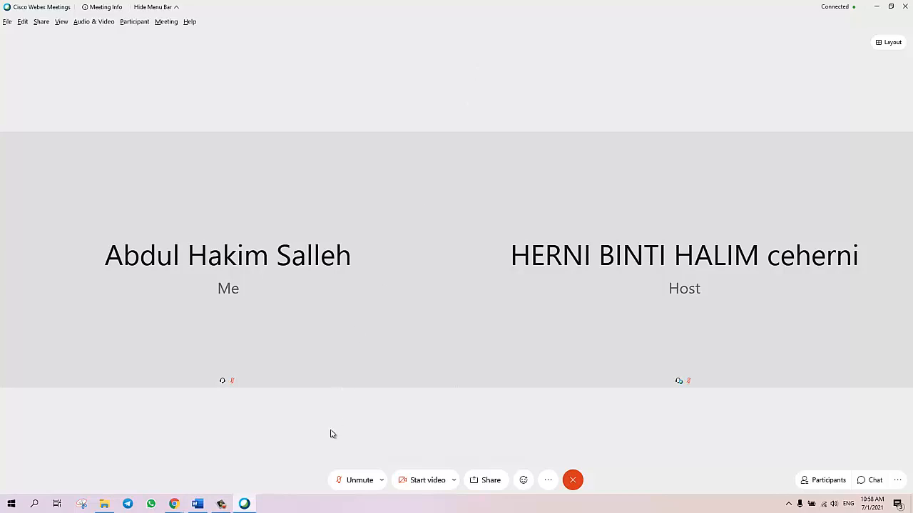
Unmute the microphone and start the camera video in the Webex meeting
click(345, 483)
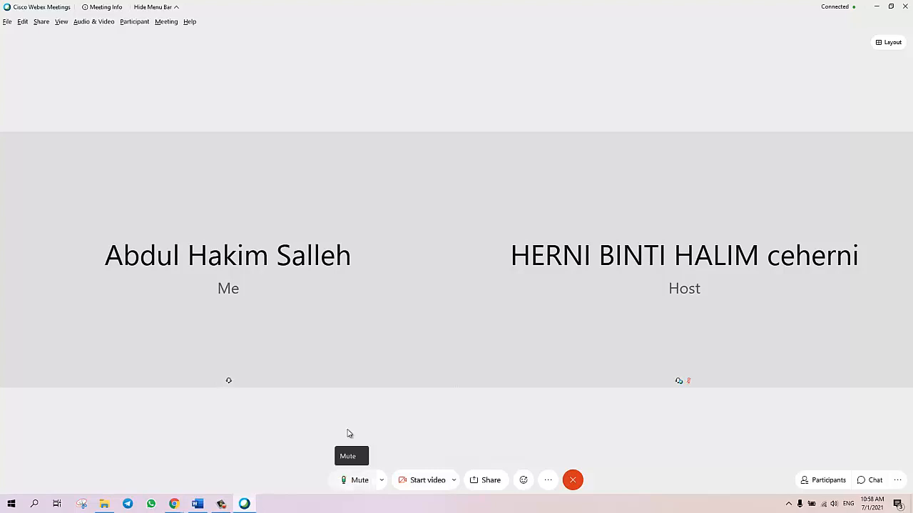
click(417, 481)
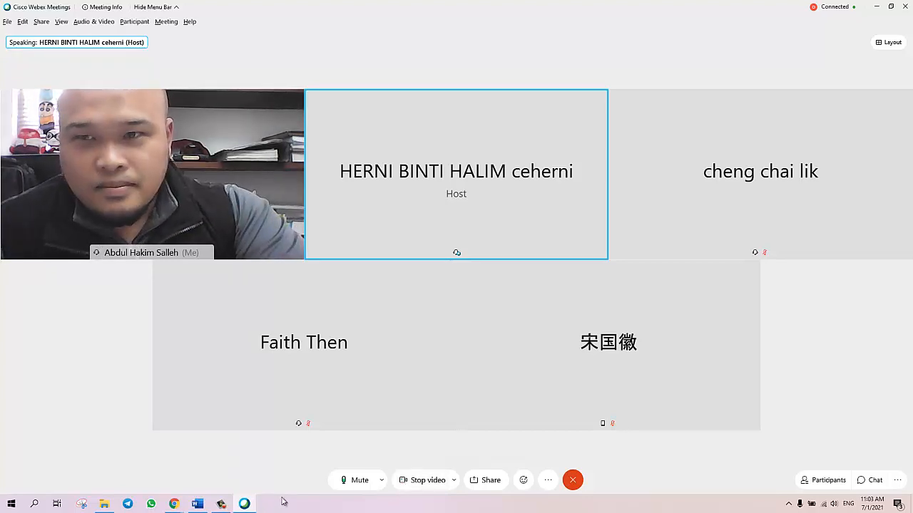
Launch ArcMap 10.3.1 and ArcCatalog 10.3.1 from the installed ArcGIS programs
click(11, 504)
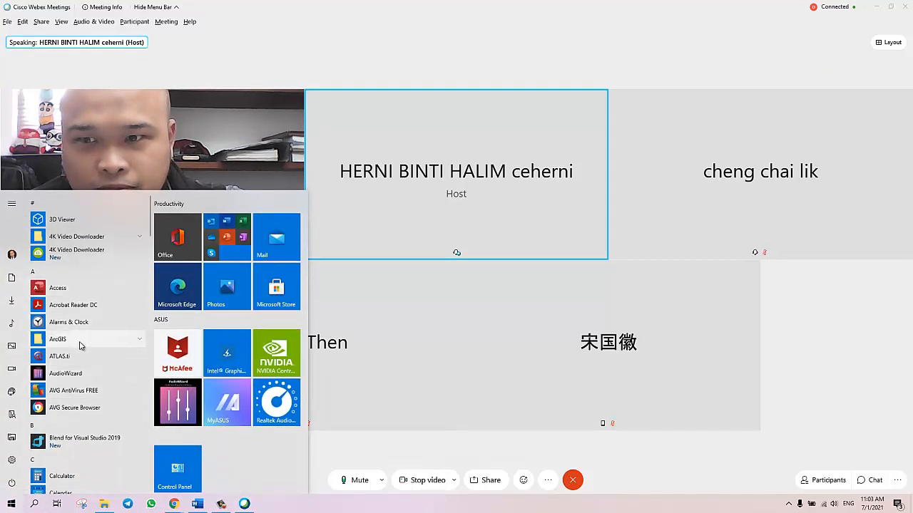
click(80, 340)
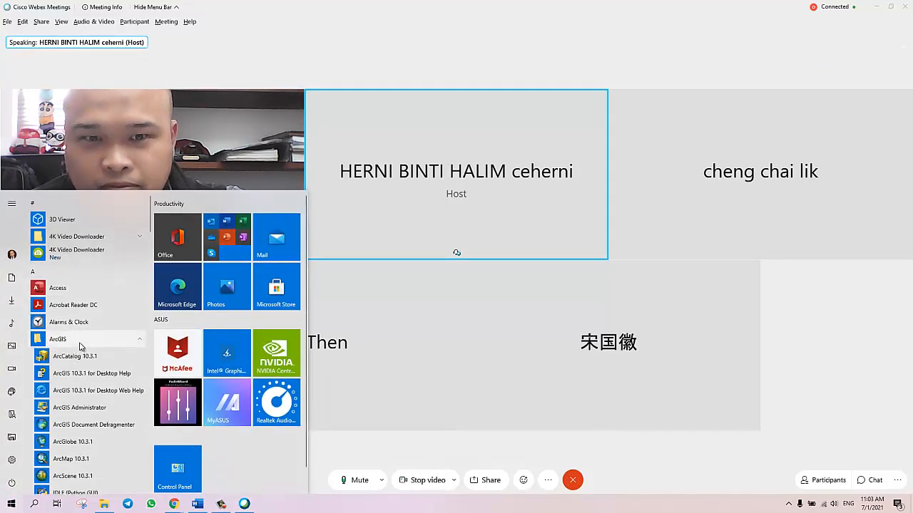
scroll(91, 335, down, 1)
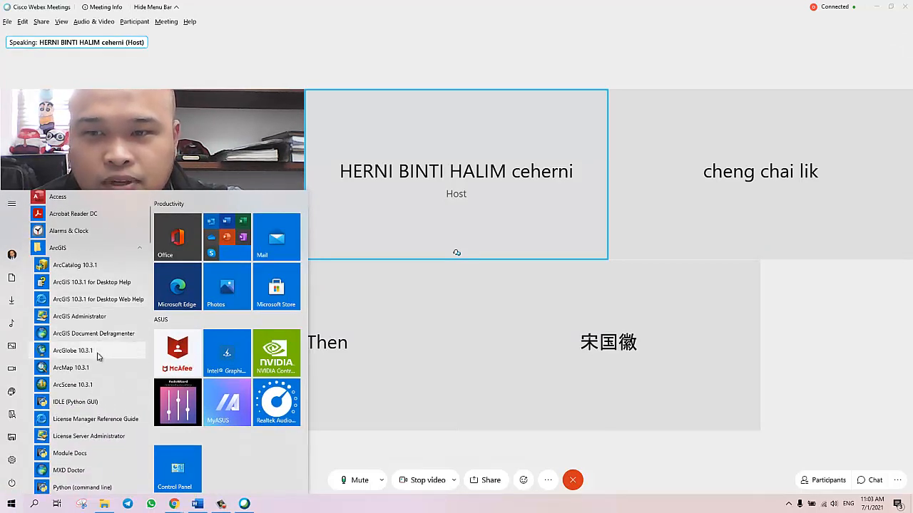
click(99, 368)
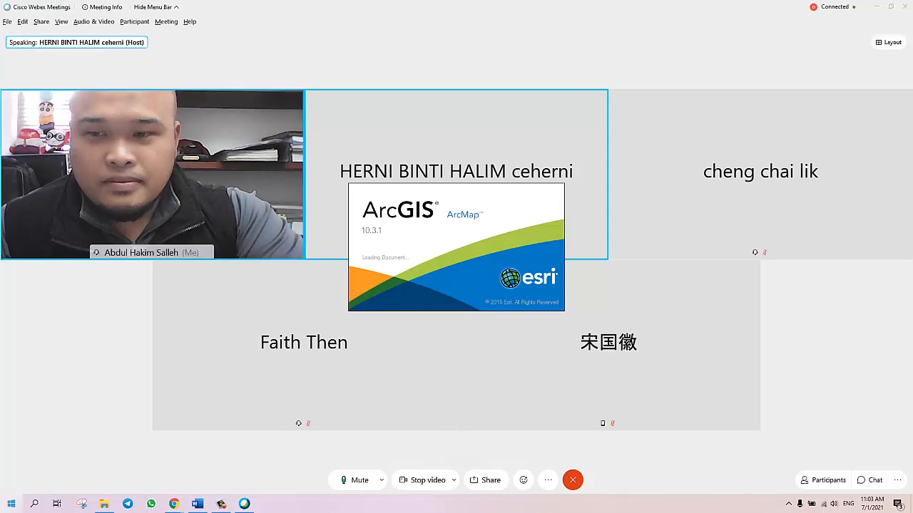
key(super)
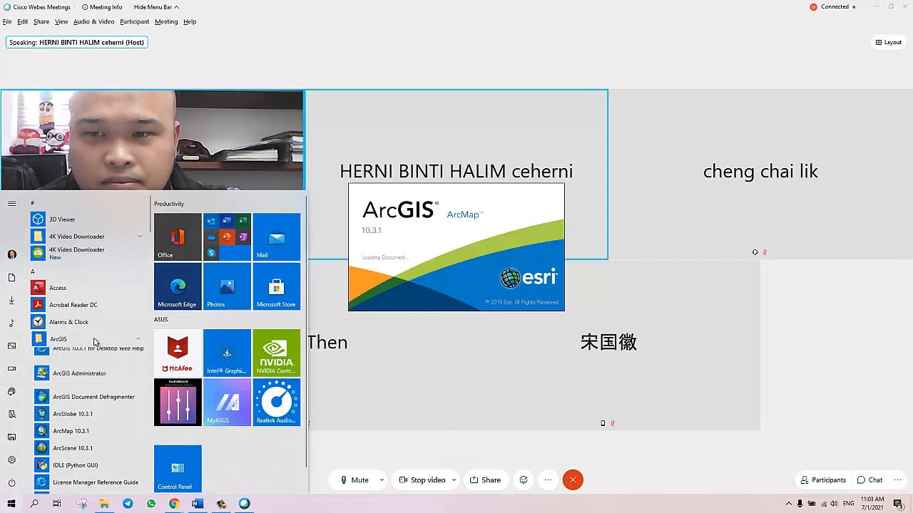
click(98, 353)
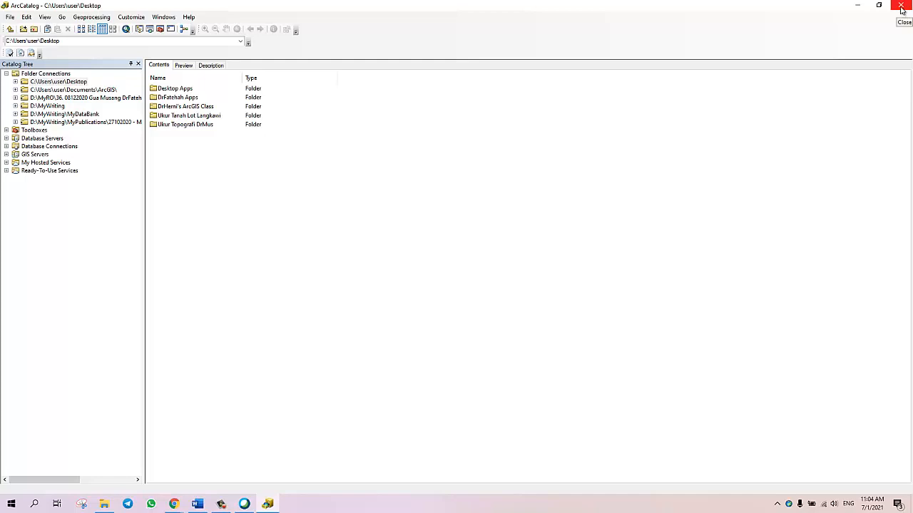
Close ArcCatalog, then dismiss ArcMap's Getting Started dialog and close ArcMap
click(900, 6)
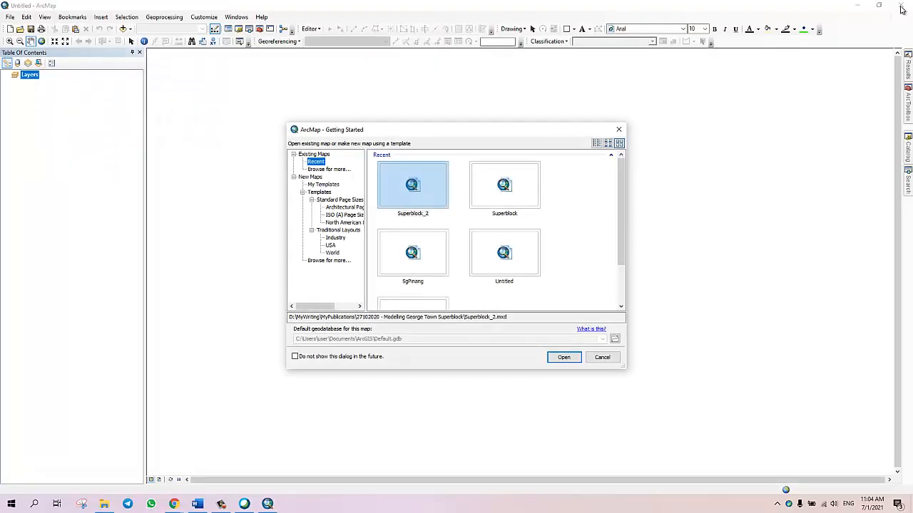
click(619, 129)
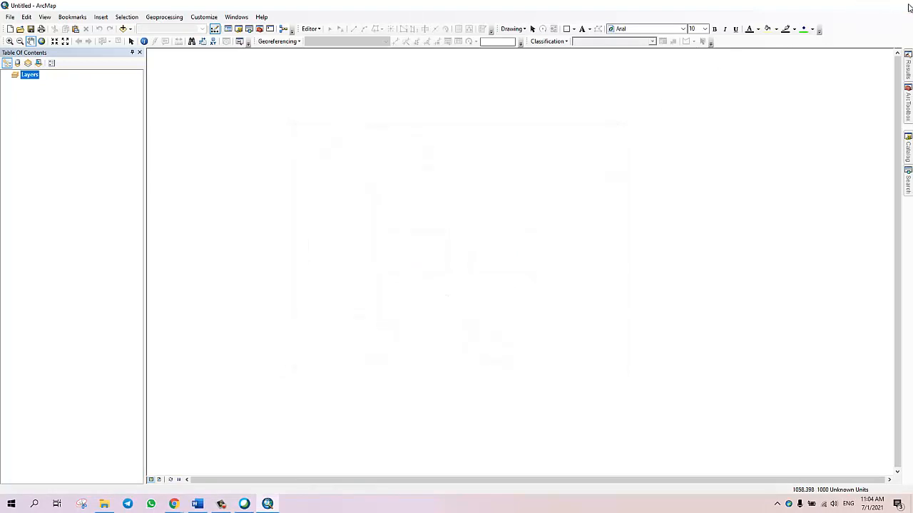
click(909, 6)
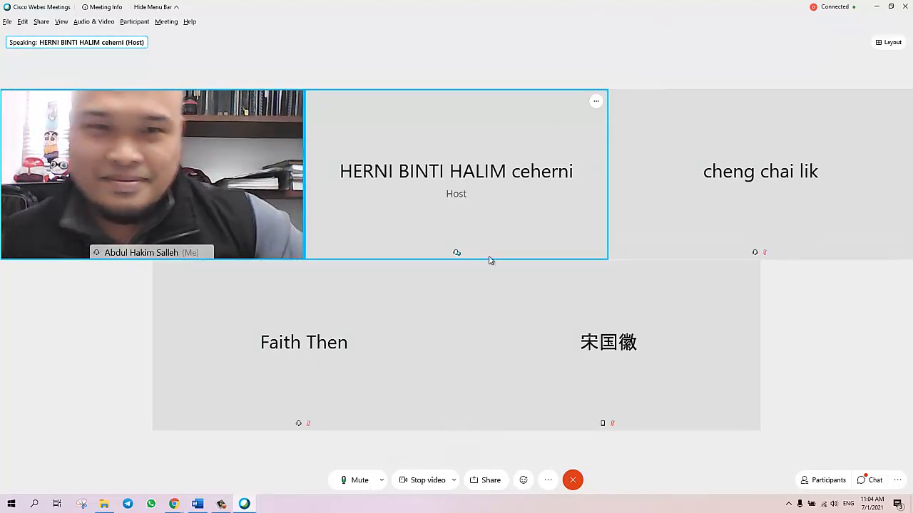
Share Screen 1 with the Webex meeting participants
click(483, 480)
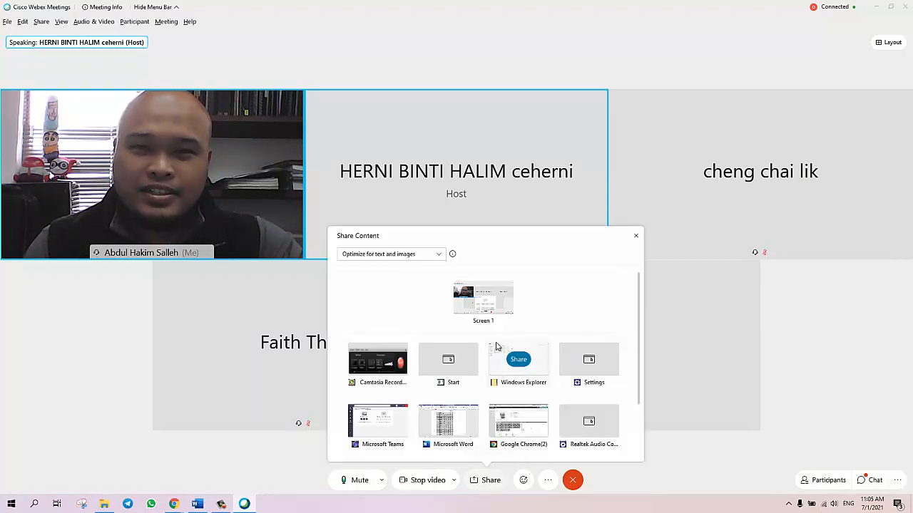
mouse_move(497, 314)
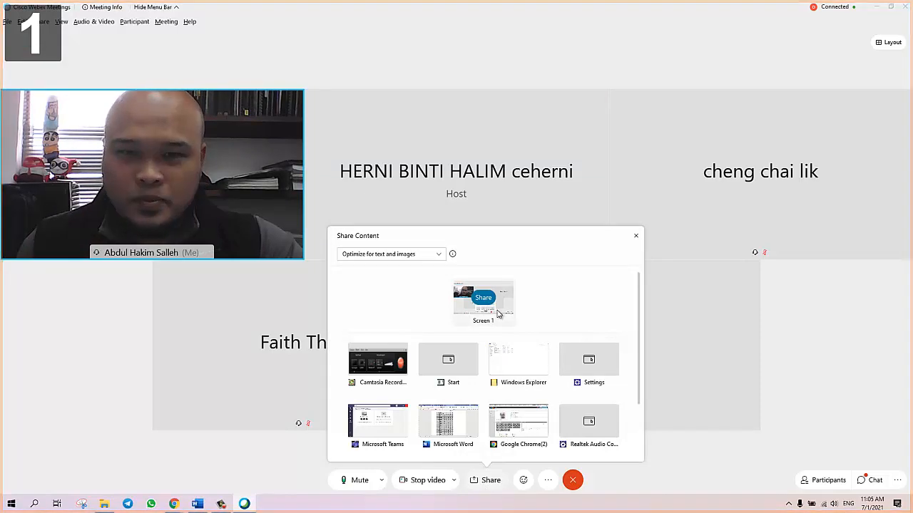
click(490, 300)
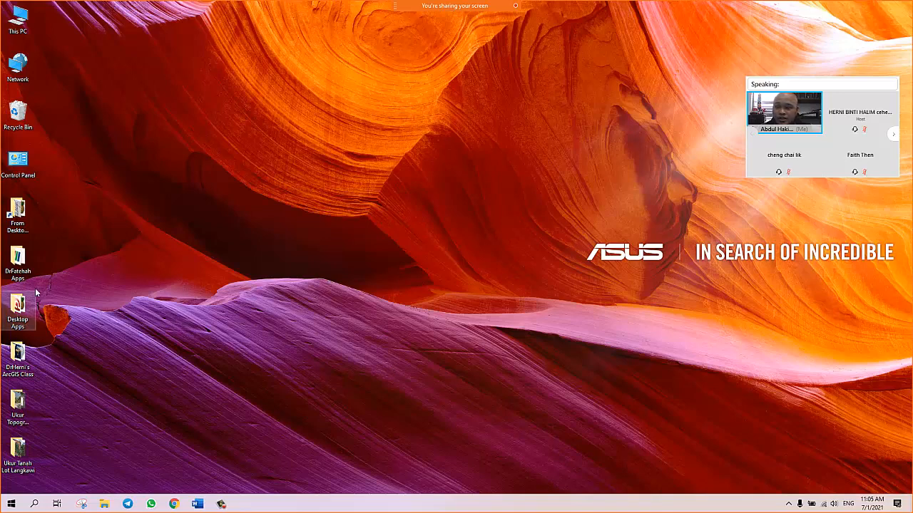
Open the workbook "Noise Data for ArcGIS Shortcourse" from the ArcGIS class folder on the desktop
double_click(27, 362)
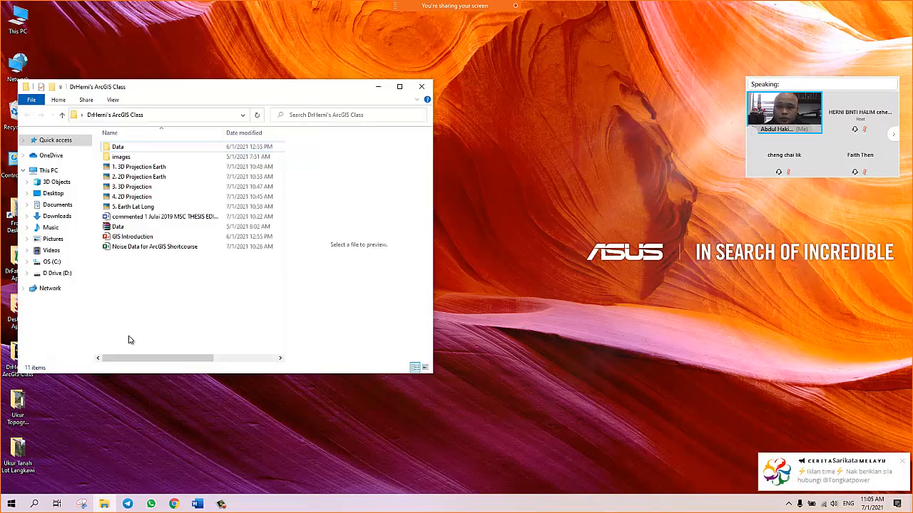
drag(288, 89, 433, 89)
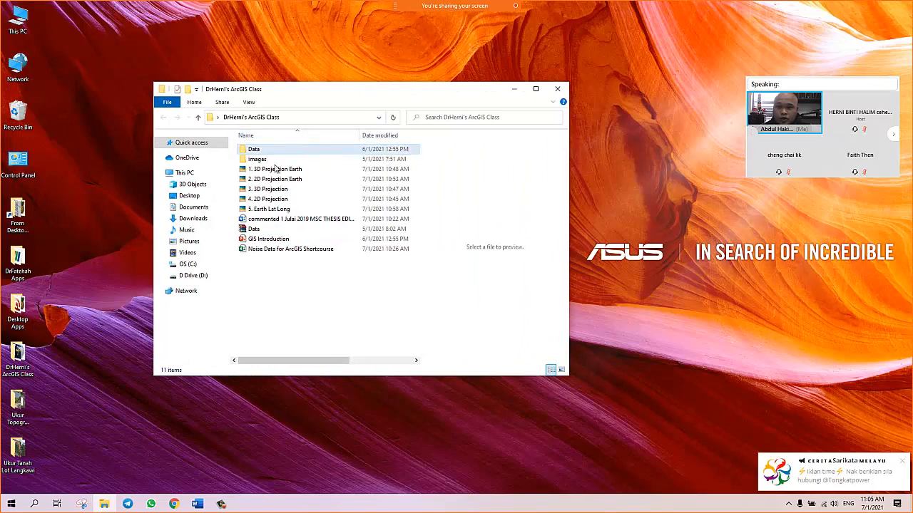
click(265, 221)
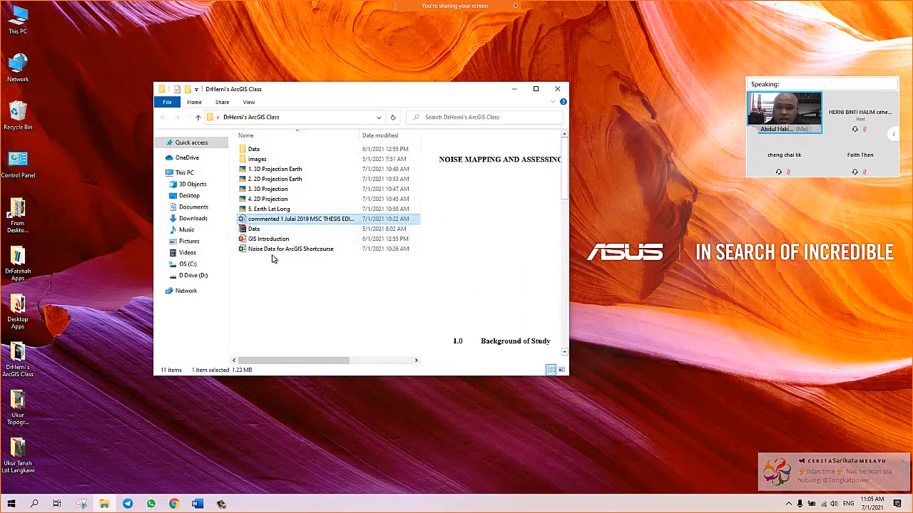
double_click(275, 249)
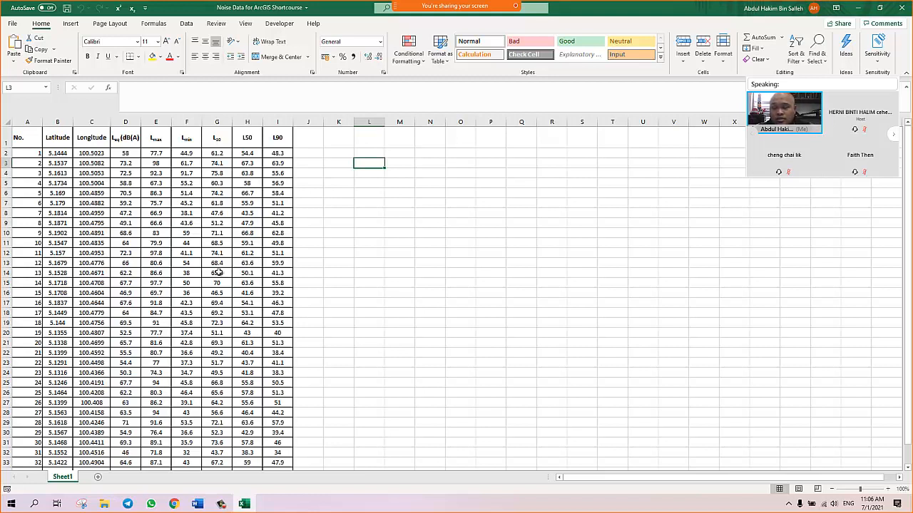
Rename the header in cell A1 as "Point"
click(26, 139)
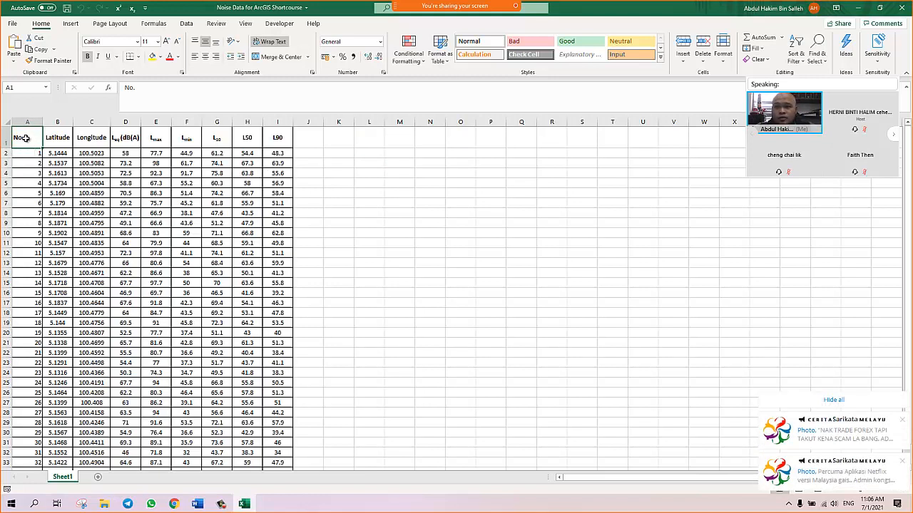
double_click(130, 88)
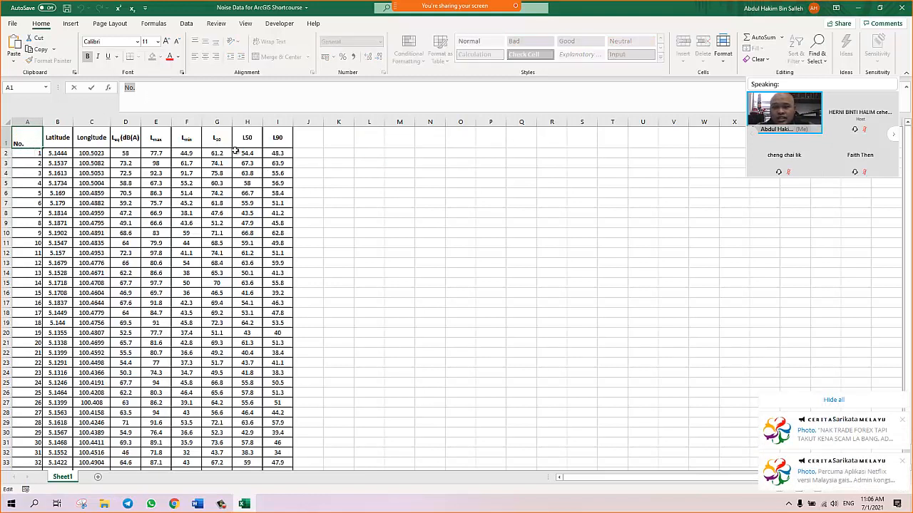
text(Point)
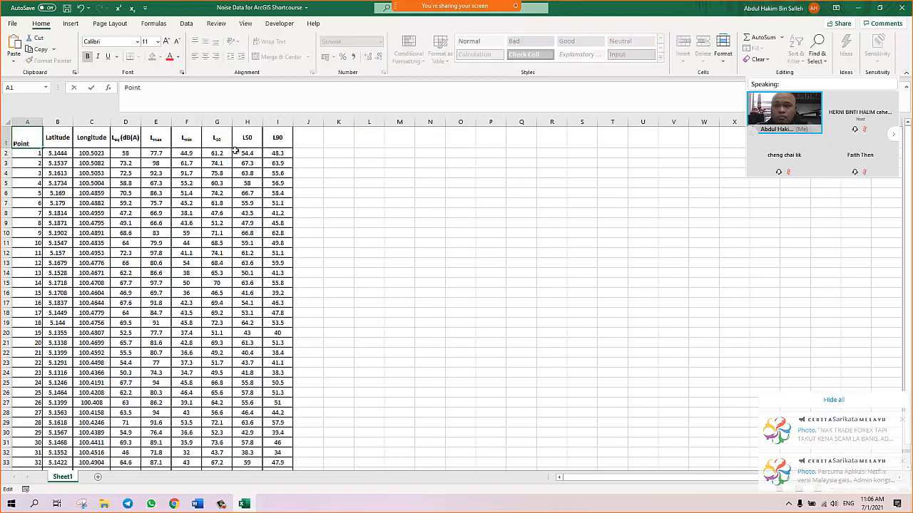
click(340, 183)
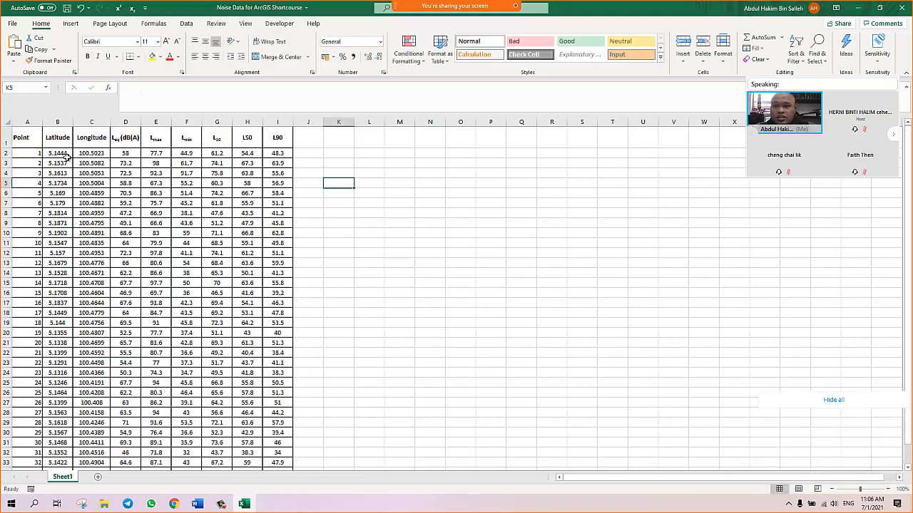
Centre-align the contents of the whole Point column (column A)
click(27, 123)
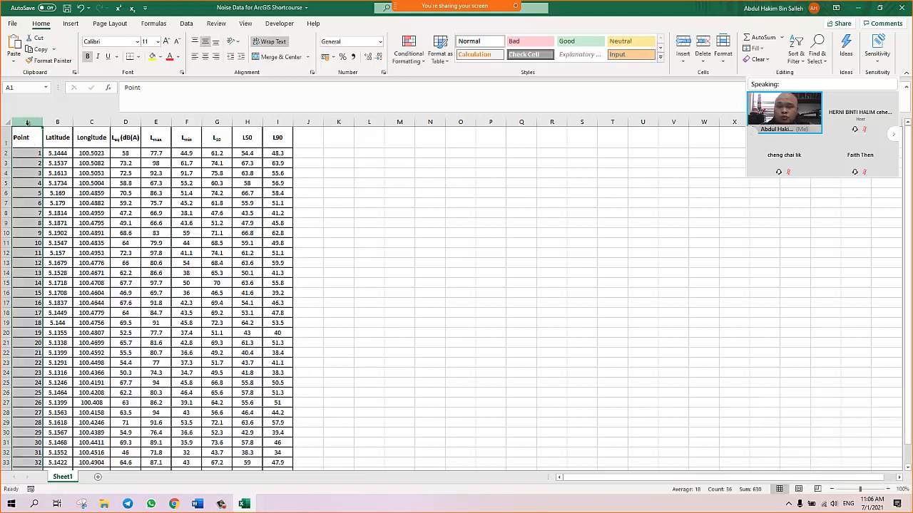
click(206, 57)
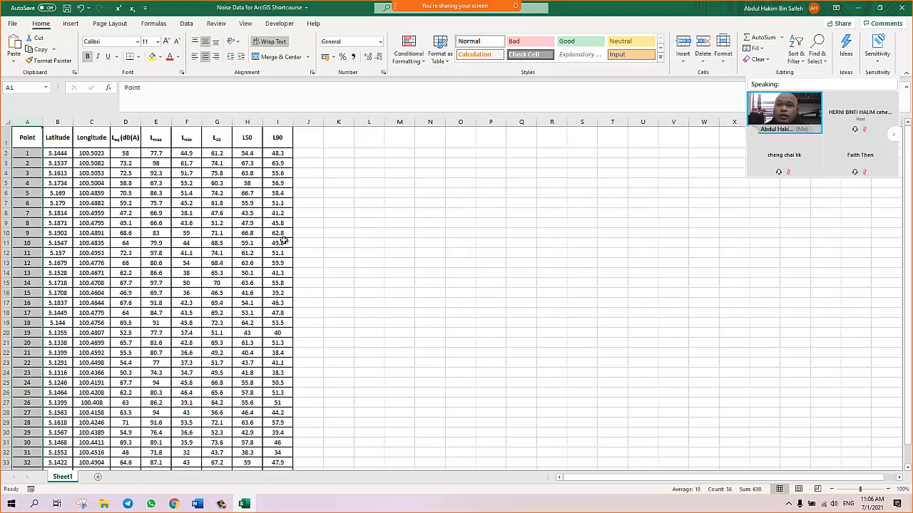
click(375, 182)
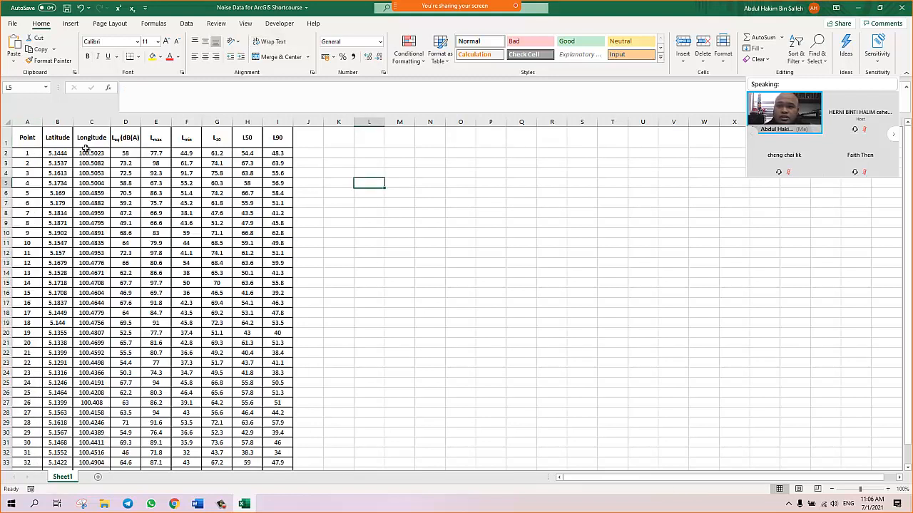
Examine the header cells B1 to I1, covering the Latitude and Longitude coordinates and the noise-level fields from Leq to L90
click(48, 139)
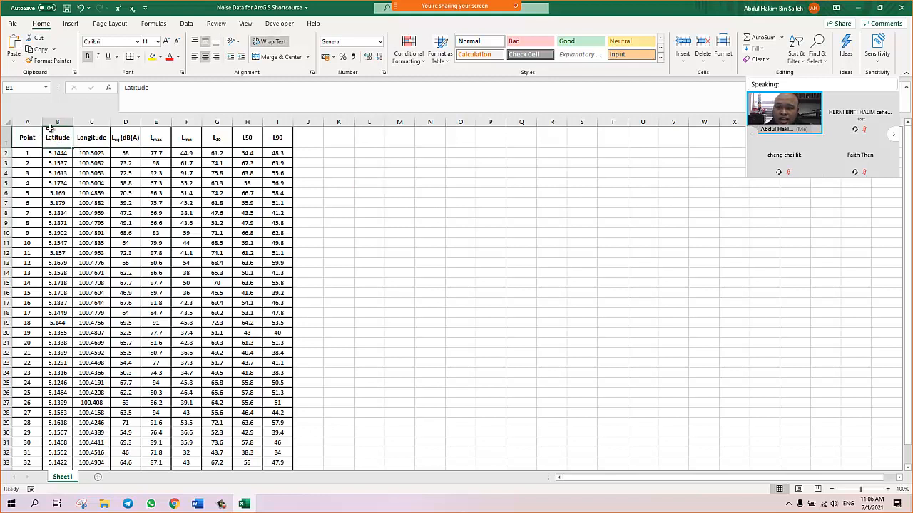
click(97, 141)
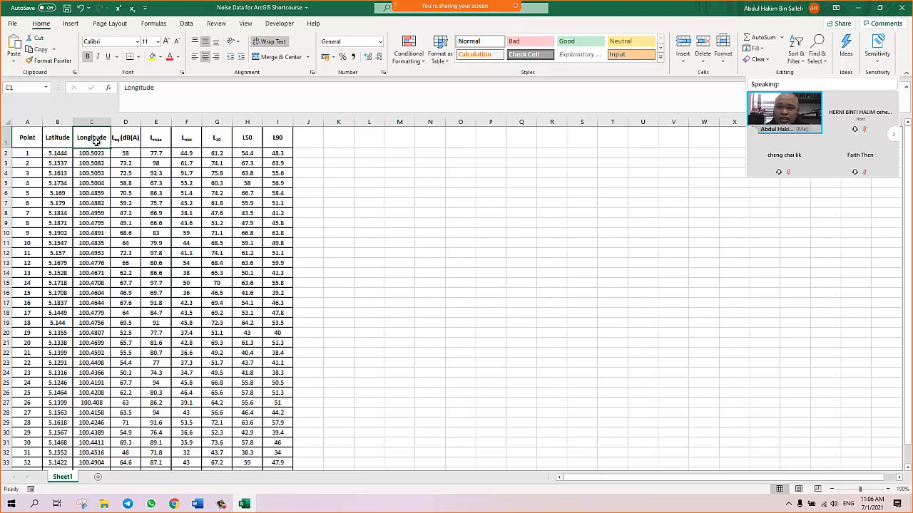
click(52, 139)
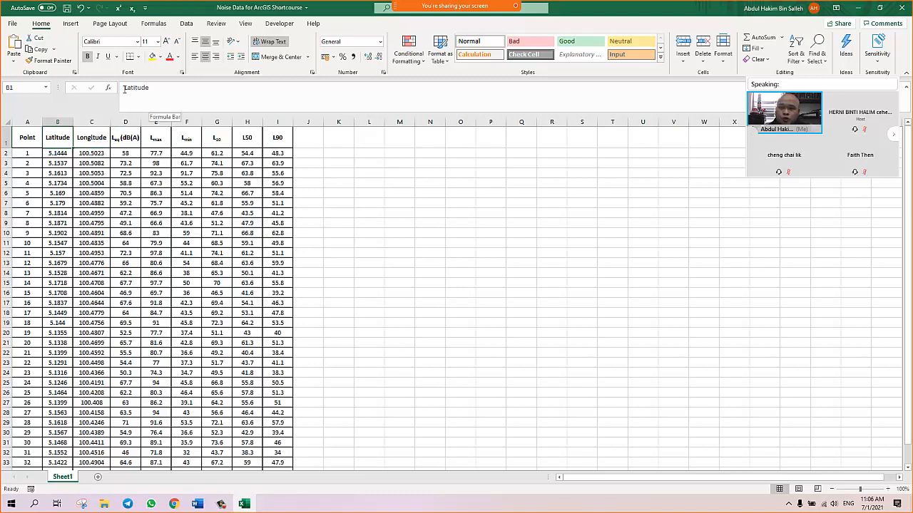
click(100, 141)
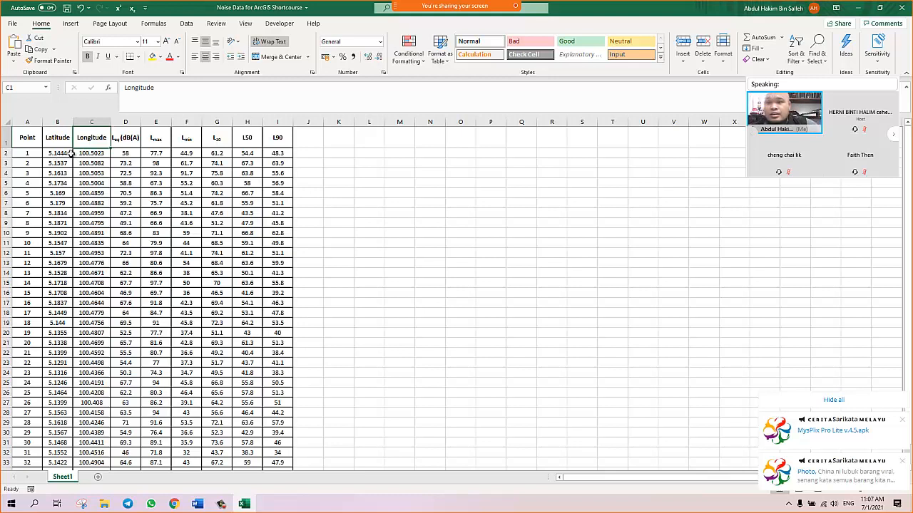
click(122, 139)
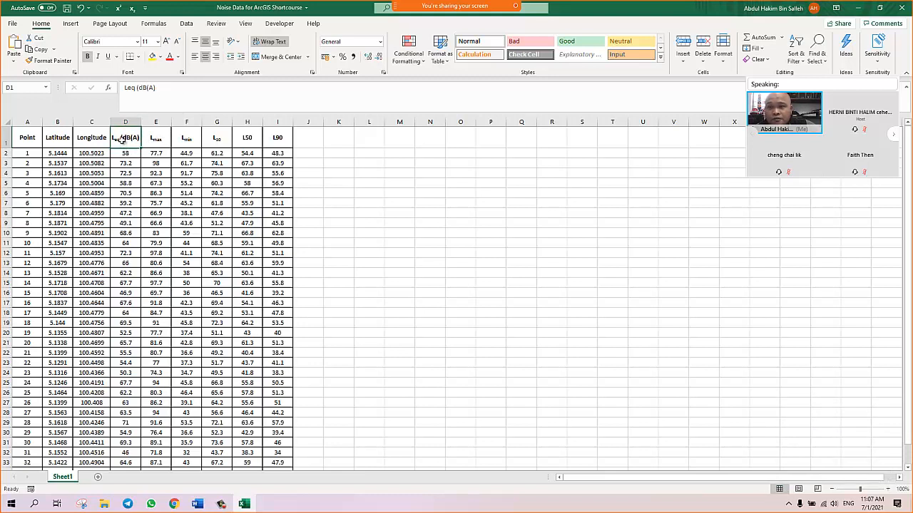
click(146, 141)
click(186, 139)
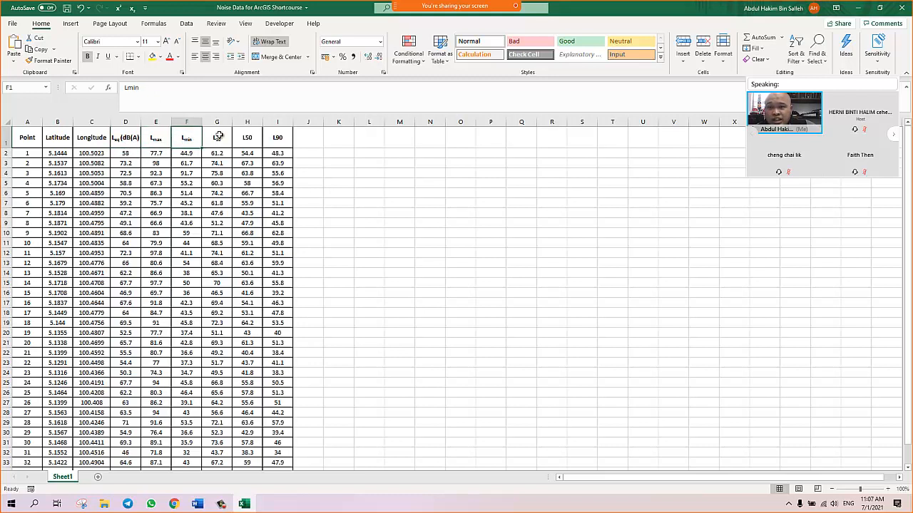
click(216, 139)
click(246, 139)
click(277, 139)
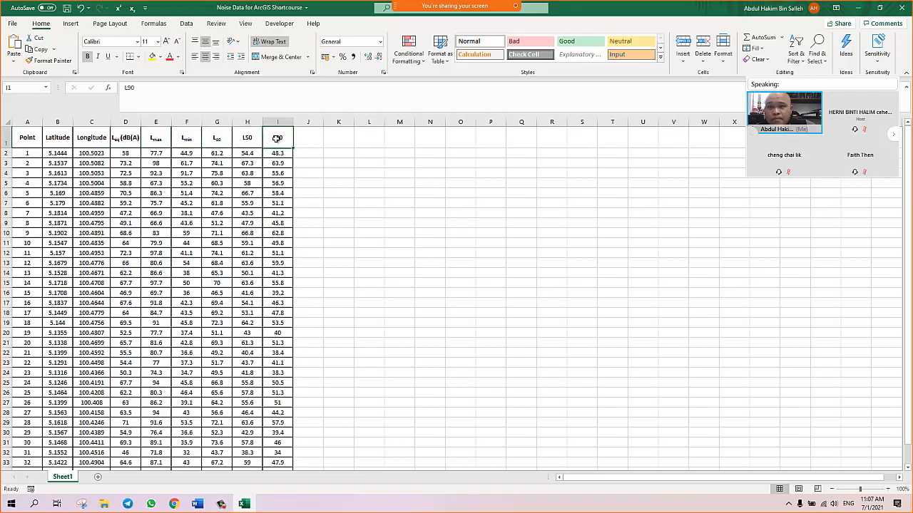
Replace the subscripted headers in cells G1 and F1 with the plain text "L10" and "Lmin"
click(219, 140)
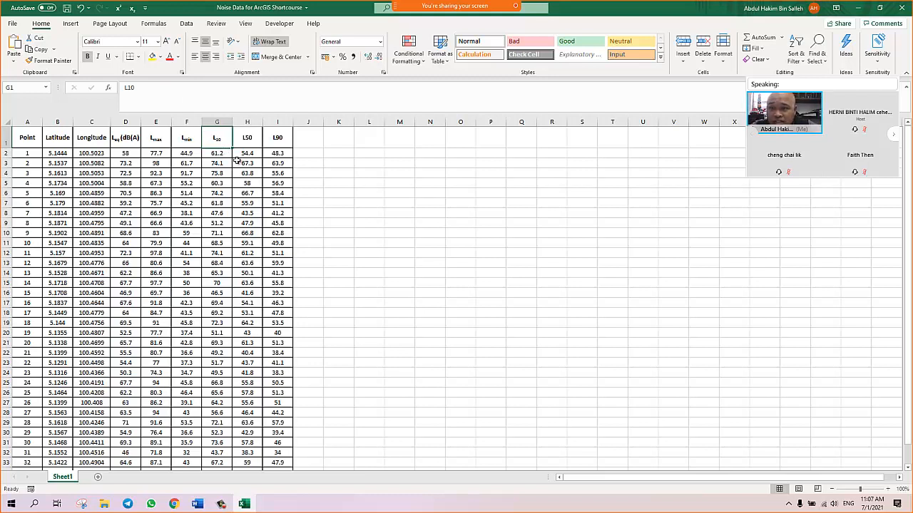
key(BackSpace)
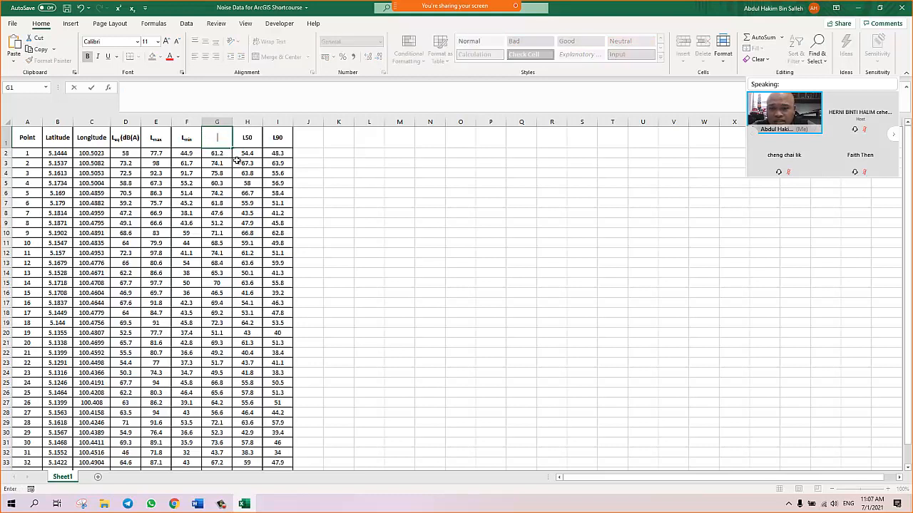
text(L10)
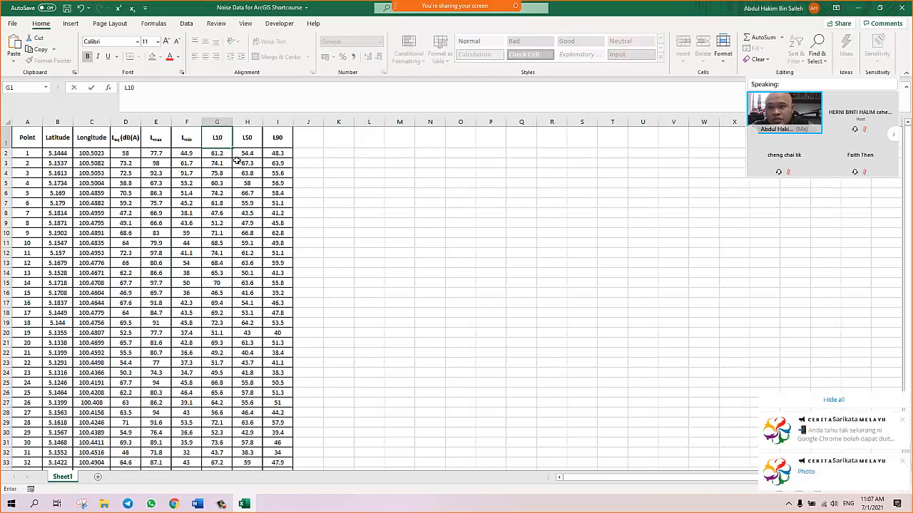
click(193, 141)
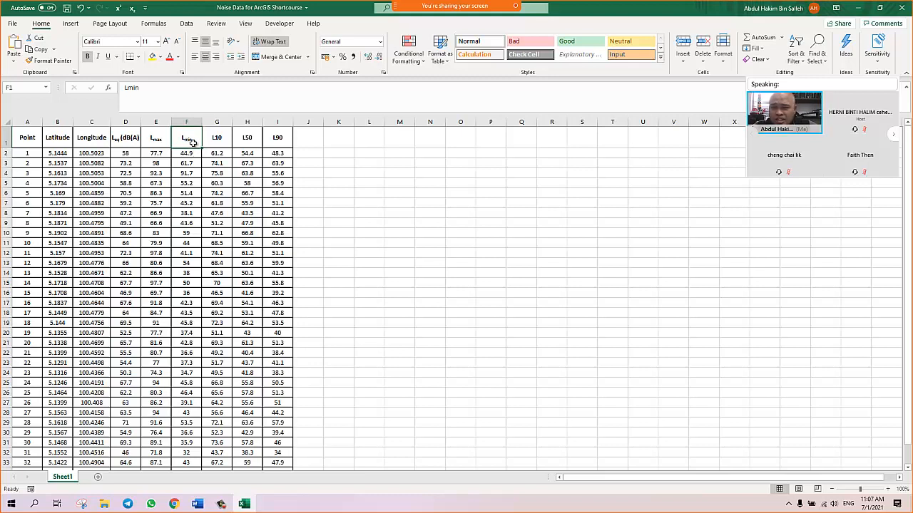
text(L)
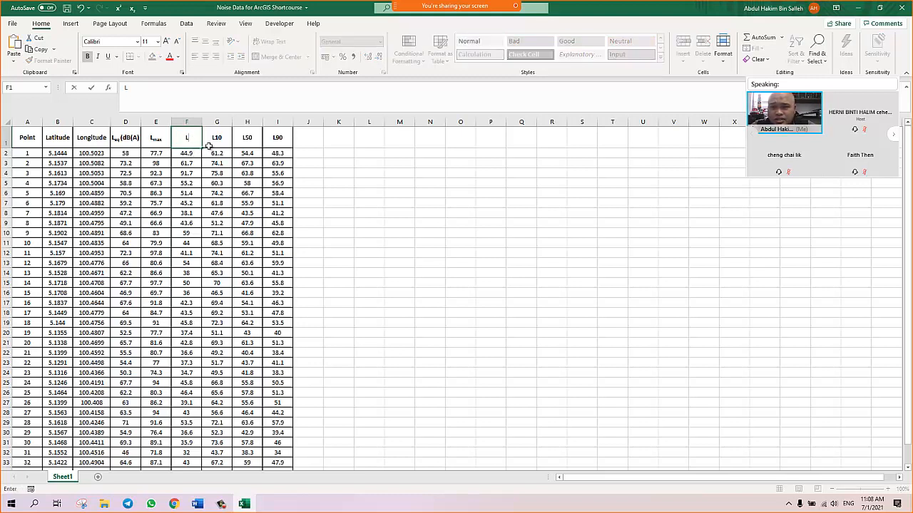
text(min)
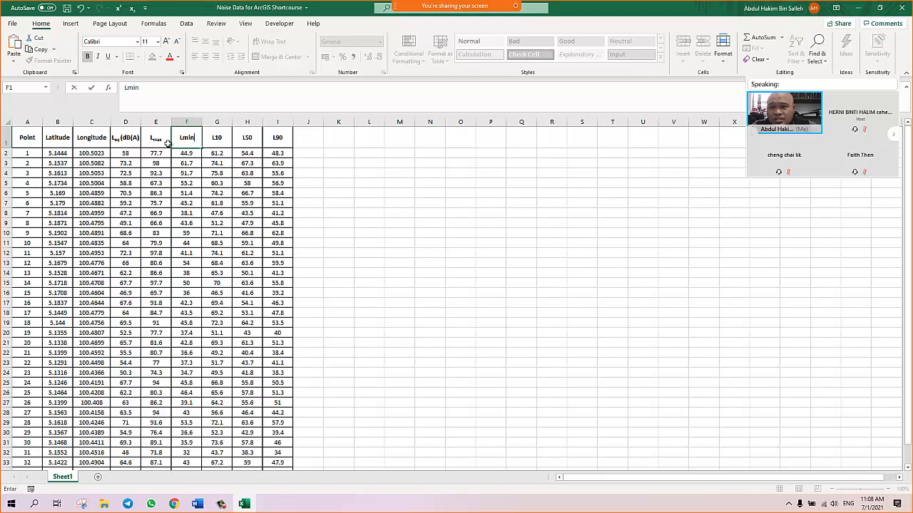
Replace the subscripted headers in cells E1 and D1 with the plain text "Lmax" and "Leq"
click(147, 142)
text(Lmax)
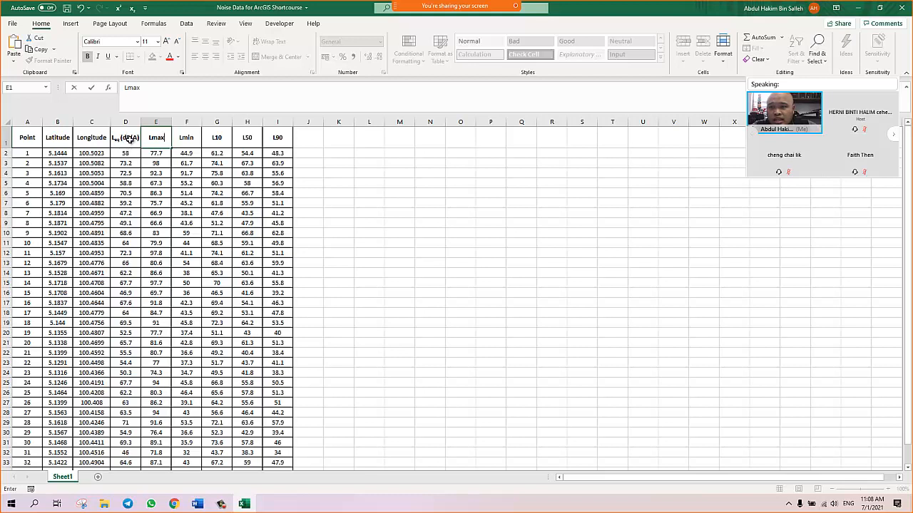
click(127, 143)
text(Leq)
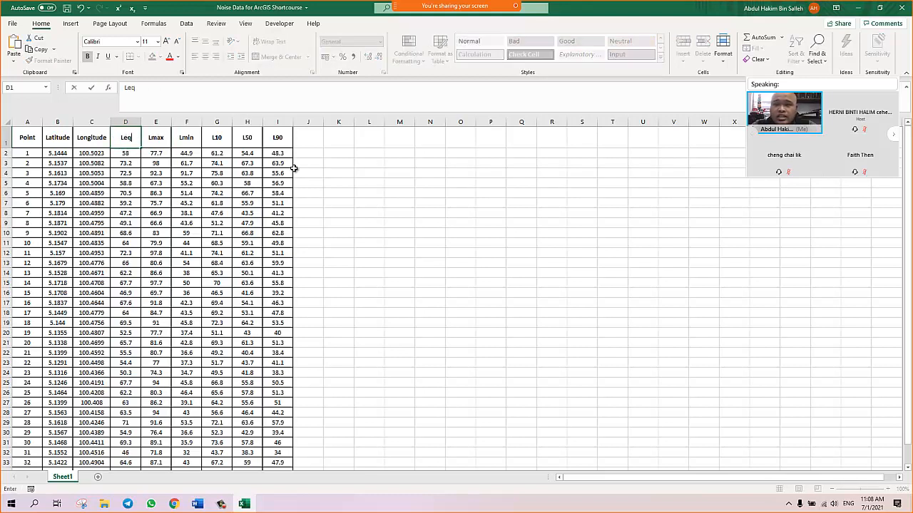
click(308, 165)
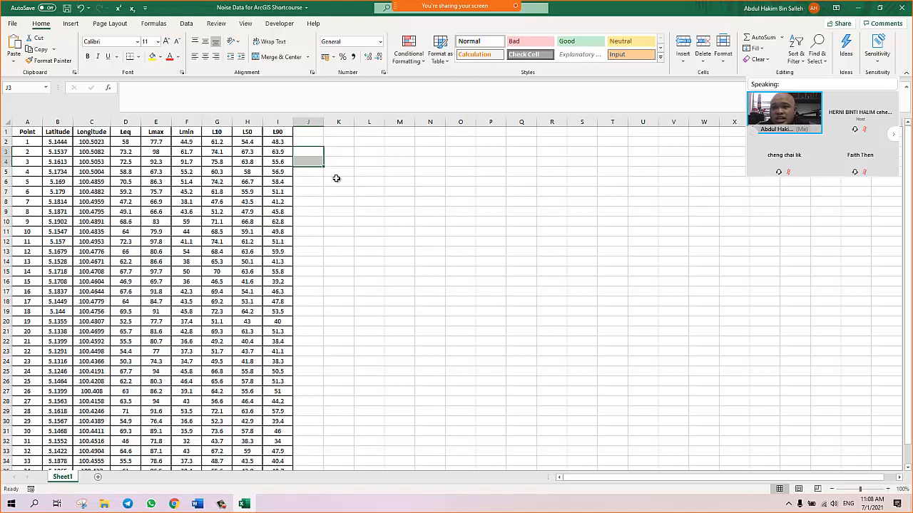
Remove all cell borders from the whole noise data table, from the Point header through the last L90 value
scroll(336, 180, down, 3)
scroll(332, 182, up, 3)
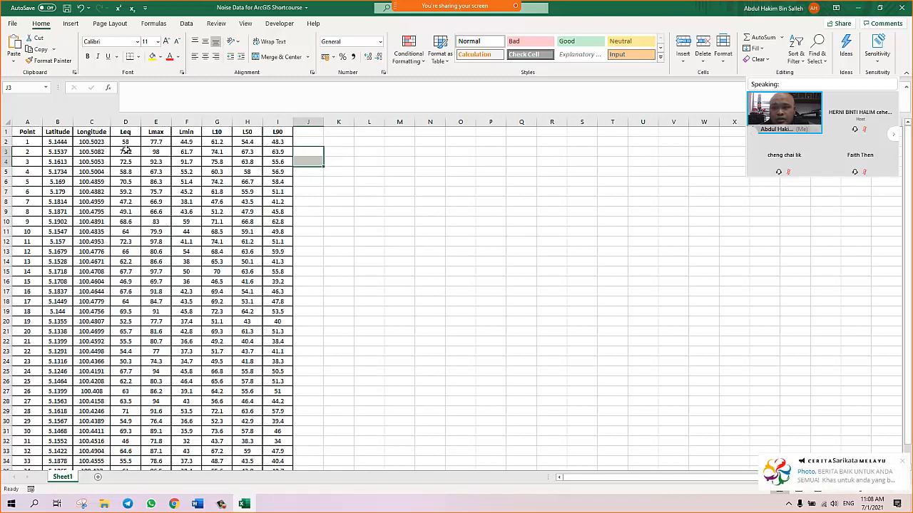
click(33, 132)
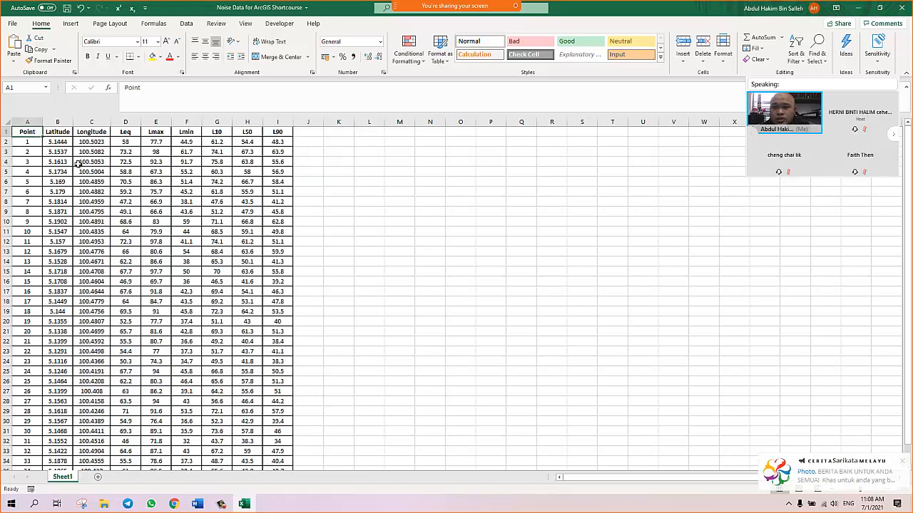
drag(78, 163, 288, 452)
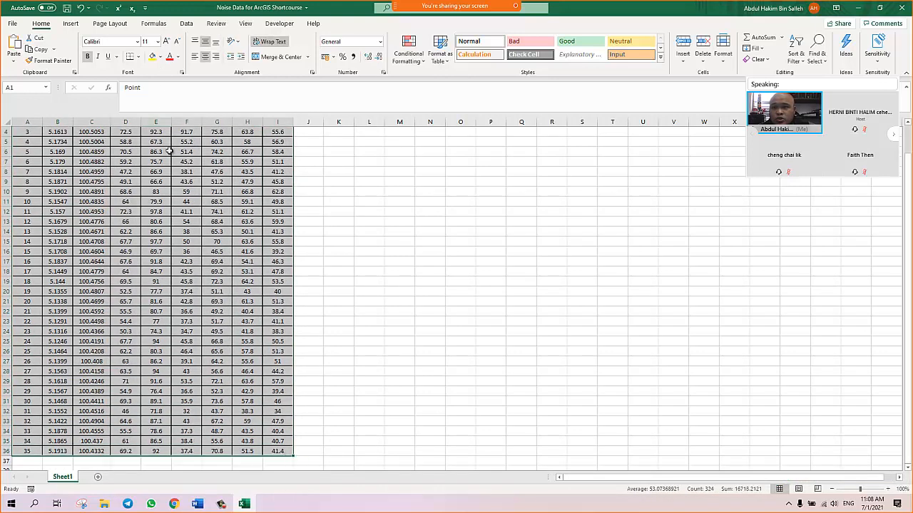
scroll(169, 152, up, 1)
click(137, 56)
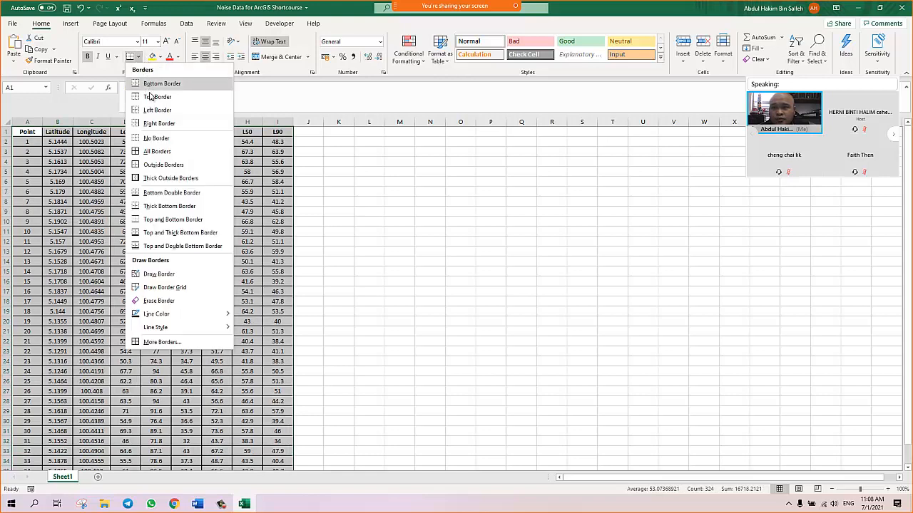
click(332, 172)
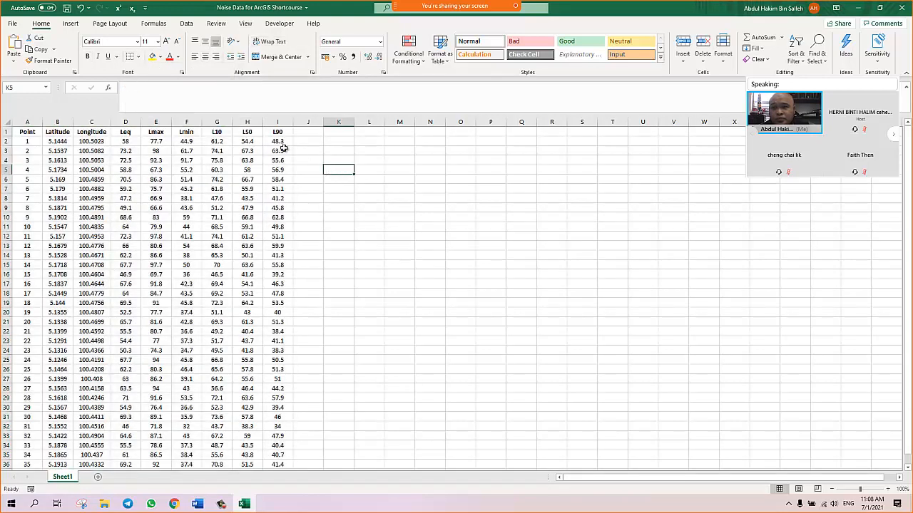
Remove the bold formatting from the entire sheet and save the workbook
click(6, 123)
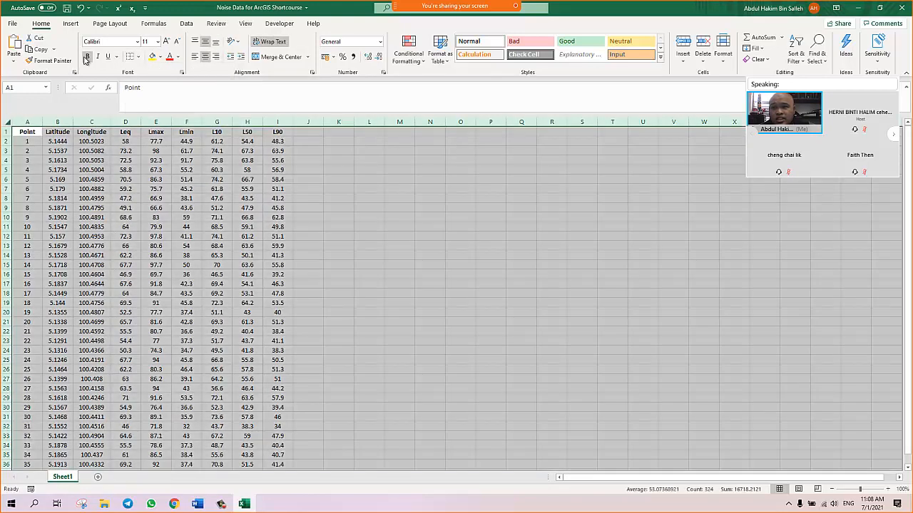
click(312, 170)
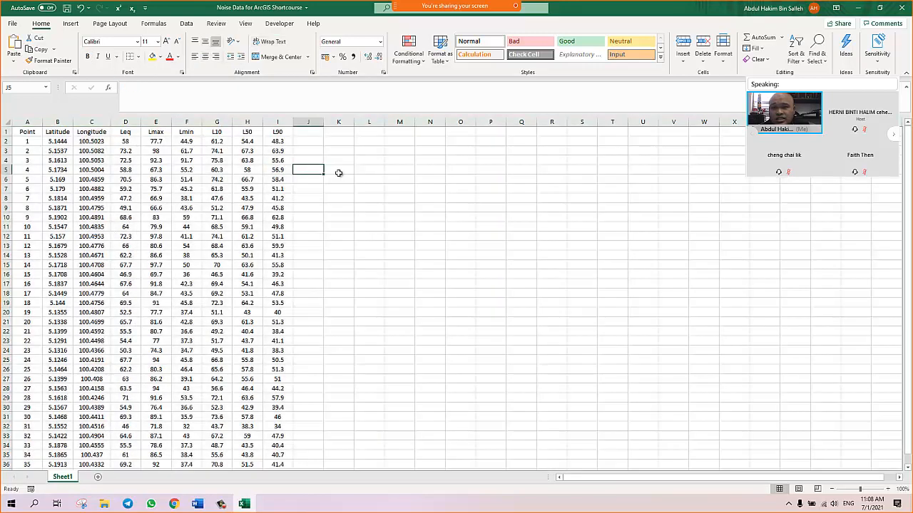
scroll(121, 194, down, 6)
scroll(122, 194, up, 6)
click(66, 7)
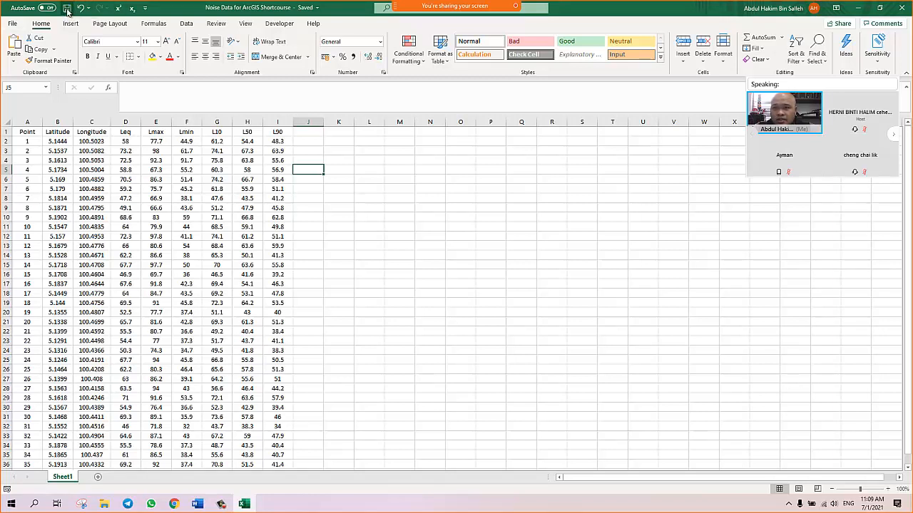
double_click(183, 8)
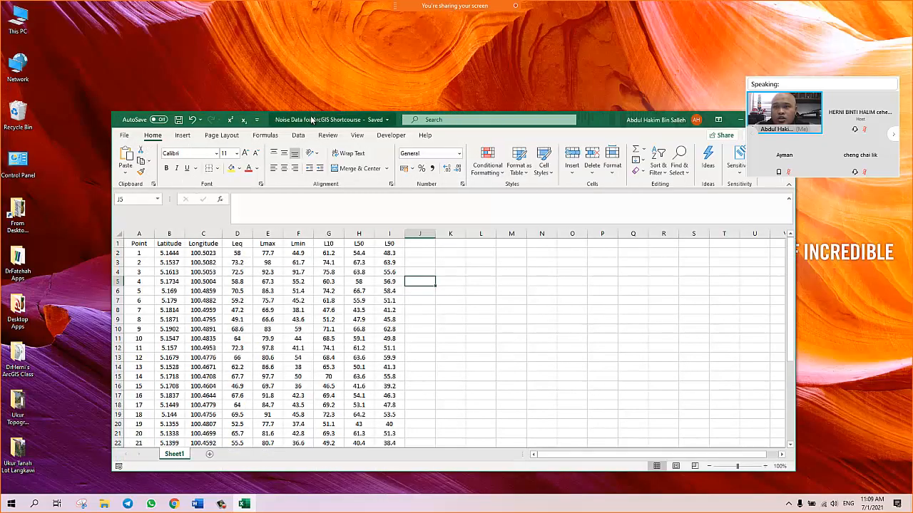
double_click(267, 120)
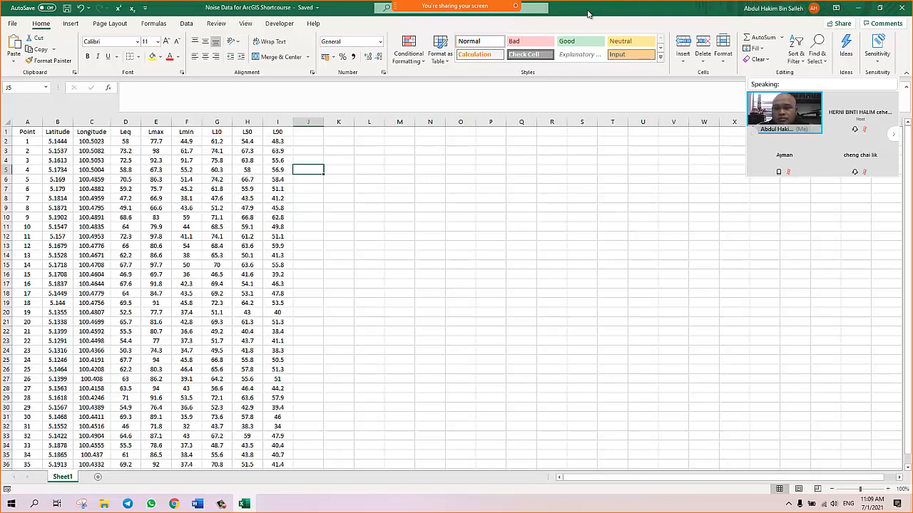
Examine the Save As file formats for the workbook in the ArcGIS class folder, then return to the sheet without replacing the existing file
click(12, 24)
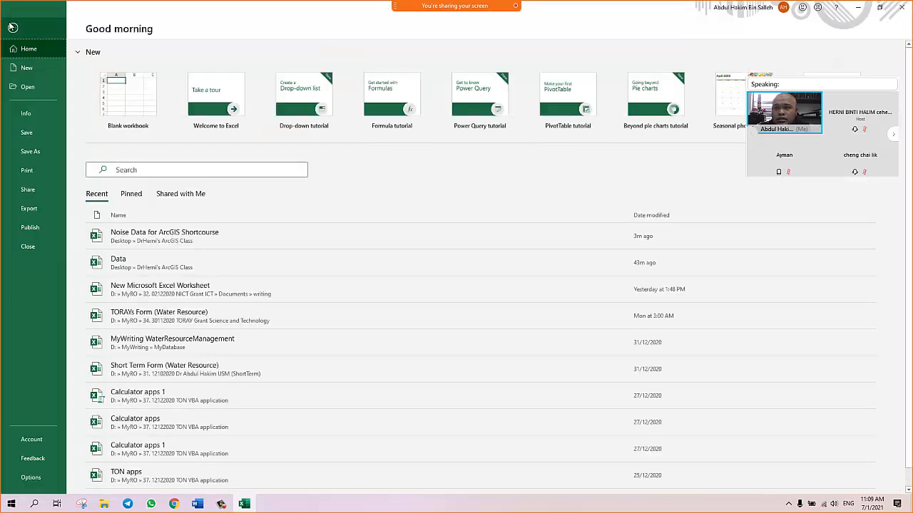
click(31, 152)
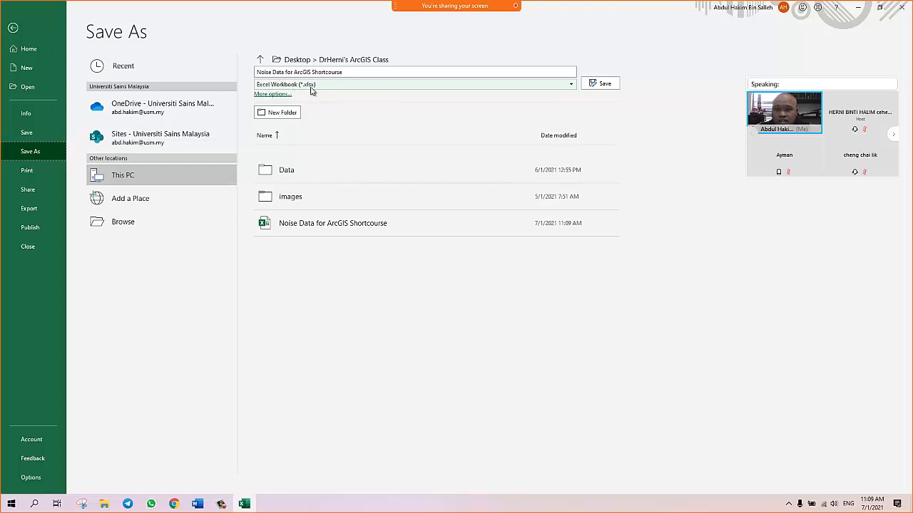
click(328, 85)
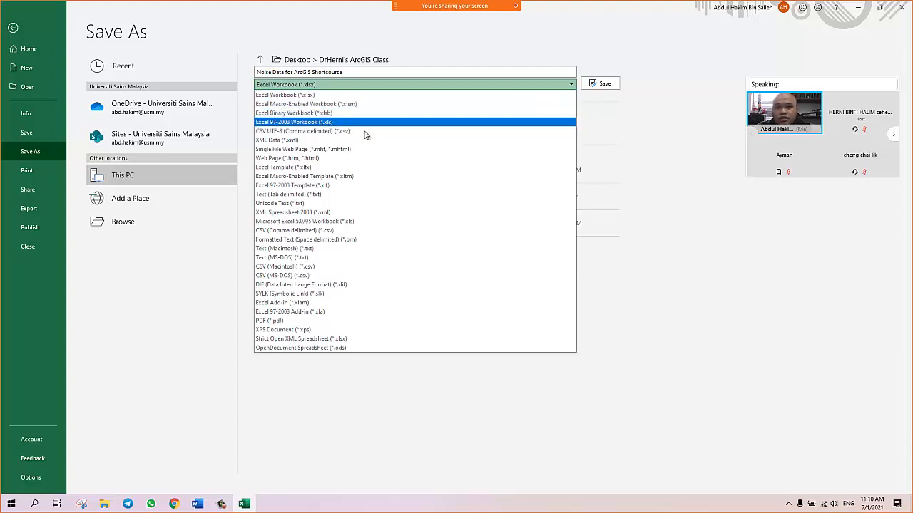
click(639, 118)
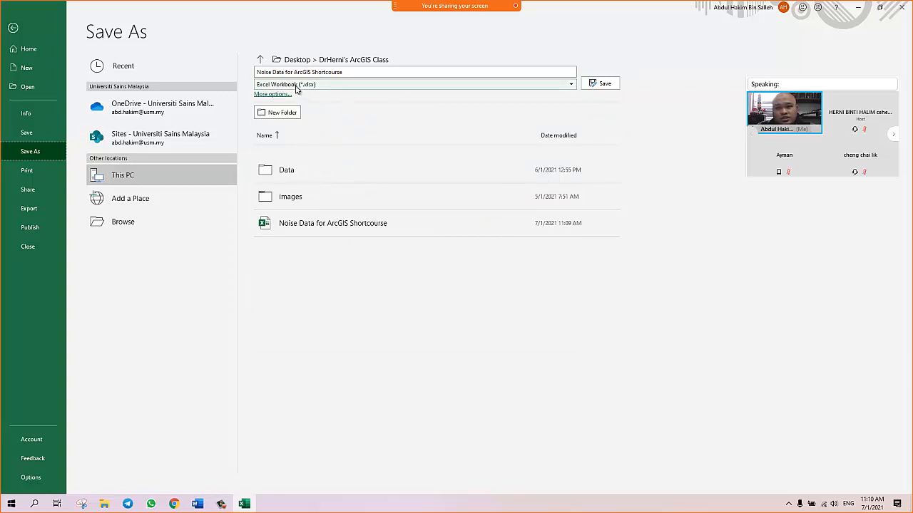
click(599, 83)
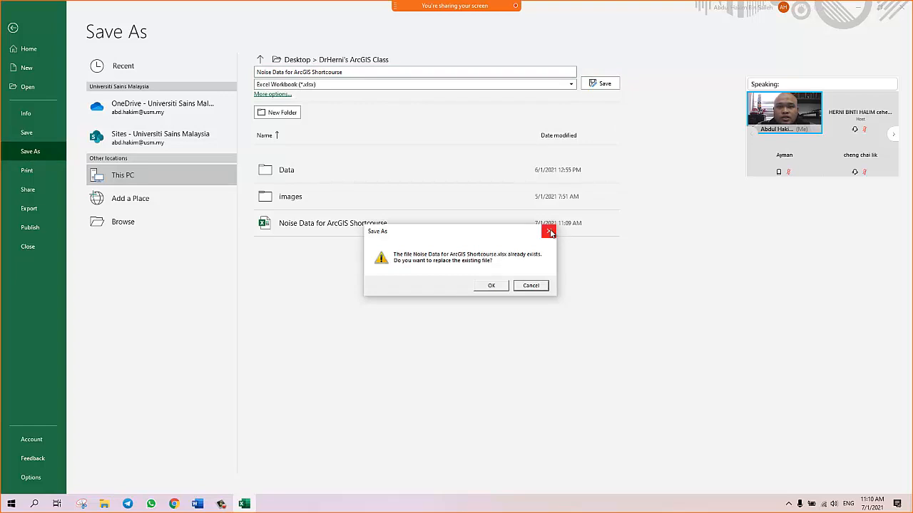
click(549, 231)
click(12, 27)
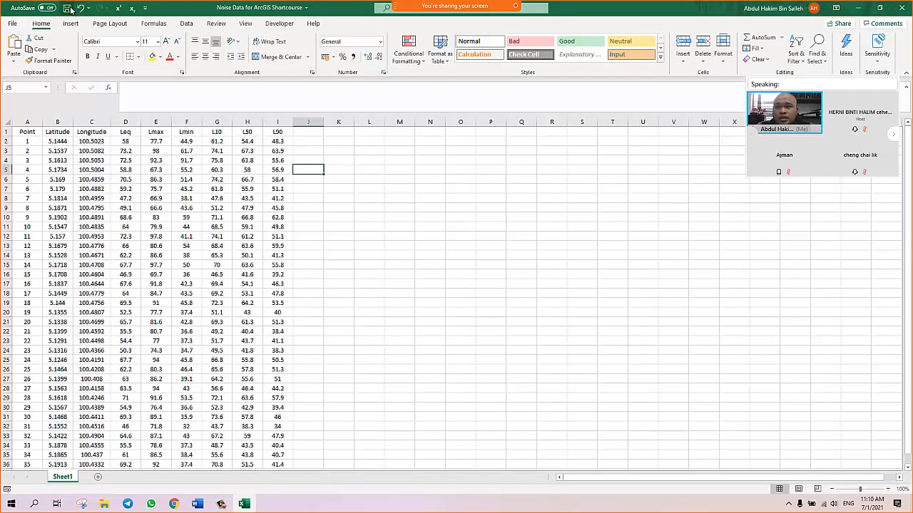
Close the workbook and open the image "1. 3D Projection Earth" from the ArcGIS class folder in File Explorer
mouse_move(604, 5)
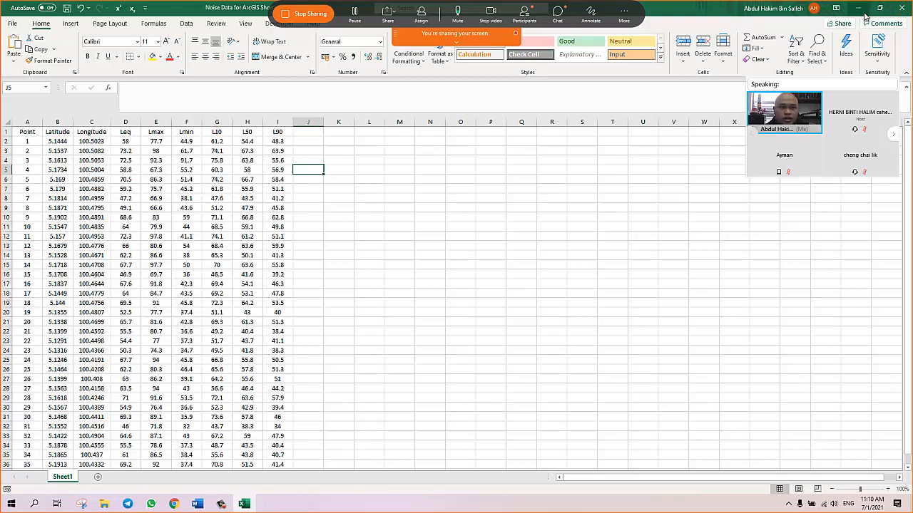
click(901, 8)
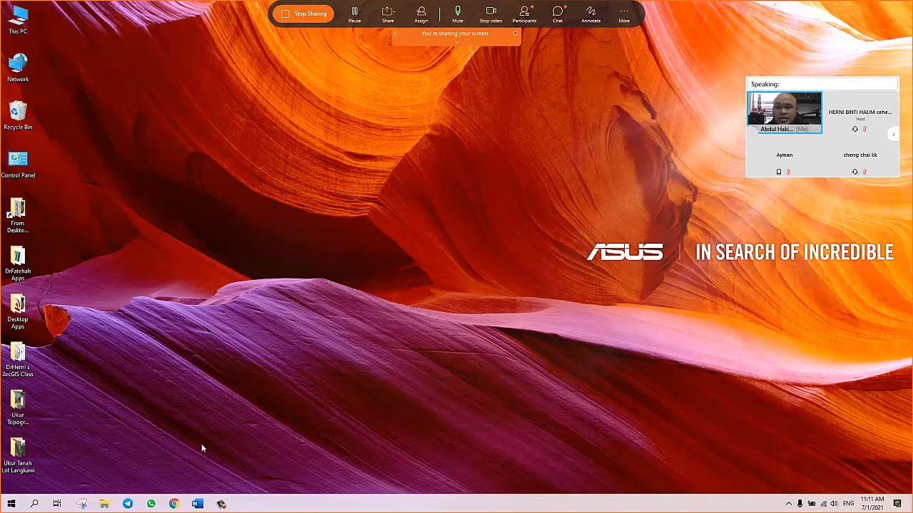
mouse_move(175, 504)
click(103, 504)
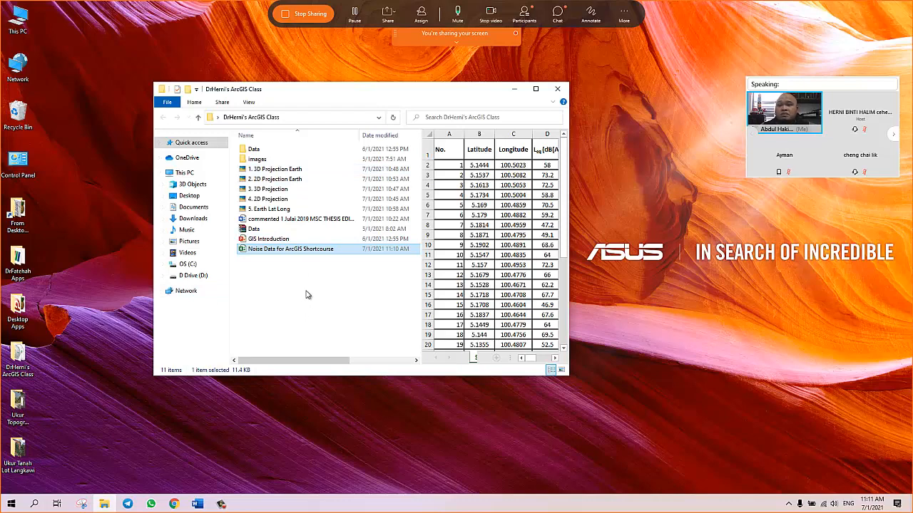
click(289, 171)
double_click(289, 171)
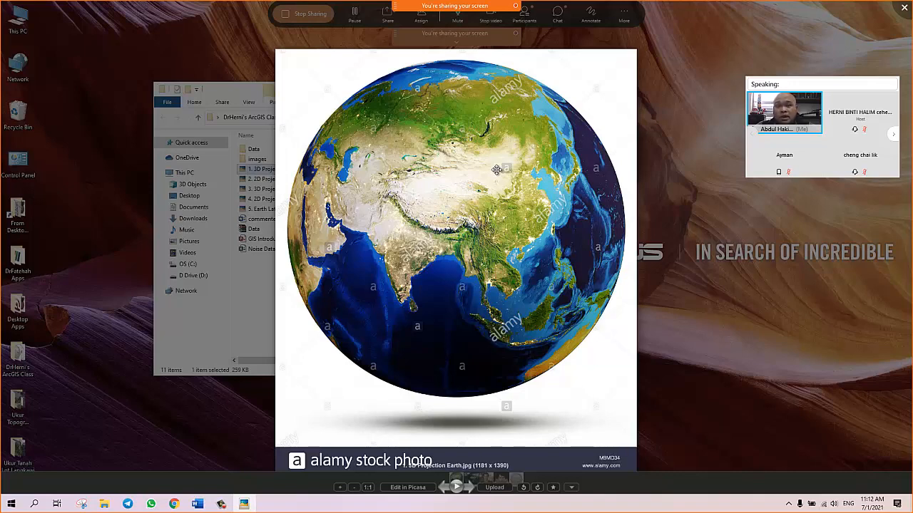
Switch to the image "2. 2D Projection Earth" and examine the flat world map, both close up over Africa and as a whole
key(Right)
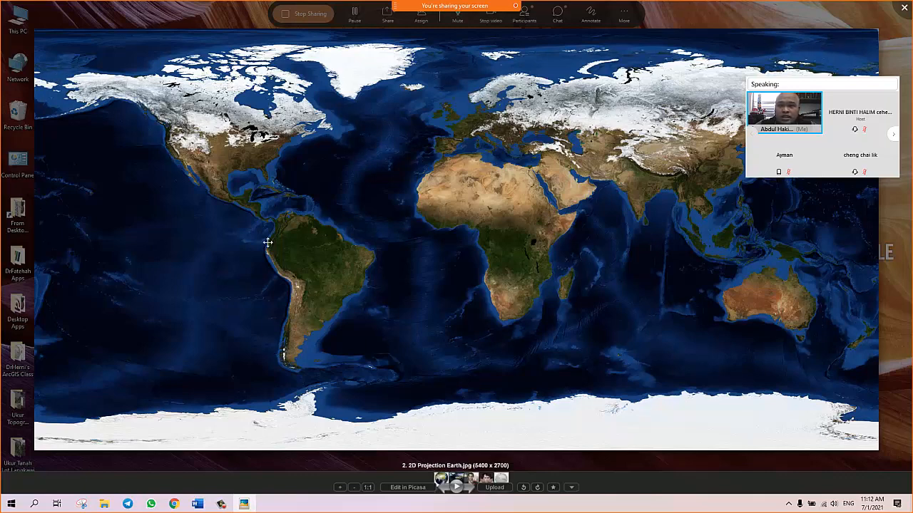
drag(485, 169, 350, 179)
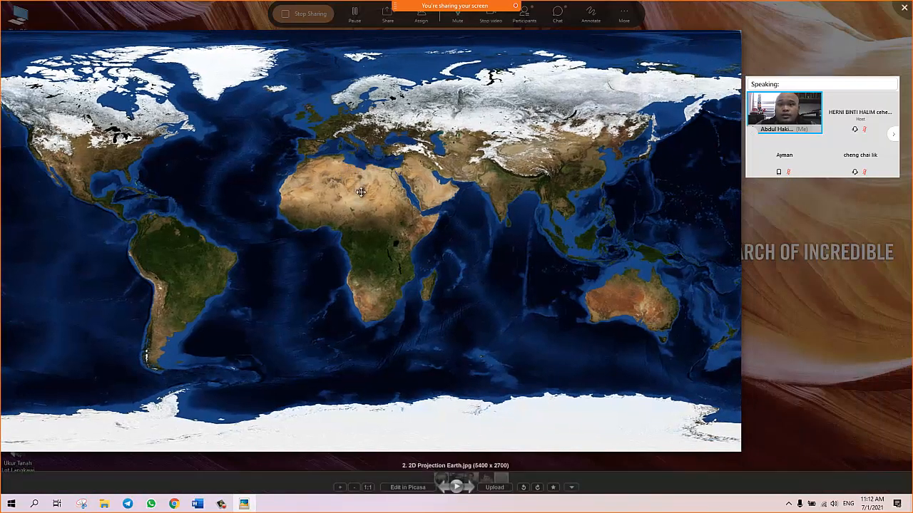
scroll(367, 236, up, 4)
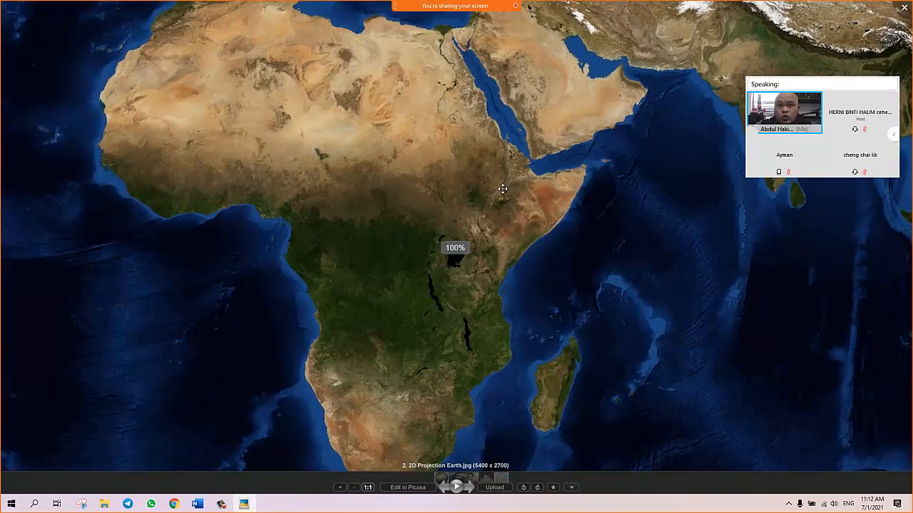
scroll(503, 189, up, 2)
scroll(502, 189, down, 4)
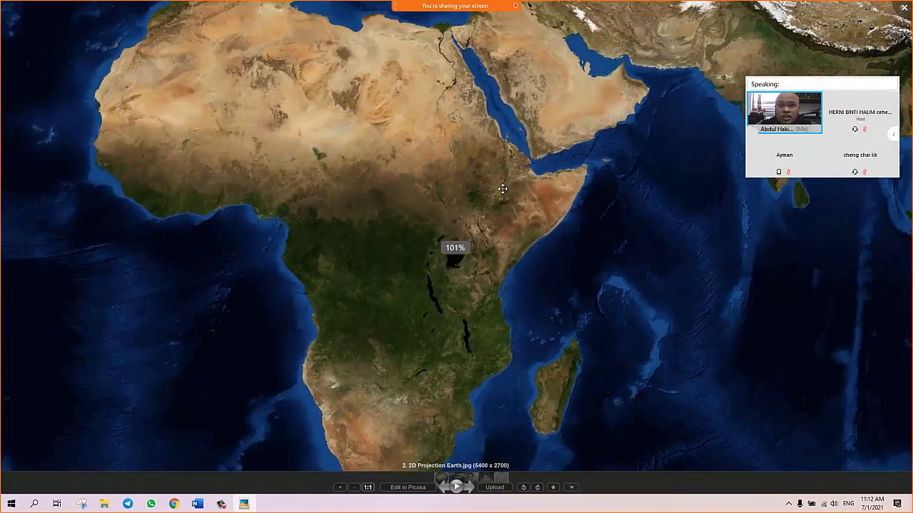
scroll(357, 188, down, 5)
drag(356, 188, 519, 225)
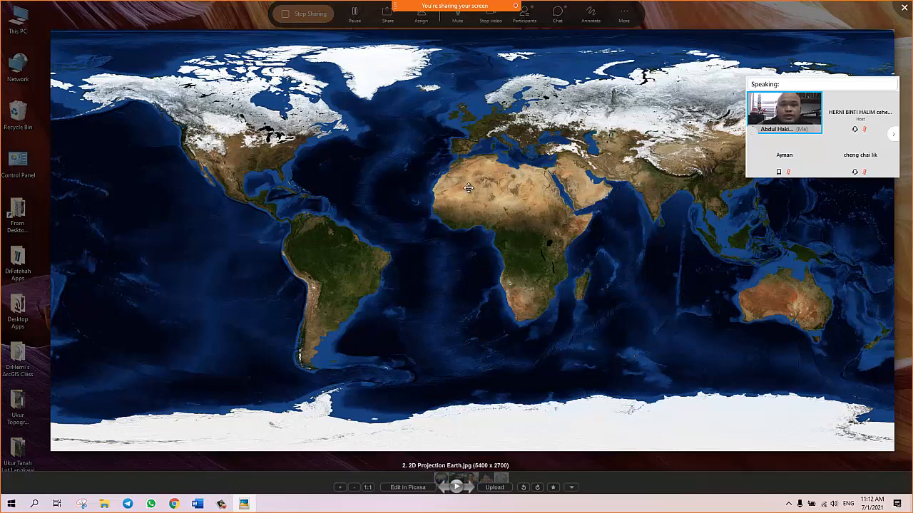
drag(523, 167, 430, 154)
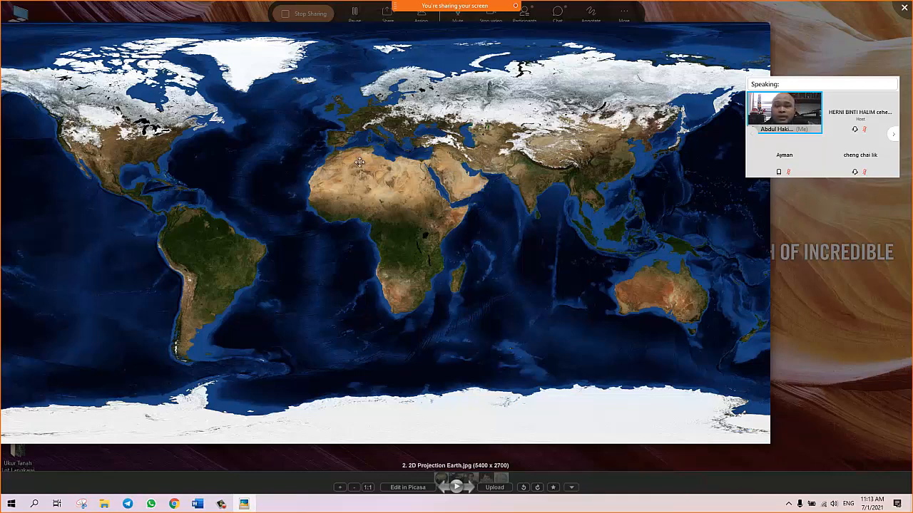
Examine the whole flat world map in the 2D Earth image, from the Americas across to Southeast Asia and Australia
drag(360, 163, 454, 179)
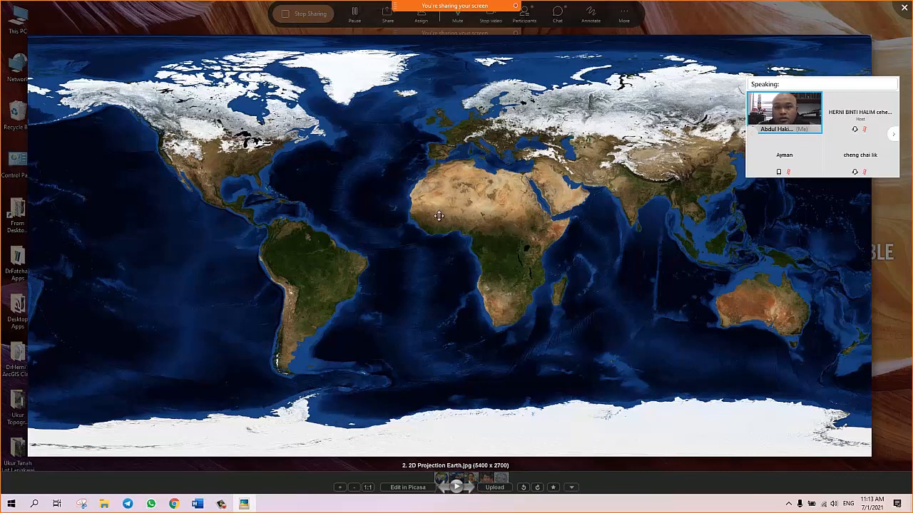
drag(438, 215, 414, 225)
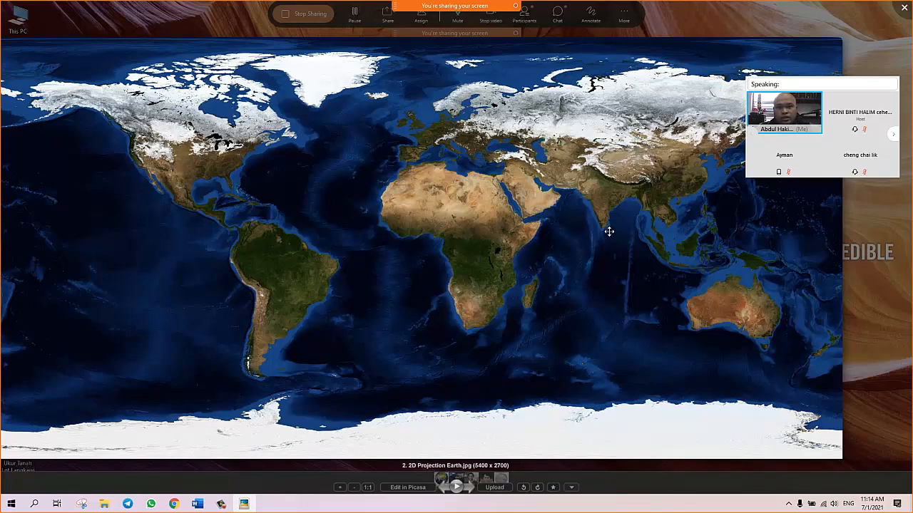
drag(607, 231, 554, 212)
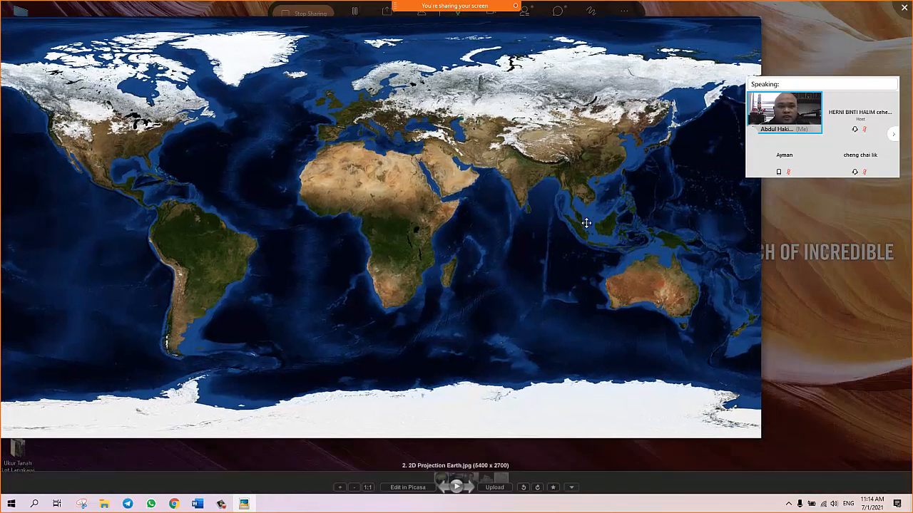
scroll(481, 214, down, 3)
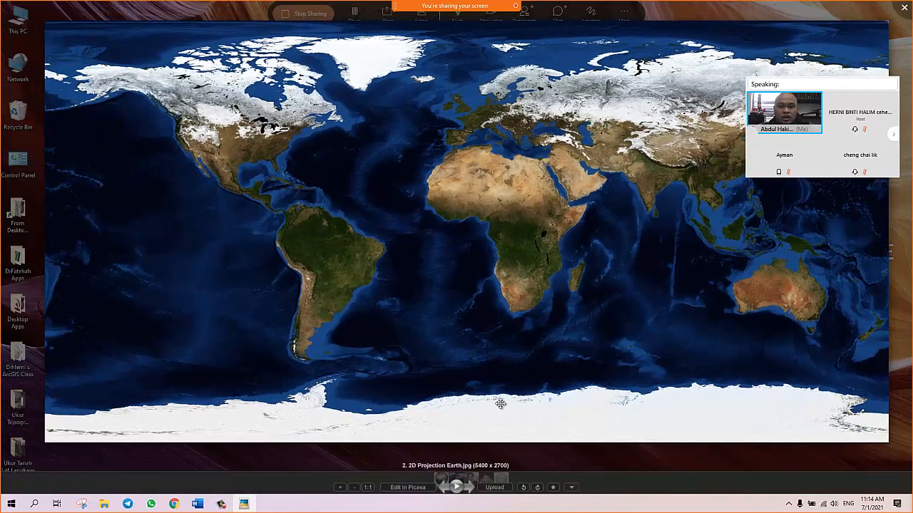
Compare the 3D Earth image with the 2D one, and view the portrait images "3. 3D Projection" and "4. 2D Projection"
click(448, 487)
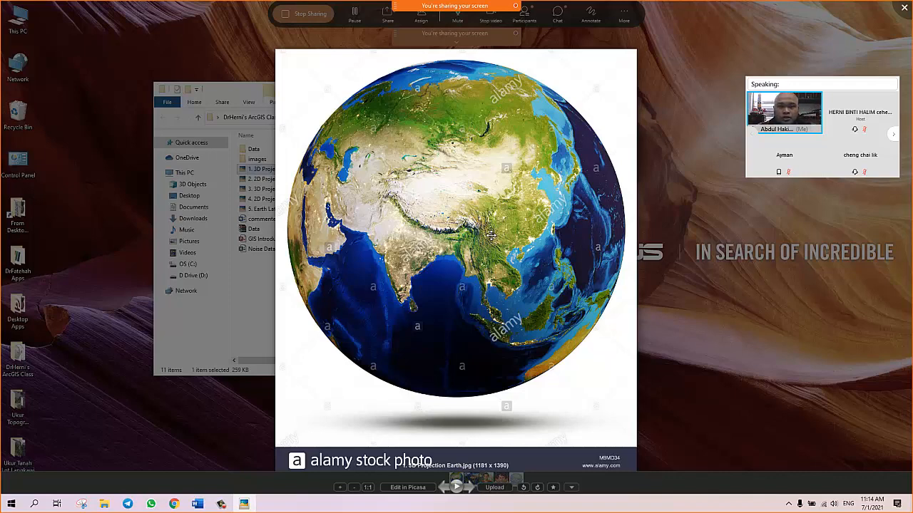
click(472, 488)
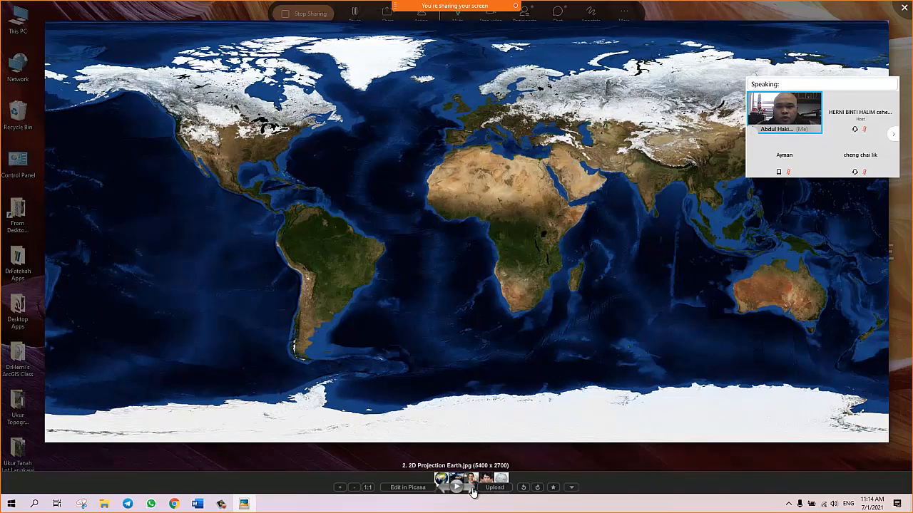
click(472, 489)
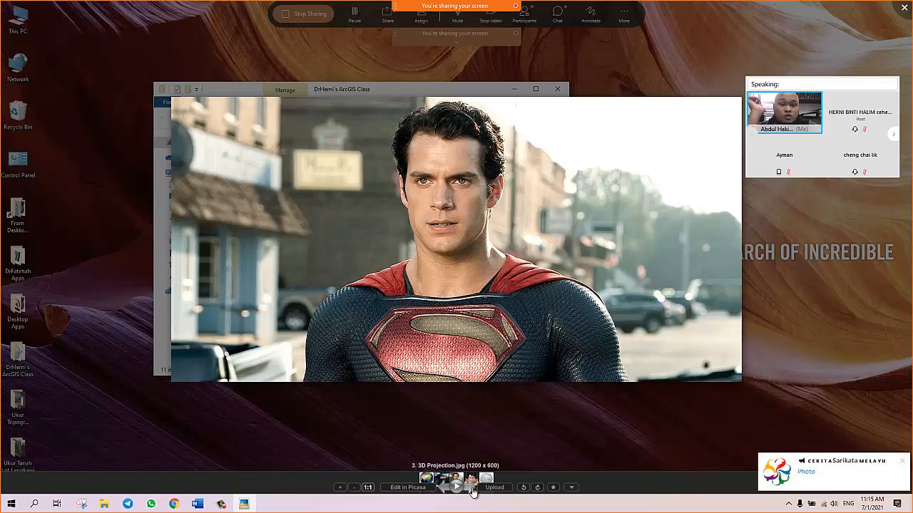
click(471, 487)
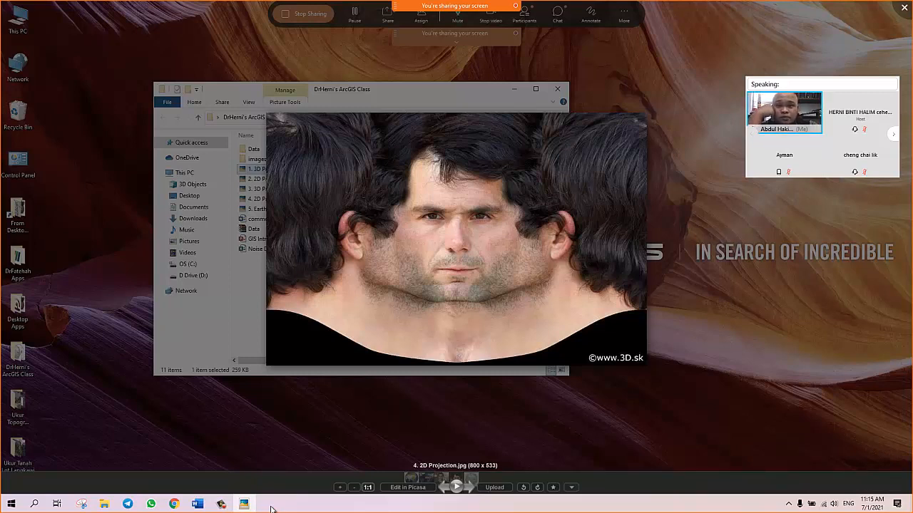
Go through the four projection images again in order, from "1. 3D Projection Earth" to "4. 2D Projection"
key(Right)
key(Right)
key(Right)
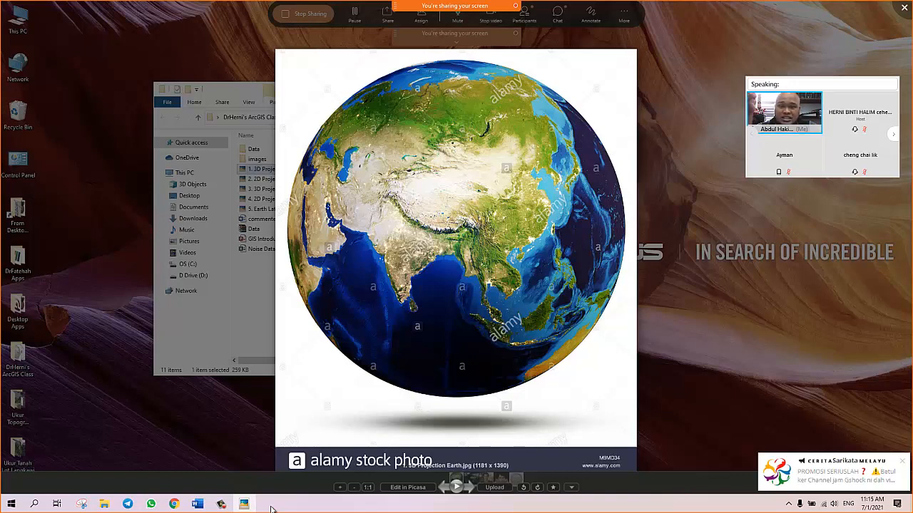
key(Right)
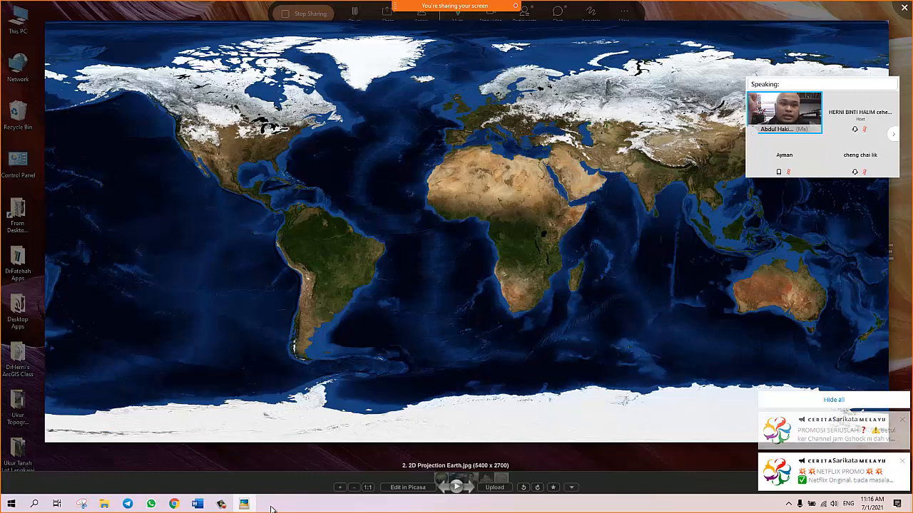
key(Right)
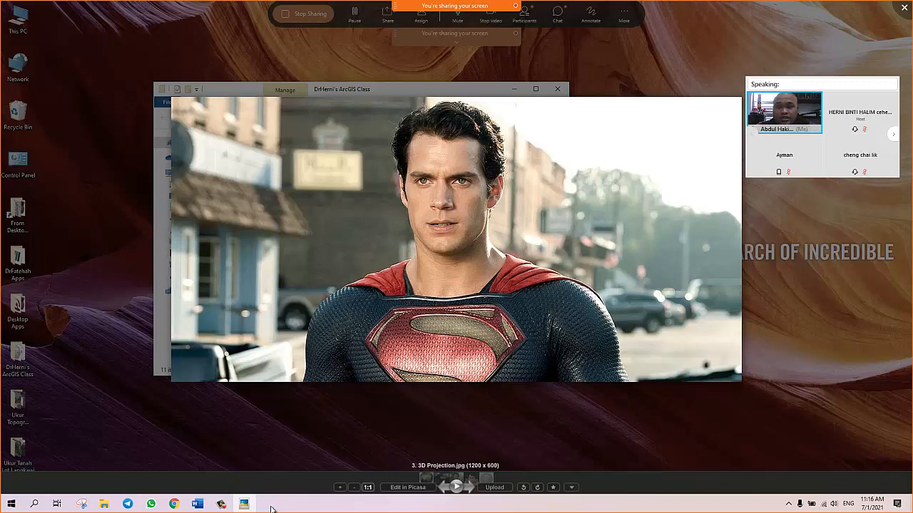
key(Right)
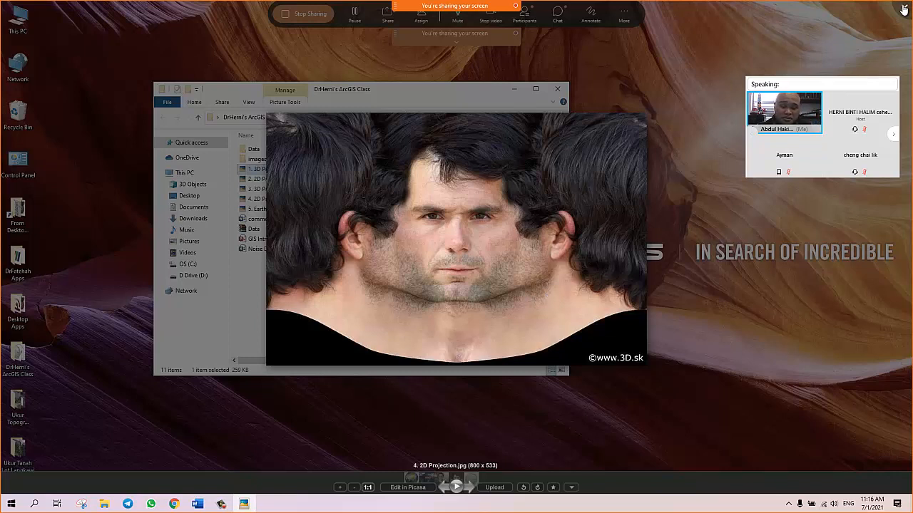
Return to the image "2. 2D Projection Earth" and examine Africa and the Malay Peninsula close up, and the whole map
key(Left)
key(Left)
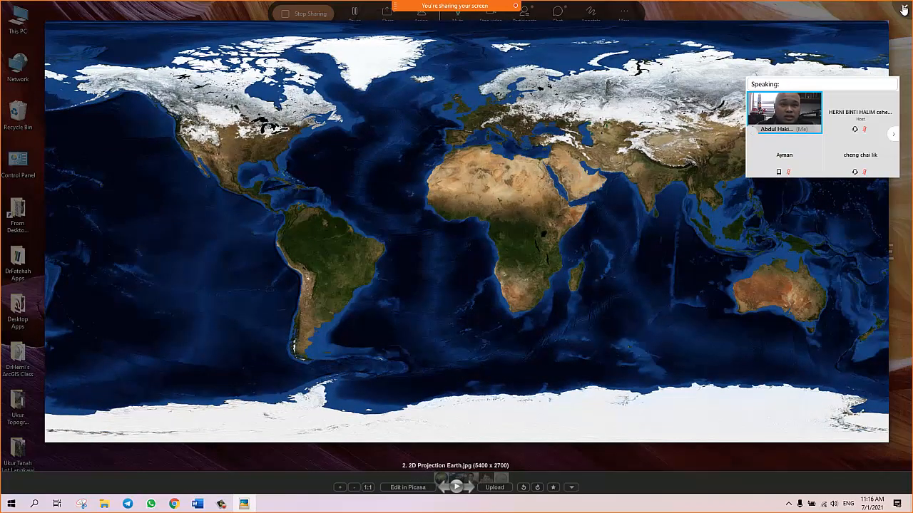
click(528, 198)
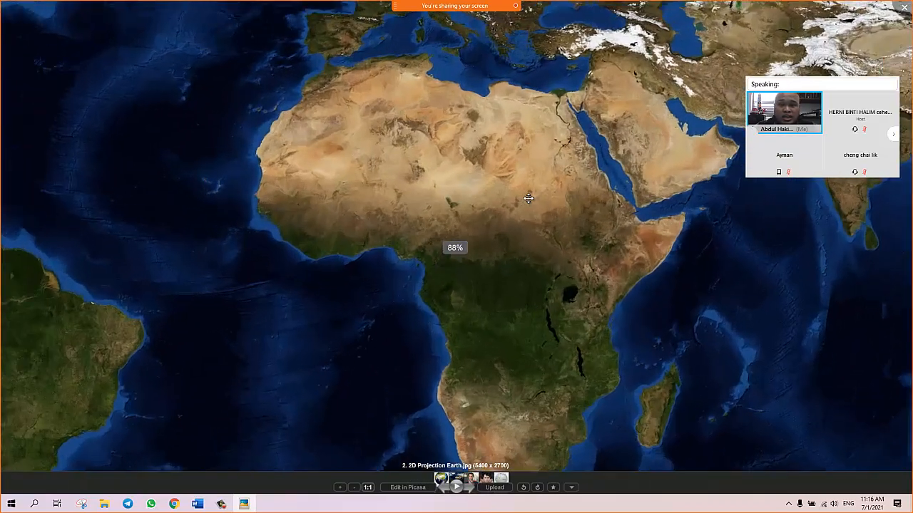
scroll(528, 198, down, 3)
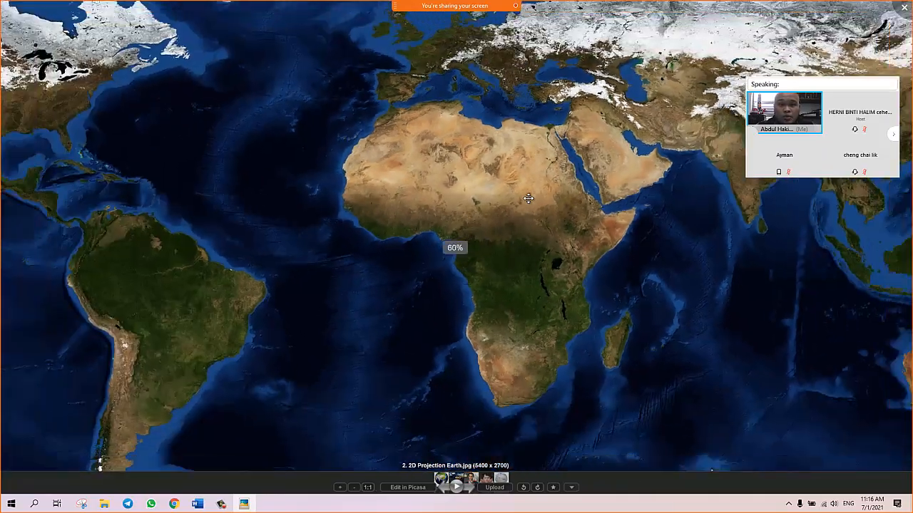
scroll(527, 198, up, 2)
scroll(527, 198, up, 1)
drag(591, 221, 321, 208)
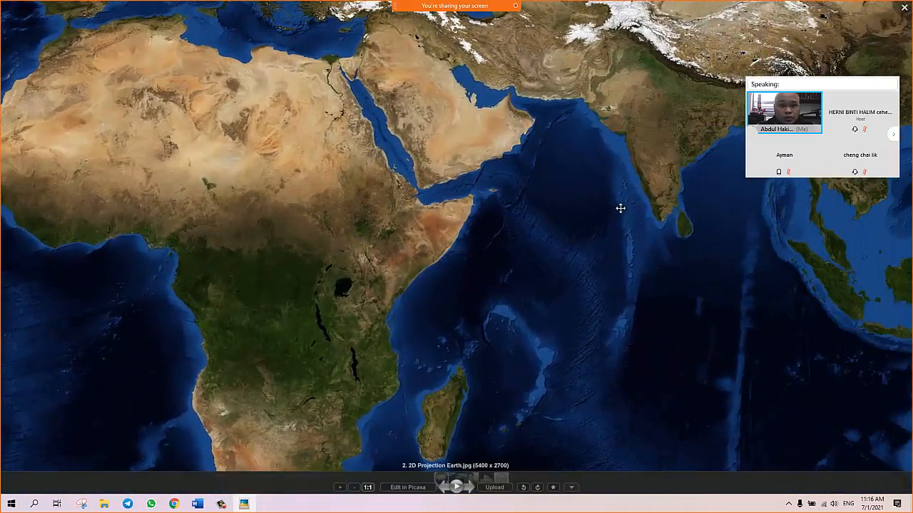
drag(619, 206, 370, 199)
drag(577, 232, 520, 238)
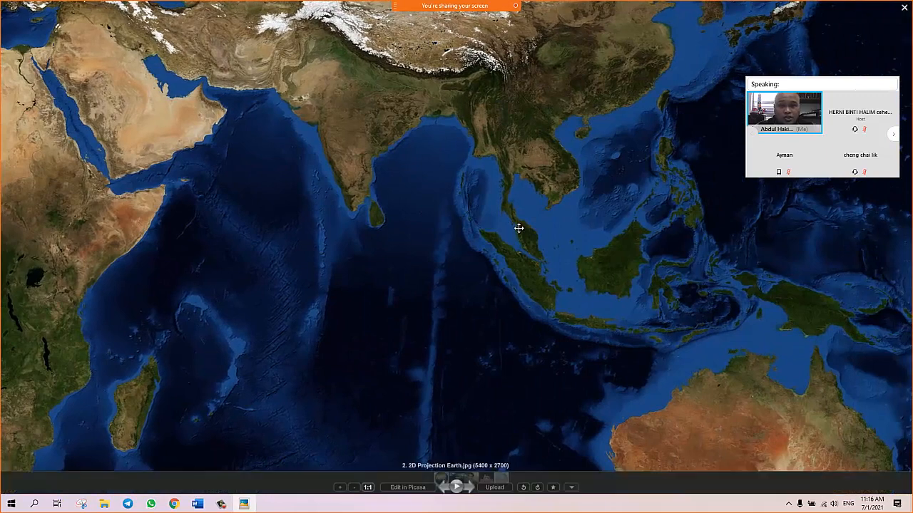
scroll(519, 228, up, 4)
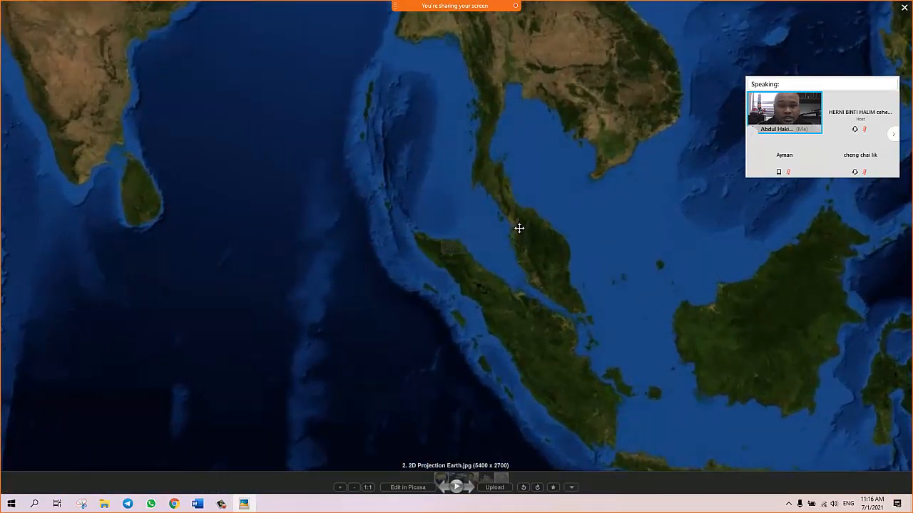
scroll(519, 228, down, 5)
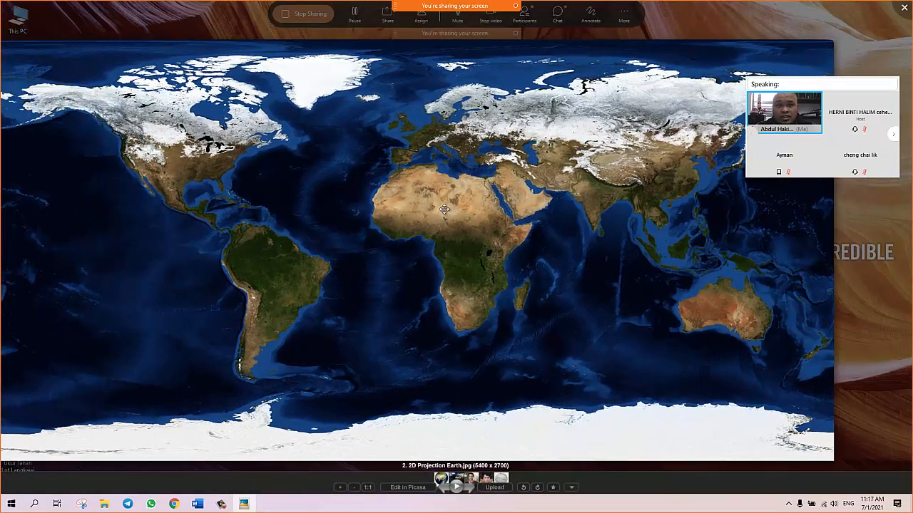
drag(446, 209, 481, 208)
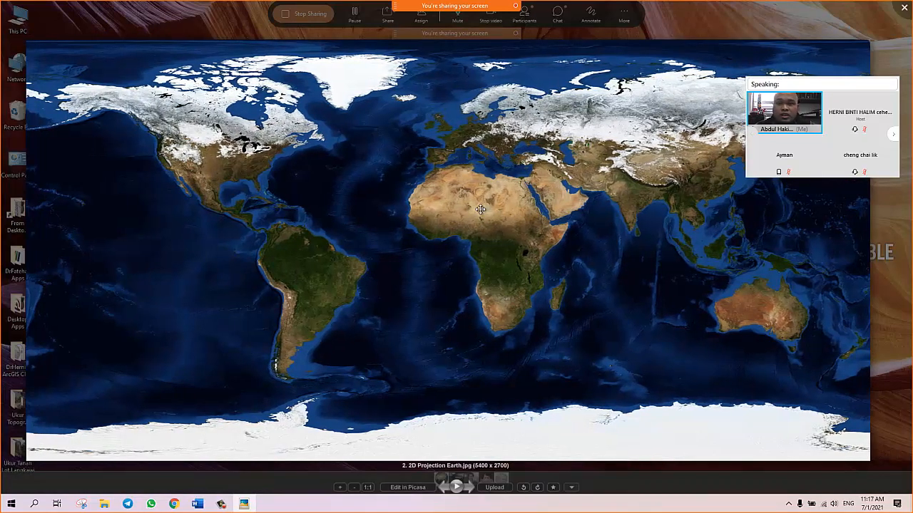
Go back to the globe image, close the image viewer, and preview "Noise Data for ArcGIS Shortcourse" in a maximized File Explorer window
key(Left)
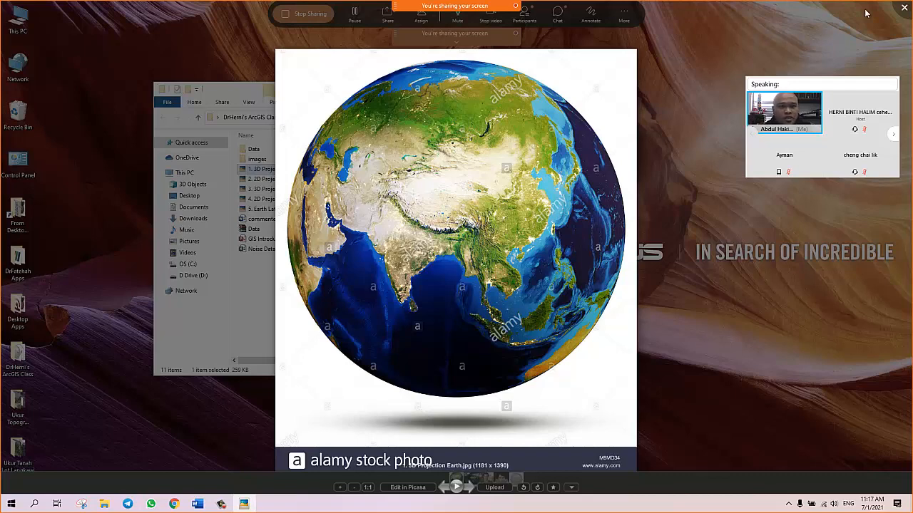
click(905, 10)
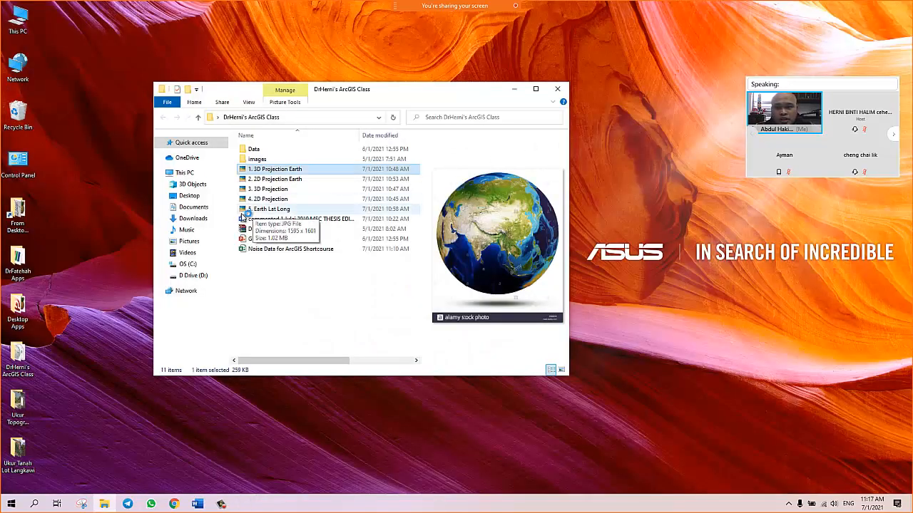
click(265, 249)
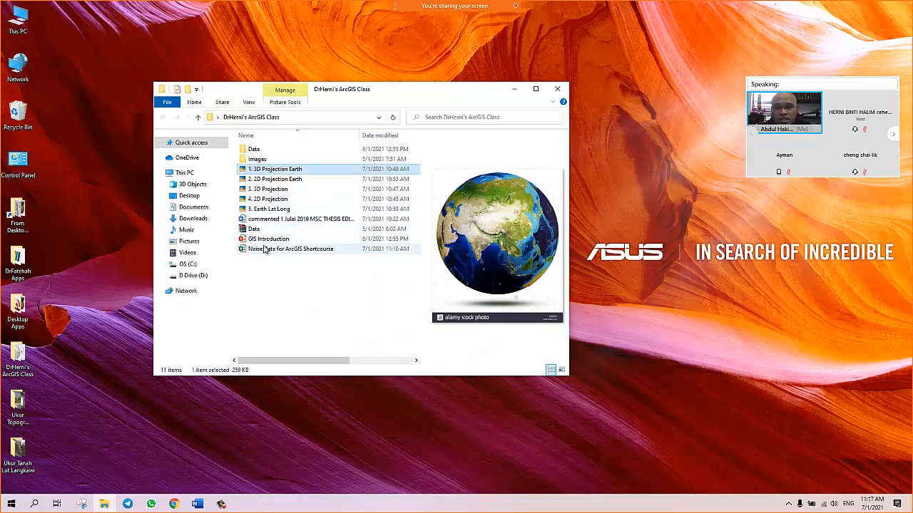
click(535, 89)
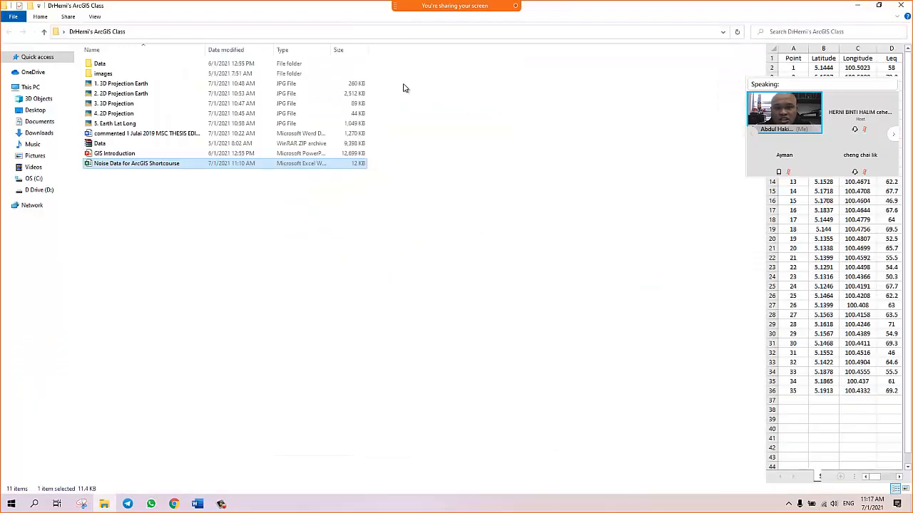
Move the meeting video panel off the previewed data, examine the Latitude and Longitude columns, and minimize File Explorer
click(762, 254)
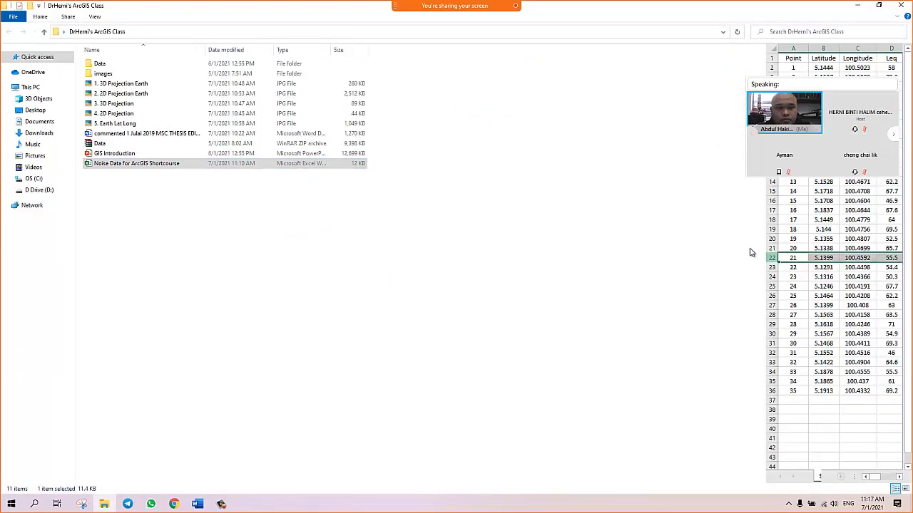
drag(827, 75, 725, 75)
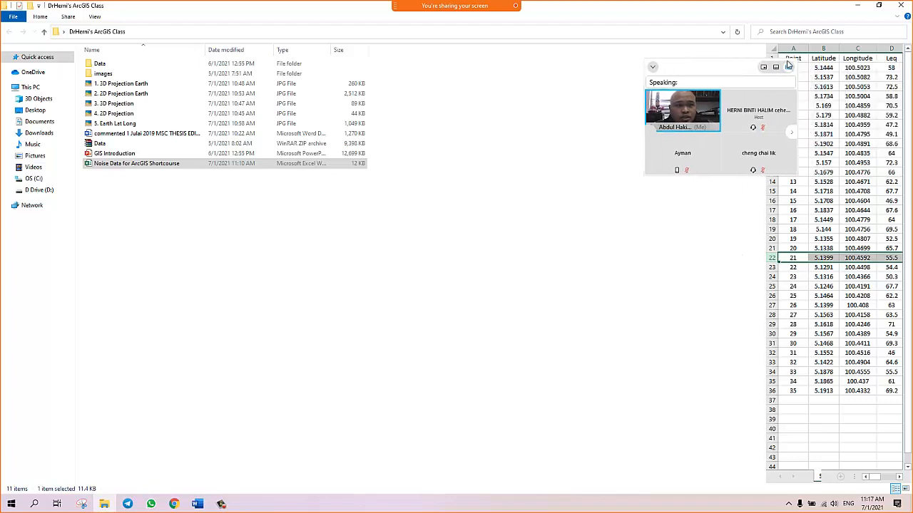
click(820, 58)
click(854, 58)
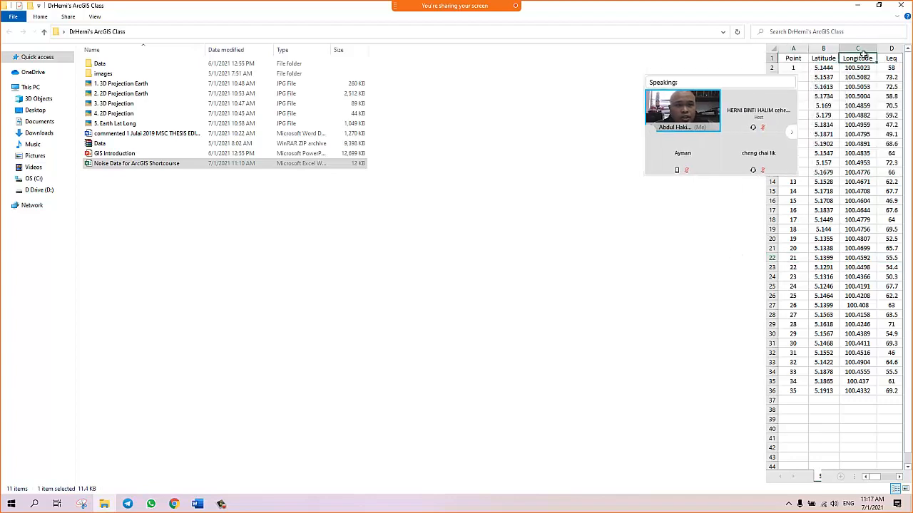
click(860, 7)
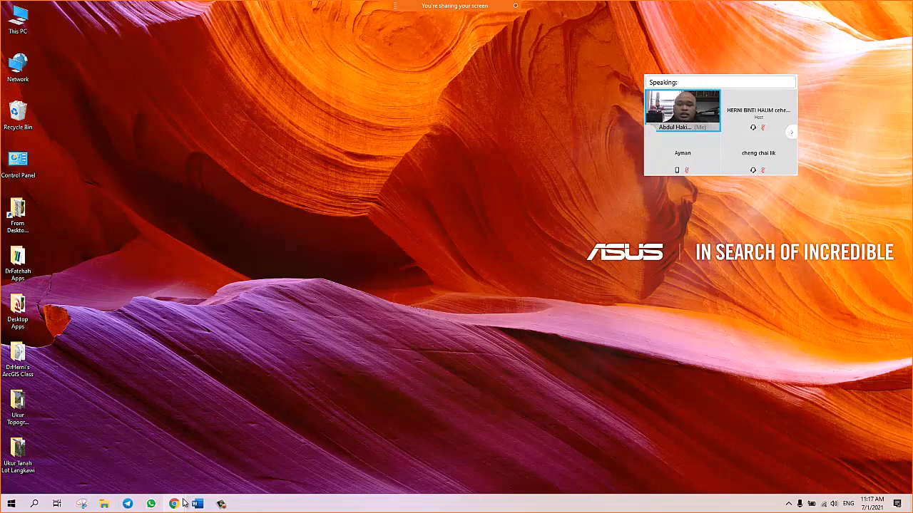
Open the workbook "Noise Data for ArcGIS Shortcourse" in Excel and widen the Latitude and Longitude columns
mouse_move(183, 503)
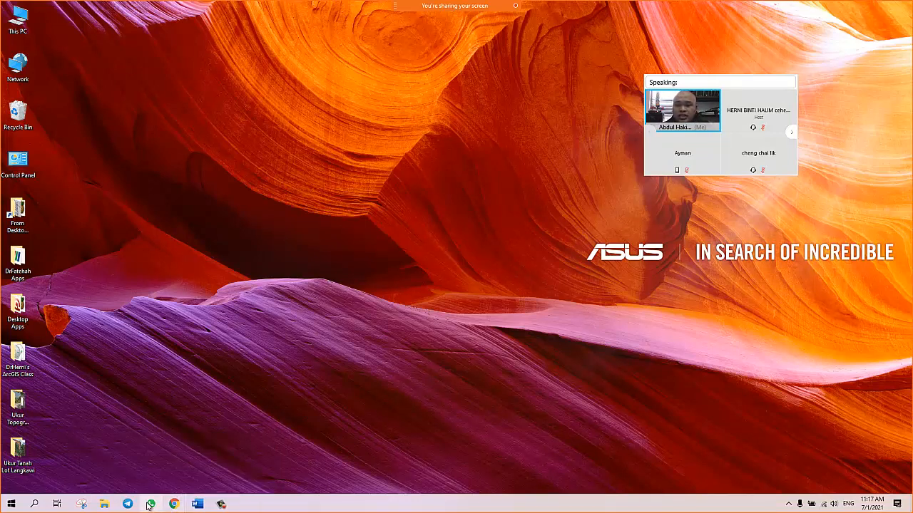
click(104, 504)
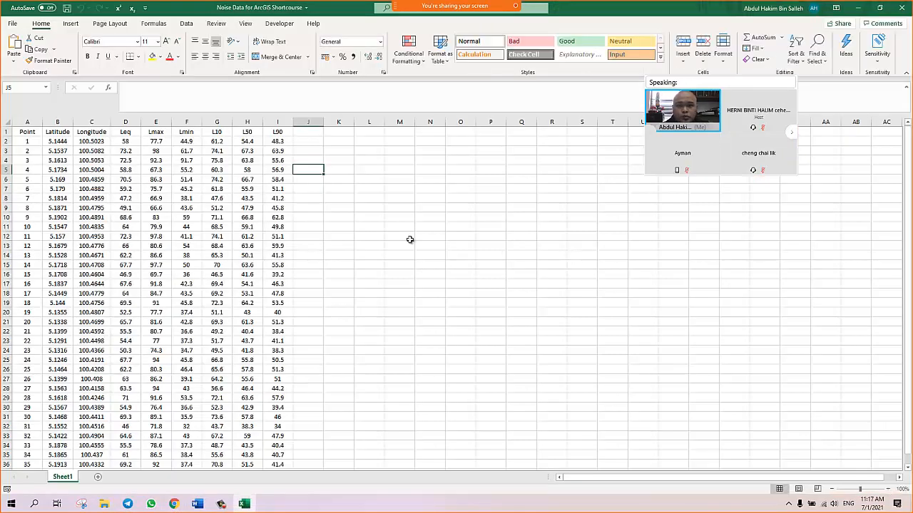
drag(74, 122, 160, 122)
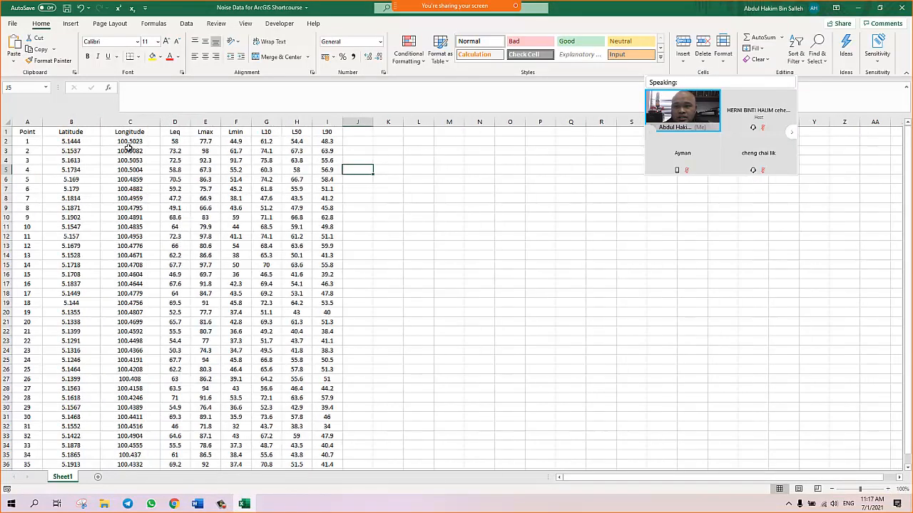
Examine the latitude values of points 1 and 2 in cells B2 and B3, and switch to Chrome
click(69, 142)
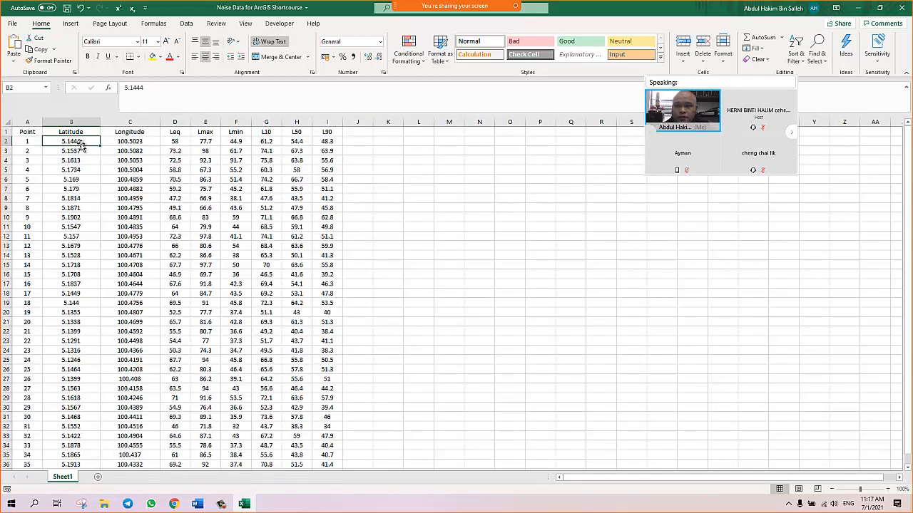
click(83, 150)
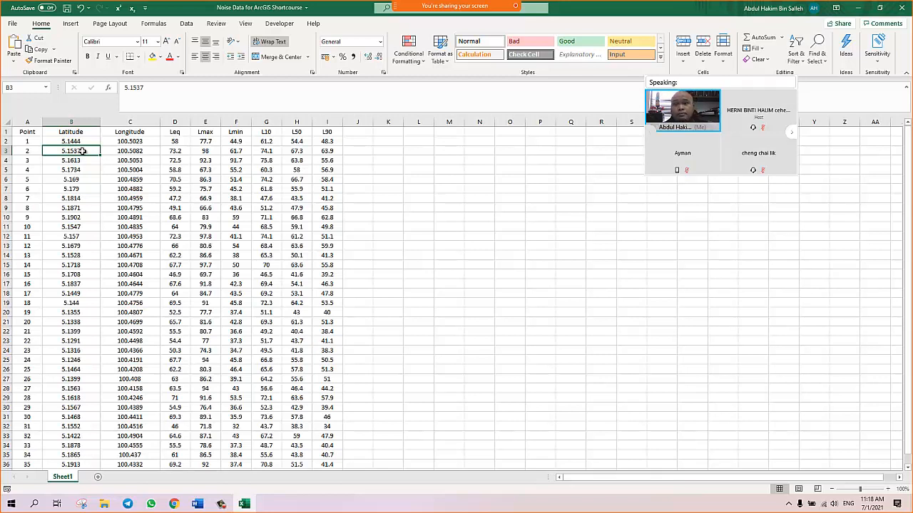
click(88, 141)
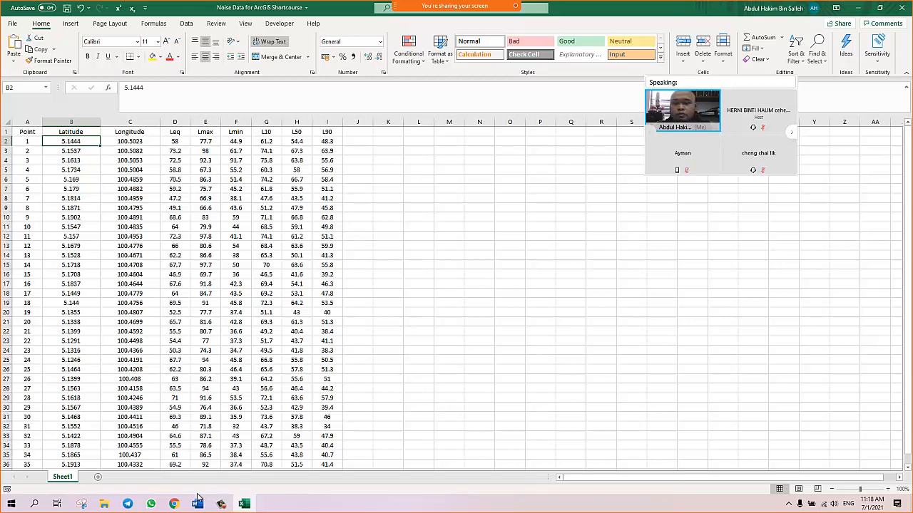
mouse_move(176, 504)
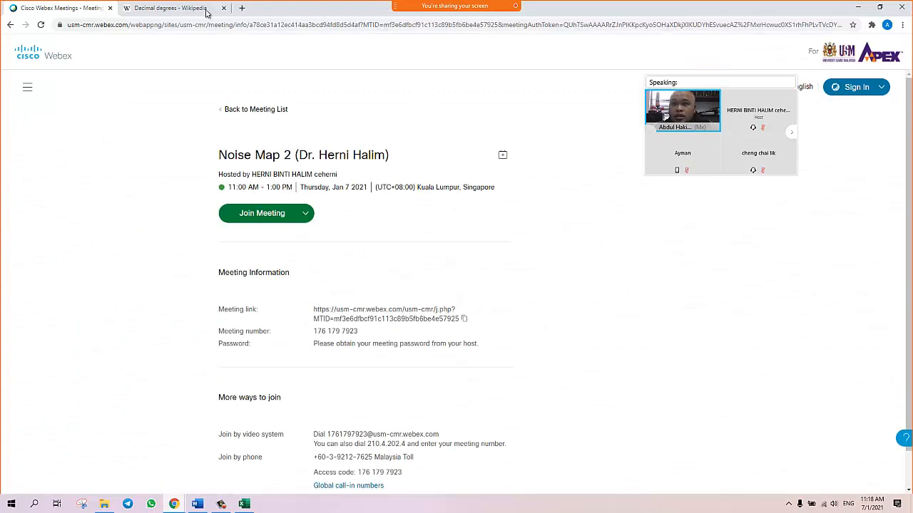
Open the Decimal degrees Wikipedia article, check the coordinate values in the noise data workbook, and return to the article
click(206, 10)
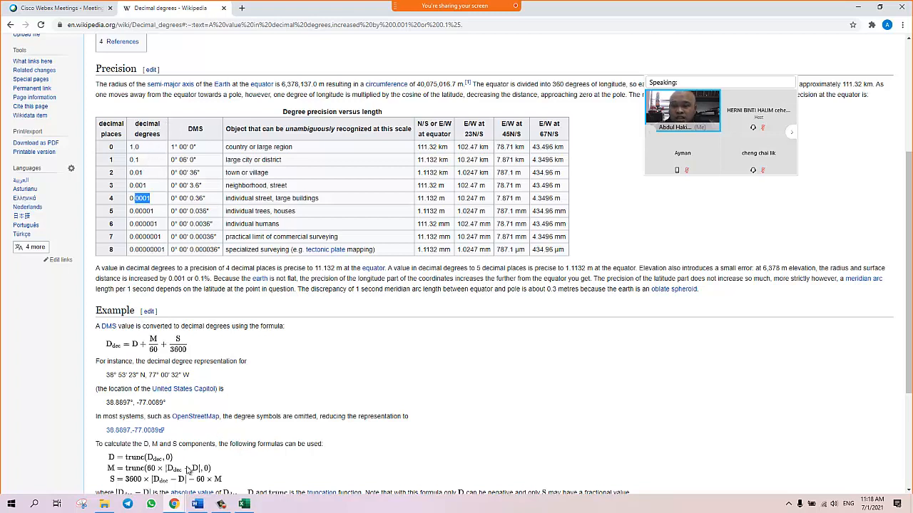
click(104, 504)
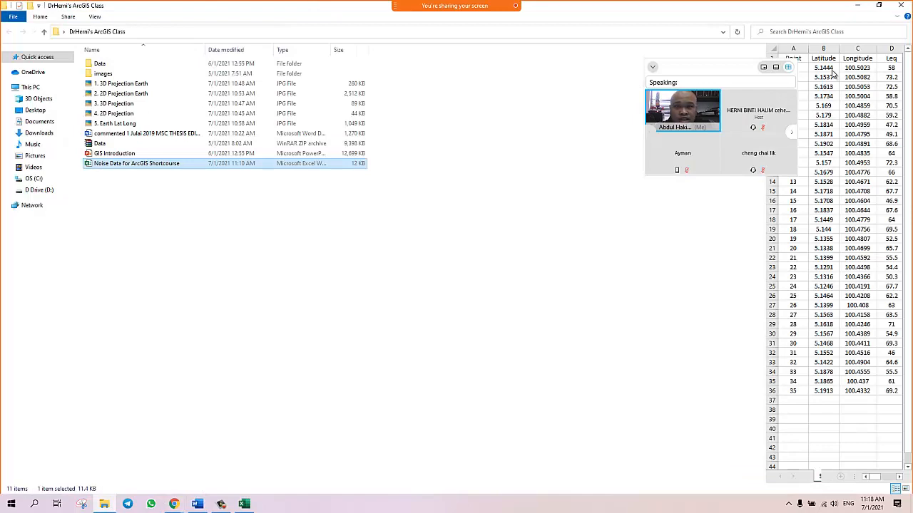
click(859, 6)
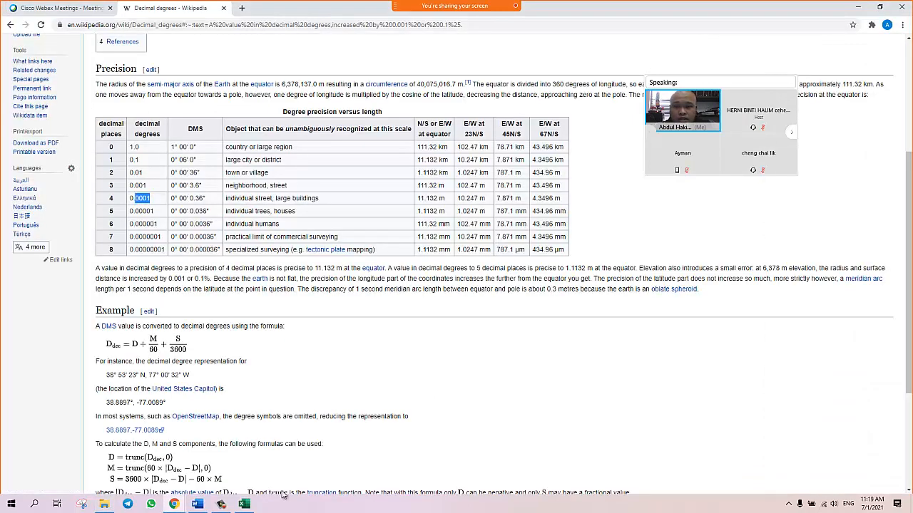
click(243, 504)
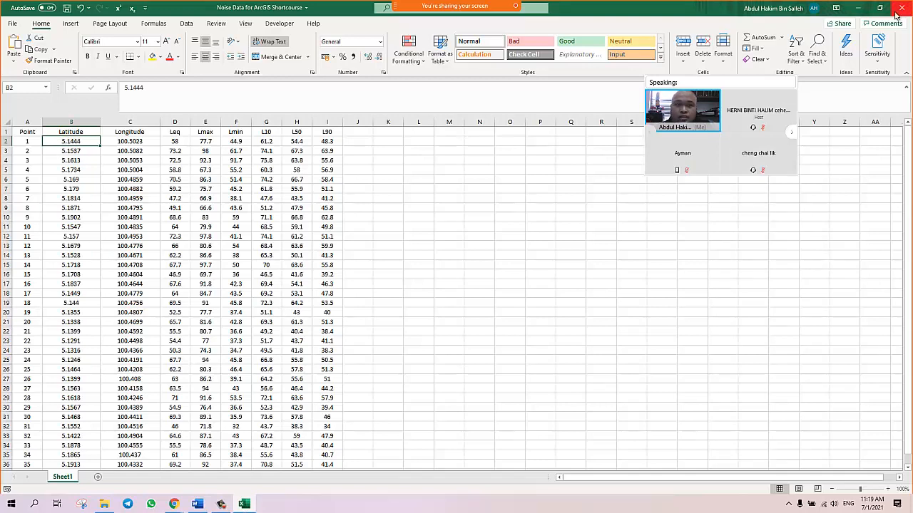
click(867, 13)
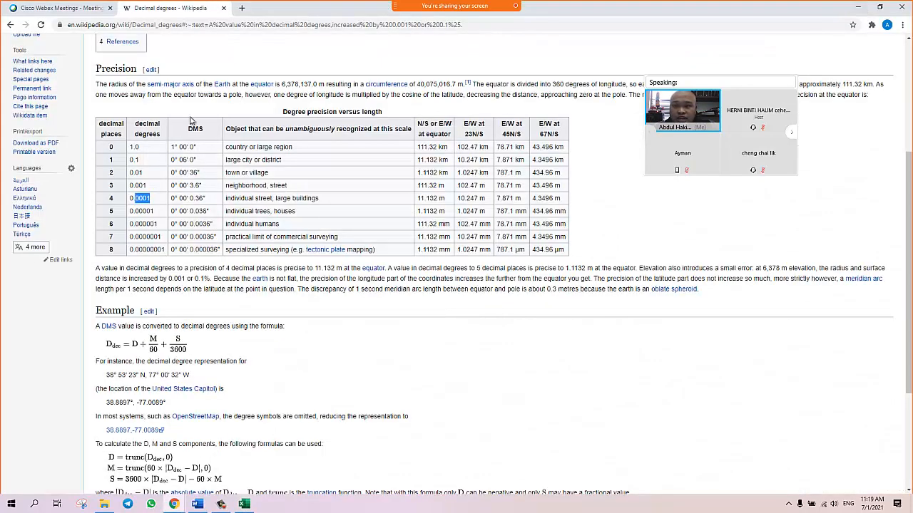
Examine the precision table's rows for 0, 4 and 5 decimal places and compare them with the workbook's coordinates
drag(178, 146, 173, 146)
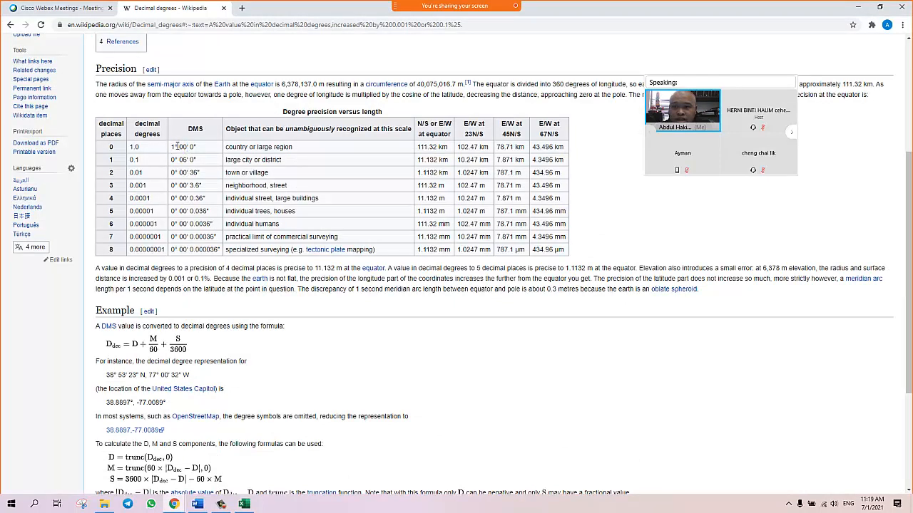
drag(195, 147, 190, 147)
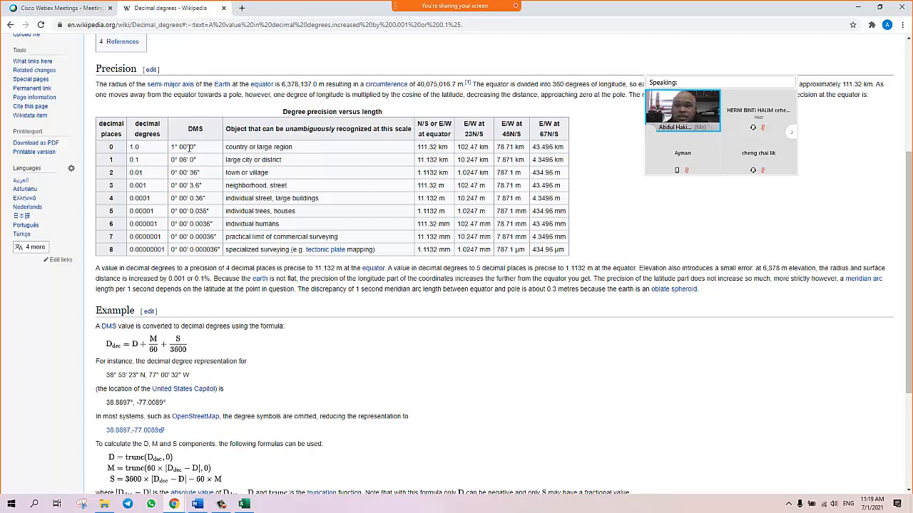
click(191, 147)
drag(136, 198, 151, 204)
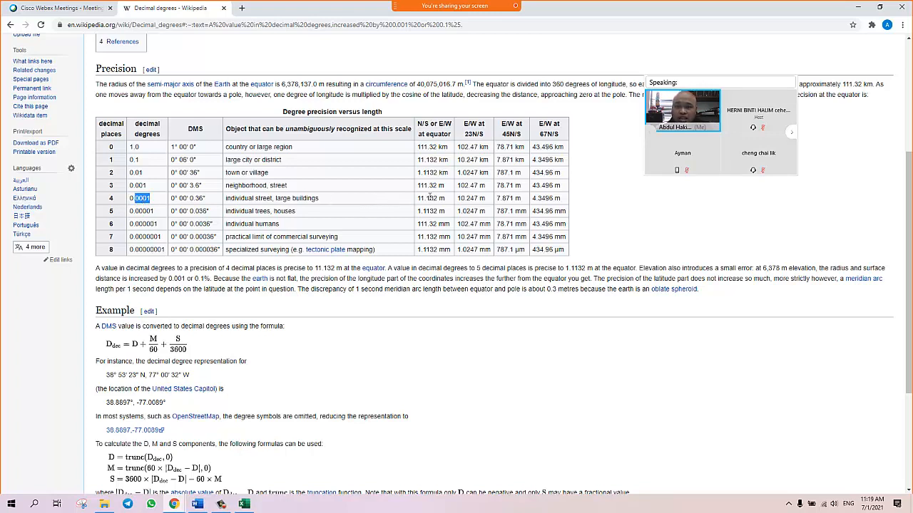
drag(419, 198, 477, 200)
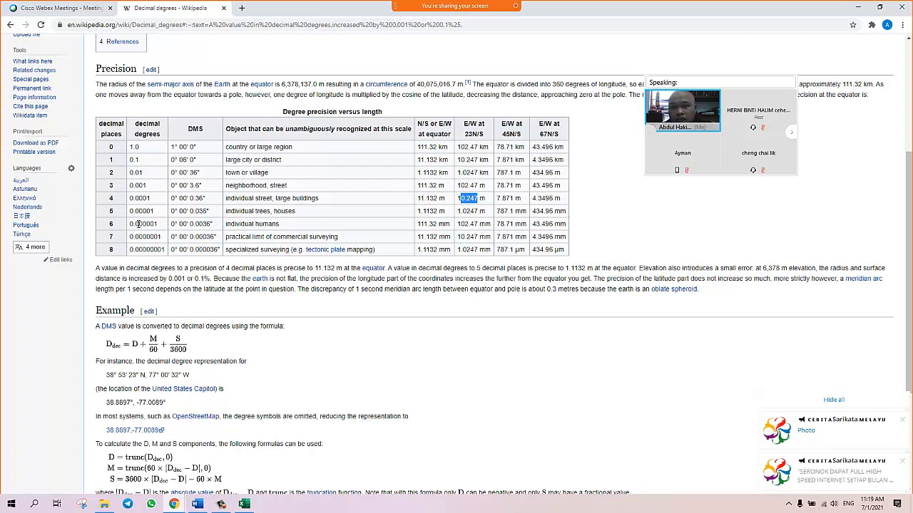
drag(137, 224, 151, 211)
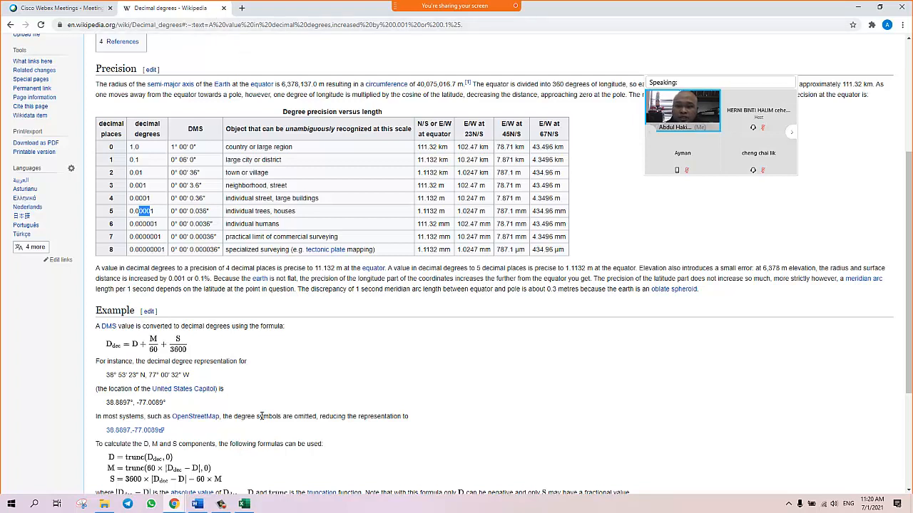
click(244, 504)
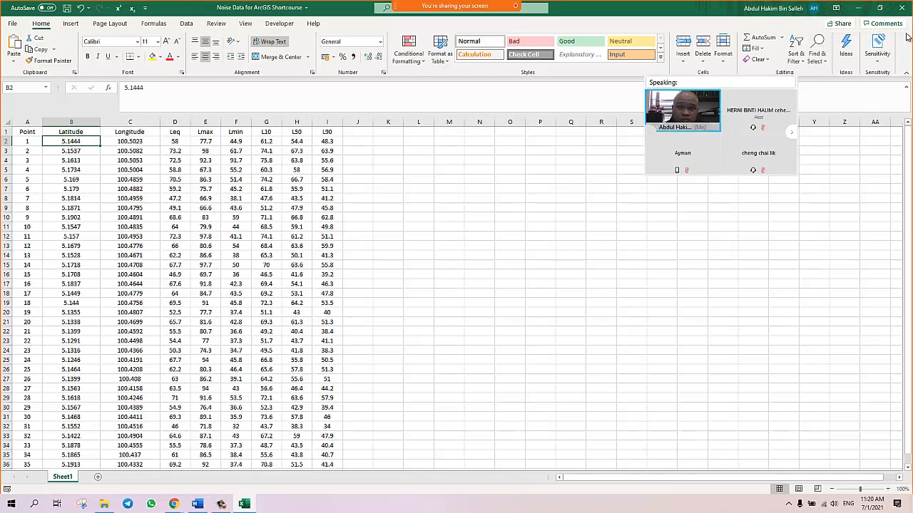
click(858, 7)
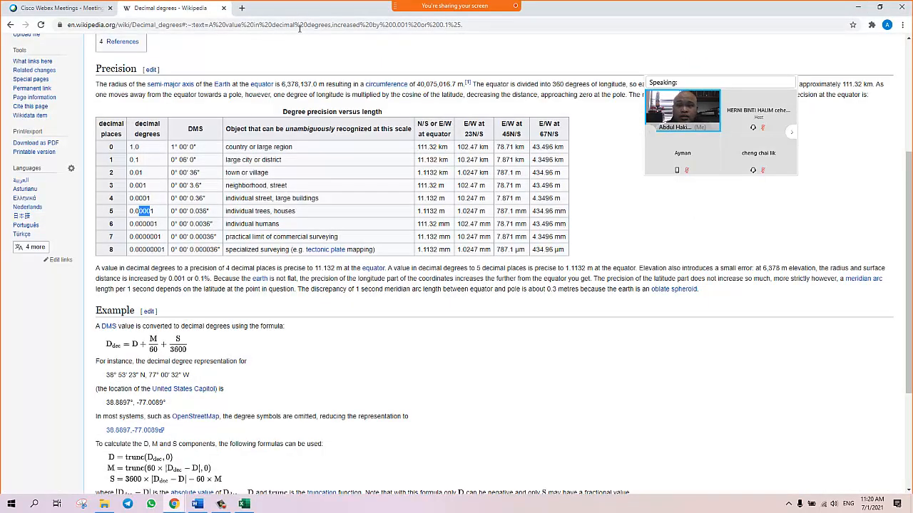
Search for "google map" in a new browser tab, open Google Maps, and show the satellite imagery
click(240, 9)
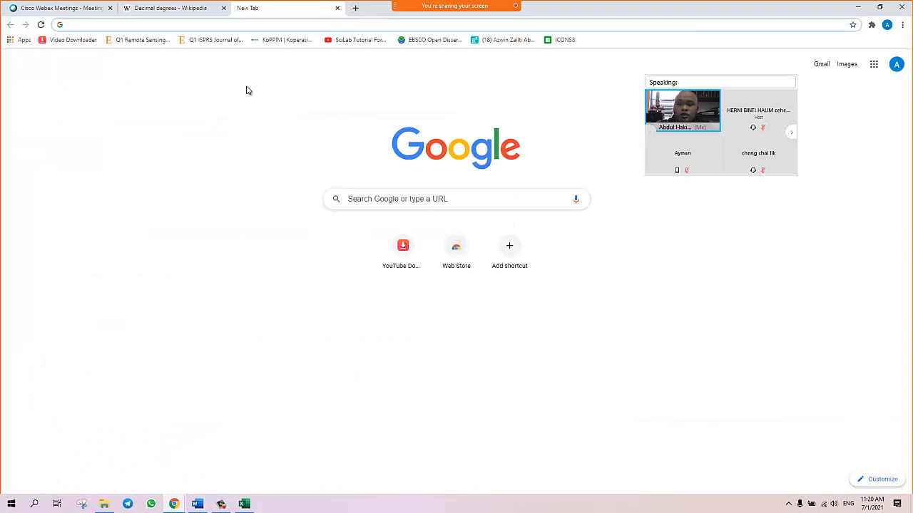
text(google map)
key(Return)
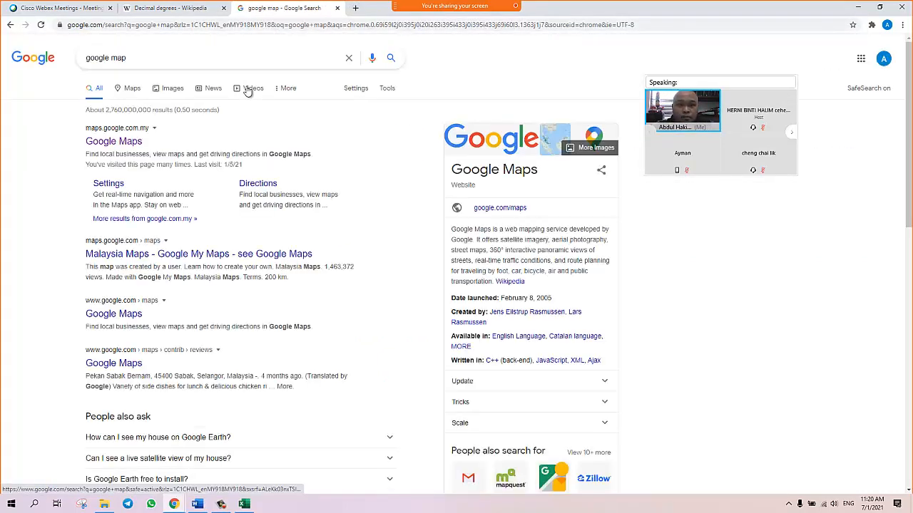
click(133, 143)
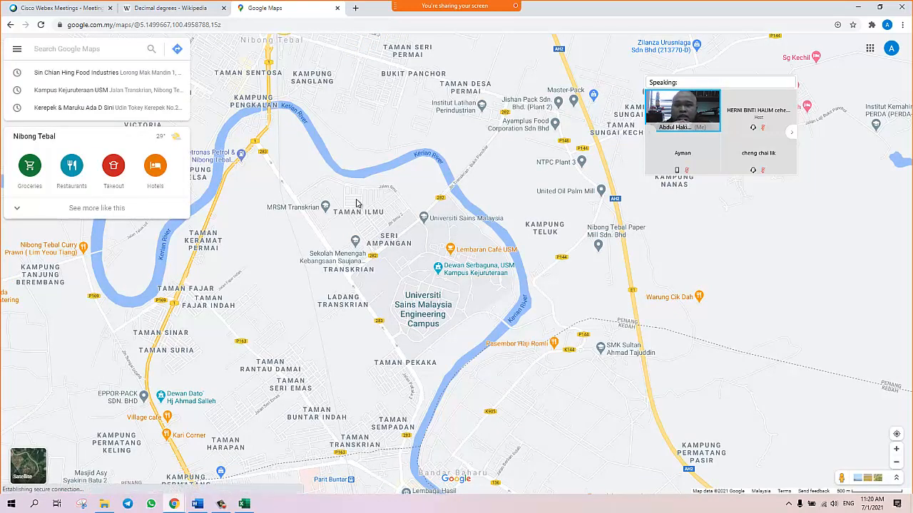
click(28, 463)
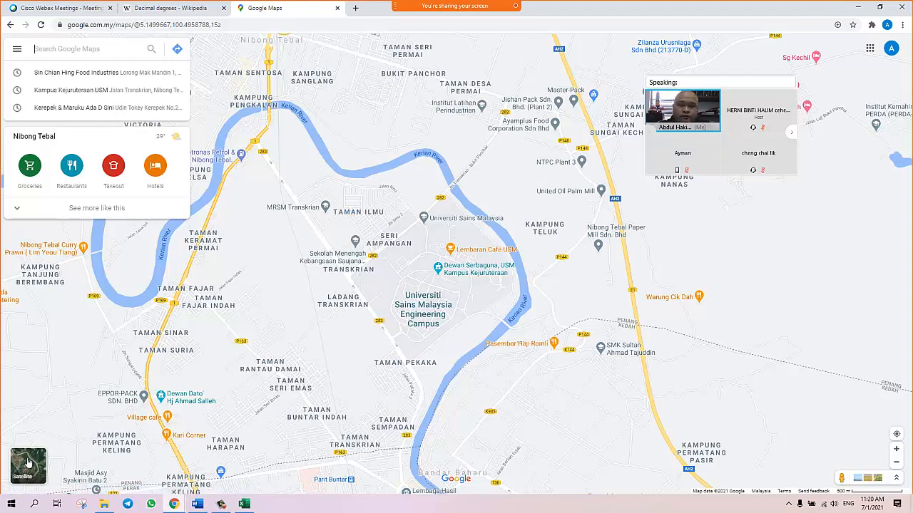
click(28, 463)
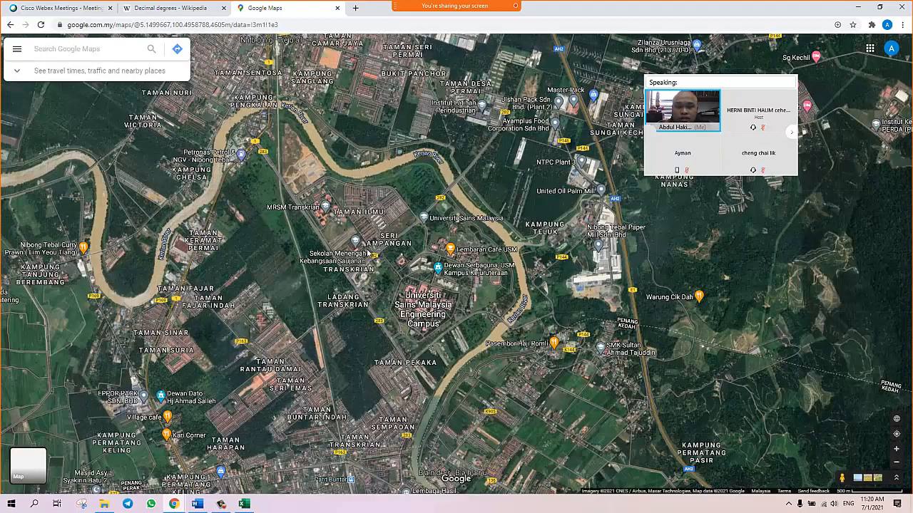
Locate the School of Civil Engineering on the Universiti Sains Malaysia Engineering Campus in the satellite map
scroll(314, 208, up, 3)
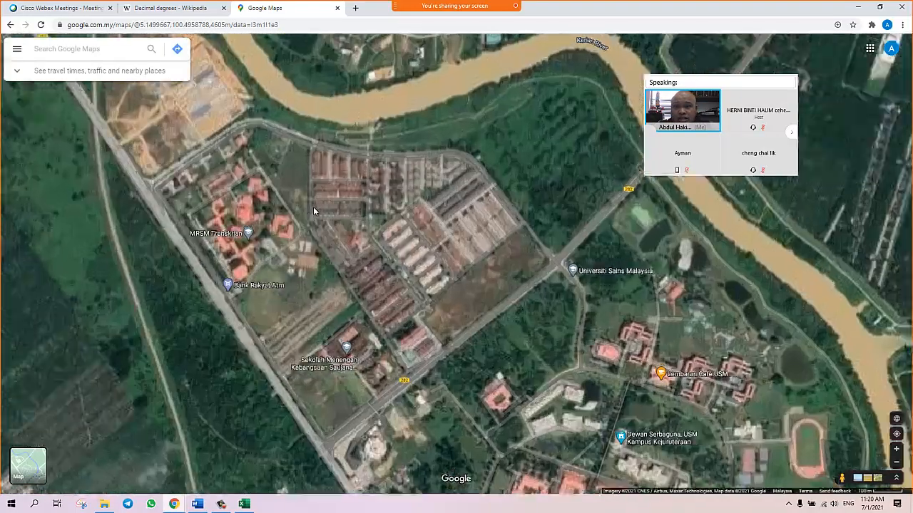
scroll(313, 211, up, 5)
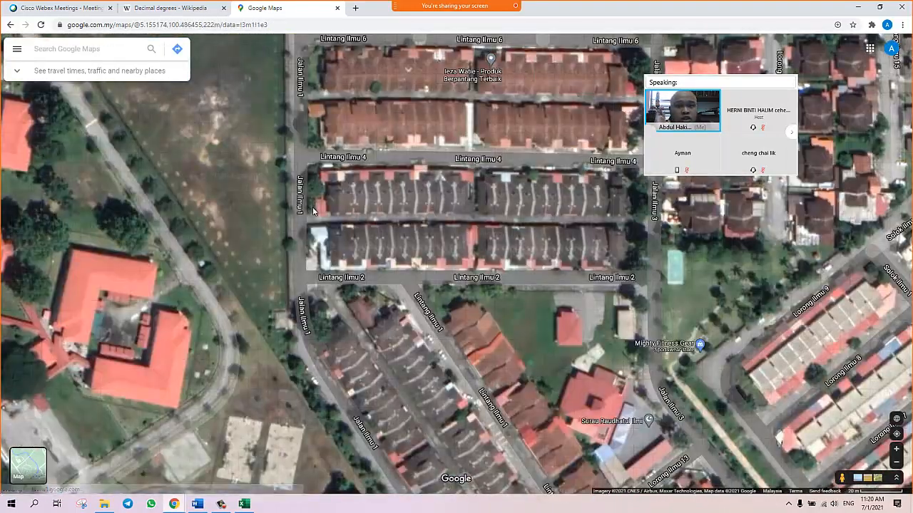
scroll(312, 210, down, 3)
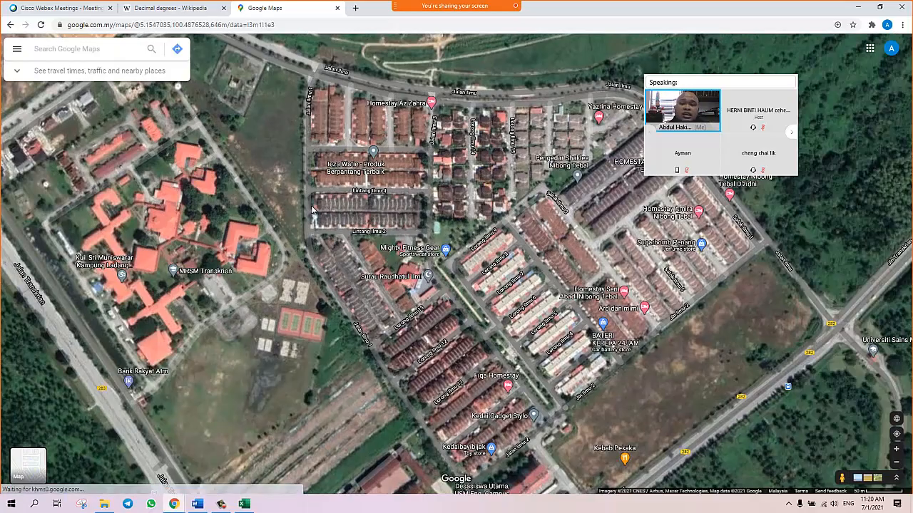
scroll(374, 268, down, 1)
drag(613, 470, 419, 171)
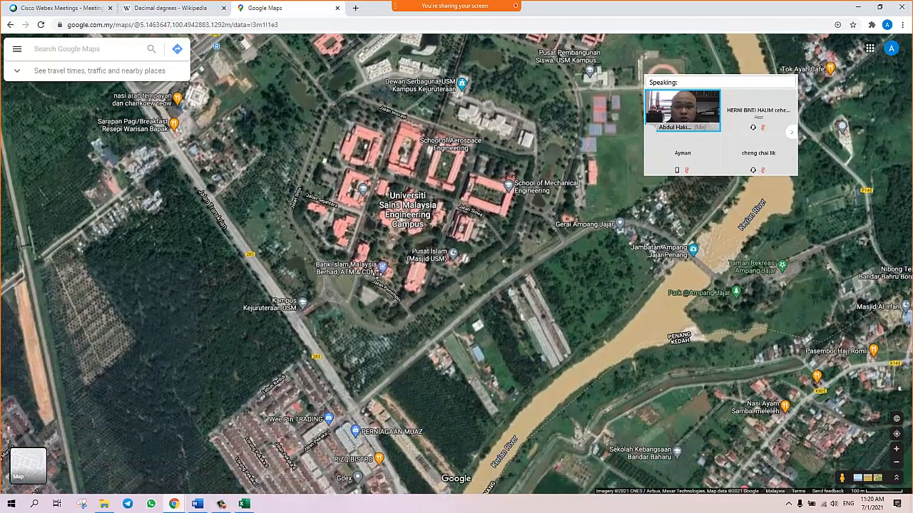
drag(371, 352, 378, 283)
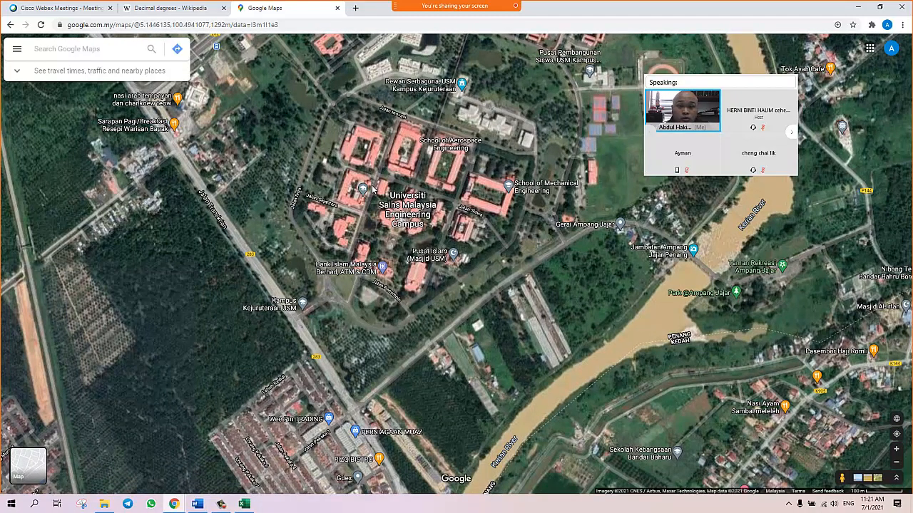
scroll(385, 169, up, 5)
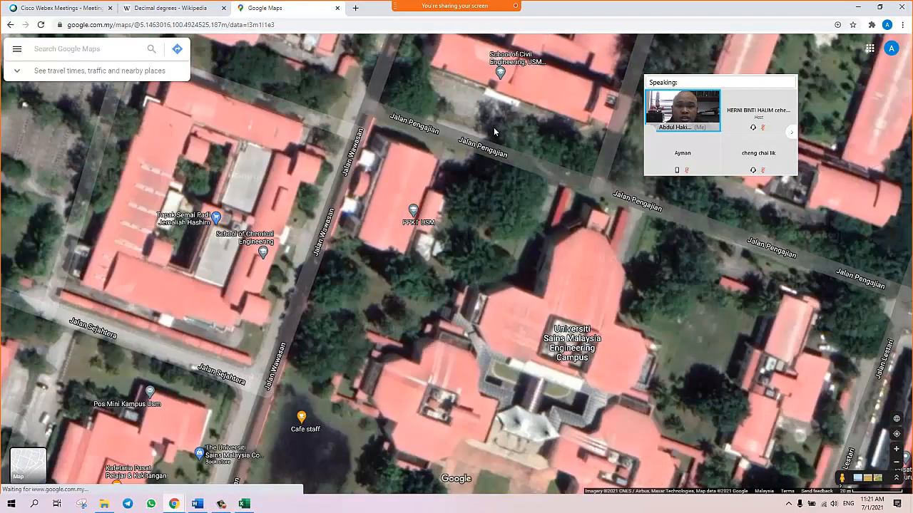
drag(494, 131, 371, 342)
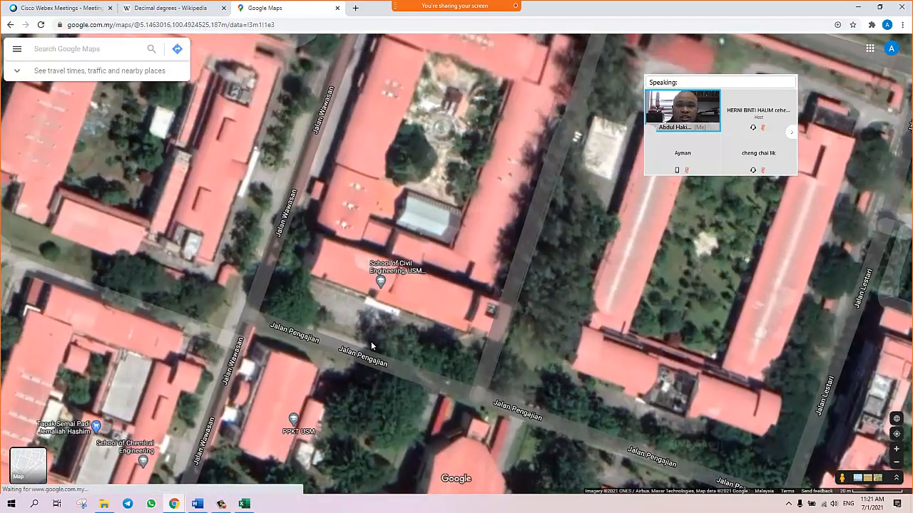
drag(469, 204, 427, 194)
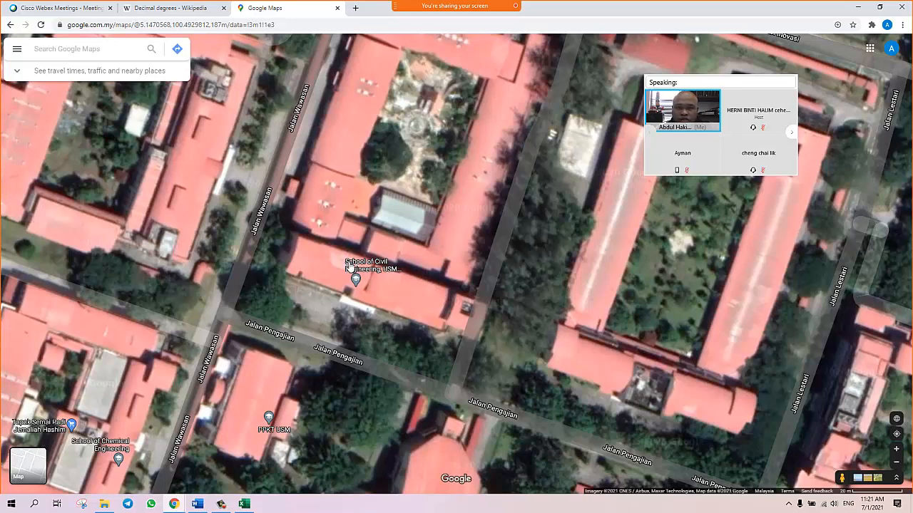
drag(315, 324, 310, 298)
scroll(310, 293, up, 3)
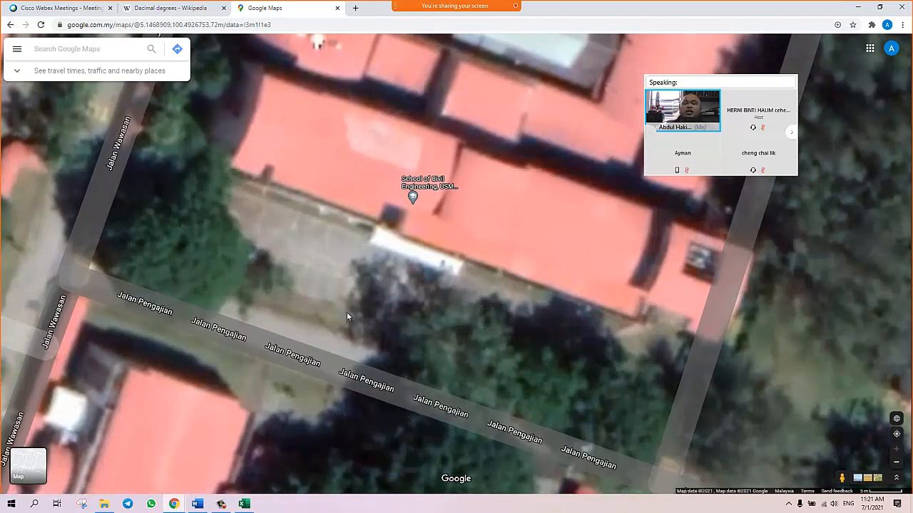
Look up the coordinates of a spot in the paved area beside the School of Civil Engineering and examine the latitude's decimals
right_click(292, 234)
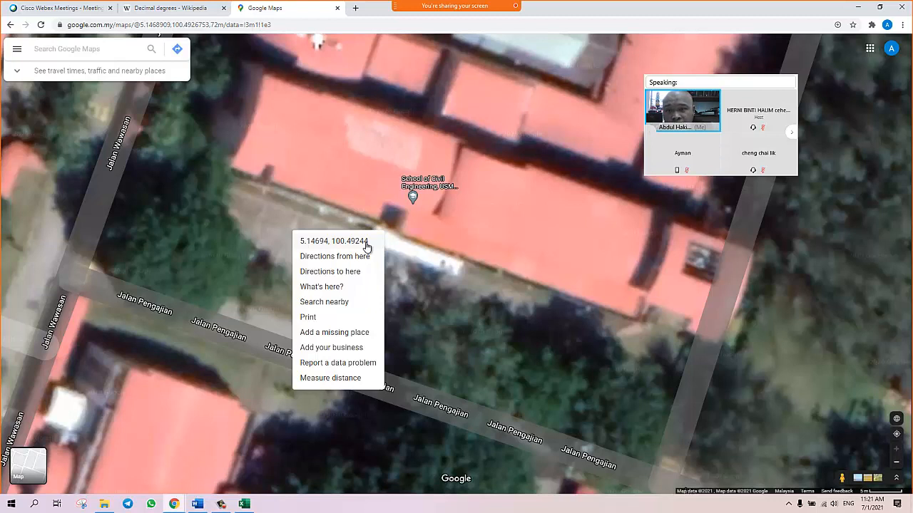
click(332, 286)
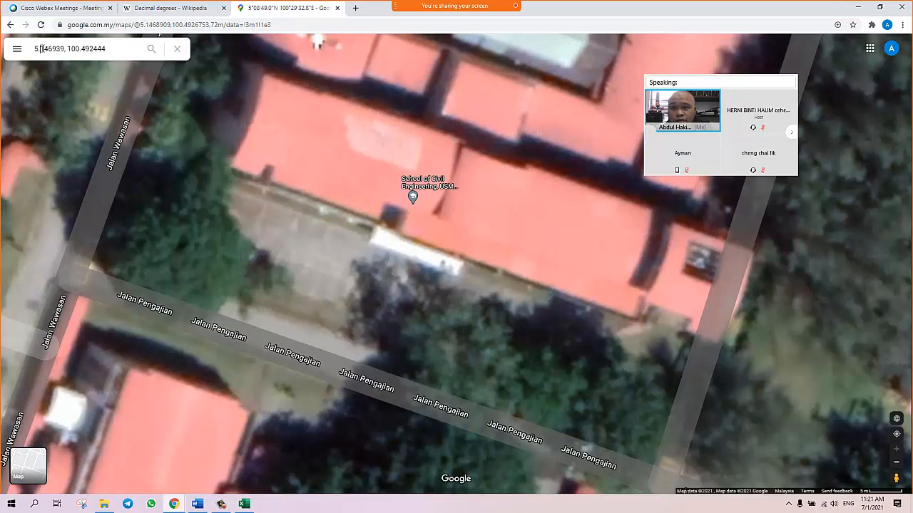
drag(40, 48, 63, 50)
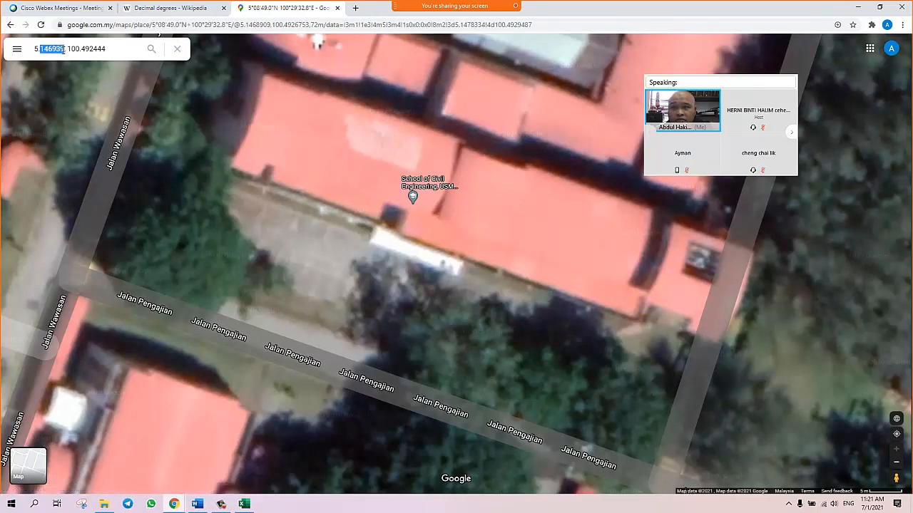
mouse_move(95, 111)
mouse_down()
mouse_move(213, 252)
mouse_move(326, 106)
mouse_move(304, 380)
mouse_move(371, 276)
mouse_up()
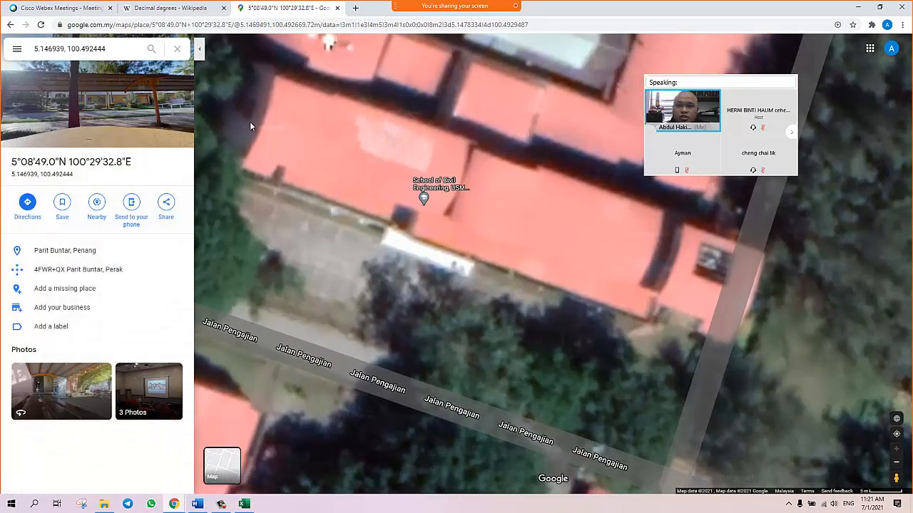
Clear the location result and look up the coordinates of two more spots in the same paved area
click(177, 49)
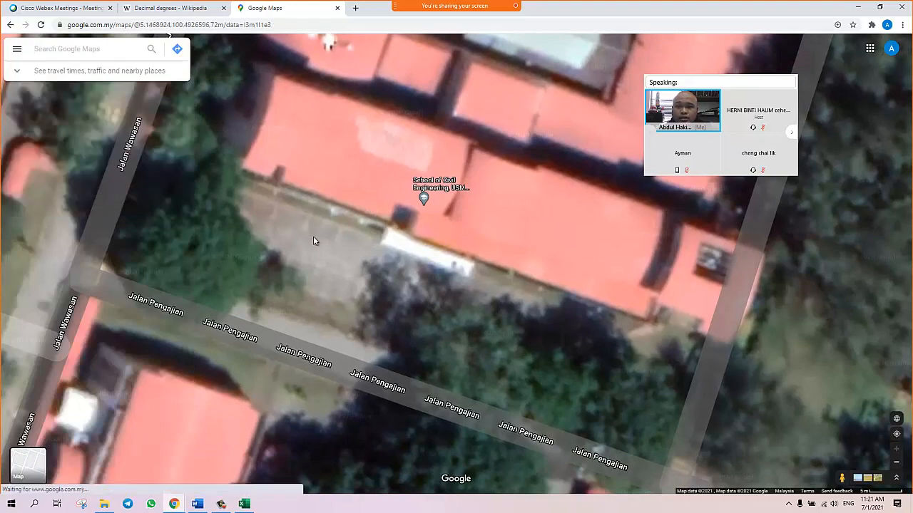
right_click(313, 238)
click(350, 292)
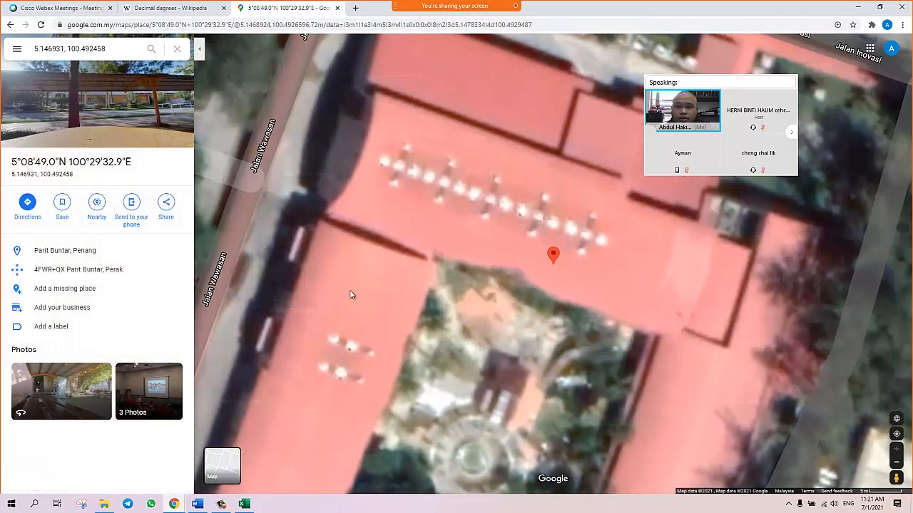
drag(410, 325, 450, 90)
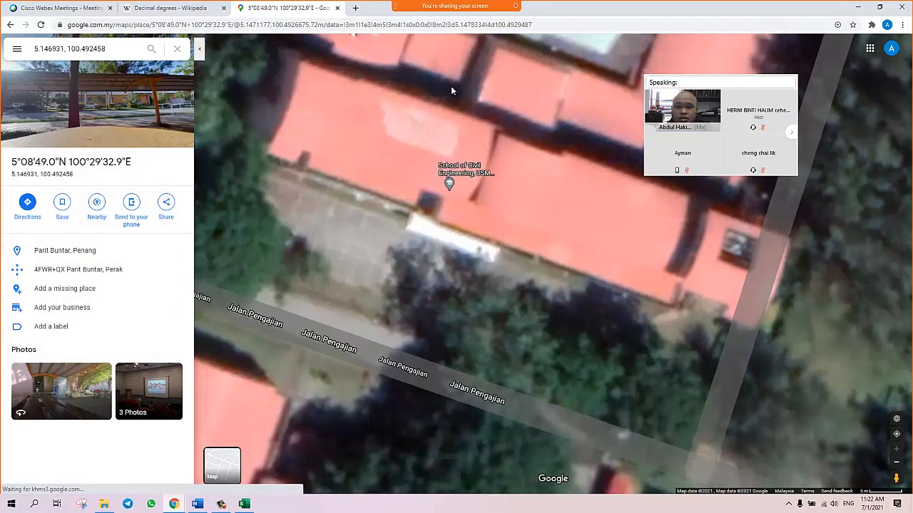
click(351, 263)
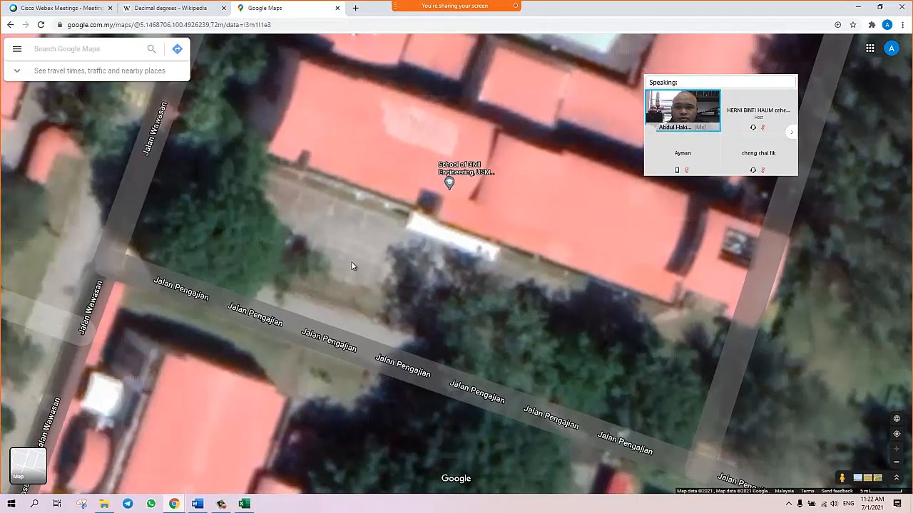
right_click(349, 246)
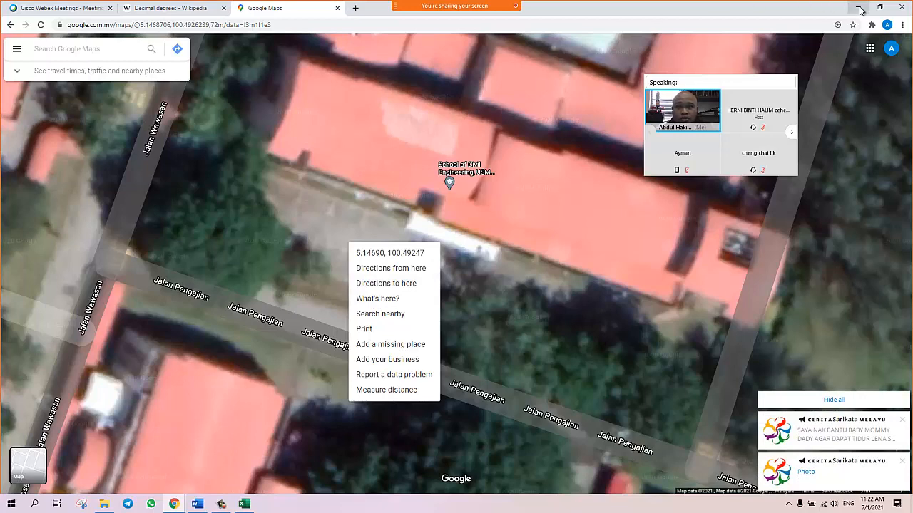
Search the computer for "google earth", launch Google Earth Pro, and dismiss its start-up tips
click(11, 504)
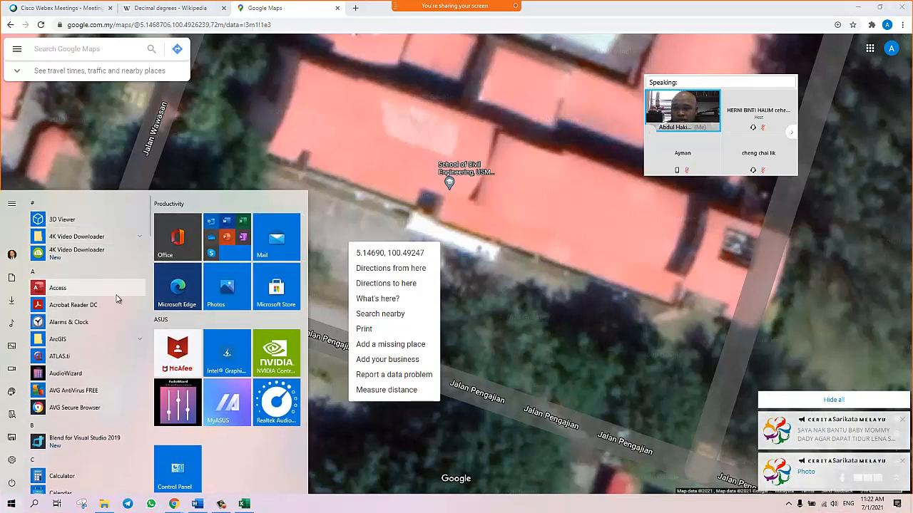
scroll(93, 310, down, 2)
scroll(92, 310, down, 6)
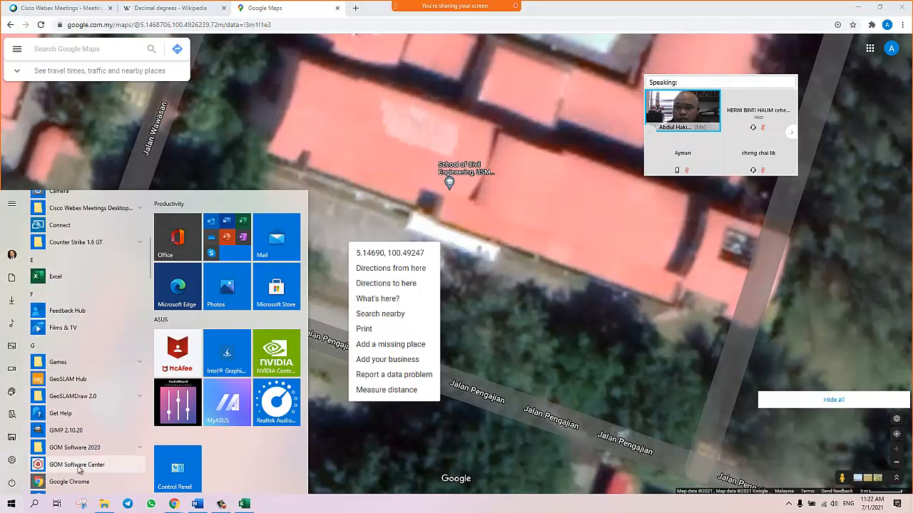
click(35, 504)
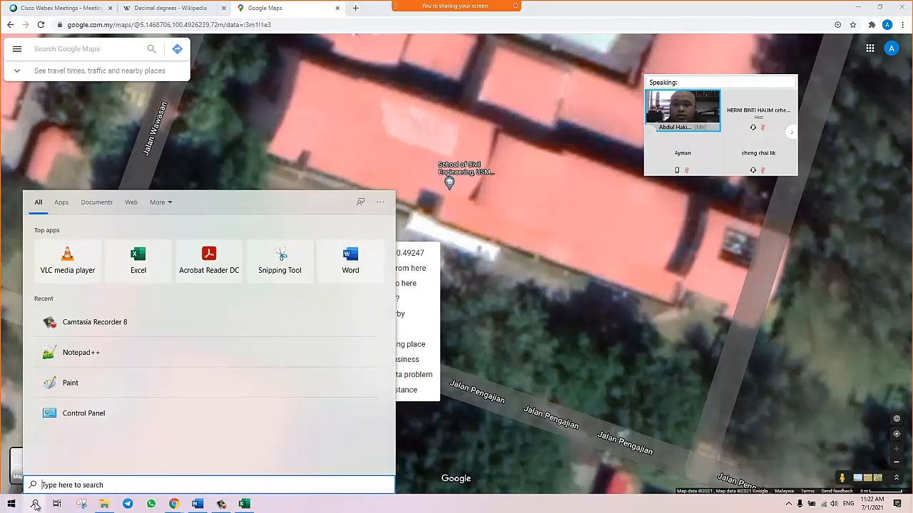
text(google earth)
key(Return)
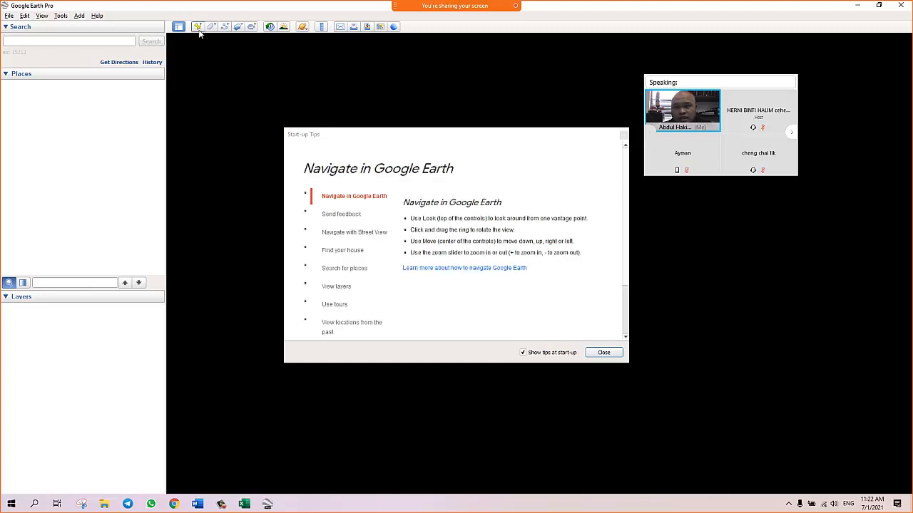
click(624, 136)
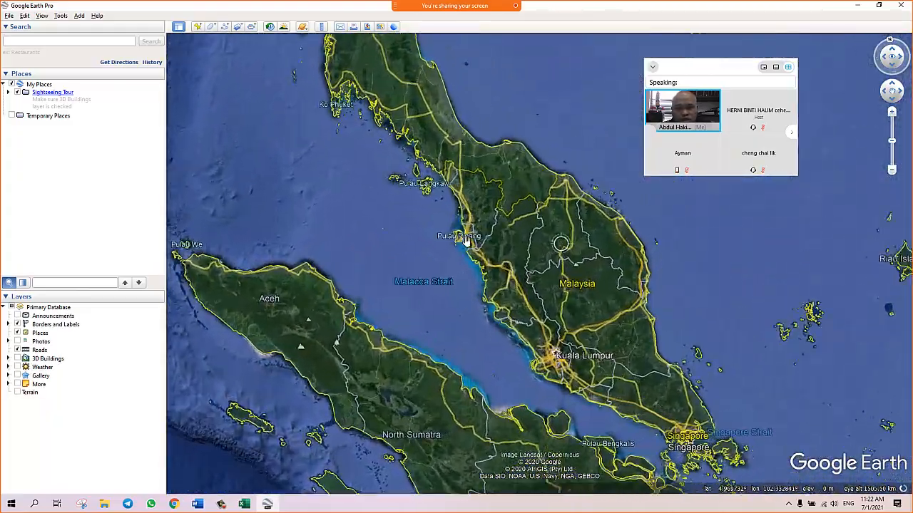
Locate the School of Civil Engineering buildings near Parit Buntar in the Google Earth satellite imagery
scroll(491, 256, up, 10)
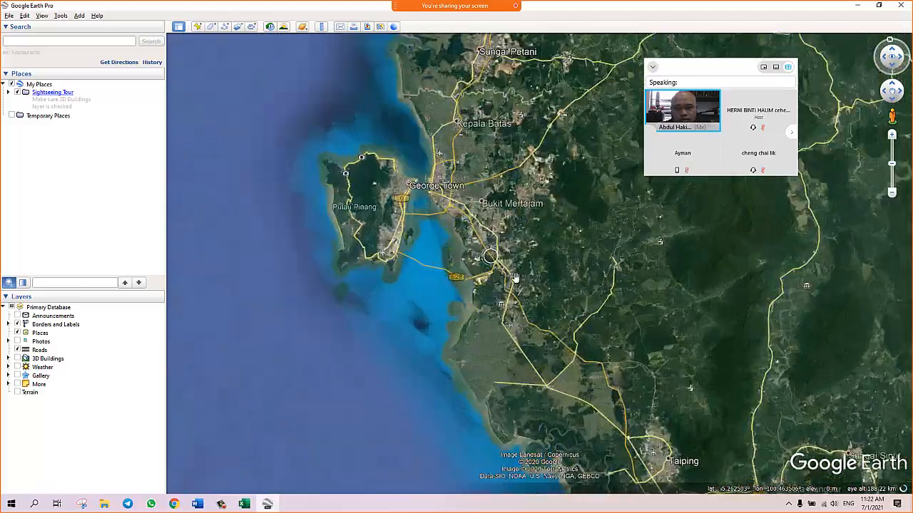
scroll(535, 365, up, 5)
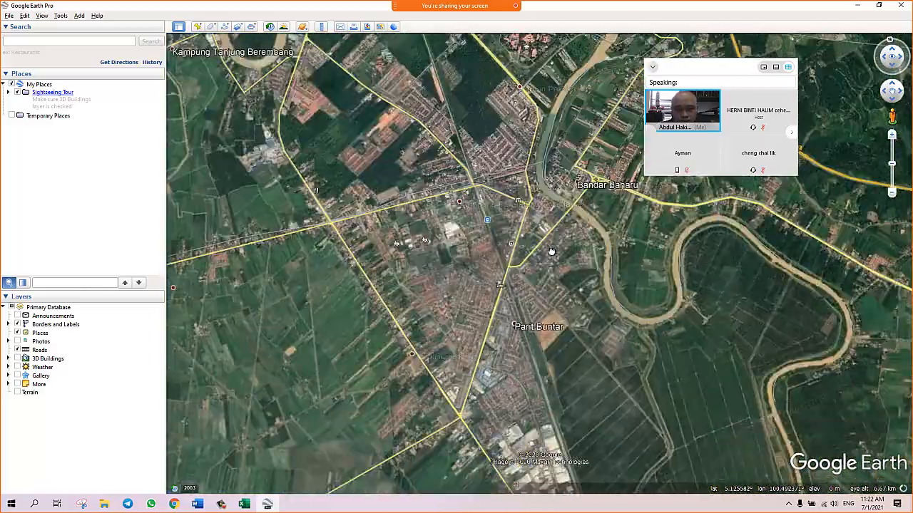
scroll(518, 141, up, 3)
scroll(518, 141, up, 5)
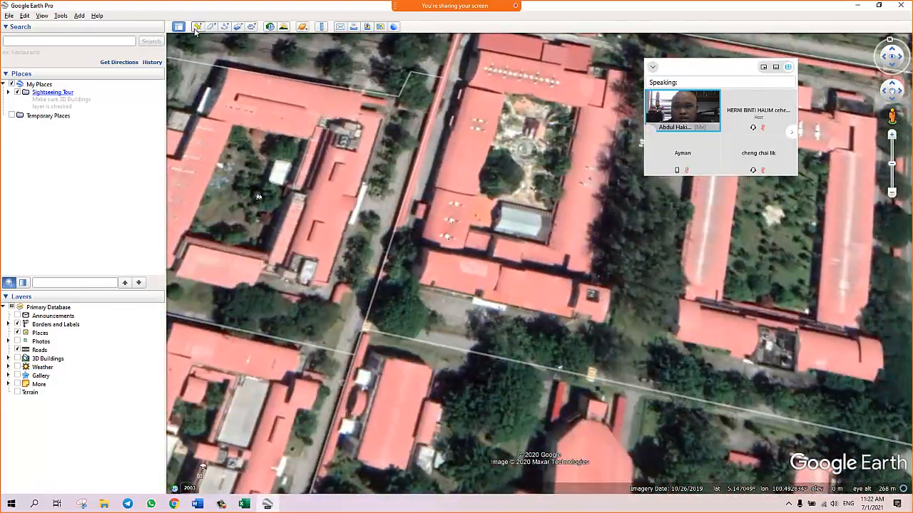
Examine the latitude decimals of the paved area beside the School of Civil Engineering with a trial placemark, and cancel the placemark
click(197, 28)
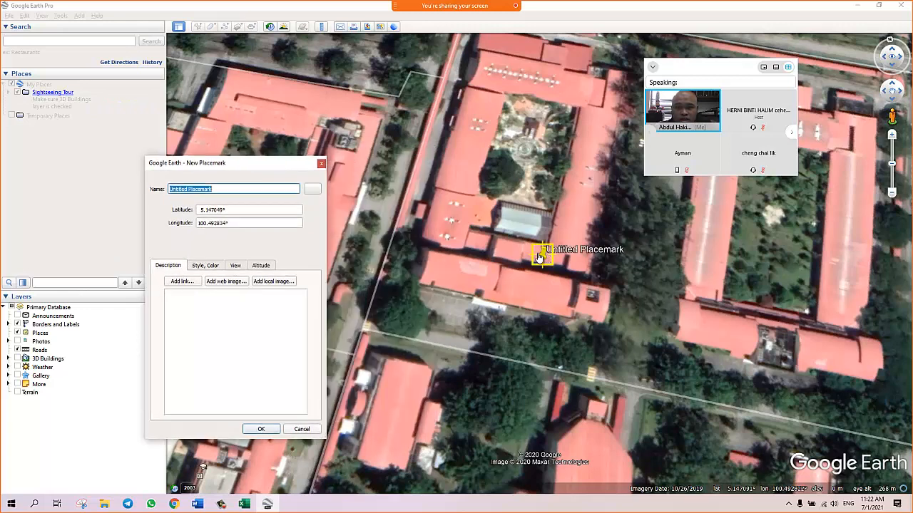
drag(542, 258, 450, 308)
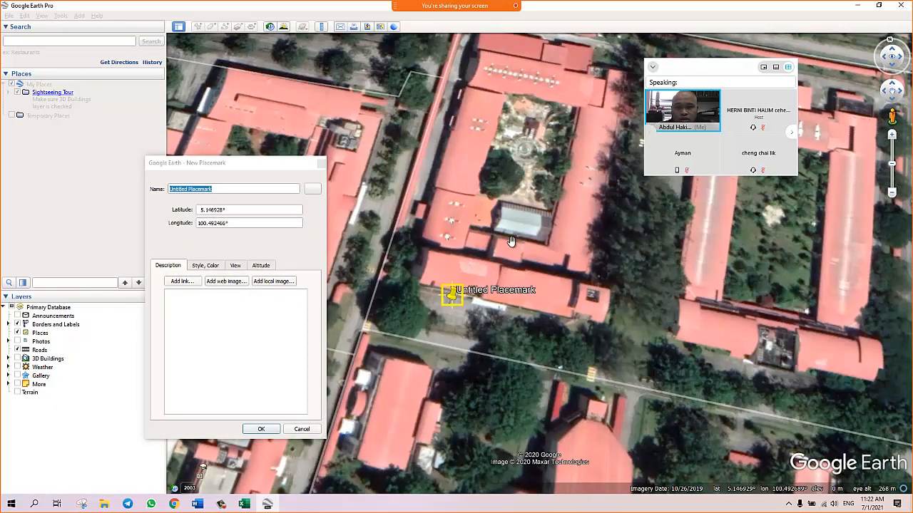
scroll(518, 194, down, 1)
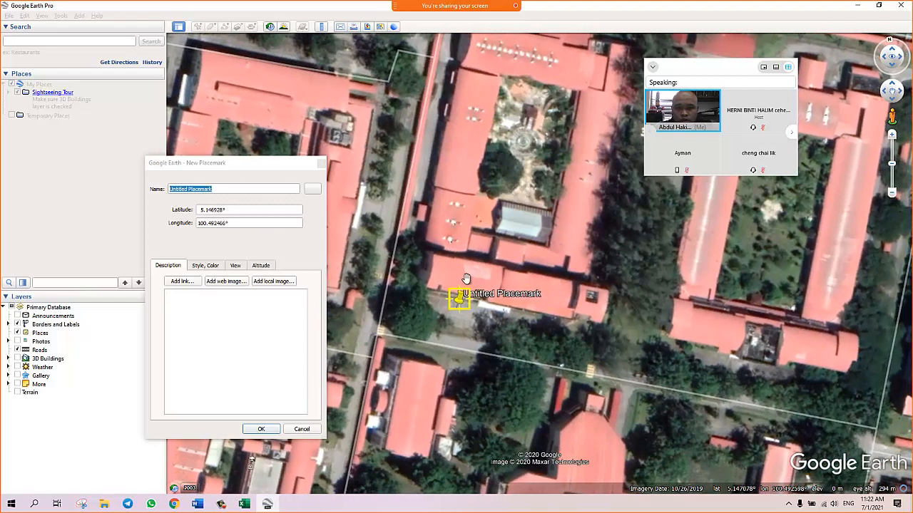
drag(456, 314, 461, 318)
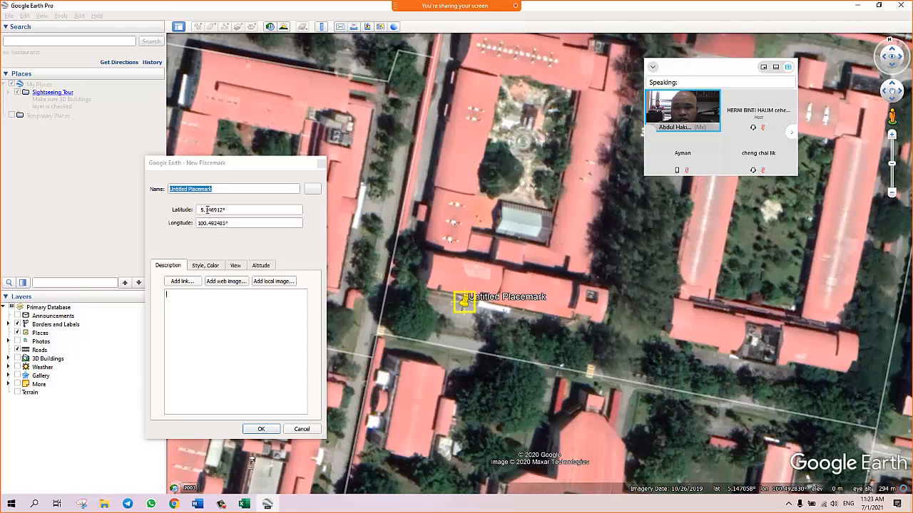
drag(206, 209, 217, 210)
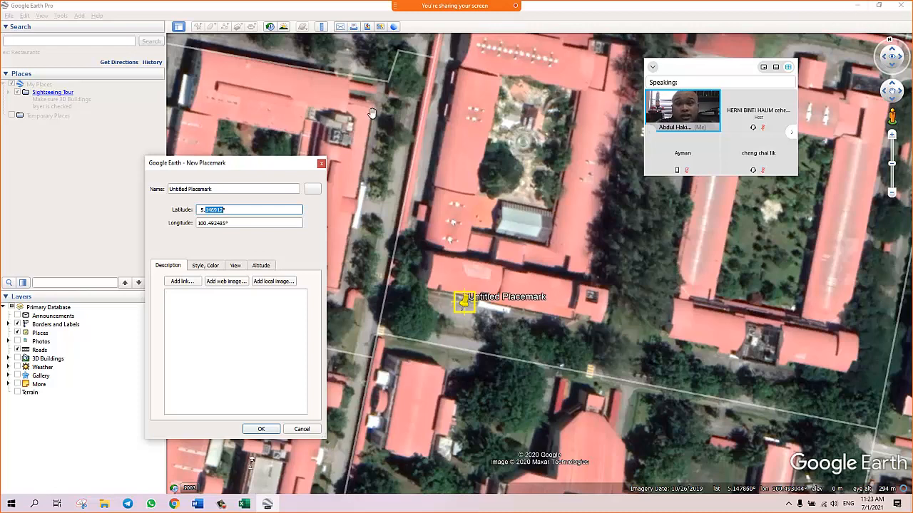
key(Escape)
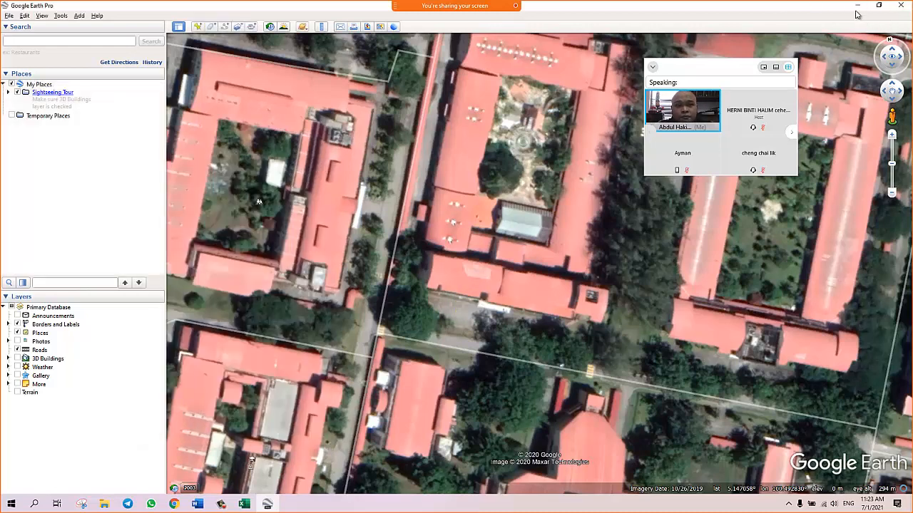
Switch back to Google Maps and look up the coordinates of two spots in the paved area beside the School of Civil Engineering
click(857, 7)
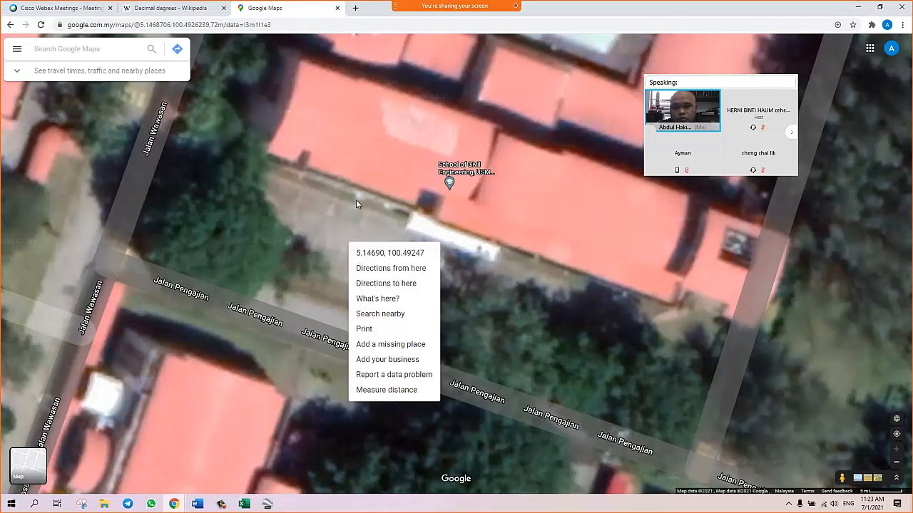
scroll(360, 185, down, 4)
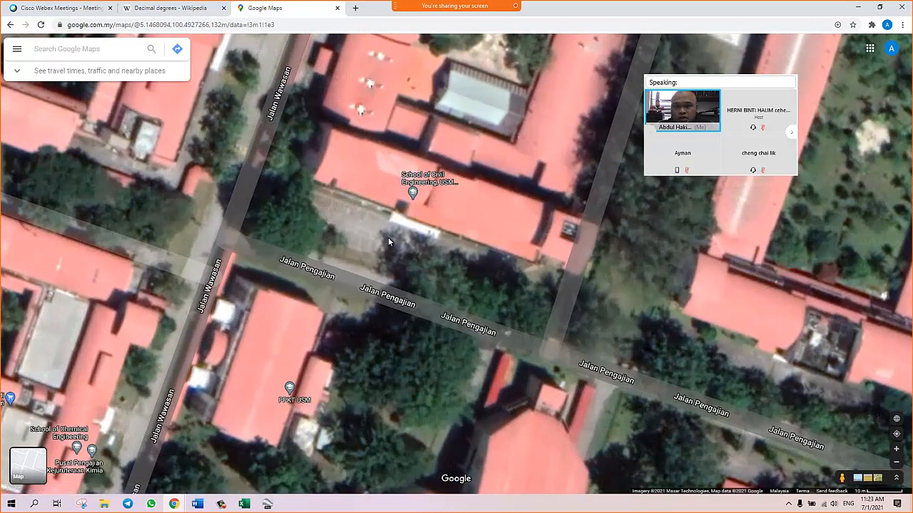
right_click(356, 219)
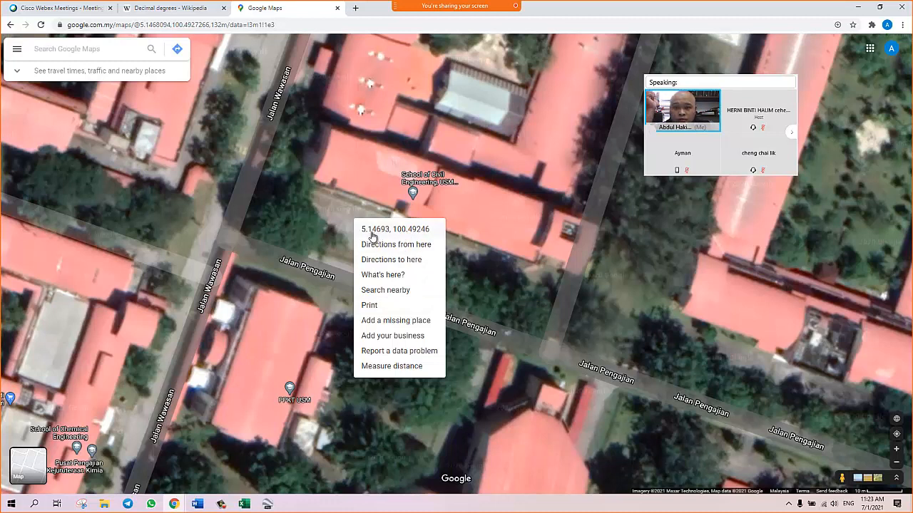
right_click(348, 224)
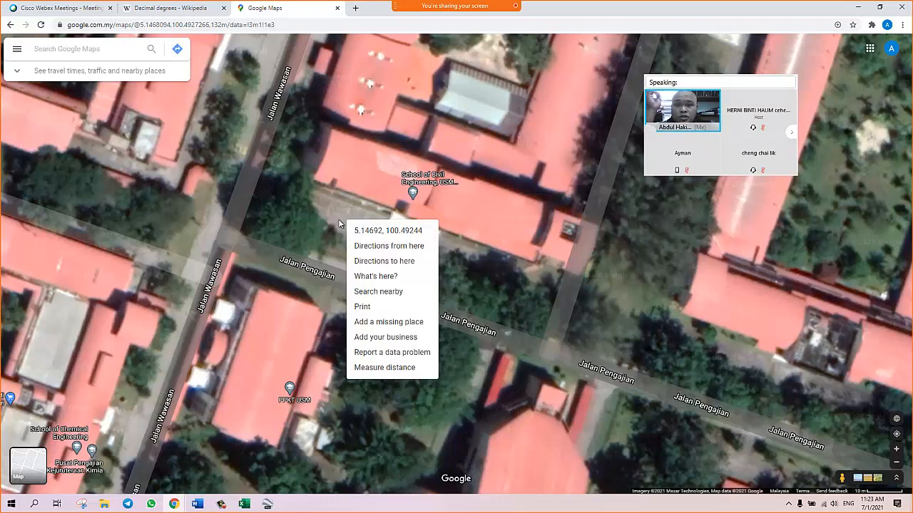
Copy the map coordinates of a spot in the paved area (5.14692, 100.49243) into cell L4 of the Excel noise data sheet and widen column L
click(340, 223)
right_click(342, 223)
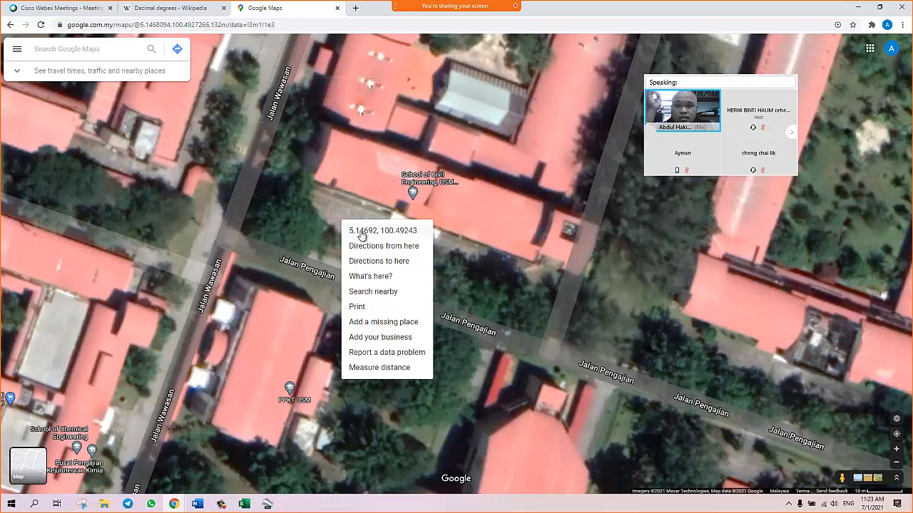
click(362, 231)
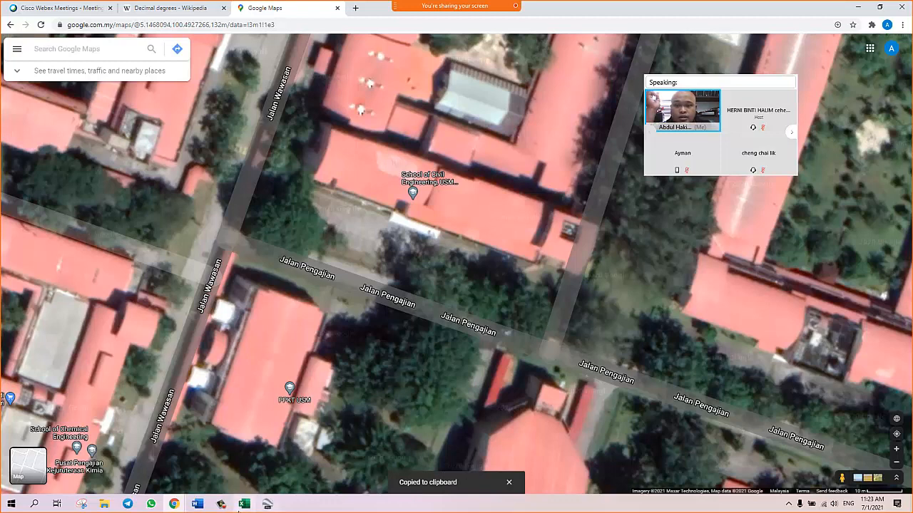
click(244, 504)
click(411, 163)
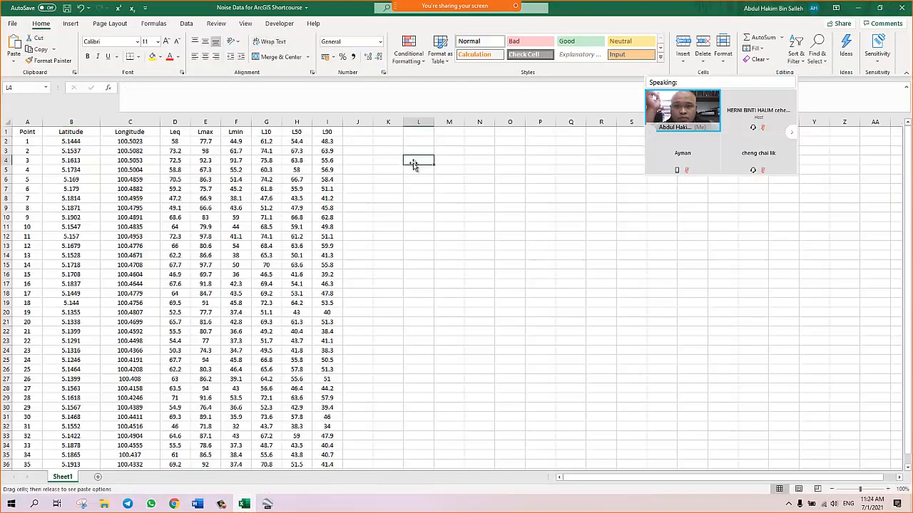
right_click(417, 161)
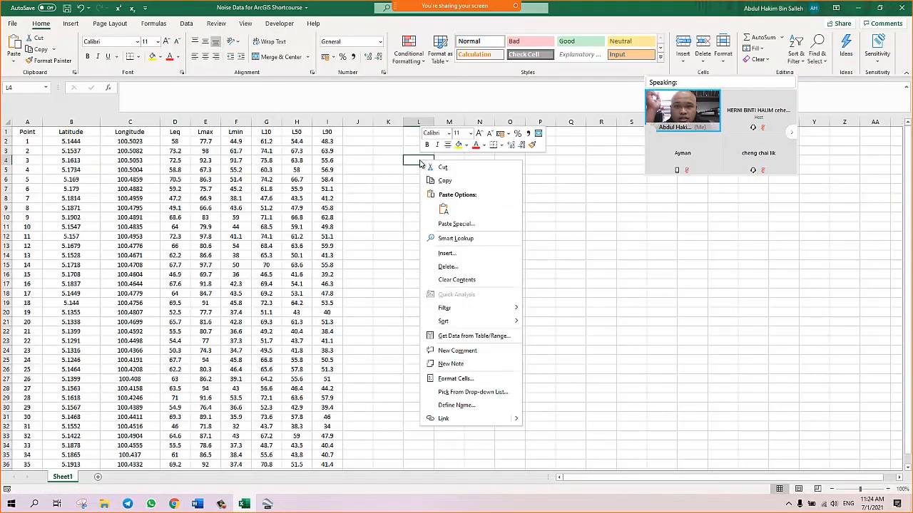
click(446, 209)
click(474, 206)
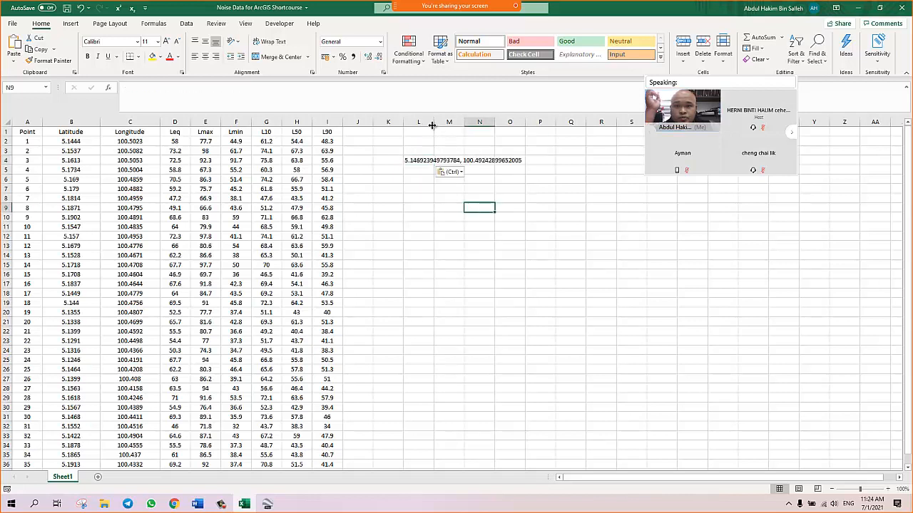
drag(433, 122, 529, 123)
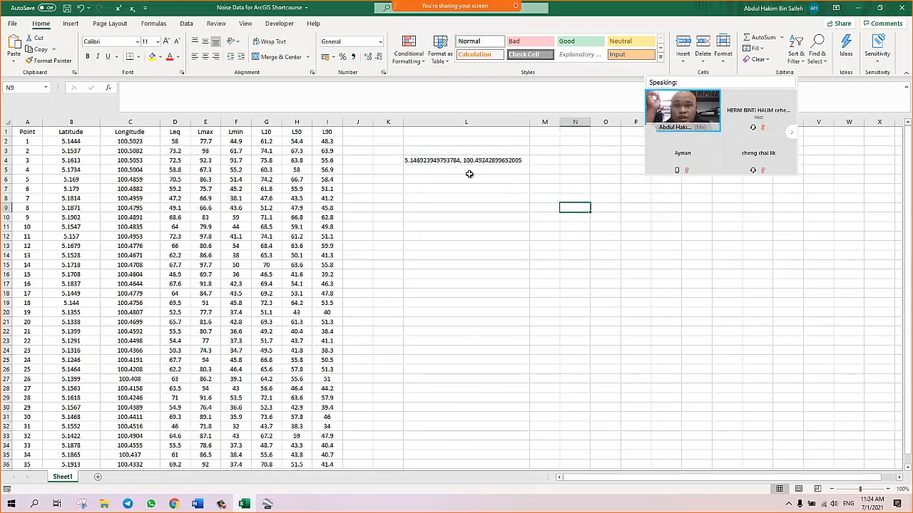
click(422, 165)
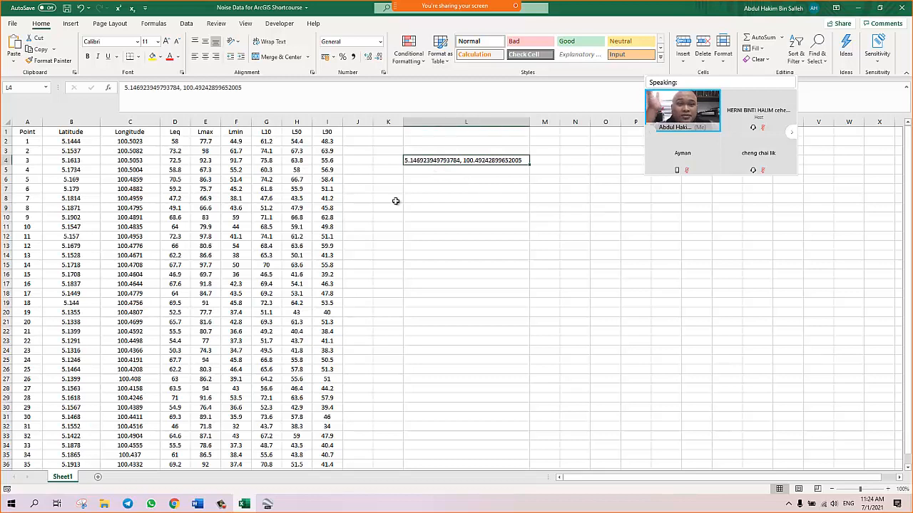
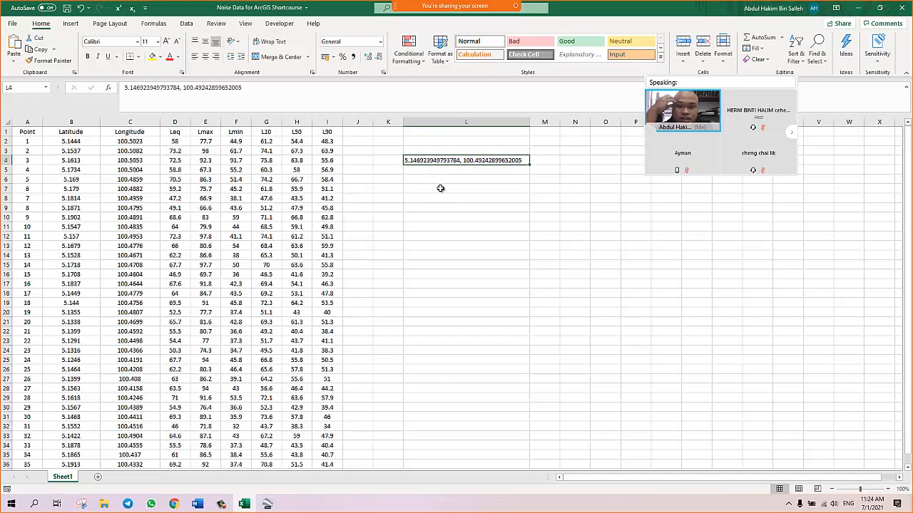
Copy the coordinates of another spot in the paved area from Google Maps and paste them into cell L5 of the Excel noise data sheet
click(173, 504)
click(228, 464)
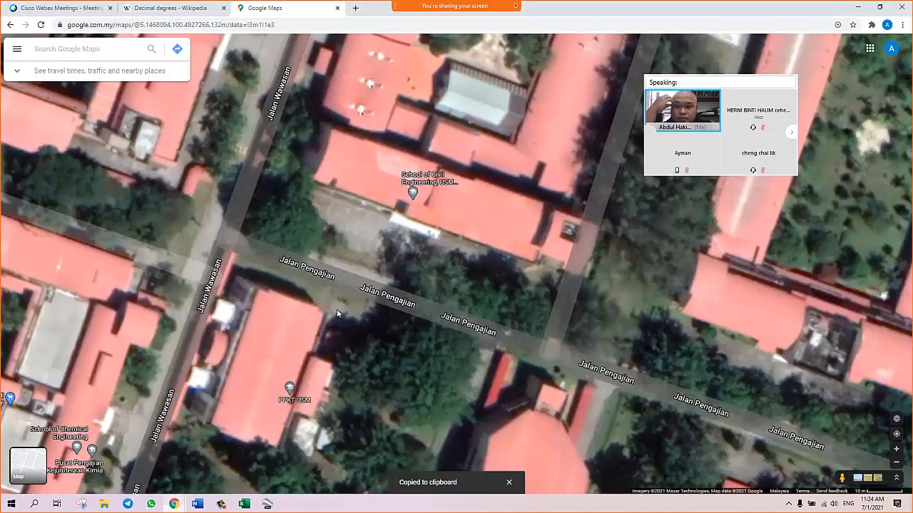
right_click(334, 208)
click(375, 219)
click(242, 504)
key(ctrl+v)
click(473, 170)
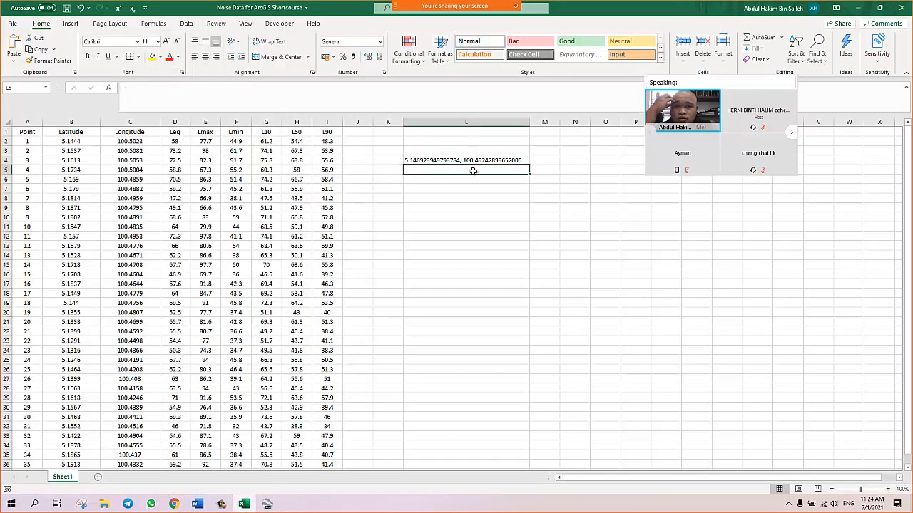
right_click(472, 172)
click(497, 208)
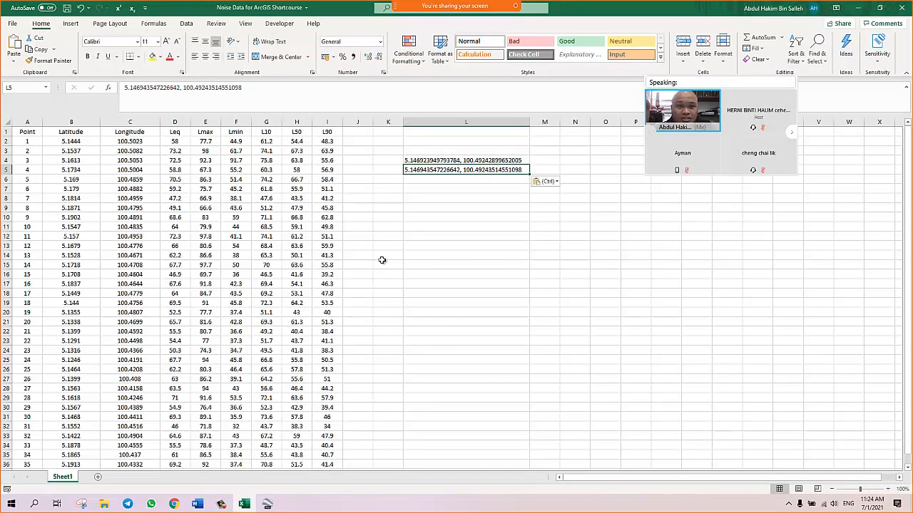
Split the coordinates in column L into separate latitude and longitude columns with Text to Columns, using Delimited data and the comma delimiter
click(456, 163)
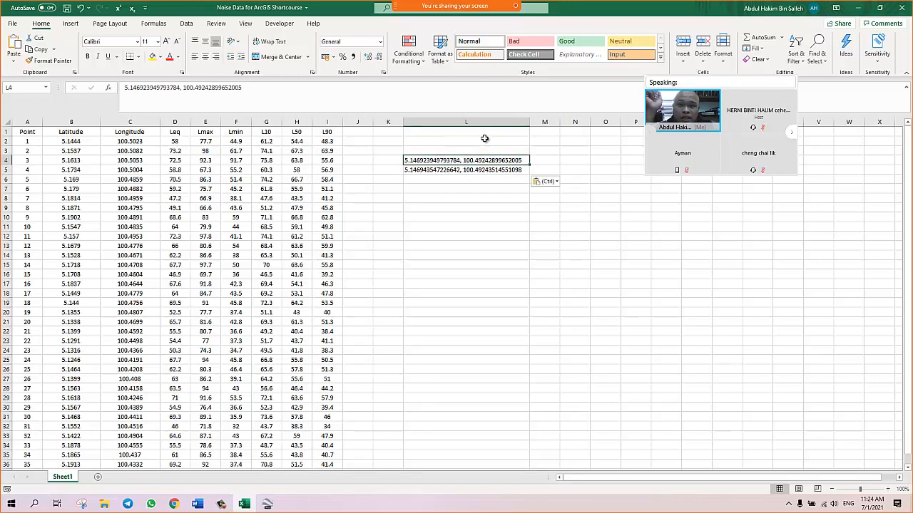
click(462, 123)
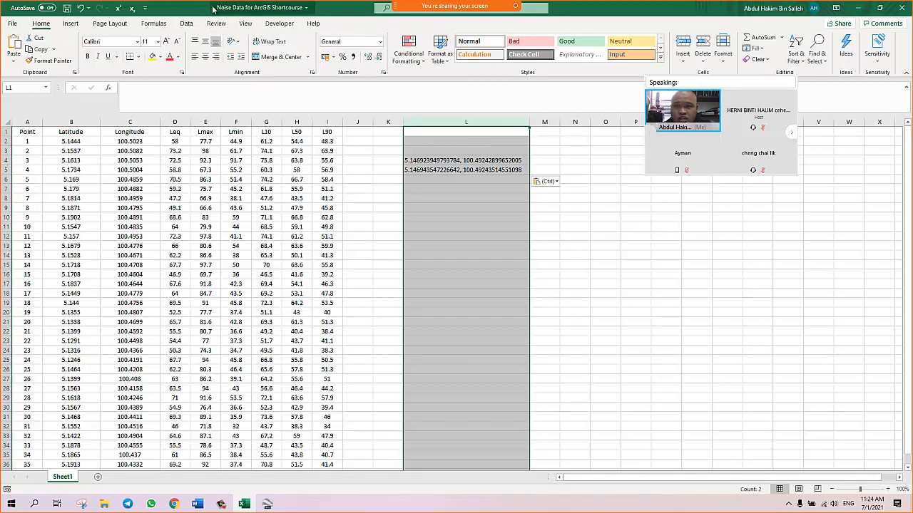
click(186, 23)
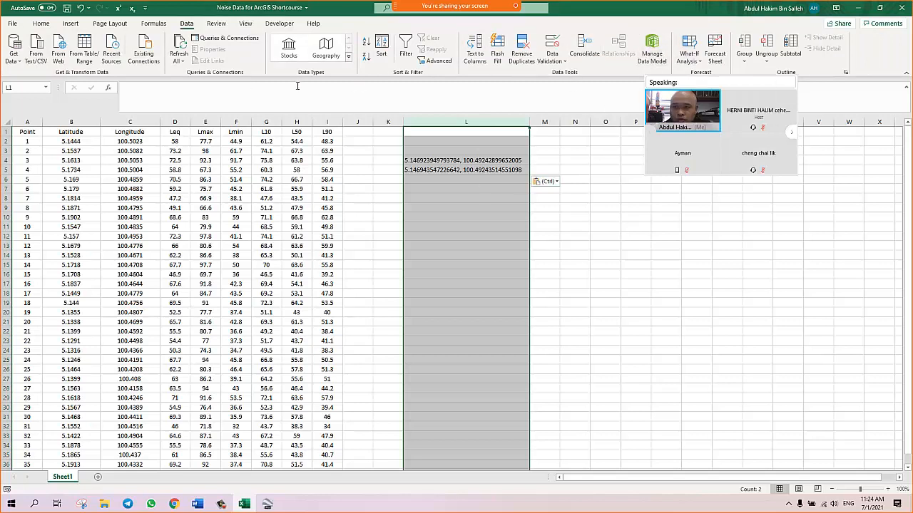
click(216, 24)
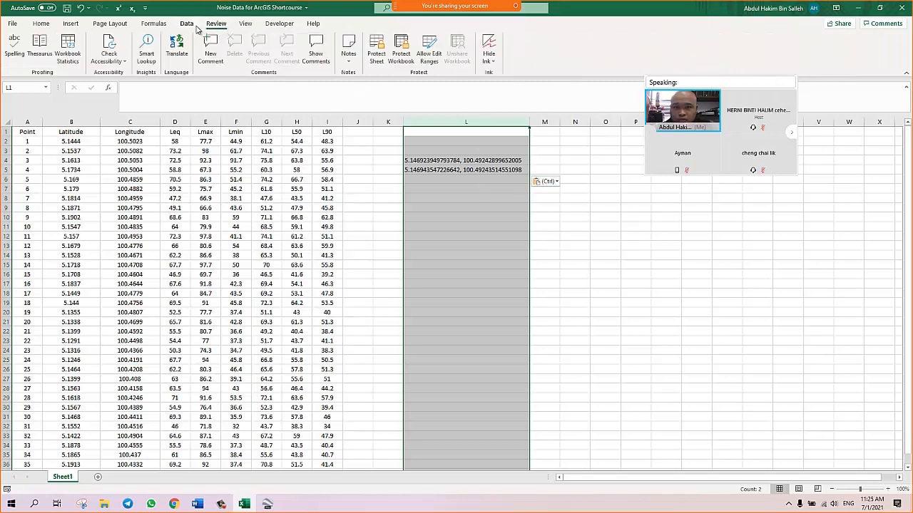
click(186, 23)
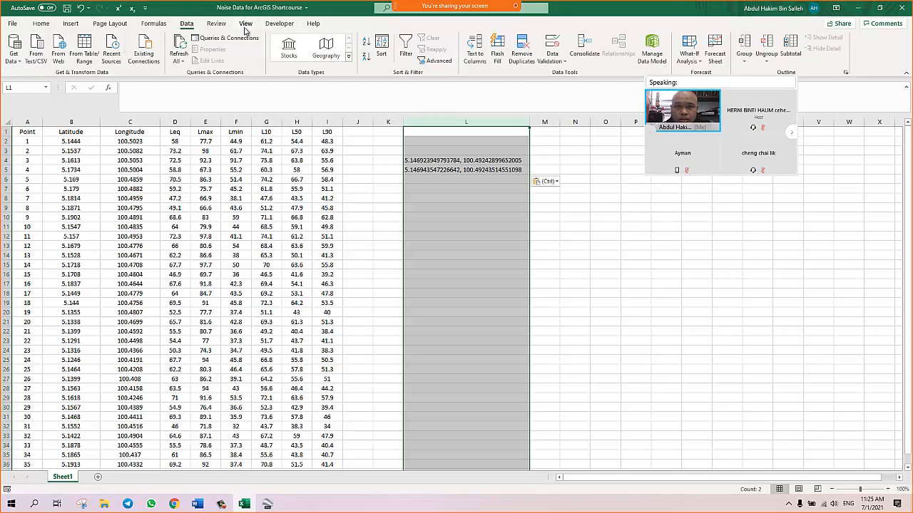
click(475, 57)
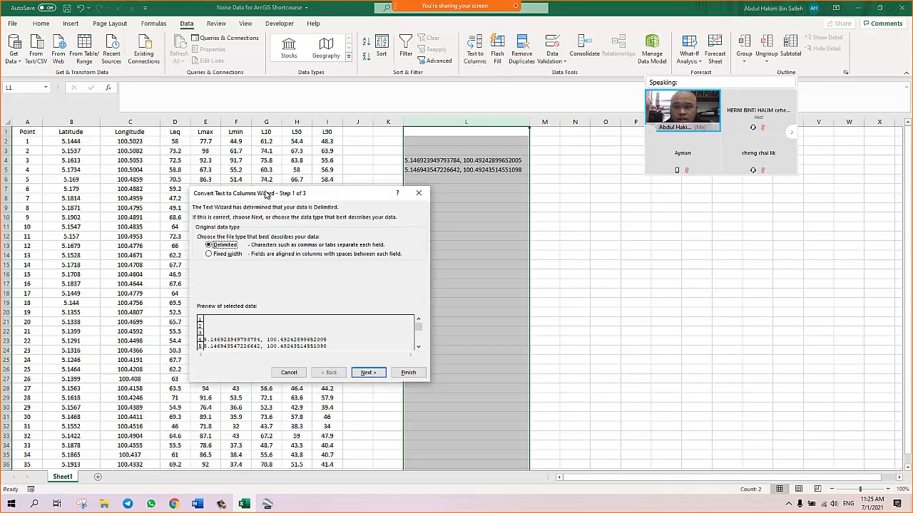
drag(265, 195, 204, 143)
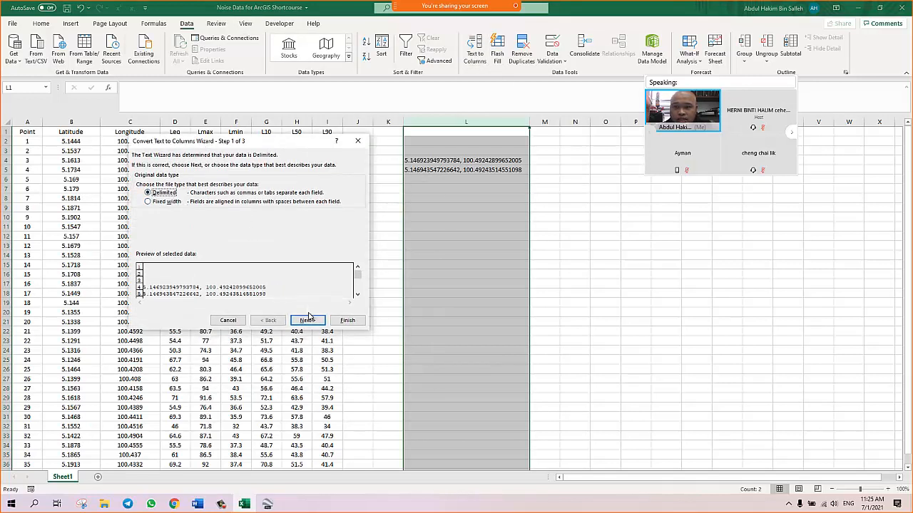
click(308, 319)
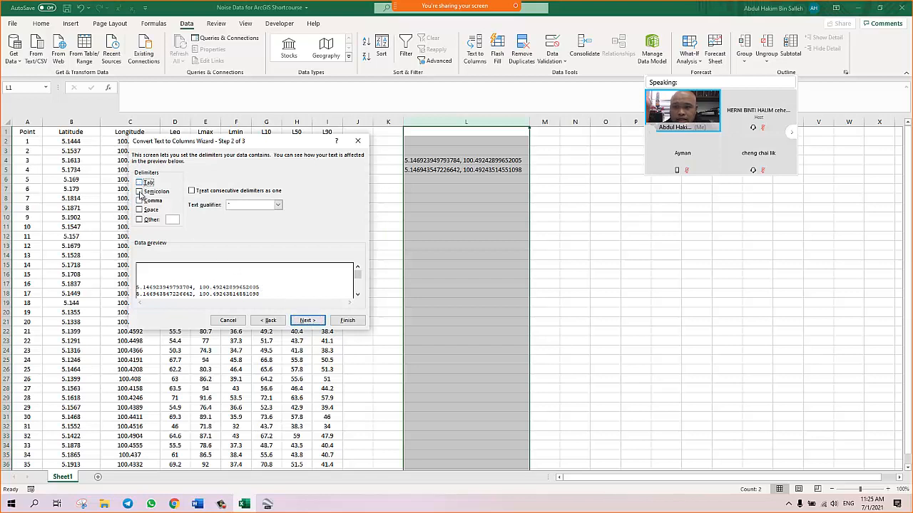
click(140, 201)
click(304, 320)
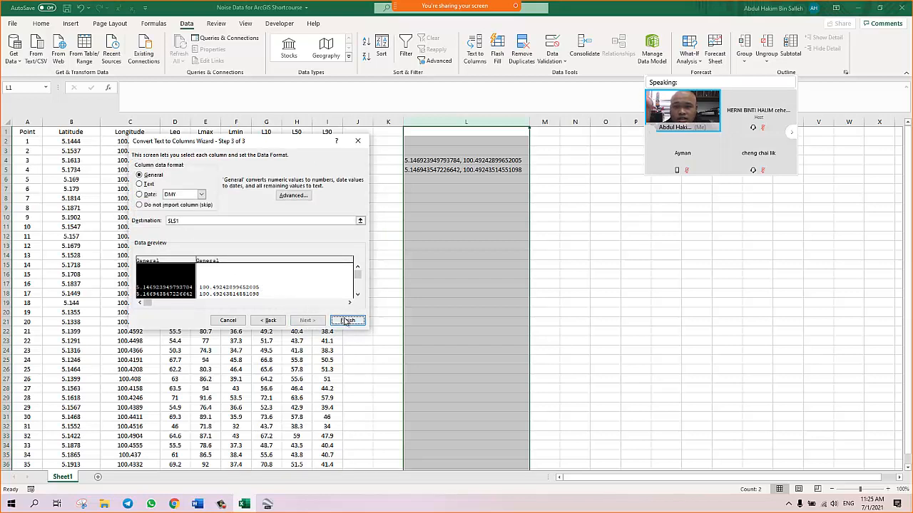
click(347, 320)
Narrow column L and fit column M to the width of the longitude values
click(548, 197)
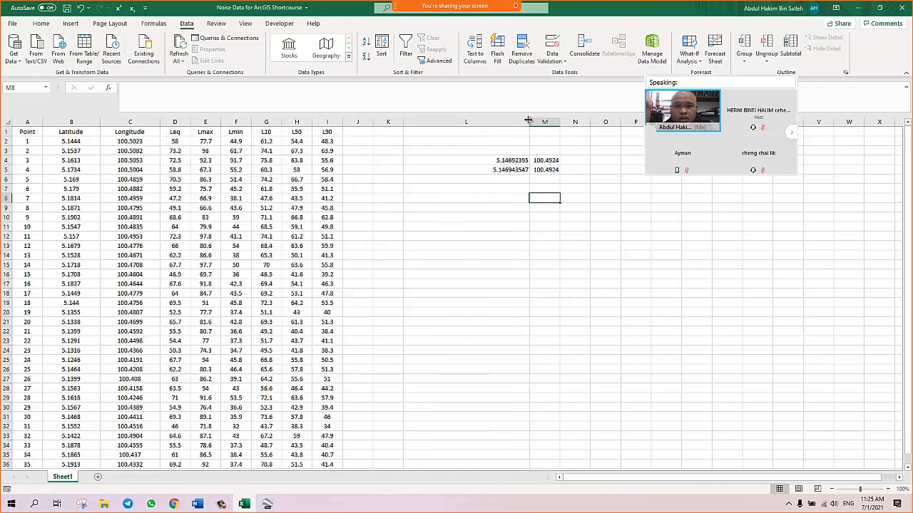
drag(528, 121, 449, 120)
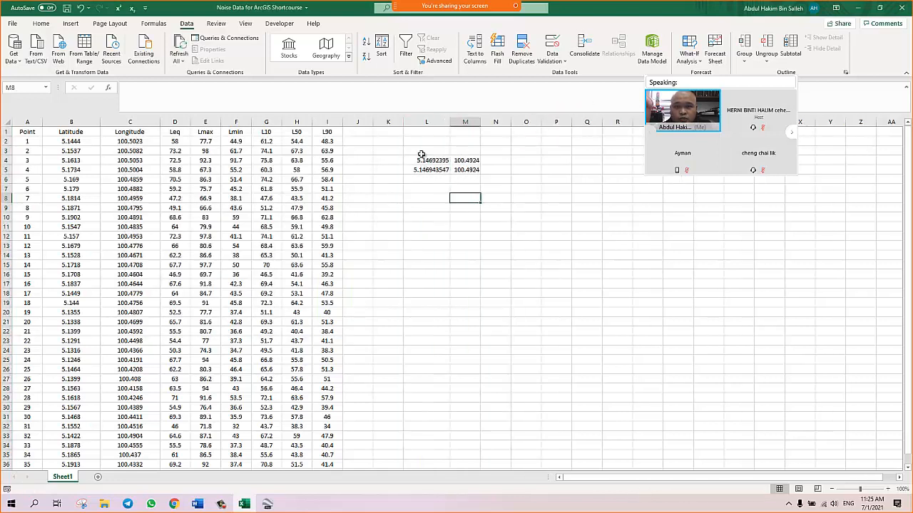
click(421, 153)
click(464, 151)
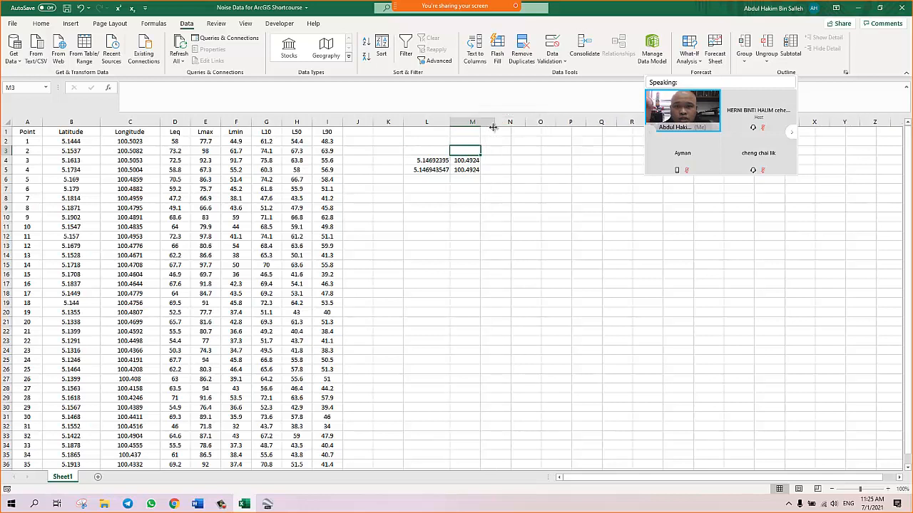
double_click(479, 123)
key(Down)
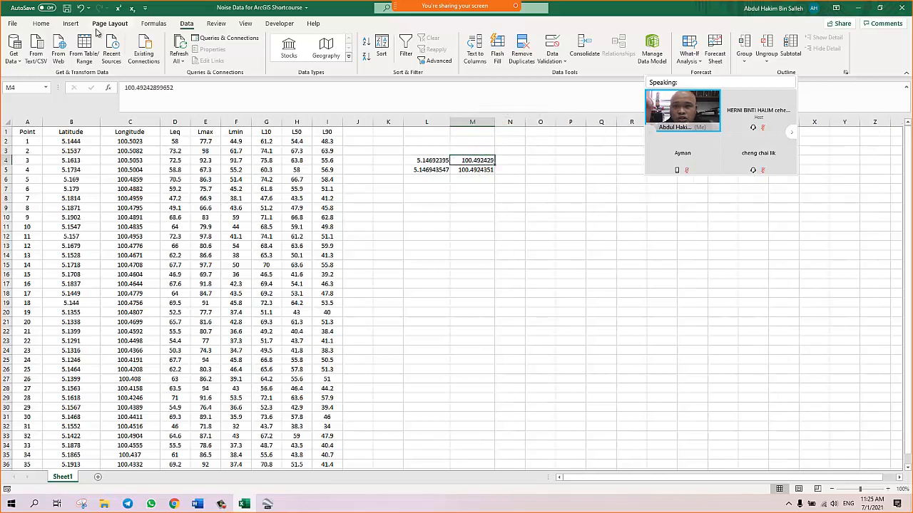
Set the latitude in cell L5 to show six decimal places
click(41, 23)
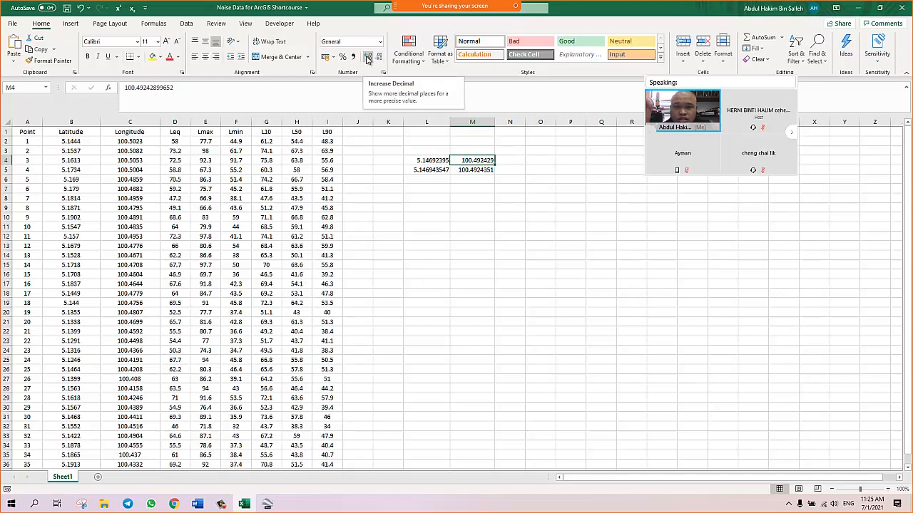
click(426, 170)
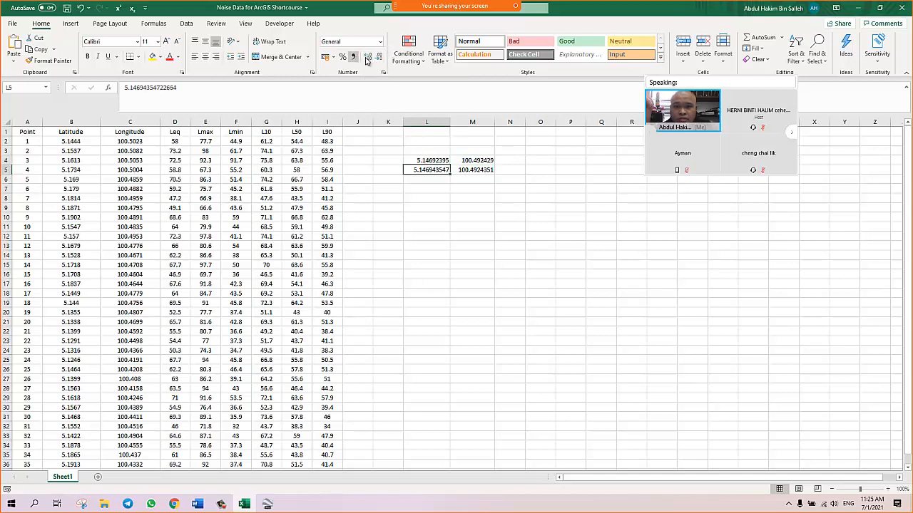
click(367, 60)
click(379, 59)
click(382, 61)
click(382, 62)
click(382, 62)
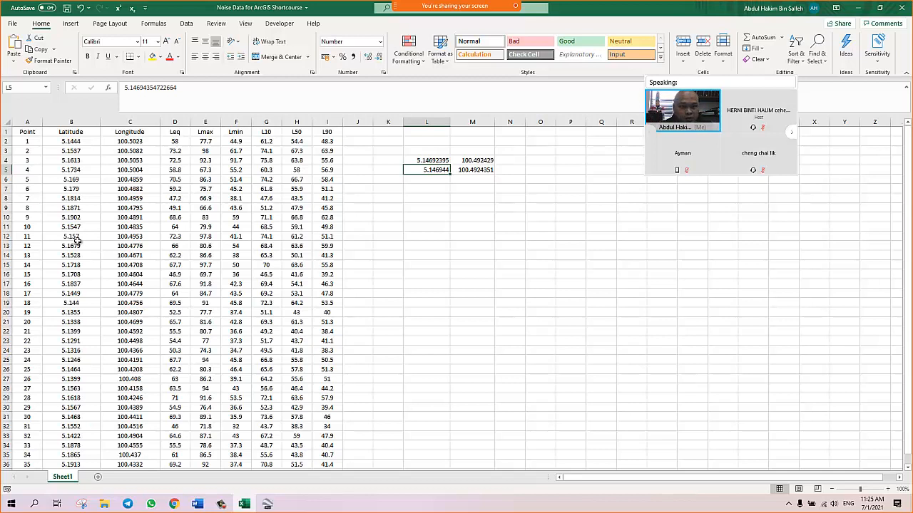
click(375, 228)
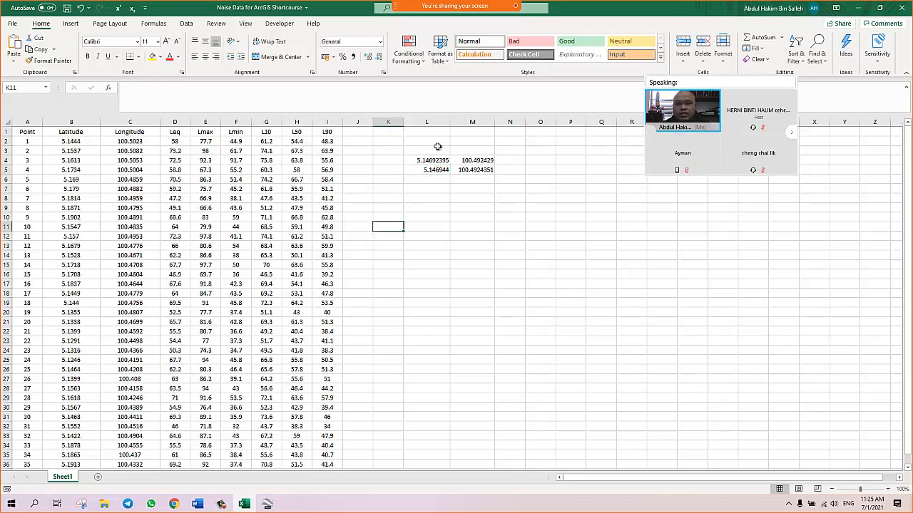
Delete the trial coordinate columns L and M from the sheet and close the noise data workbook
drag(436, 123, 480, 123)
right_click(485, 126)
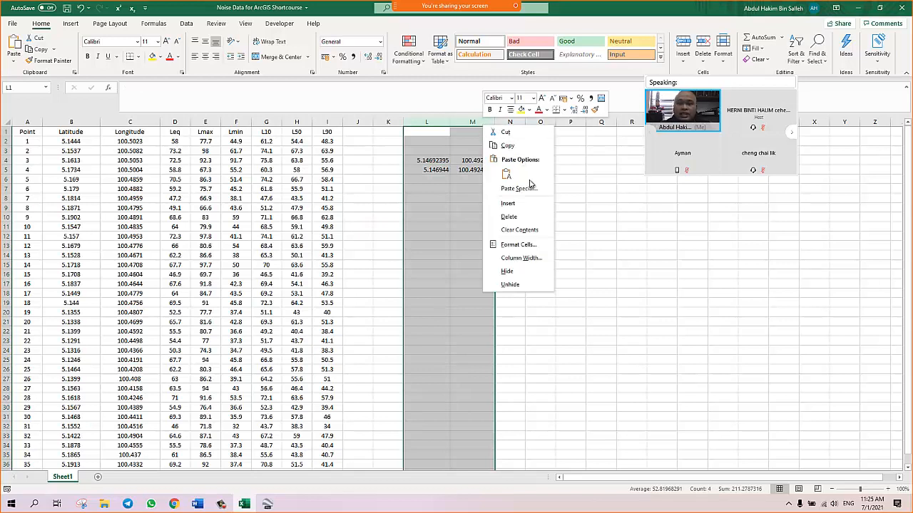
click(528, 216)
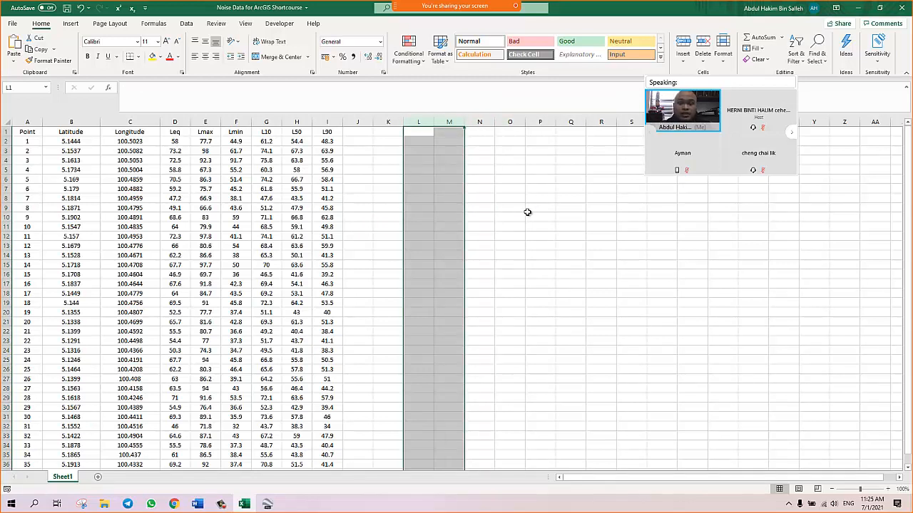
click(527, 211)
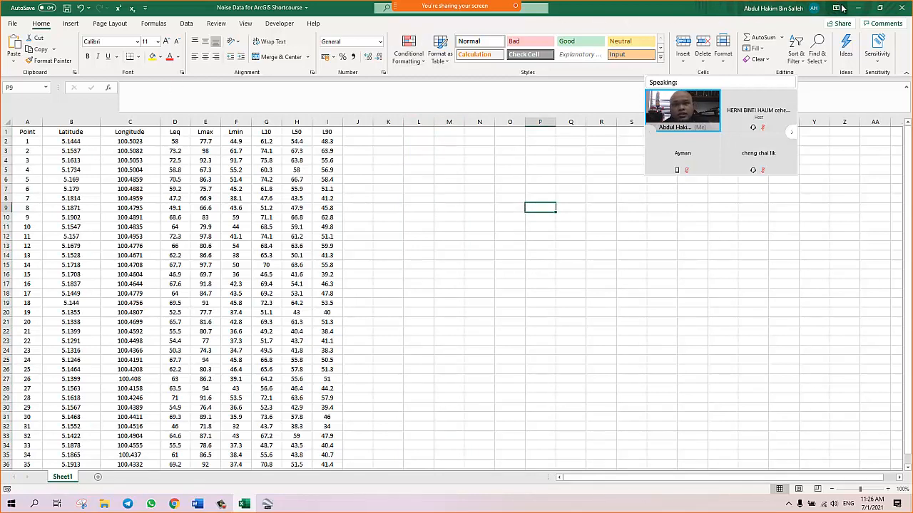
click(900, 9)
click(464, 273)
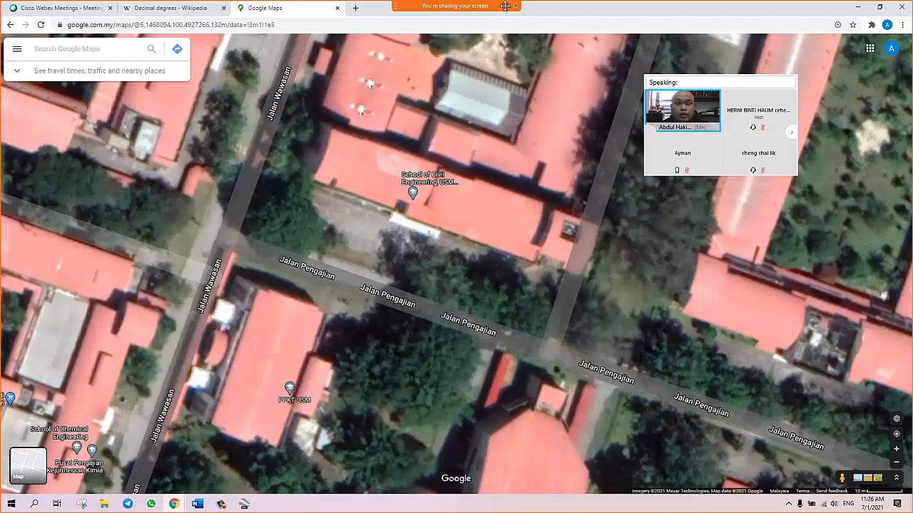
Close the Wikipedia Decimal degrees page and the Google Maps page, and minimize the browser to show the desktop
click(210, 10)
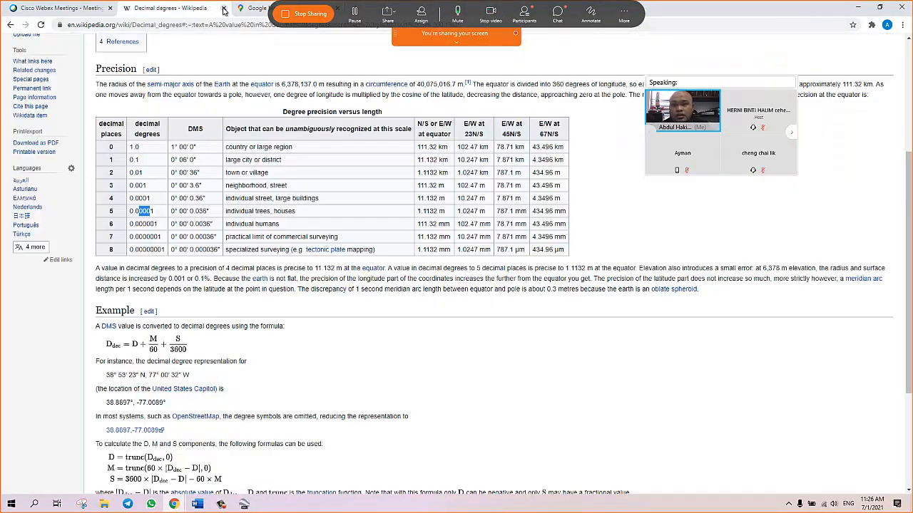
click(224, 10)
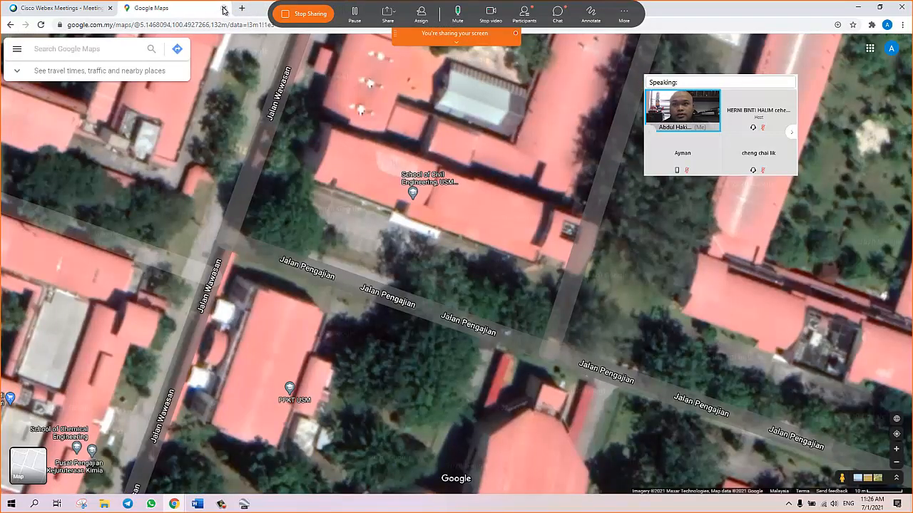
click(223, 10)
click(856, 9)
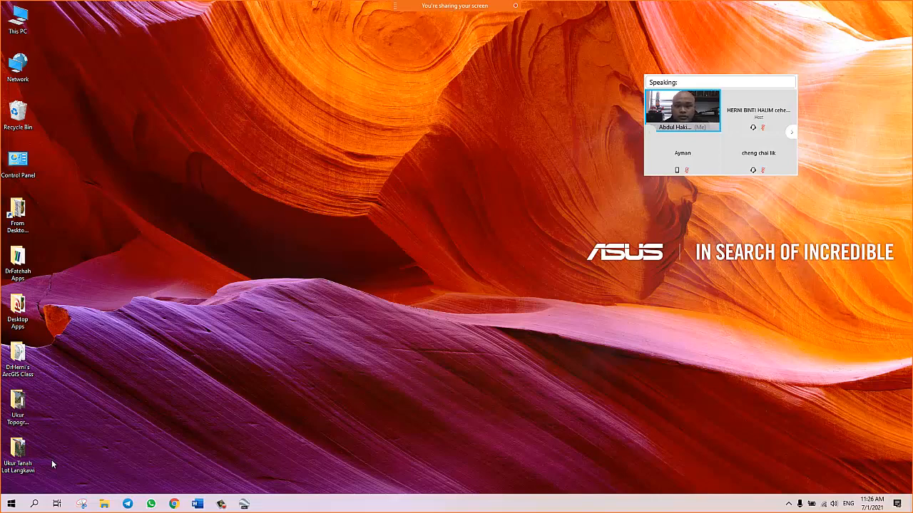
Launch ArcCatalog 10.3.1 from the ArcGIS program group
click(12, 504)
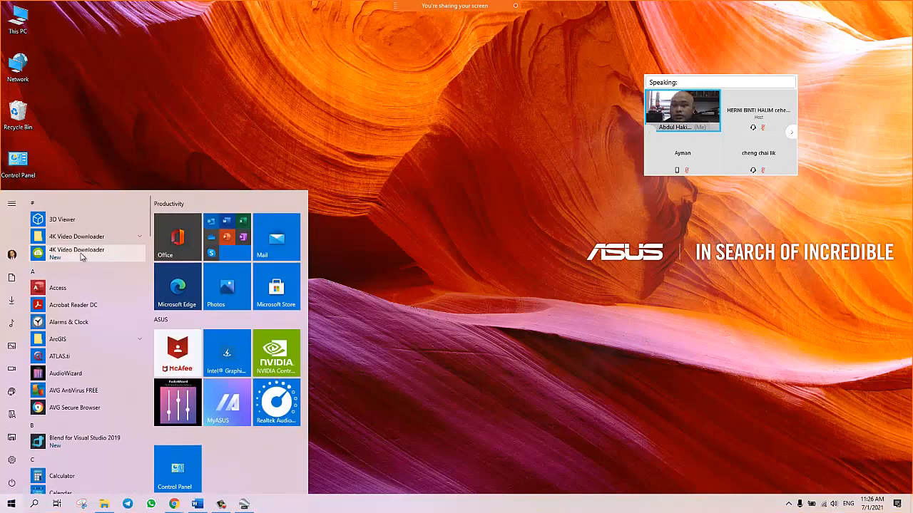
click(93, 340)
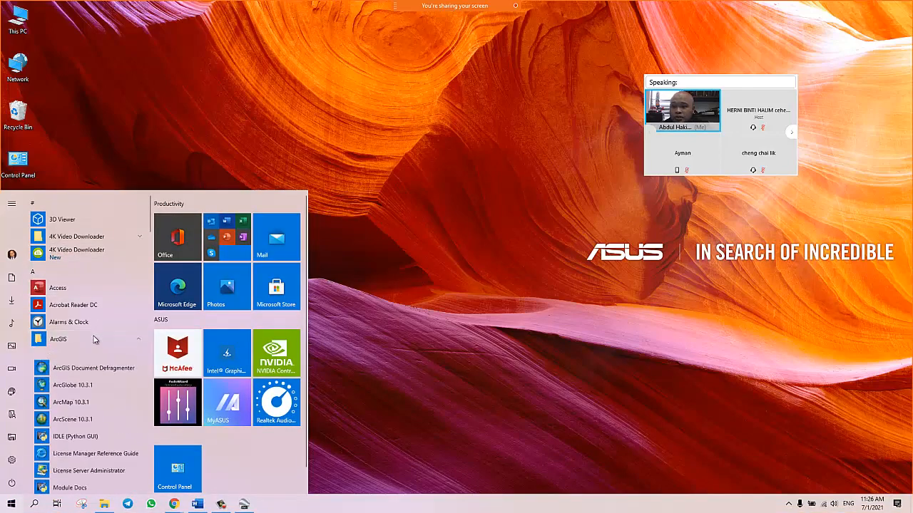
scroll(112, 246, down, 2)
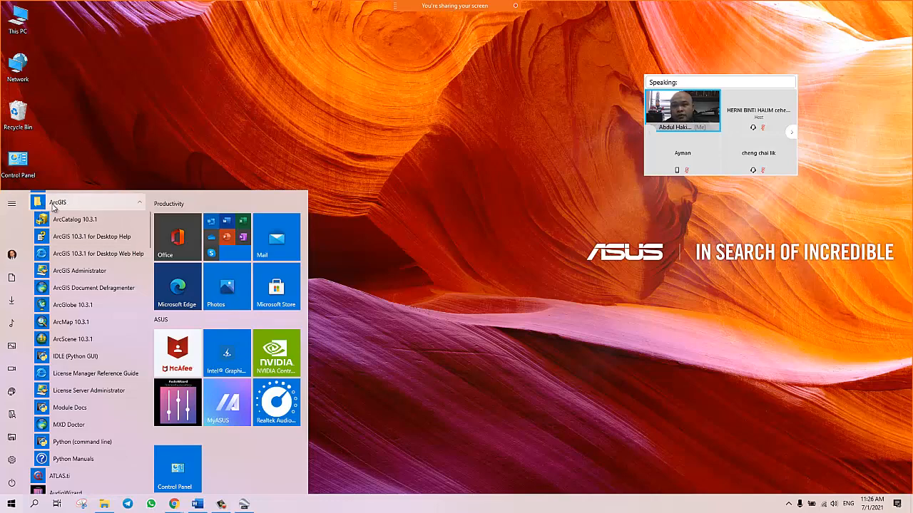
click(99, 221)
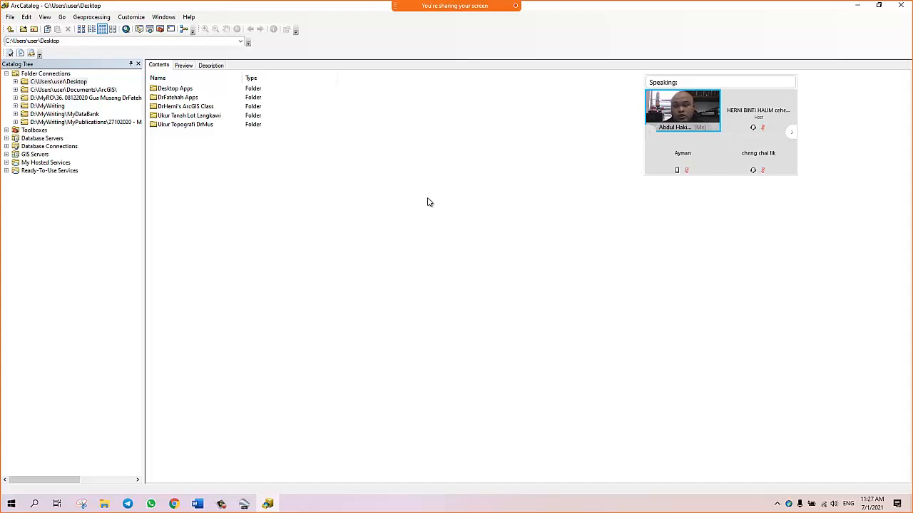
Minimize ArcCatalog, open the D drive in File Explorer, and restore the Explorer window to a smaller size over the desktop
click(857, 5)
double_click(21, 21)
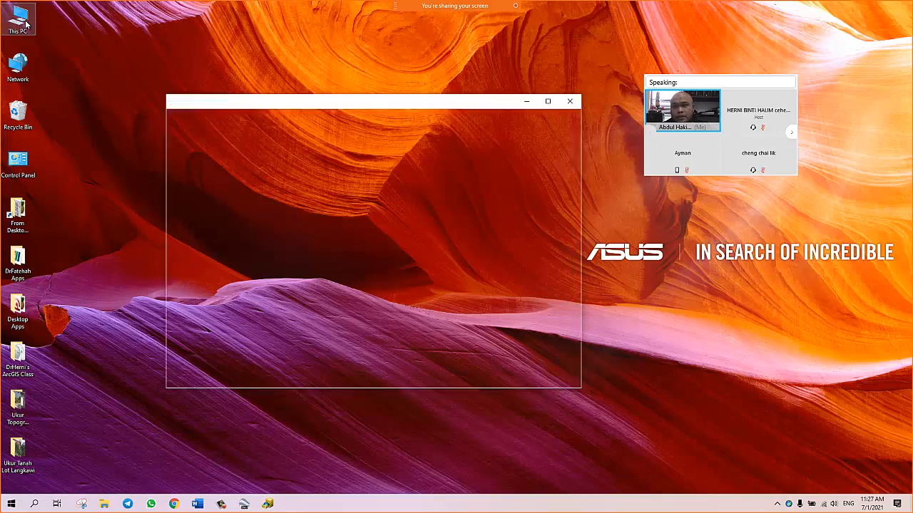
double_click(326, 106)
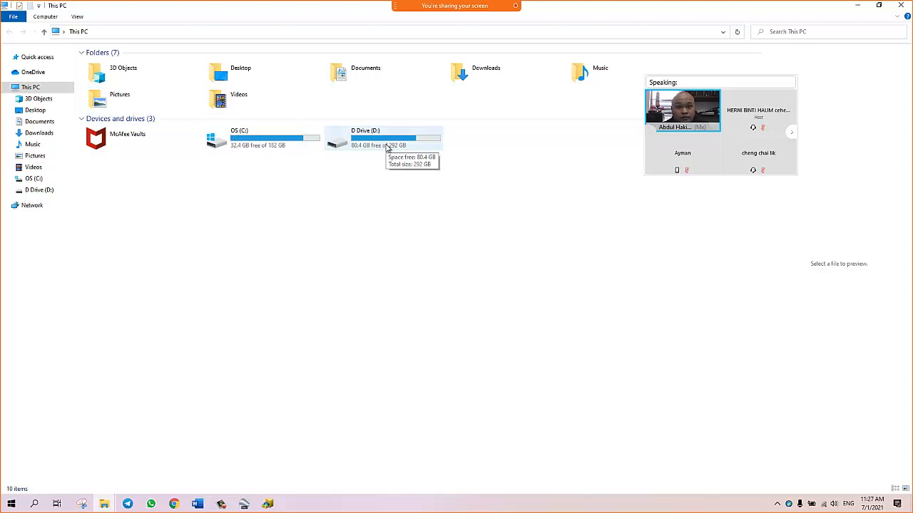
double_click(387, 146)
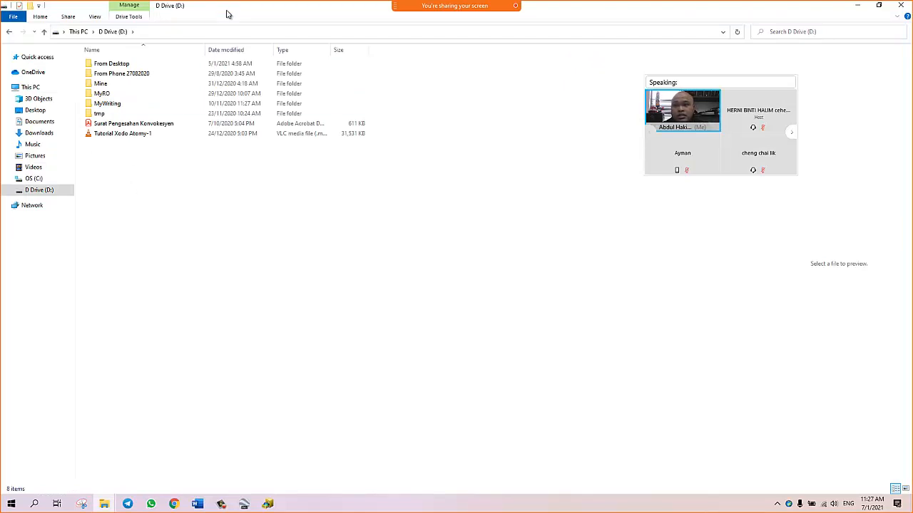
drag(226, 14, 309, 30)
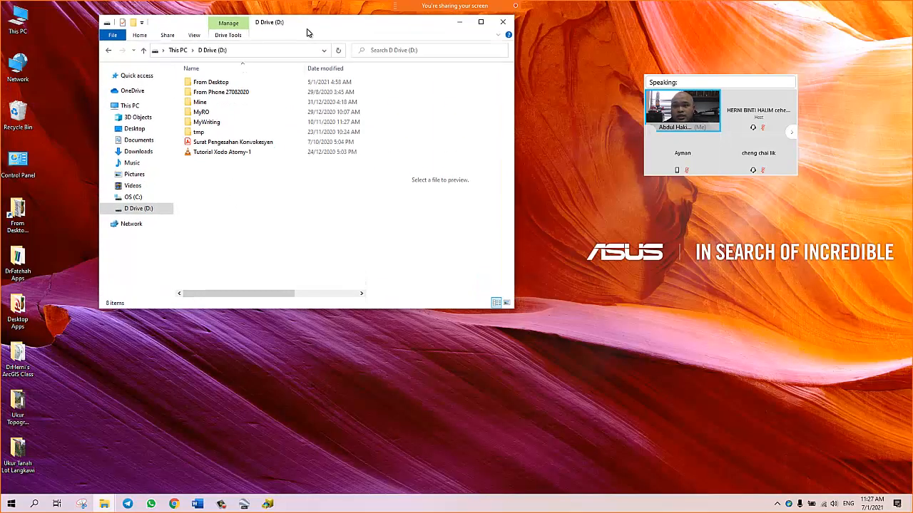
Create a new folder named ArcGIS Noise Workfolder in the D drive
right_click(222, 193)
mouse_move(279, 318)
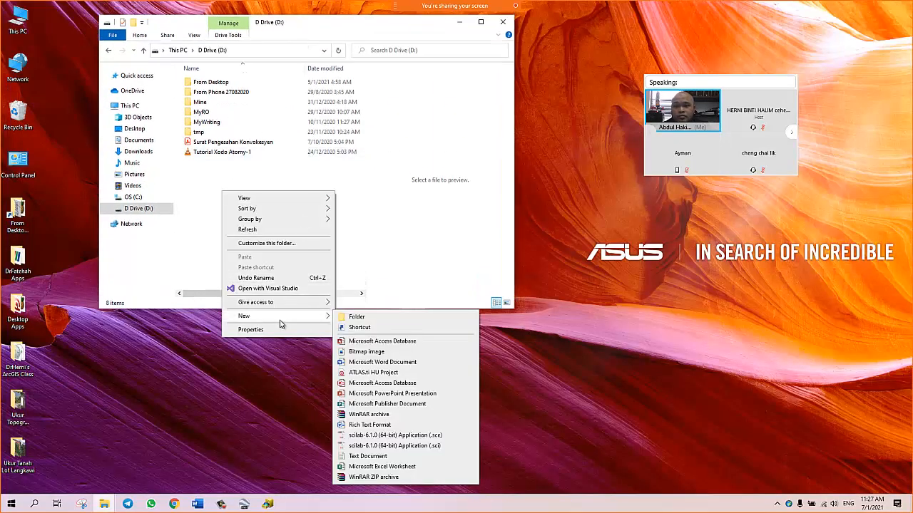
click(346, 317)
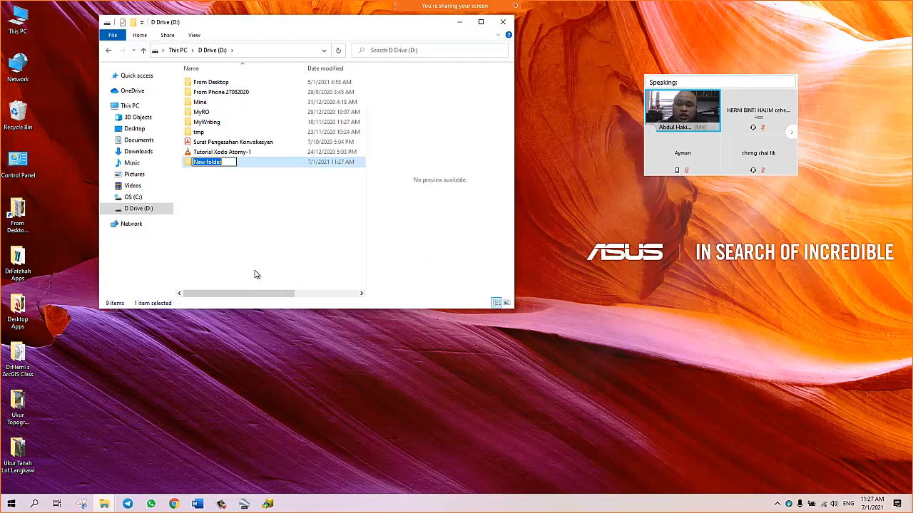
key(BackSpace)
text(A)
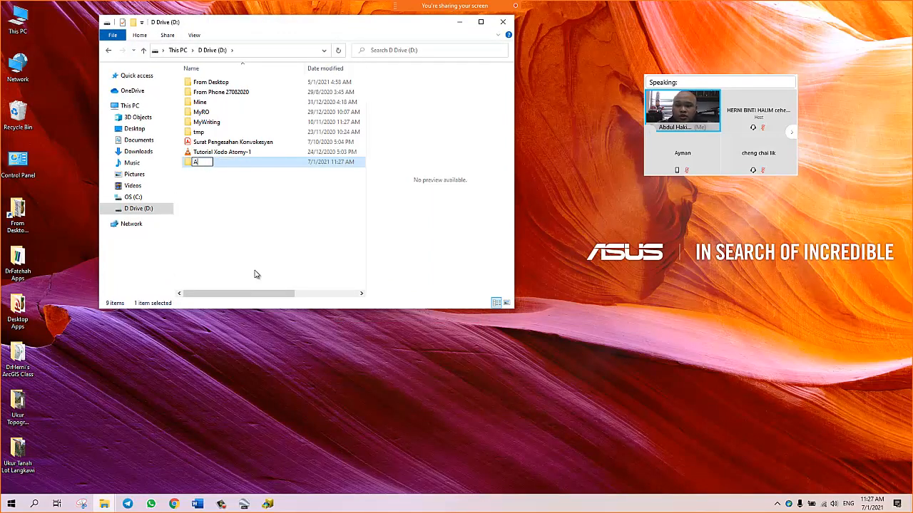
text(rcGIS Noise Workfolder)
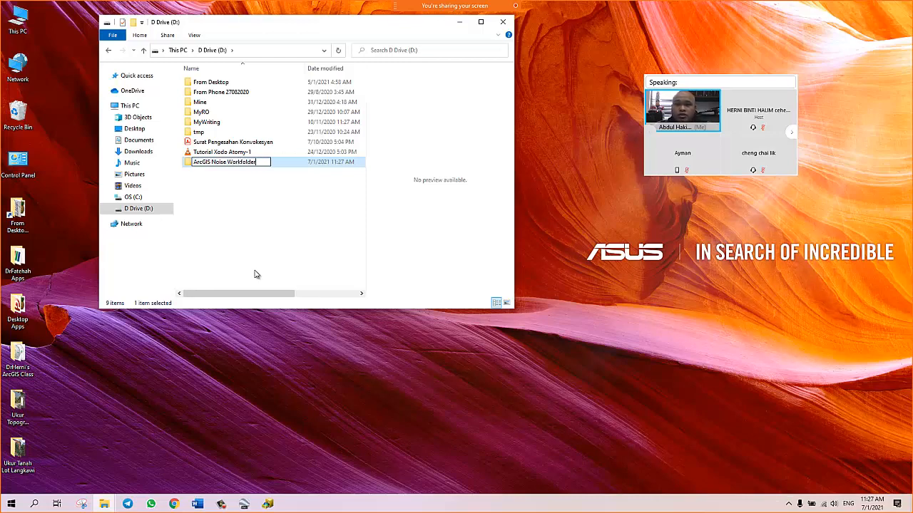
click(248, 237)
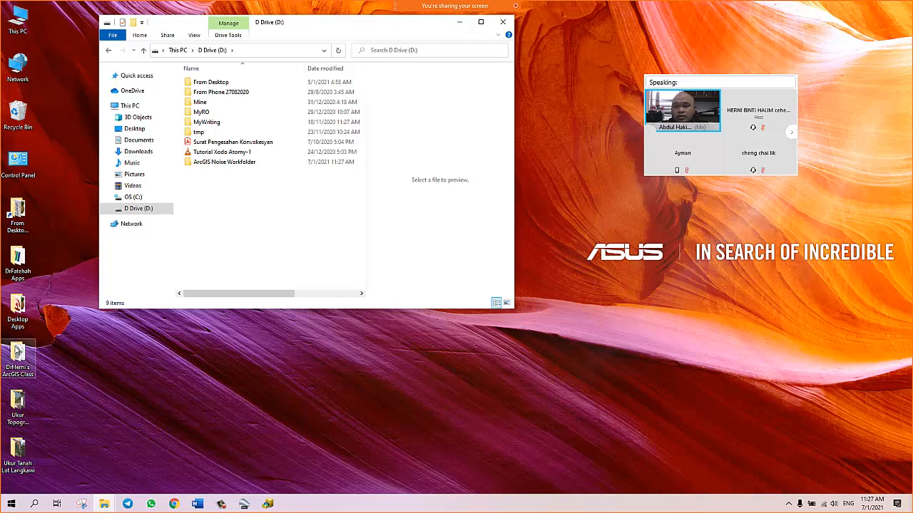
Copy the Noise Data for ArcGIS Shortcourse workbook from the ArcGIS Class folder on the desktop into ArcGIS Noise Workfolder
double_click(16, 342)
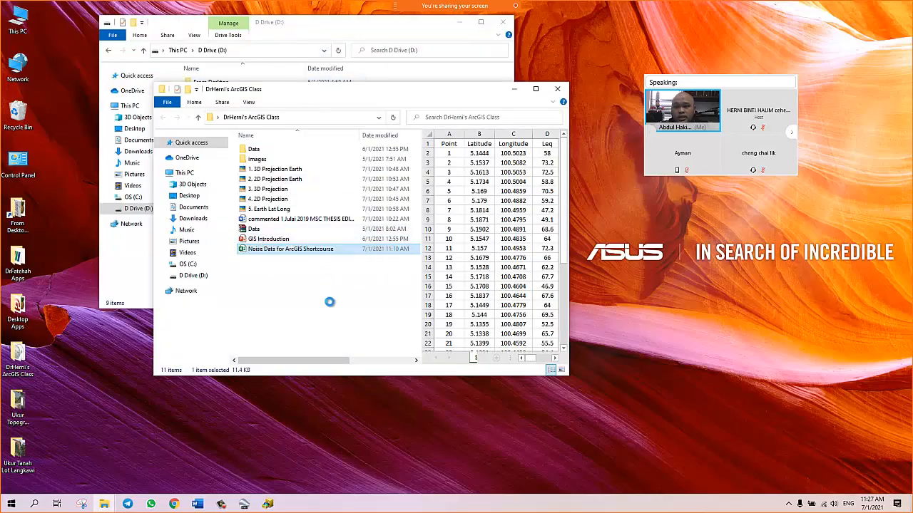
right_click(260, 250)
click(282, 437)
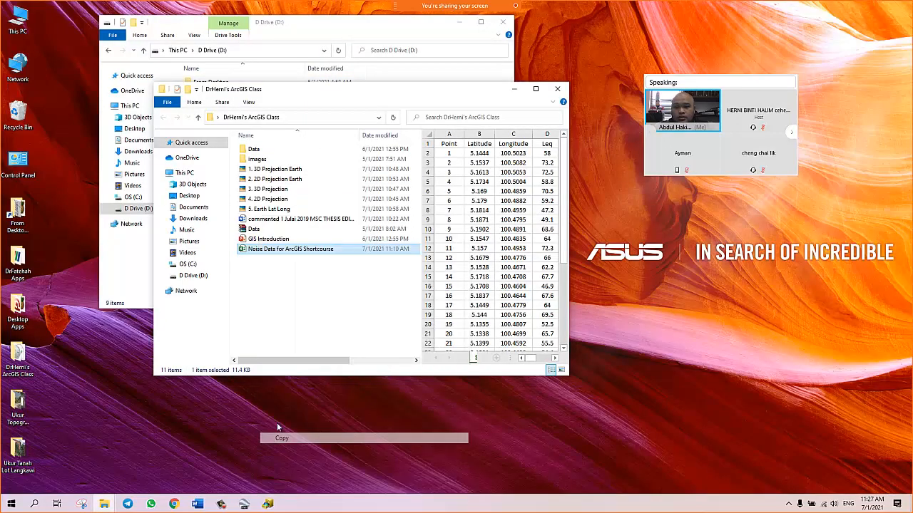
click(134, 261)
double_click(225, 165)
right_click(225, 166)
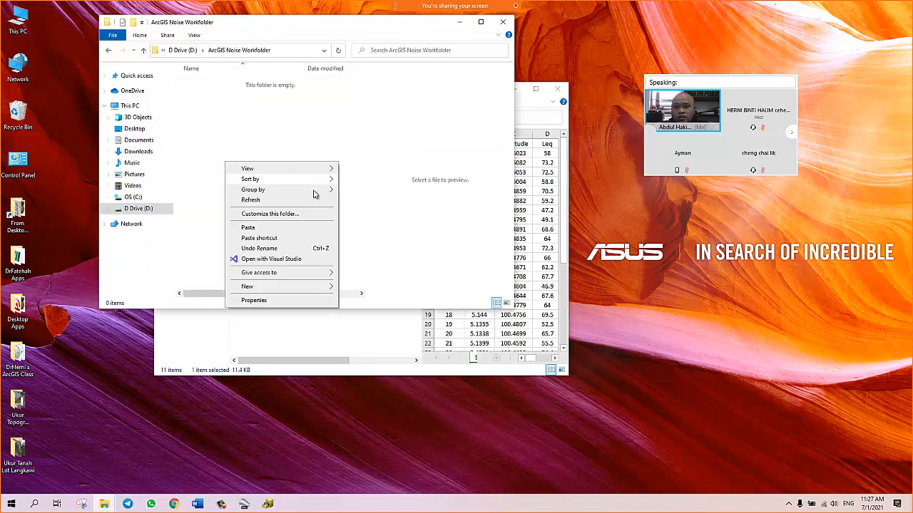
click(316, 225)
Close both File Explorer windows, ArcGIS Noise Workfolder and the ArcGIS Class folder, to clear the desktop
mouse_move(503, 25)
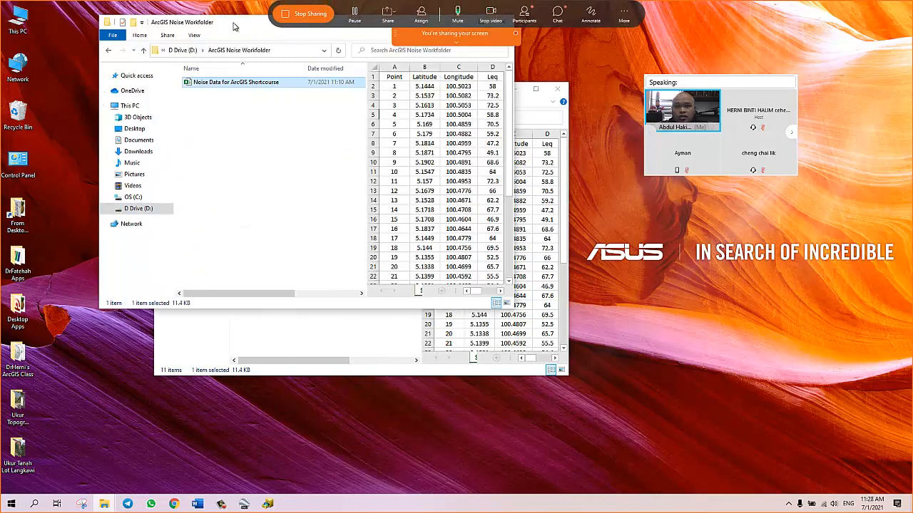
key(alt+F4)
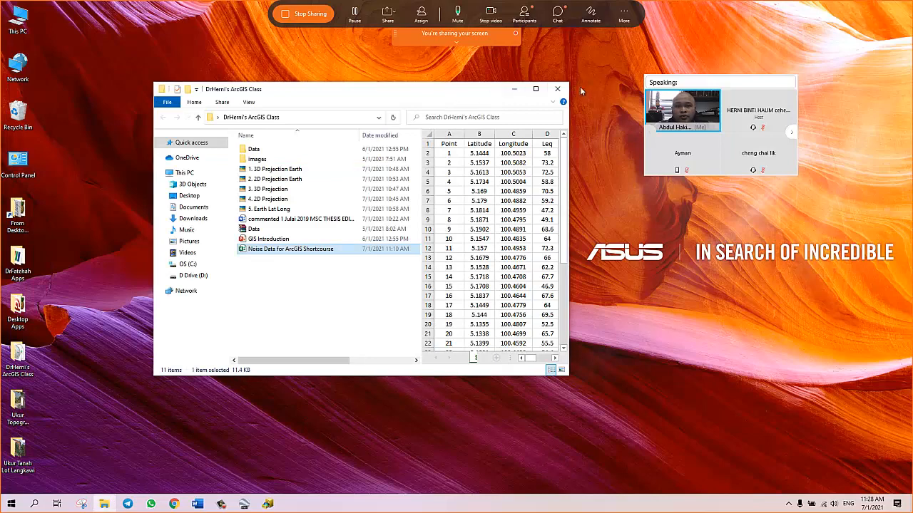
click(562, 89)
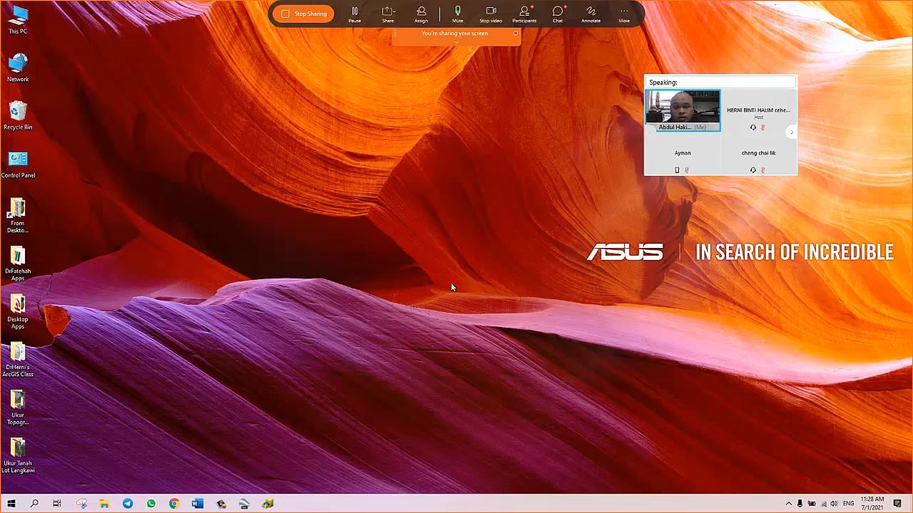
Switch to ArcCatalog and add a folder connection to D:\ArcGIS Noise Workfolder
click(267, 503)
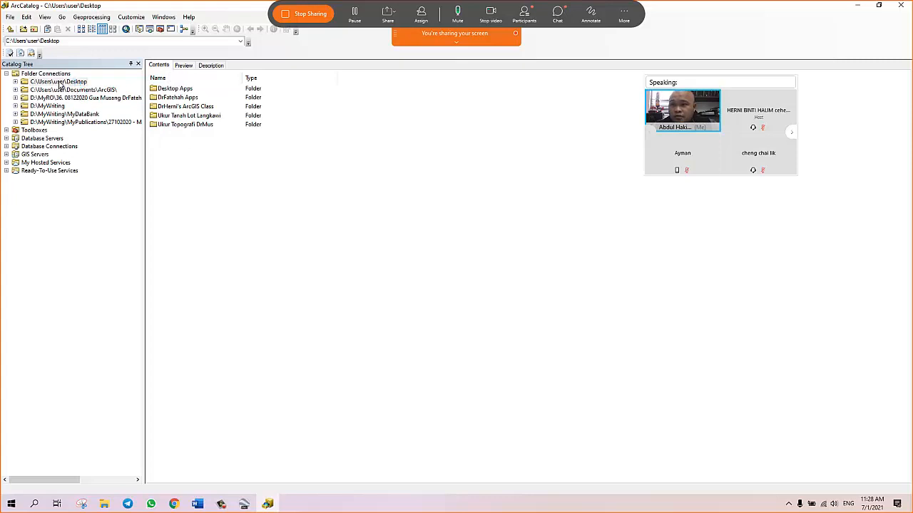
click(7, 74)
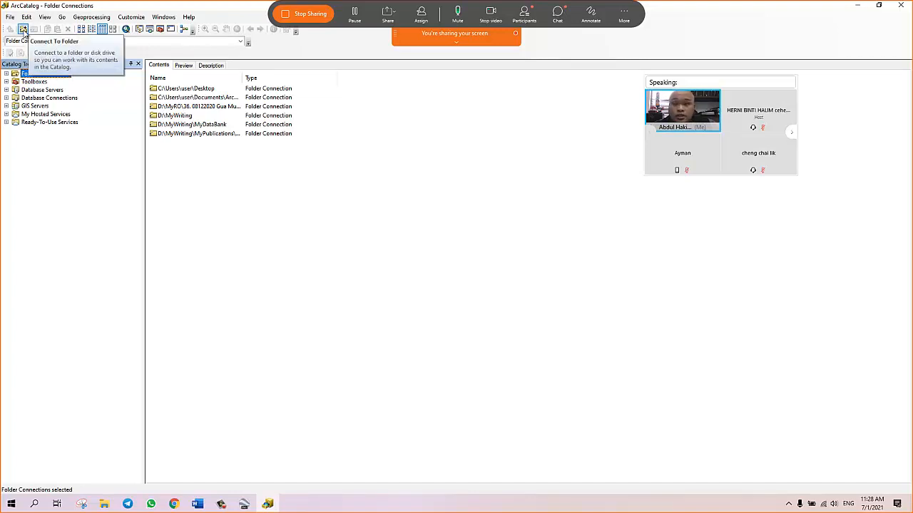
click(24, 29)
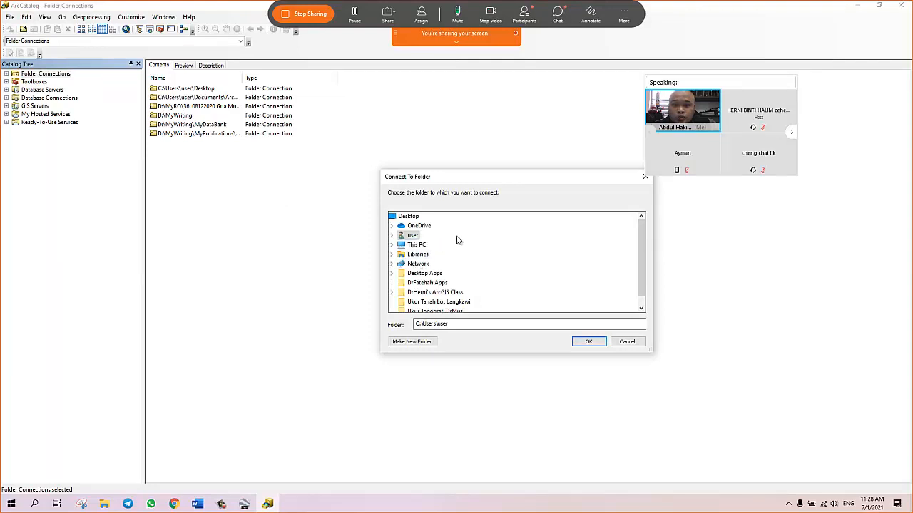
scroll(470, 243, down, 1)
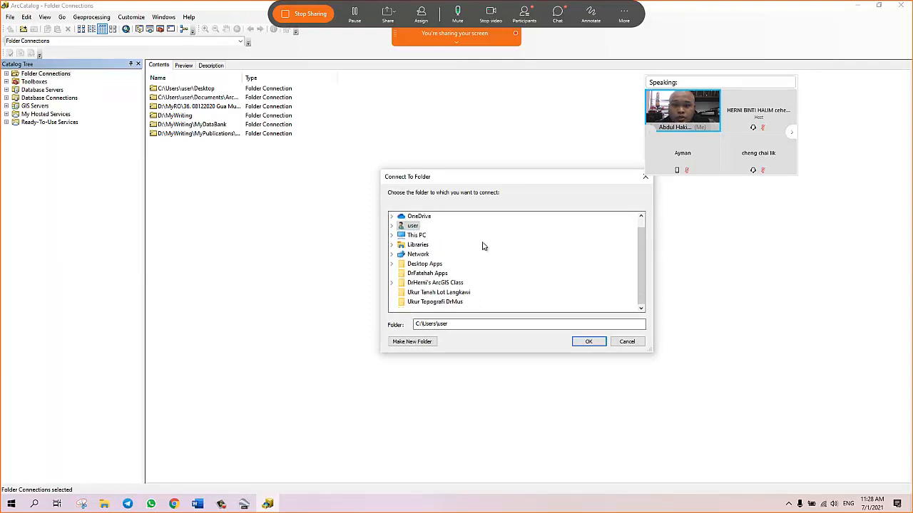
double_click(392, 236)
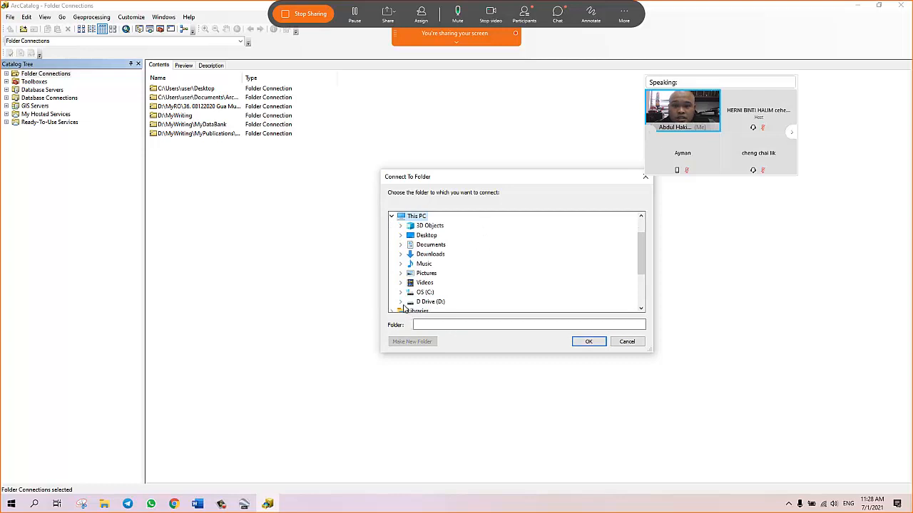
click(401, 303)
scroll(510, 269, down, 1)
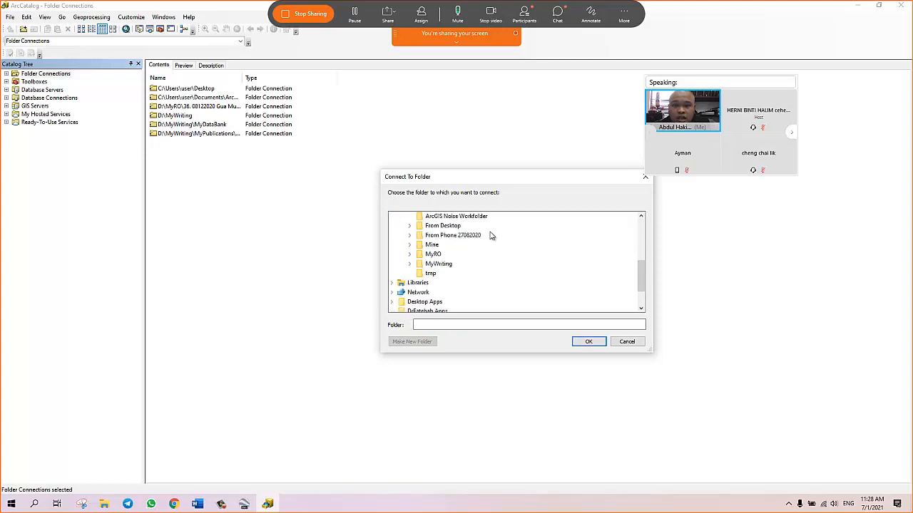
scroll(492, 240, up, 1)
click(474, 245)
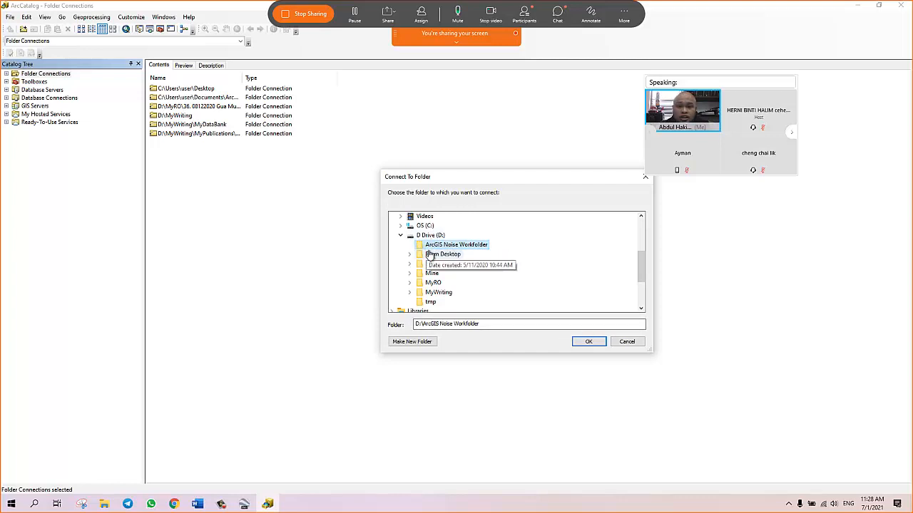
click(588, 343)
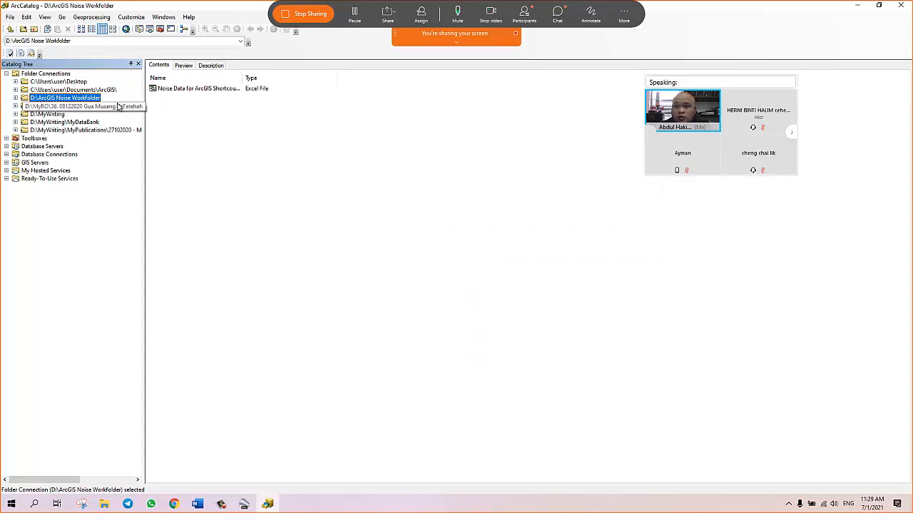
Inspect the Noise Data for ArcGIS Shortcourse workbook in the connected folder through its preview and contents views
click(205, 116)
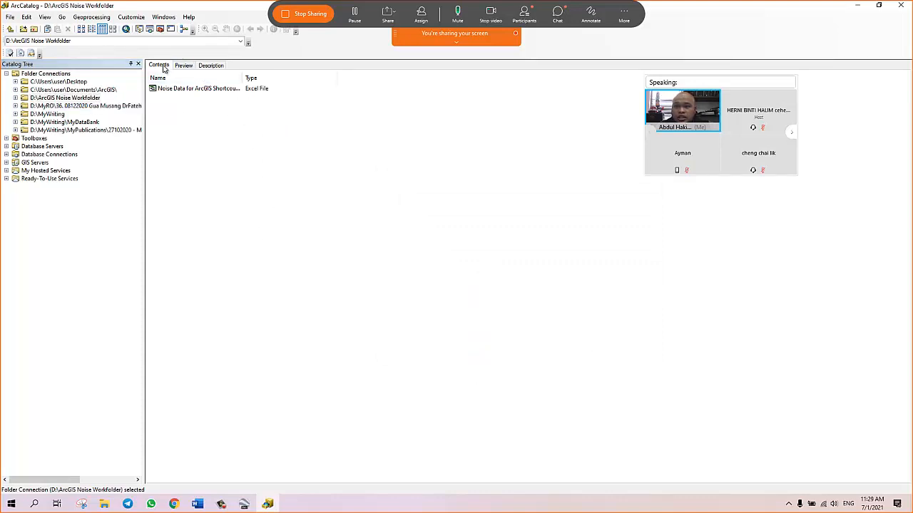
click(181, 90)
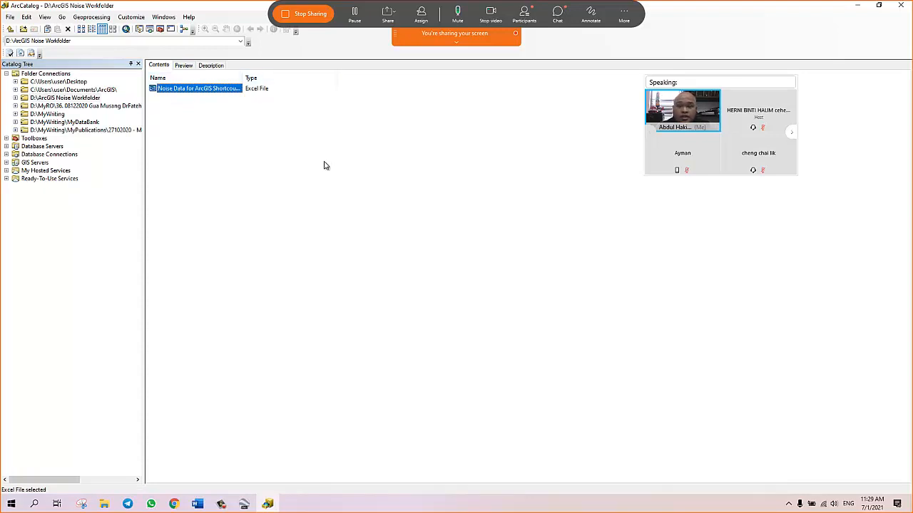
click(183, 65)
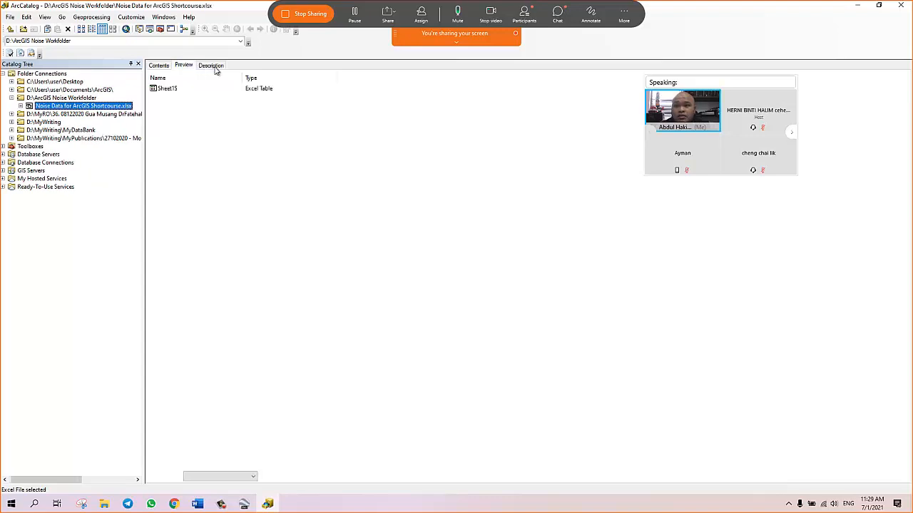
click(183, 66)
click(157, 67)
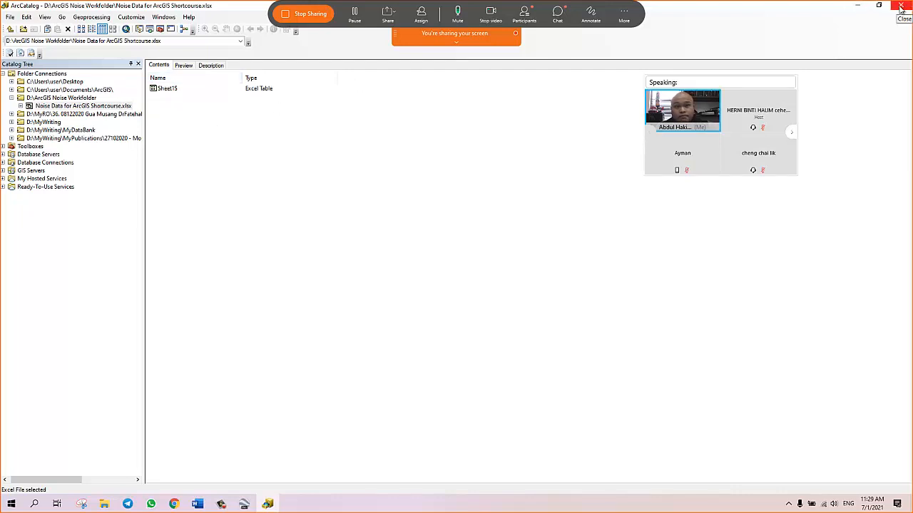
Minimize ArcCatalog, launch ArcMap 10.3.1 from the ArcGIS program group, and dismiss the Getting Started dialog
click(858, 7)
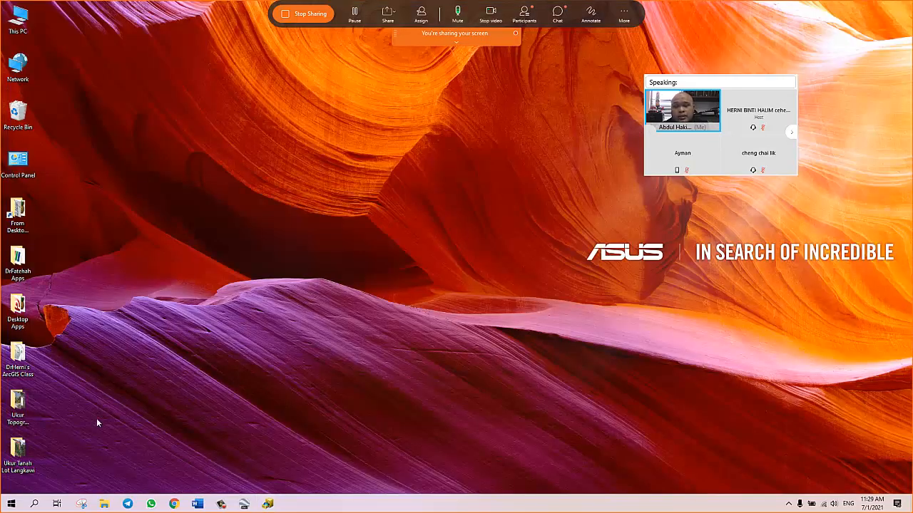
click(12, 504)
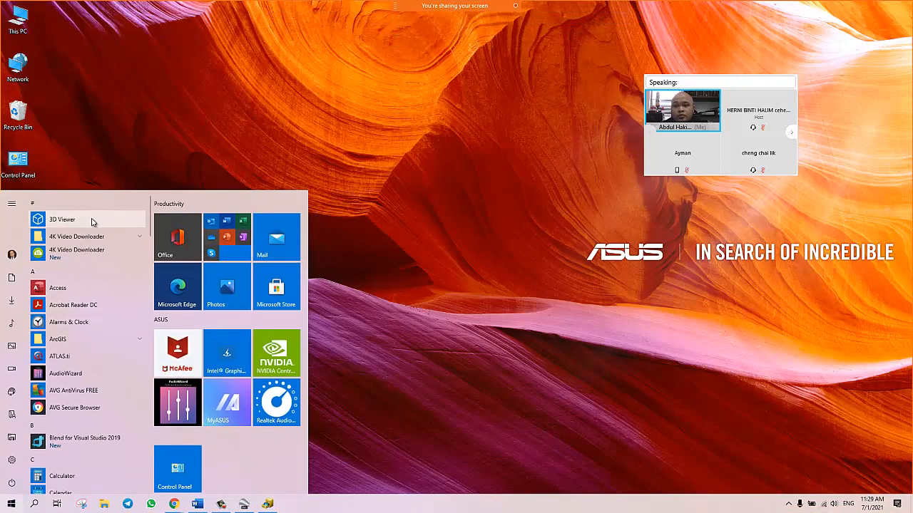
click(93, 339)
scroll(107, 297, down, 3)
scroll(122, 242, down, 1)
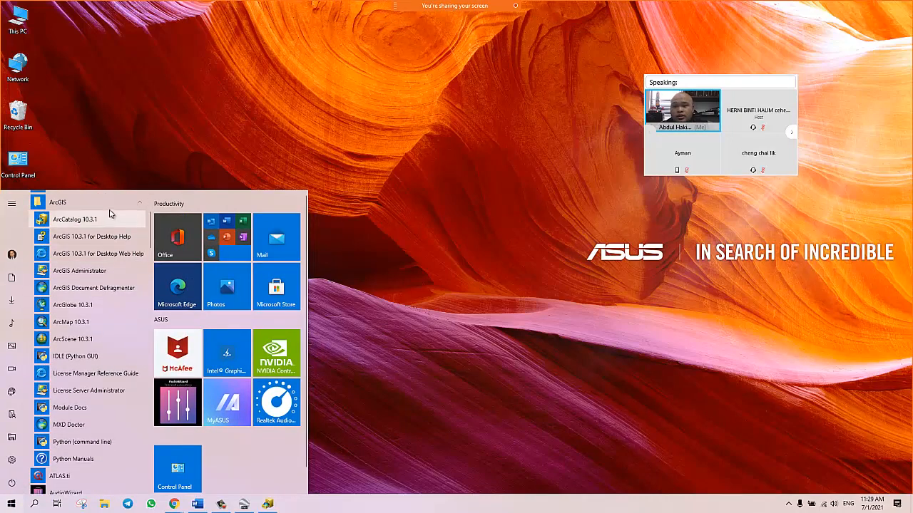
click(72, 323)
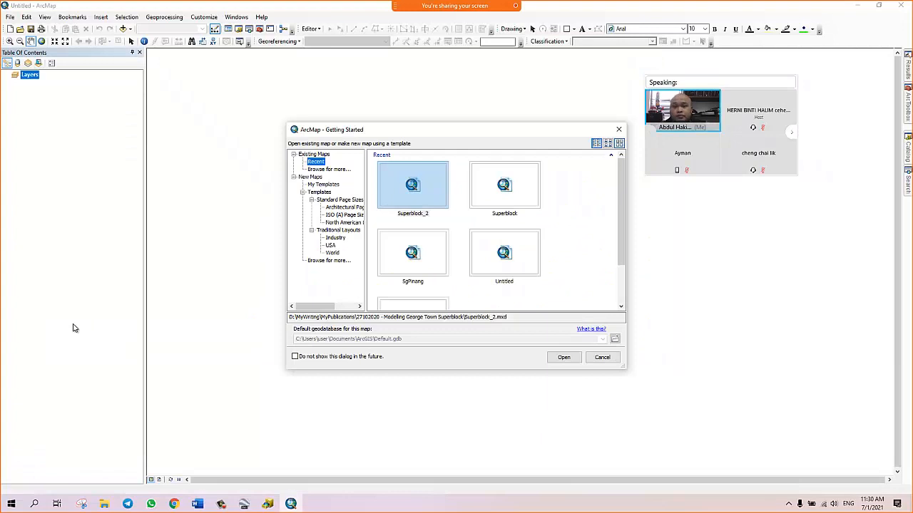
click(619, 130)
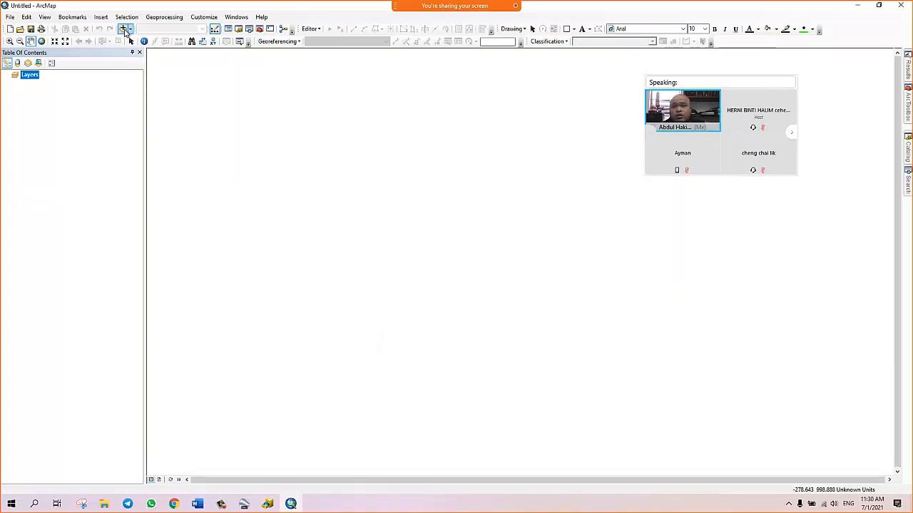
Save the map document as NoiseMap in the ArcGIS Noise Workfolder on the D drive
click(9, 17)
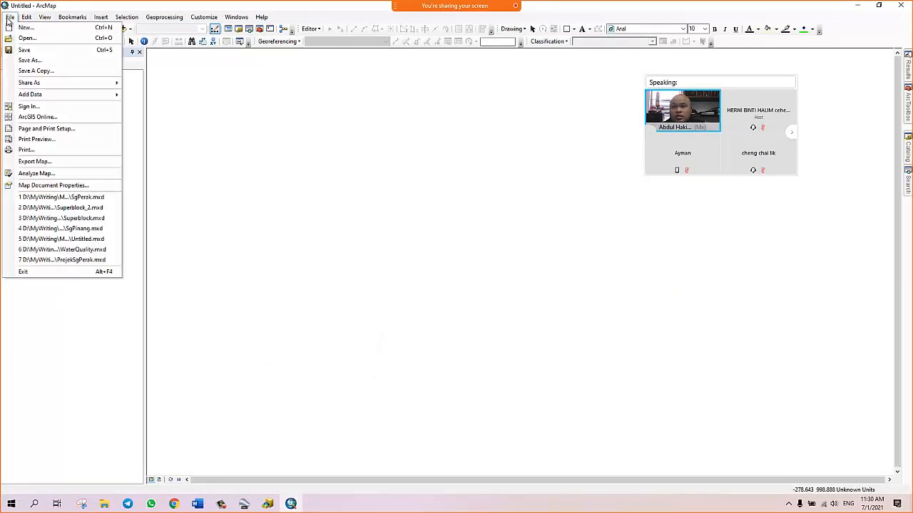
click(17, 62)
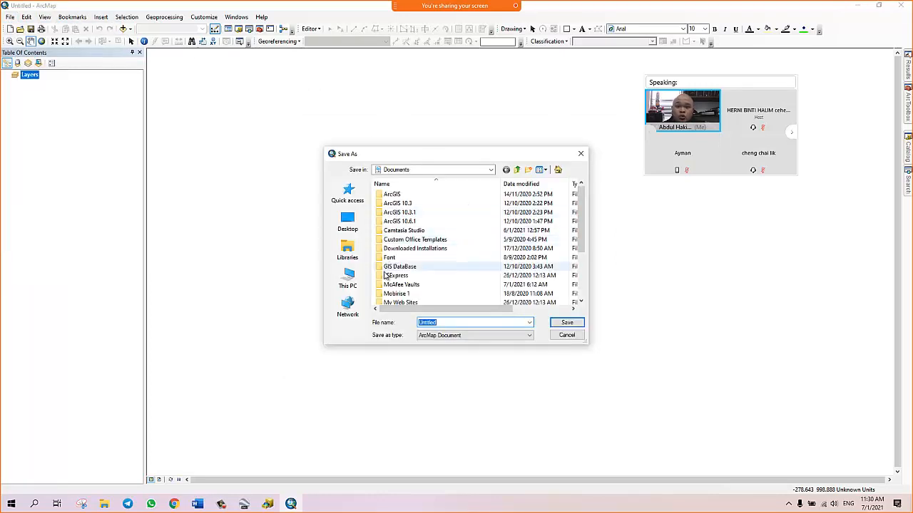
click(347, 280)
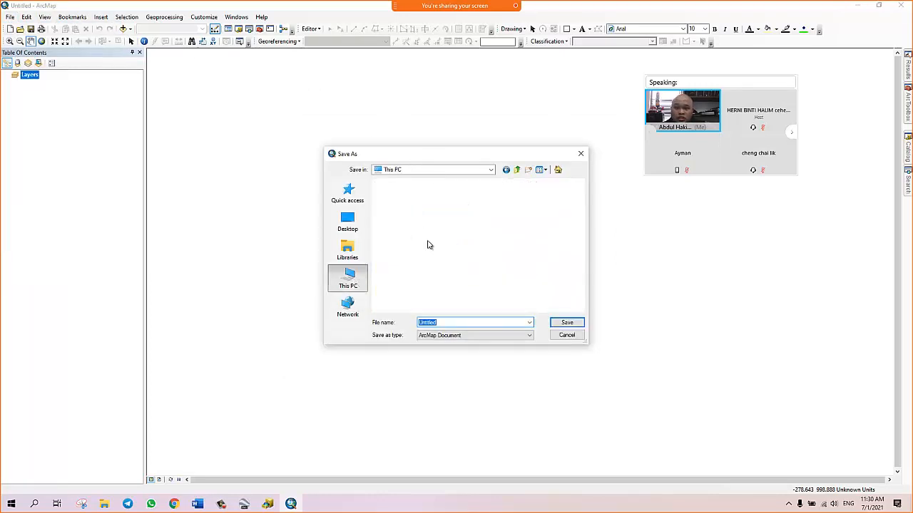
scroll(435, 271, down, 3)
click(421, 297)
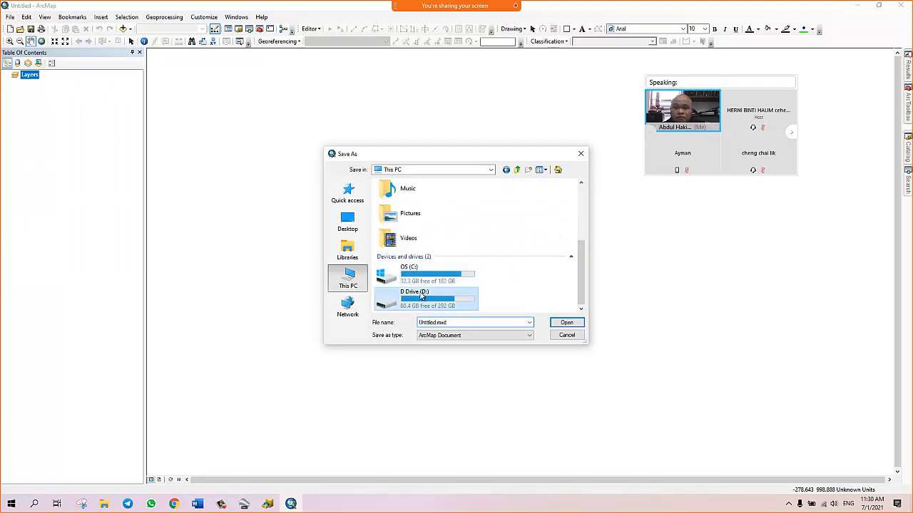
double_click(421, 297)
double_click(396, 193)
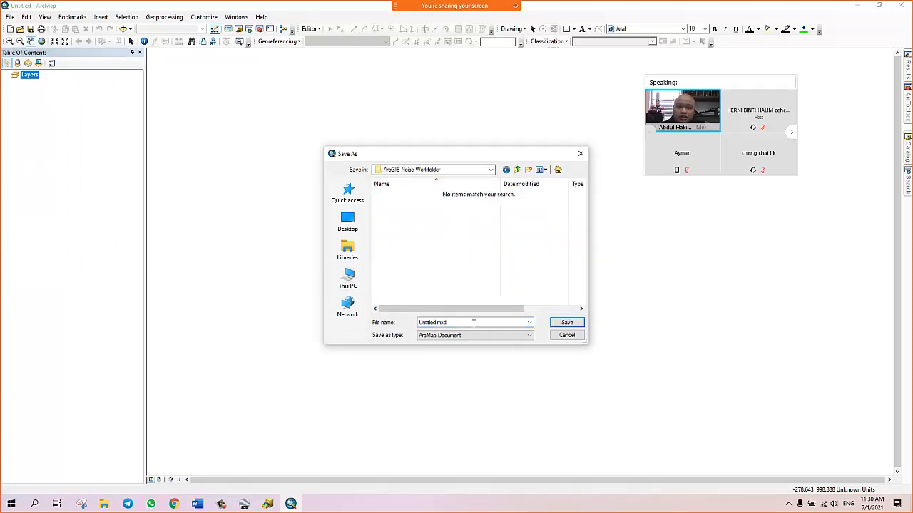
double_click(467, 322)
text(No)
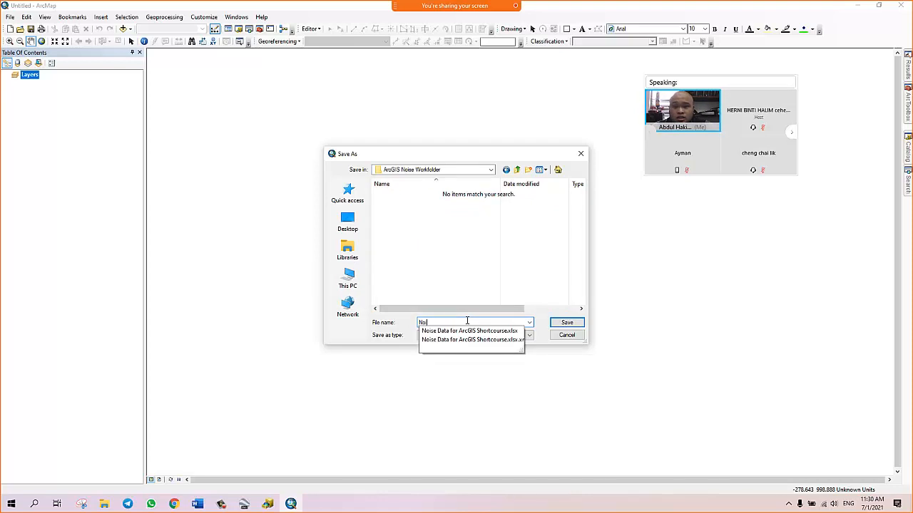
text(iseMap)
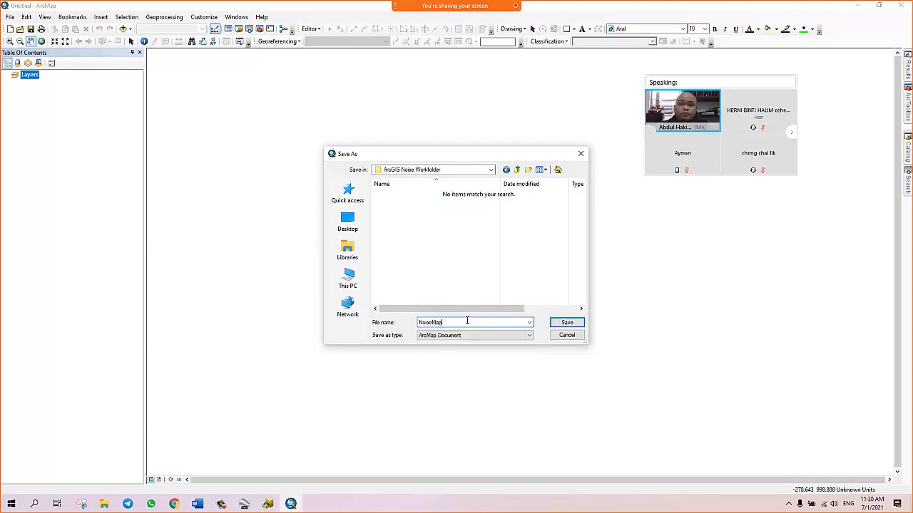
click(566, 322)
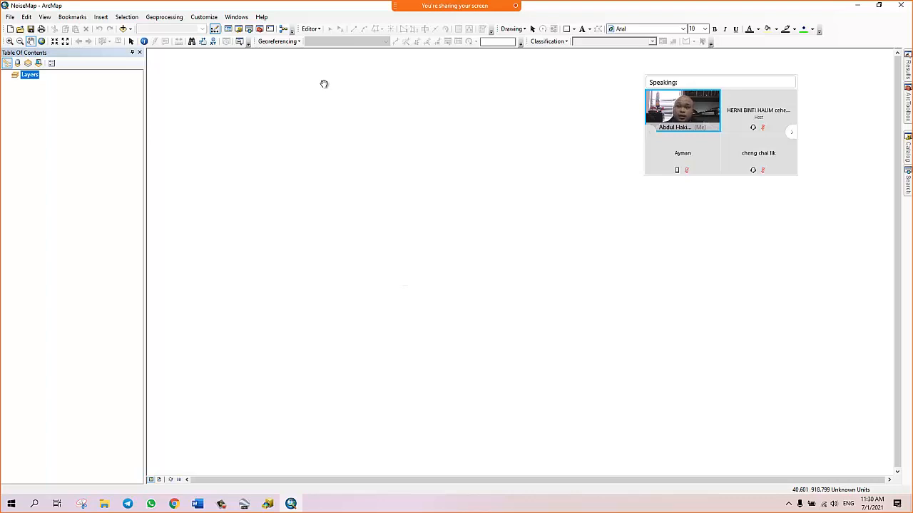
Try to add data from the Noise Data for ArcGIS Shortcourse.xlsx workbook in D:\ArcGIS Noise Workfolder, and close the Add Data dialog
click(124, 29)
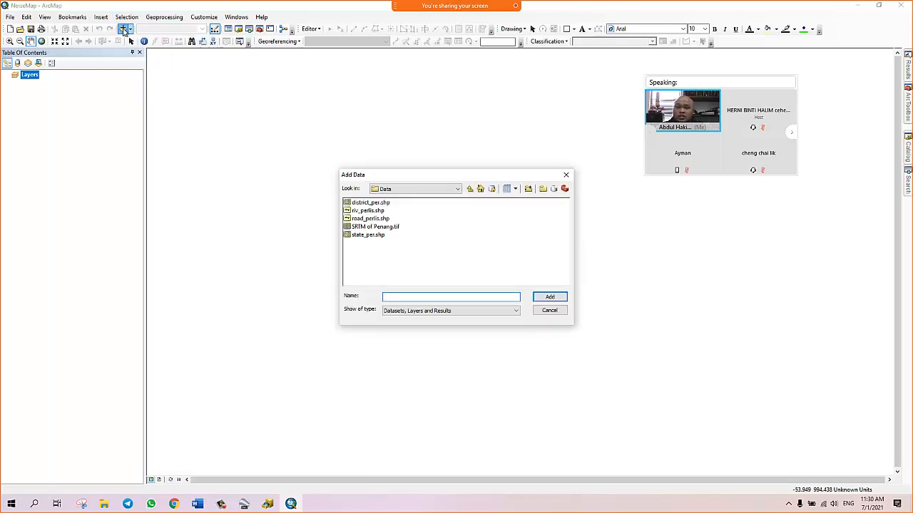
click(457, 188)
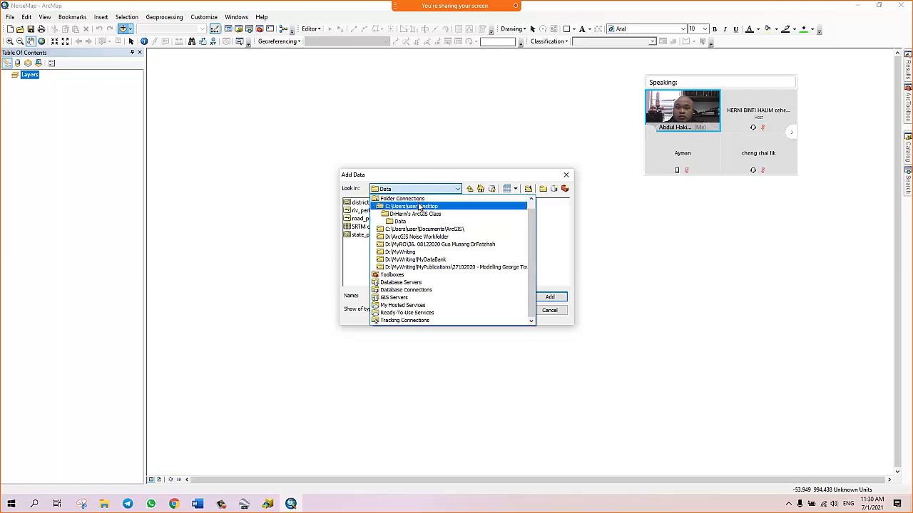
click(458, 188)
click(458, 188)
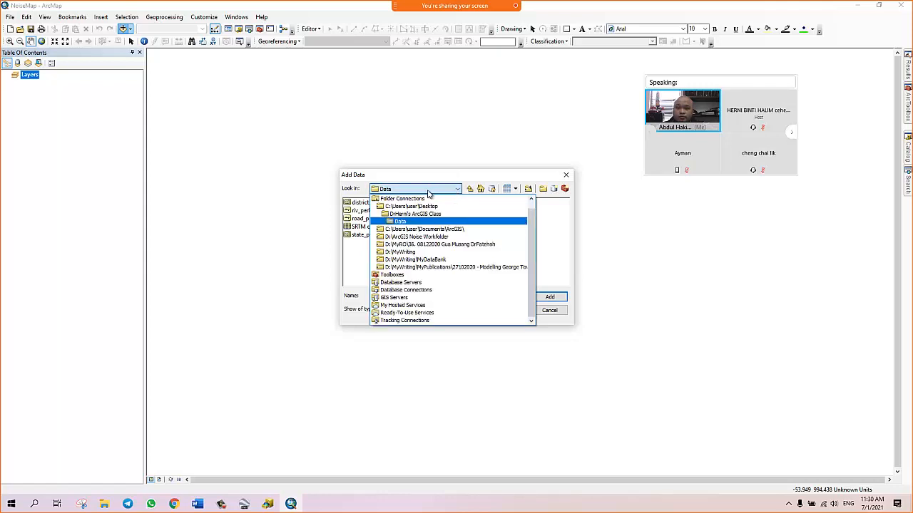
click(415, 237)
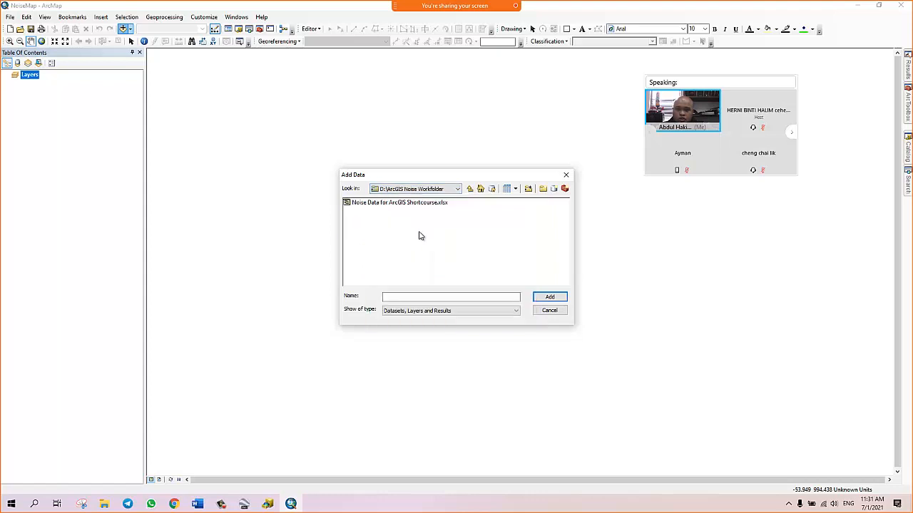
click(361, 207)
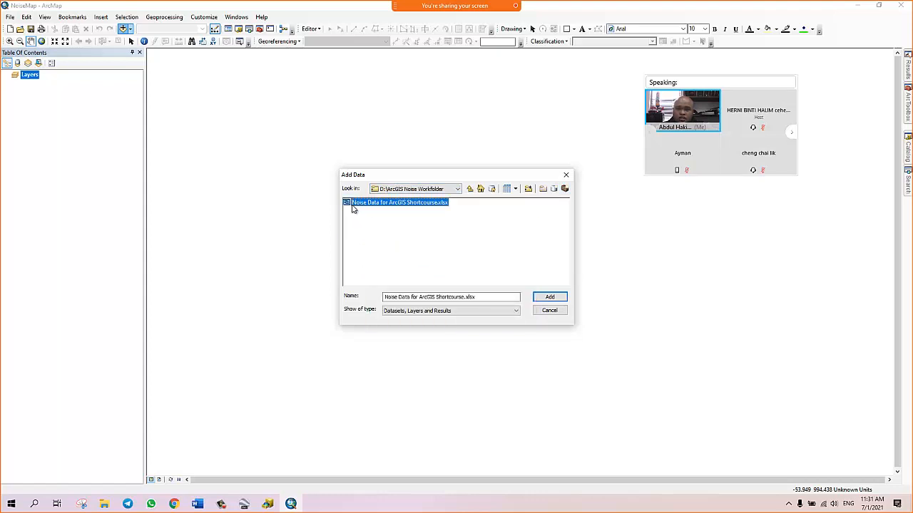
double_click(402, 205)
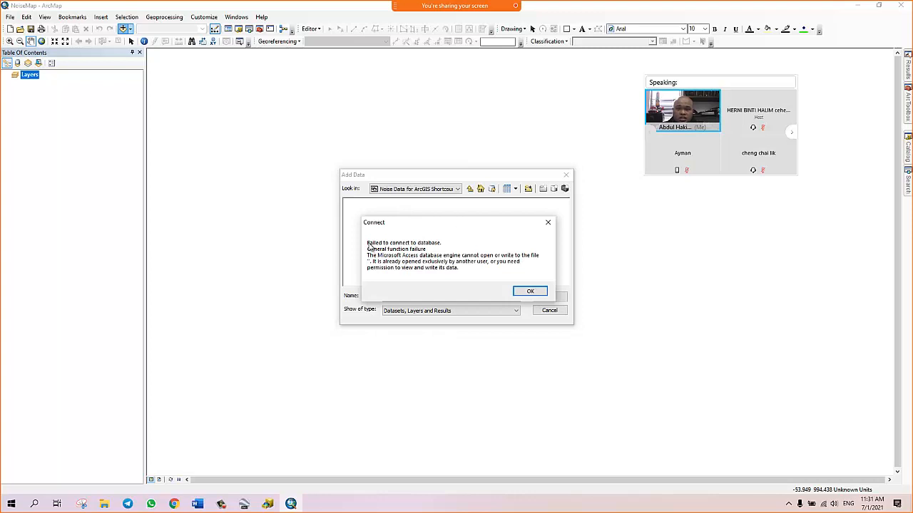
click(547, 223)
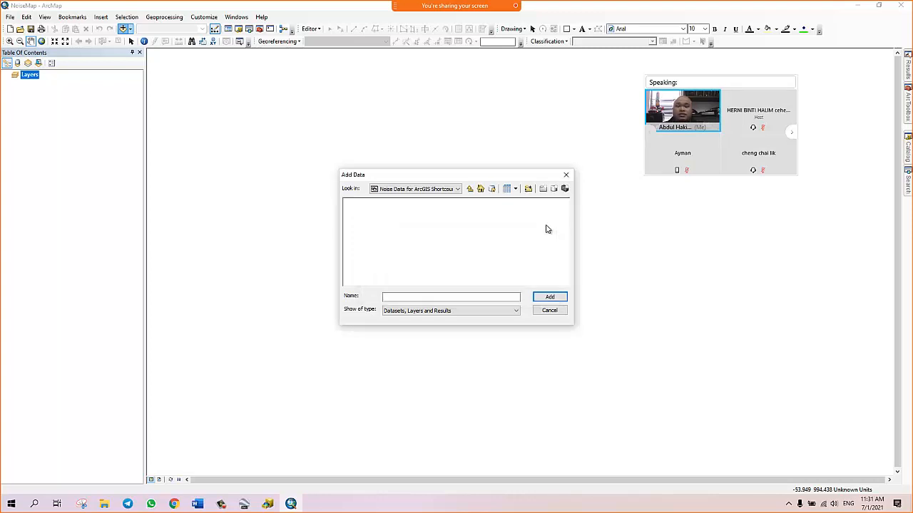
click(565, 175)
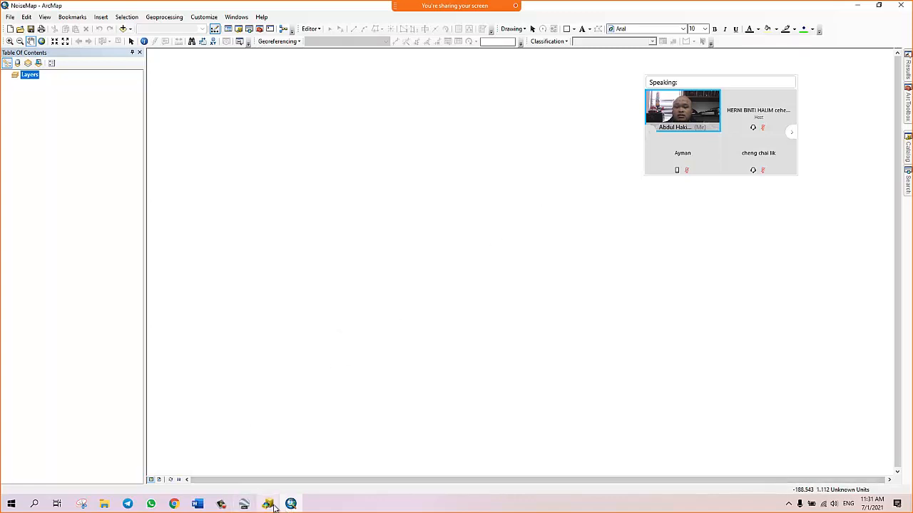
Switch to File Explorer and open the ArcGIS Noise Workfolder on the D drive
click(105, 505)
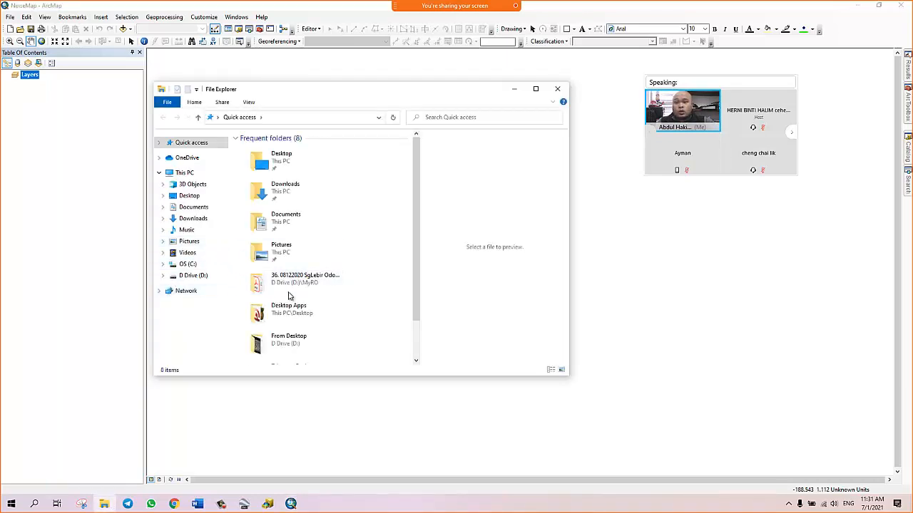
scroll(299, 293, down, 1)
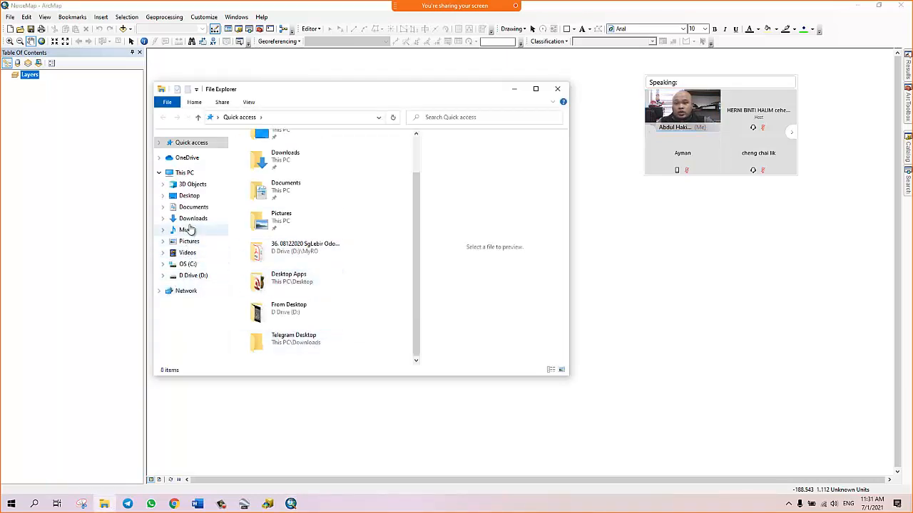
click(183, 173)
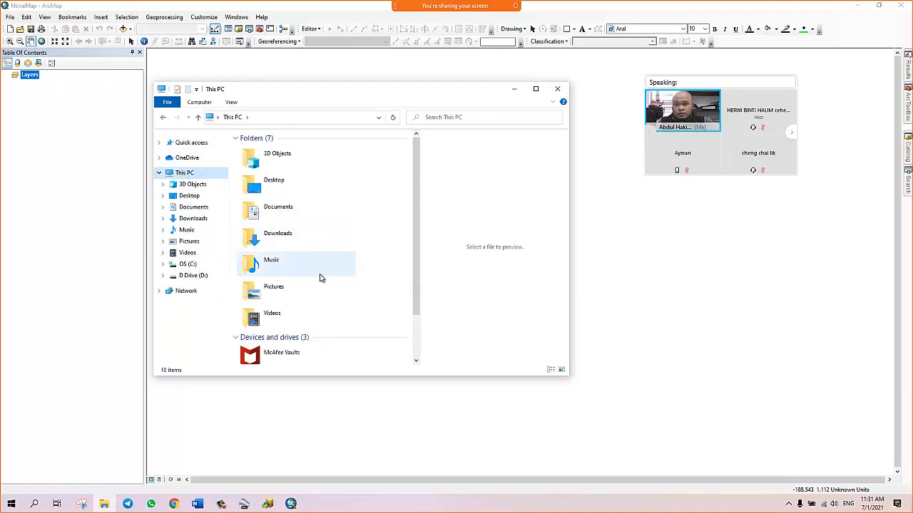
scroll(313, 335, down, 2)
click(298, 357)
double_click(298, 356)
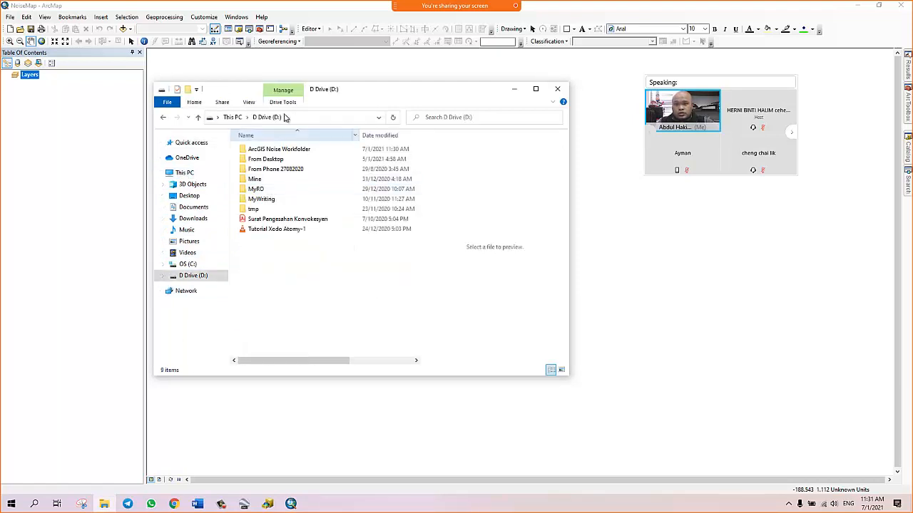
double_click(276, 148)
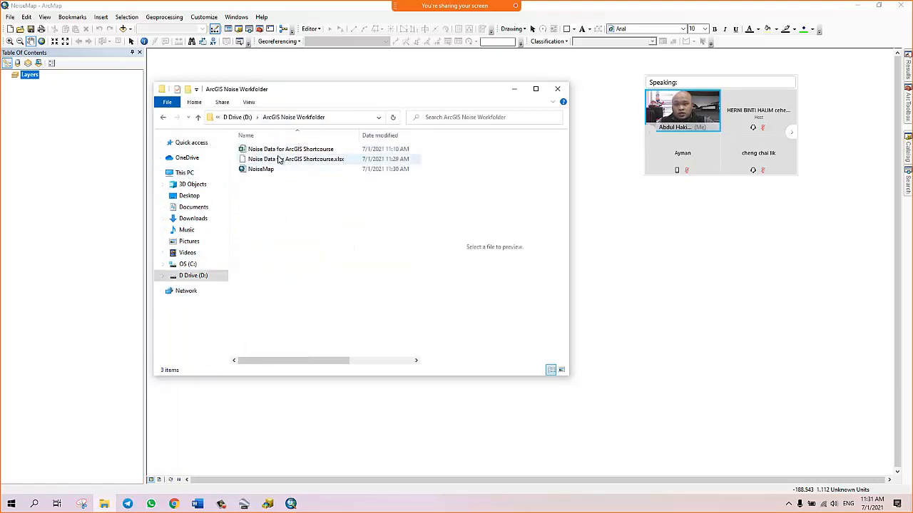
Try to open the Noise Data for ArcGIS Shortcourse workbook in Excel, and close Excel
double_click(260, 150)
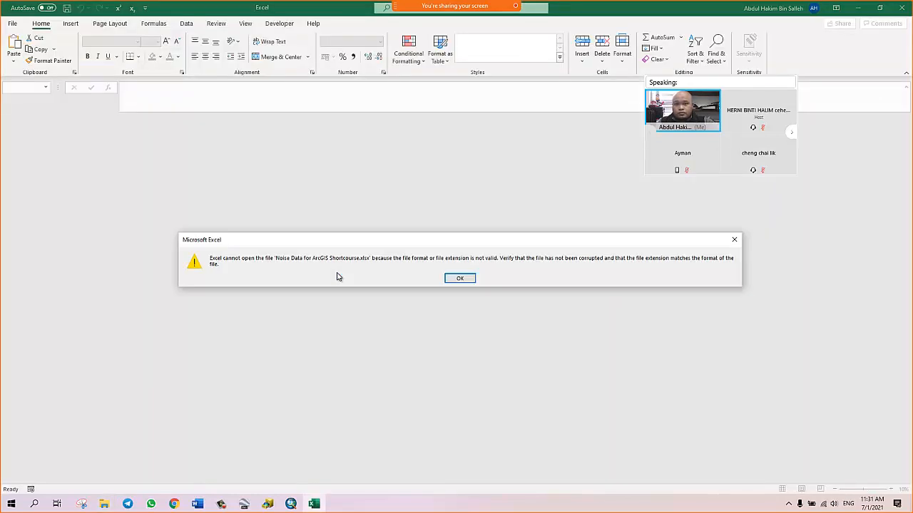
click(734, 240)
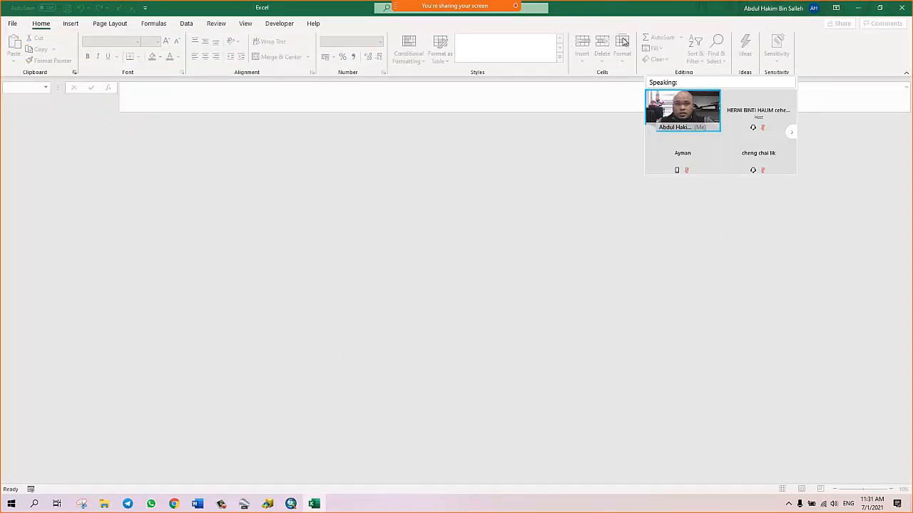
drag(626, 10, 393, 111)
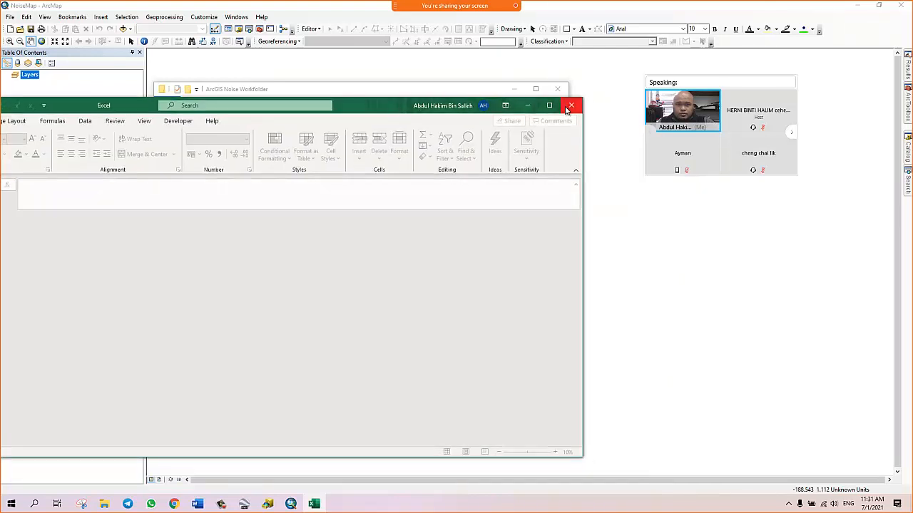
click(567, 107)
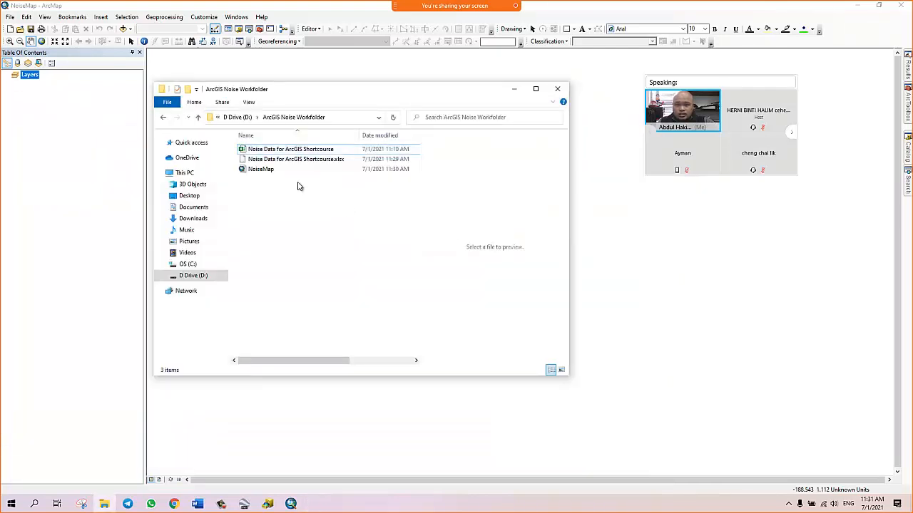
Delete the XML metadata file listed as Noise Data for ArcGIS Shortcourse.xlsx, keeping the Excel workbook itself
click(291, 160)
right_click(291, 162)
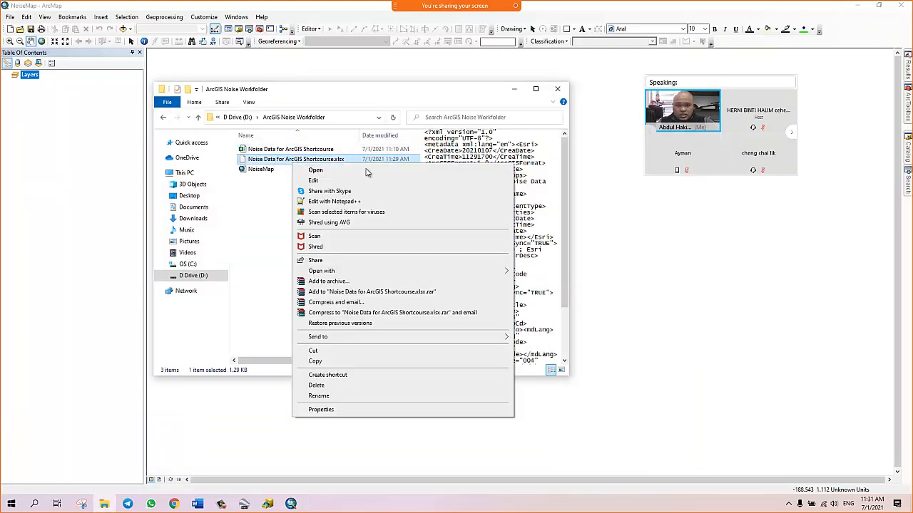
click(315, 385)
Try again to open the noise data workbook in Excel, and close both Excel and the work folder window
click(306, 152)
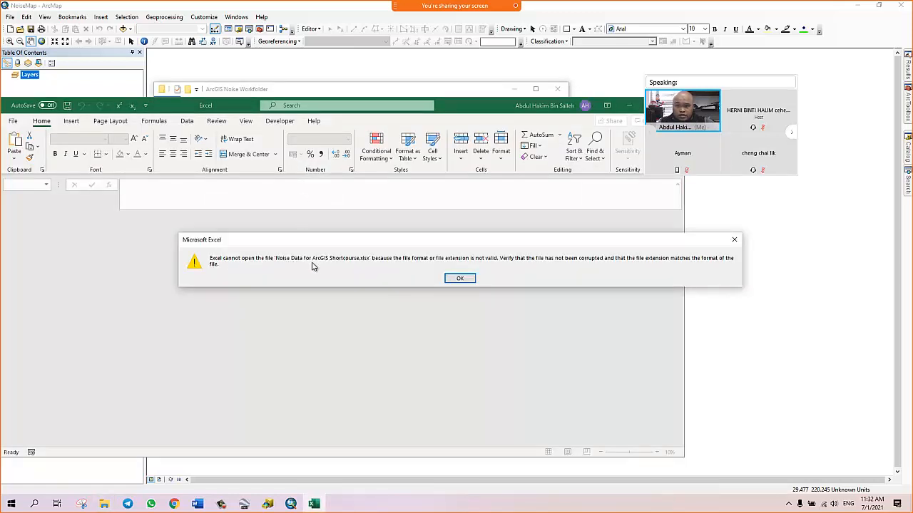
click(460, 278)
drag(497, 109, 485, 109)
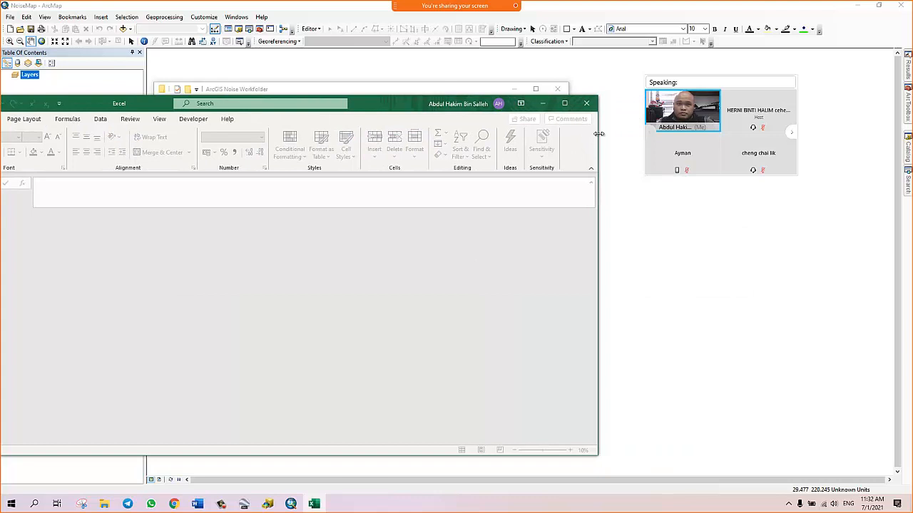
drag(596, 130, 318, 130)
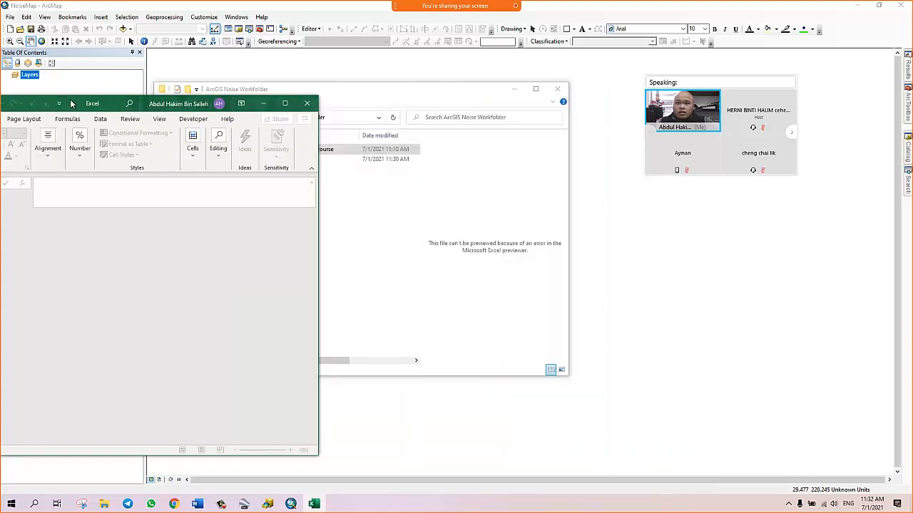
drag(74, 106, 266, 84)
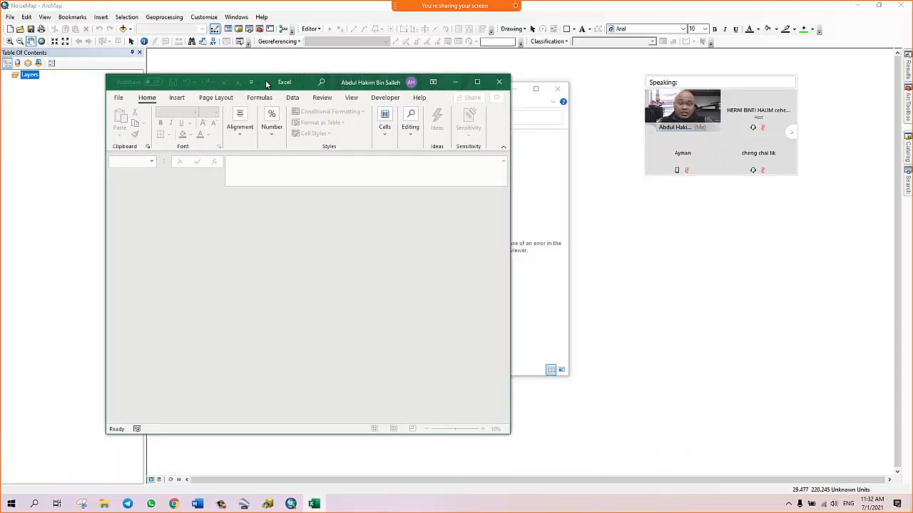
click(499, 82)
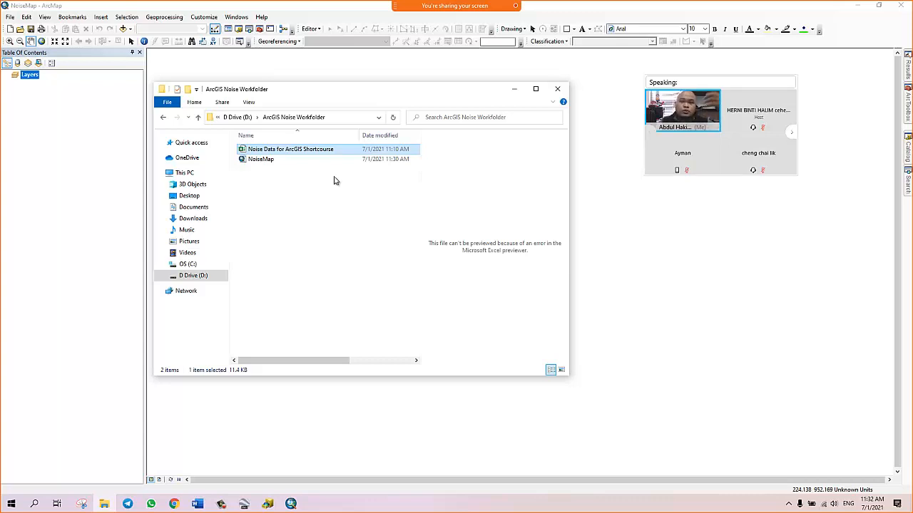
click(298, 194)
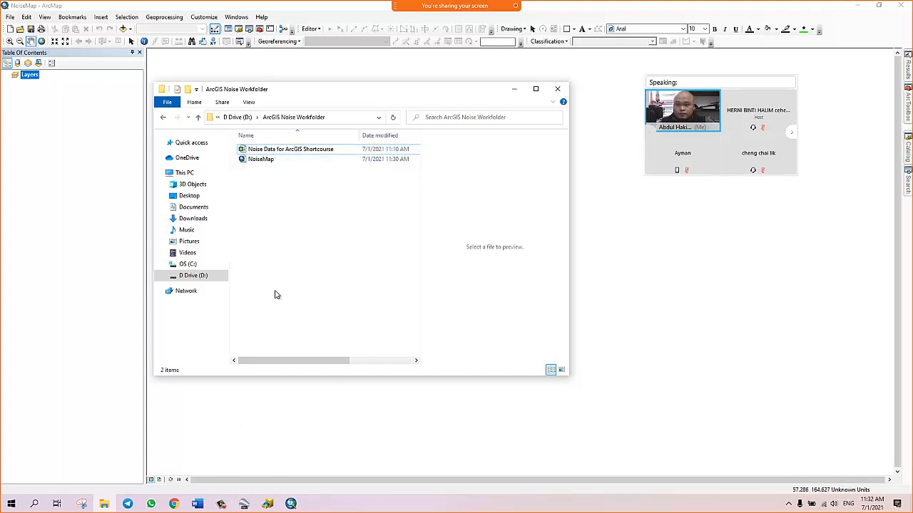
click(557, 89)
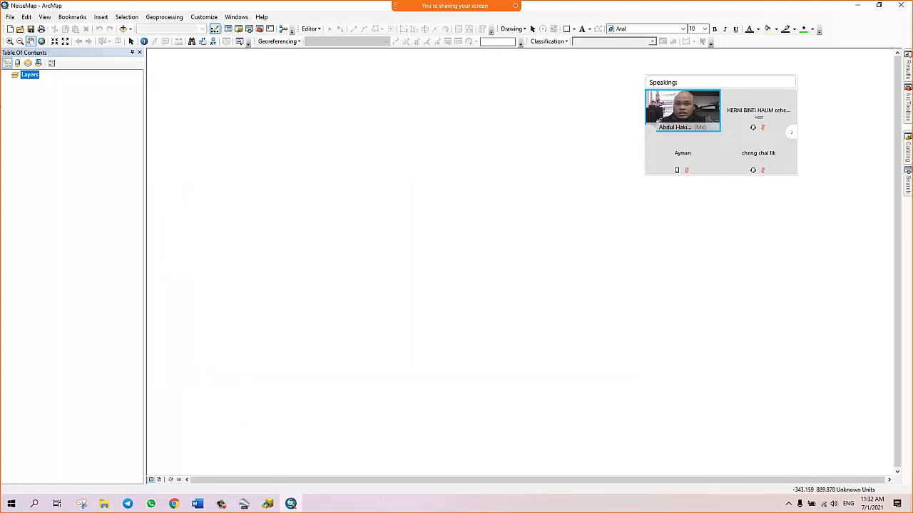
View the table of contents listed by source and by visibility, and return it to the drawing order list
click(18, 64)
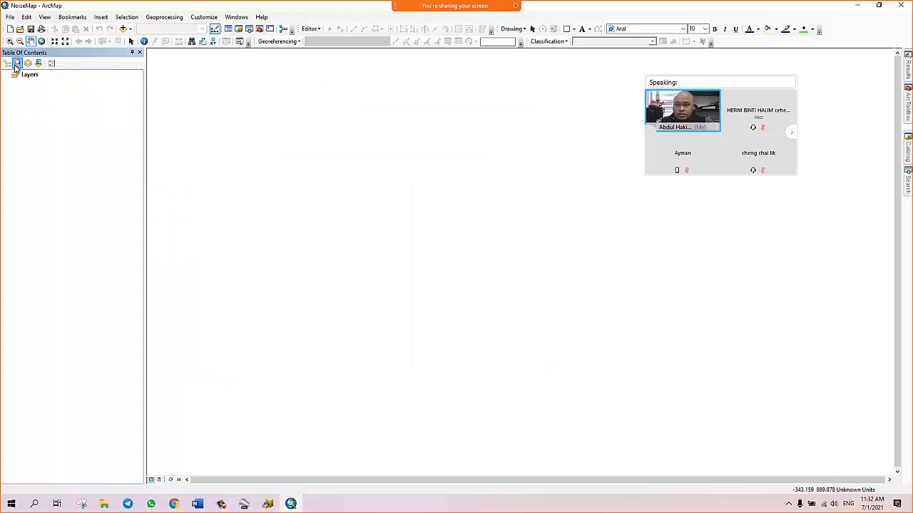
click(7, 64)
click(18, 64)
click(28, 64)
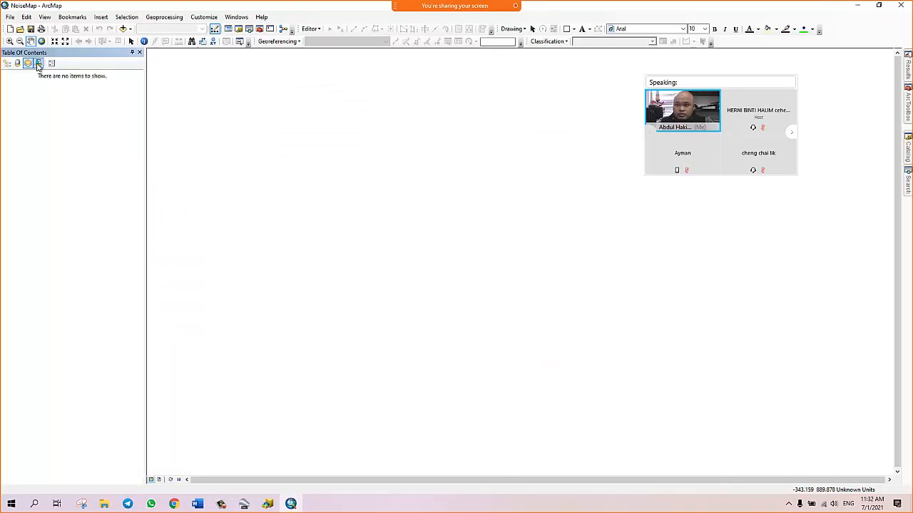
click(7, 63)
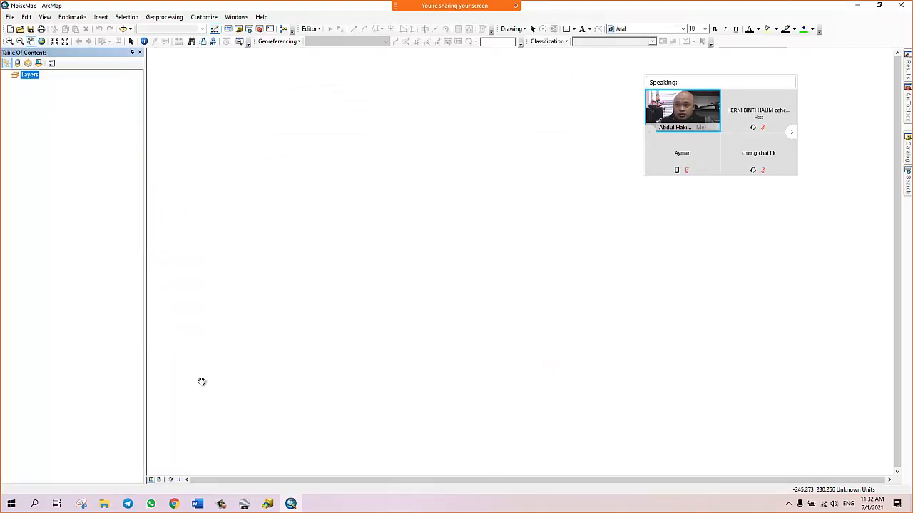
Switch to ArcCatalog and close it, and minimize the NoiseMap window in ArcMap
click(267, 504)
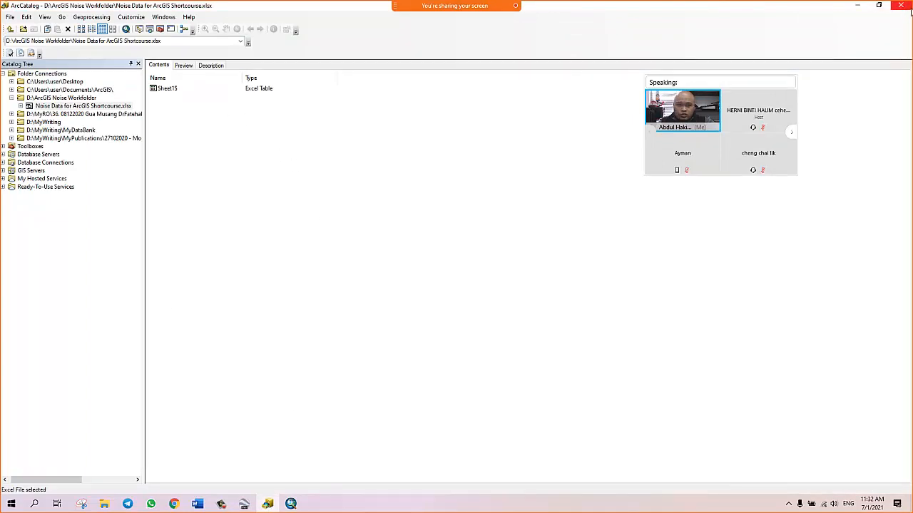
click(904, 5)
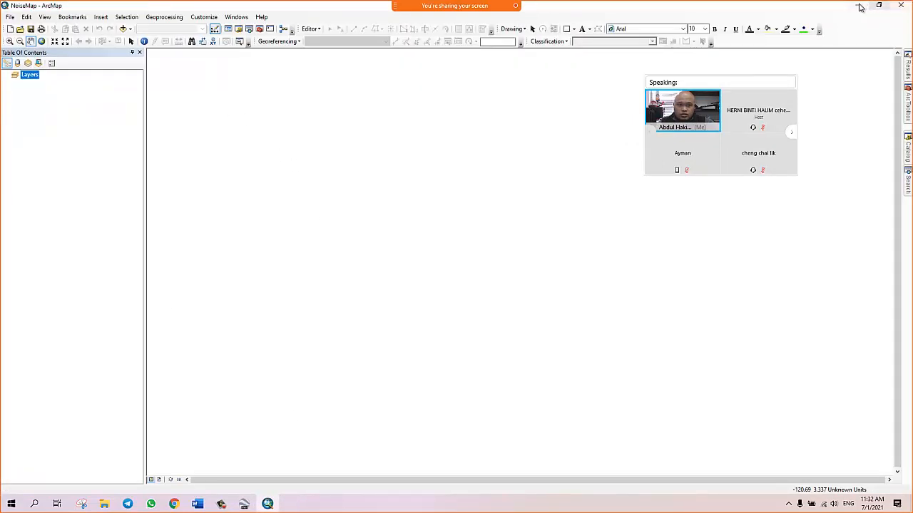
click(860, 6)
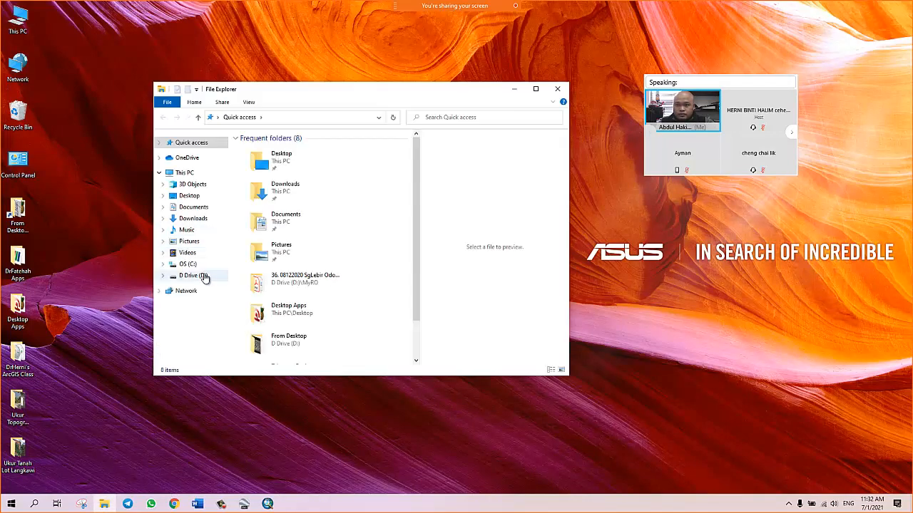
Open the Noise Data for ArcGIS Shortcourse workbook in Excel from the D drive's ArcGIS Noise Workfolder, and reposition its window
click(209, 274)
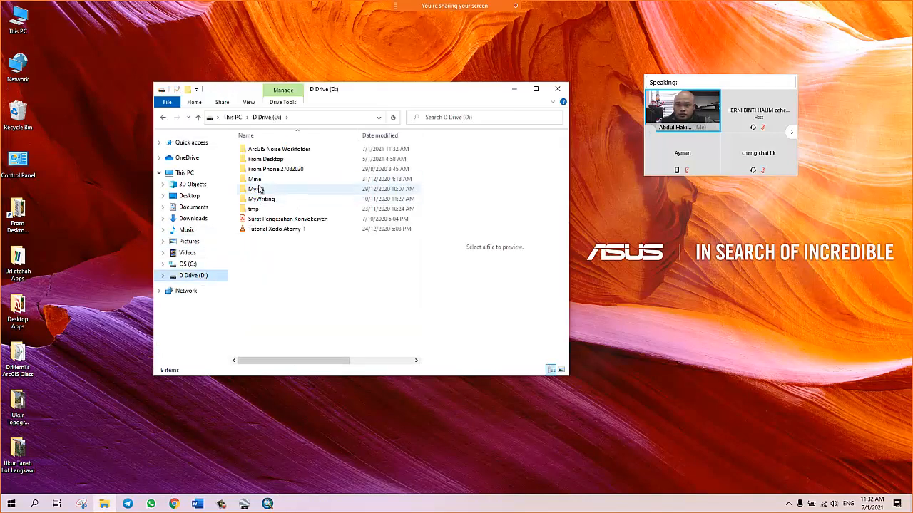
click(258, 189)
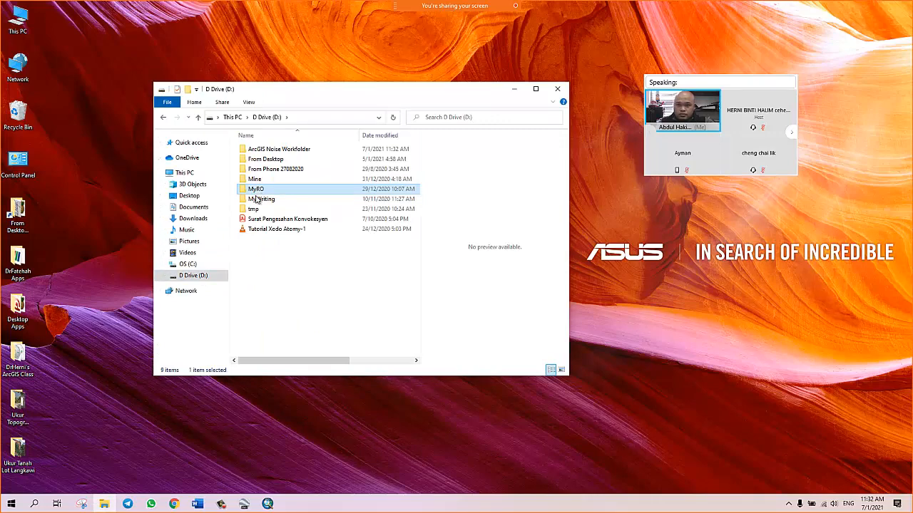
double_click(264, 150)
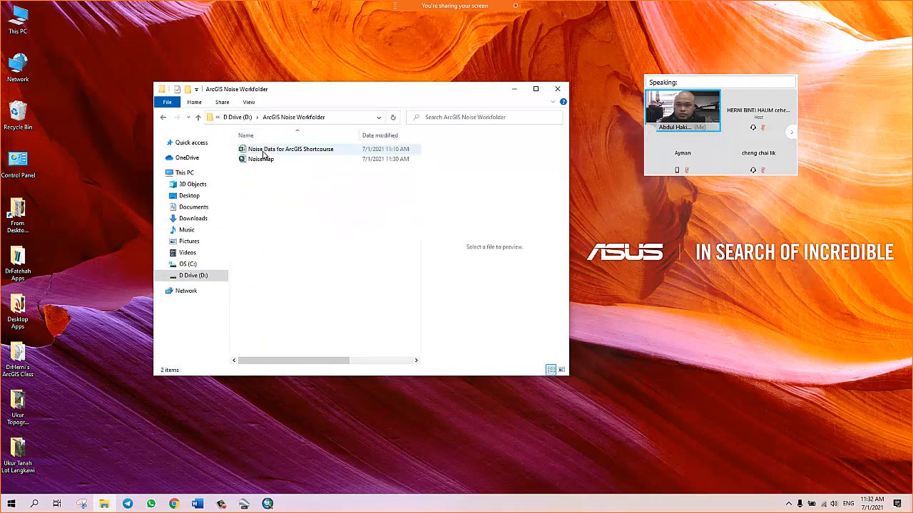
double_click(265, 151)
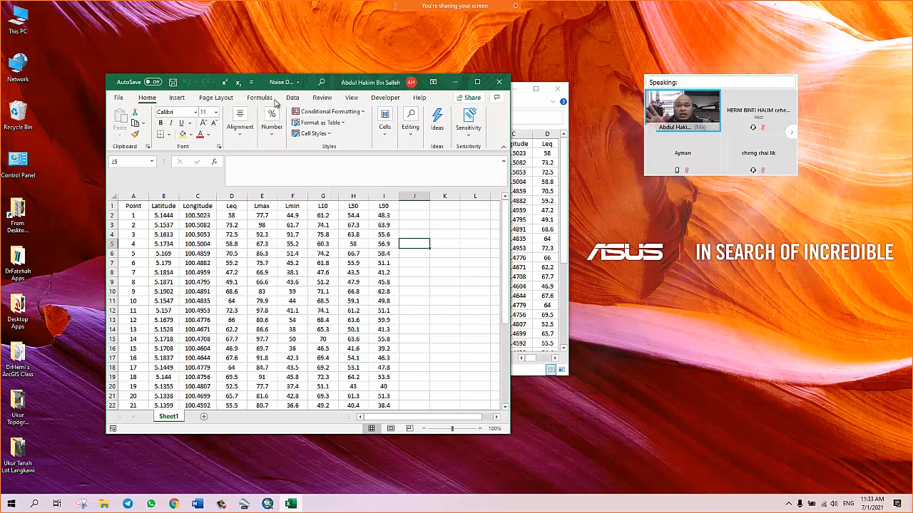
drag(377, 69, 376, 15)
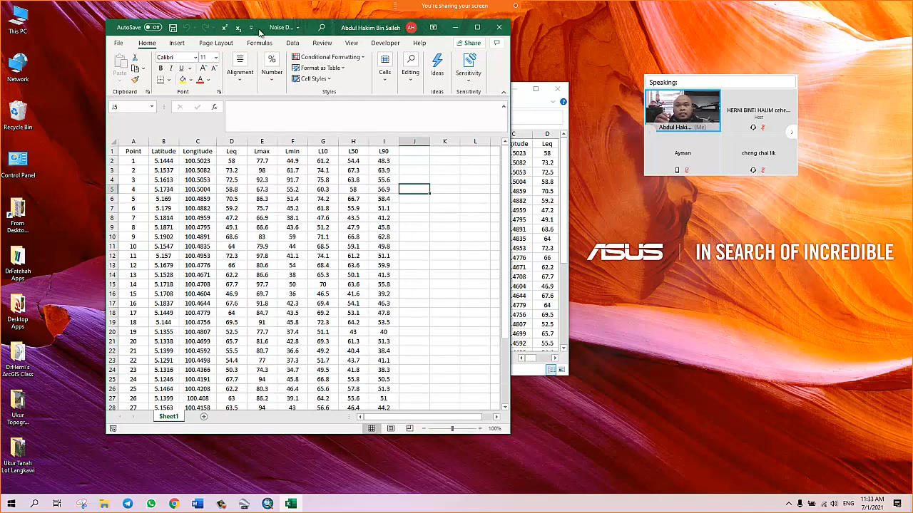
drag(264, 34, 390, 57)
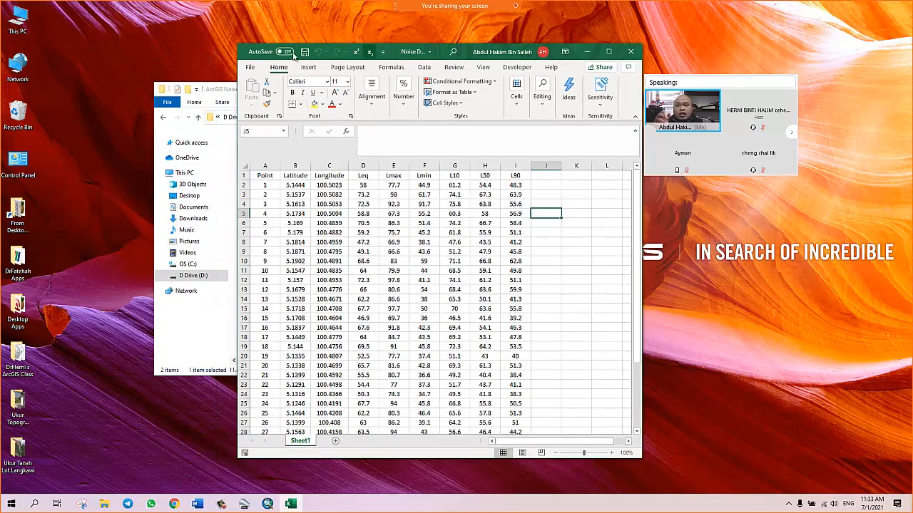
Save a copy as Noise Data for ArcGIS Shortcourse 2 in Excel 97-2003 Workbook (*.xls) format in the same folder, and close Excel
click(251, 68)
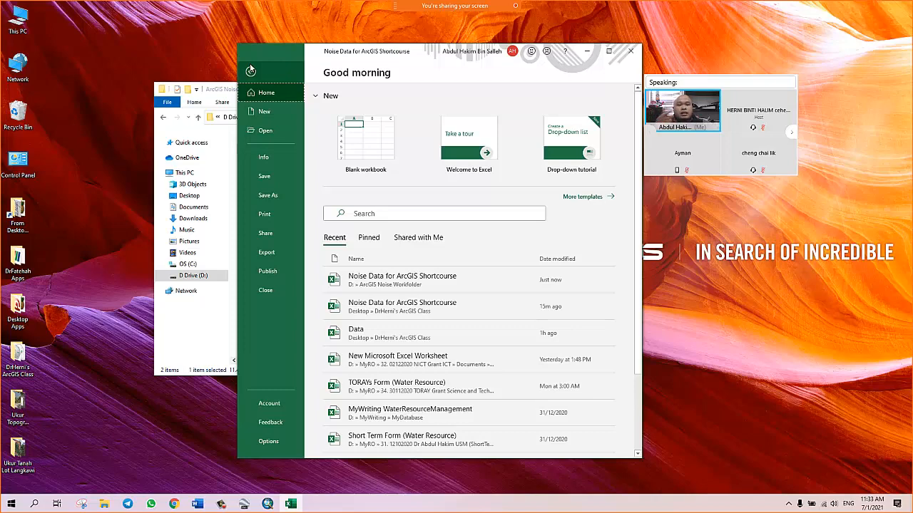
click(281, 196)
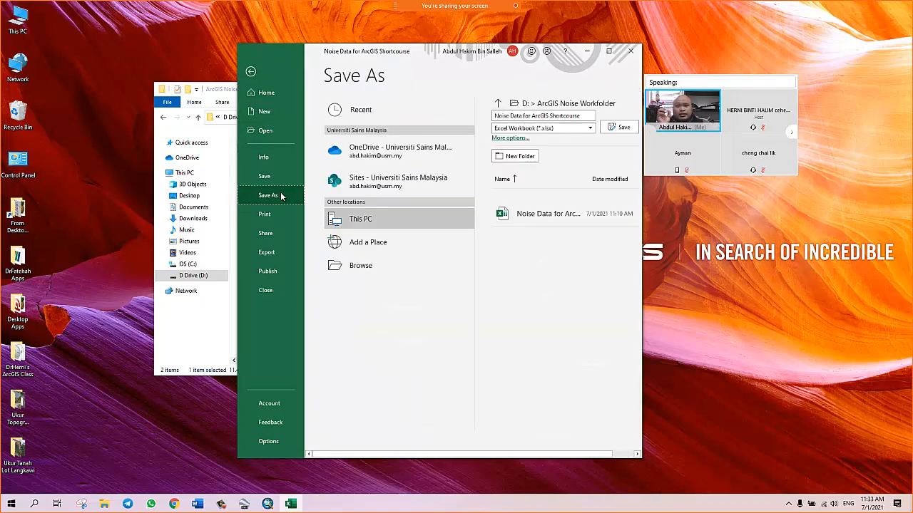
click(551, 130)
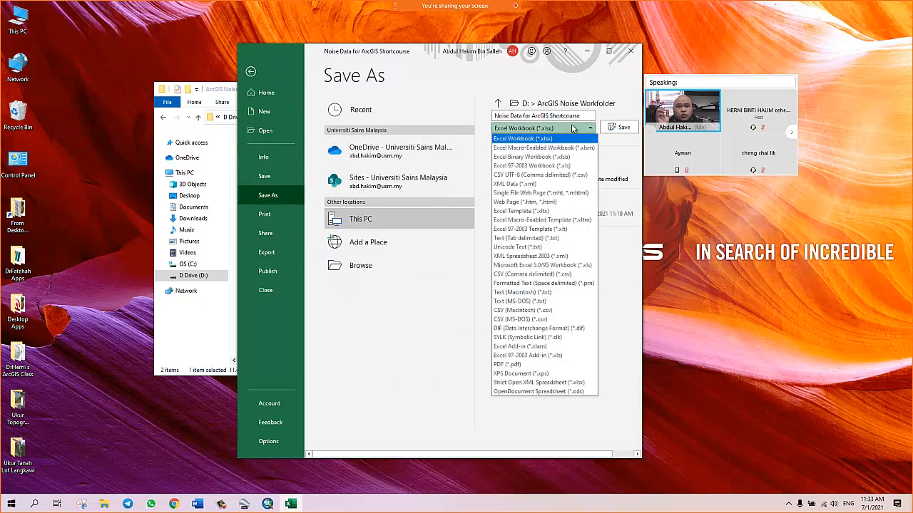
click(575, 167)
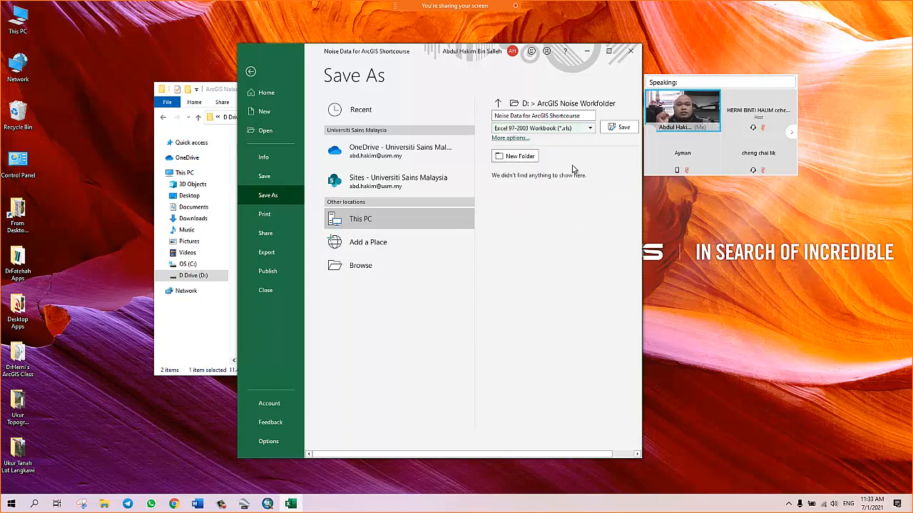
click(582, 115)
click(583, 115)
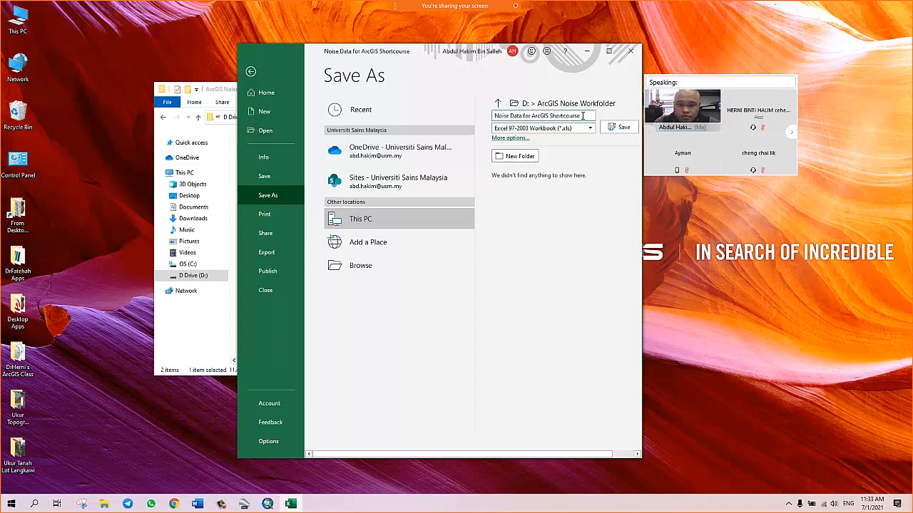
click(623, 127)
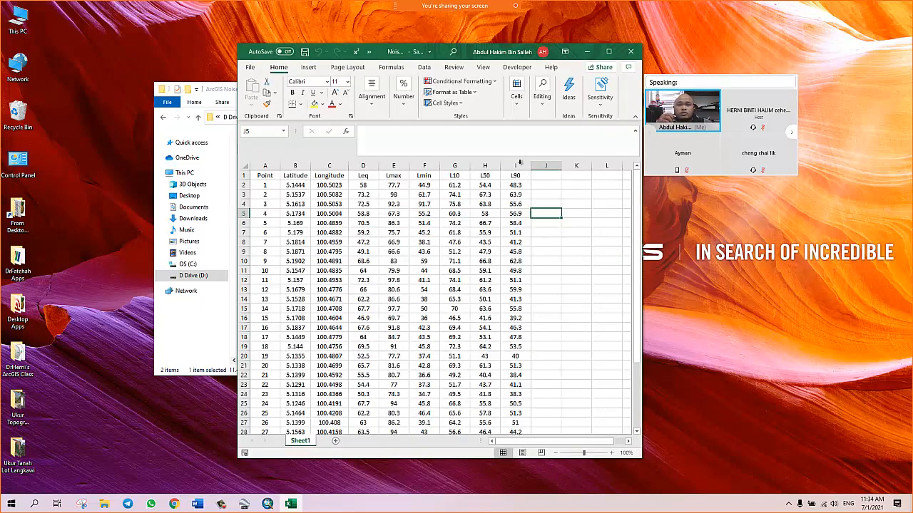
click(631, 49)
Preview both noise data workbooks in the ArcGIS Noise Workfolder and select Noise Data for ArcGIS Shortcourse 2
click(299, 191)
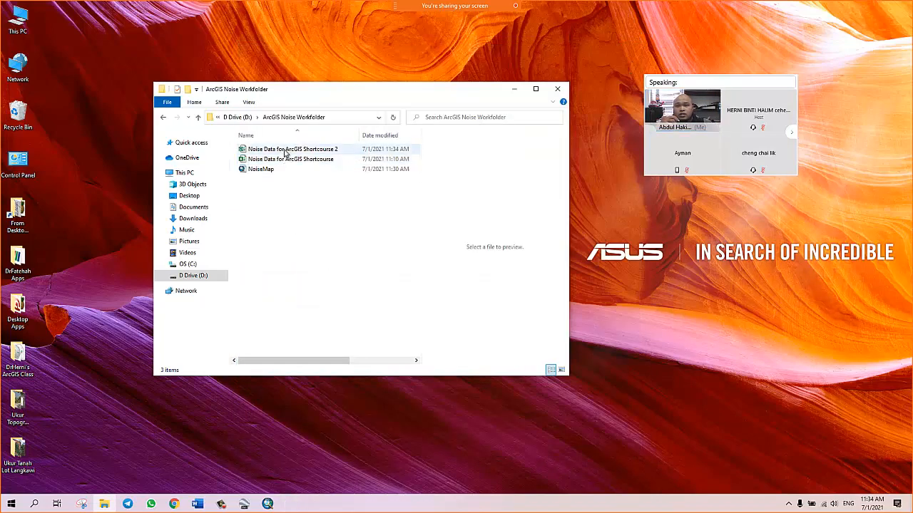
click(285, 151)
click(261, 159)
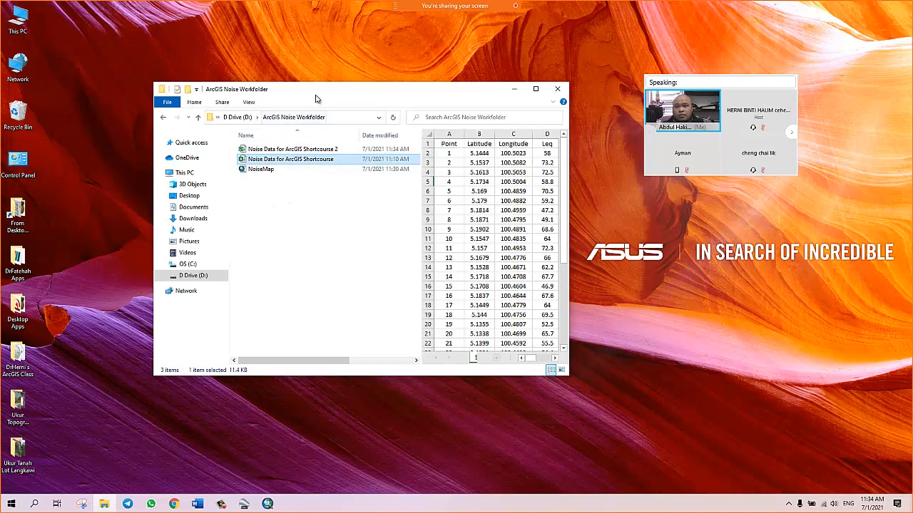
drag(320, 89, 249, 78)
click(221, 137)
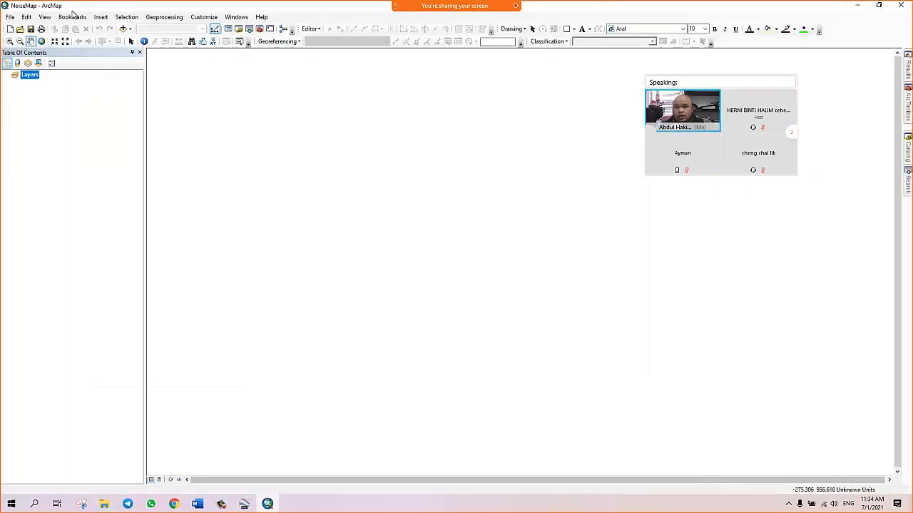
In ArcMap, add the Sheet1$ table from Noise Data for ArcGIS Shortcourse 2.xls in the ArcGIS Noise Workfolder
click(124, 28)
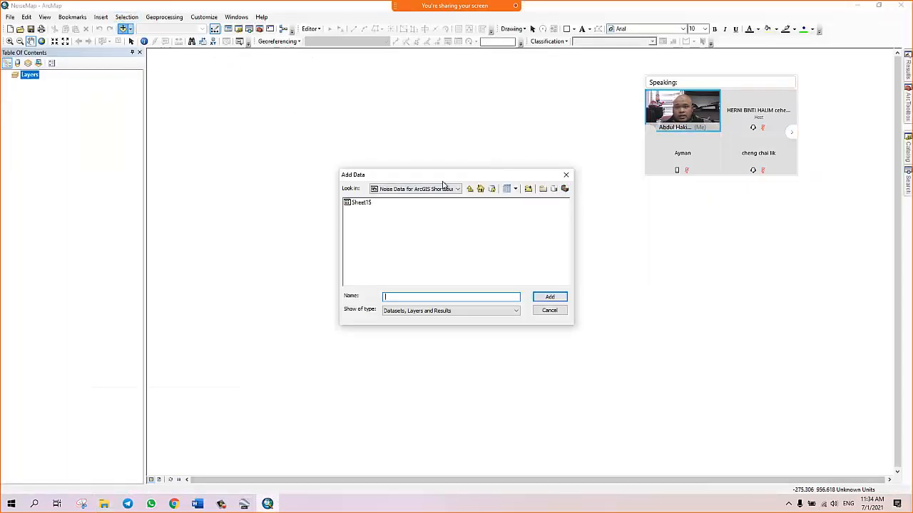
click(469, 188)
click(435, 211)
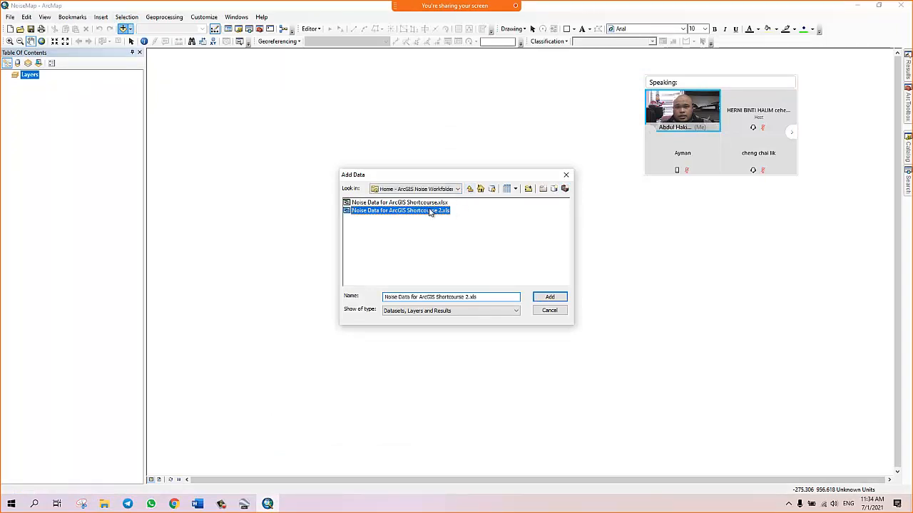
double_click(430, 212)
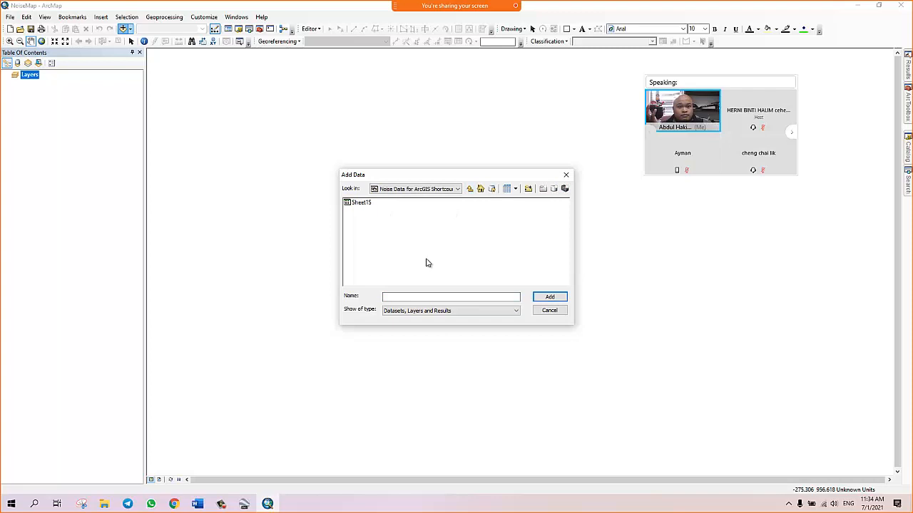
click(362, 205)
click(548, 297)
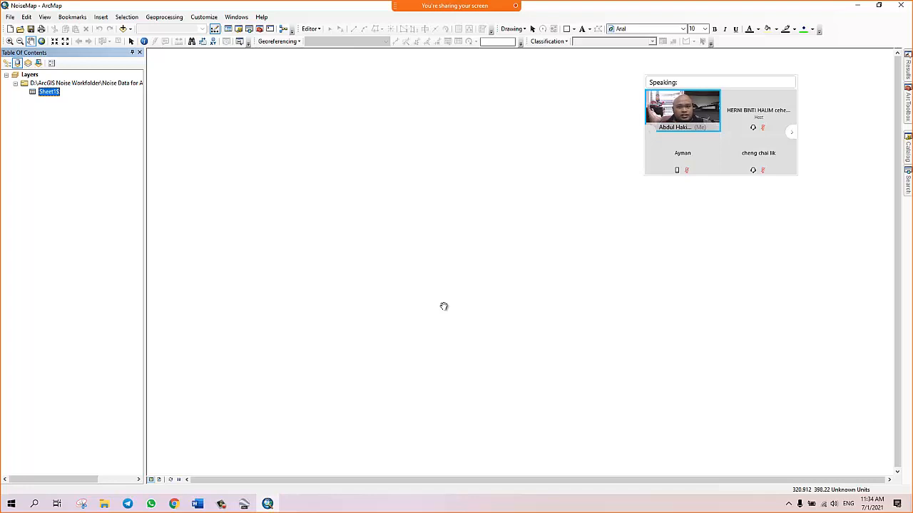
Compare the drawing order and source lists in the table of contents, and open Display XY Data for the Sheet1$ table
click(6, 64)
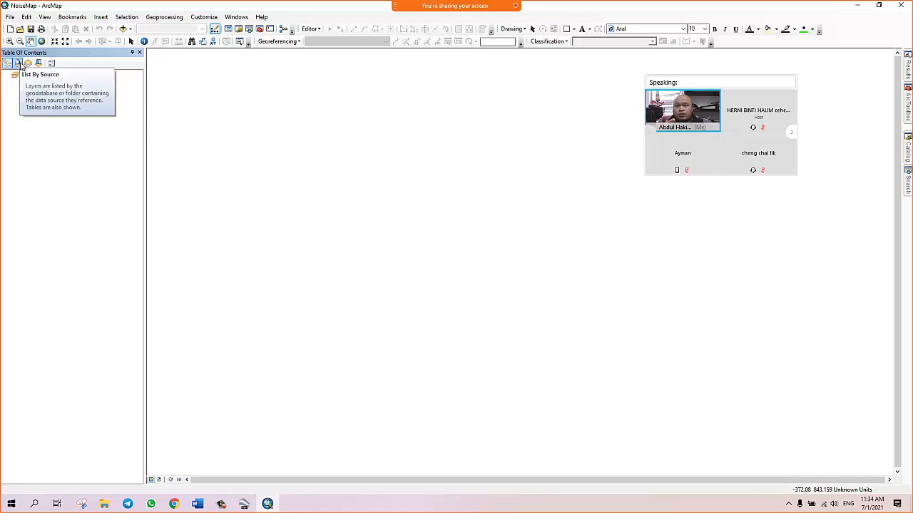
click(20, 66)
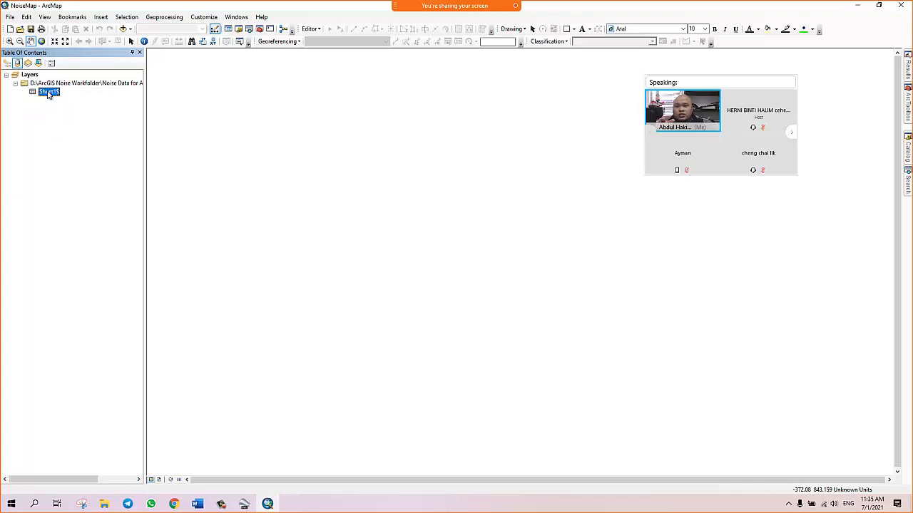
right_click(49, 95)
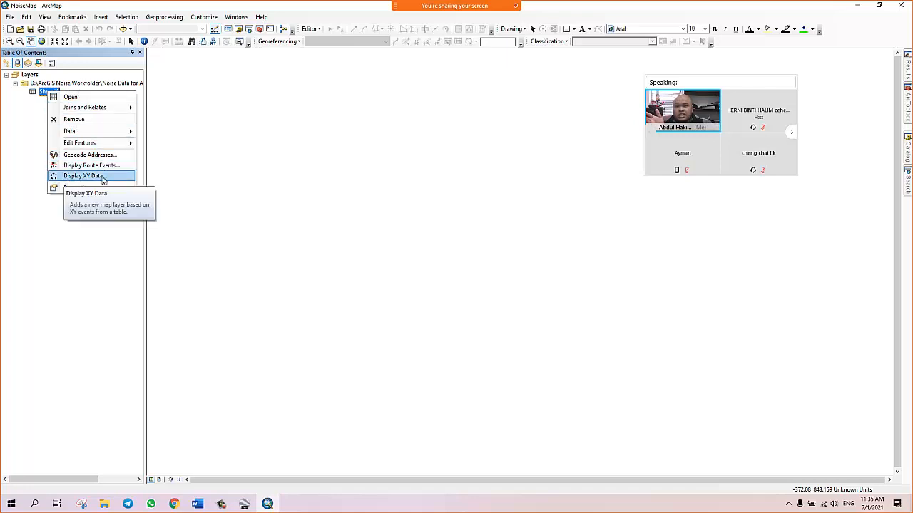
click(107, 176)
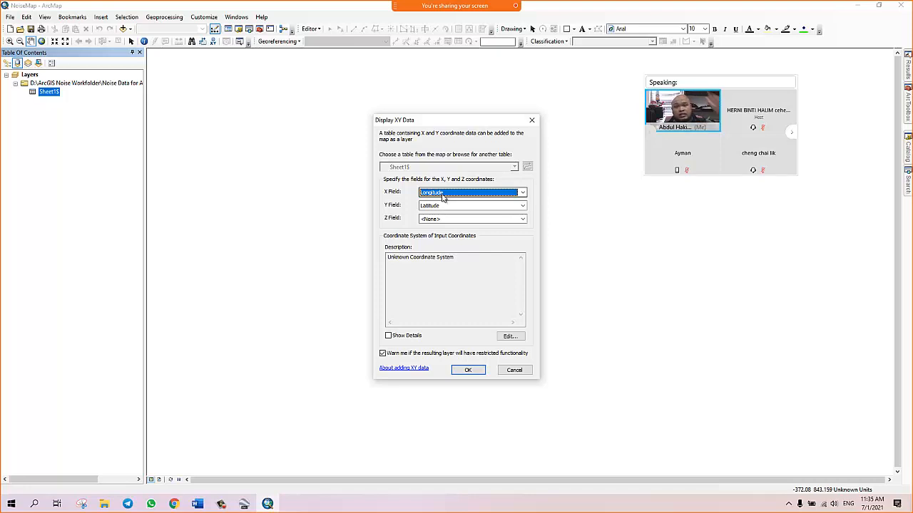
Switch to File Explorer and view the 5. Earth Lat Long image from the ArcGIS class folder on the Desktop
click(103, 504)
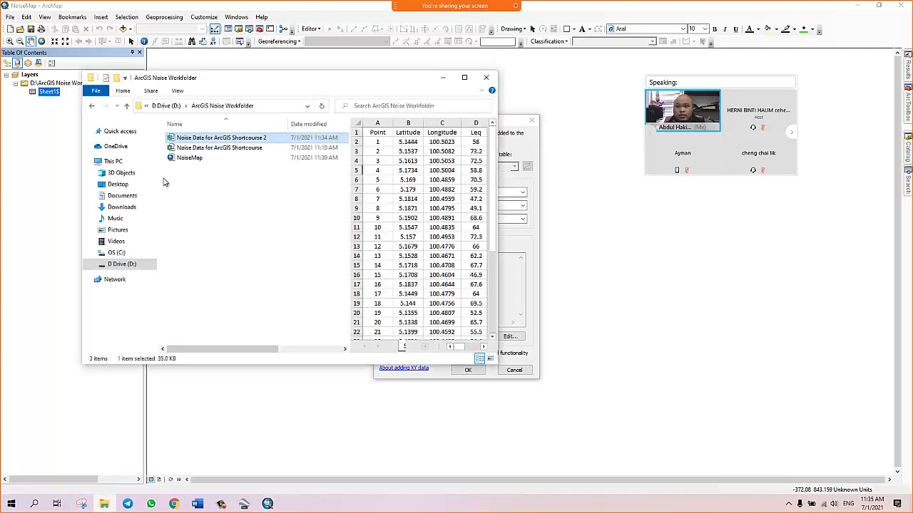
click(114, 161)
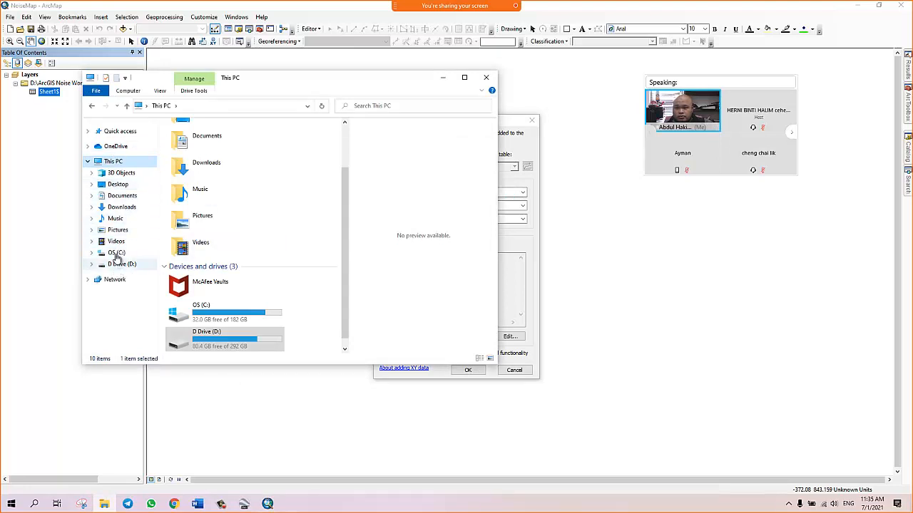
click(118, 184)
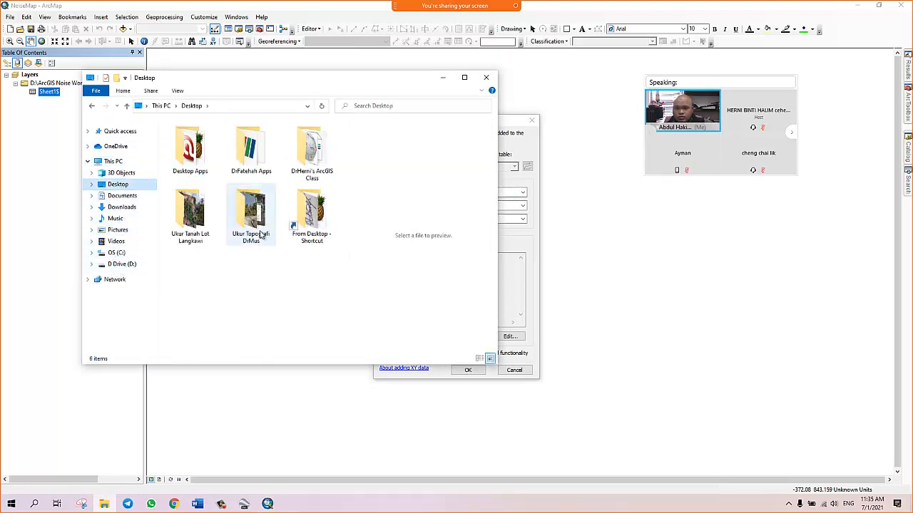
double_click(303, 157)
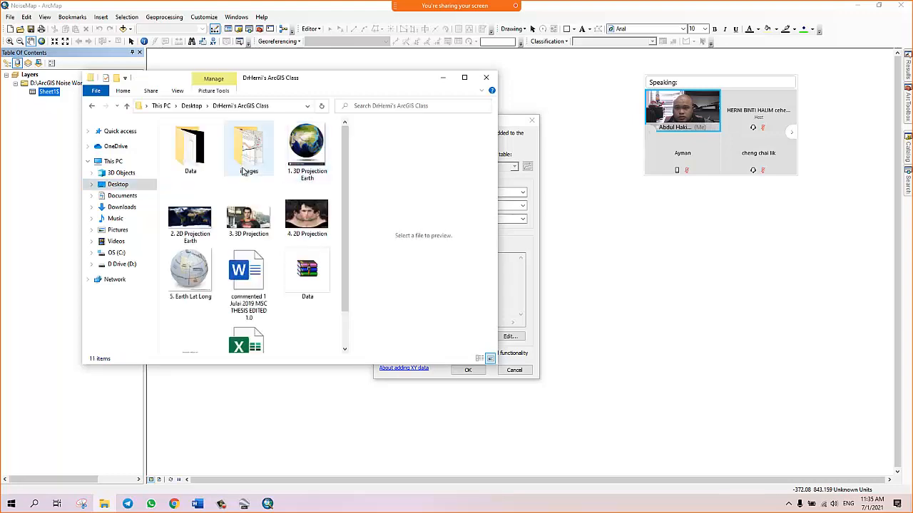
click(191, 268)
double_click(191, 269)
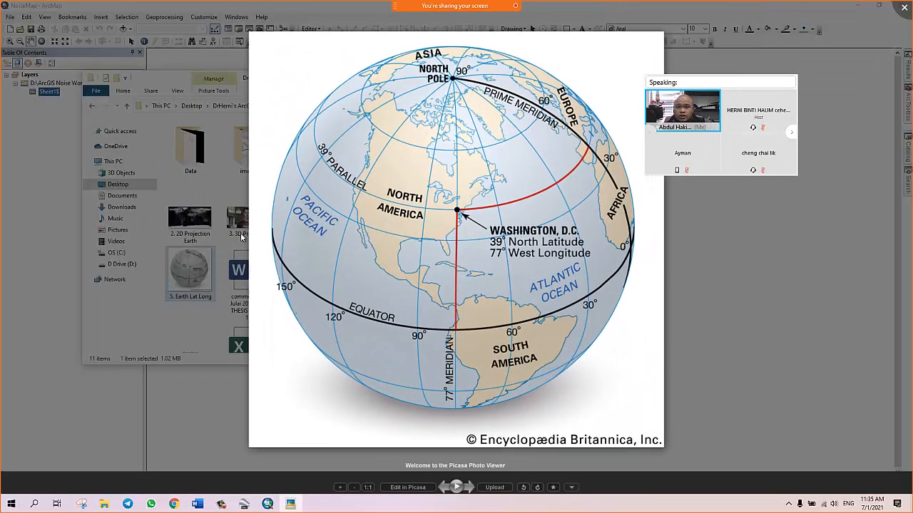
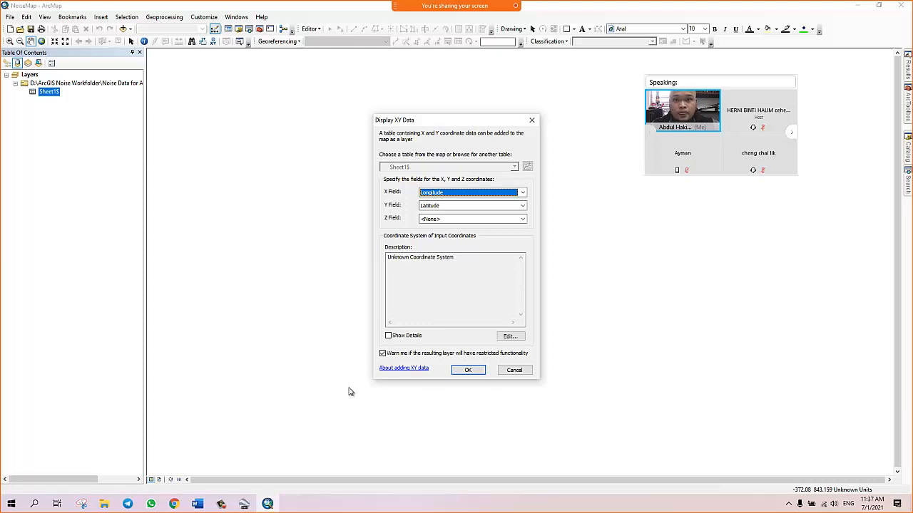
click(509, 336)
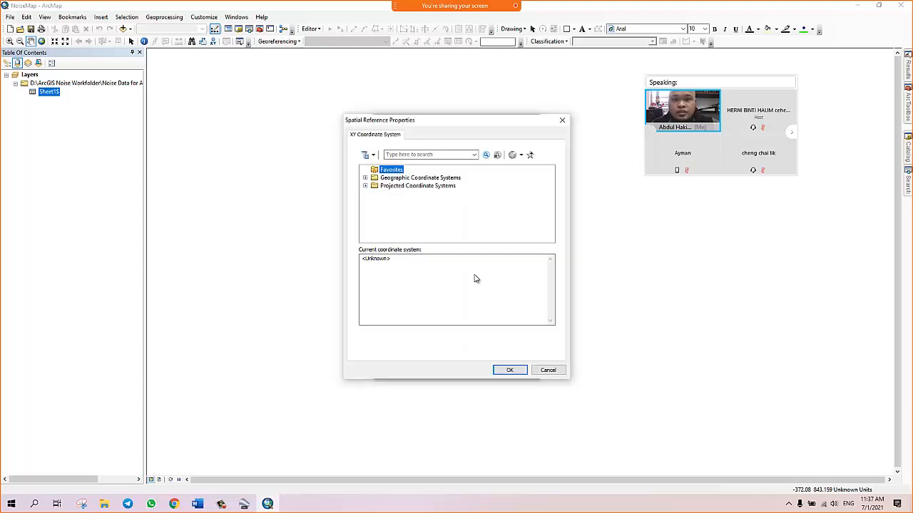
drag(421, 124, 222, 122)
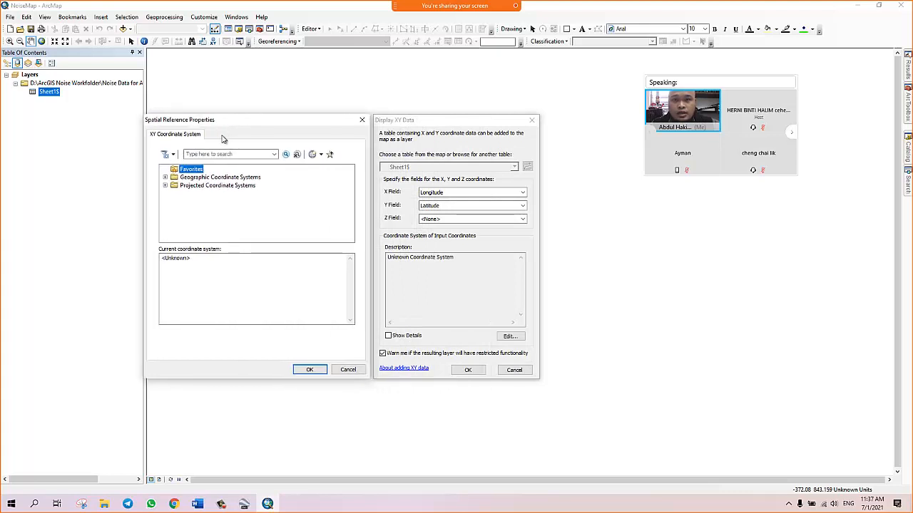
click(165, 177)
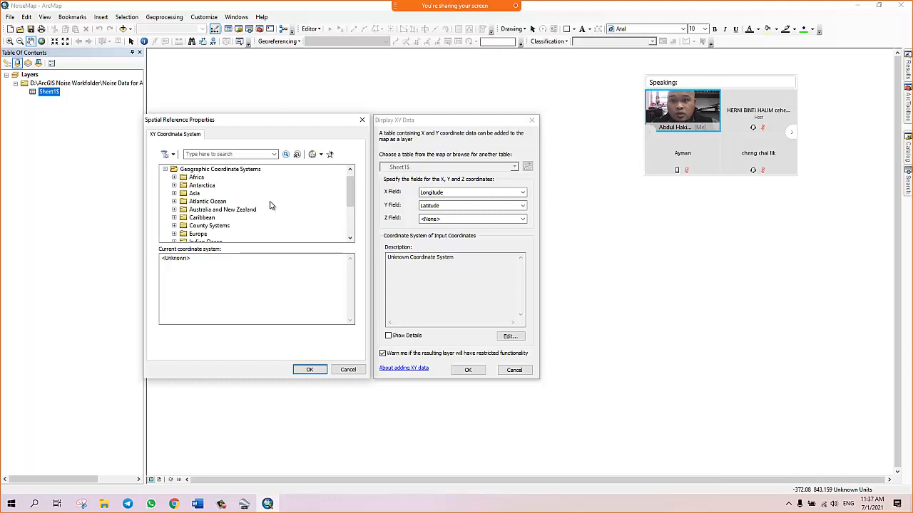
click(165, 169)
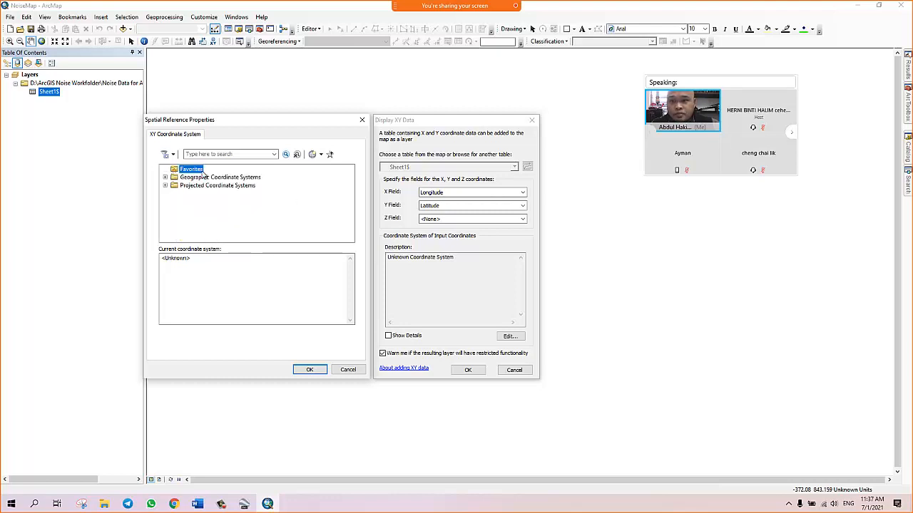
click(362, 120)
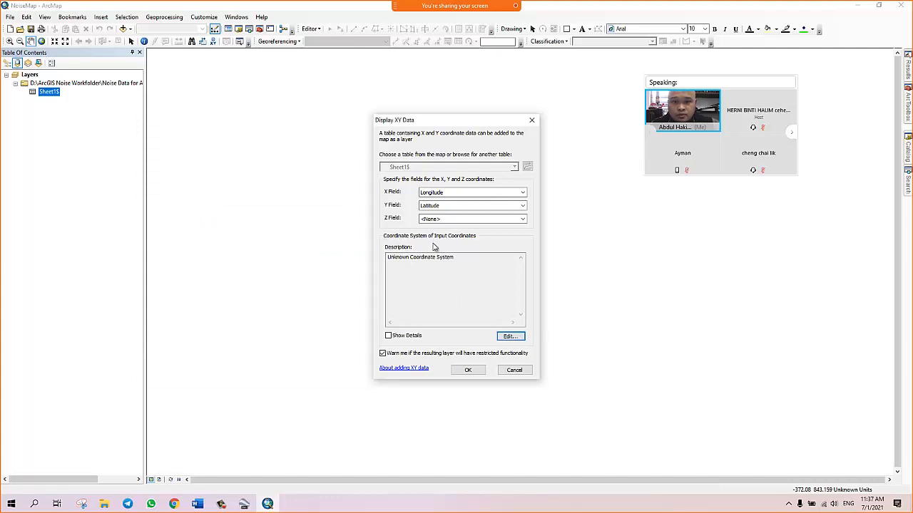
Open the spatial reference properties for the input coordinates of the Sheet1$ XY data
click(510, 336)
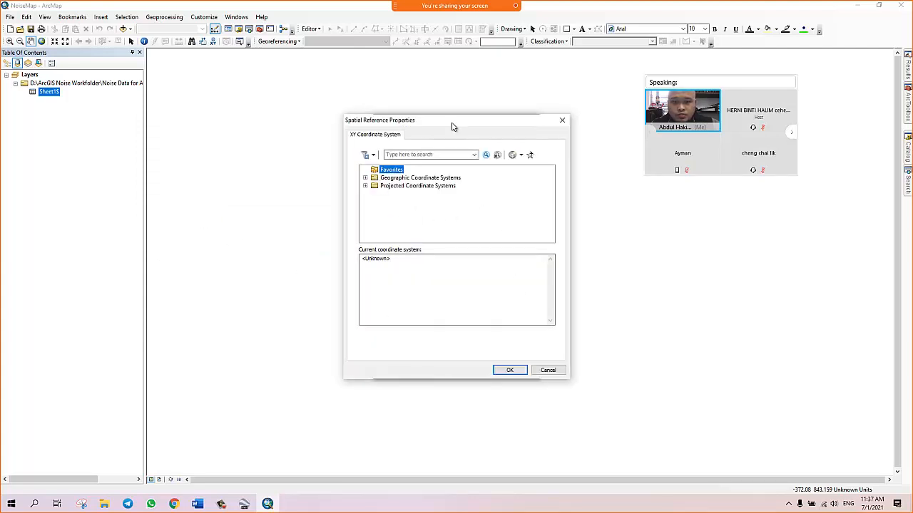
drag(452, 130, 487, 229)
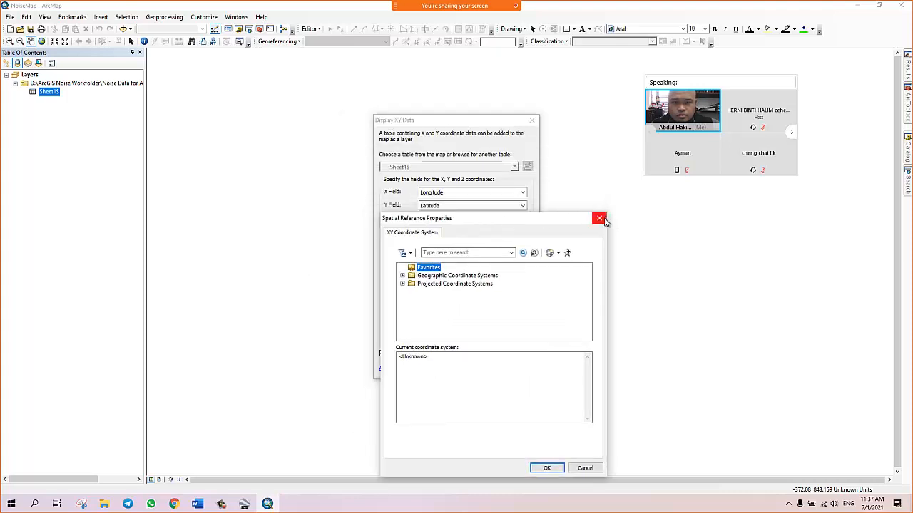
click(600, 219)
click(507, 335)
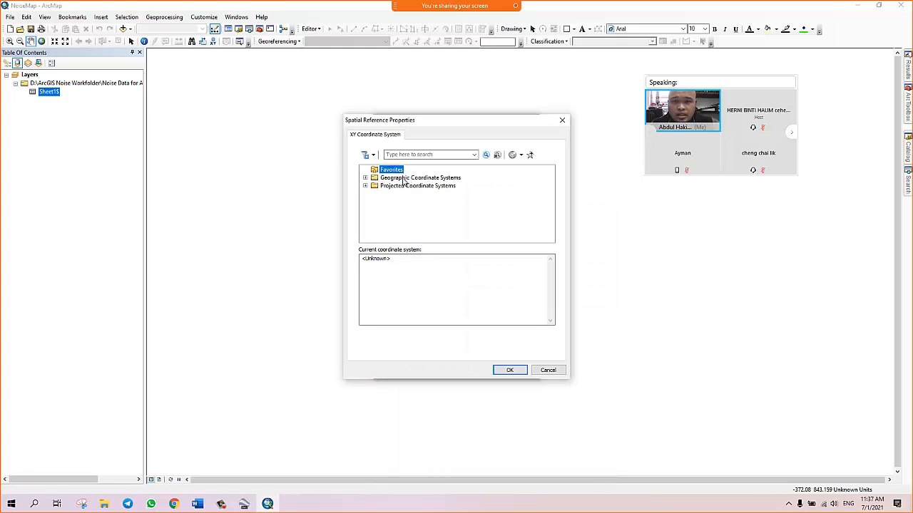
Set the coordinate system of the input XY data to WGS 1984 from the World group of Geographic Coordinate Systems
click(390, 179)
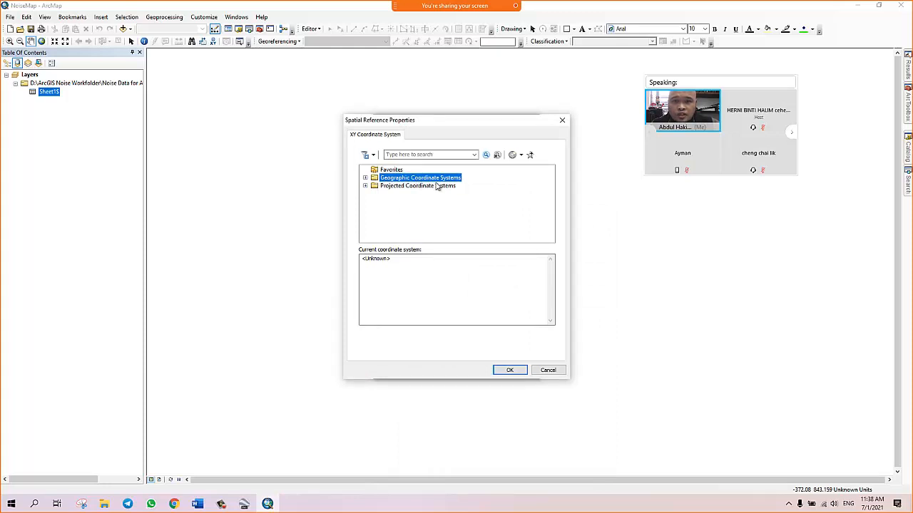
click(365, 179)
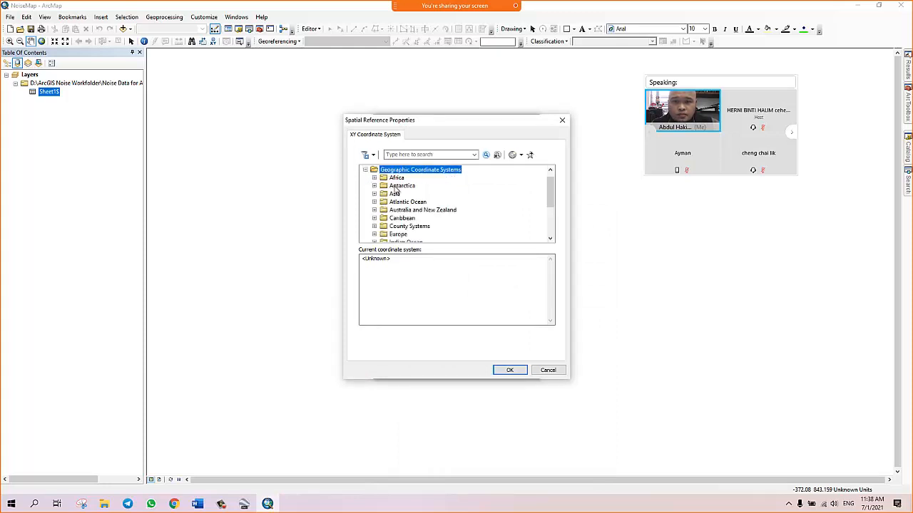
scroll(439, 191, down, 3)
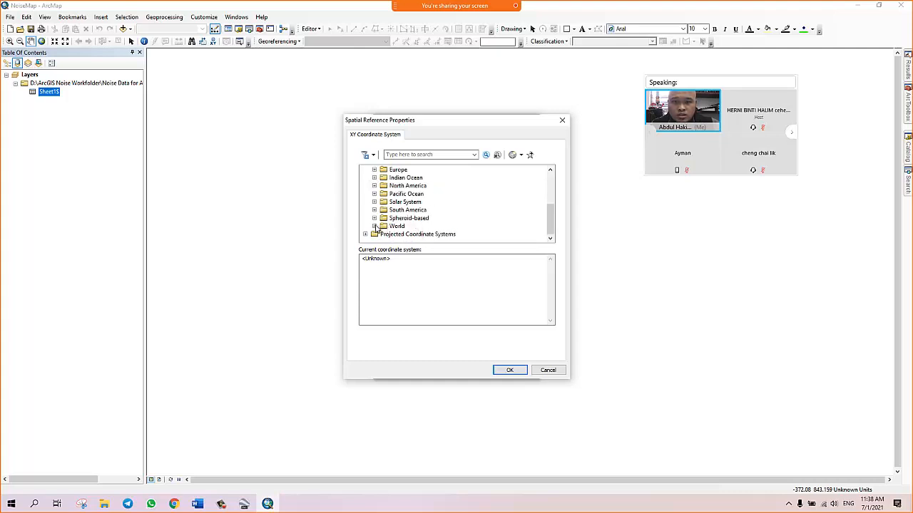
click(375, 226)
scroll(448, 196, down, 2)
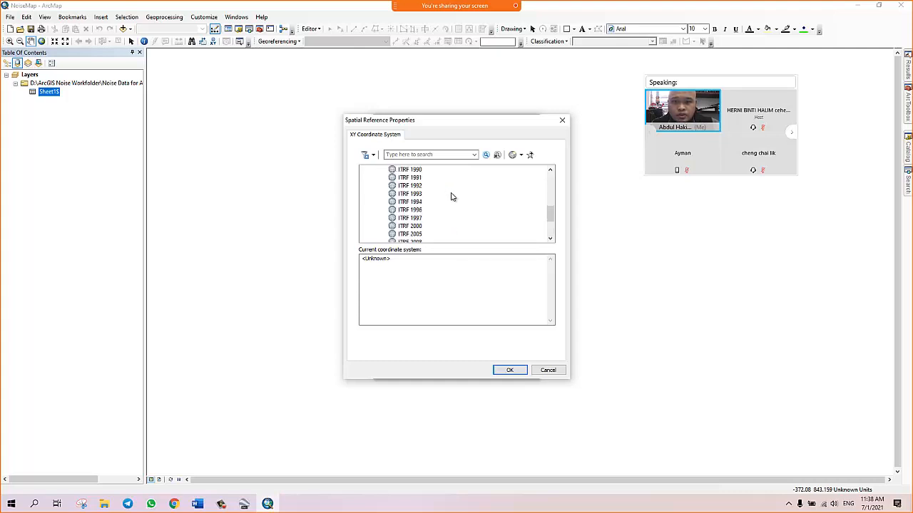
scroll(450, 197, down, 1)
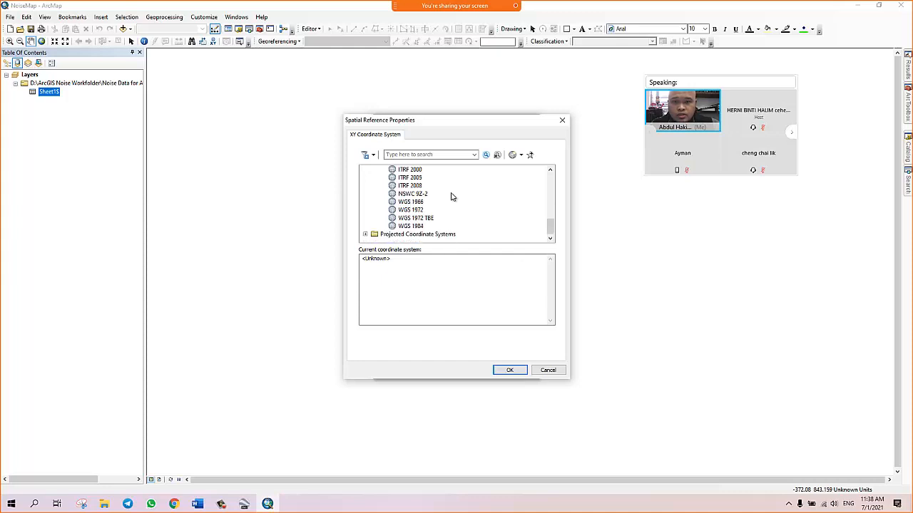
click(410, 226)
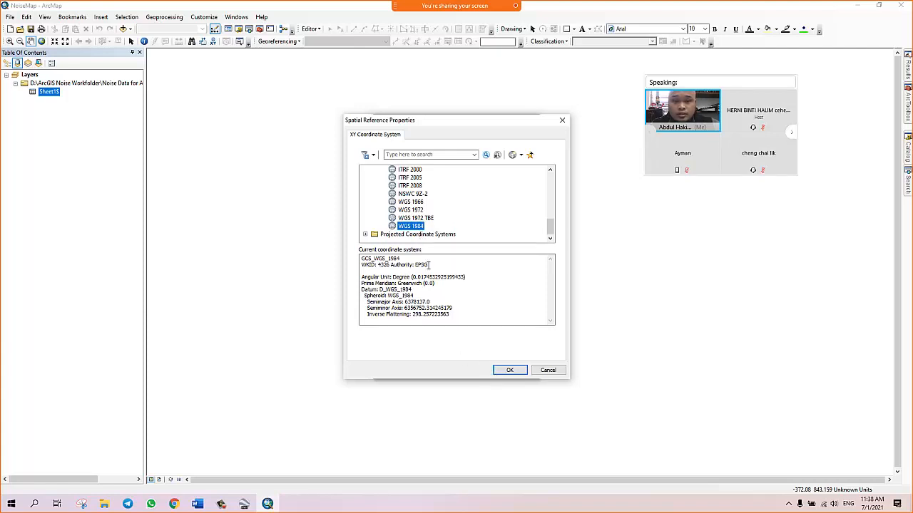
click(504, 371)
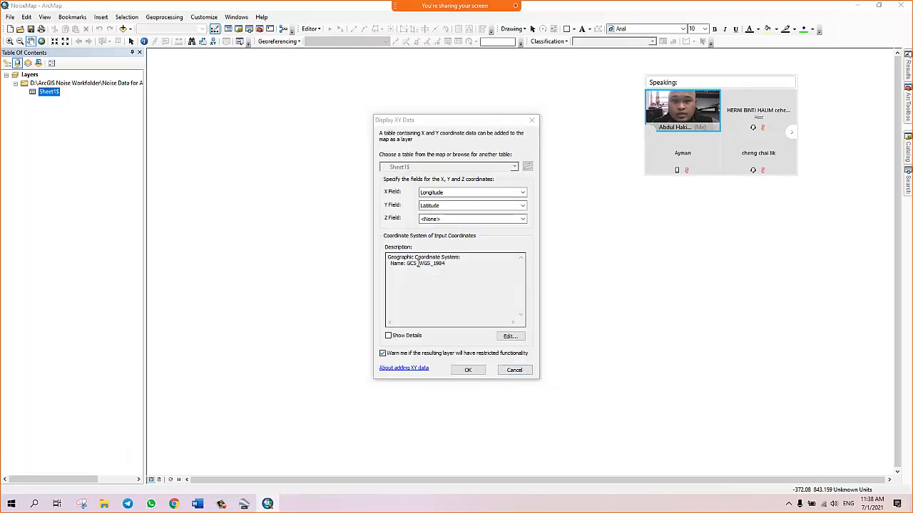
Add the Sheet1$ coordinates to the map as a point event layer and look over the plotted points
click(468, 370)
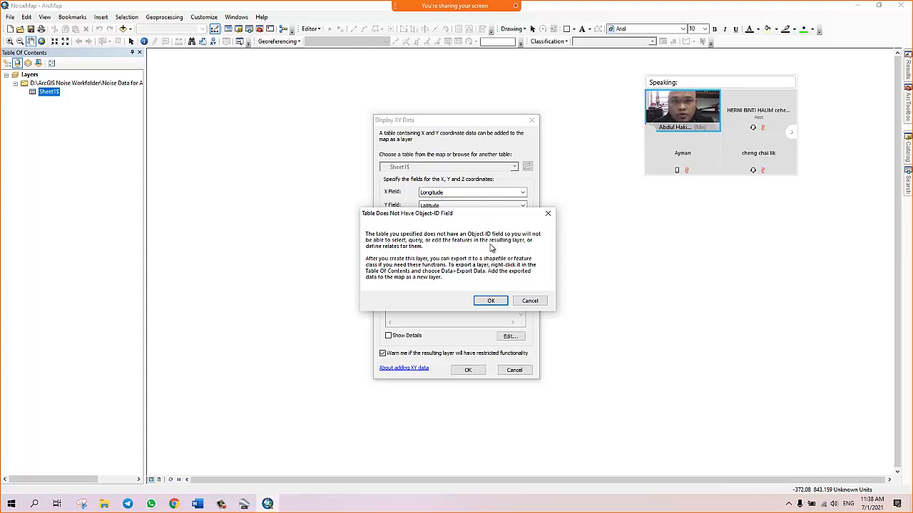
click(491, 300)
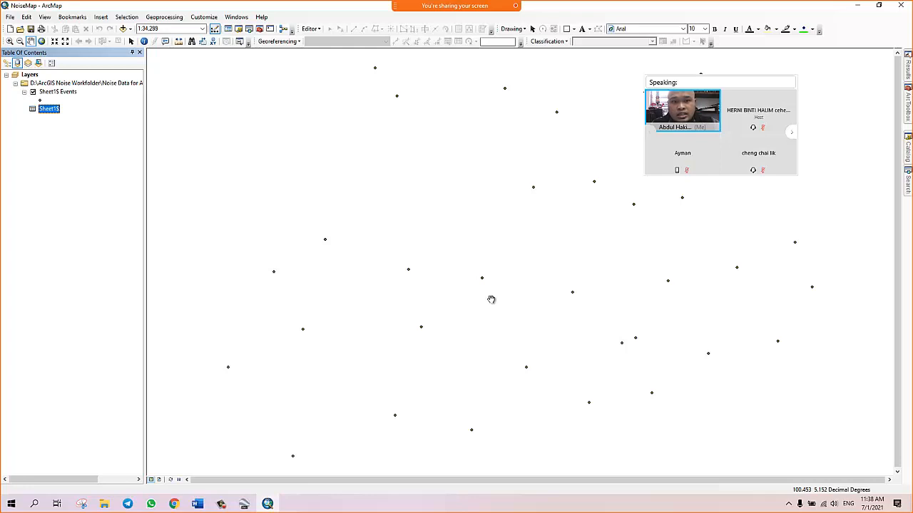
scroll(490, 301, up, 1)
scroll(490, 301, up, 1)
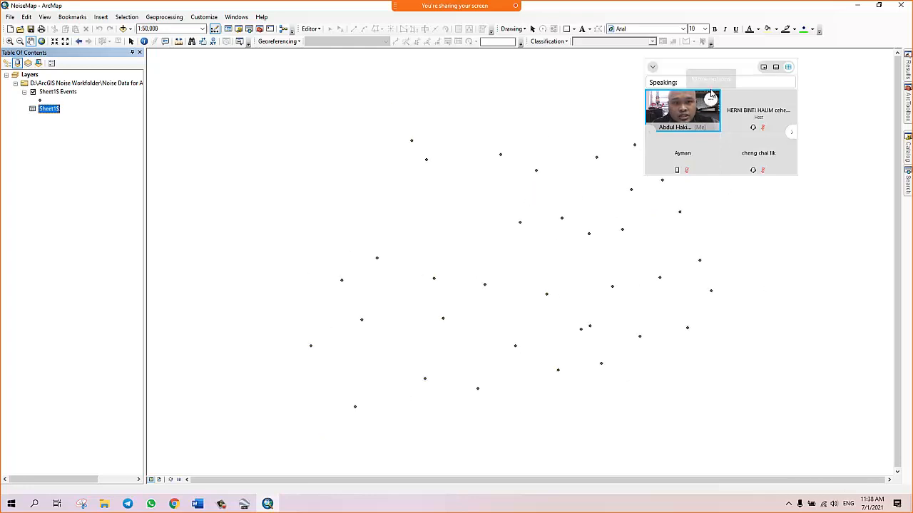
drag(711, 93, 821, 38)
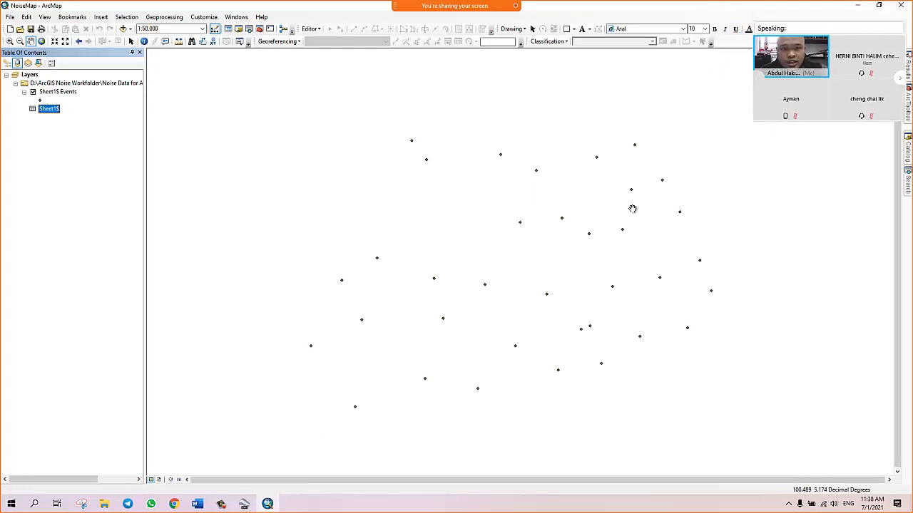
drag(572, 207, 551, 142)
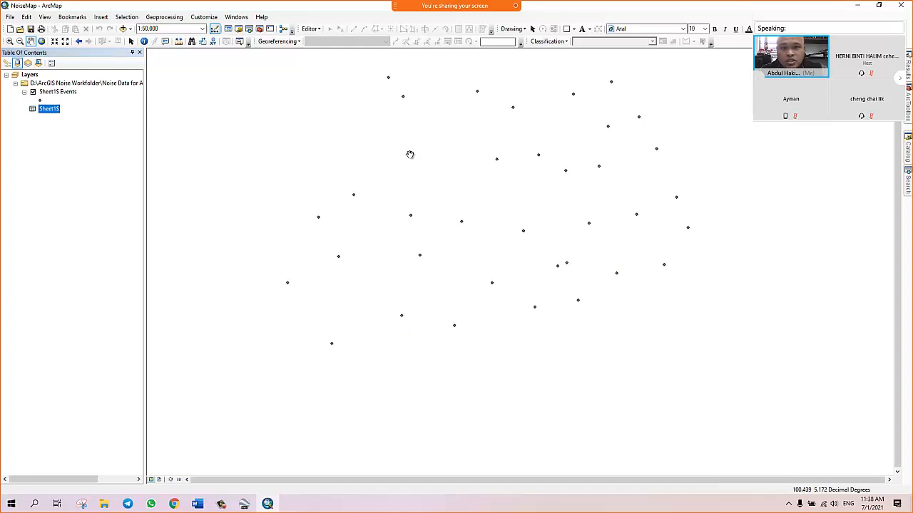
drag(410, 154, 410, 190)
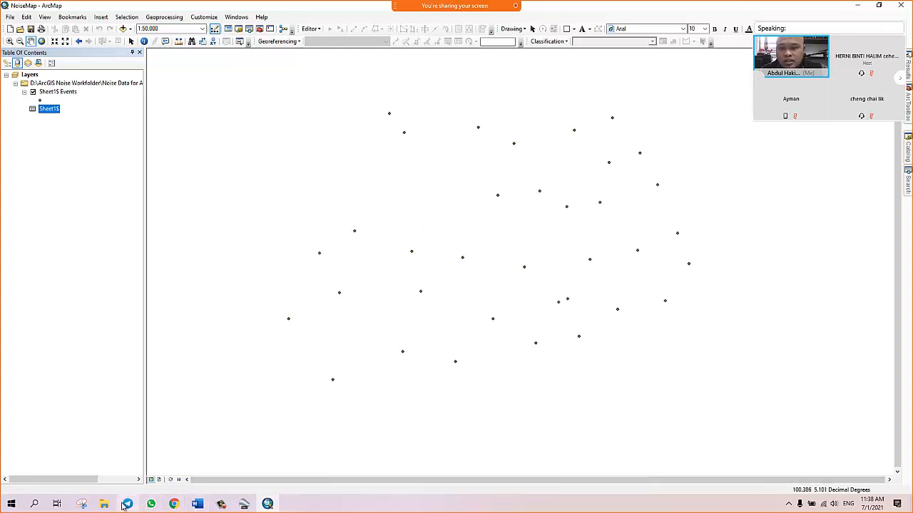
List the layers by drawing order and examine the attribute table of the Sheet1$ Events layer, including the record of point 1
click(7, 63)
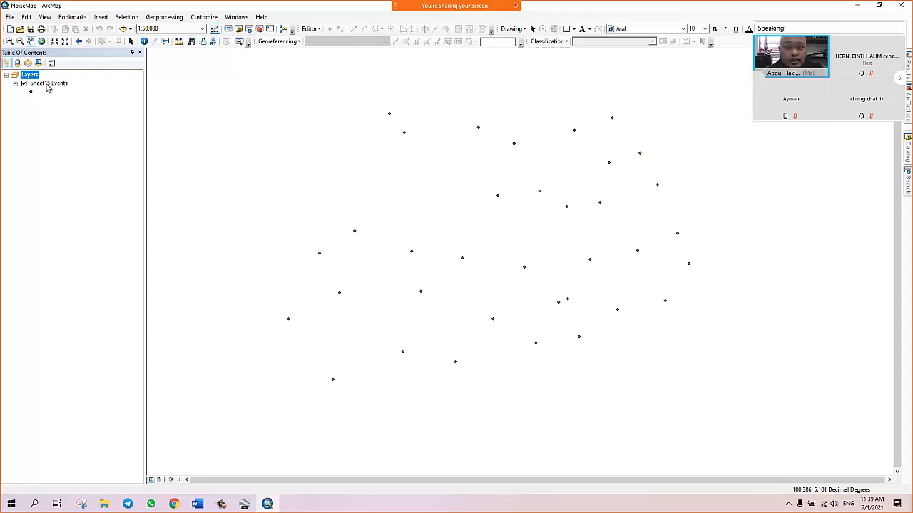
right_click(48, 85)
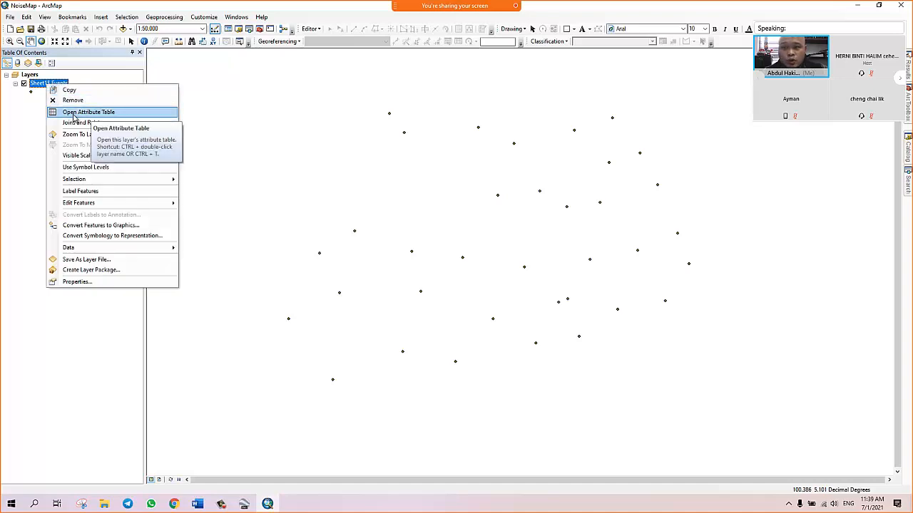
click(89, 112)
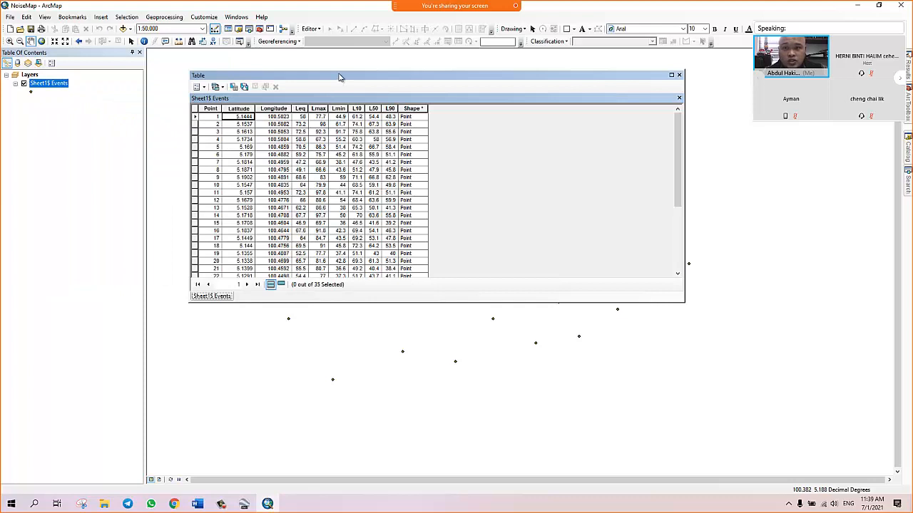
drag(340, 70, 343, 47)
drag(361, 302, 332, 419)
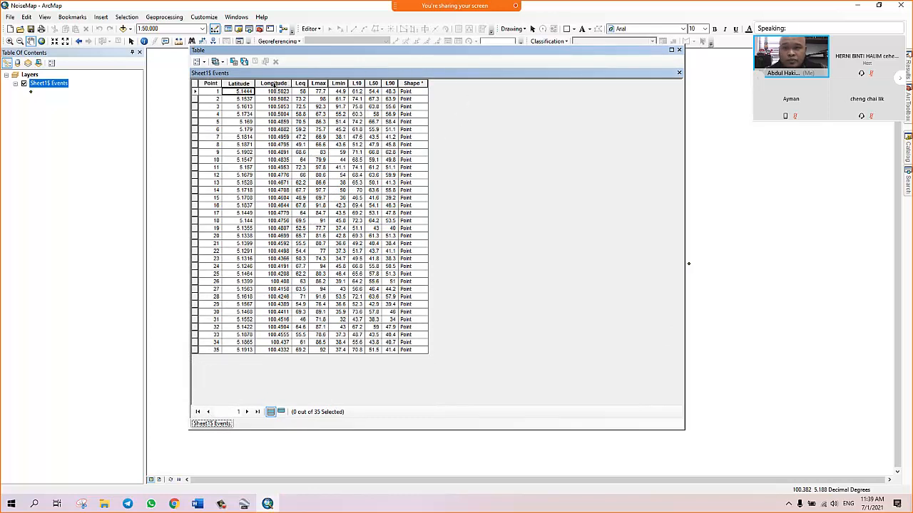
click(197, 92)
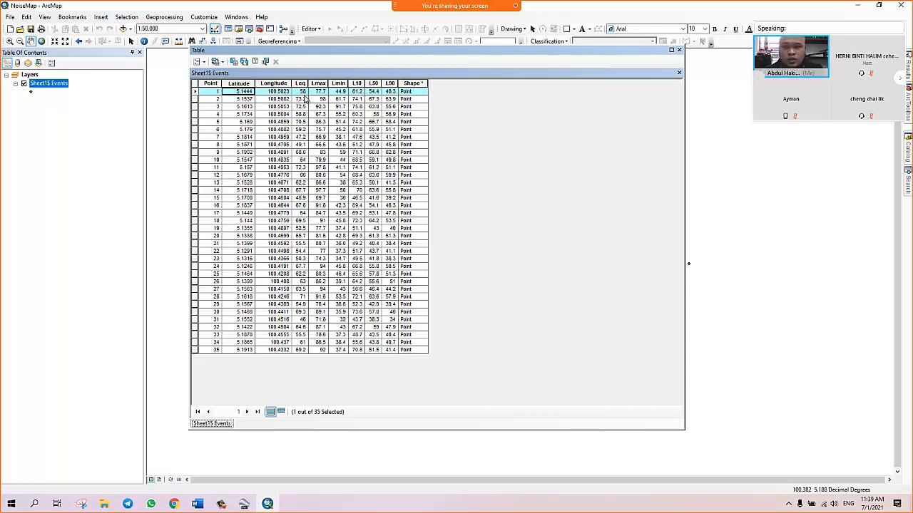
click(679, 50)
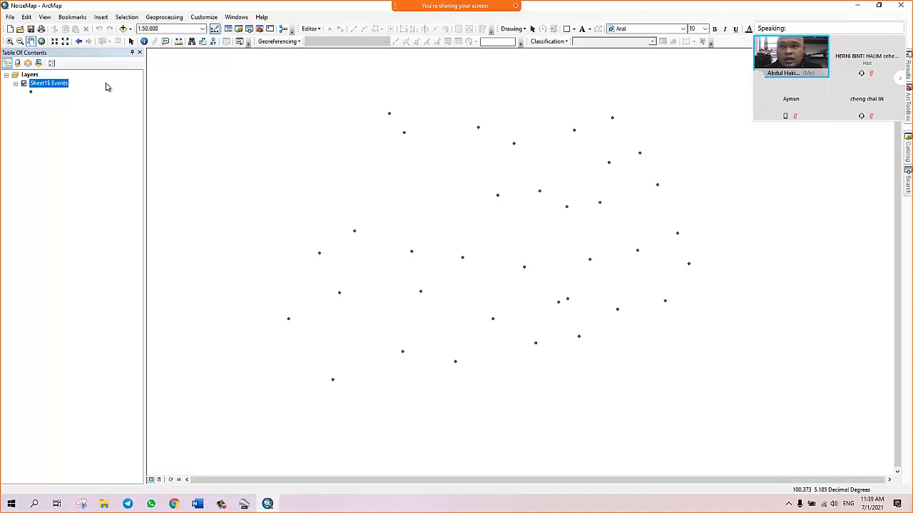
Start exporting all features of Sheet1$ Events with the source data's coordinate system, choosing D:\ArcGIS Noise Workfolder as the output location
right_click(42, 86)
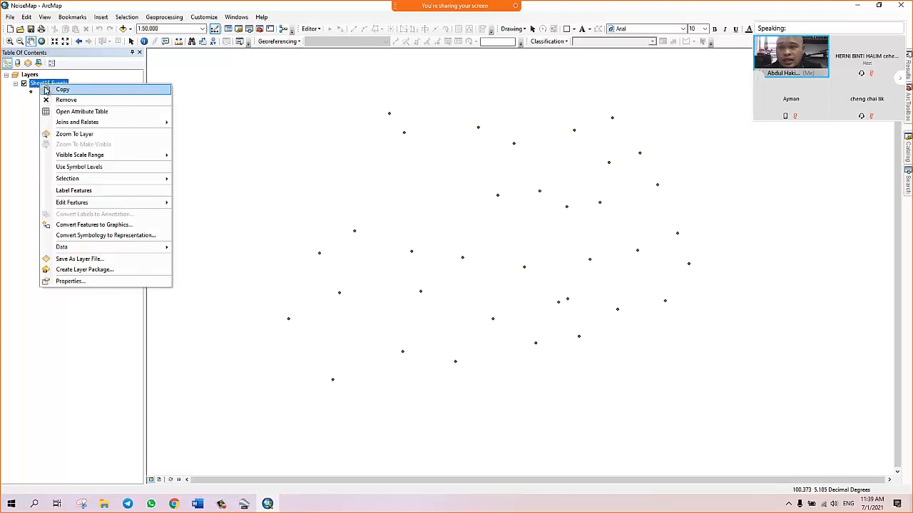
mouse_move(107, 249)
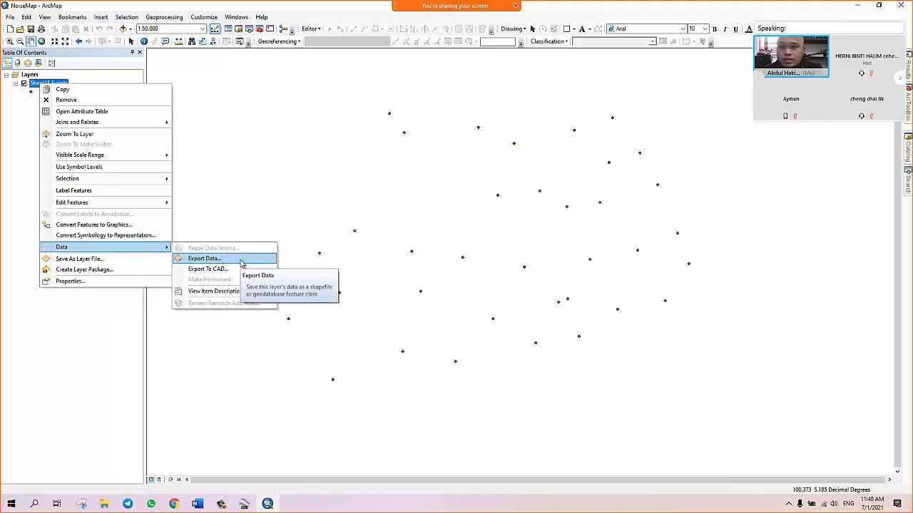
click(214, 258)
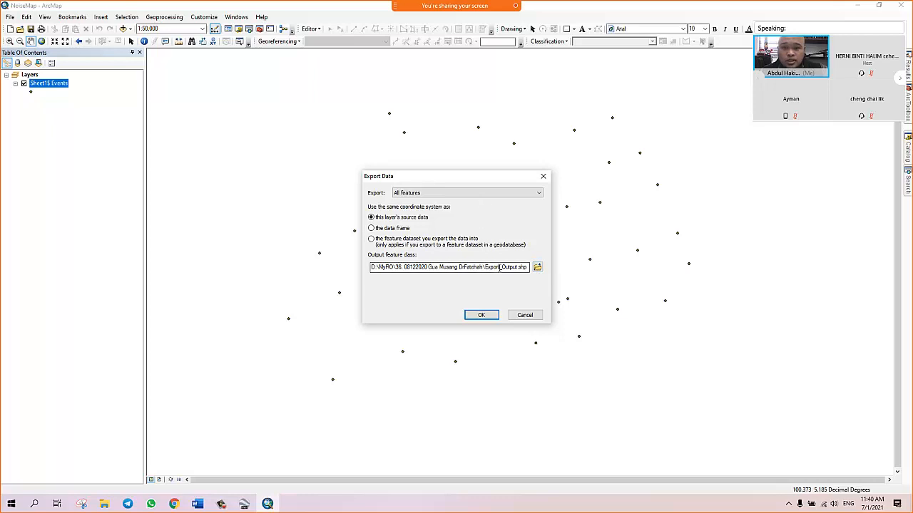
double_click(524, 267)
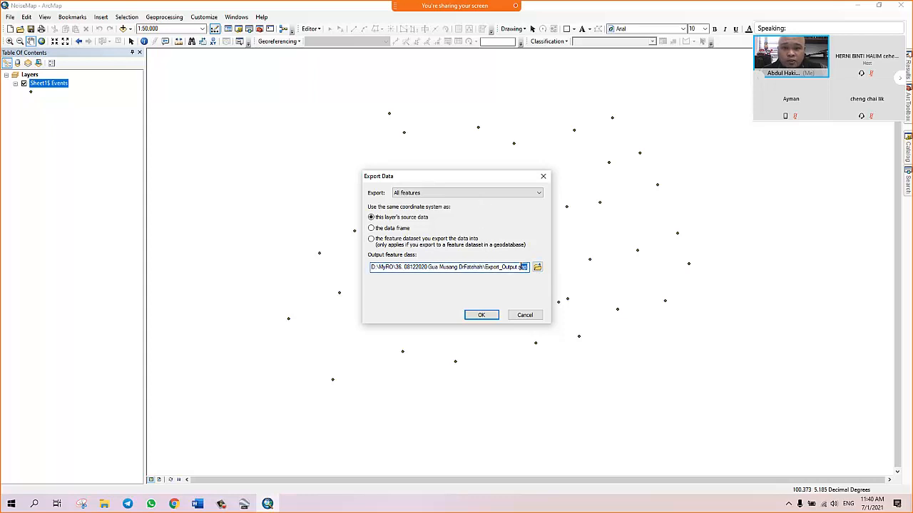
click(537, 268)
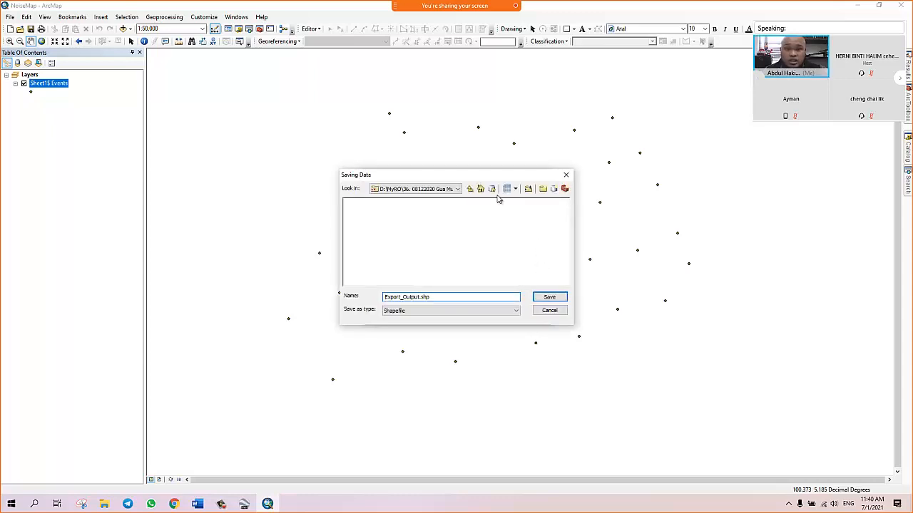
click(457, 190)
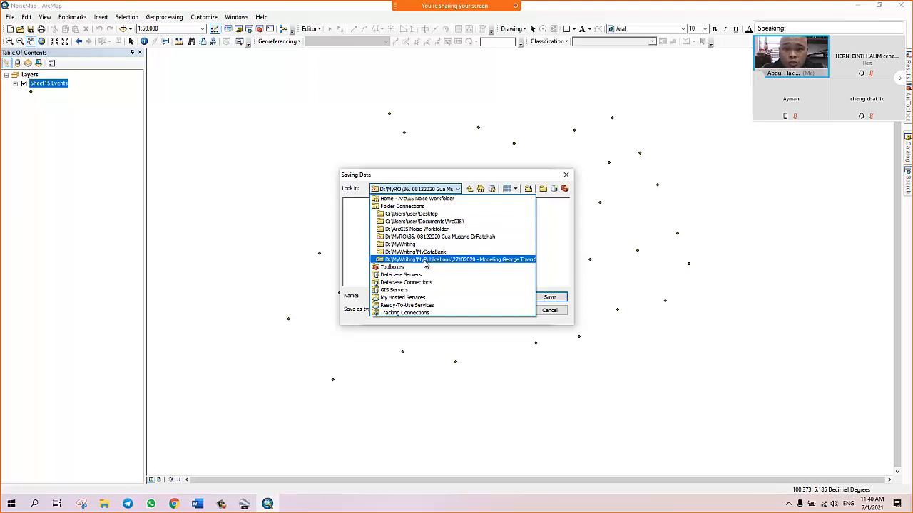
click(425, 228)
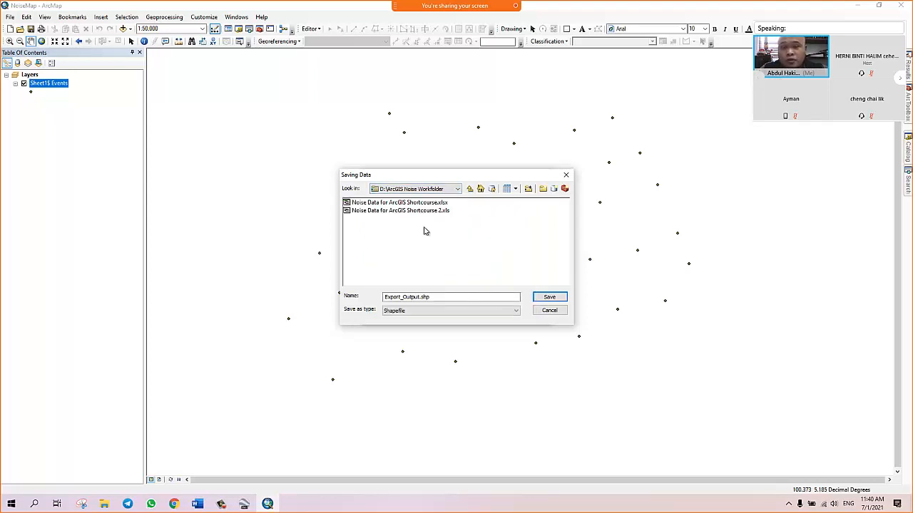
Create a new folder named Data in the ArcGIS Noise Workfolder and open it as the output location
click(421, 296)
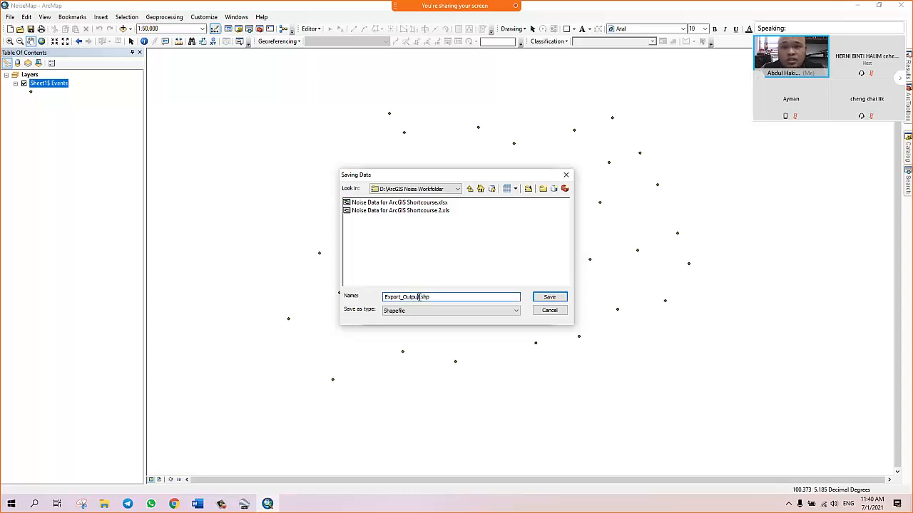
click(544, 189)
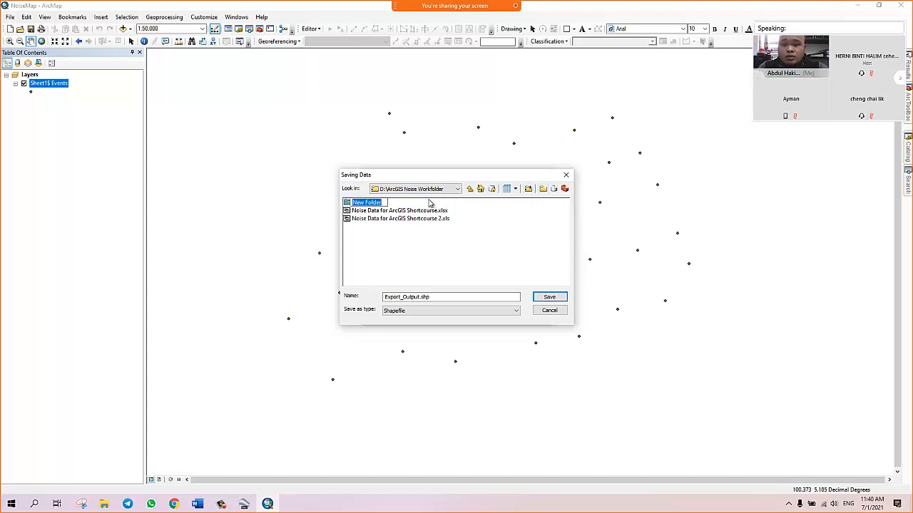
text(Data)
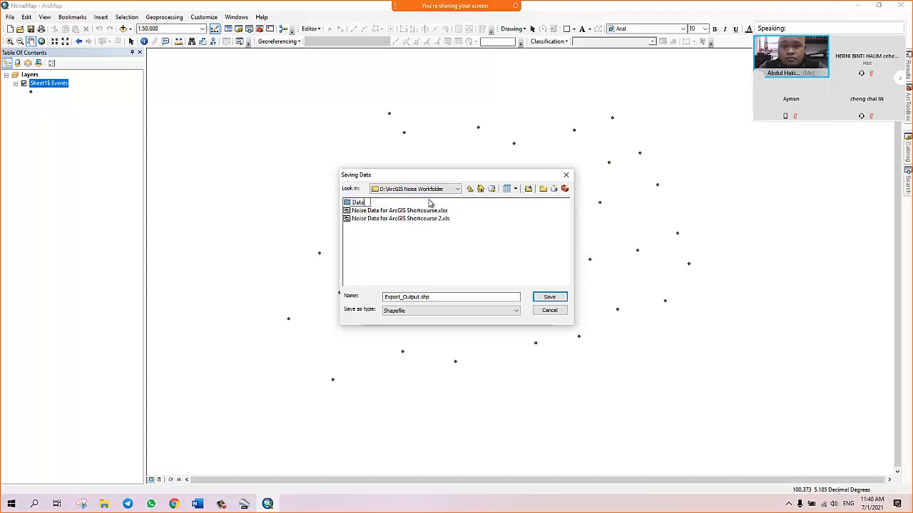
click(421, 239)
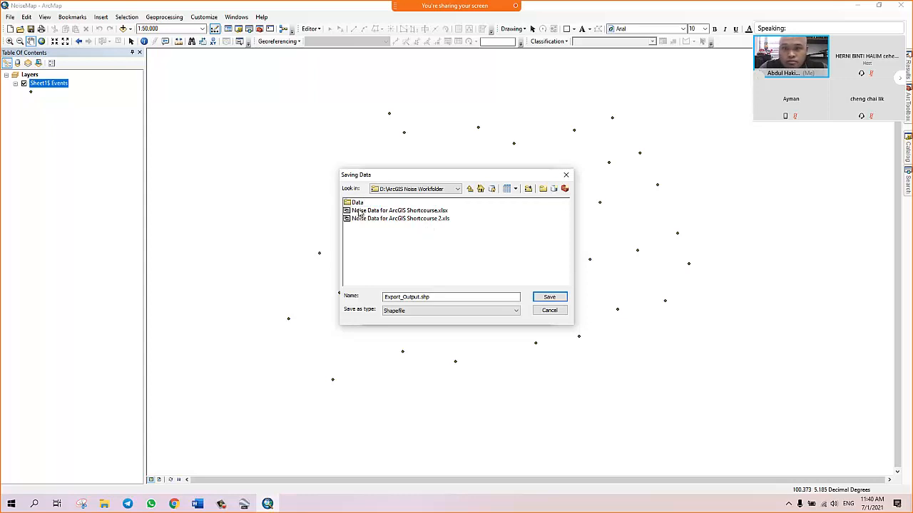
double_click(356, 202)
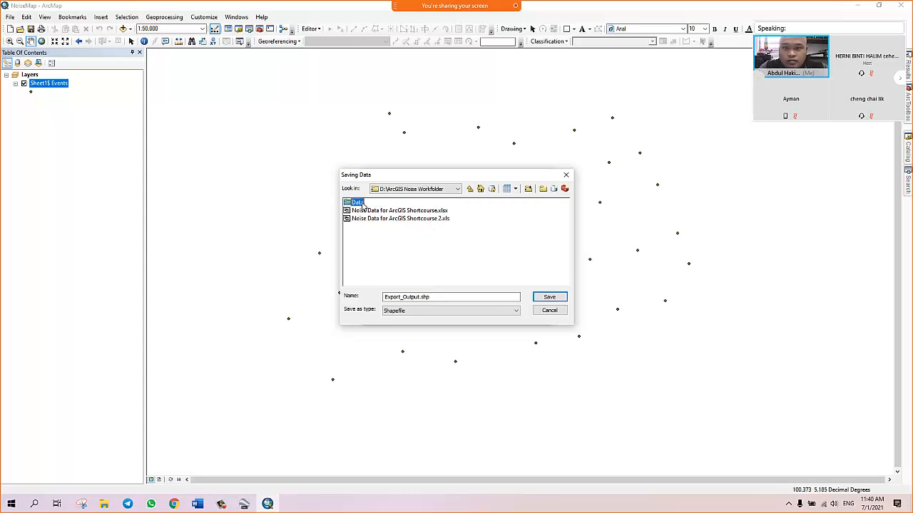
Name the output shapefile Sampling_Point.shp
click(420, 297)
drag(421, 297, 364, 290)
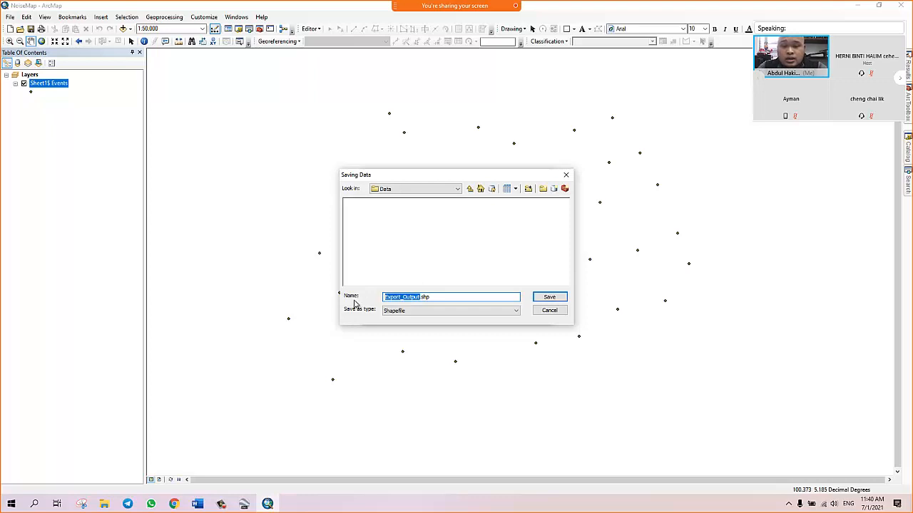
text(Sa)
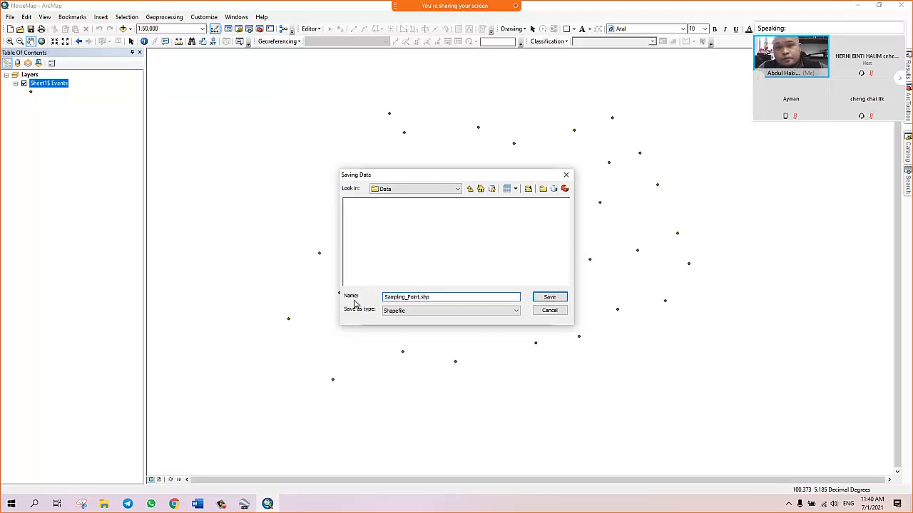
Save the output as Sampling_Point.shp in the Data folder, run the export and add the exported data to the map
text(mpling_Point)
click(549, 298)
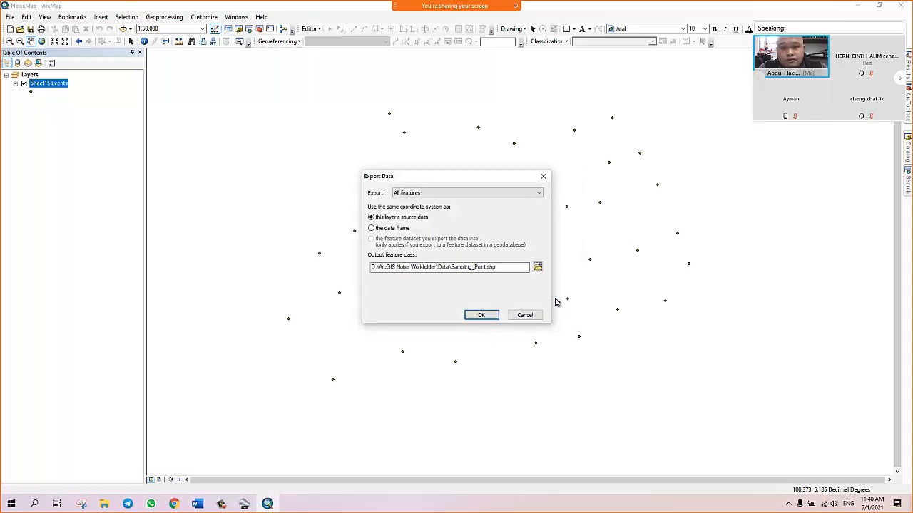
click(481, 316)
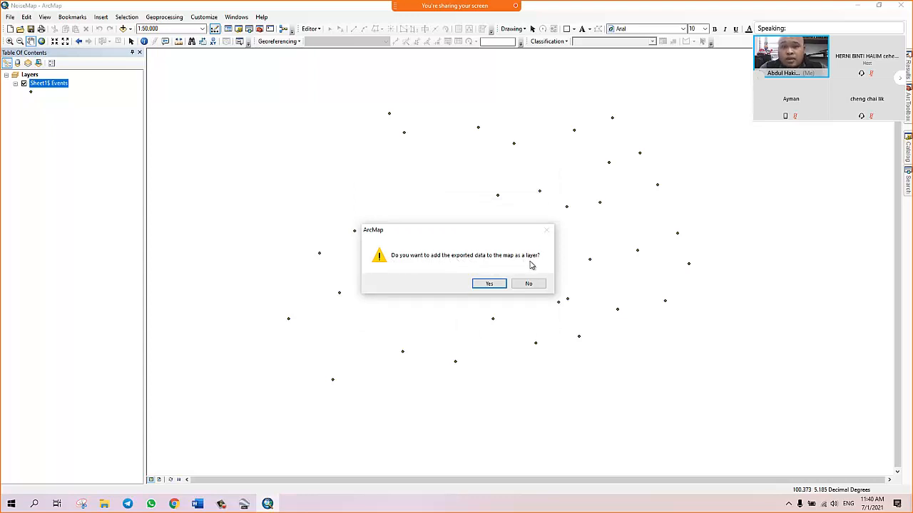
click(502, 283)
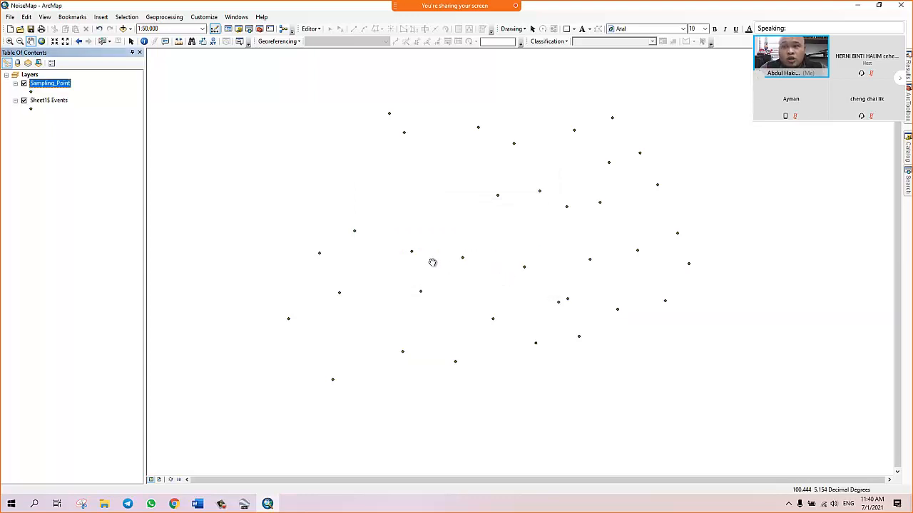
Remove the Sheet1$ Events layer from the map
click(57, 104)
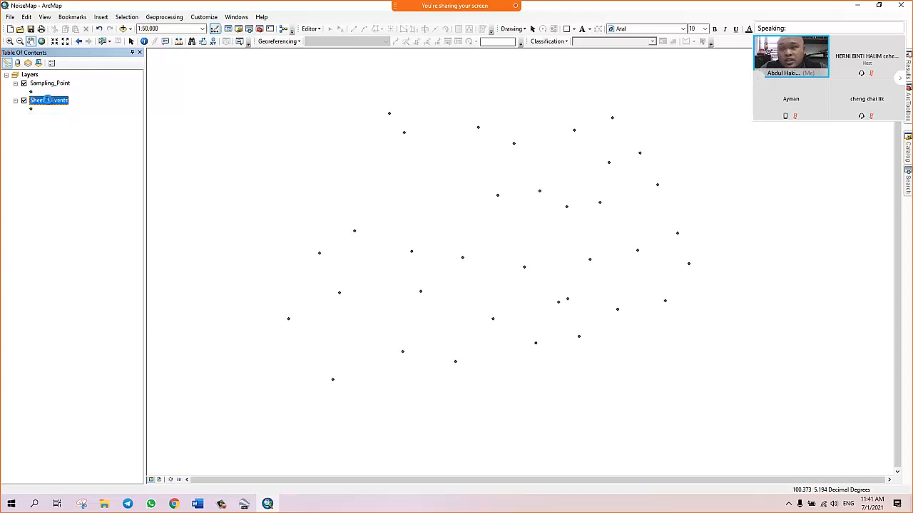
right_click(49, 101)
click(78, 115)
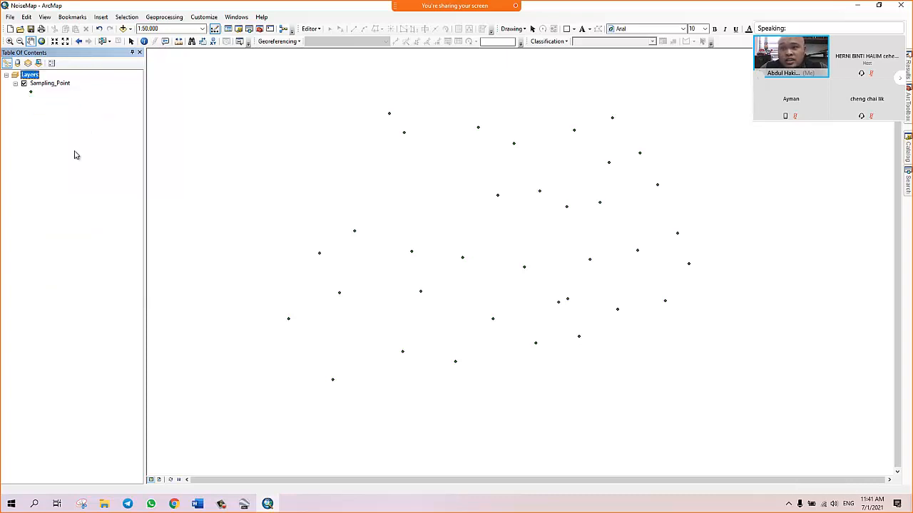
Examine the attribute table of the Sampling_Point layer, including its coordinate and noise level fields, and close it
right_click(50, 86)
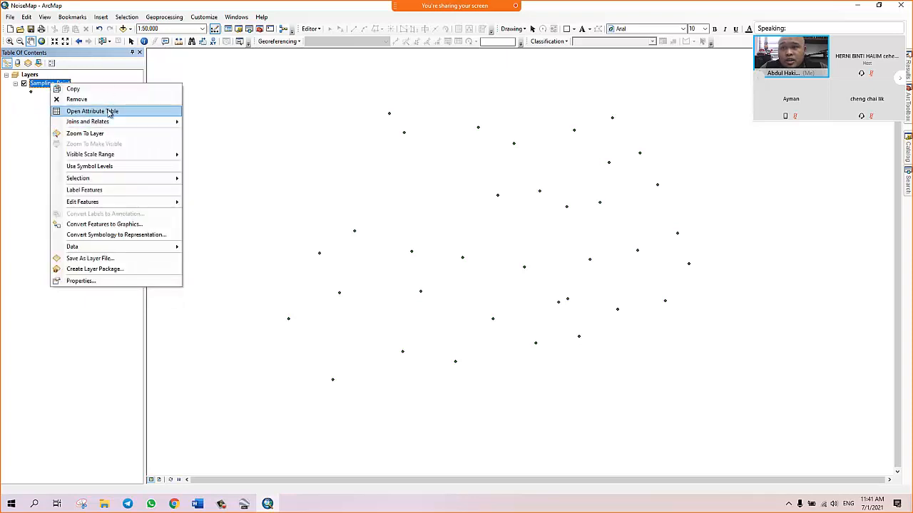
click(107, 109)
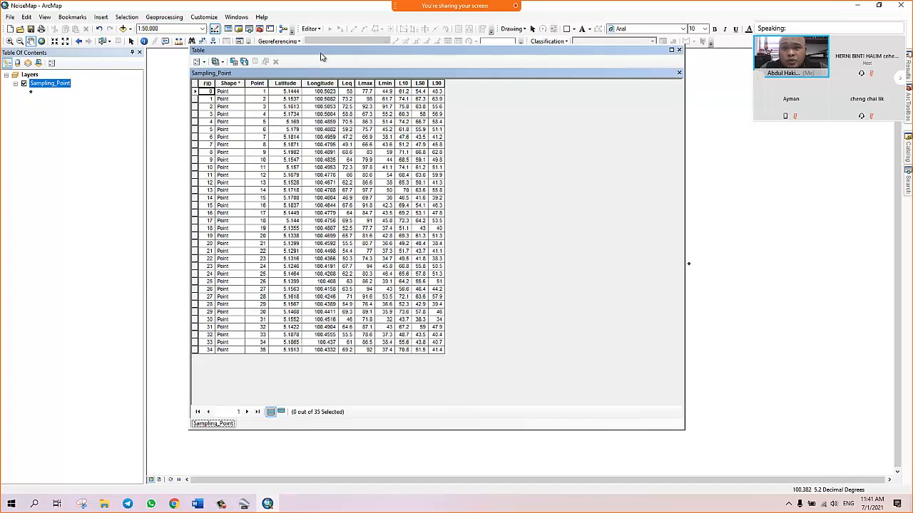
drag(320, 53, 328, 90)
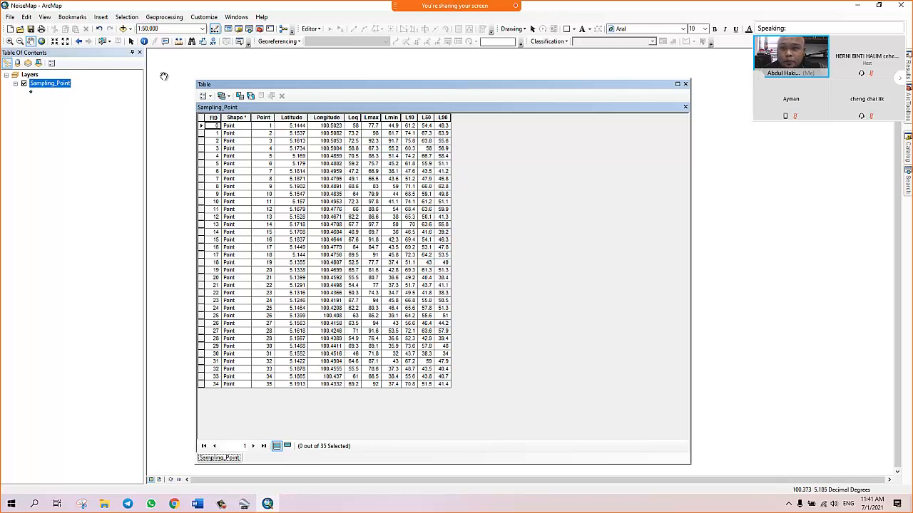
click(684, 84)
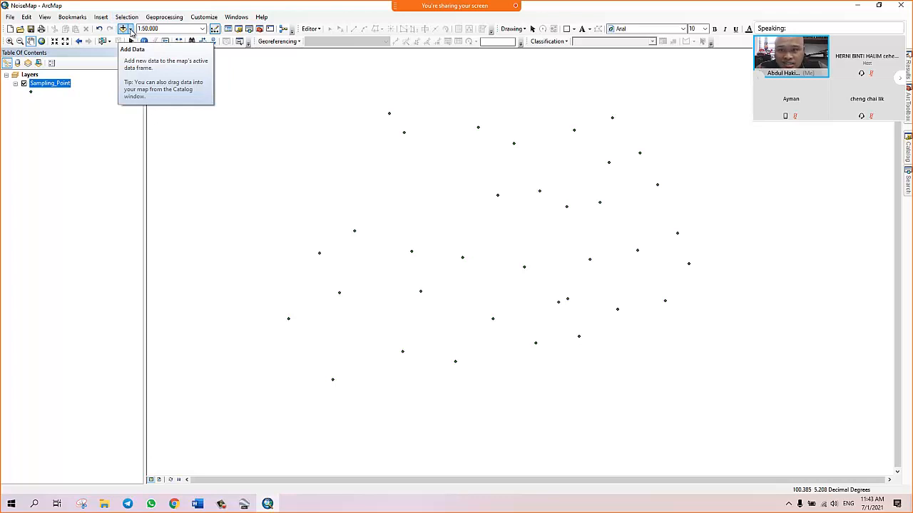
Review the options for adding data, and check the computer's network connection and the connection test options
click(131, 29)
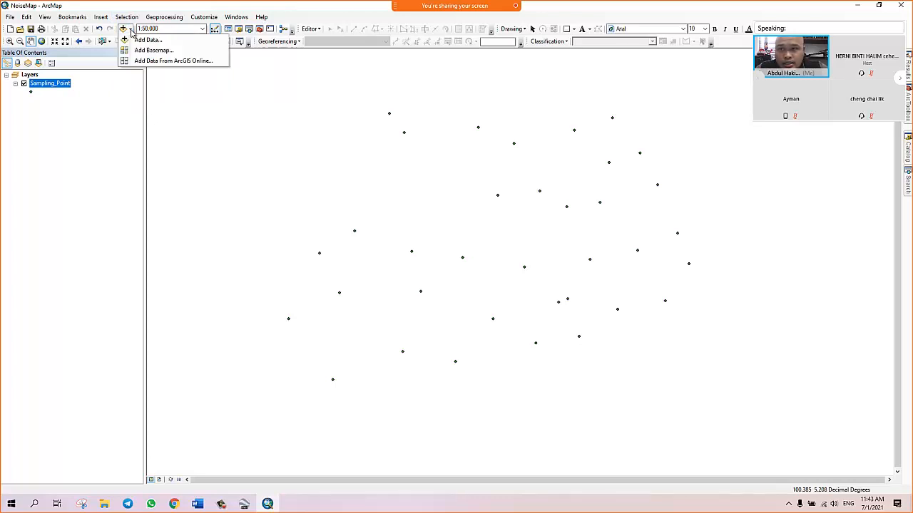
click(130, 29)
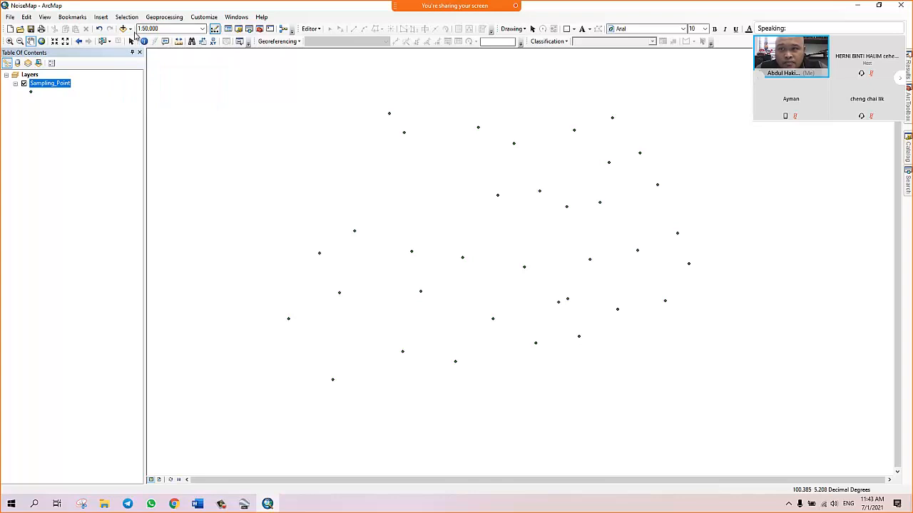
click(130, 29)
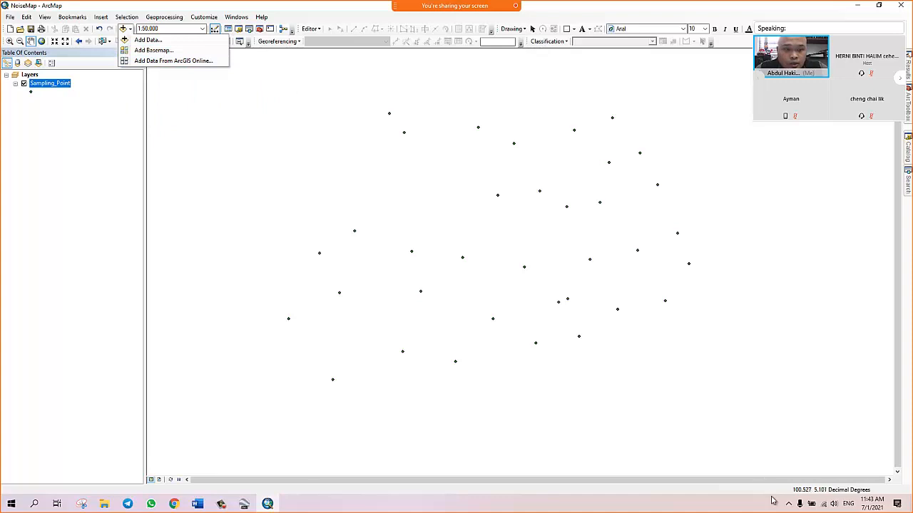
click(824, 504)
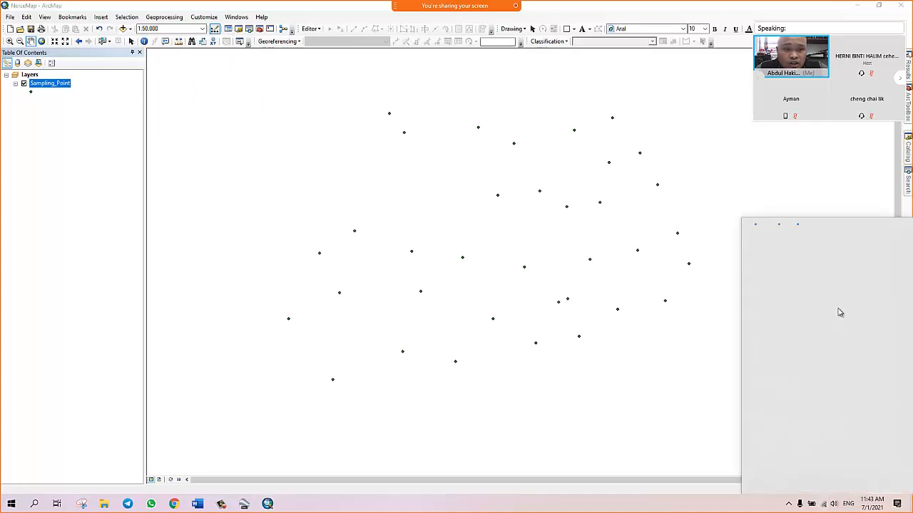
click(823, 504)
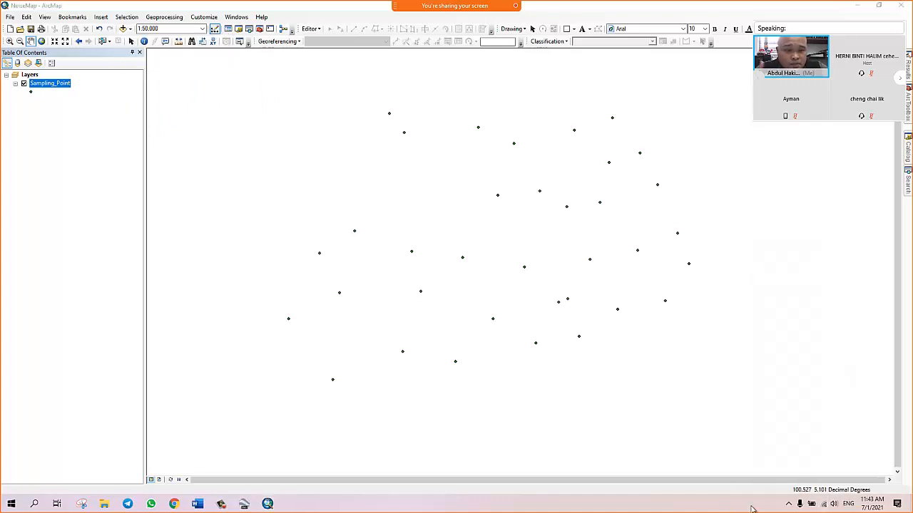
click(790, 505)
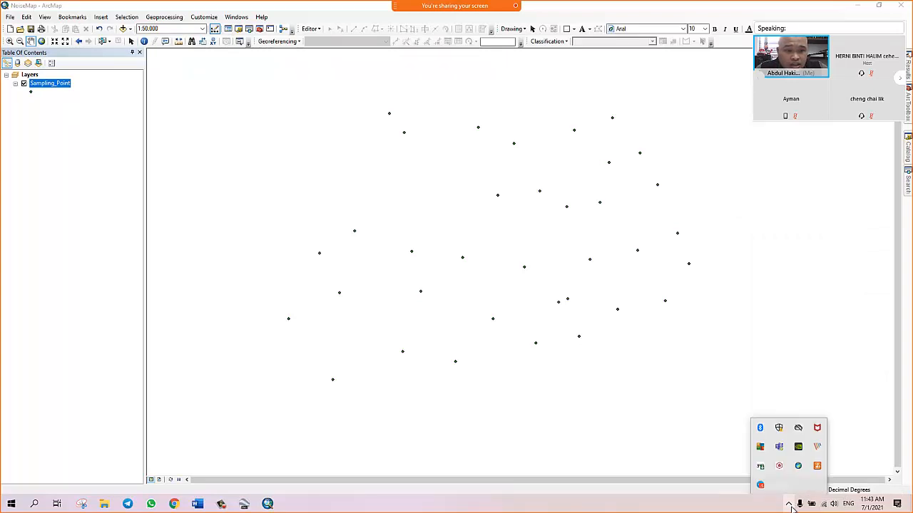
right_click(799, 468)
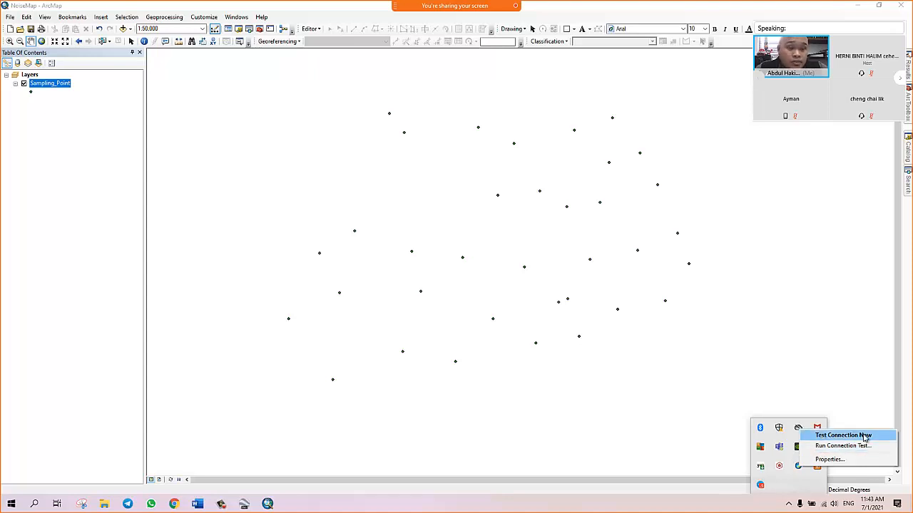
click(721, 507)
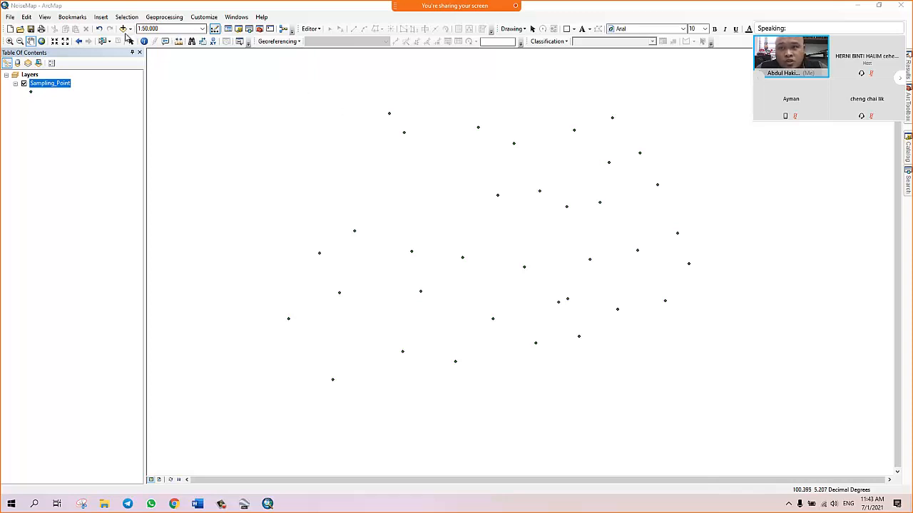
Add the Imagery basemap beneath the sampling points
click(129, 29)
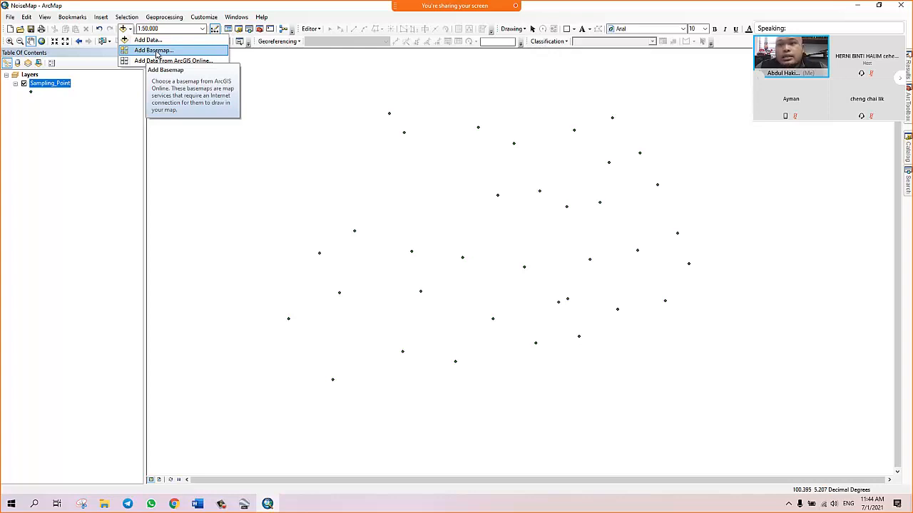
click(154, 51)
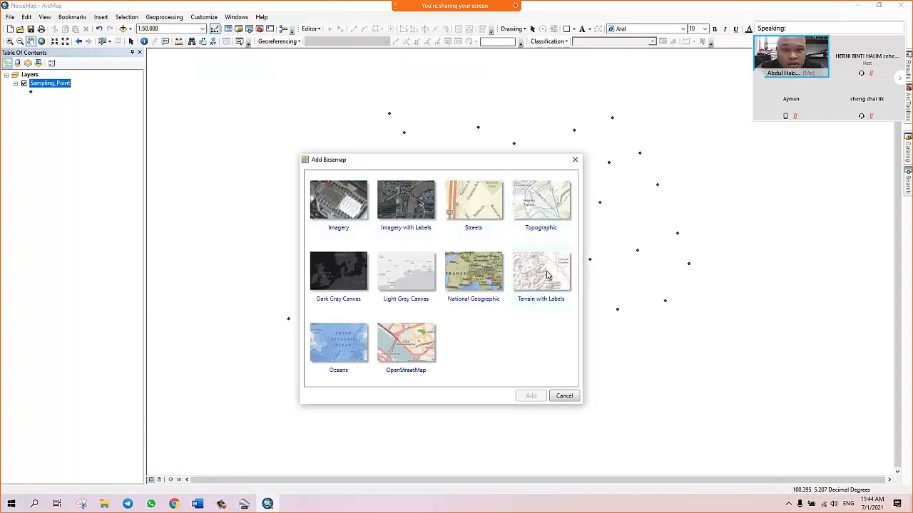
click(331, 222)
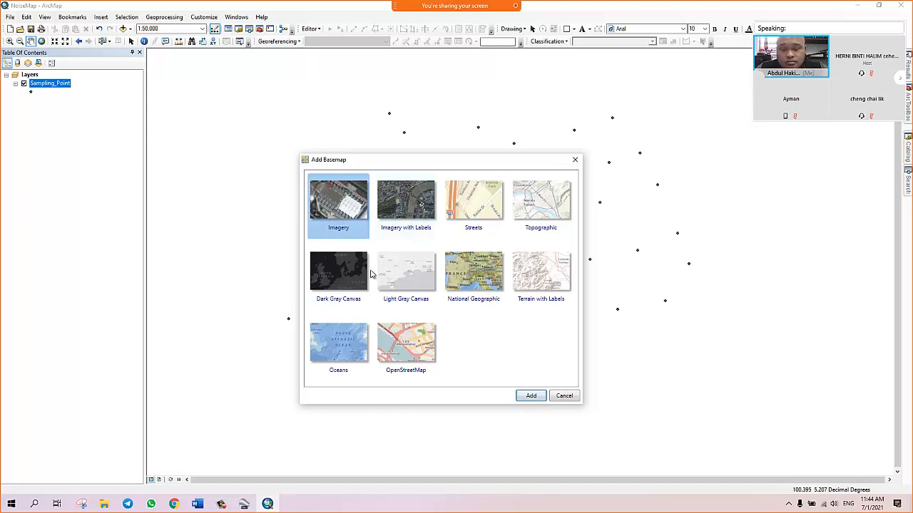
click(522, 395)
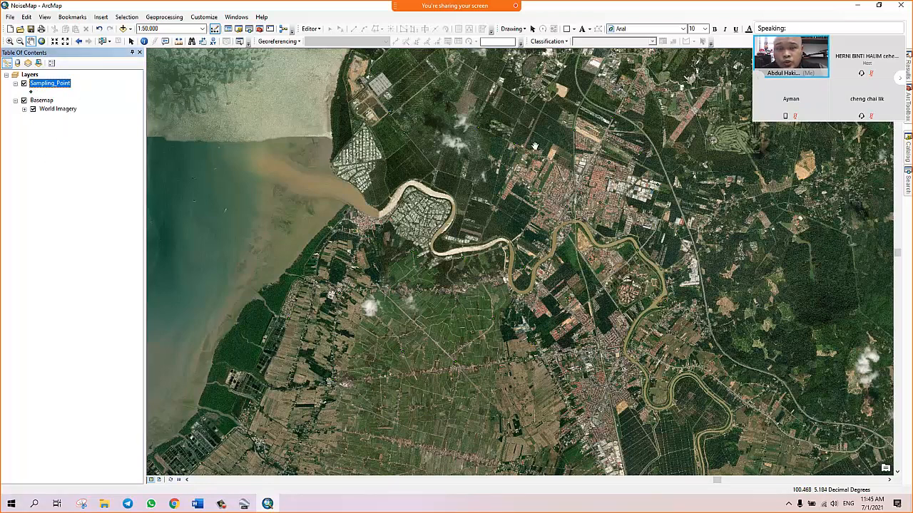
Change the Sampling_Point symbol to yellow with a size of 6
click(31, 92)
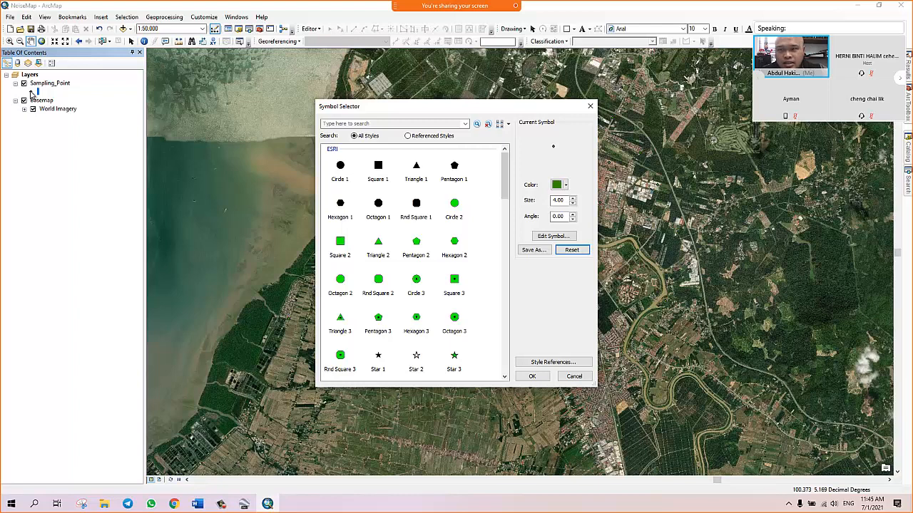
drag(501, 111, 248, 109)
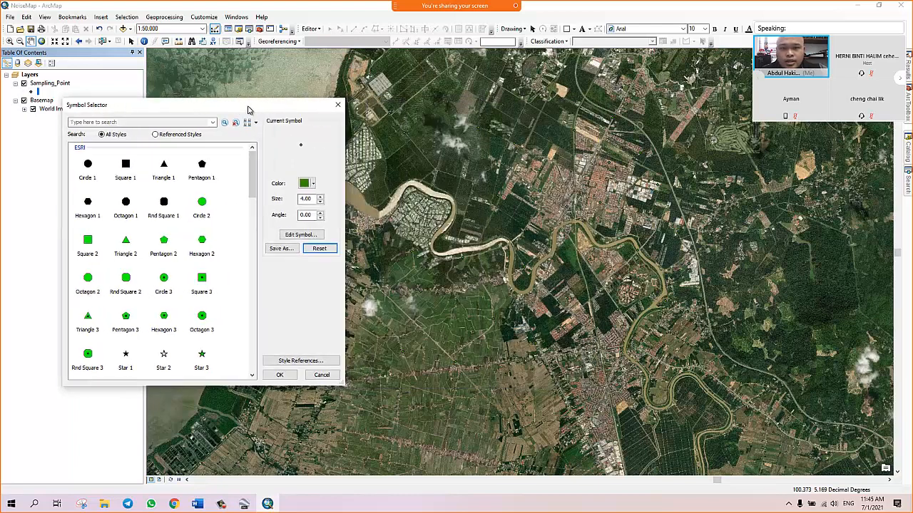
click(313, 187)
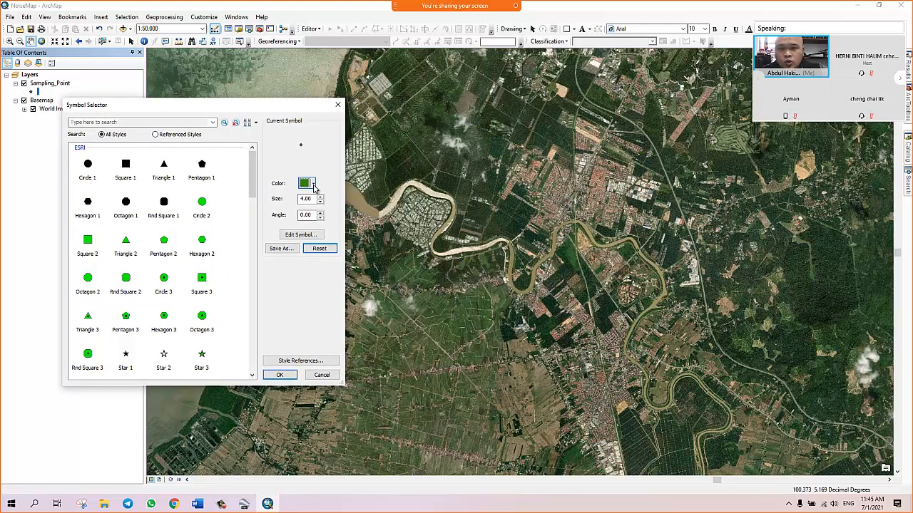
click(314, 186)
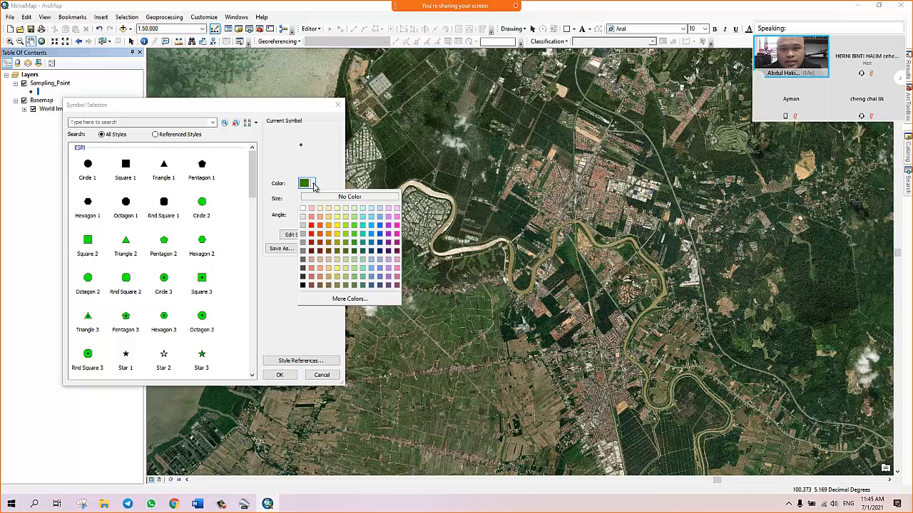
click(338, 227)
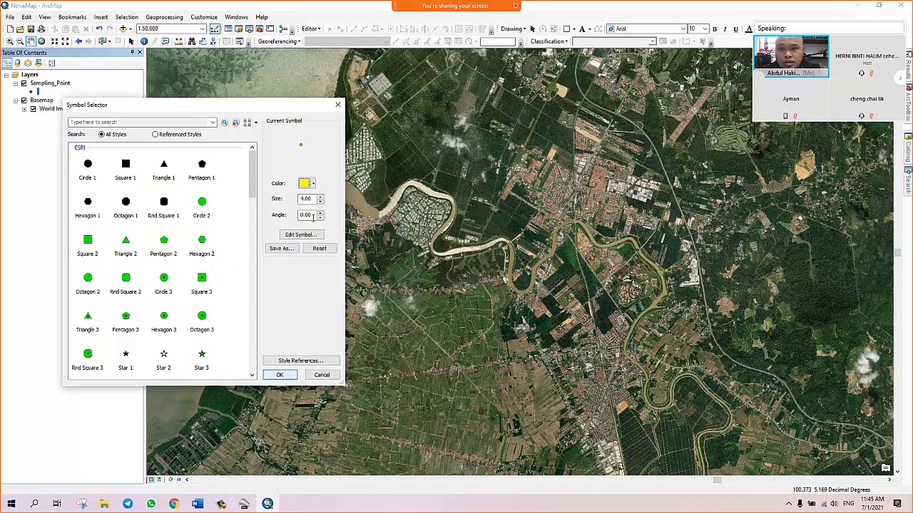
double_click(315, 198)
text(6)
click(281, 375)
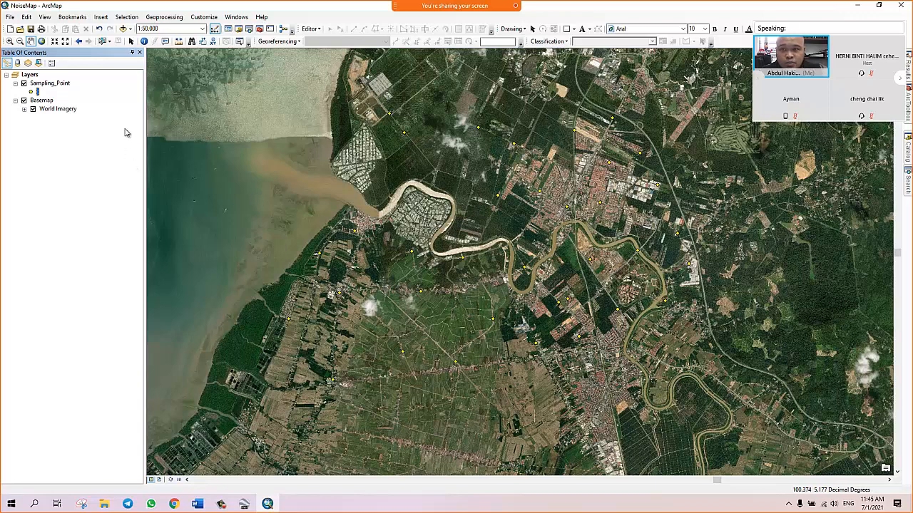
Increase the size of the yellow Sampling_Point symbol so the points stand out on the imagery
click(32, 93)
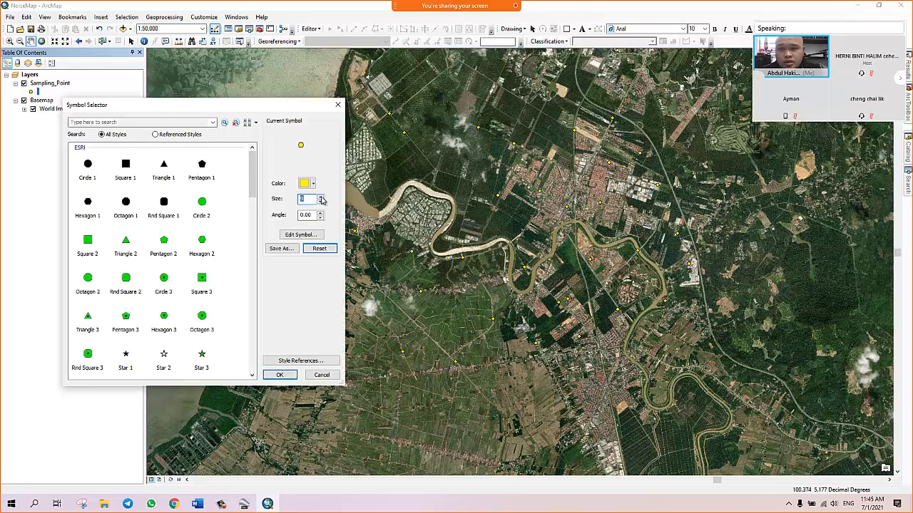
click(321, 198)
click(279, 374)
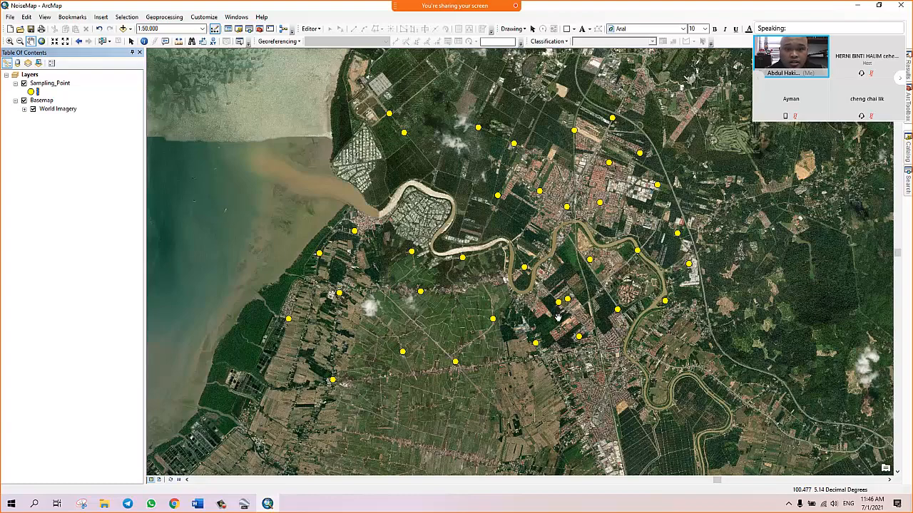
Examine the sampling point locations on the imagery, first the two neighbouring points beside the school field up close, and then the whole study area
scroll(565, 302, up, 1)
scroll(565, 302, down, 5)
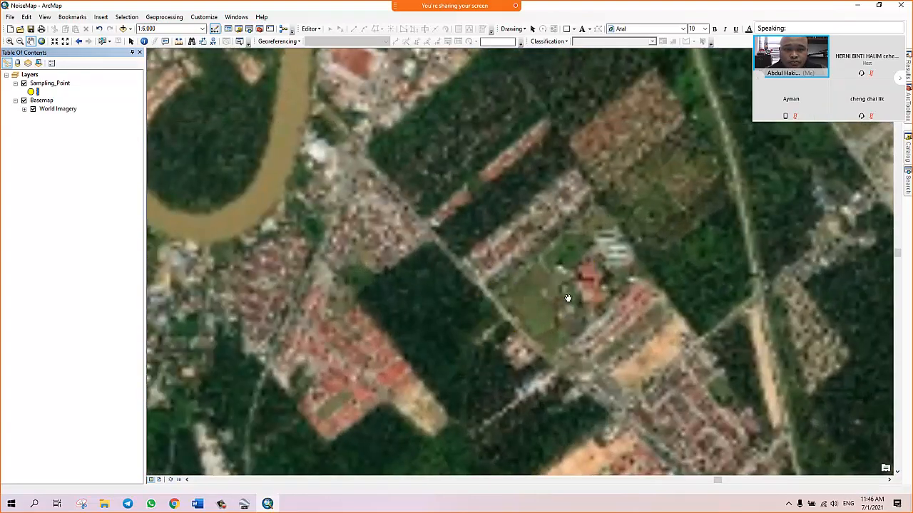
click(468, 348)
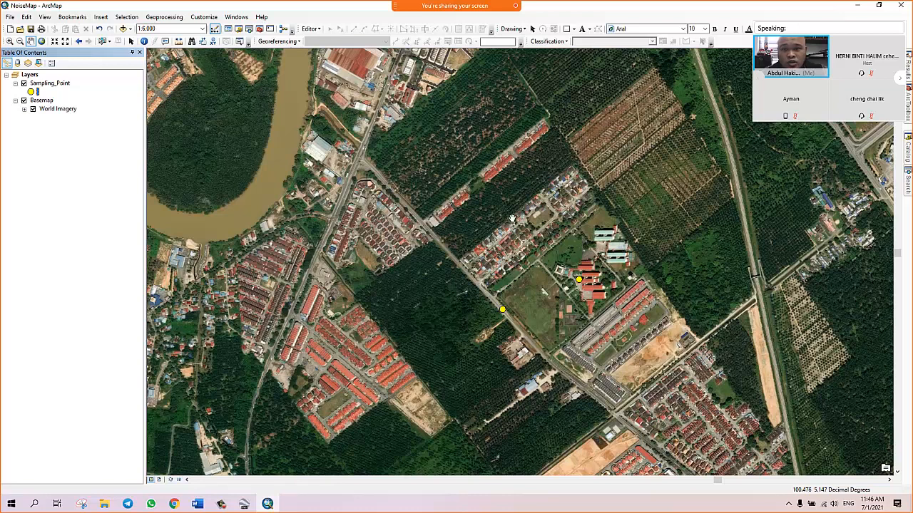
click(502, 309)
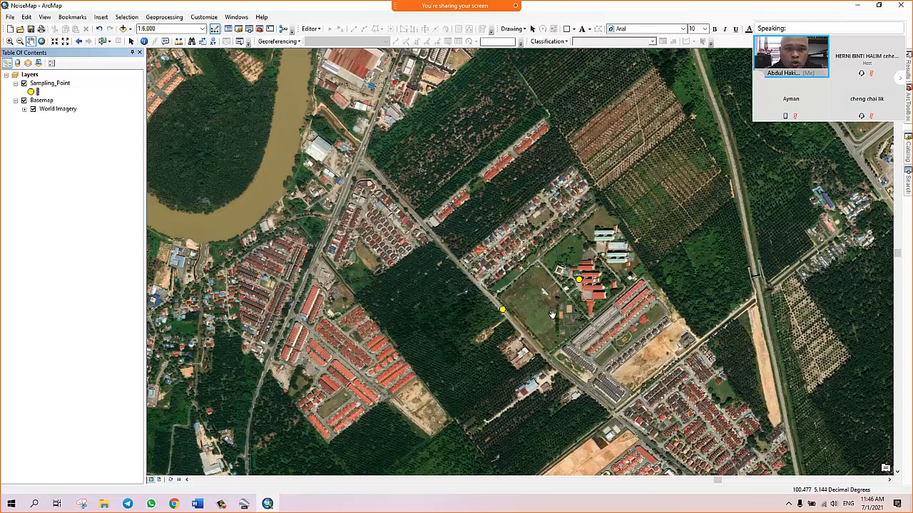
scroll(552, 284, up, 5)
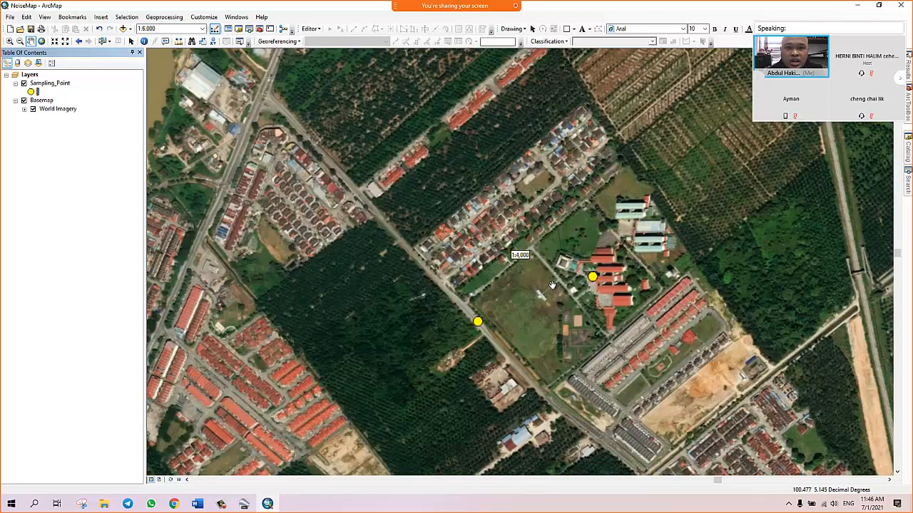
scroll(552, 285, up, 3)
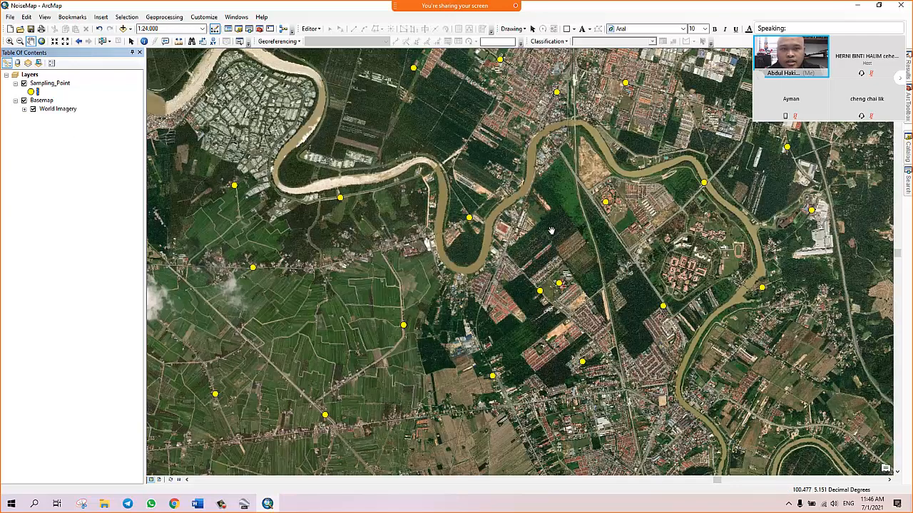
scroll(552, 230, up, 3)
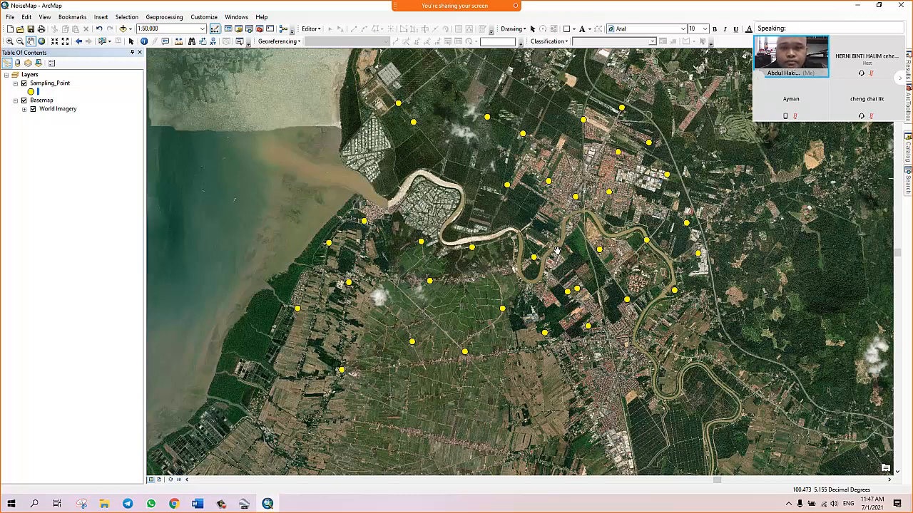
Open ArcToolbox, expand the Spatial Analyst interpolation tools, look over Kriging and Natural Neighbor, and select IDW
click(907, 150)
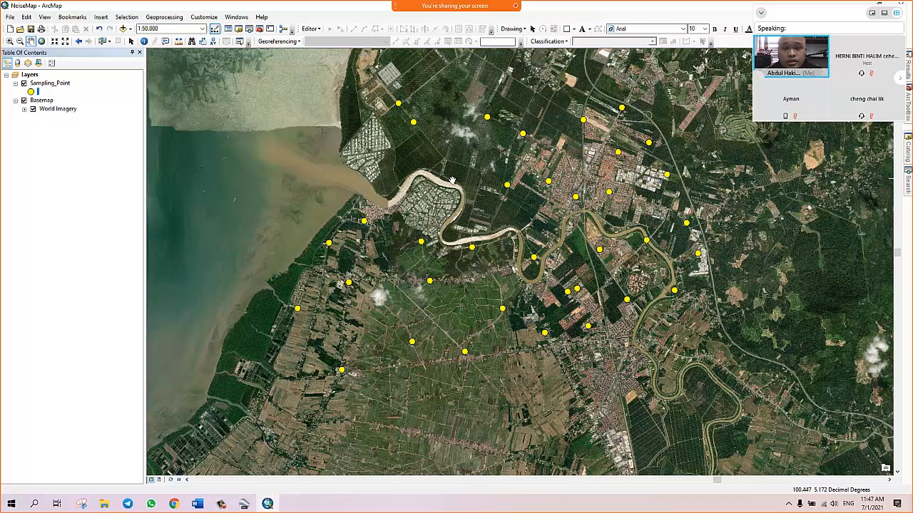
click(760, 15)
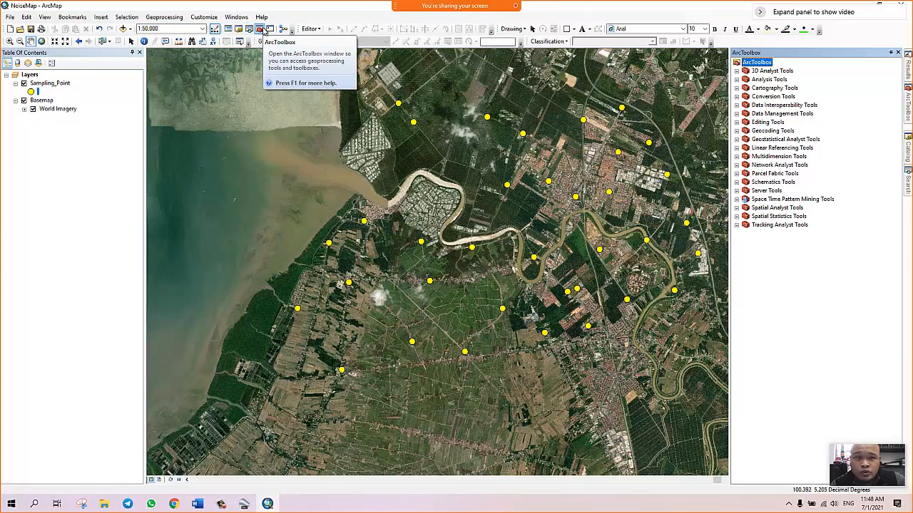
click(737, 208)
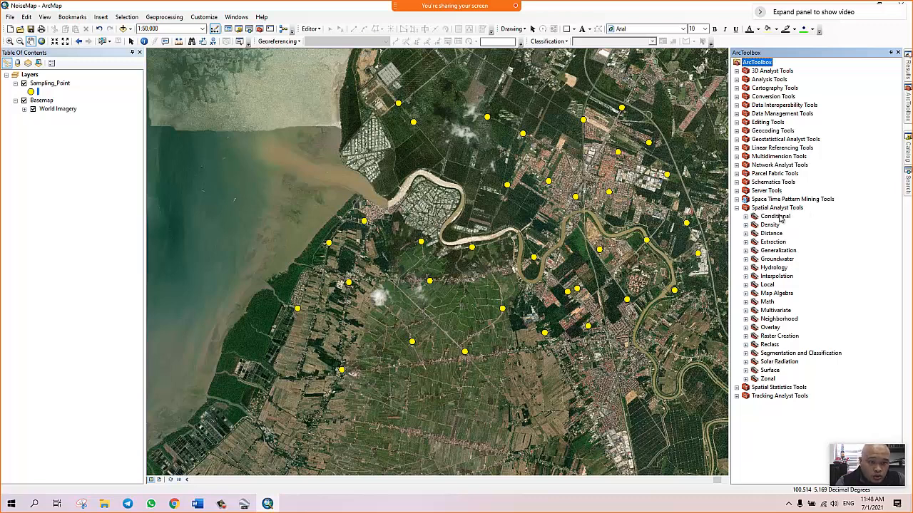
click(745, 276)
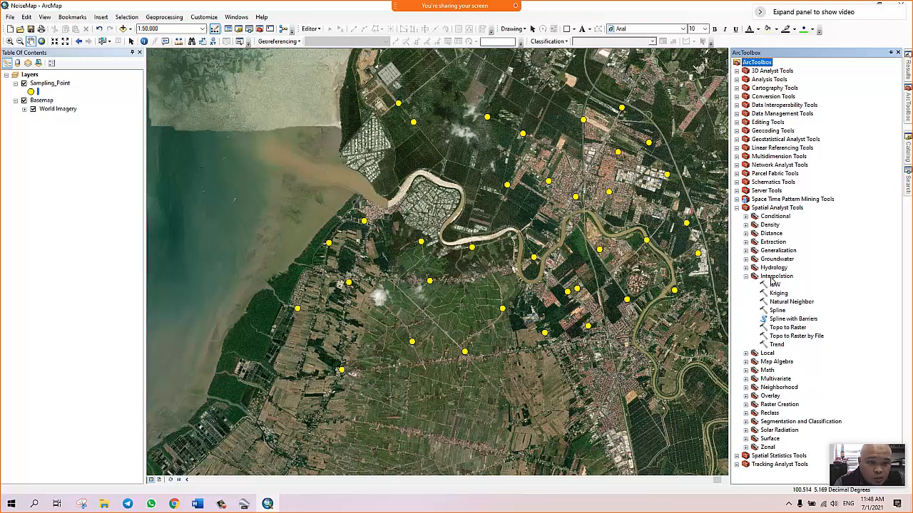
click(774, 285)
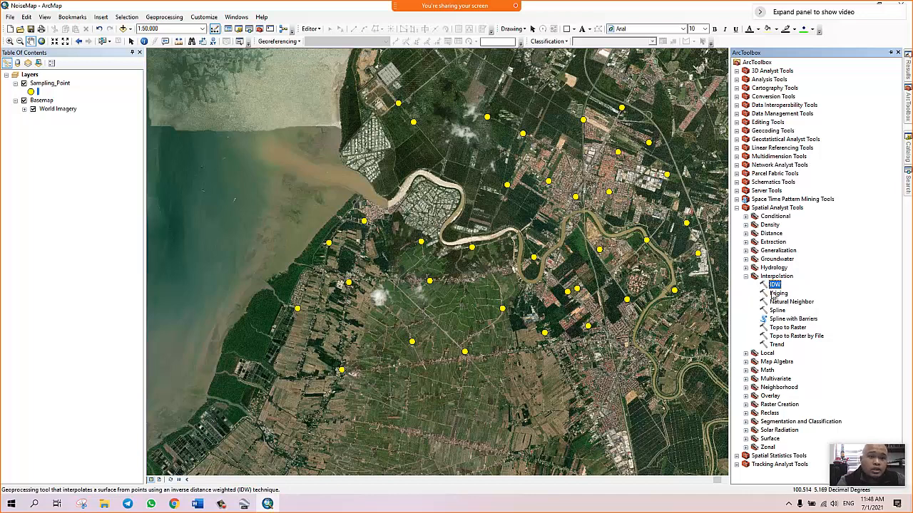
click(777, 294)
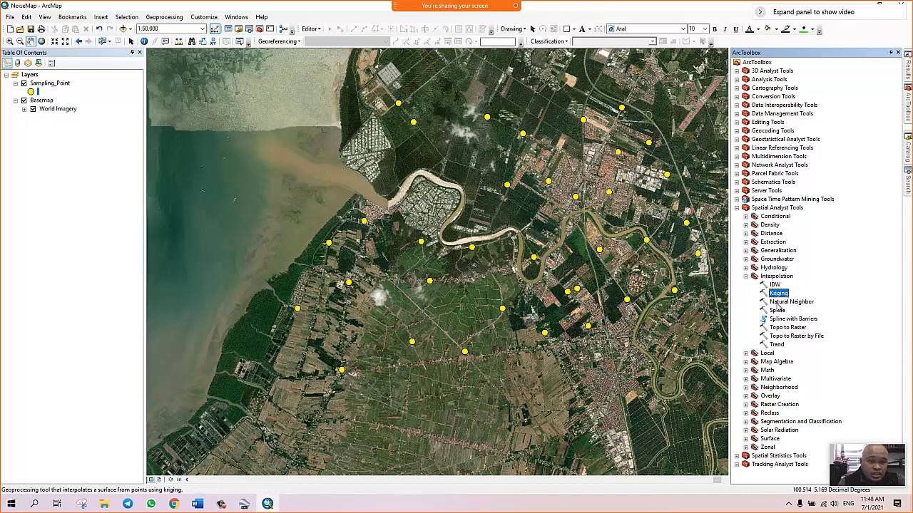
click(779, 302)
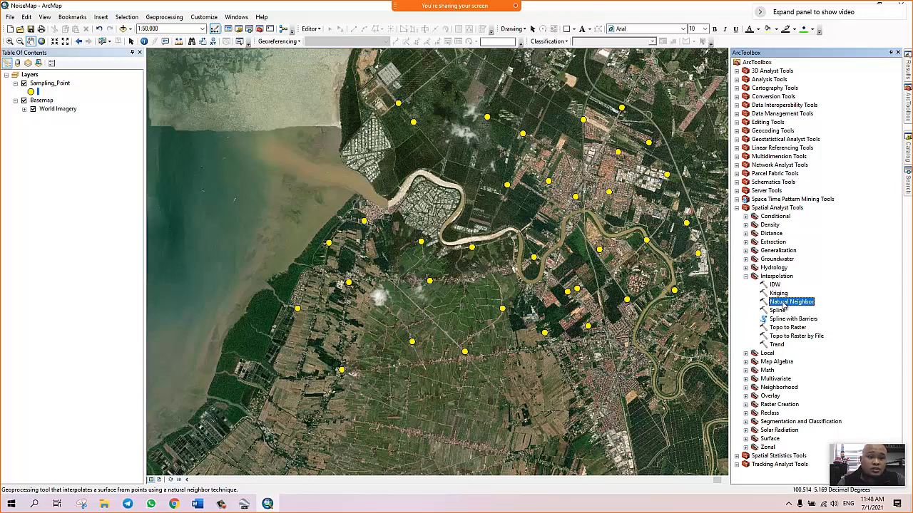
click(776, 286)
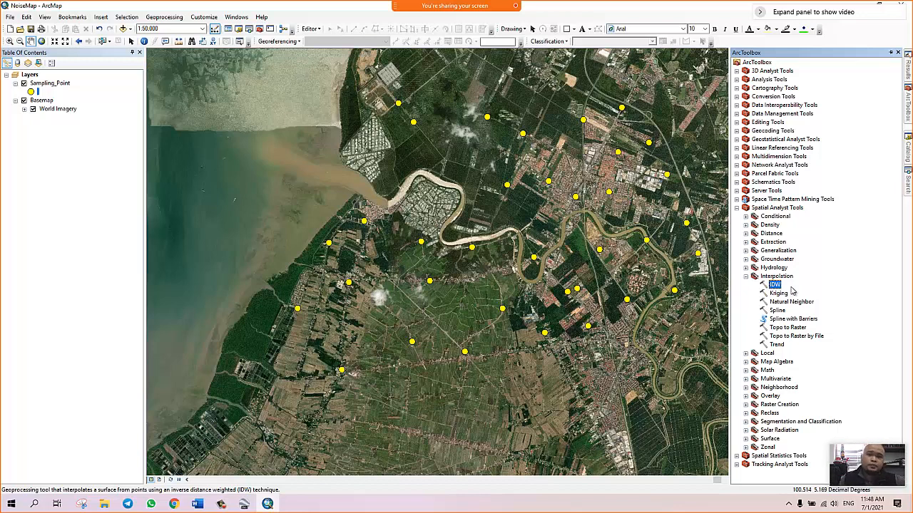
Review the Leq, Lmax, Lmin, L10, L50 and L90 noise fields in the Sampling_Point attribute table, then close the table
click(52, 86)
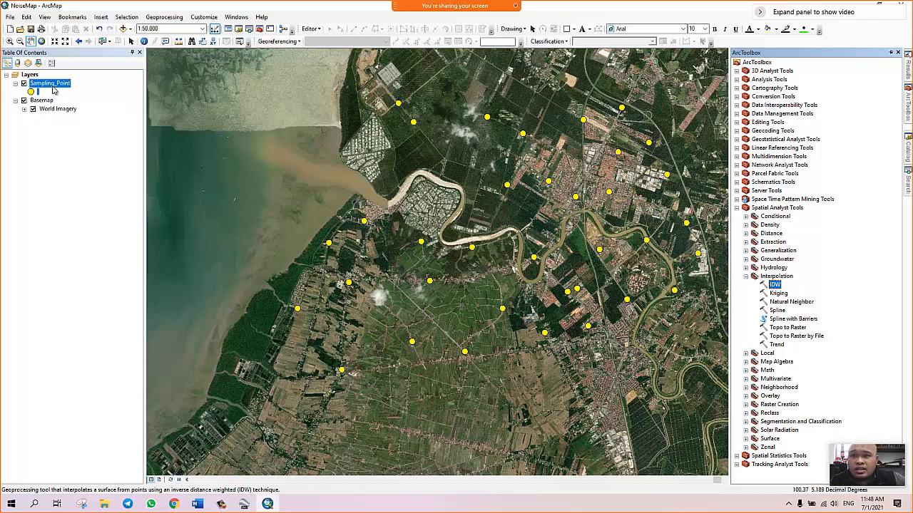
right_click(53, 89)
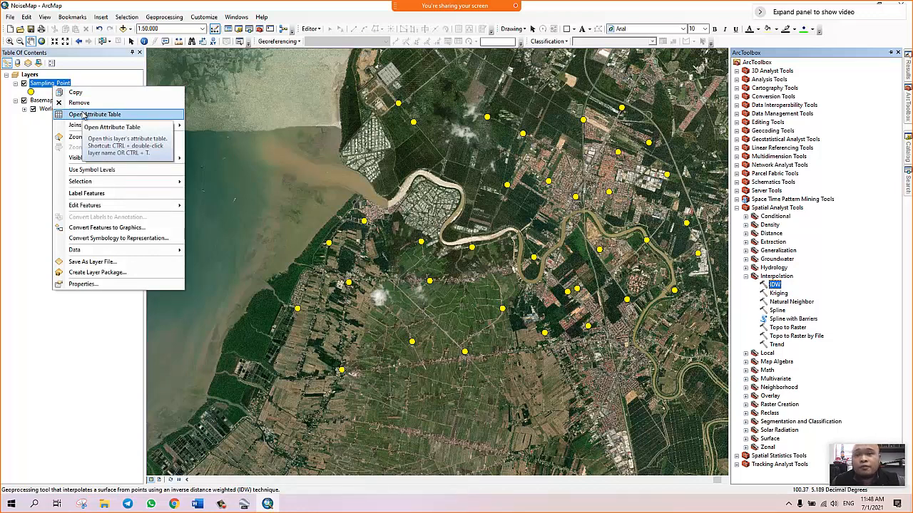
click(85, 116)
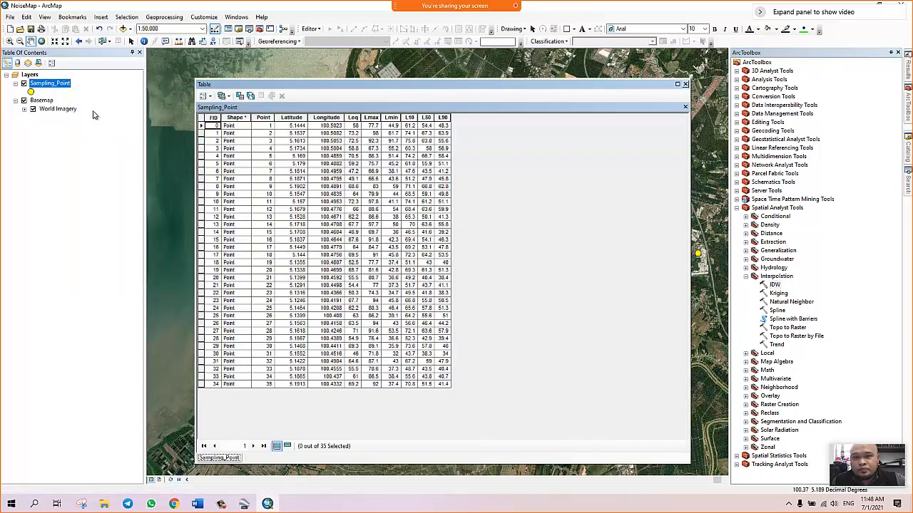
click(354, 118)
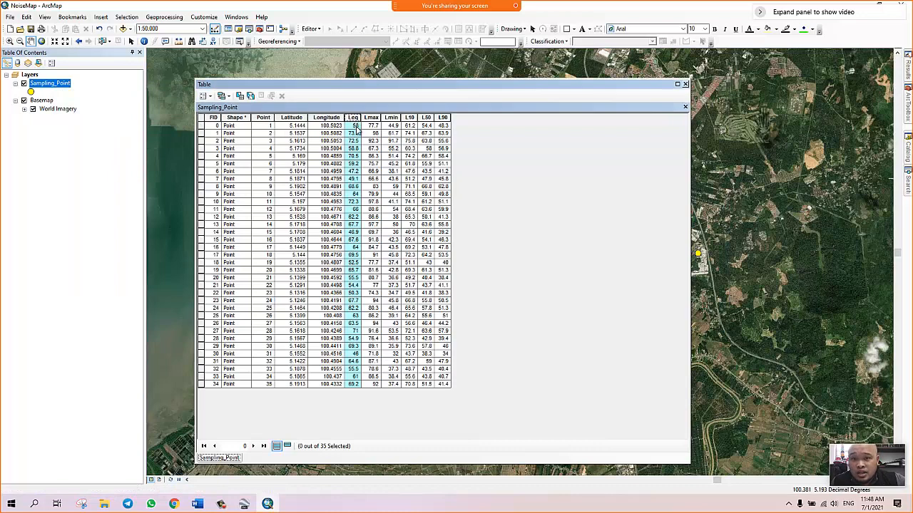
click(370, 117)
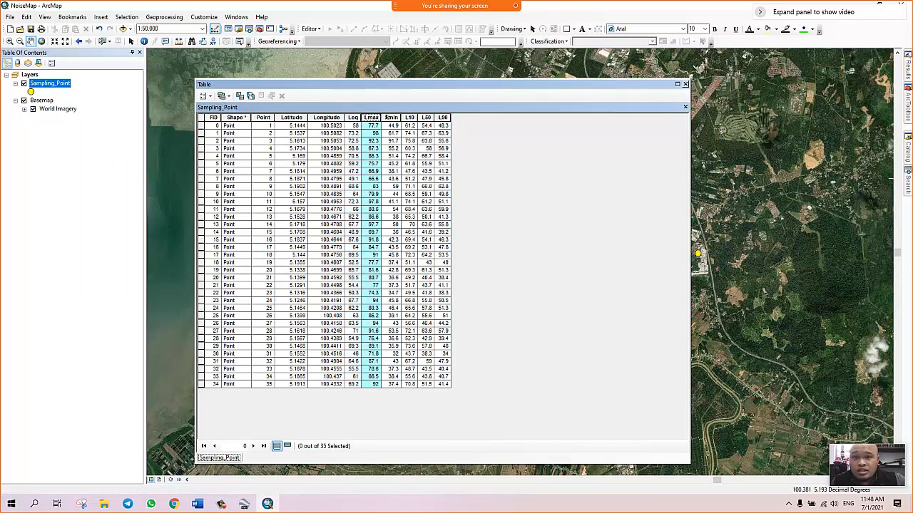
click(392, 118)
drag(401, 118, 403, 118)
click(413, 117)
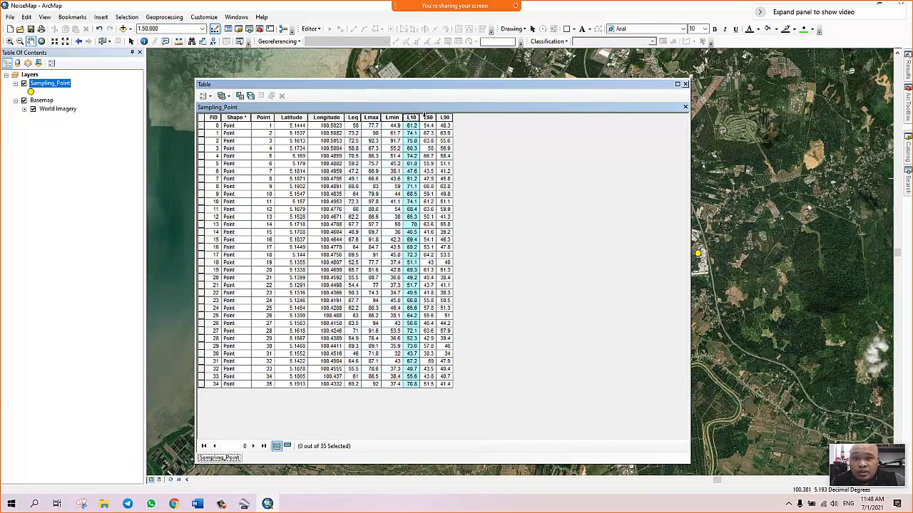
click(427, 117)
click(444, 117)
click(355, 117)
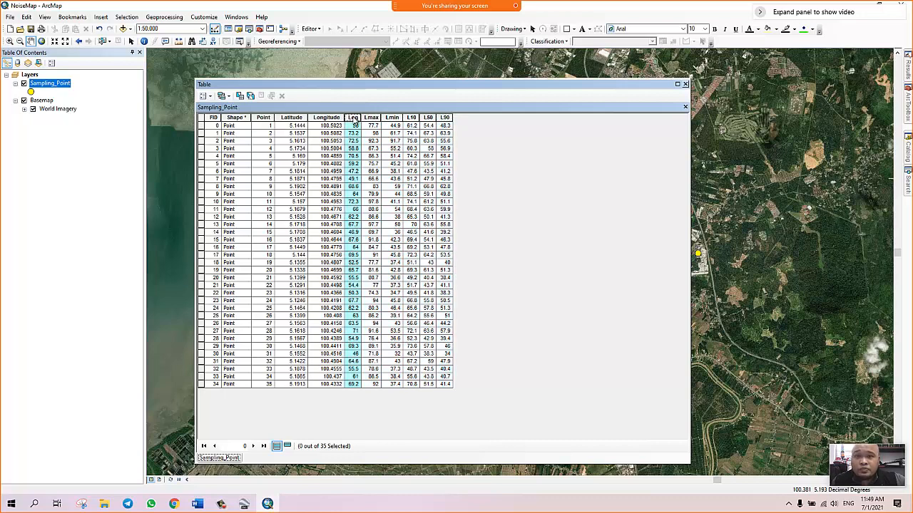
click(685, 84)
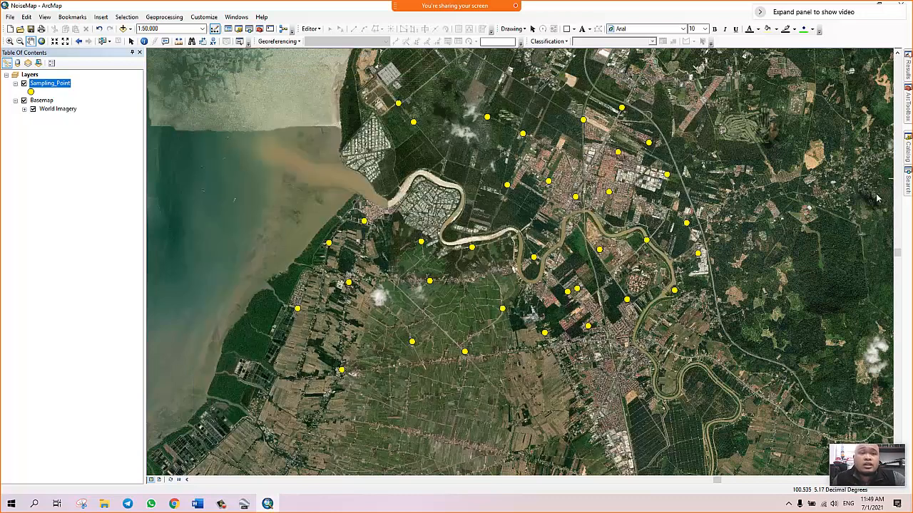
click(908, 107)
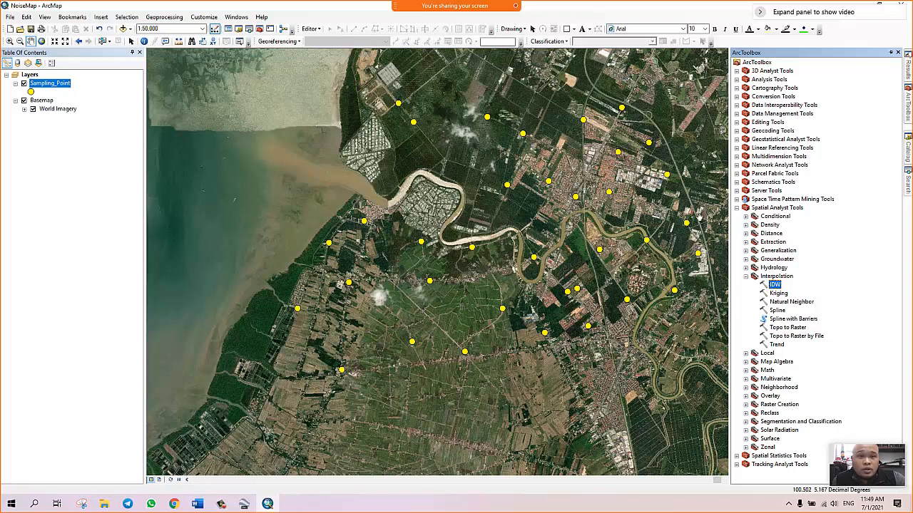
right_click(774, 288)
click(856, 276)
right_click(777, 287)
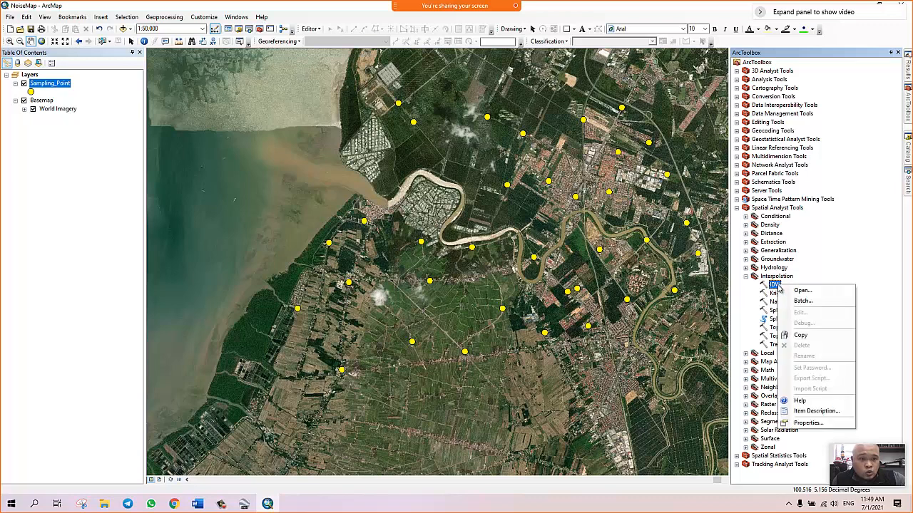
click(819, 302)
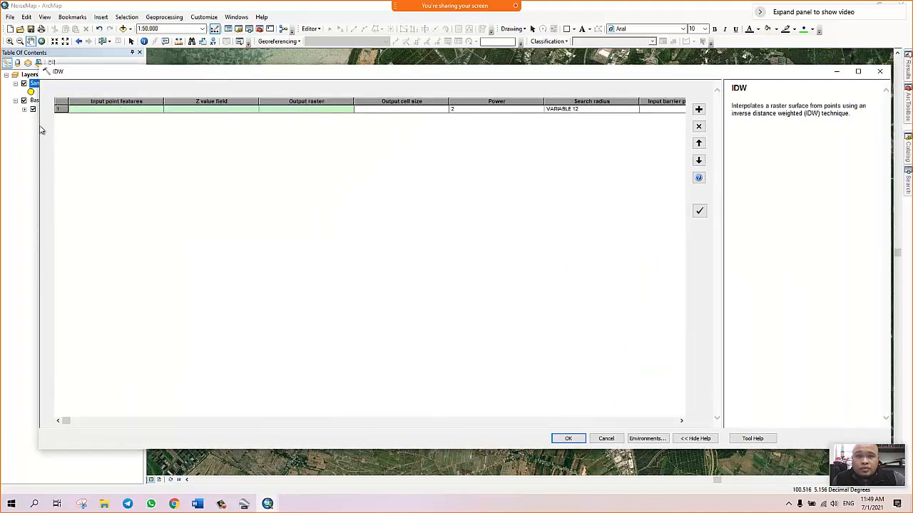
click(698, 109)
click(698, 109)
click(698, 110)
click(698, 109)
click(698, 109)
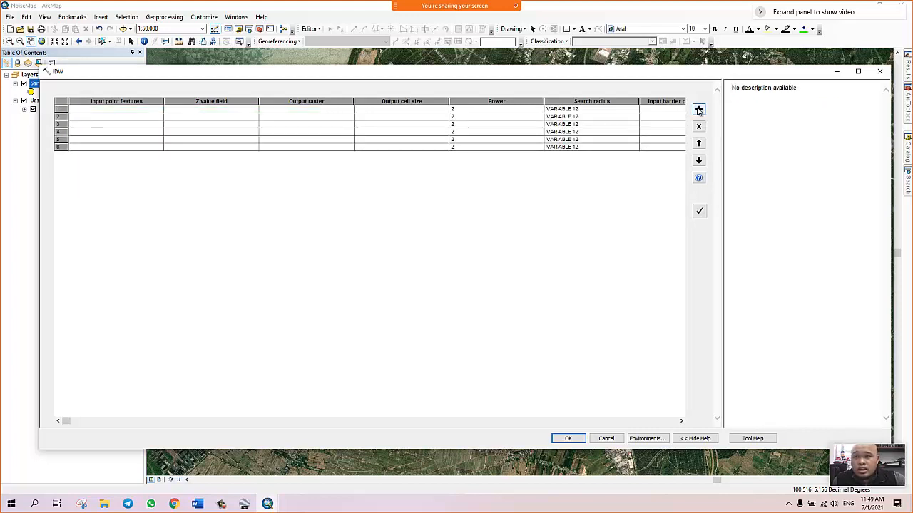
click(698, 109)
click(698, 109)
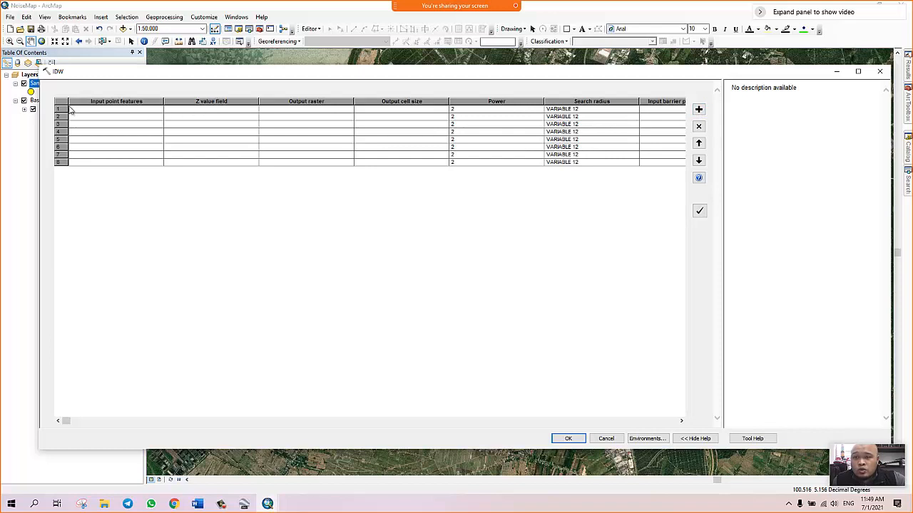
drag(209, 75, 299, 122)
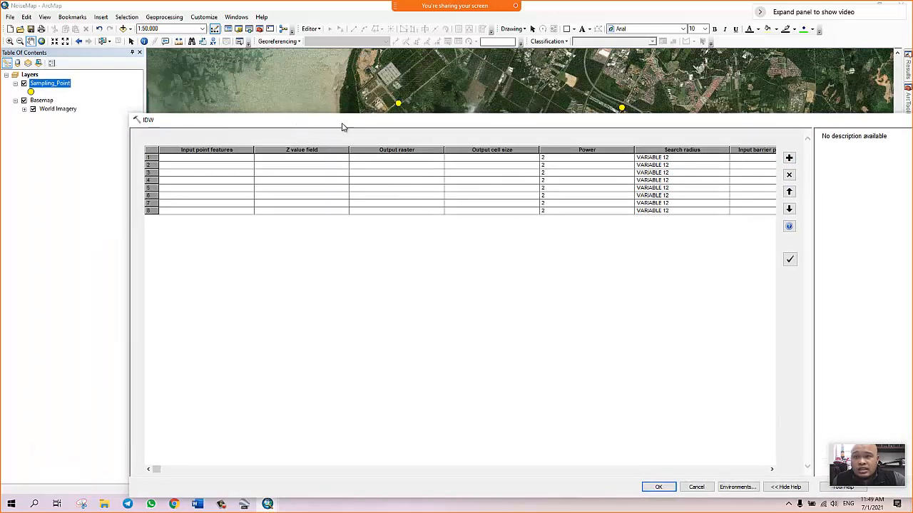
drag(357, 128, 233, 92)
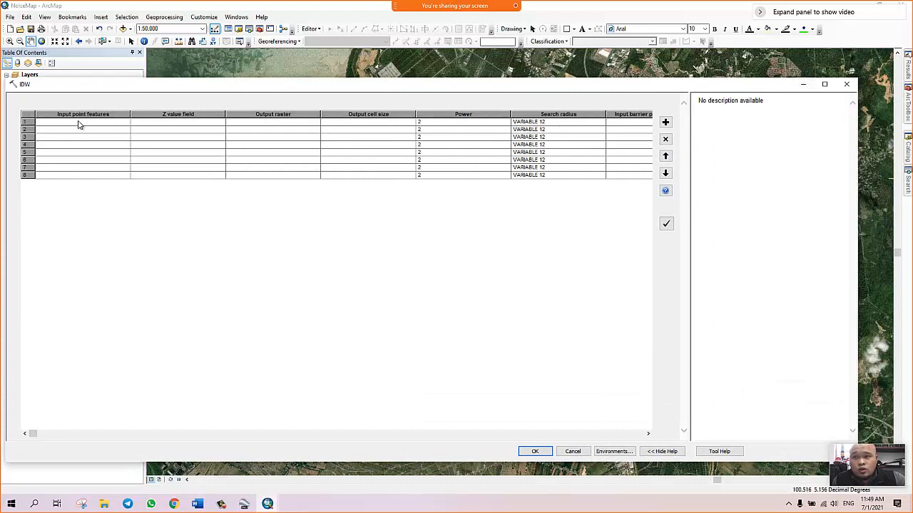
click(847, 84)
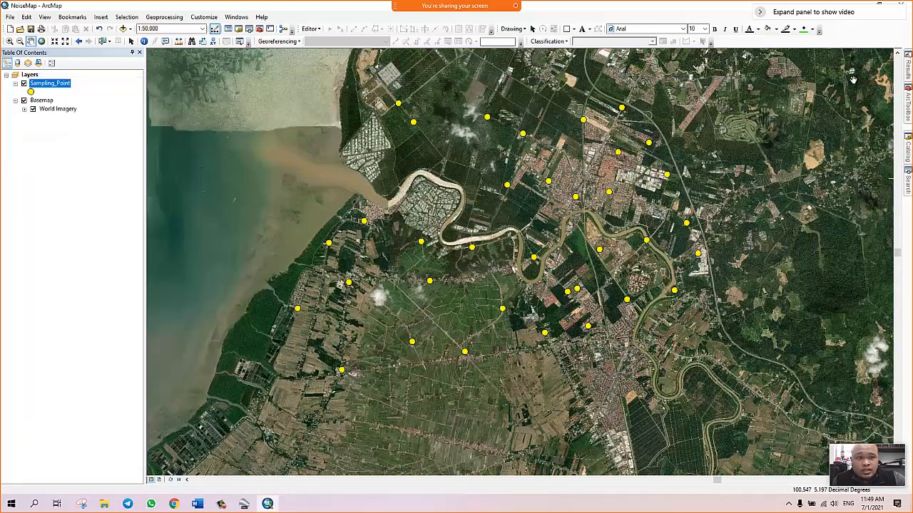
Open the IDW tool for a single run and arrange its dialog so the layer list stays accessible
click(908, 107)
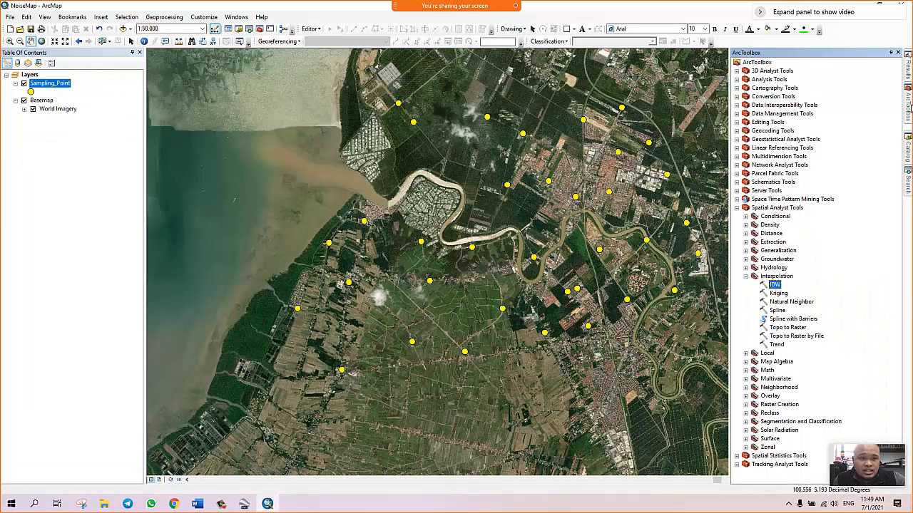
double_click(774, 285)
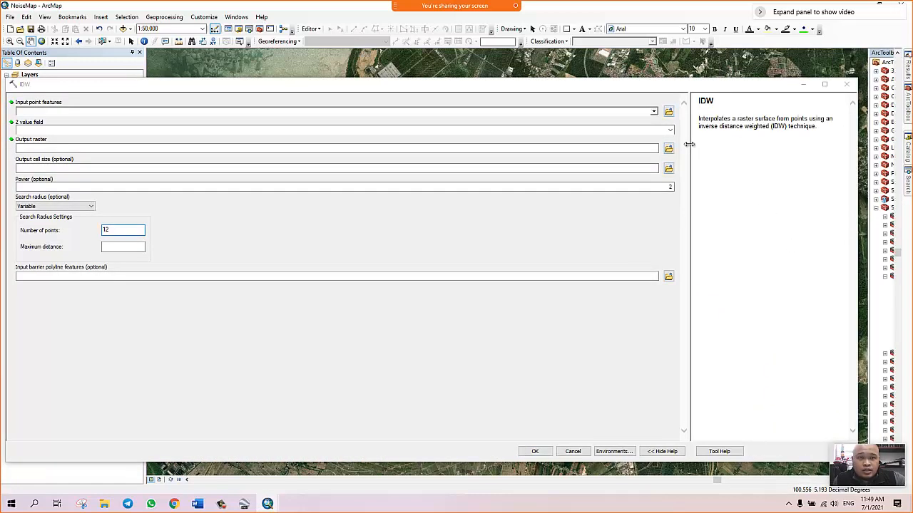
drag(688, 146, 444, 150)
drag(400, 84, 436, 76)
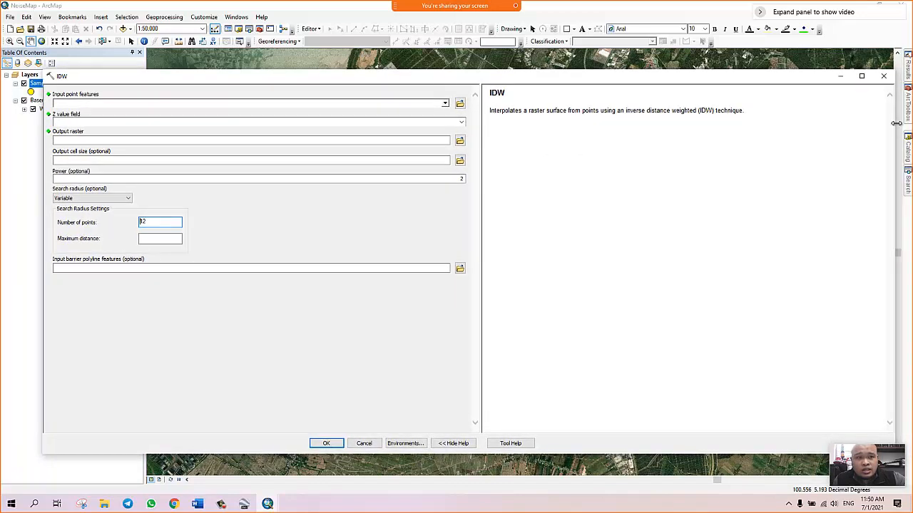
drag(896, 127, 701, 133)
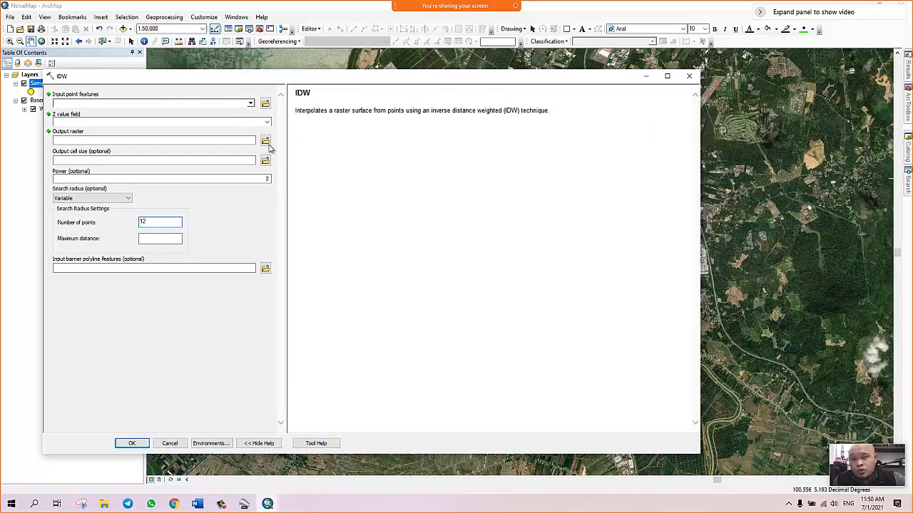
drag(286, 163, 287, 161)
drag(357, 157, 368, 159)
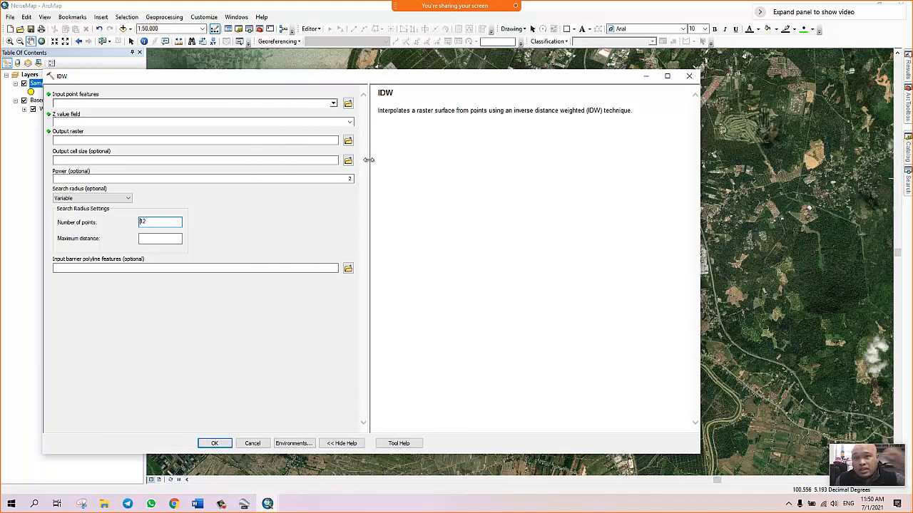
drag(311, 77, 432, 81)
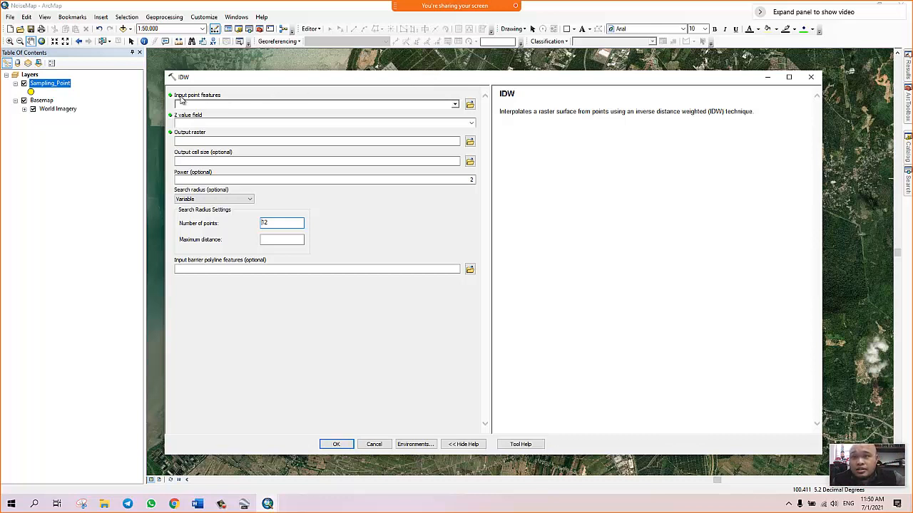
Set Sampling_Point as the IDW input point features and Leq as the Z value field
click(455, 106)
click(455, 106)
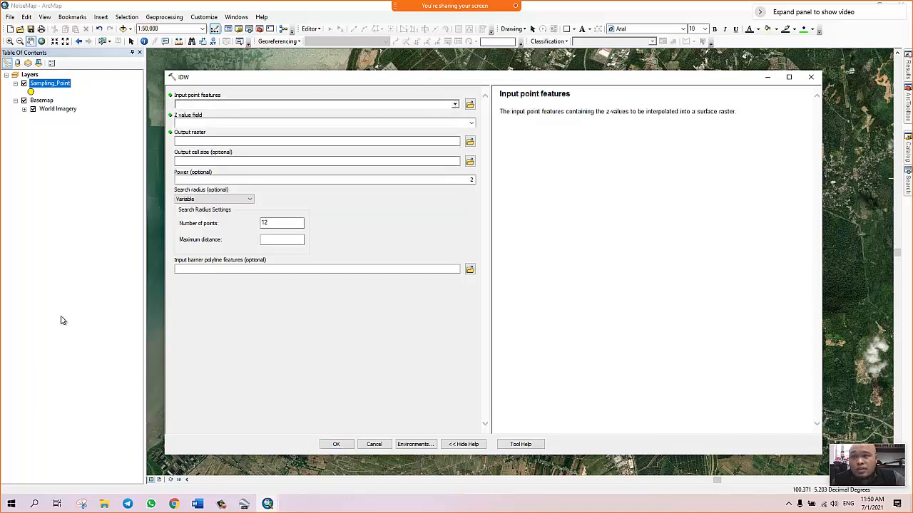
click(46, 86)
drag(45, 86, 184, 104)
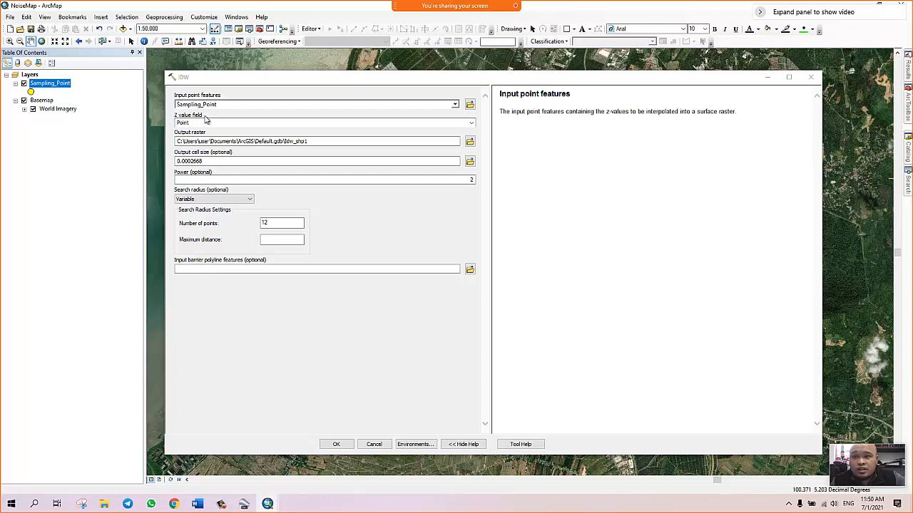
click(470, 122)
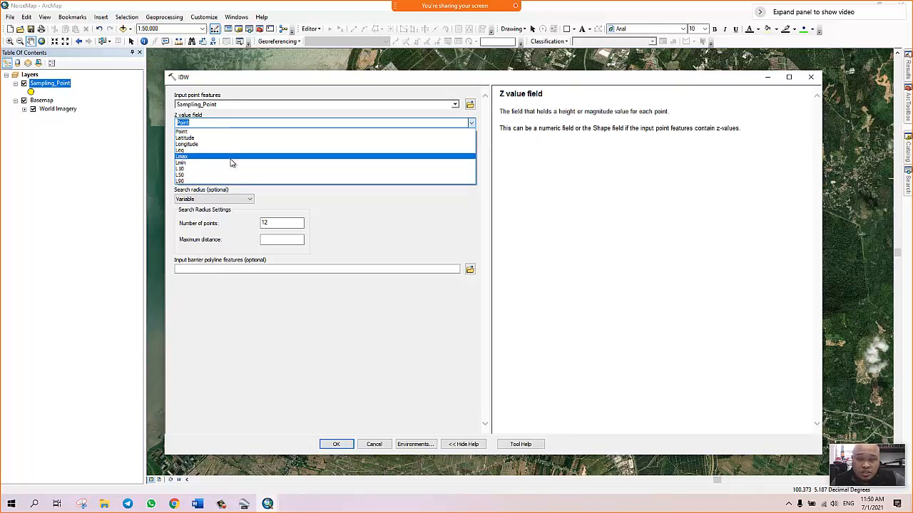
click(183, 150)
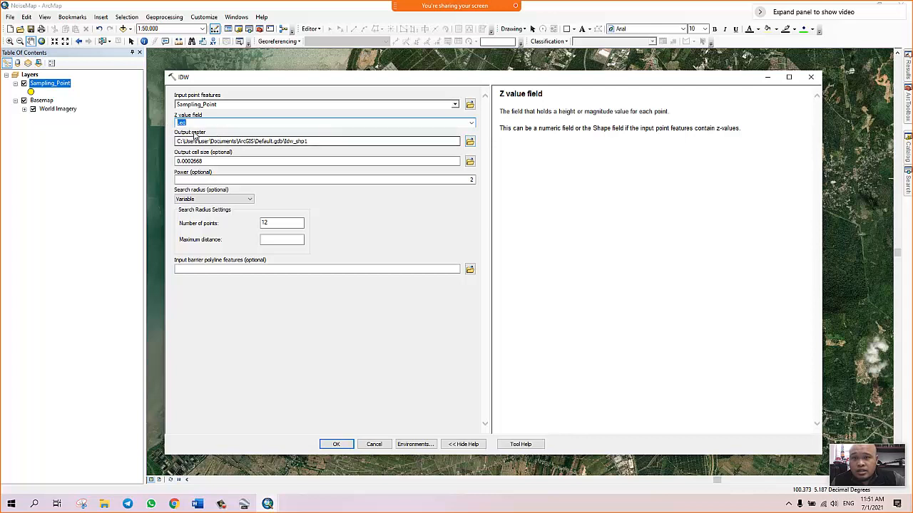
Set the IDW output raster to Leq_IDW in the Data folder of ArcGIS Noise Workfolder
click(196, 141)
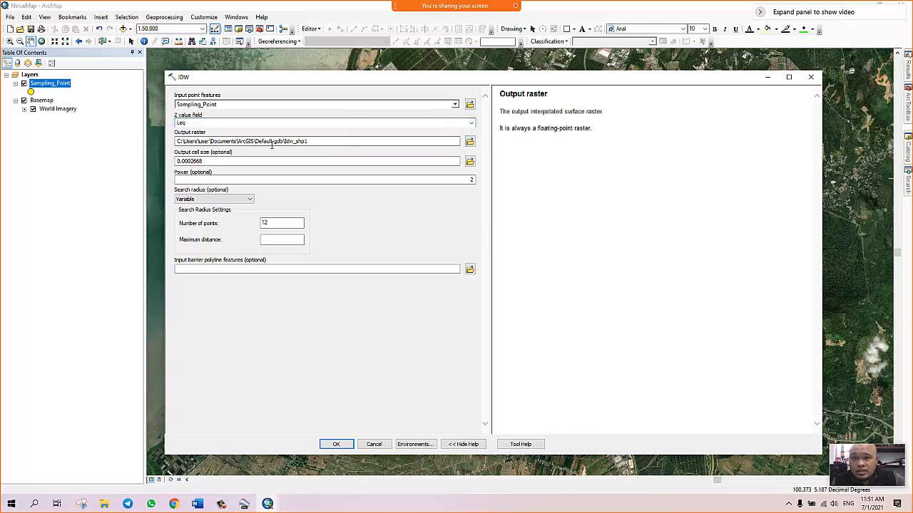
click(470, 141)
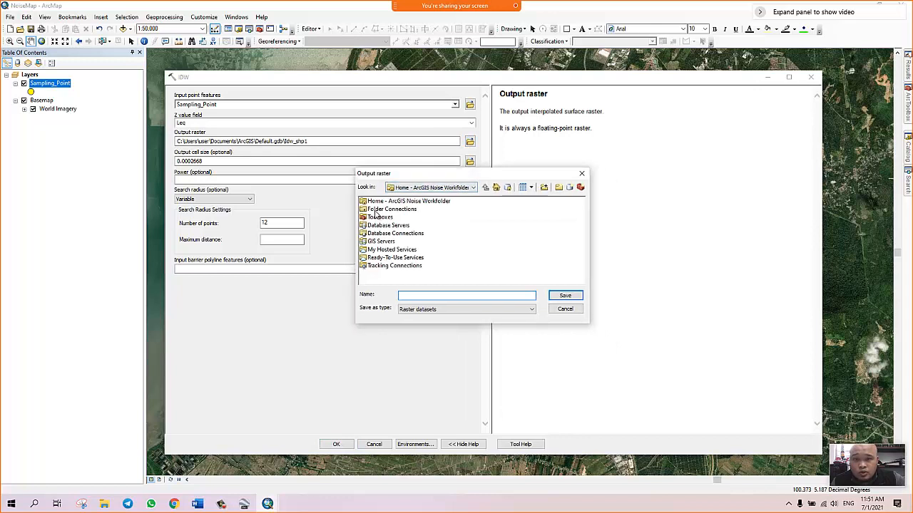
click(375, 209)
click(473, 187)
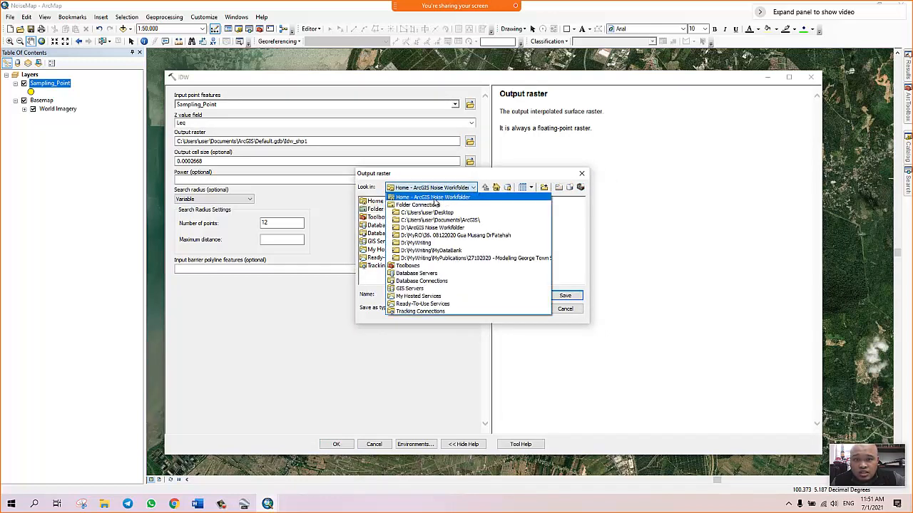
click(433, 198)
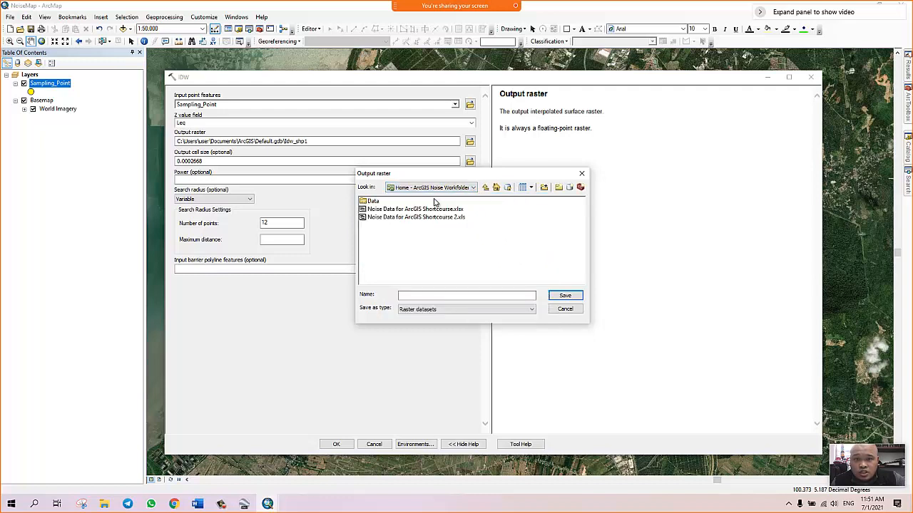
click(373, 203)
double_click(372, 204)
click(499, 296)
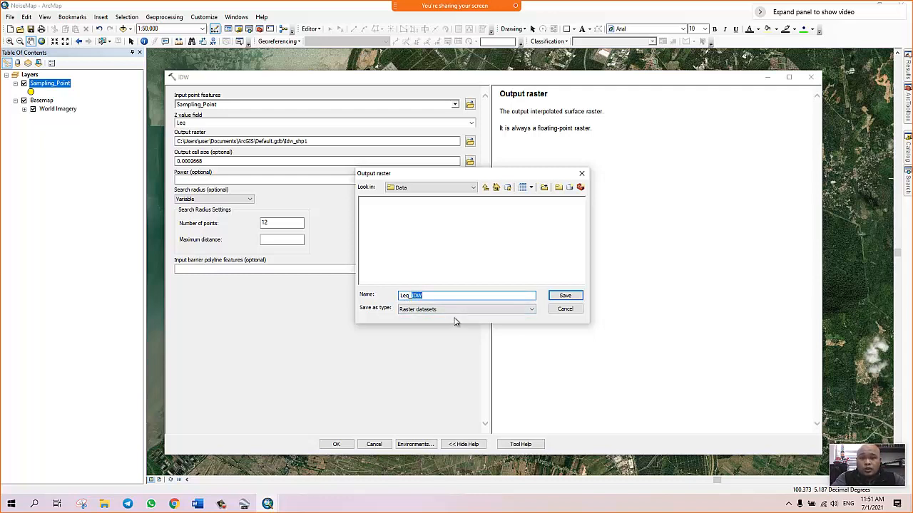
click(434, 296)
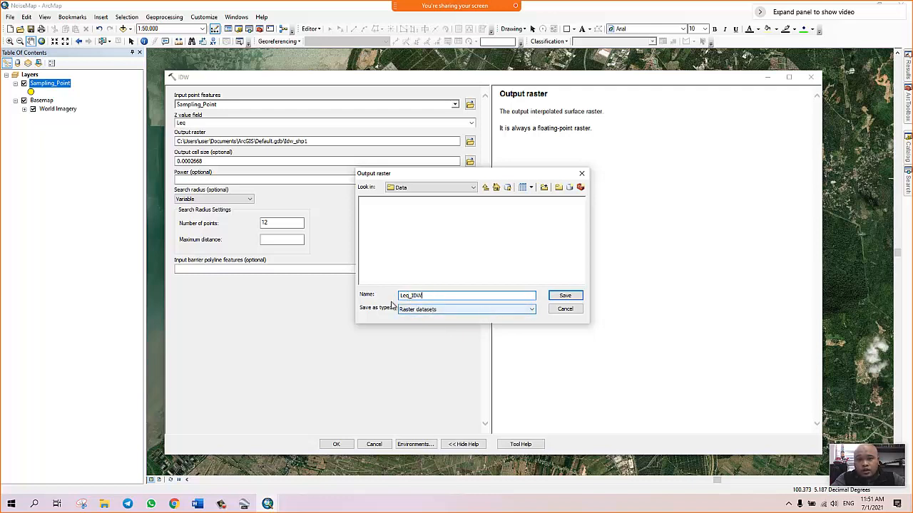
click(565, 295)
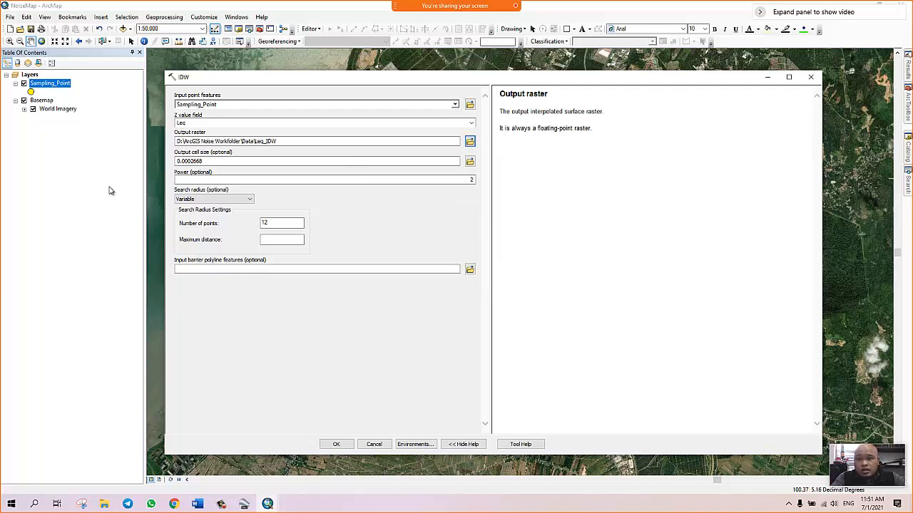
Compare the IDW search radius settings with the mapped sampling points, then run IDW with power 2 and a variable radius of 12 points
click(182, 160)
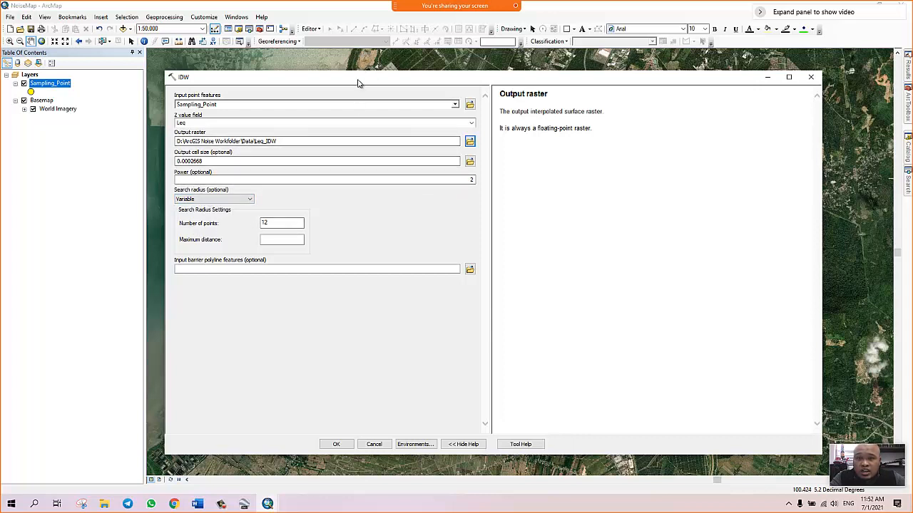
drag(359, 84, 690, 114)
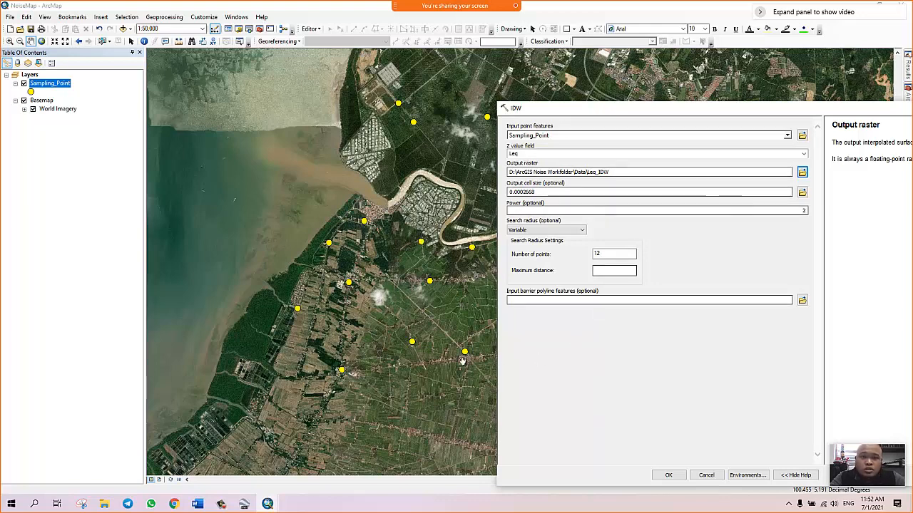
drag(561, 113, 243, 87)
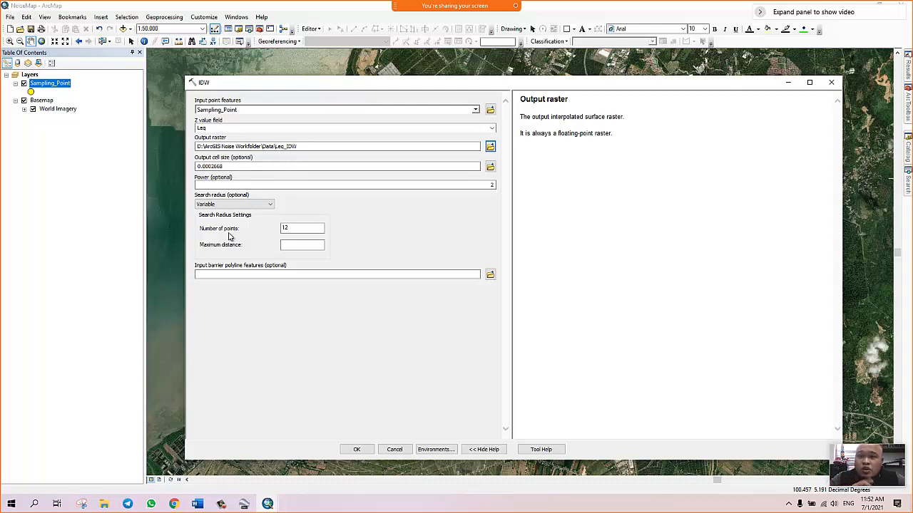
click(295, 244)
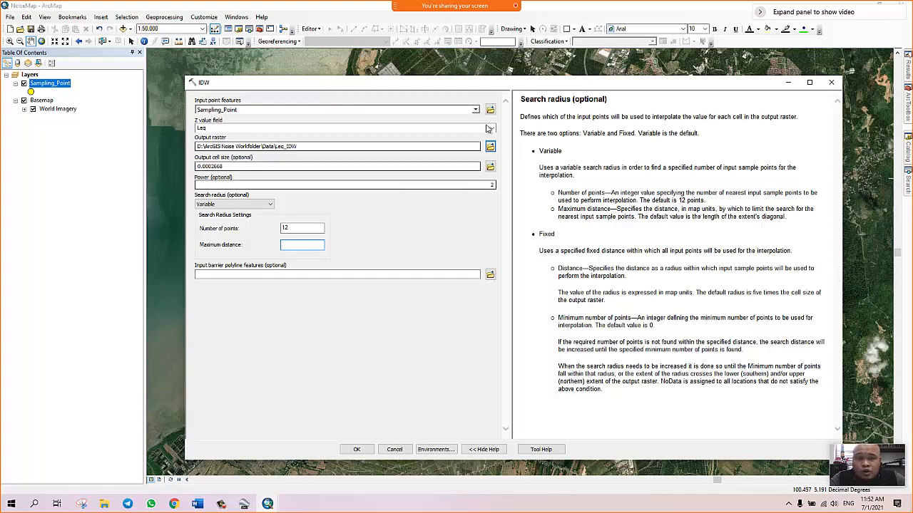
drag(539, 85, 547, 369)
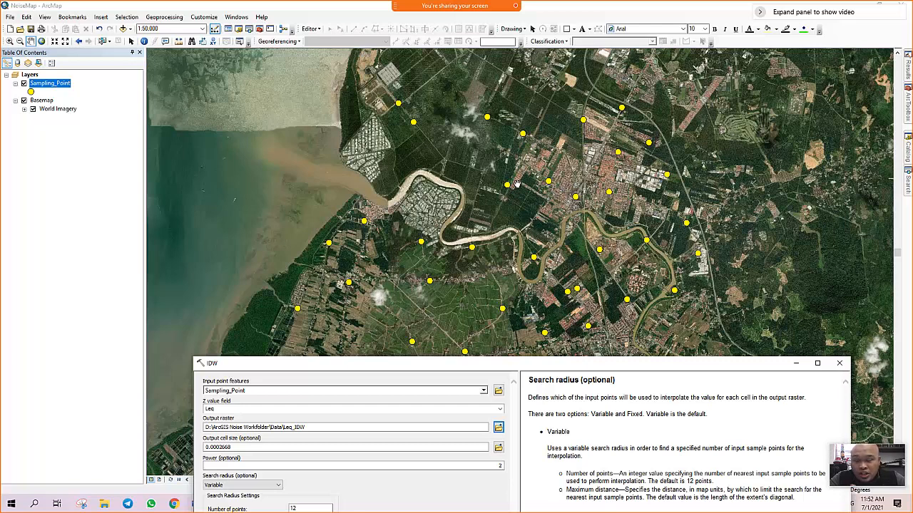
drag(474, 363, 482, 96)
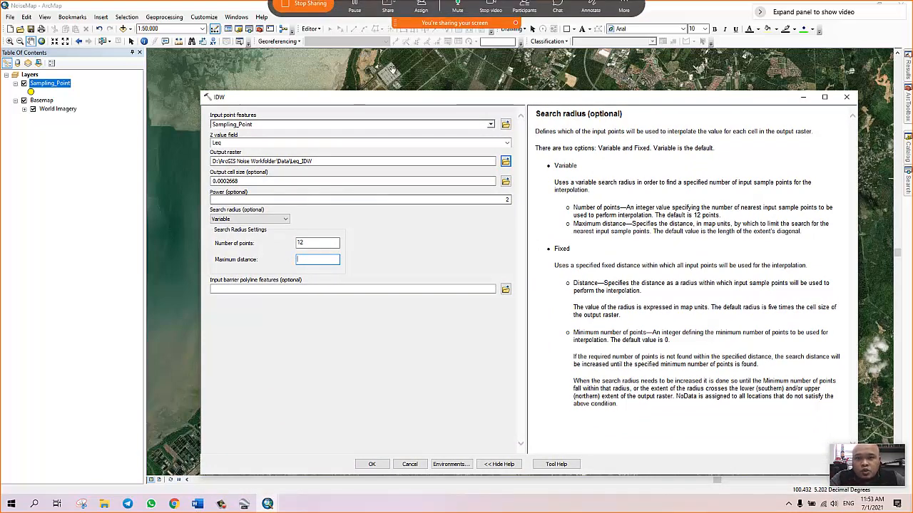
drag(393, 99, 370, 73)
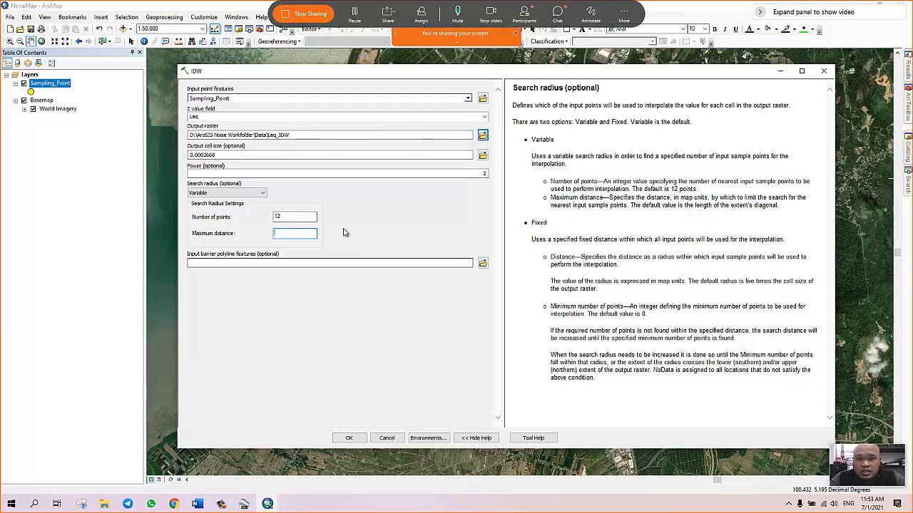
click(348, 438)
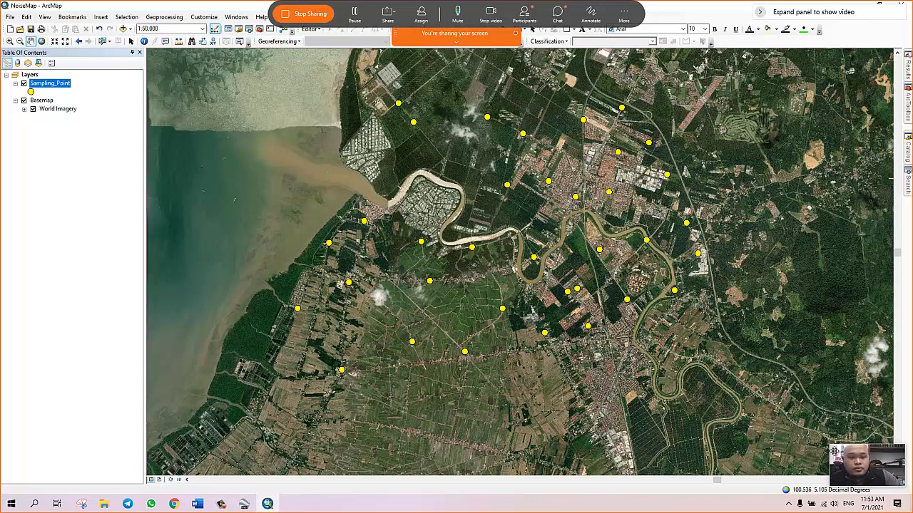
mouse_move(865, 450)
drag(866, 450, 853, 437)
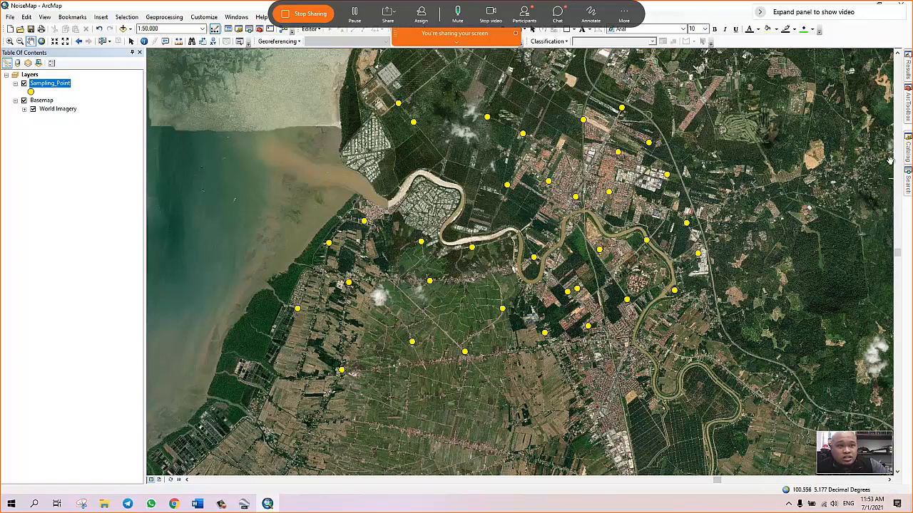
Open the current session's geoprocessing results and expand the IDW run to read its execution messages
mouse_move(909, 66)
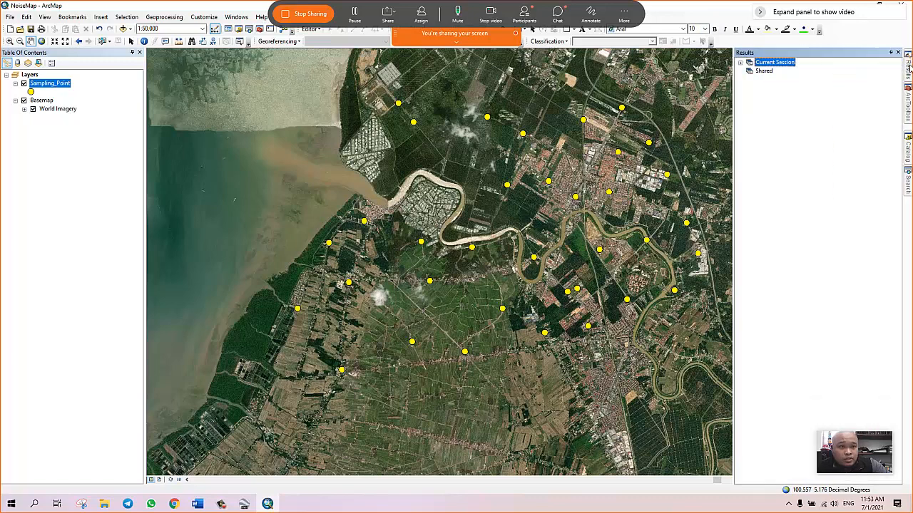
click(742, 63)
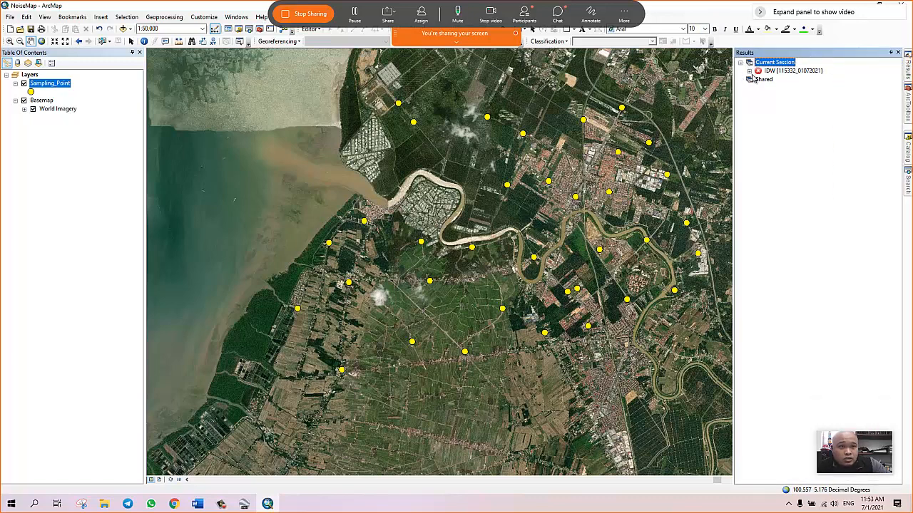
click(748, 70)
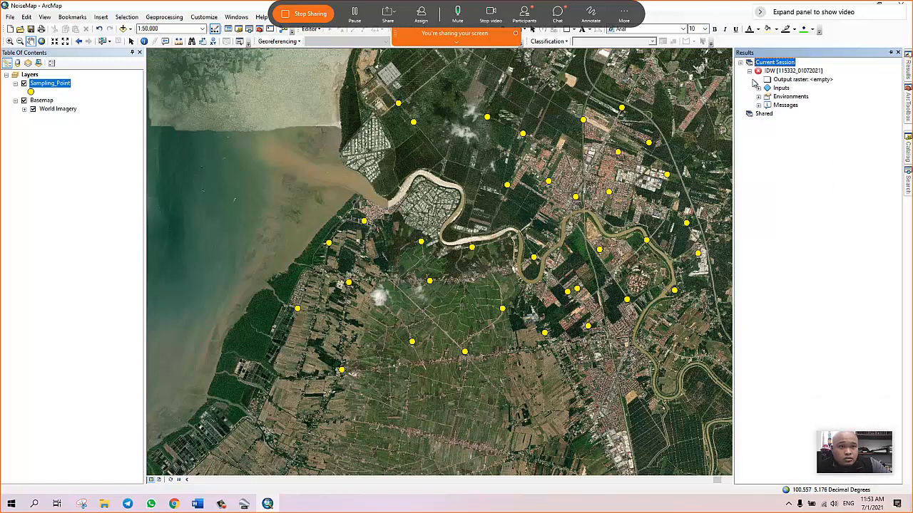
click(793, 80)
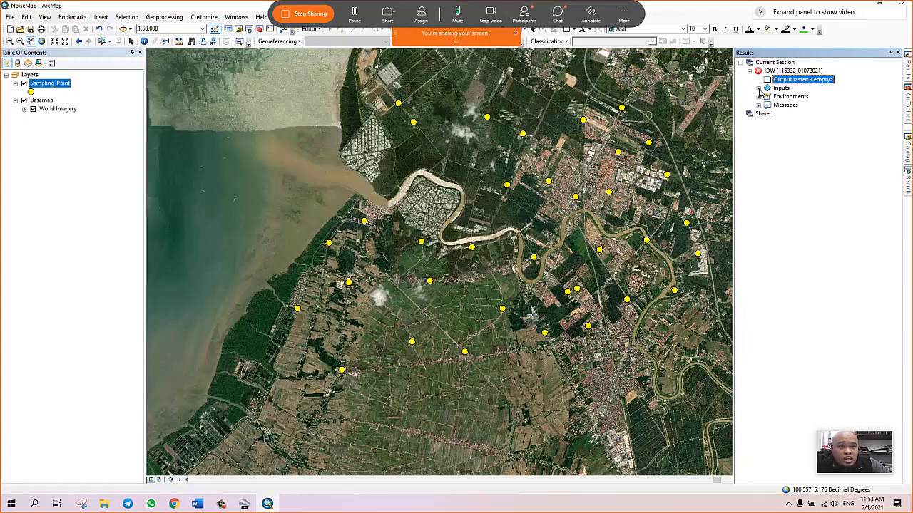
click(758, 96)
click(759, 97)
click(758, 105)
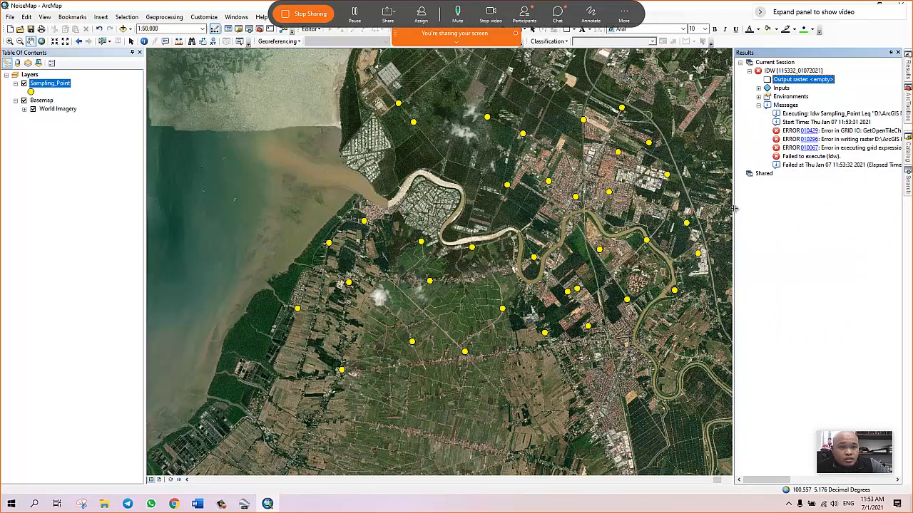
drag(733, 208, 691, 208)
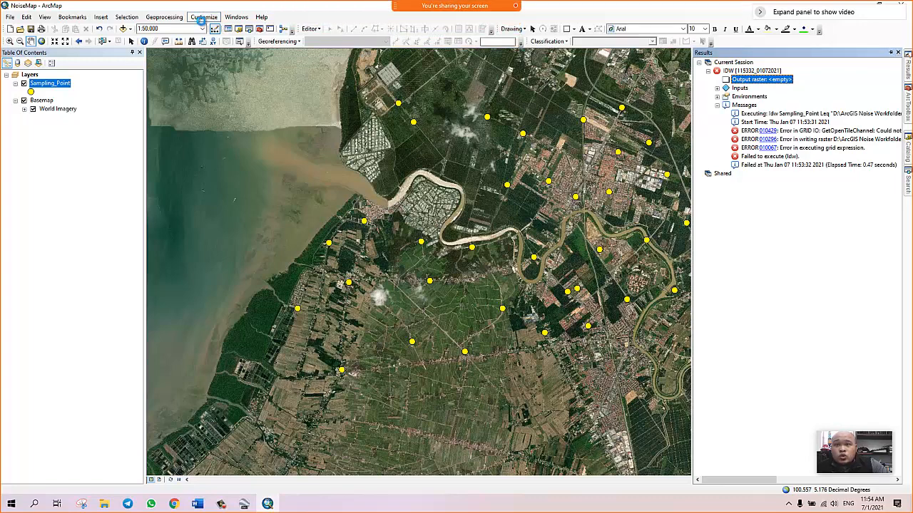
Check whether Spatial Analyst and the other extensions are enabled, and close the geoprocessing results and the extensions list
click(203, 19)
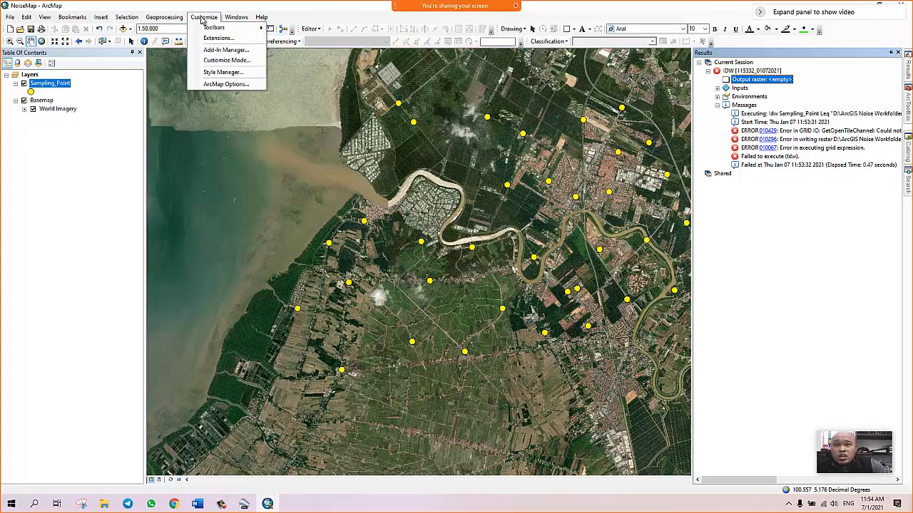
click(207, 37)
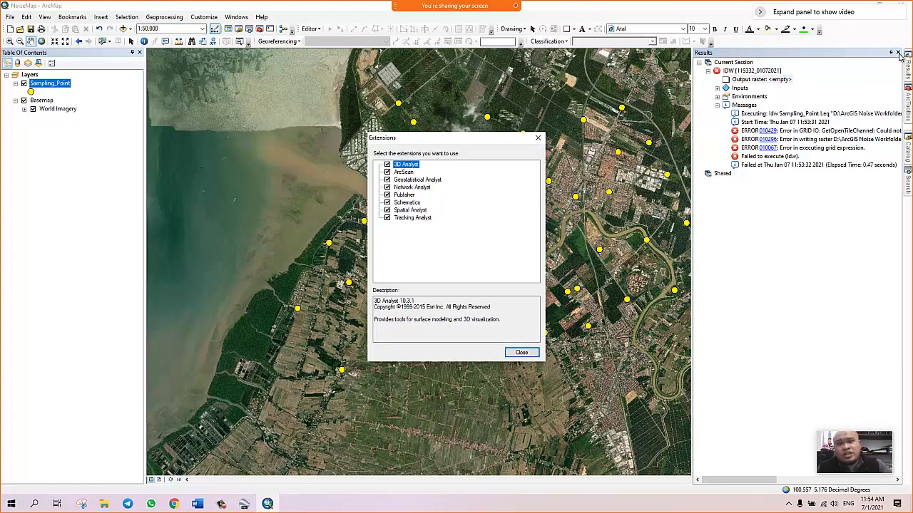
click(897, 53)
click(520, 351)
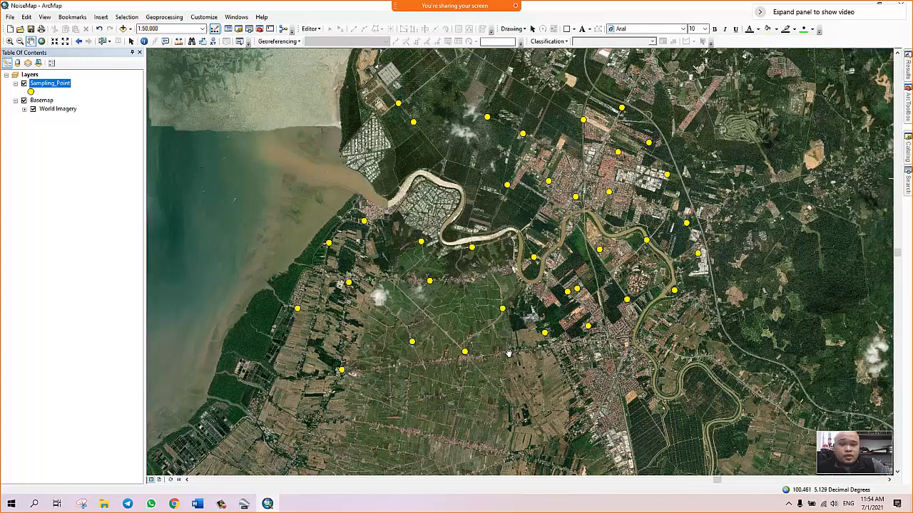
click(203, 17)
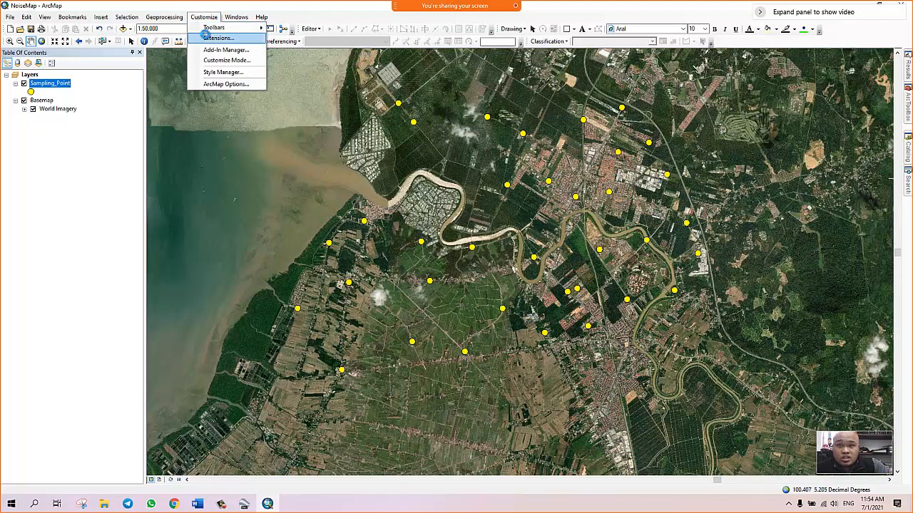
click(216, 37)
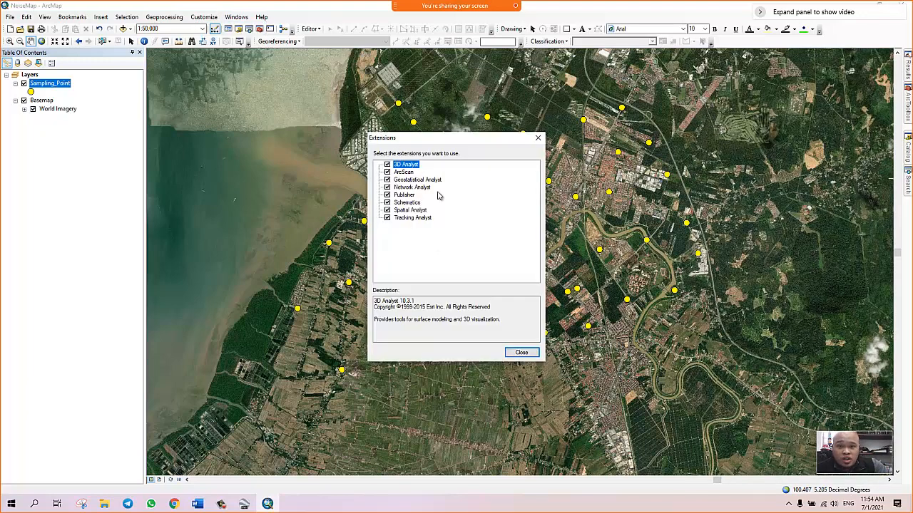
click(537, 138)
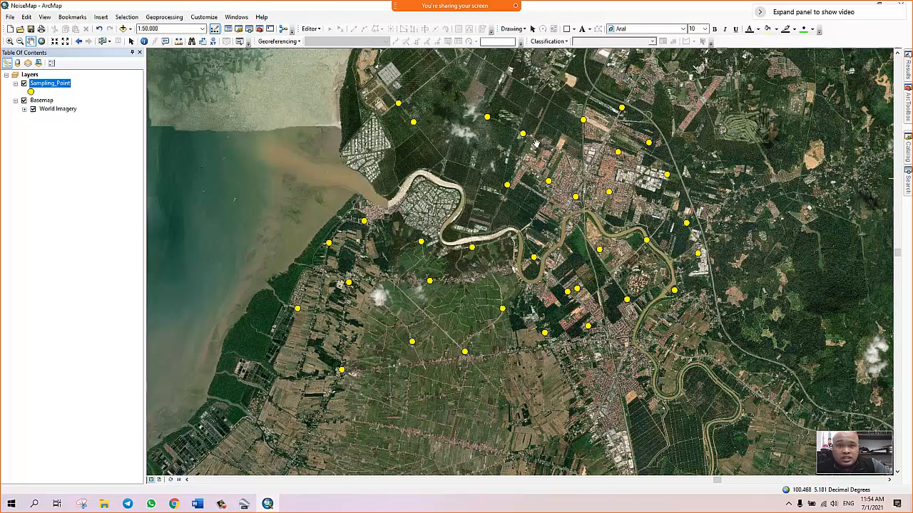
click(205, 17)
mouse_move(205, 28)
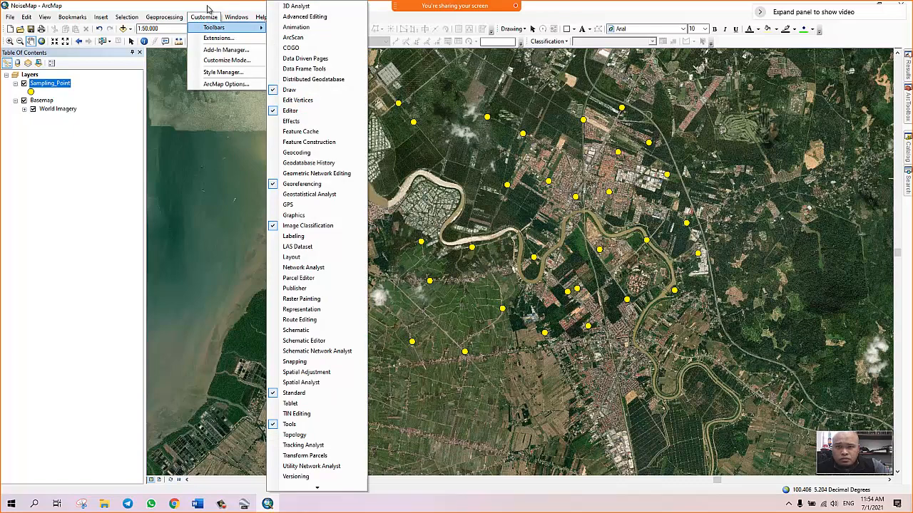
click(206, 9)
click(230, 18)
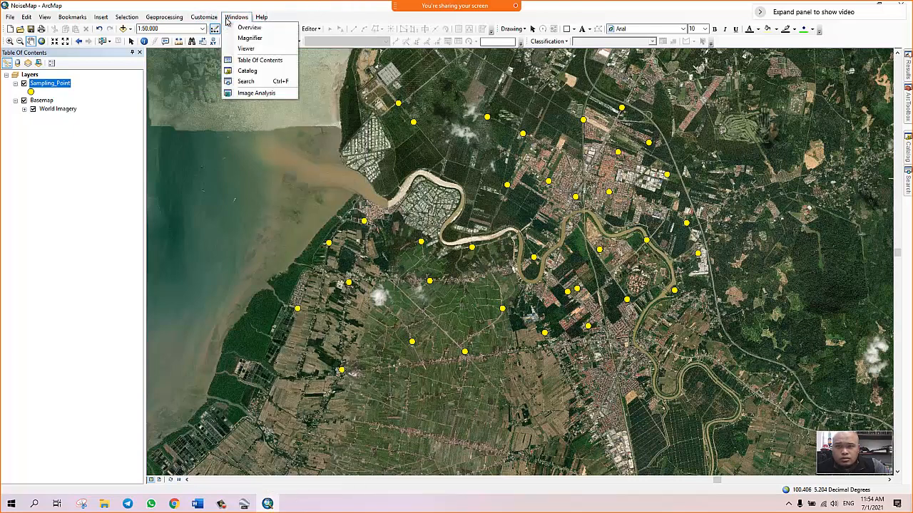
mouse_move(217, 10)
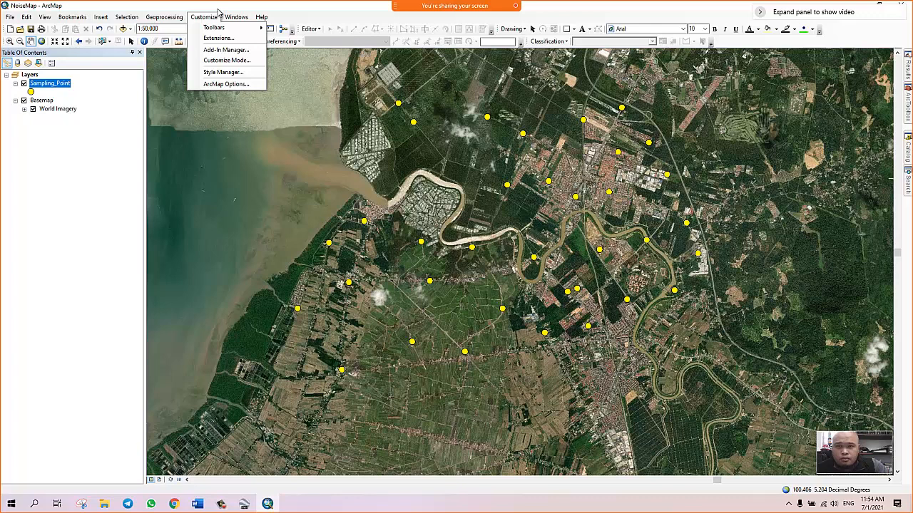
click(163, 19)
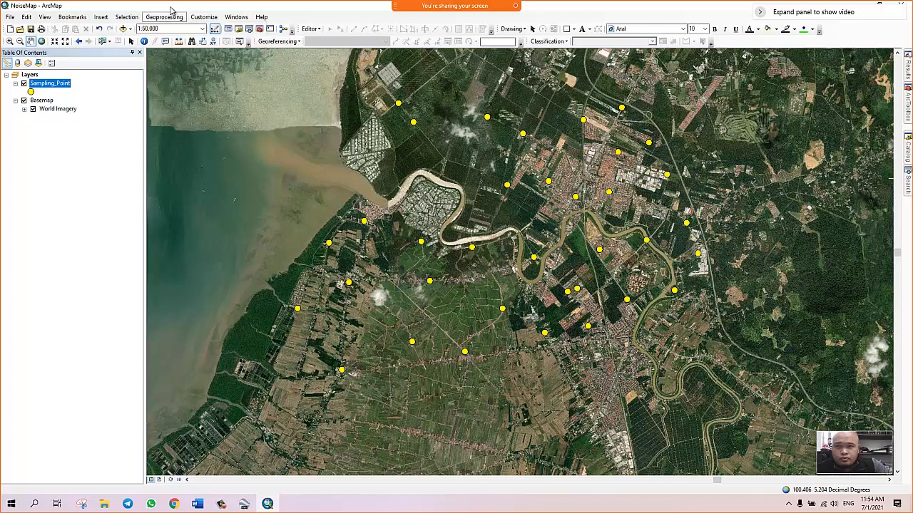
Look over the ArcToolbox interpolation tools and reopen the geoprocessing results to reread the IDW run's messages
mouse_move(454, 6)
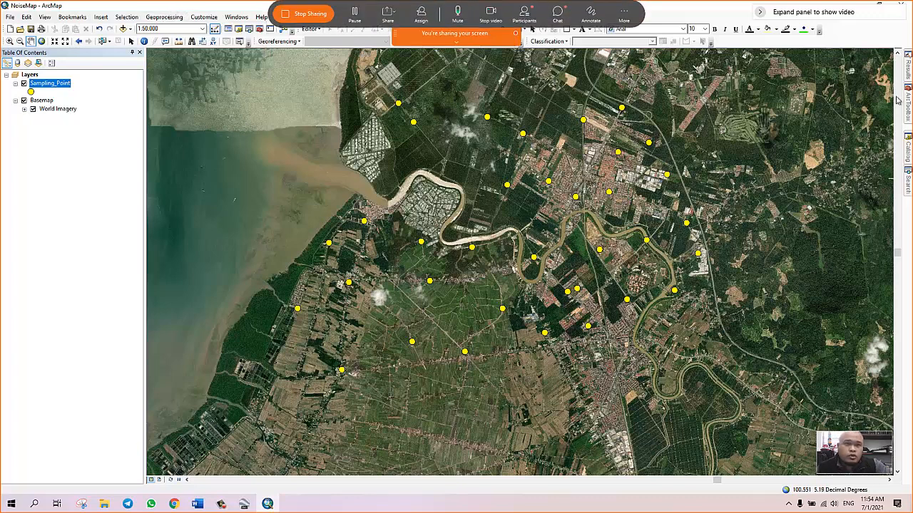
mouse_move(910, 102)
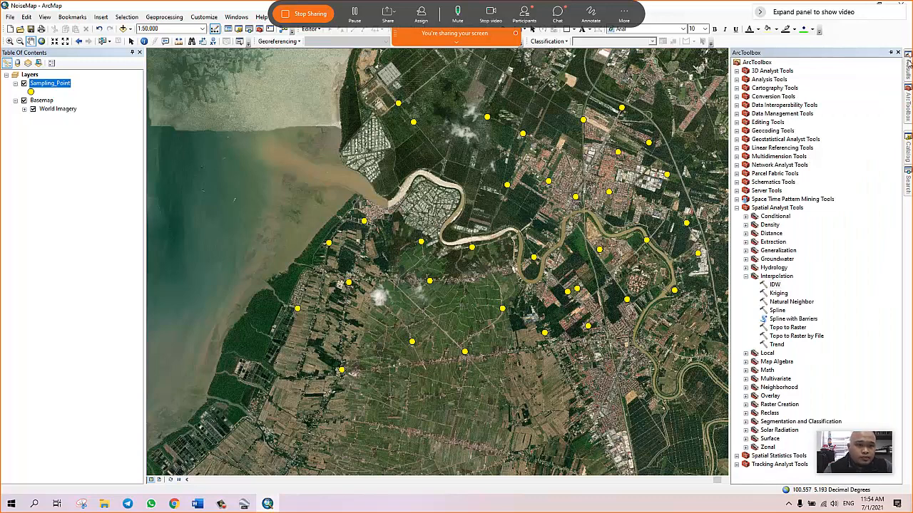
mouse_move(908, 64)
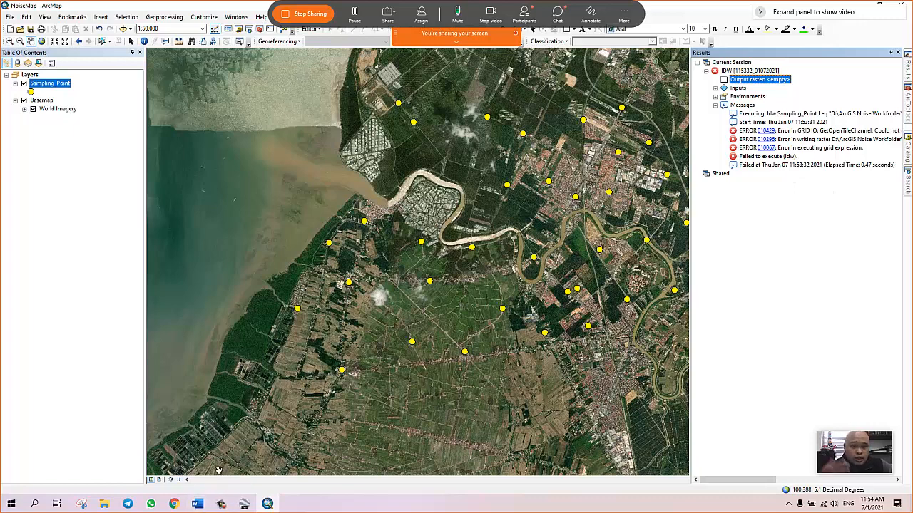
Set up the Spatial Analyst IDW tool again with Sampling_Point as the input point features and Leq as the Z value field
mouse_move(174, 504)
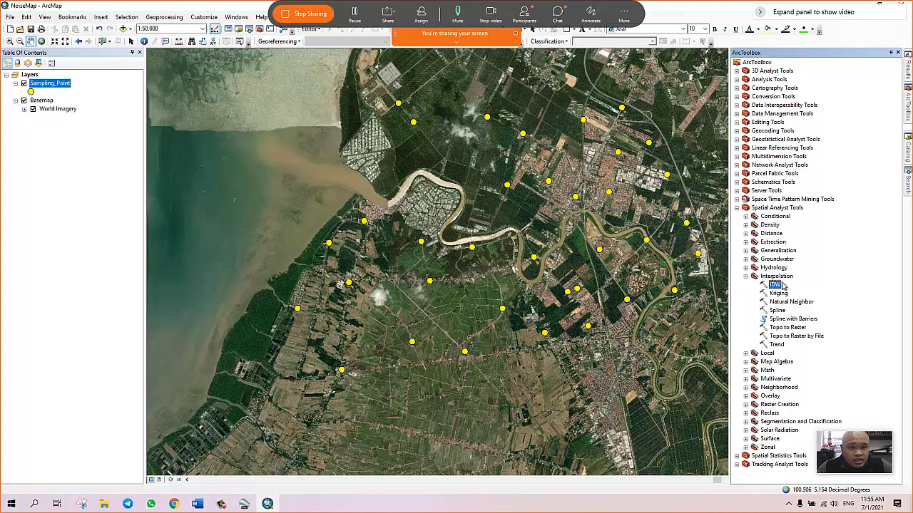
double_click(774, 286)
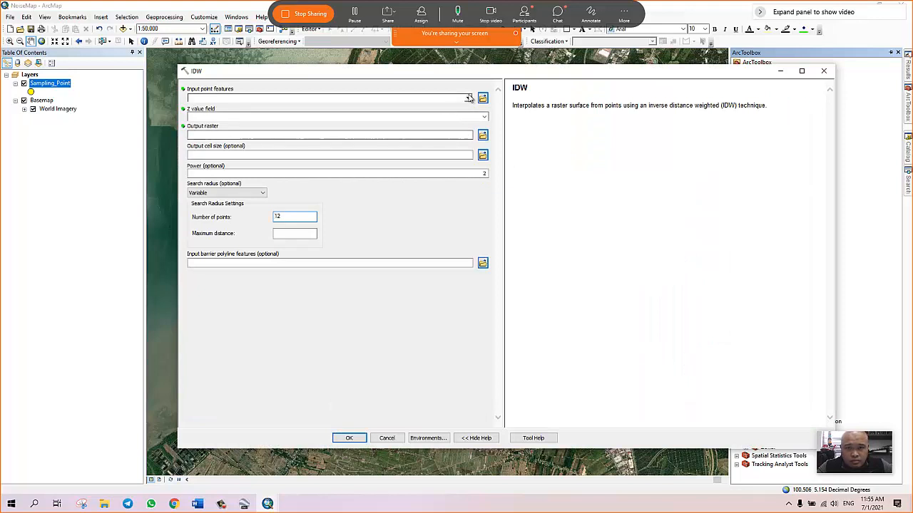
click(204, 100)
click(204, 108)
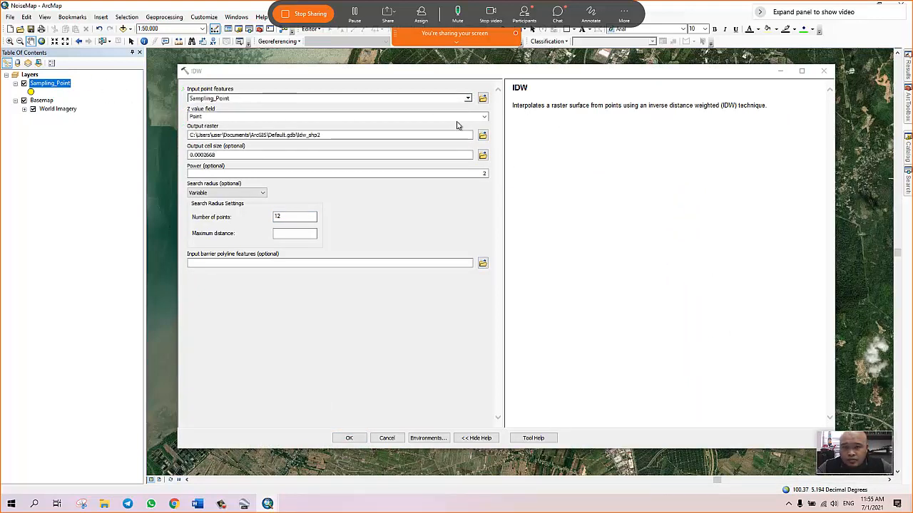
click(485, 118)
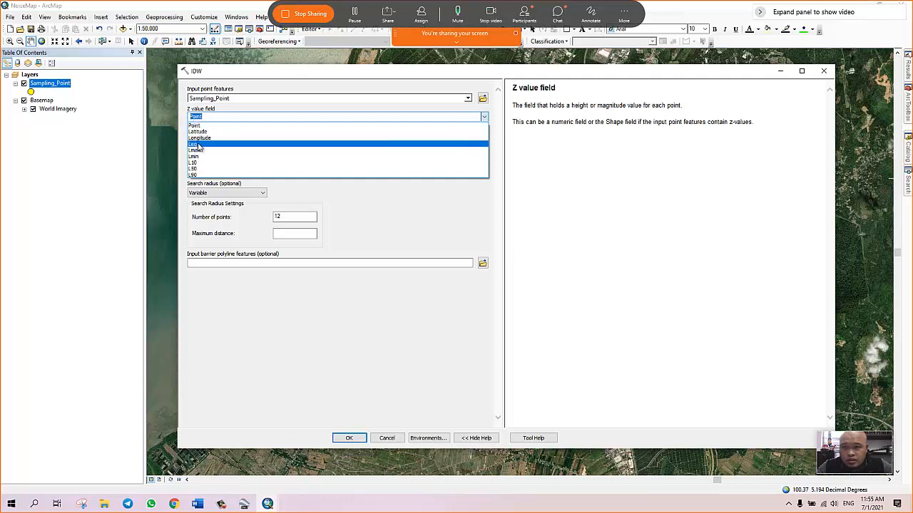
key(Escape)
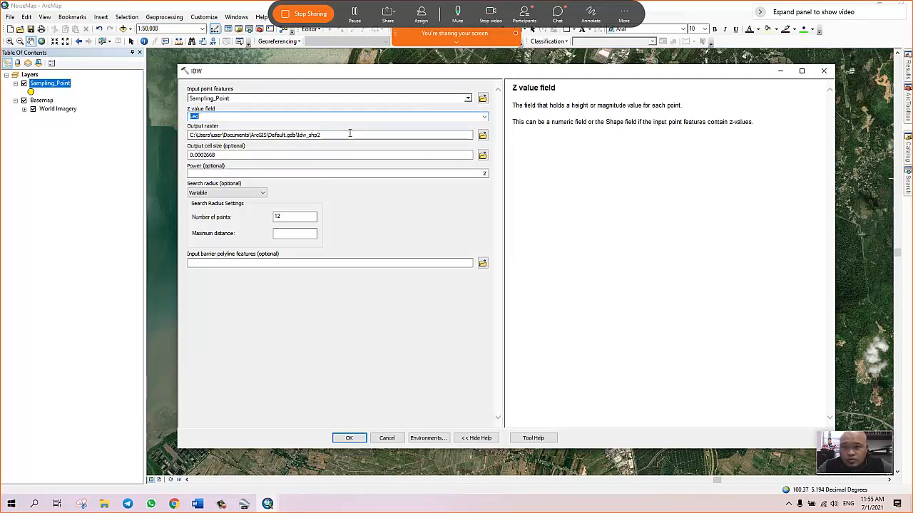
Set the IDW output raster to Leq_IDW in the Data folder of ArcGIS Noise Workfolder
click(350, 133)
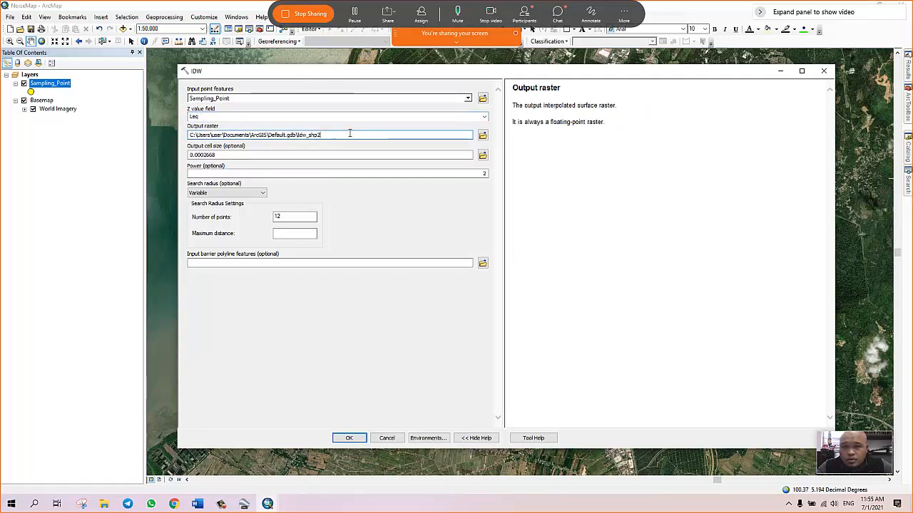
click(482, 136)
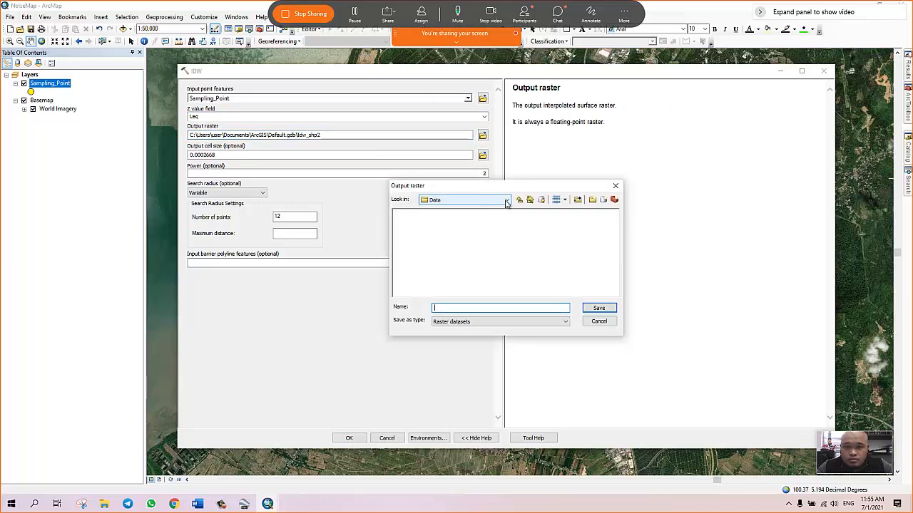
text(Leq)
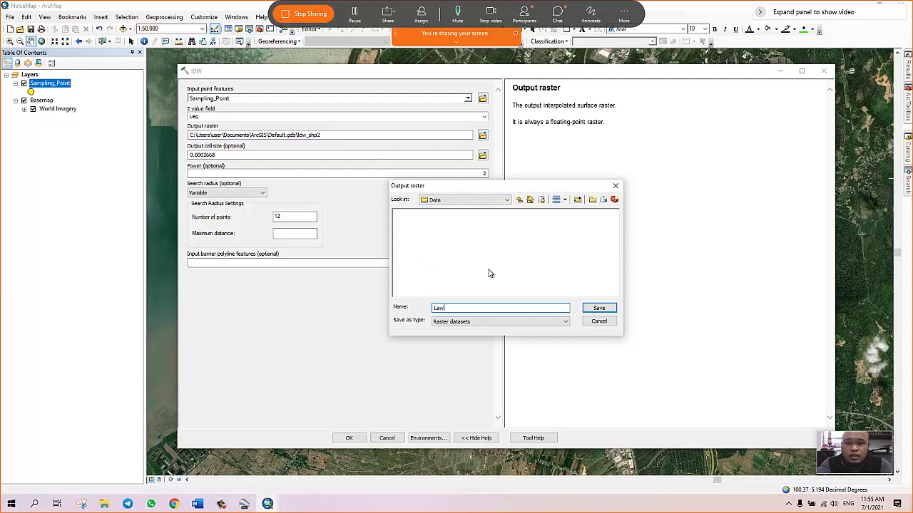
text(e)
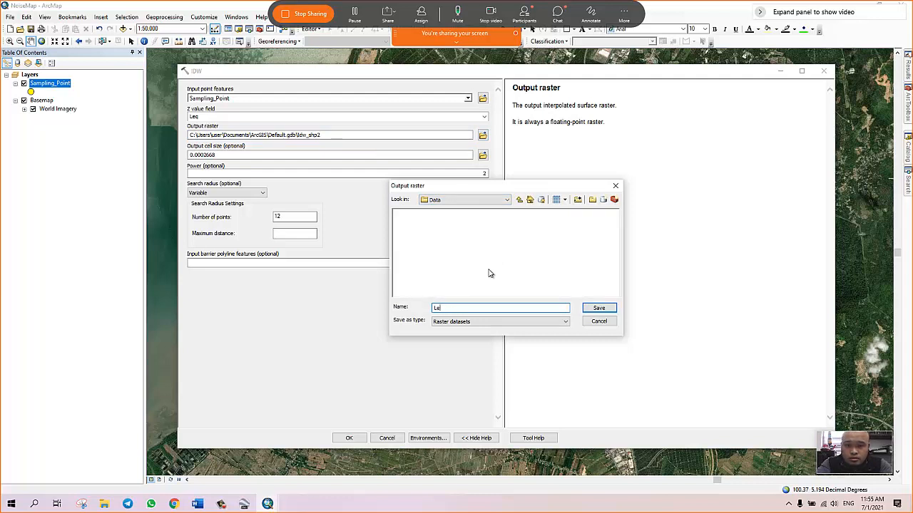
text(wq_IDW)
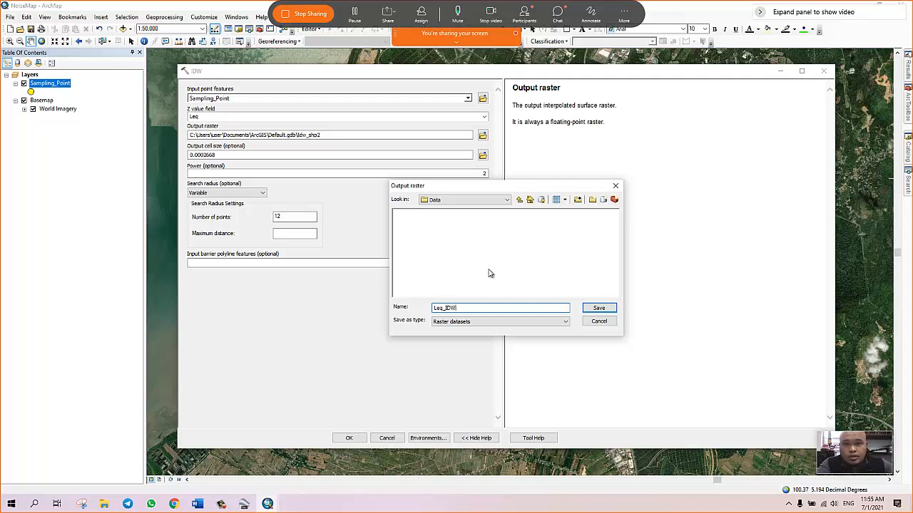
click(599, 308)
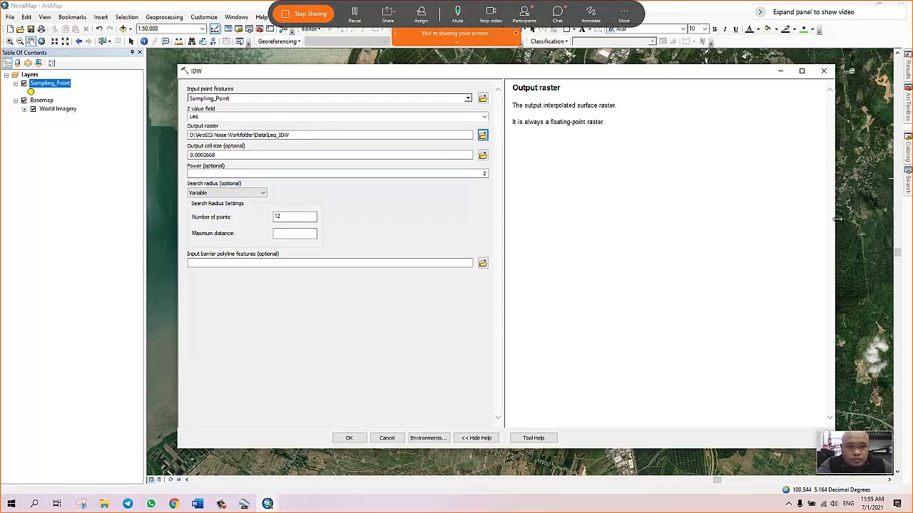
Check the Processing Extent environment settings, then try to run IDW with power 2 and a variable radius of 12 points
drag(836, 220, 730, 220)
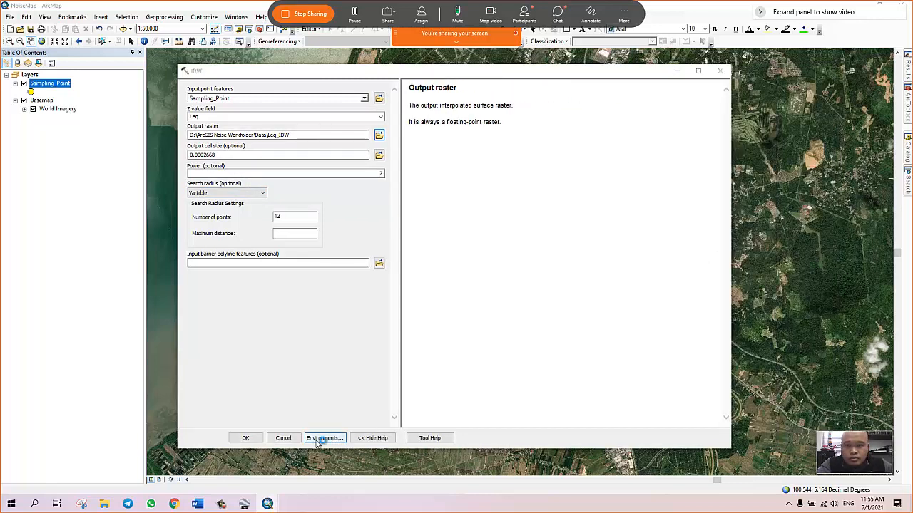
click(322, 439)
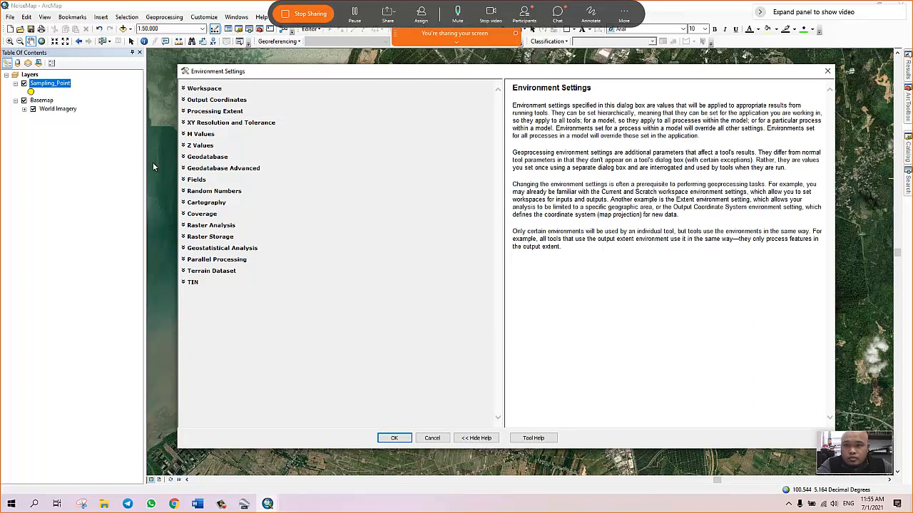
click(183, 112)
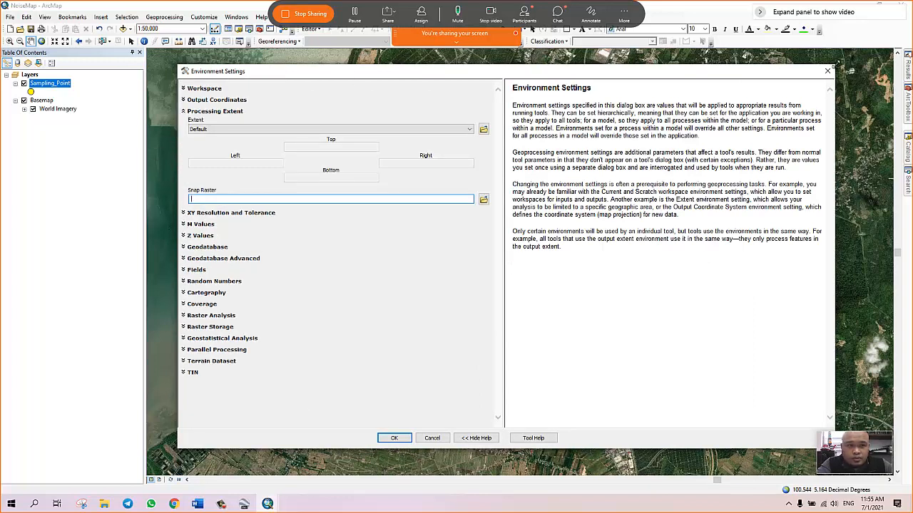
click(394, 438)
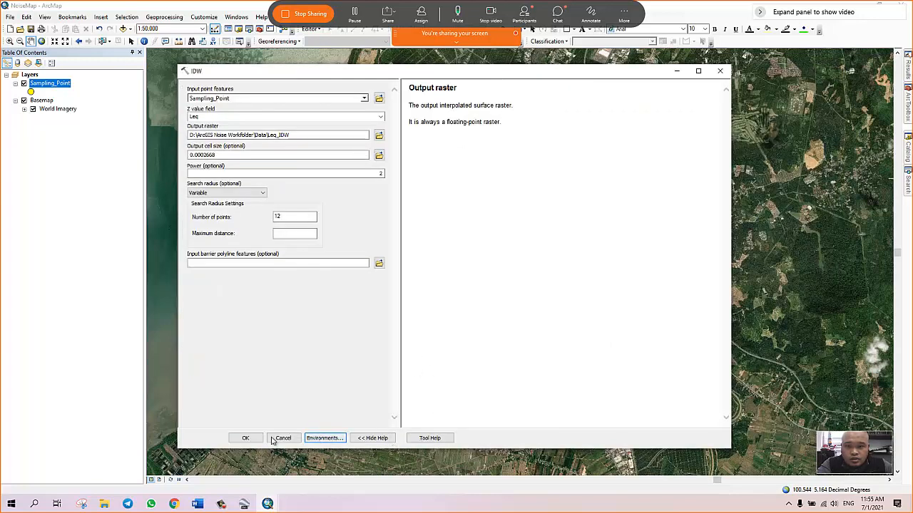
click(246, 438)
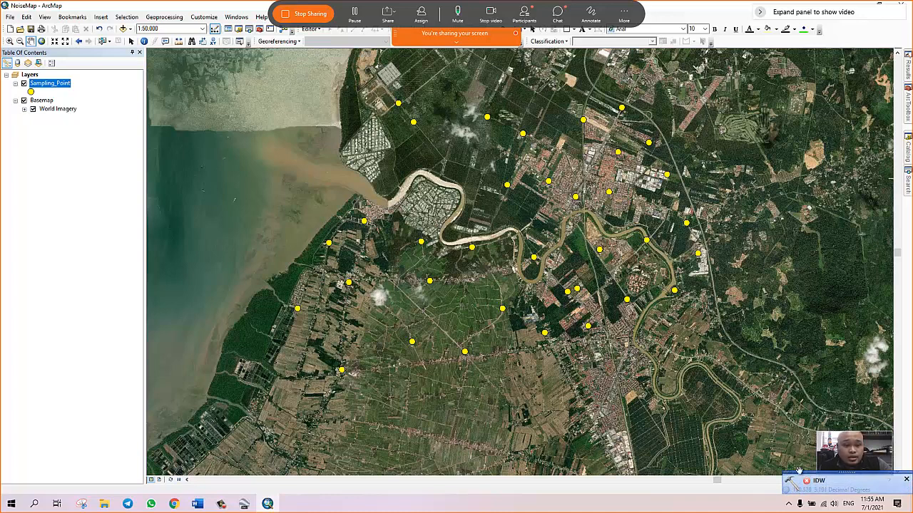
Open the geoprocessing results of the latest IDW run and read its messages
click(822, 490)
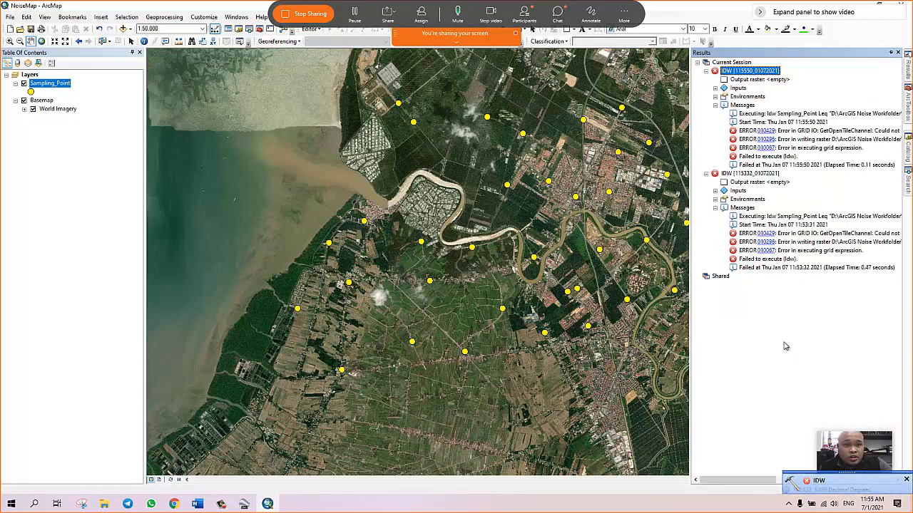
click(706, 71)
click(706, 79)
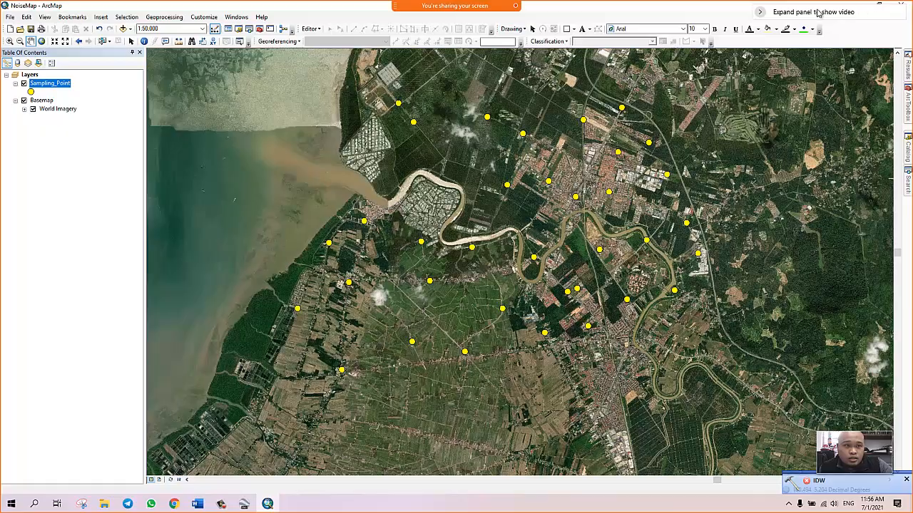
Close ArcMap and reopen the NoiseMap document from ArcGIS Noise Workfolder on the D drive
click(903, 4)
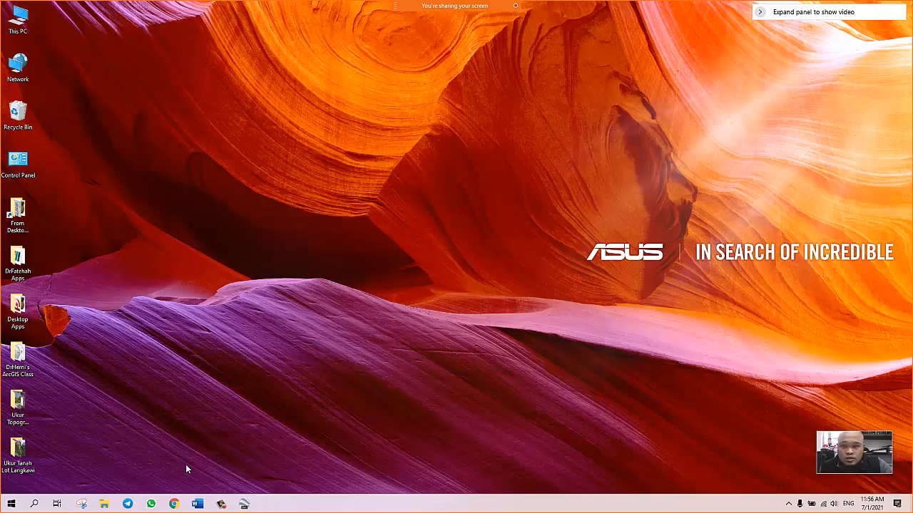
click(103, 504)
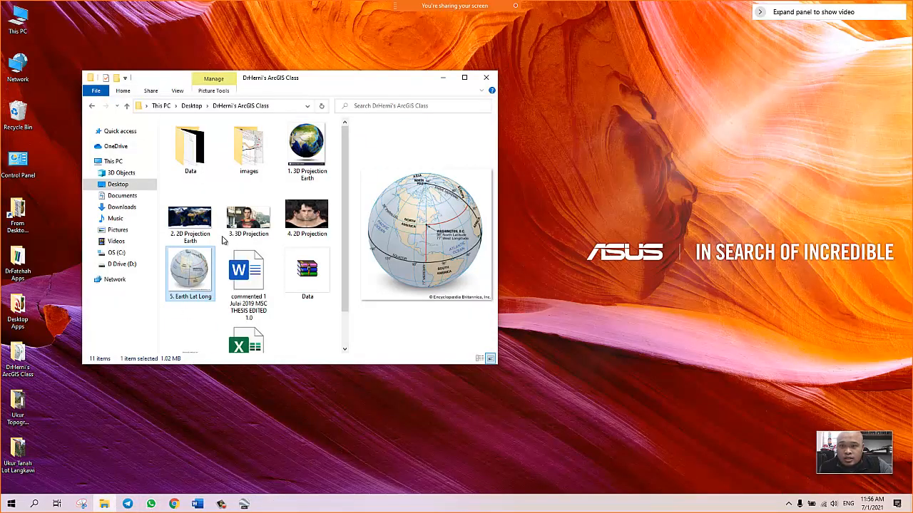
scroll(229, 197, down, 2)
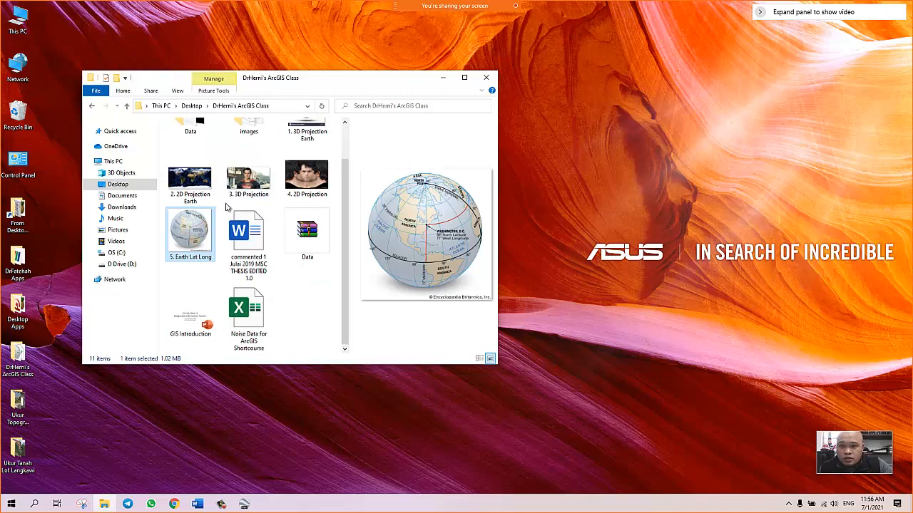
click(122, 265)
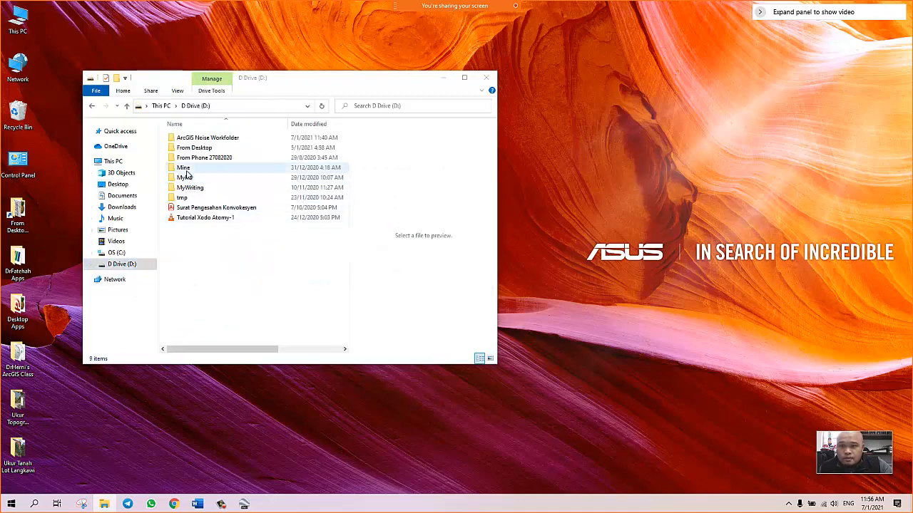
double_click(183, 138)
click(180, 169)
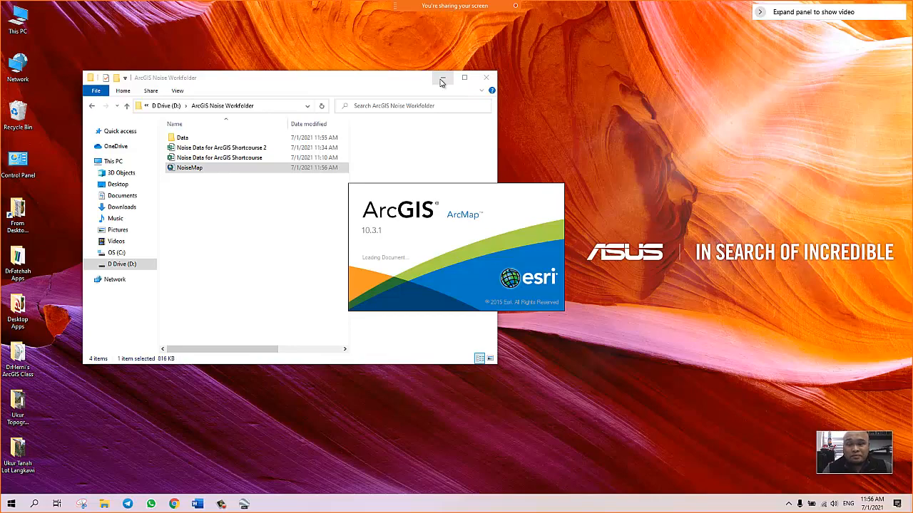
click(441, 80)
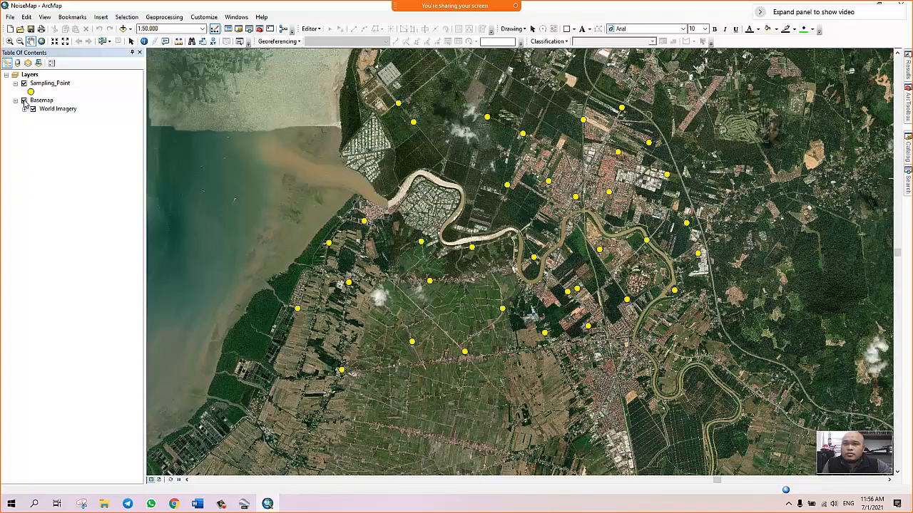
Hide the Basemap group layer and collapse its entry
click(24, 100)
click(15, 101)
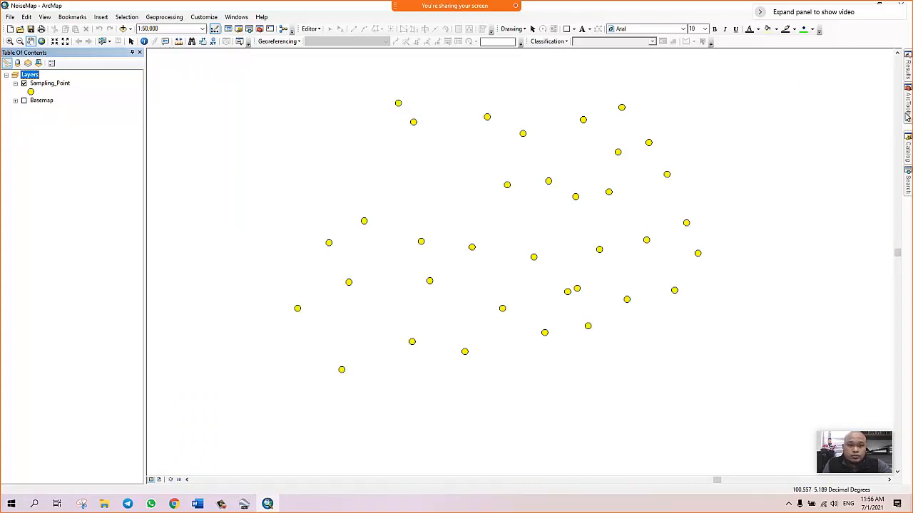
Open the Spatial Analyst IDW tool with Sampling_Point as input point features and Leq as the Z value field
click(908, 100)
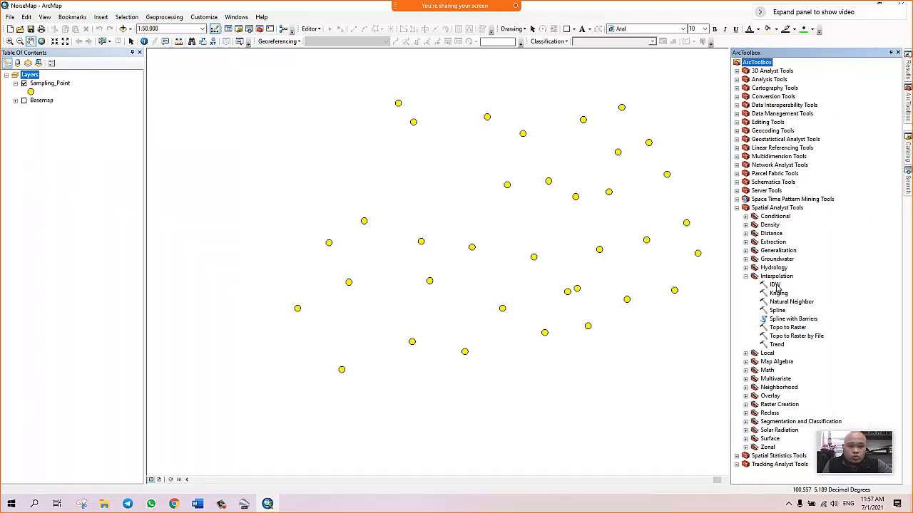
click(770, 209)
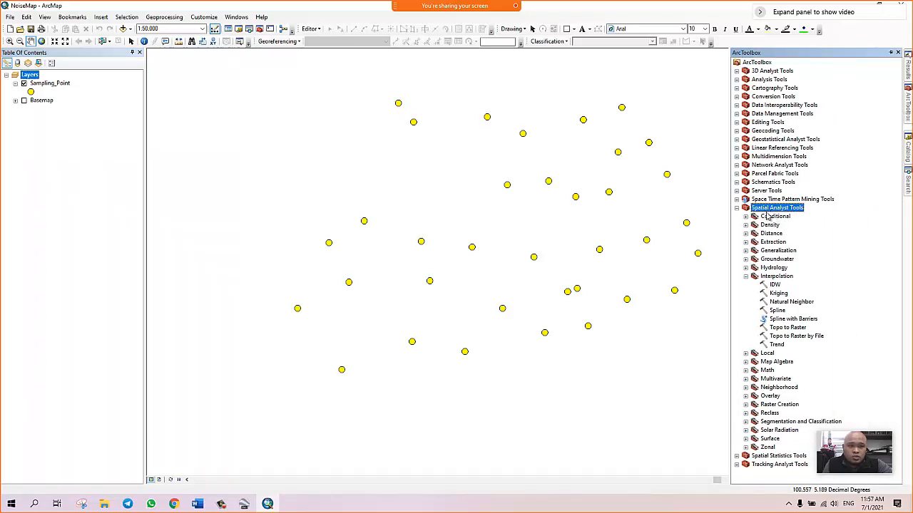
click(774, 275)
double_click(775, 284)
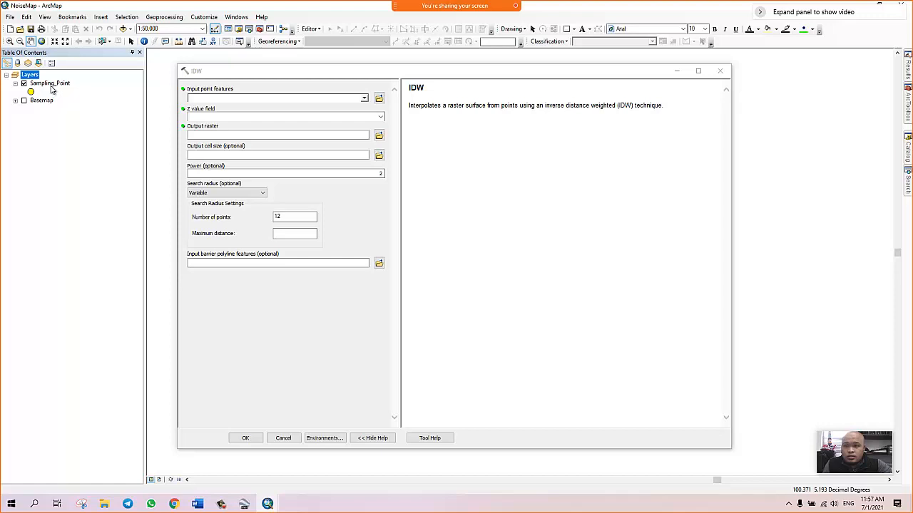
drag(51, 86, 208, 98)
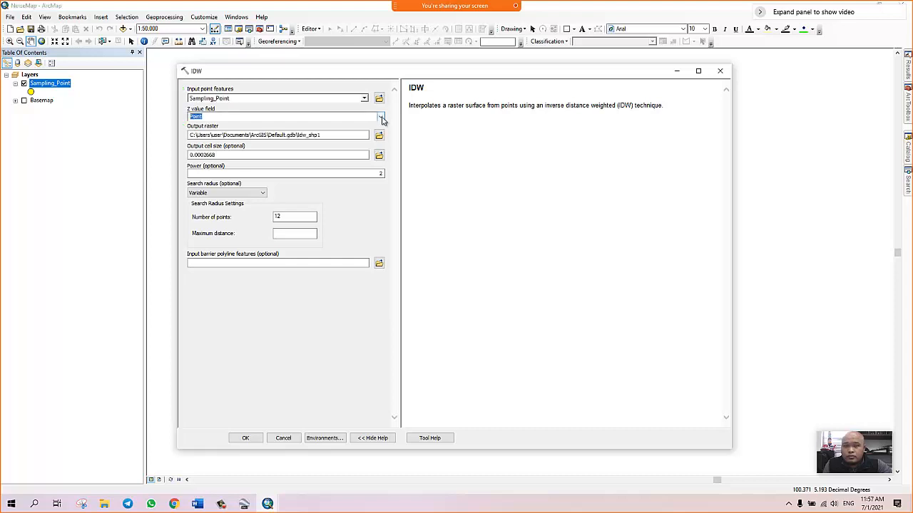
click(381, 116)
click(193, 144)
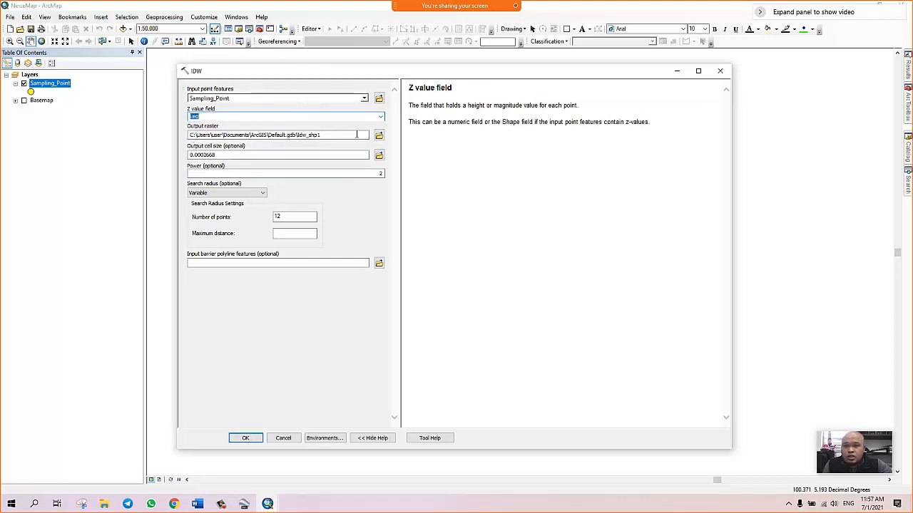
Try to run IDW with the output raster saved as Leq_IDW in the Data folder of ArcGIS Noise Workfolder
click(378, 135)
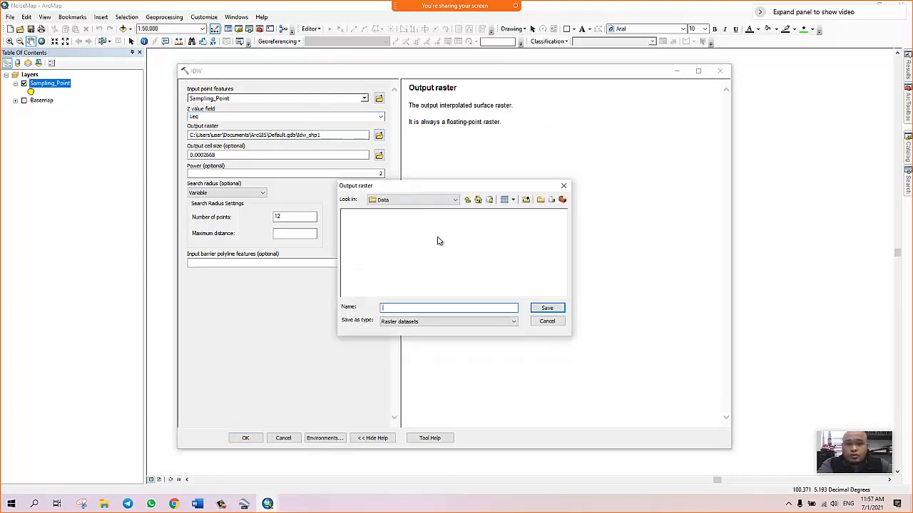
click(468, 202)
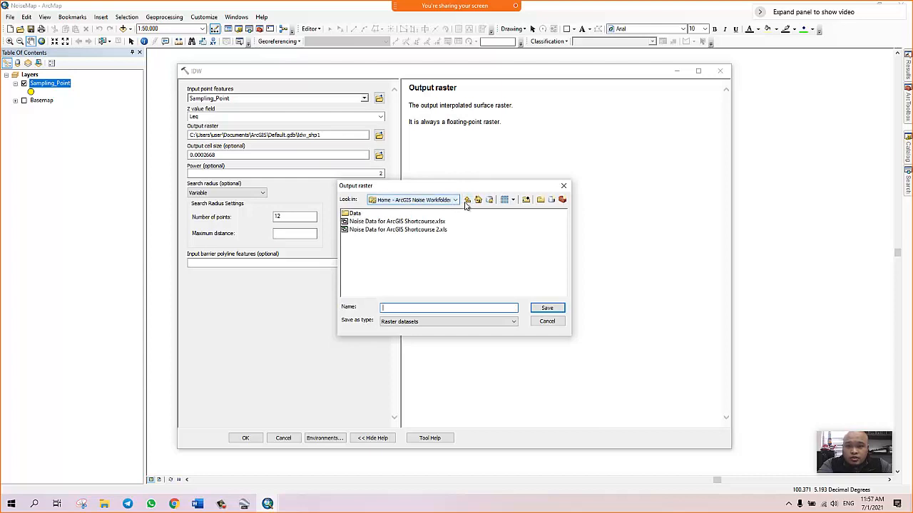
double_click(353, 214)
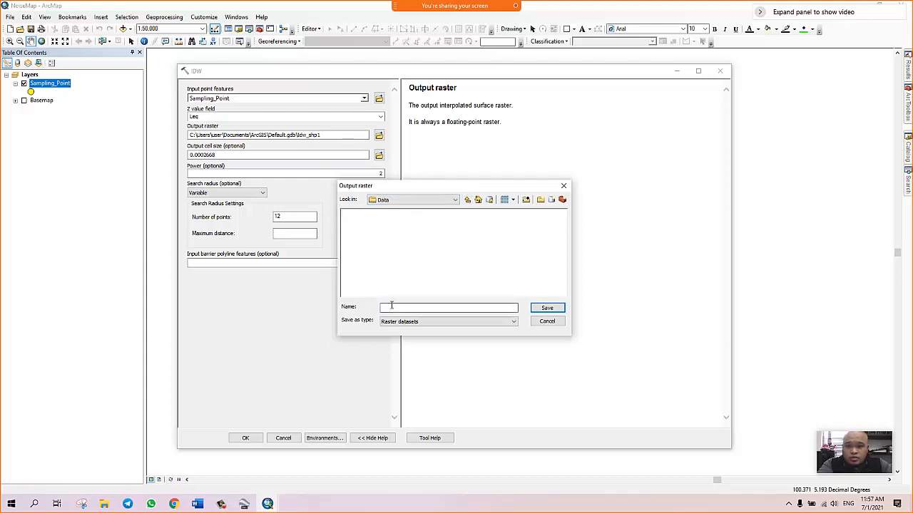
text(Leq)
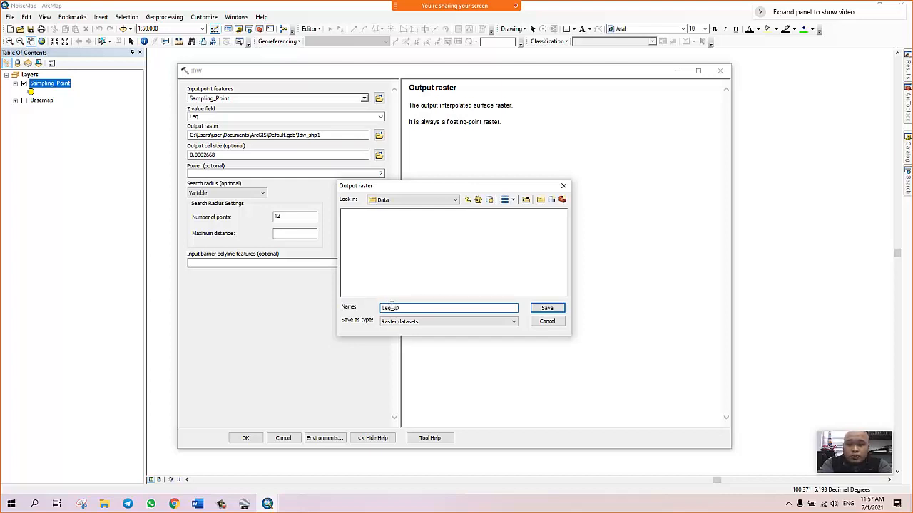
text(_IDW)
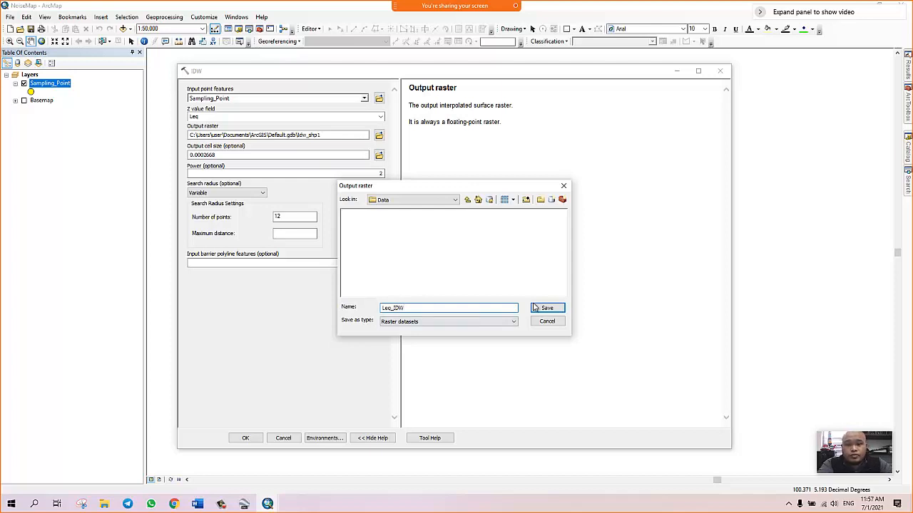
click(545, 308)
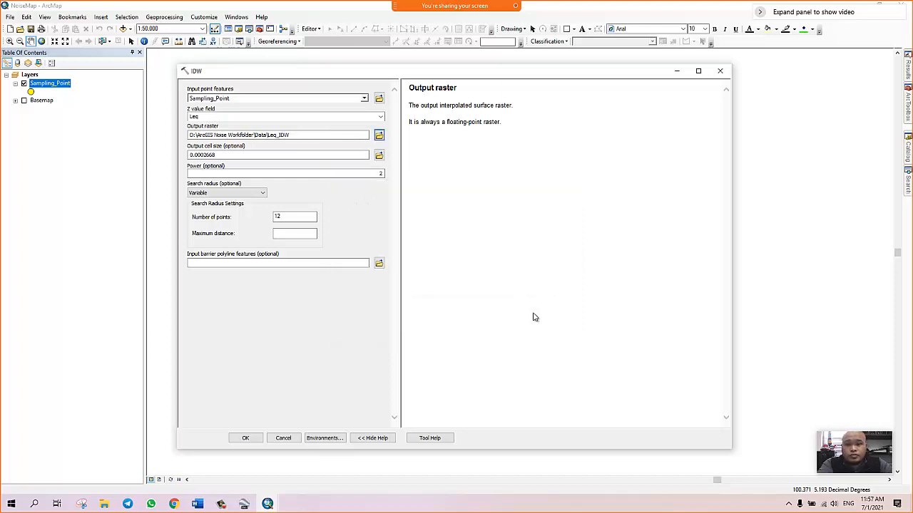
click(245, 438)
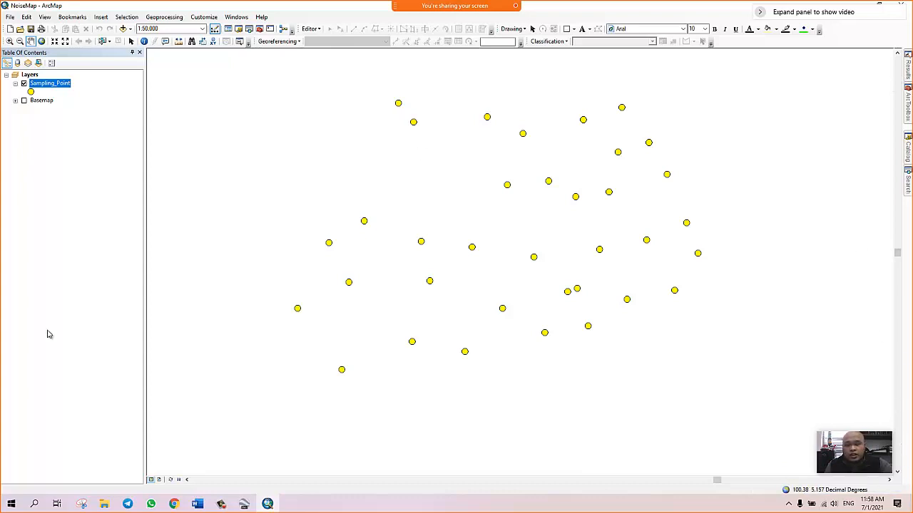
Launch ArcCatalog and open the Data folder inside D:\ArcGIS Noise Workfolder
click(10, 505)
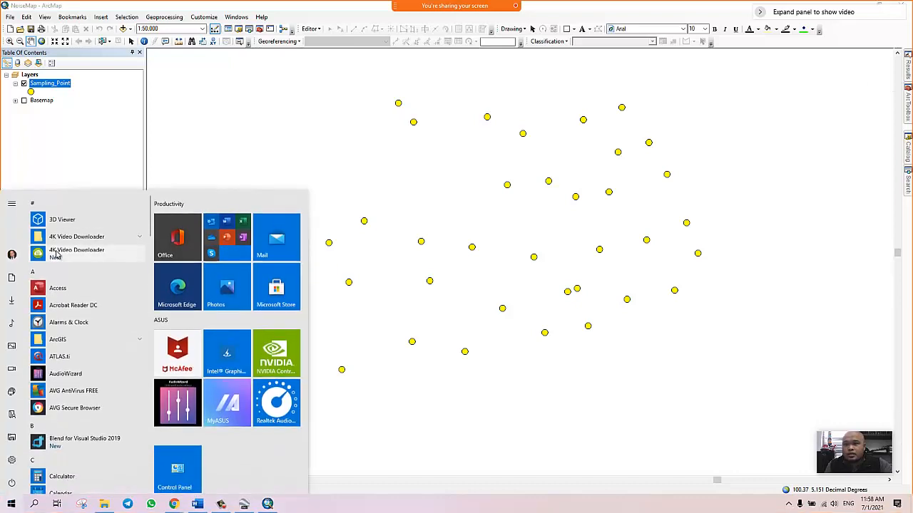
click(86, 341)
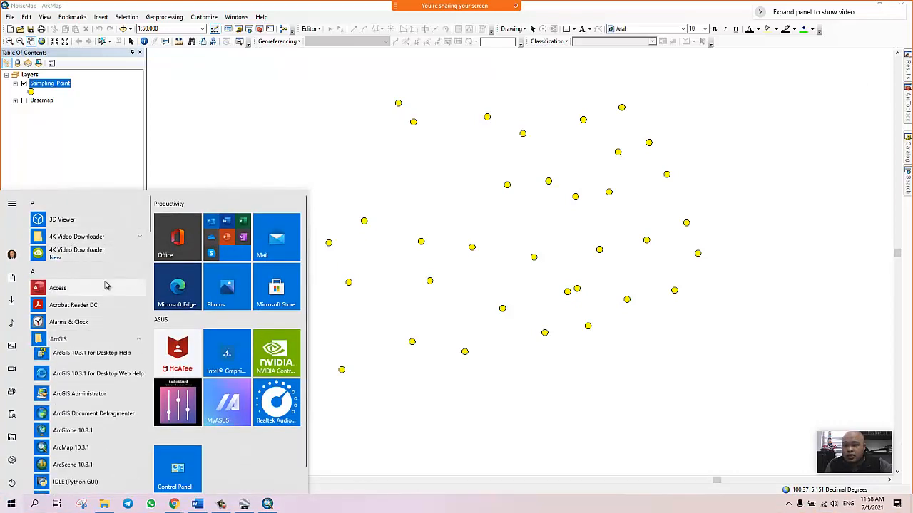
scroll(71, 281, down, 2)
click(68, 266)
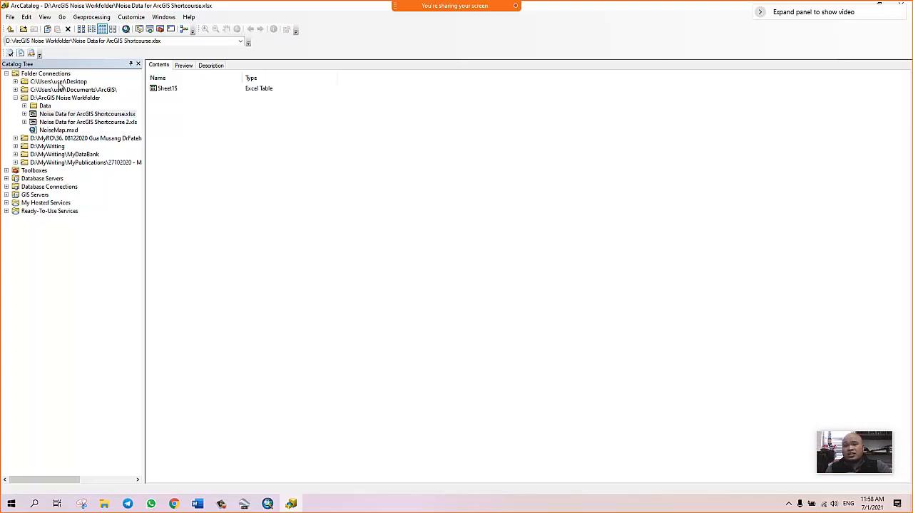
click(36, 99)
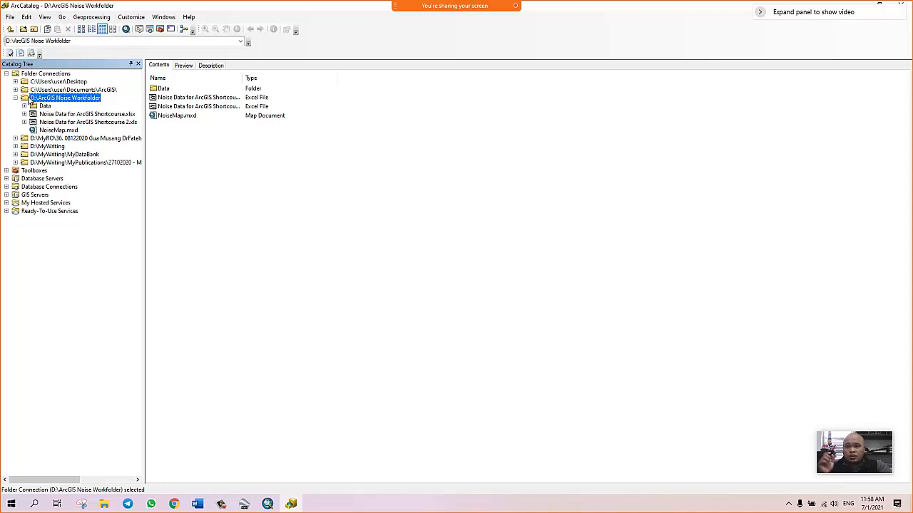
double_click(160, 89)
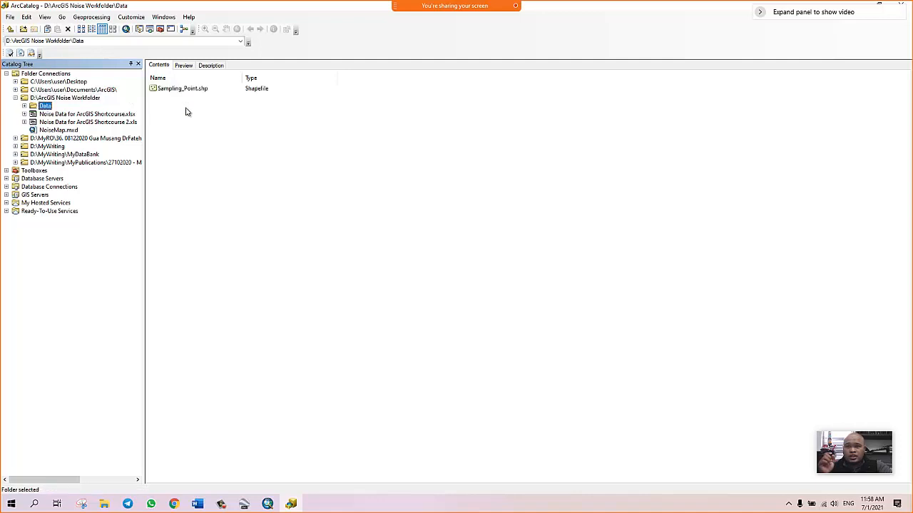
Create a personal geodatabase named Results in the Data folder, then close ArcCatalog
right_click(187, 120)
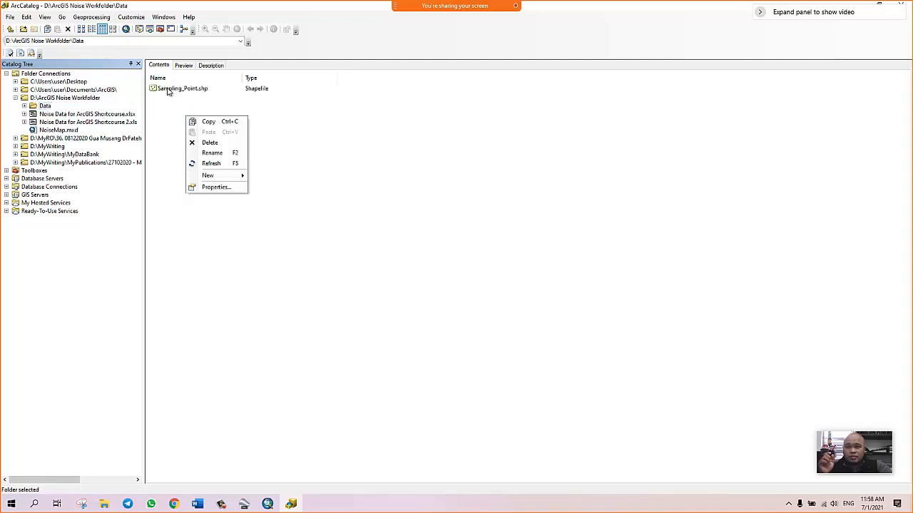
right_click(173, 132)
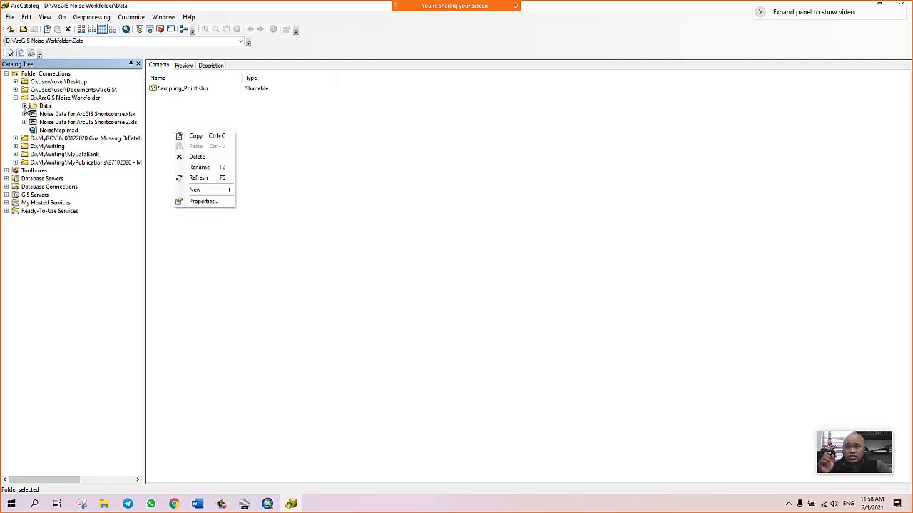
click(25, 106)
click(24, 106)
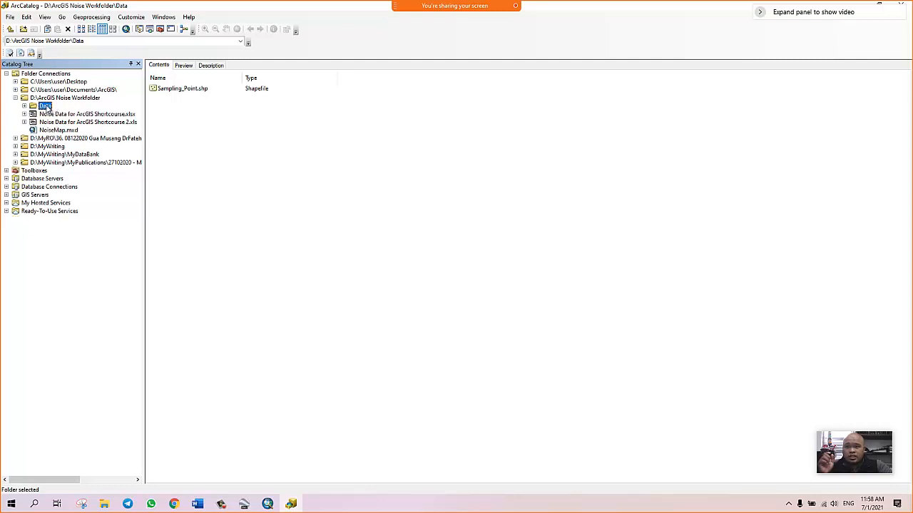
right_click(47, 107)
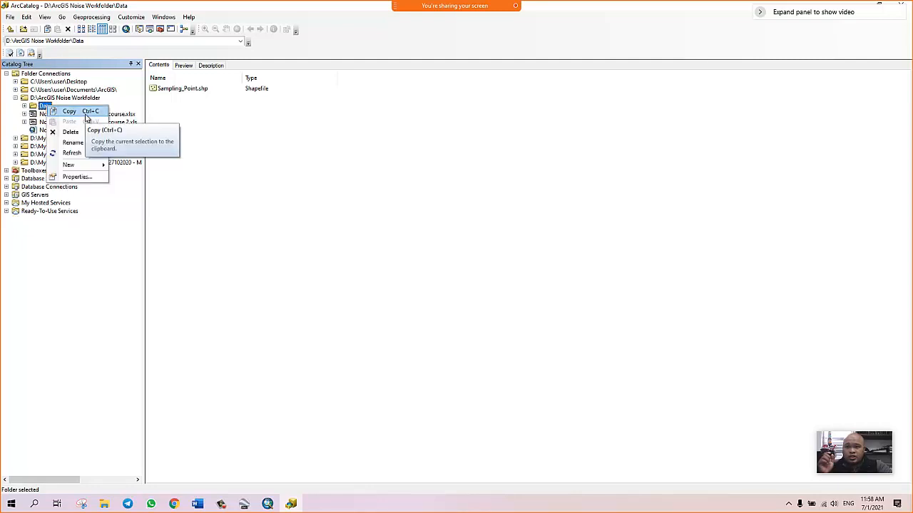
click(89, 167)
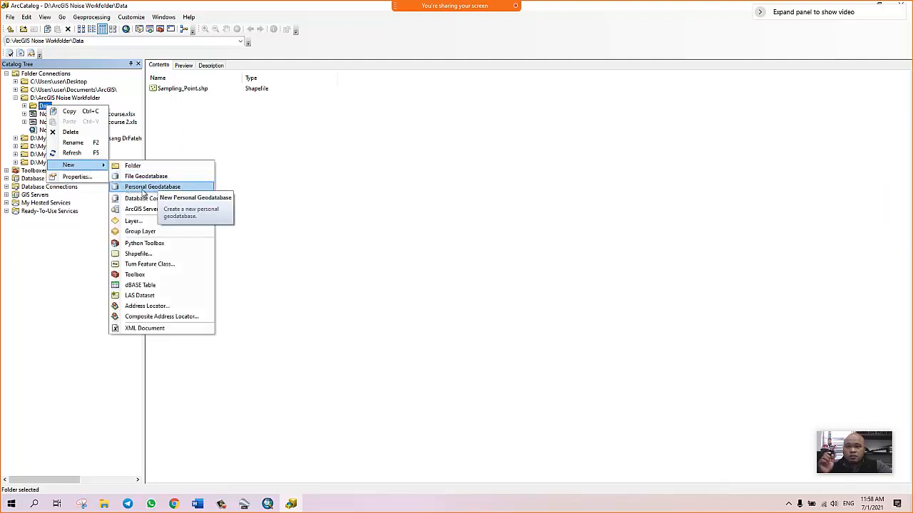
click(160, 188)
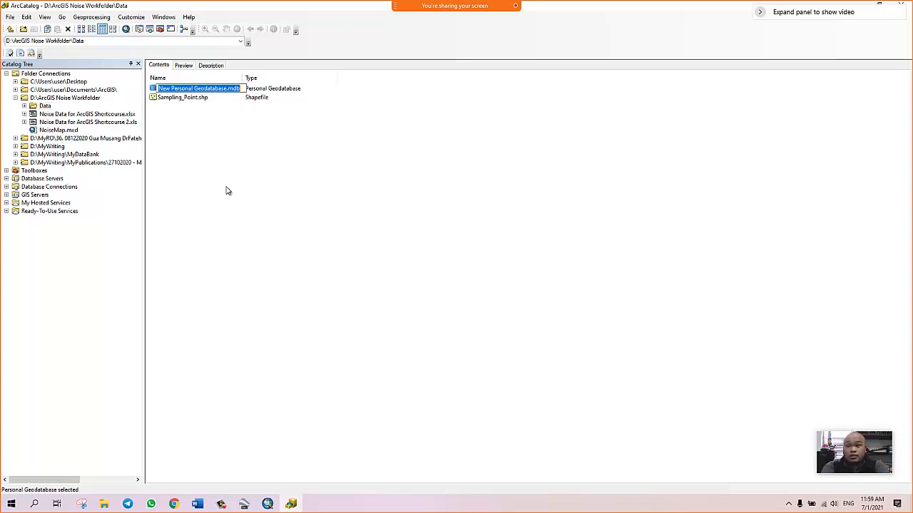
text(Results)
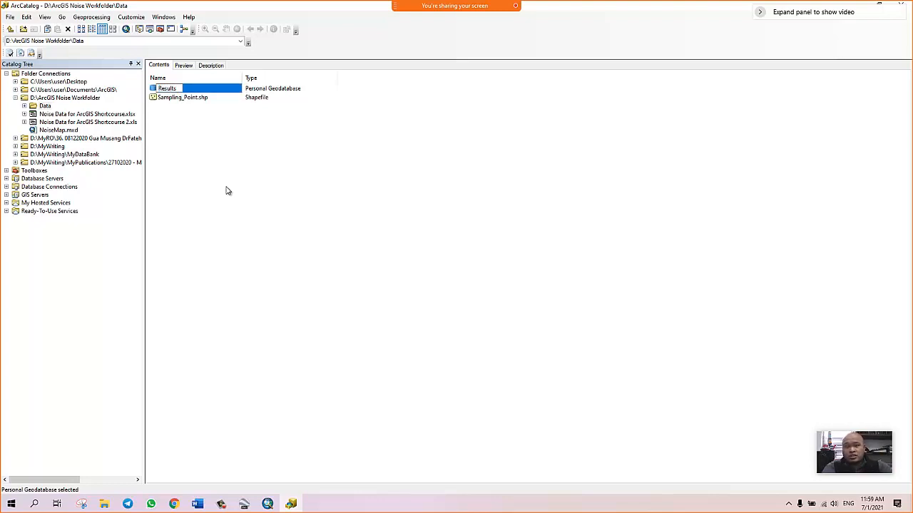
key(Return)
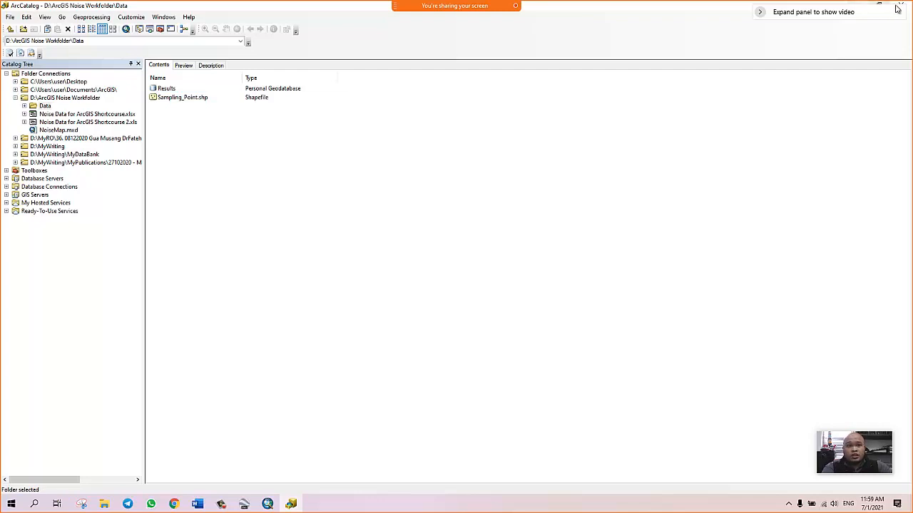
drag(734, 14, 709, 54)
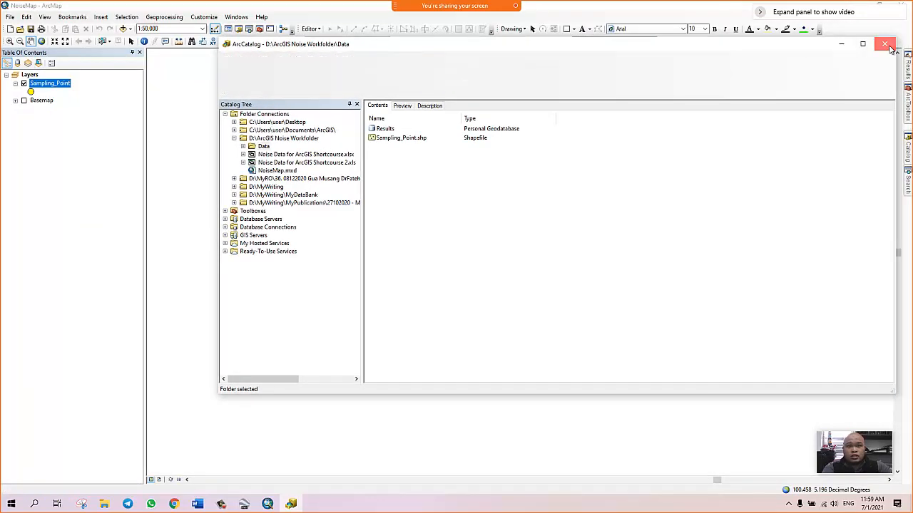
click(889, 46)
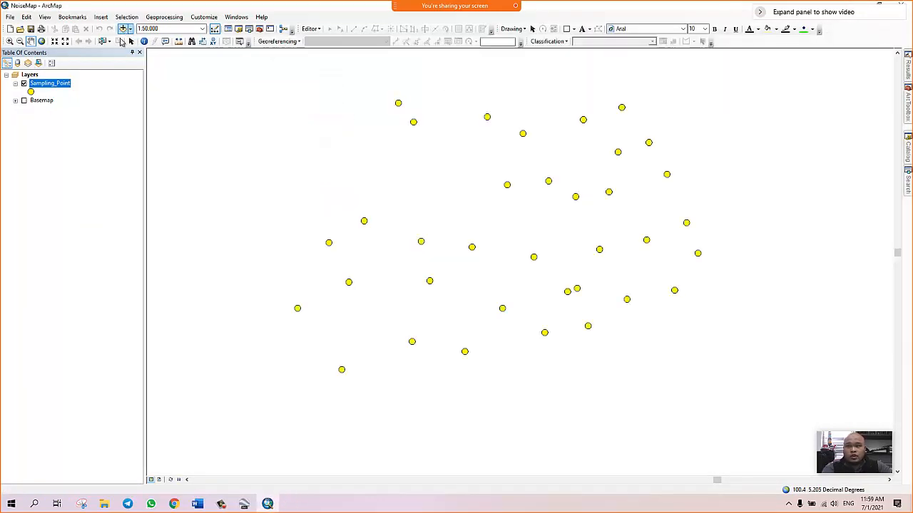
Reopen the IDW tool with its previous settings from the current session's geoprocessing results
mouse_move(908, 105)
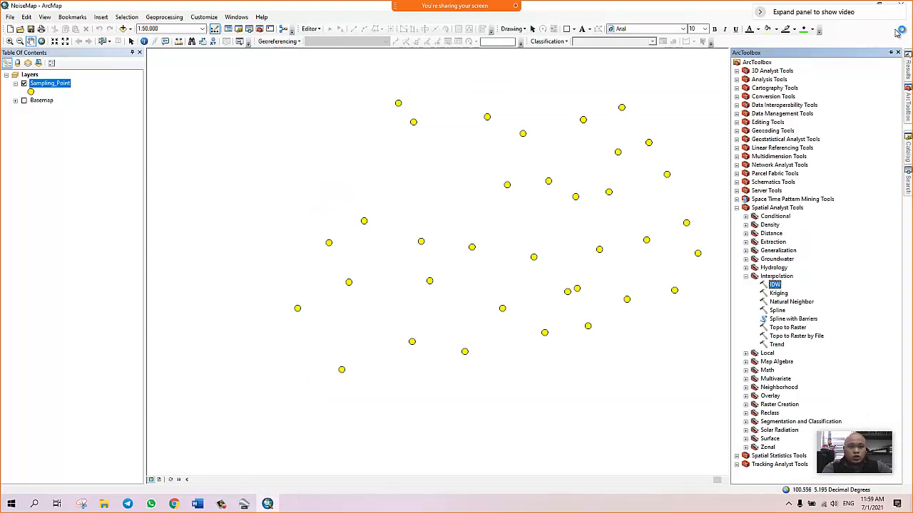
mouse_move(909, 71)
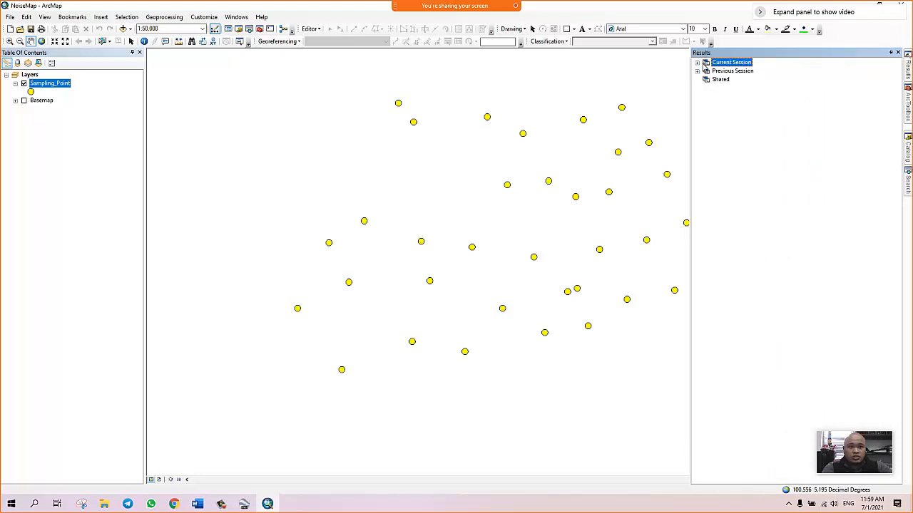
click(697, 65)
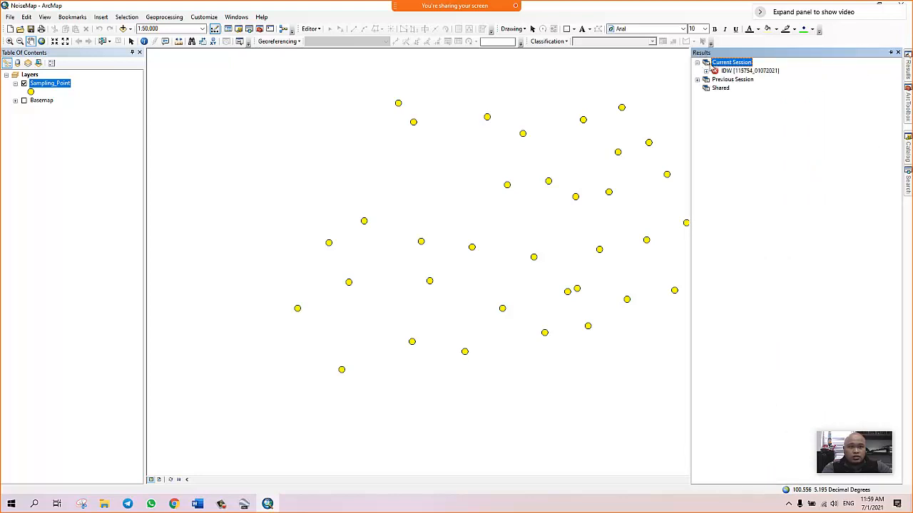
click(728, 72)
double_click(728, 72)
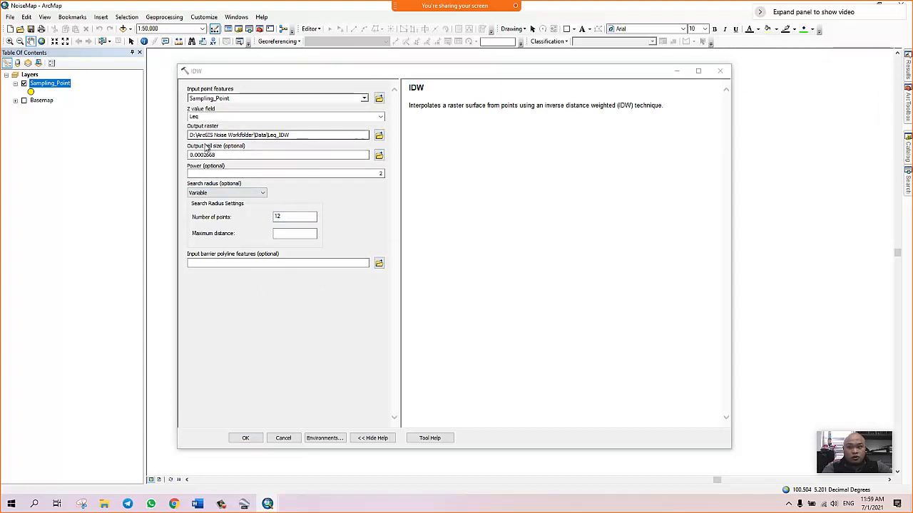
Set the output raster to Leq_IDW inside the Results.mdb geodatabase, run IDW and dismiss the completion notification
click(378, 135)
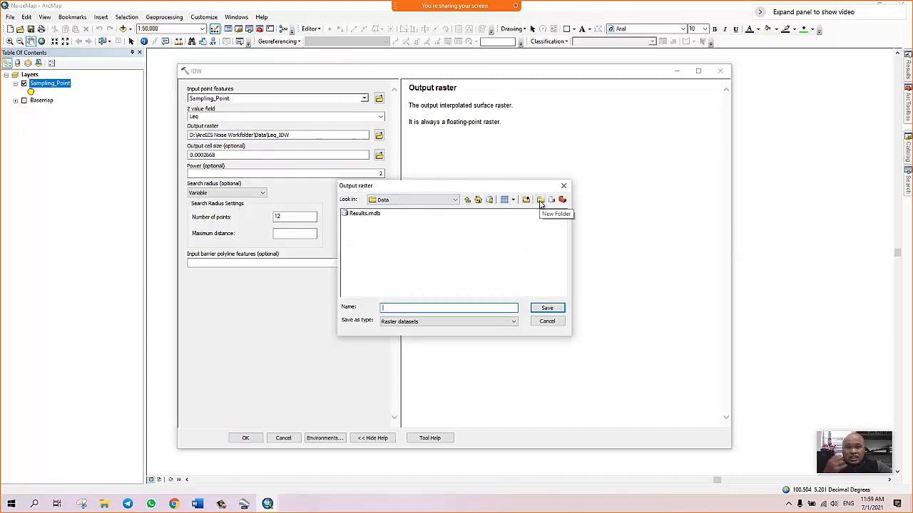
click(367, 217)
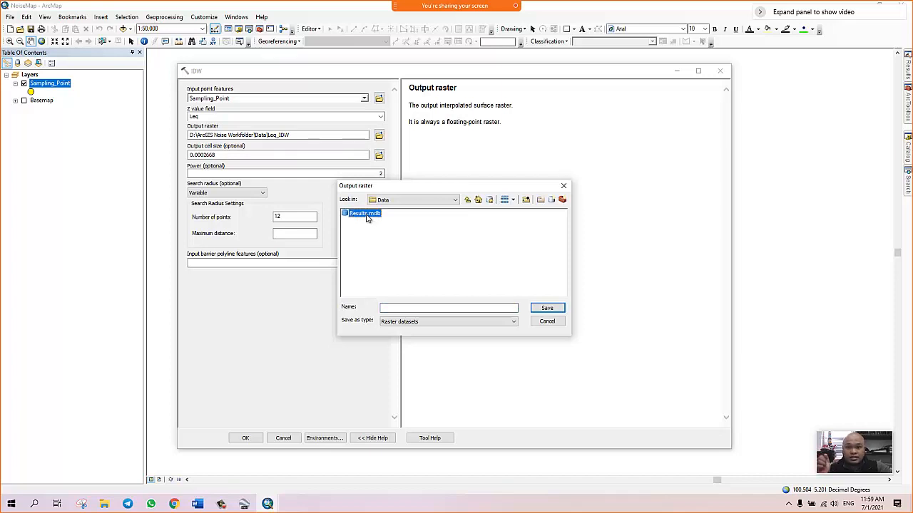
double_click(365, 214)
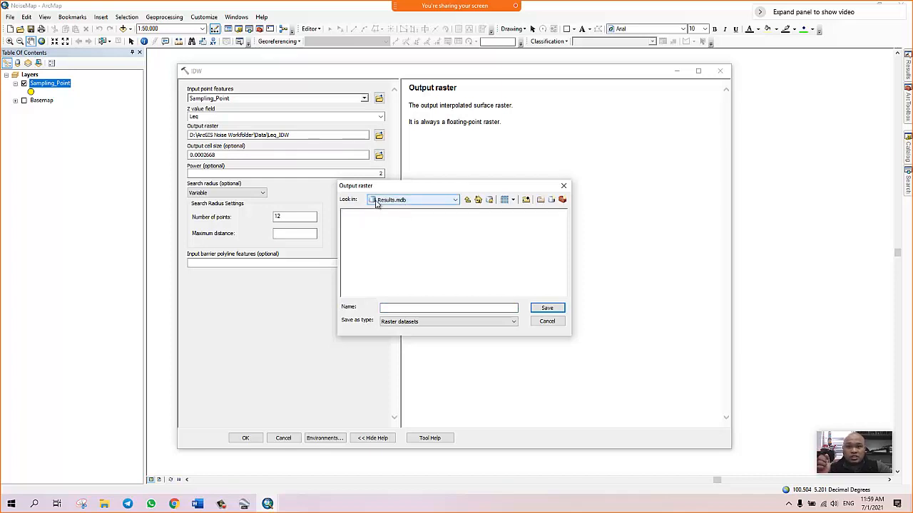
click(407, 308)
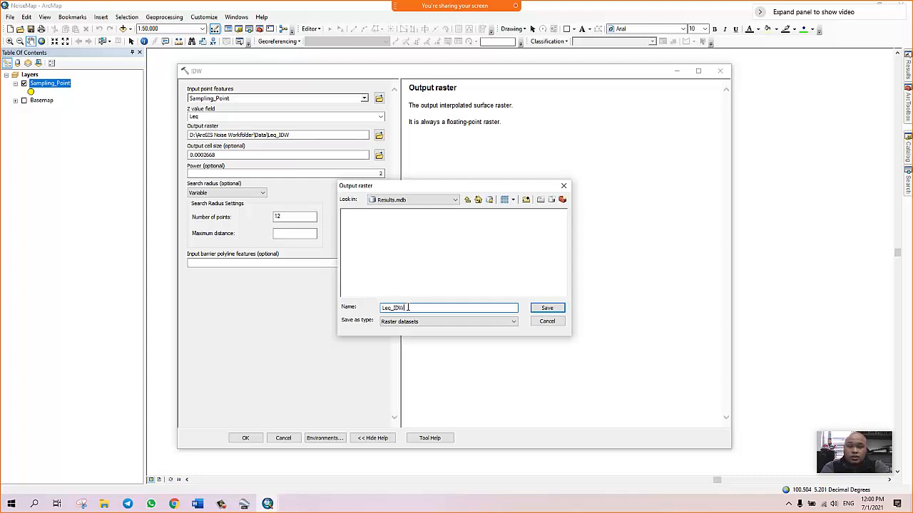
click(547, 308)
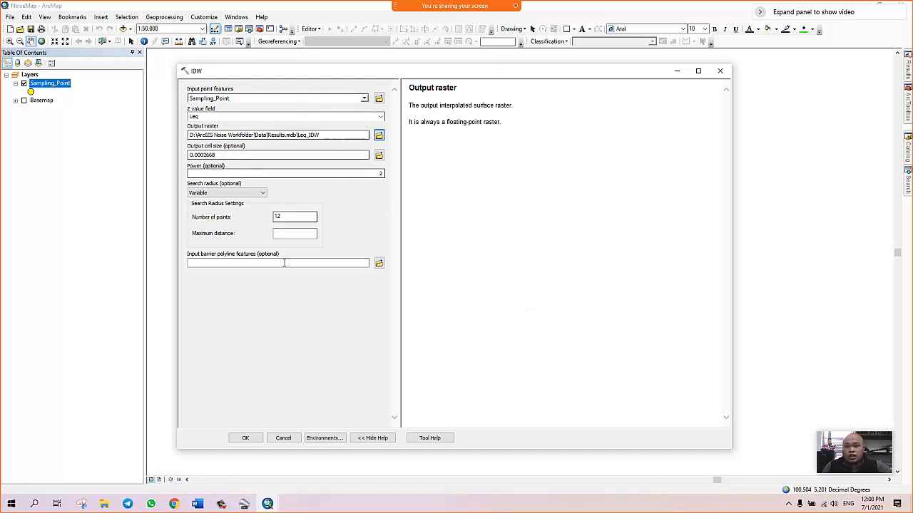
click(251, 438)
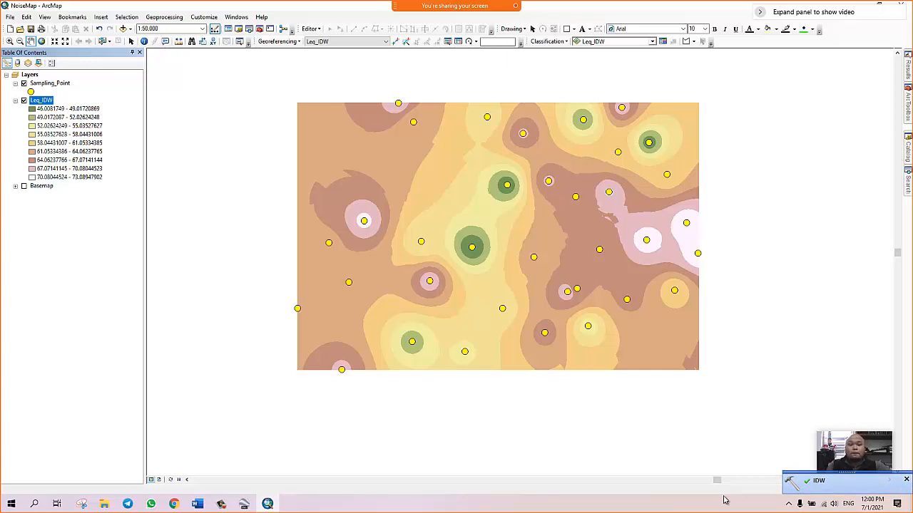
click(906, 480)
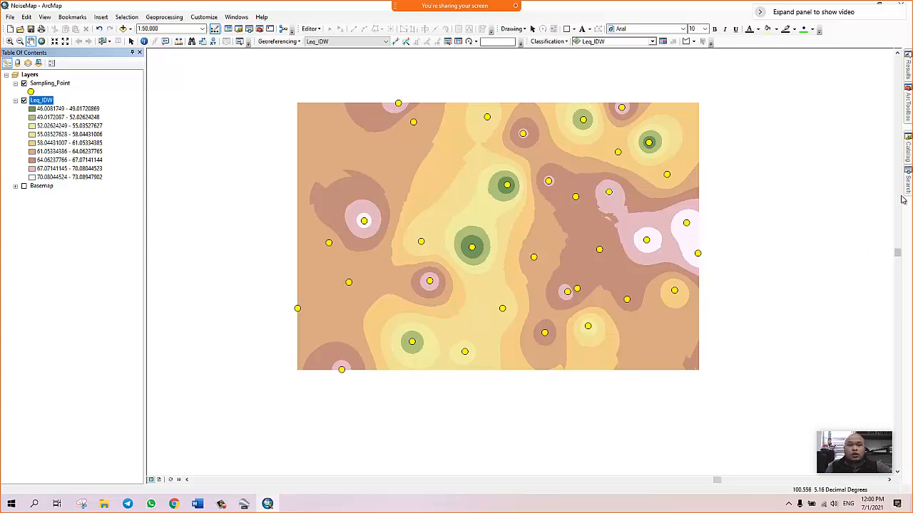
Zoom in to 1:25,000 to examine the Leq_IDW raster around the sampling points
click(909, 148)
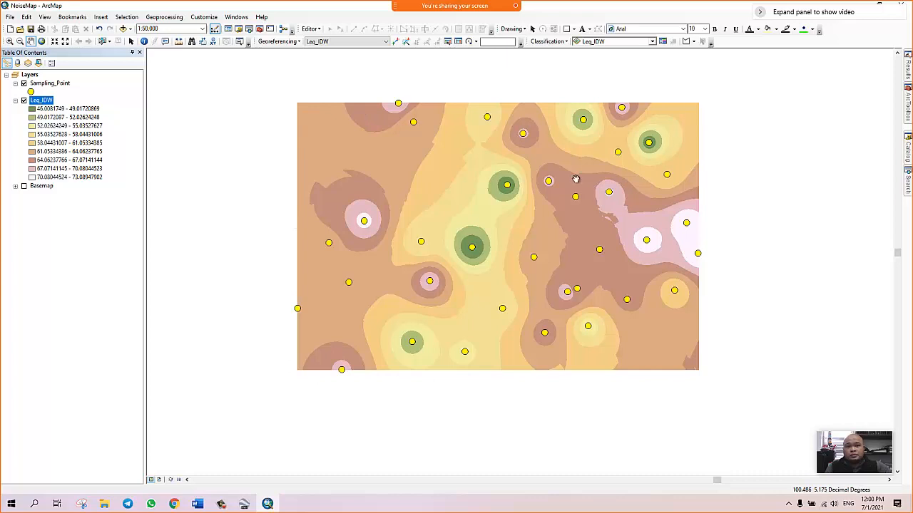
scroll(492, 209, down, 2)
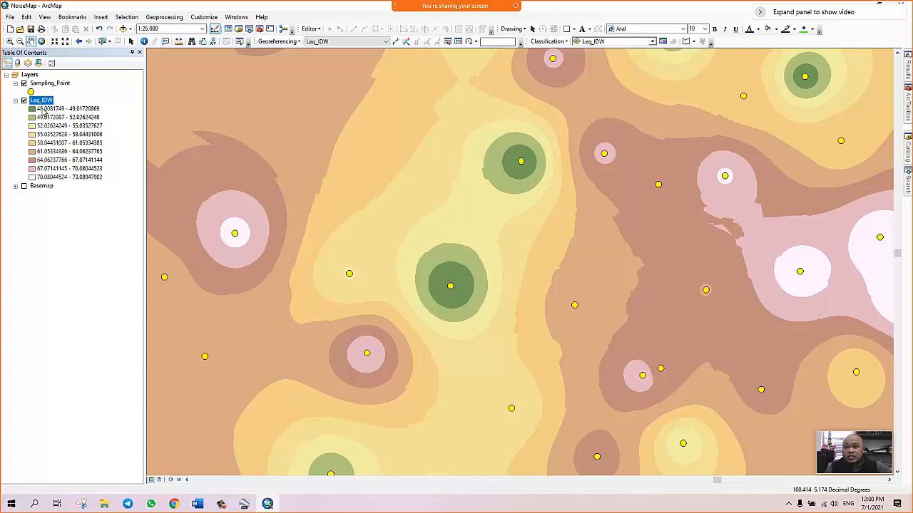
Measure outward from the sampling point in the upper central low-noise zone, and view the whole Leq_IDW raster at 1:40,000
click(44, 109)
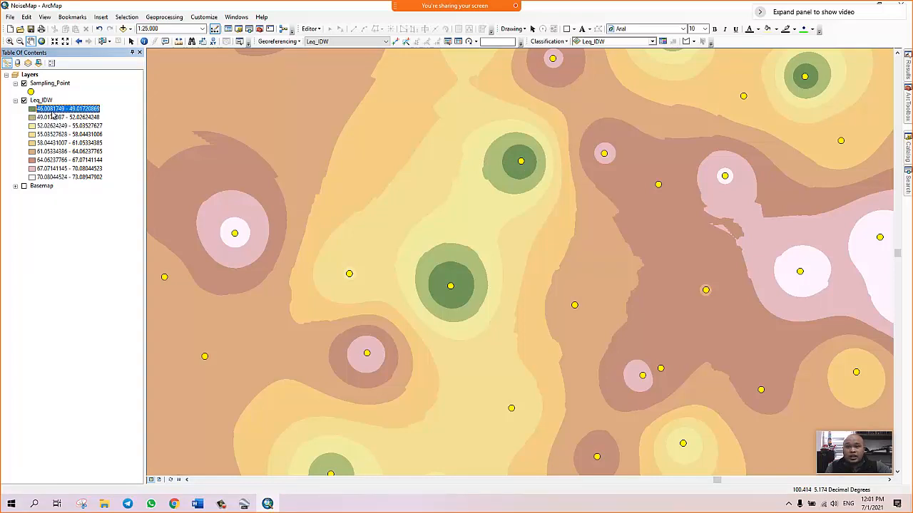
drag(519, 159, 531, 208)
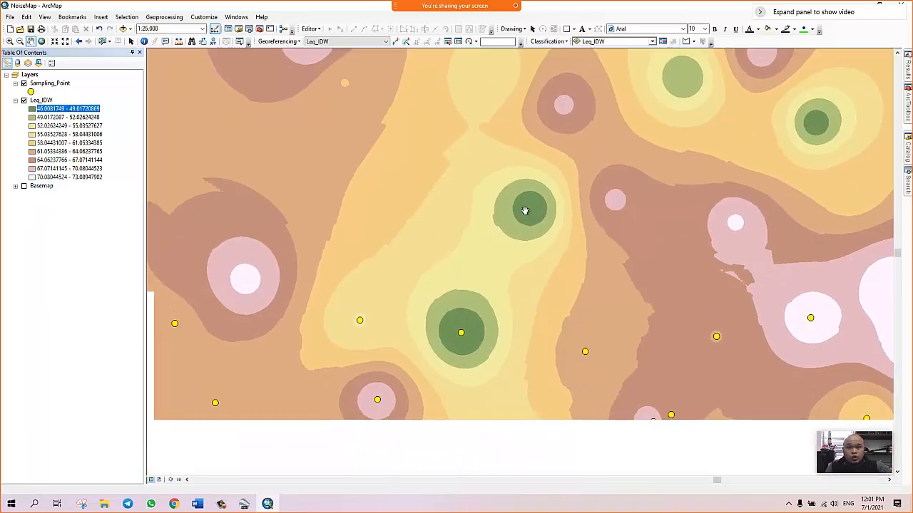
click(178, 41)
click(531, 207)
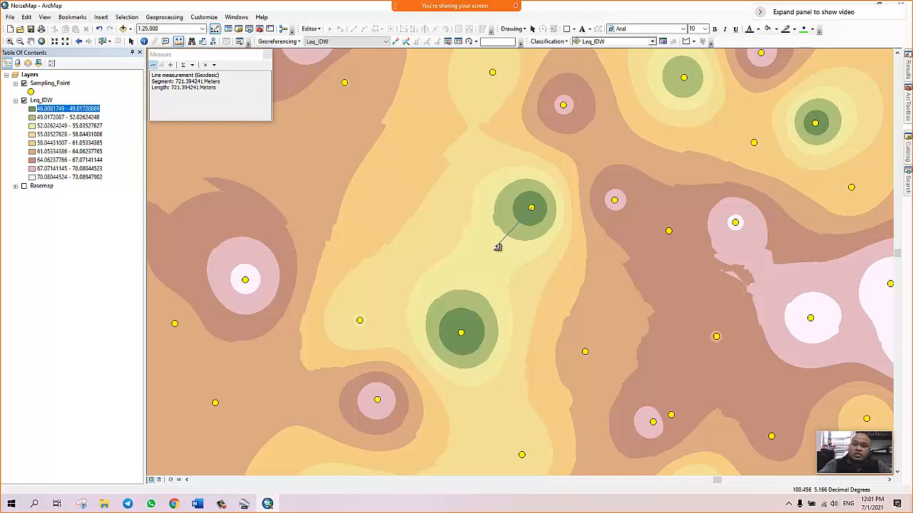
click(268, 54)
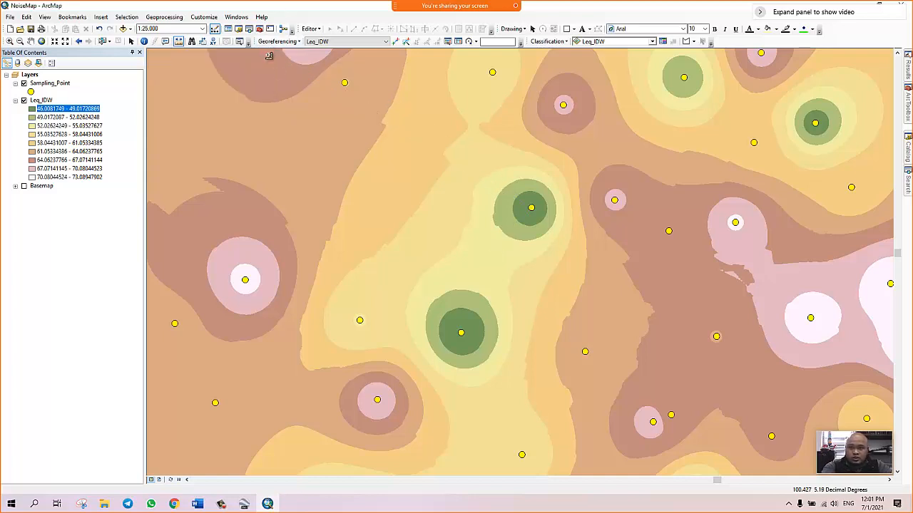
click(132, 42)
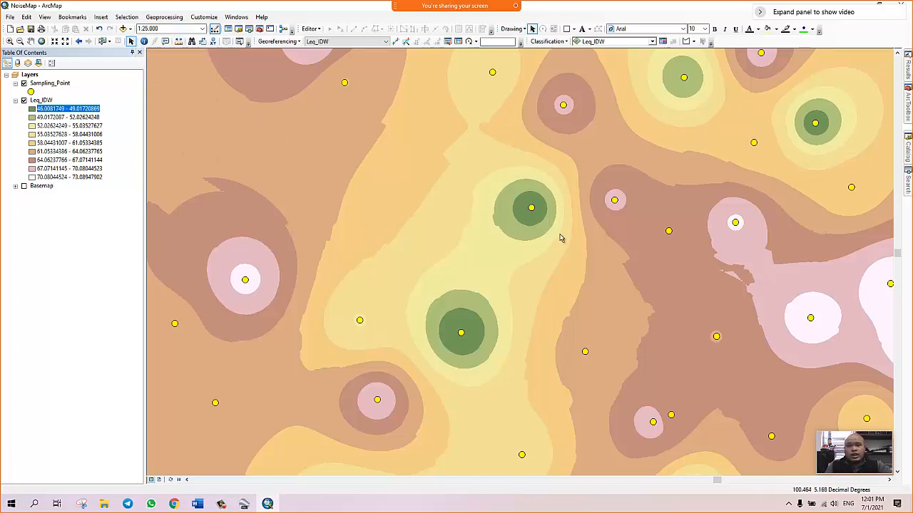
scroll(561, 238, down, 2)
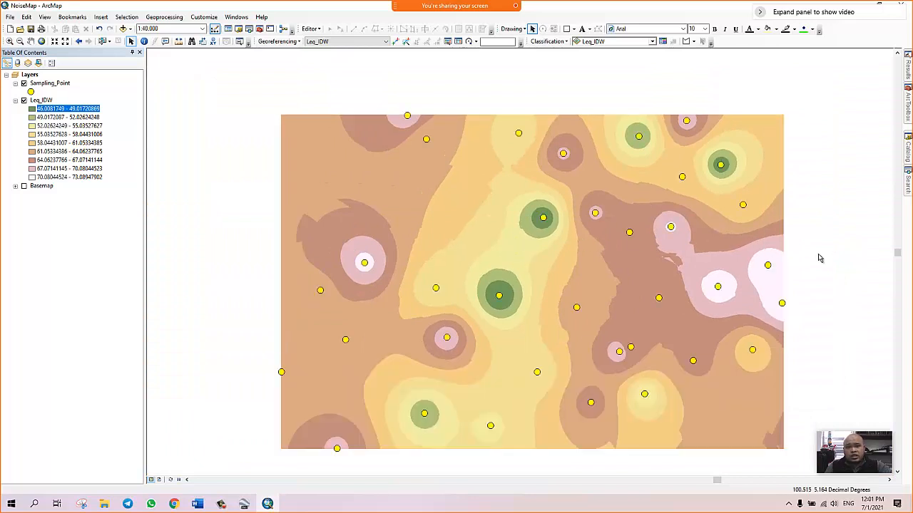
drag(813, 245, 771, 218)
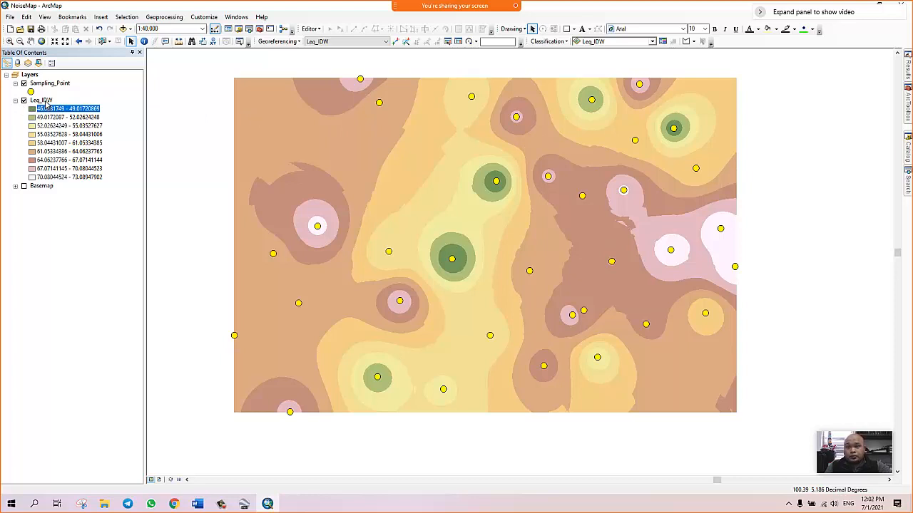
Open the classification settings for the Leq_IDW layer's classified symbology
right_click(45, 101)
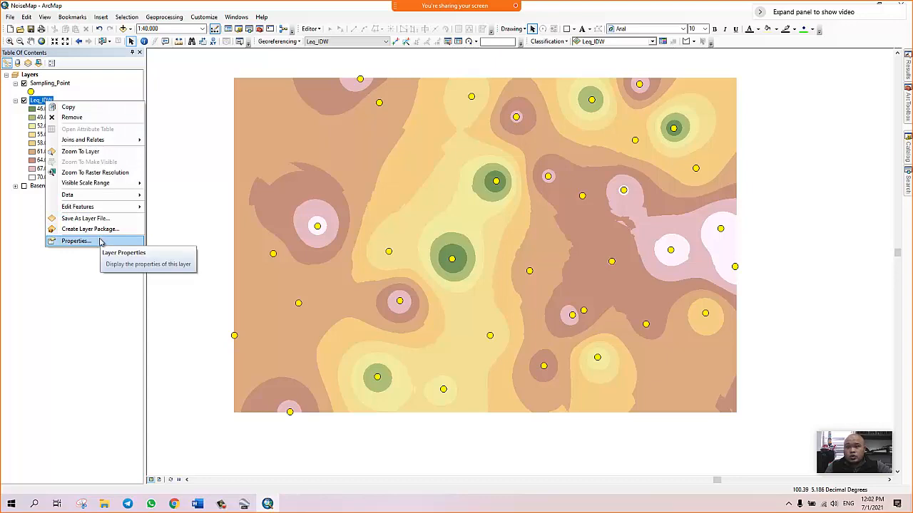
click(100, 242)
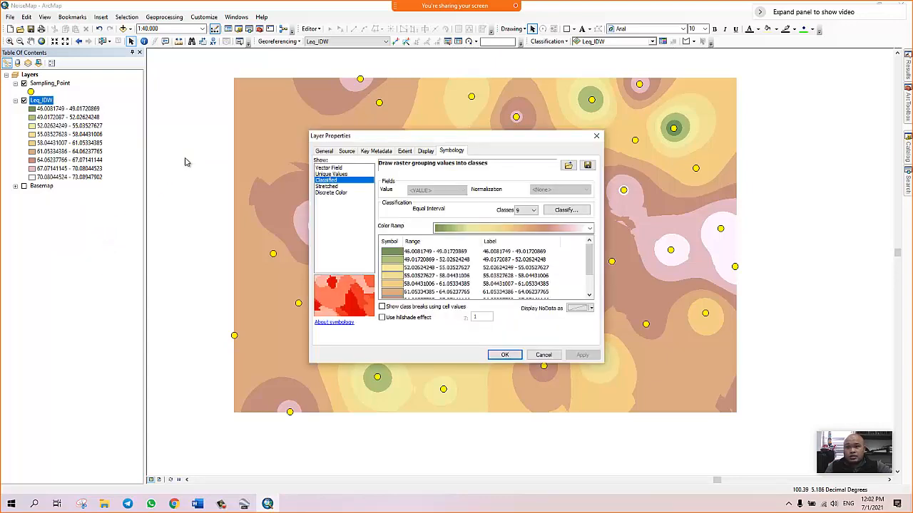
drag(410, 137, 131, 191)
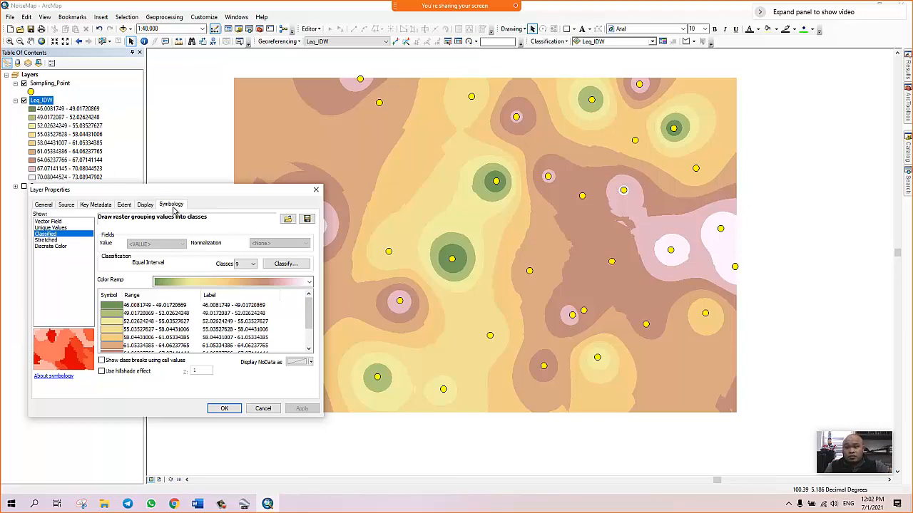
drag(210, 196, 264, 154)
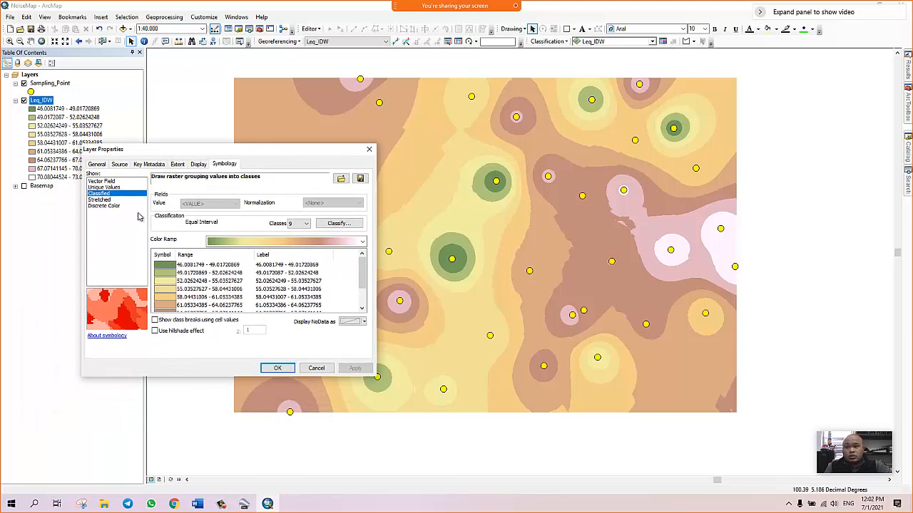
click(305, 224)
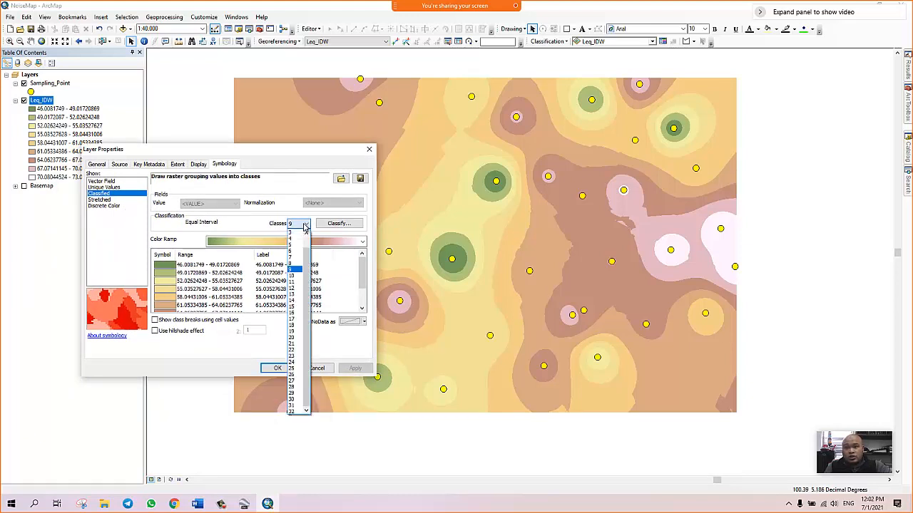
click(333, 224)
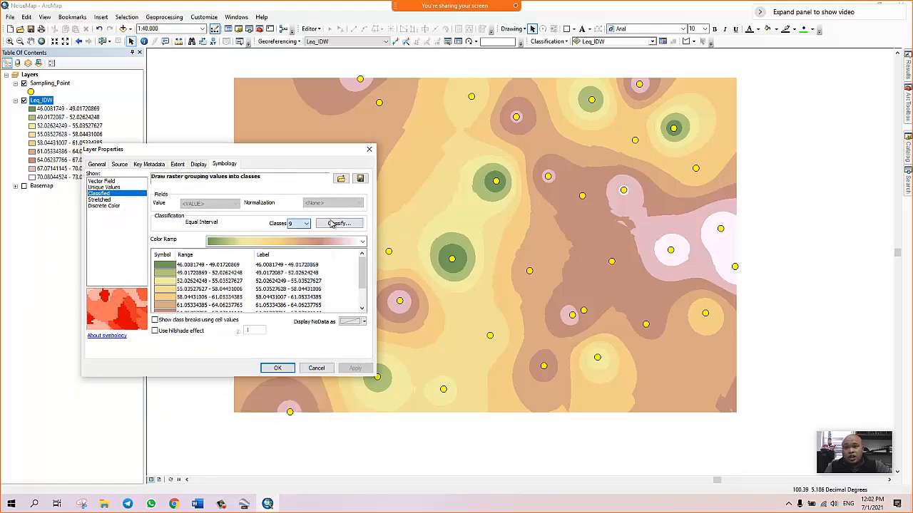
click(336, 223)
drag(306, 153, 293, 130)
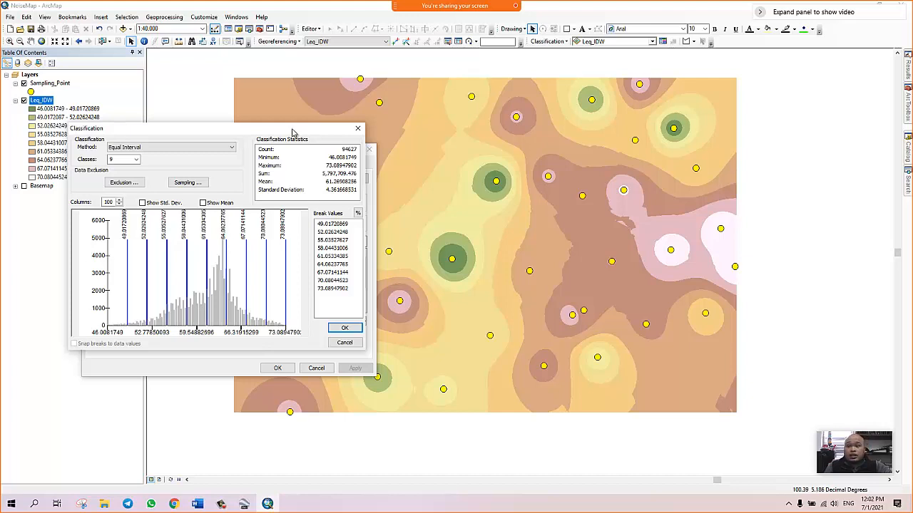
drag(291, 132, 284, 134)
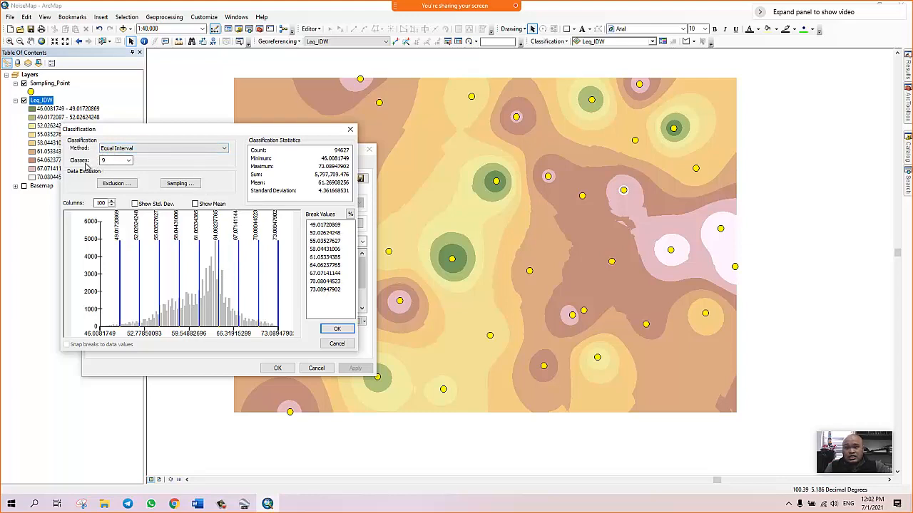
Reduce the classification to 5 classes with the Equal Interval method, and check the break values as percentages before restoring absolute values
click(139, 151)
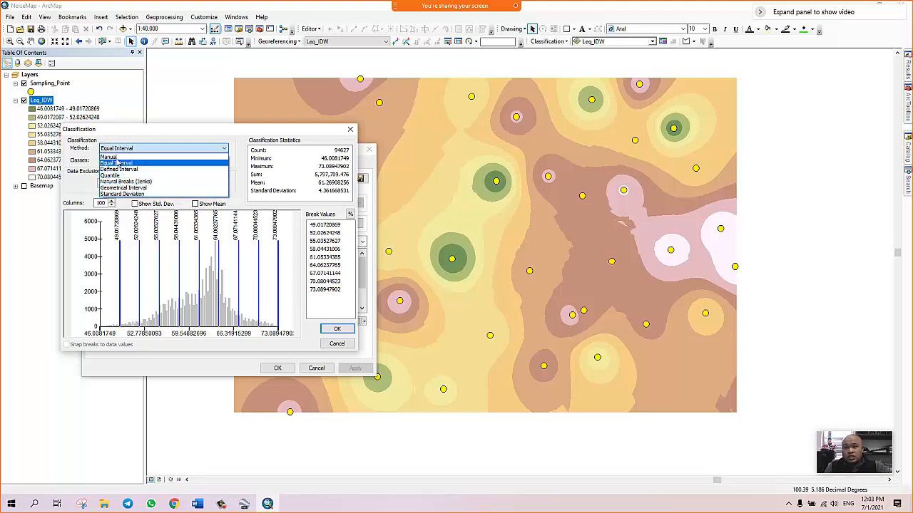
click(211, 146)
click(128, 161)
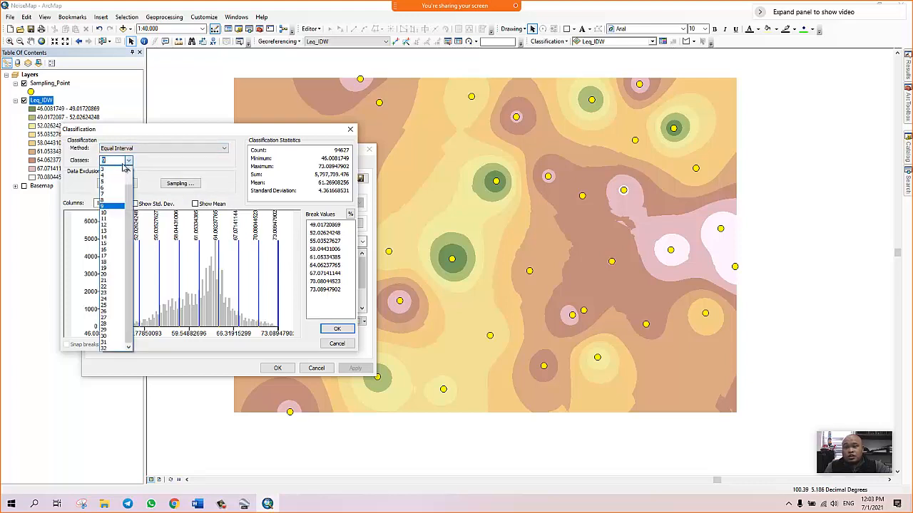
scroll(121, 171, up, 1)
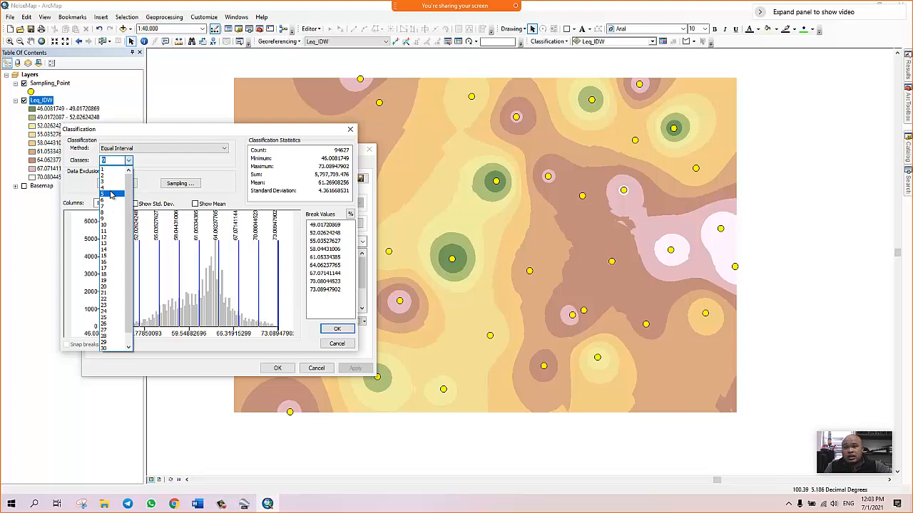
click(110, 194)
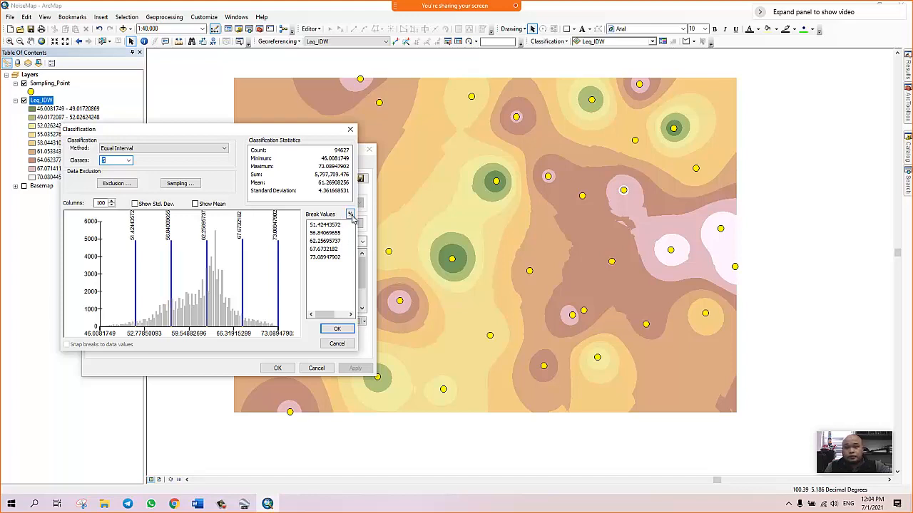
click(350, 215)
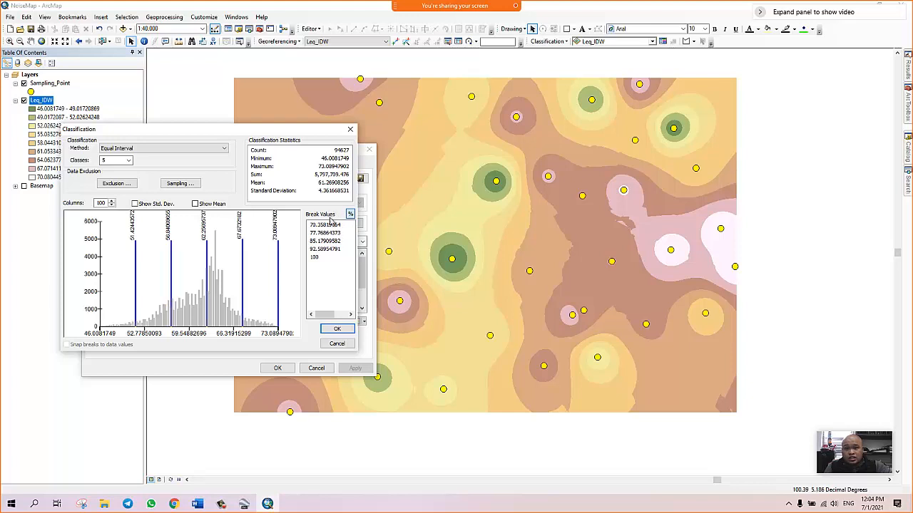
click(350, 214)
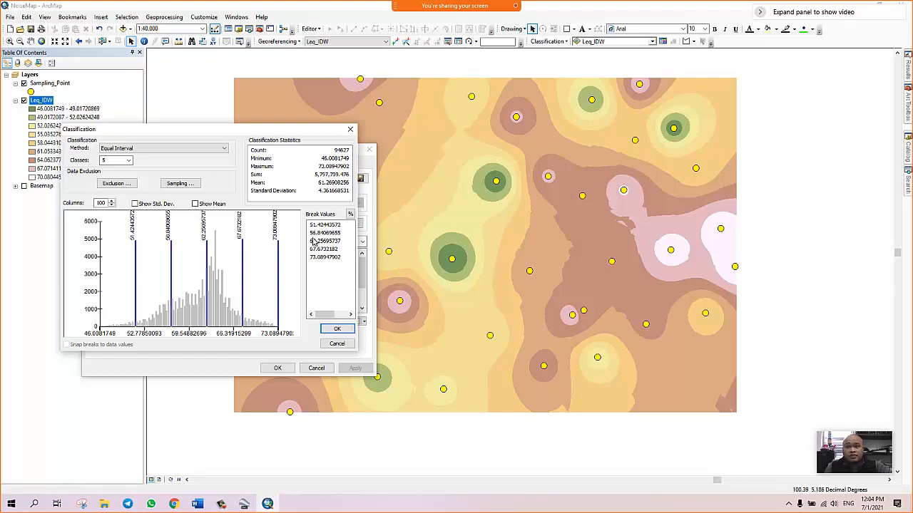
Set the three highest class break values to 60, 80 and 100
click(322, 225)
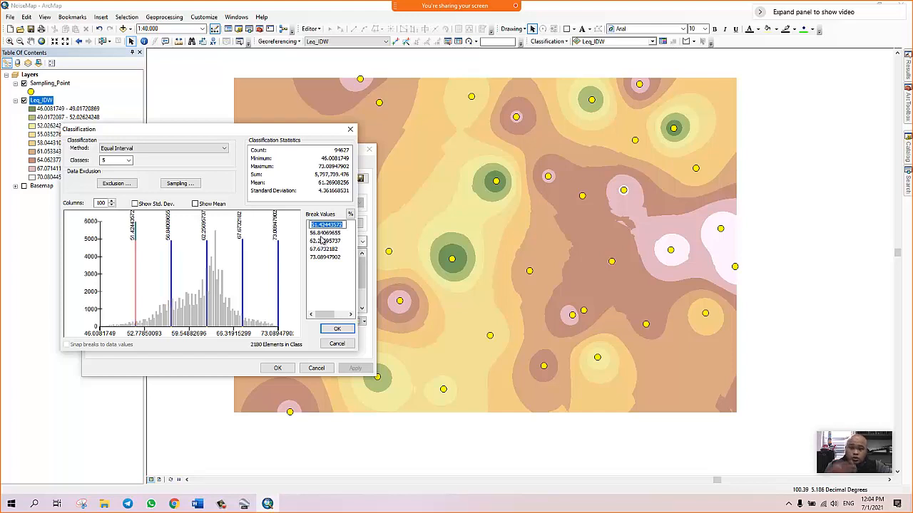
click(322, 258)
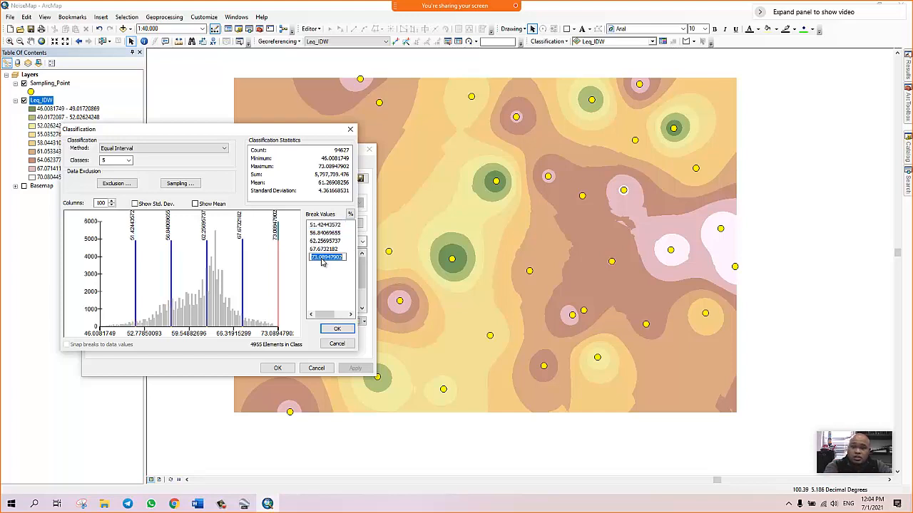
text(100)
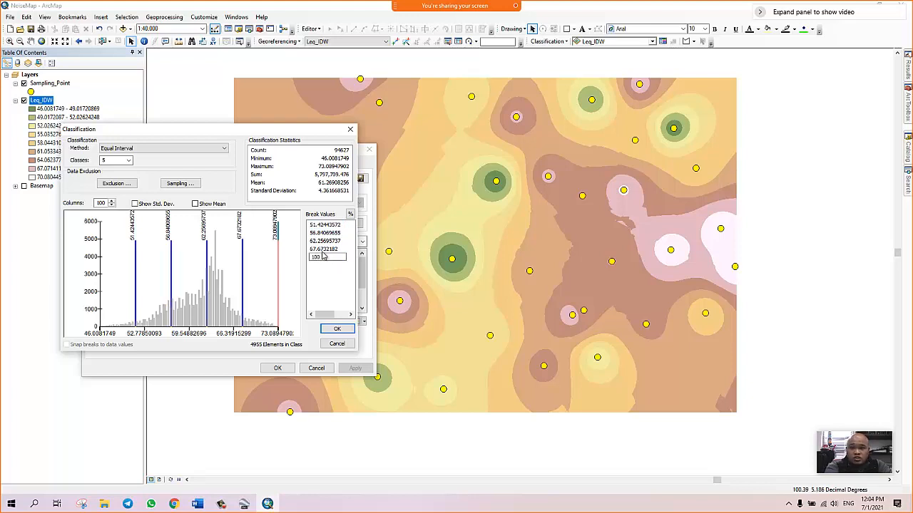
click(323, 249)
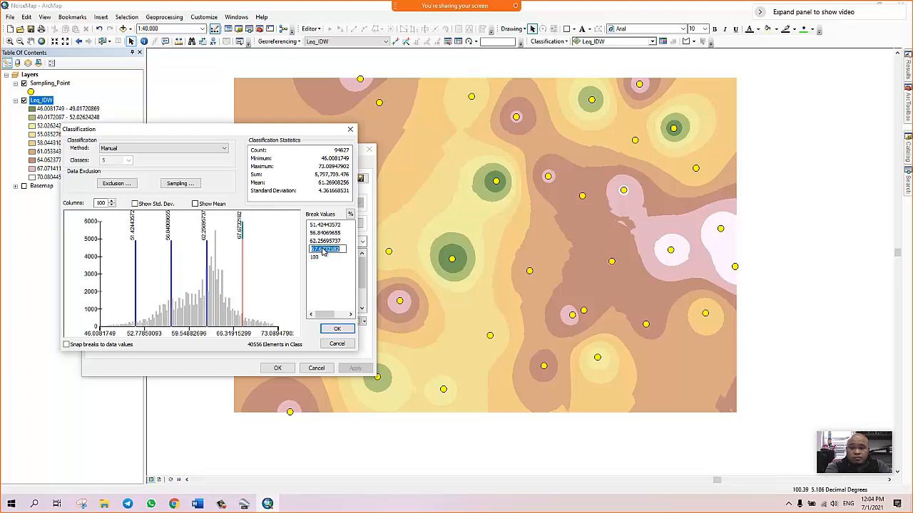
text(80)
click(325, 243)
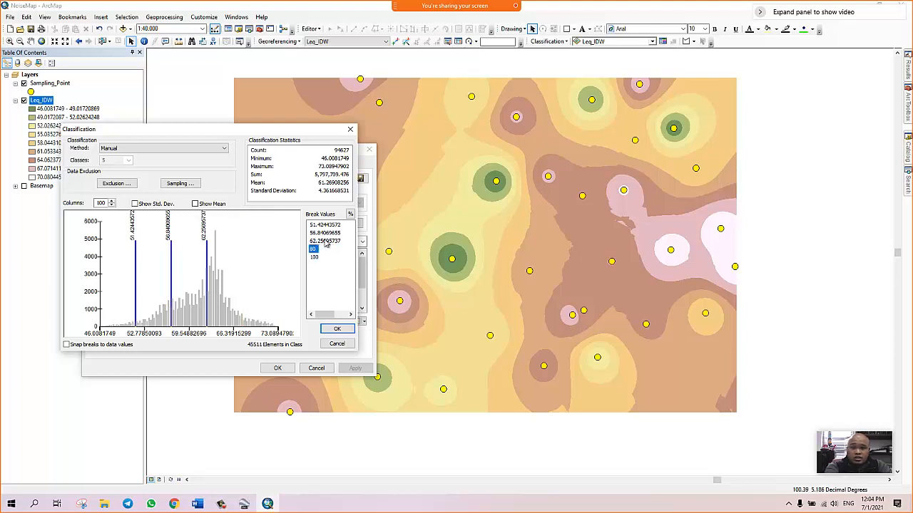
text(6)
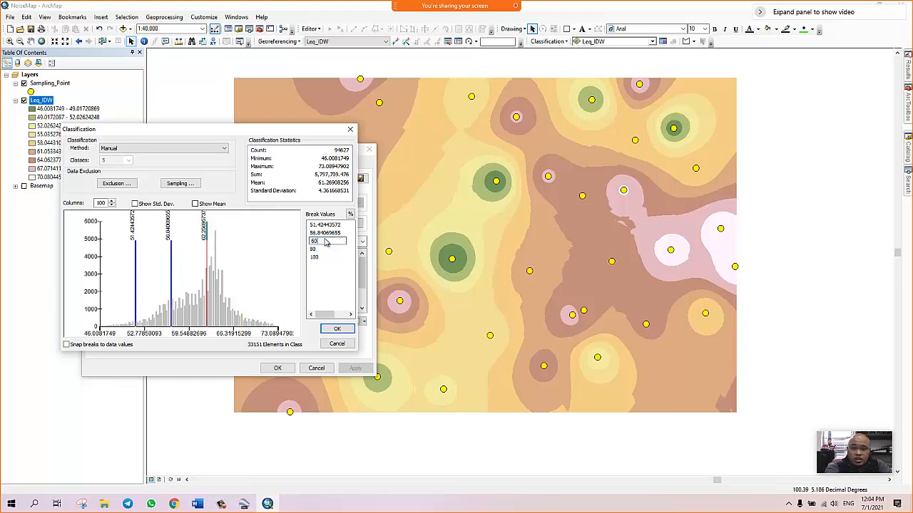
text(0)
key(Return)
Set the second class break value to 40 and accept the manual classification
click(326, 234)
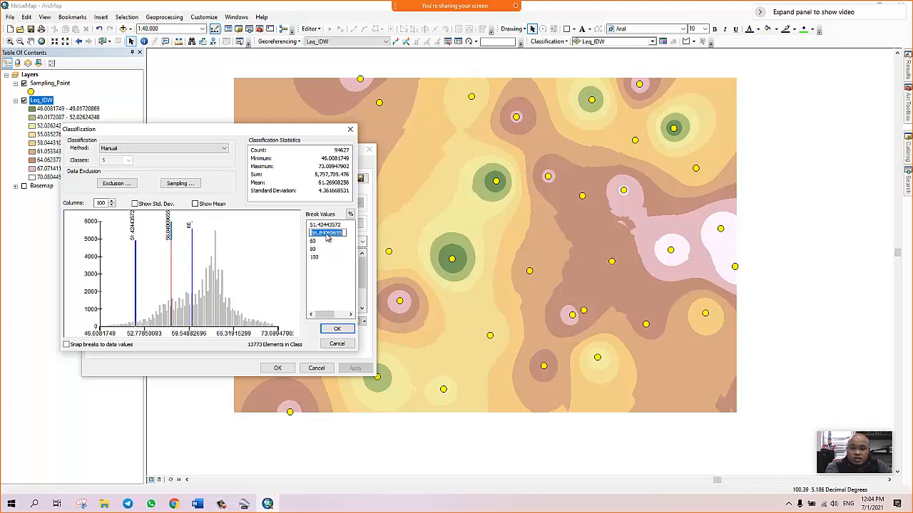
text(40)
key(Return)
click(327, 225)
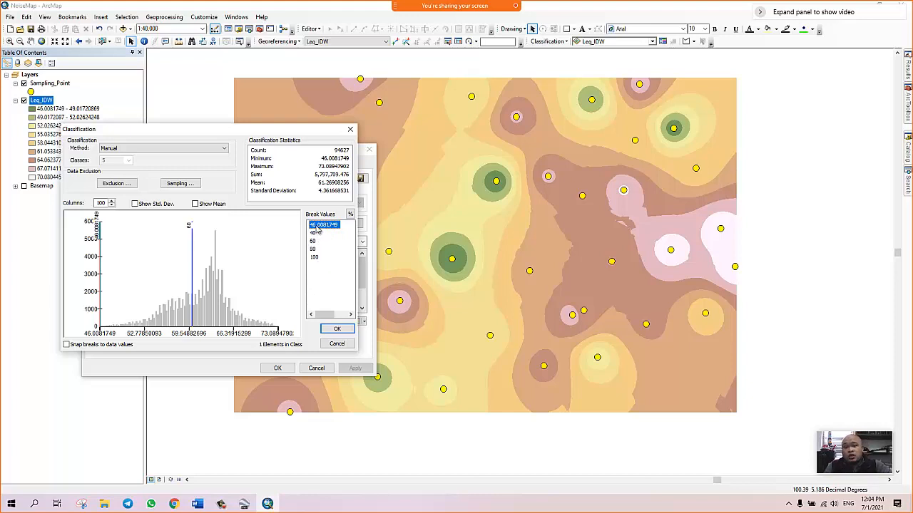
click(336, 329)
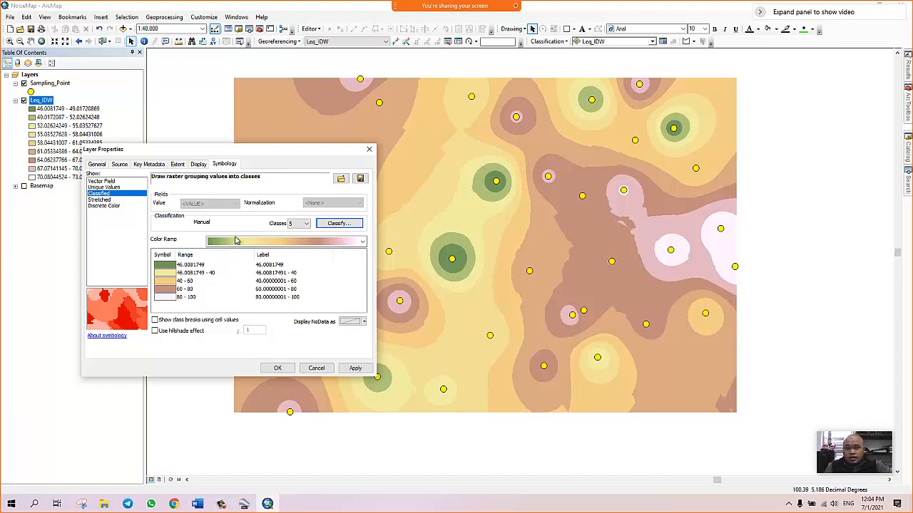
Choose the red-yellow-green color ramp, flip its colors so the highest class is red, and apply the symbology to Leq_IDW
click(362, 242)
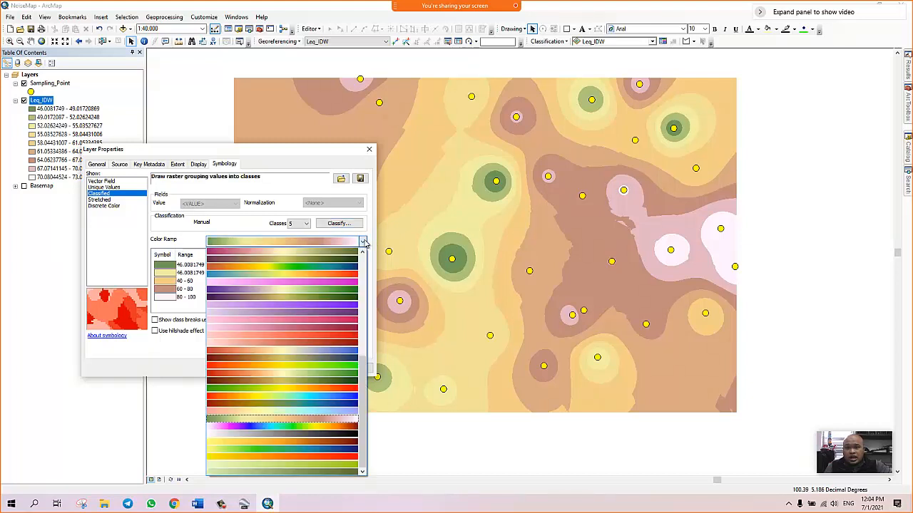
click(338, 369)
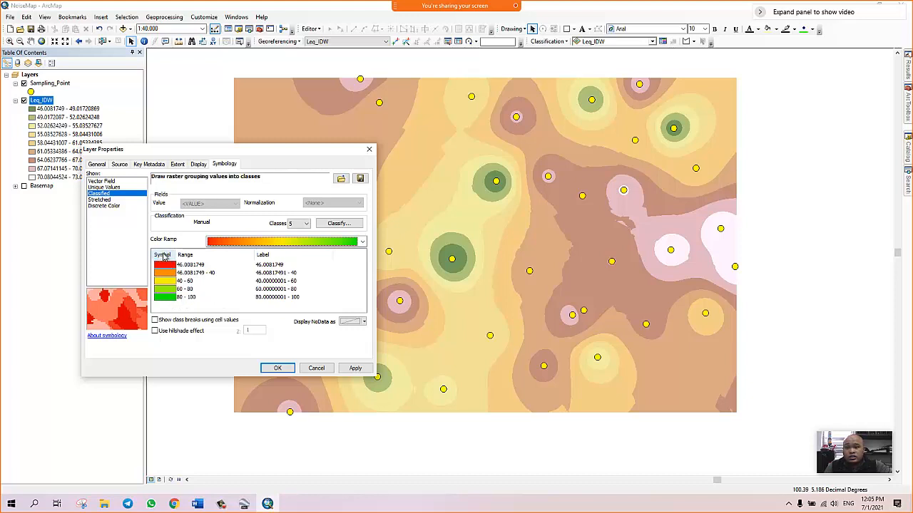
click(163, 257)
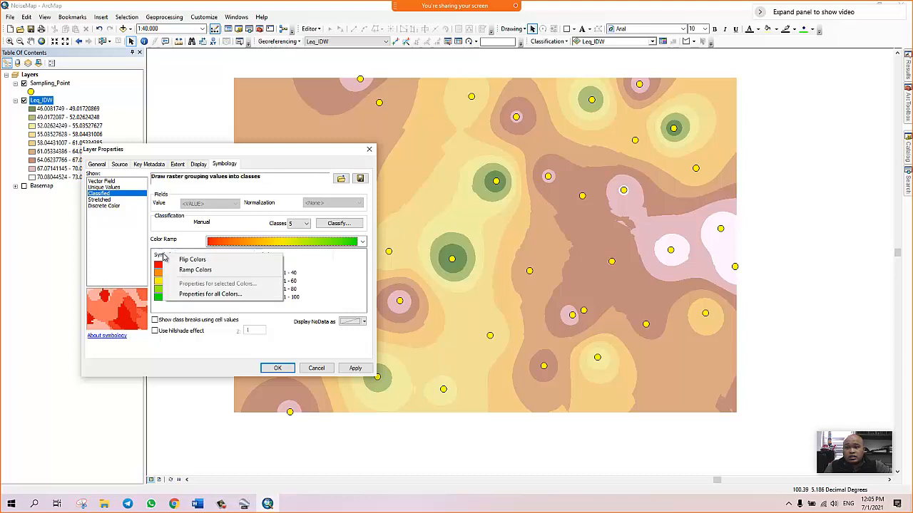
click(207, 261)
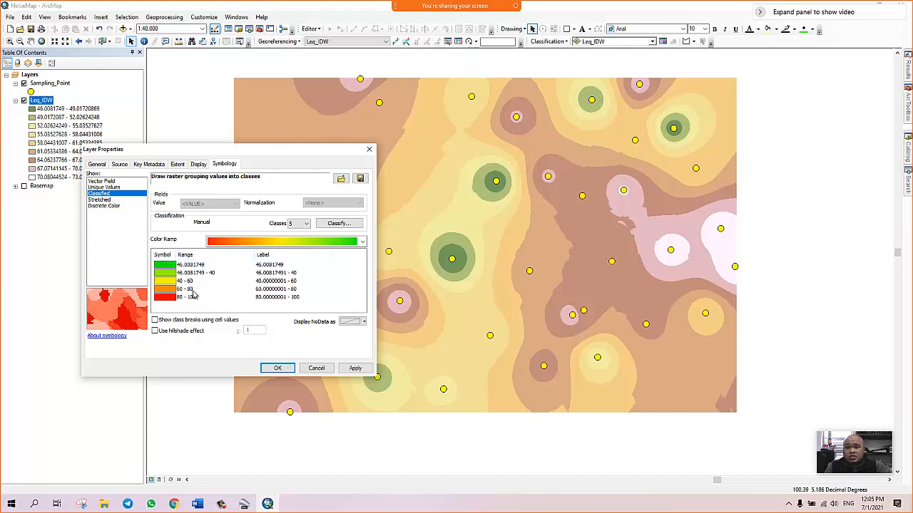
click(354, 369)
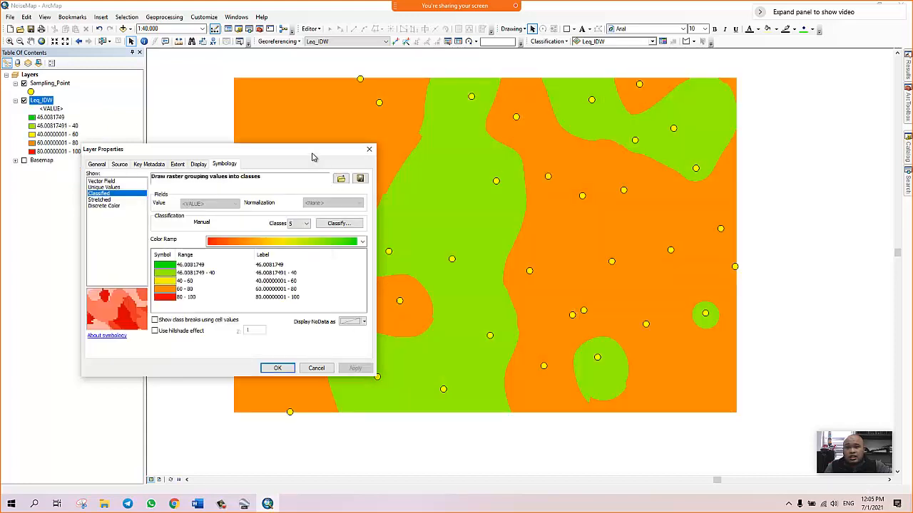
Label the five Leq_IDW classes Class 1, Class 2, Class 3, Class 4 and Class 5, and apply the labels
drag(311, 157, 234, 133)
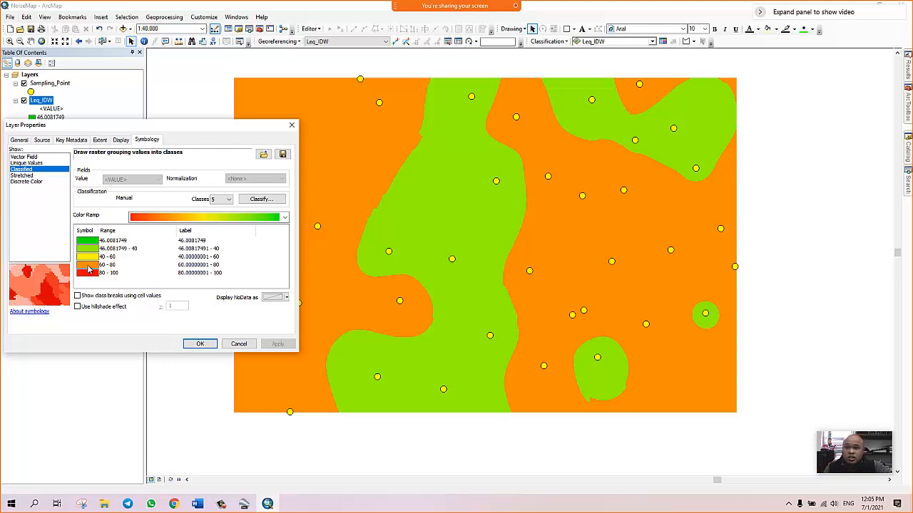
click(201, 265)
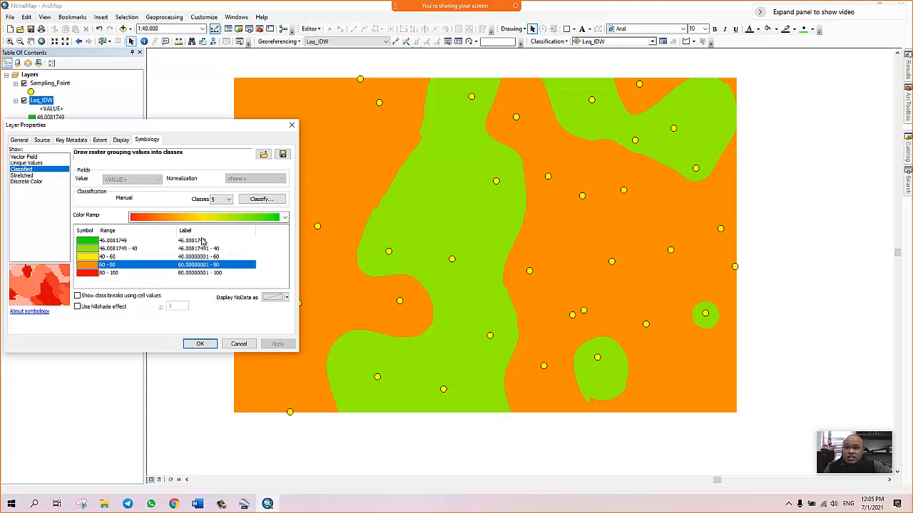
click(202, 241)
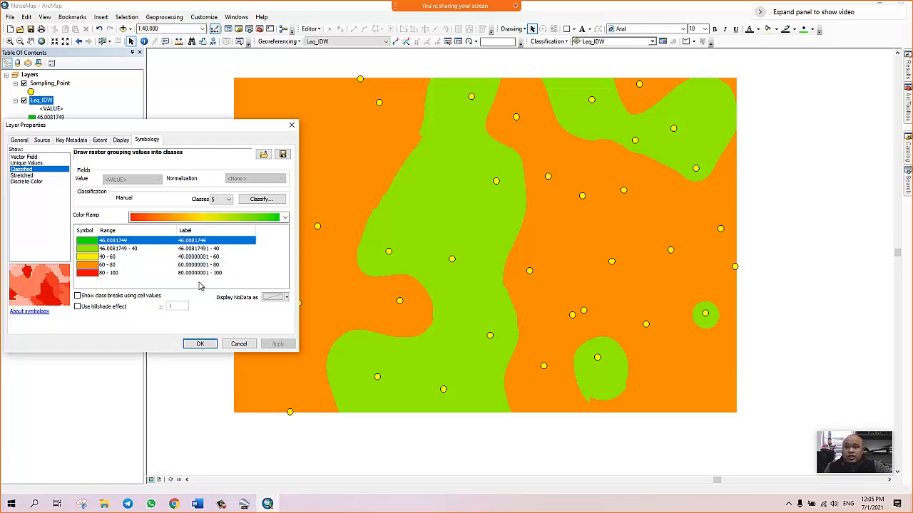
click(202, 243)
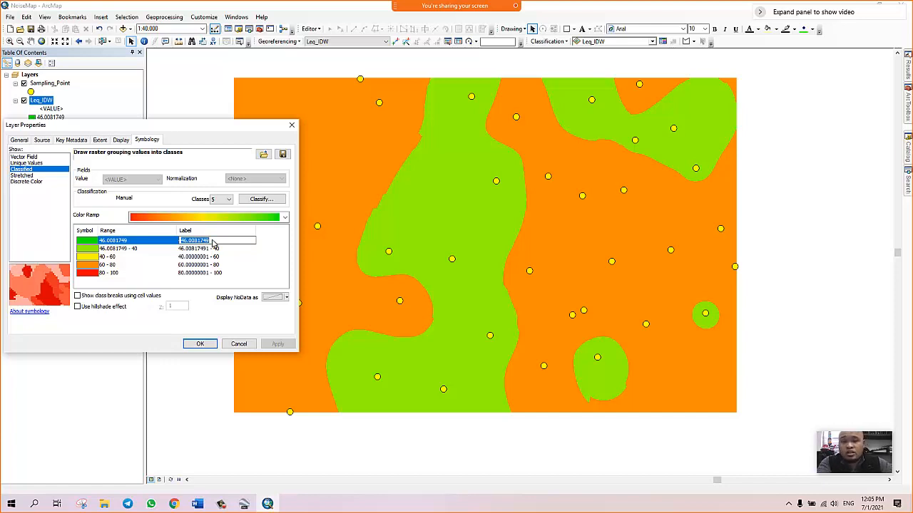
text(Class 1)
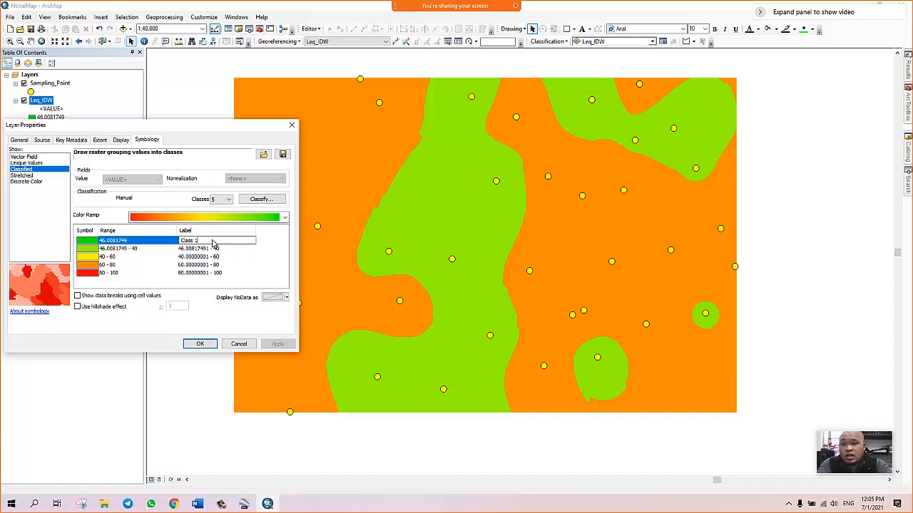
key(Return)
text(Class 2)
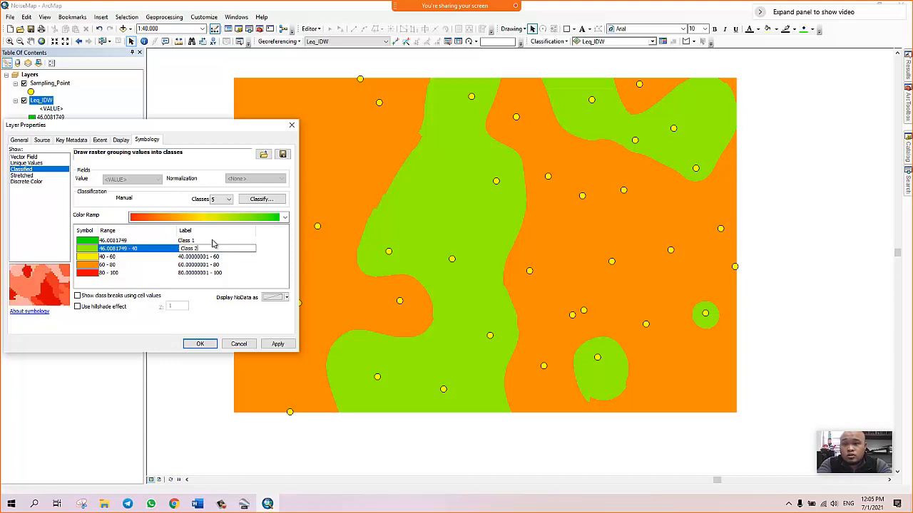
key(Return)
text(Clas)
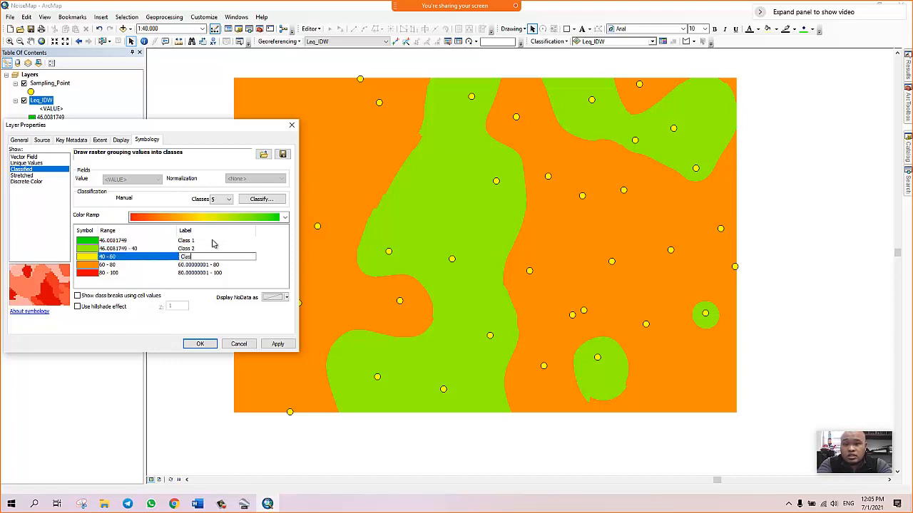
text(s 3)
key(Return)
text(Class )
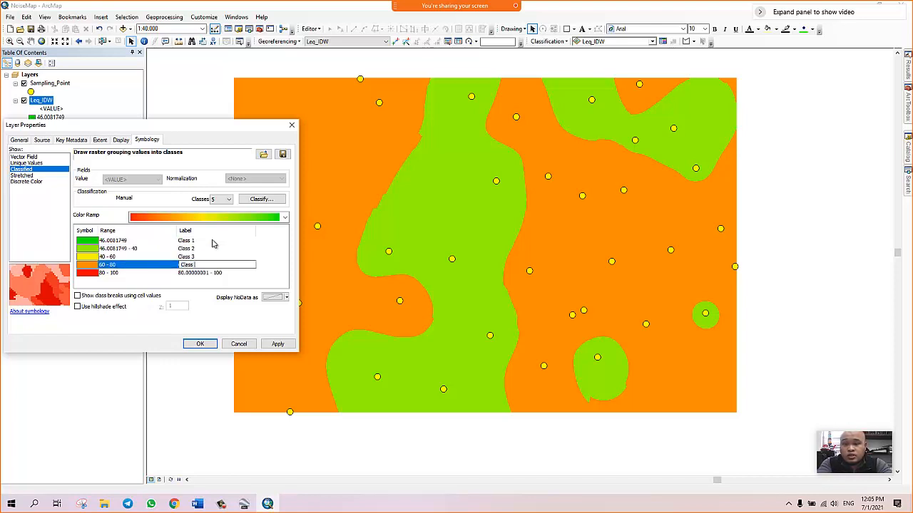
text(4)
key(Return)
text(Class 5)
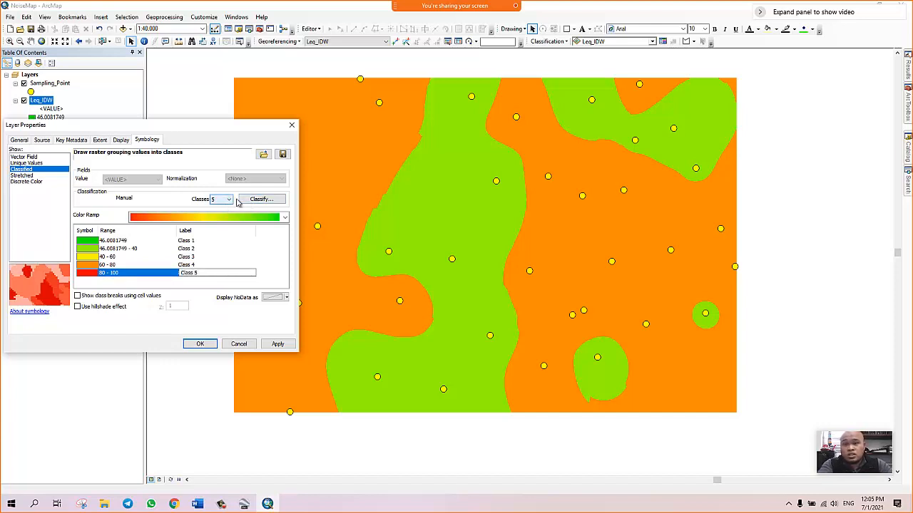
click(273, 346)
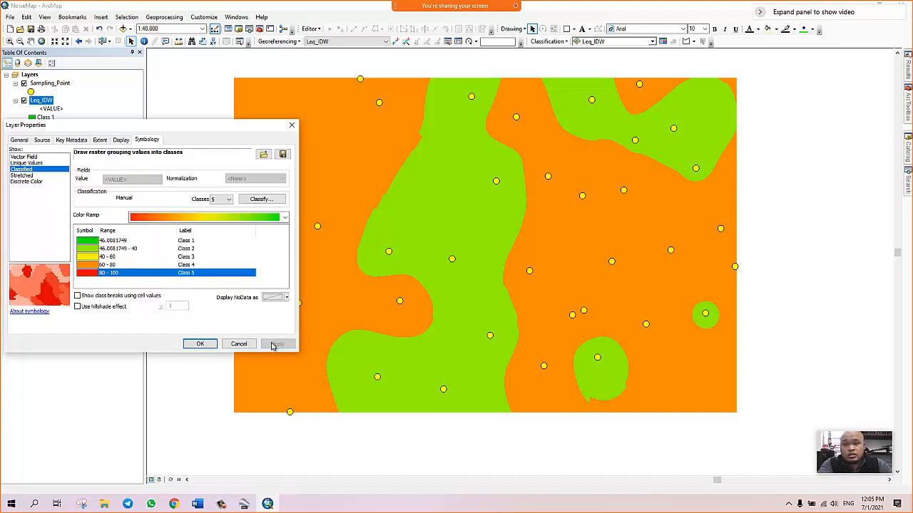
Set the Leq_IDW classification to 10 classes and apply it to the map
click(224, 199)
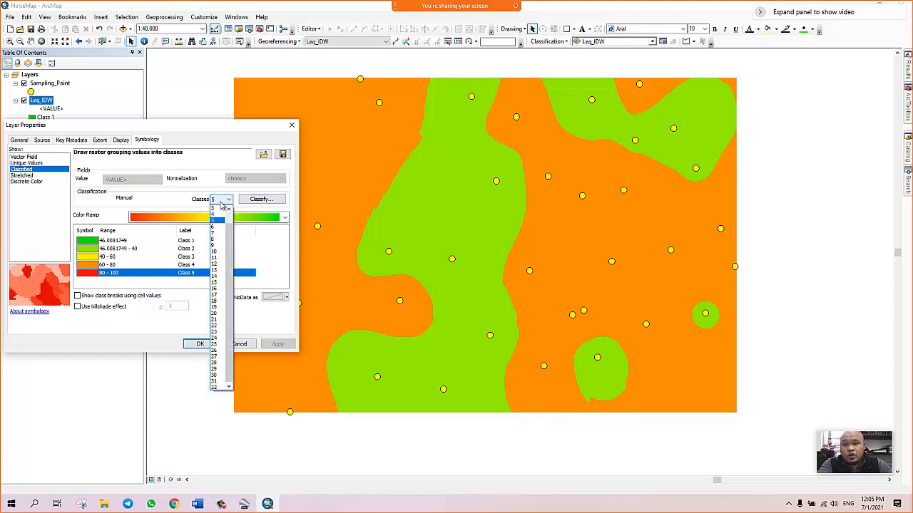
click(214, 251)
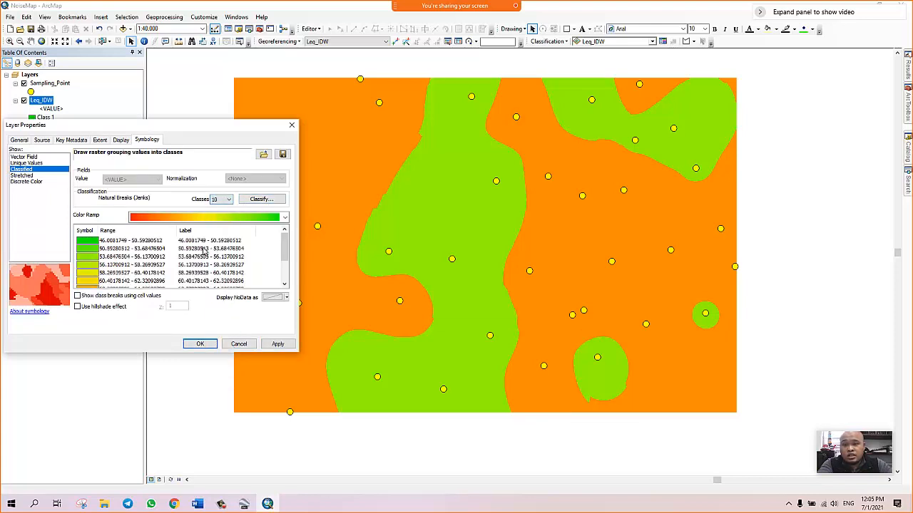
click(278, 344)
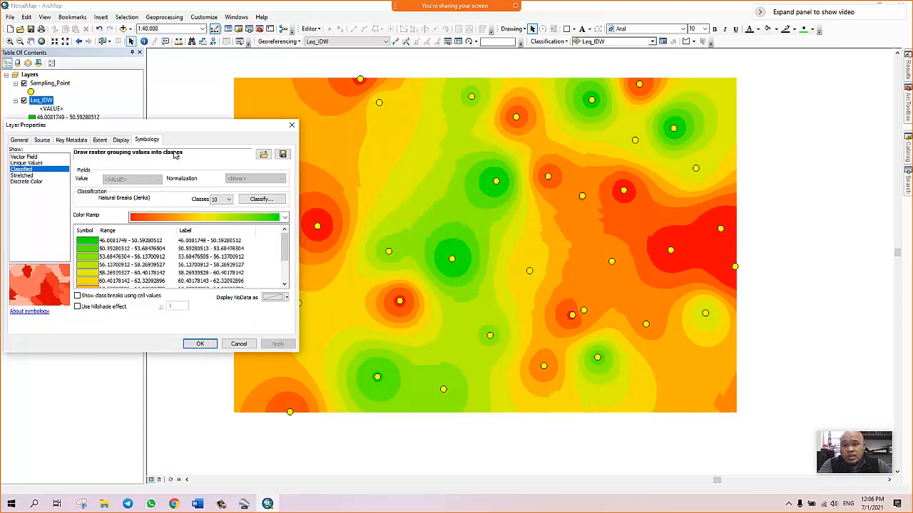
drag(182, 131, 232, 130)
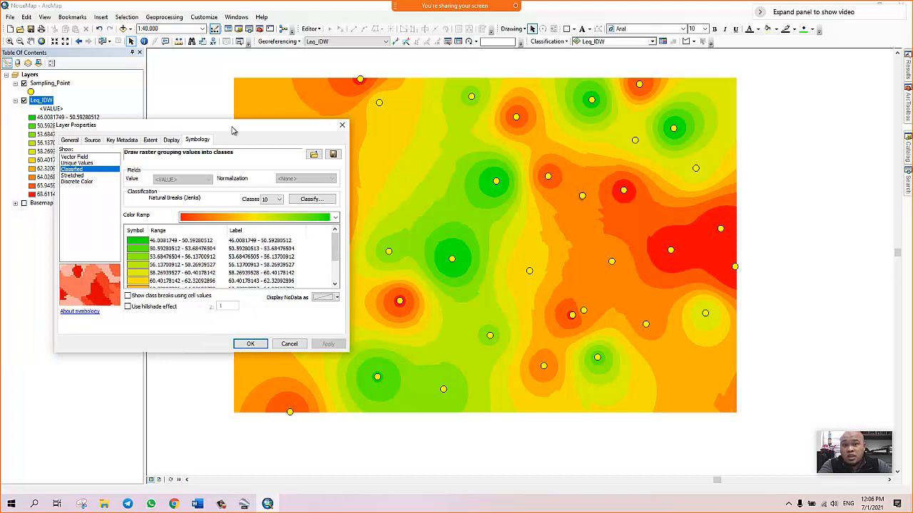
Switch Leq_IDW to stretched symbology with the red-yellow-green color ramp, enable the background value display, and apply it
click(73, 176)
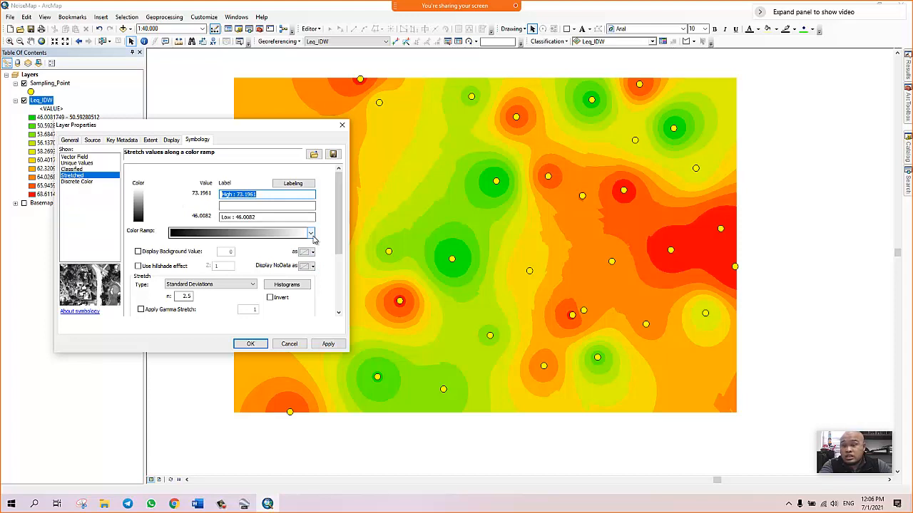
click(311, 233)
scroll(250, 375, down, 2)
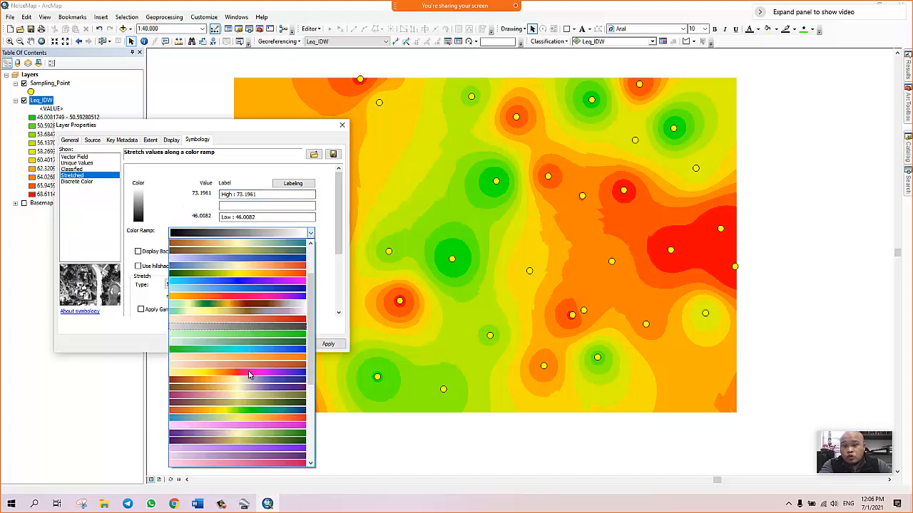
scroll(249, 374, down, 3)
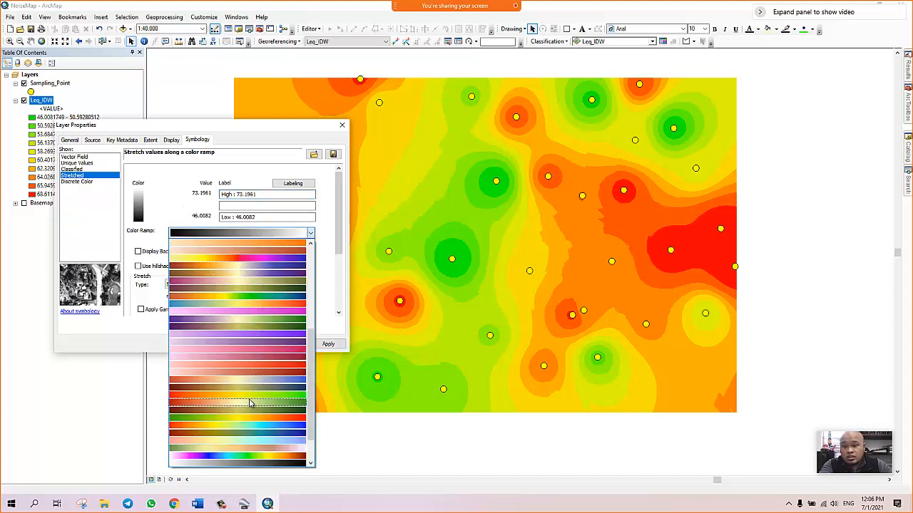
click(250, 403)
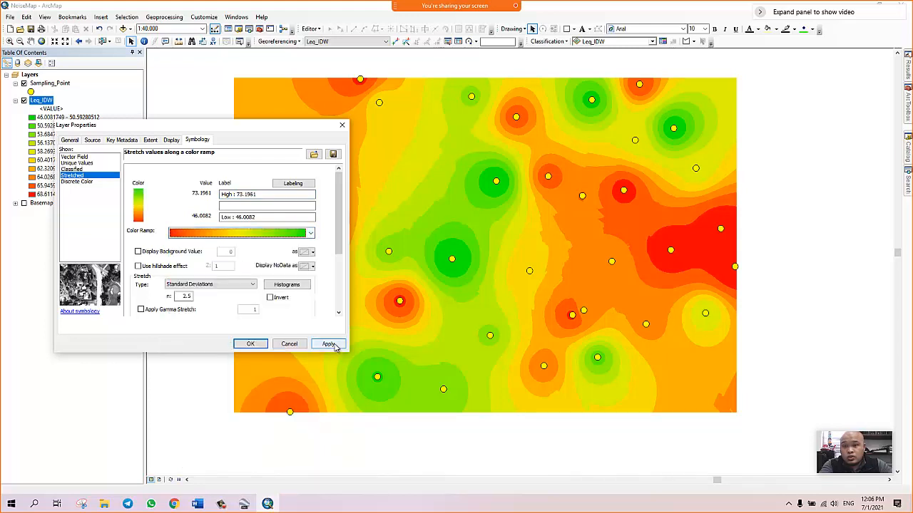
right_click(241, 241)
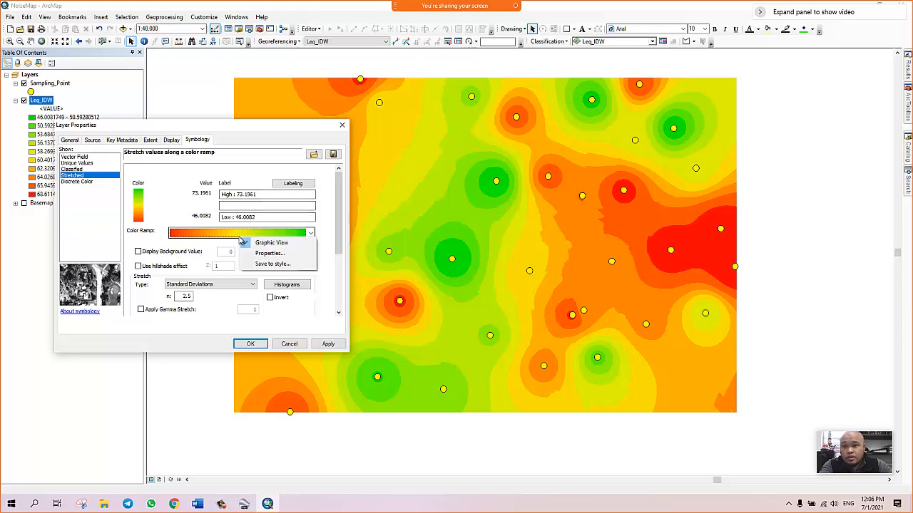
click(197, 249)
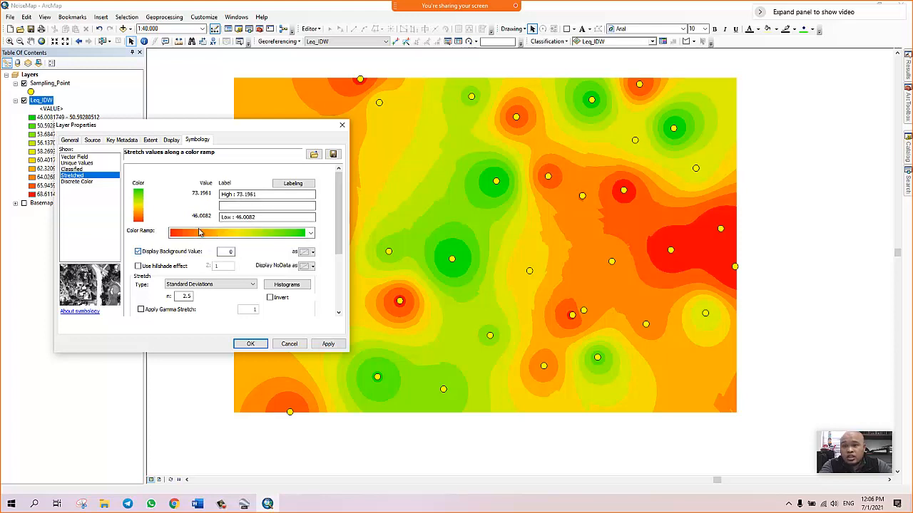
click(328, 345)
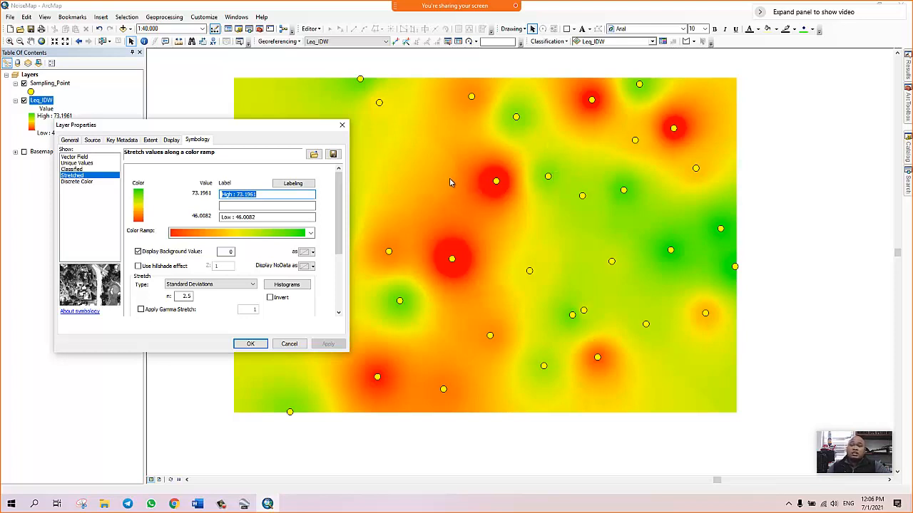
Change the stretched color ramp to yellow-to-red so high noise values are red, and apply it
click(310, 233)
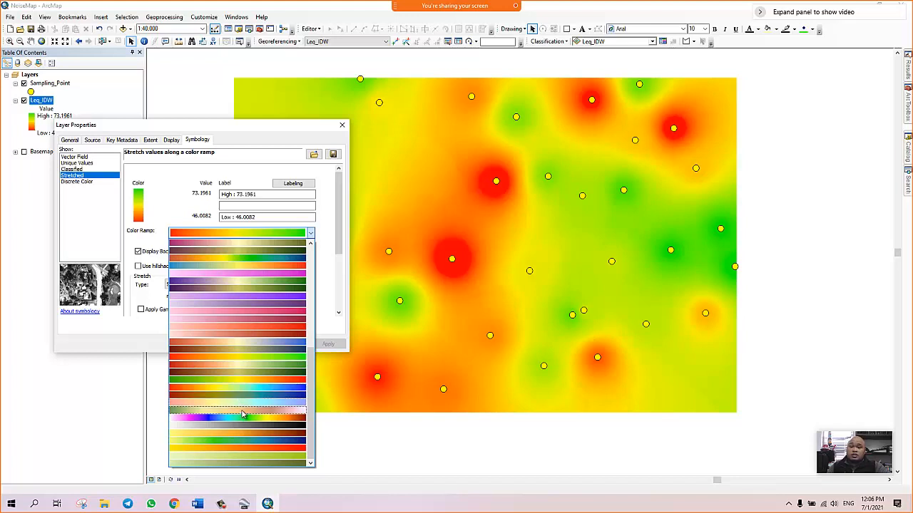
click(248, 450)
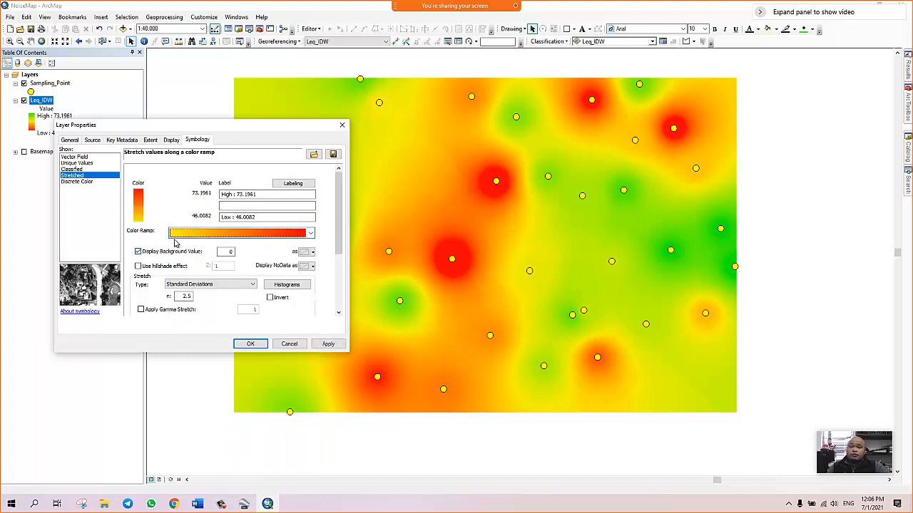
click(329, 344)
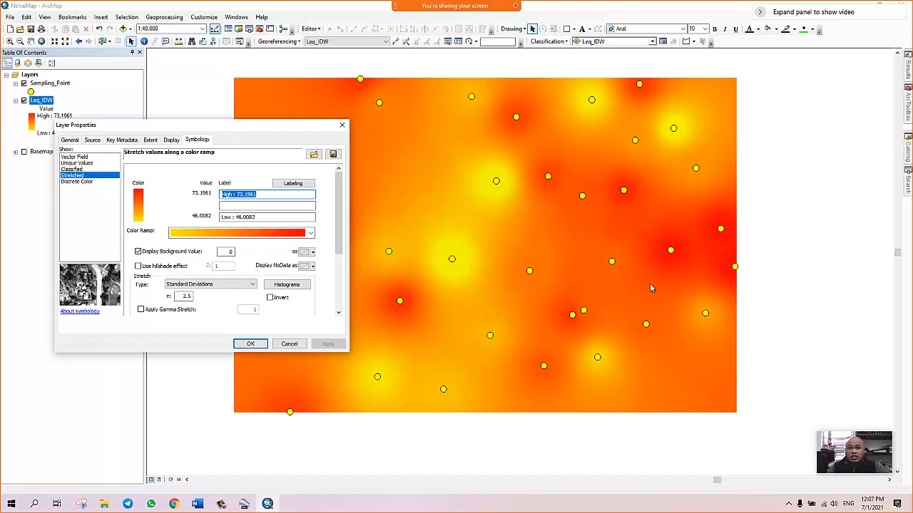
Return Leq_IDW to classified symbology with 6 classes, apply it and close the layer properties
click(72, 170)
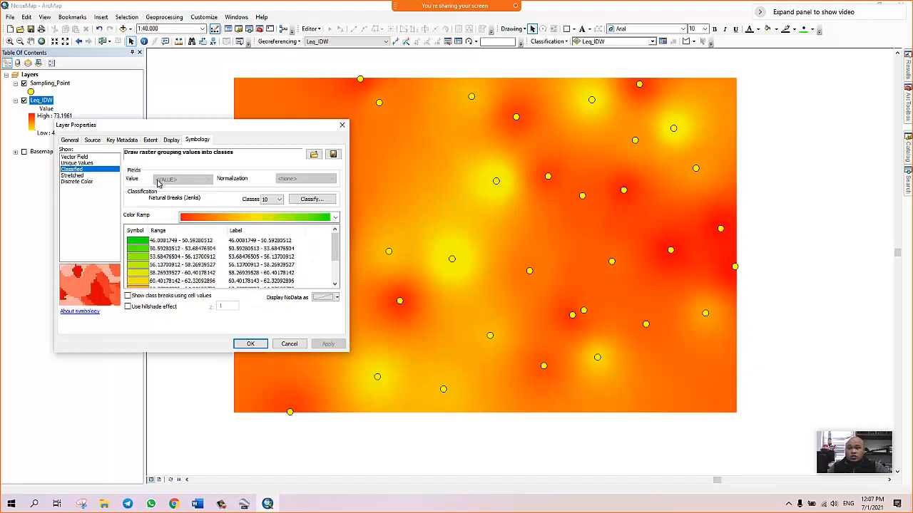
click(278, 200)
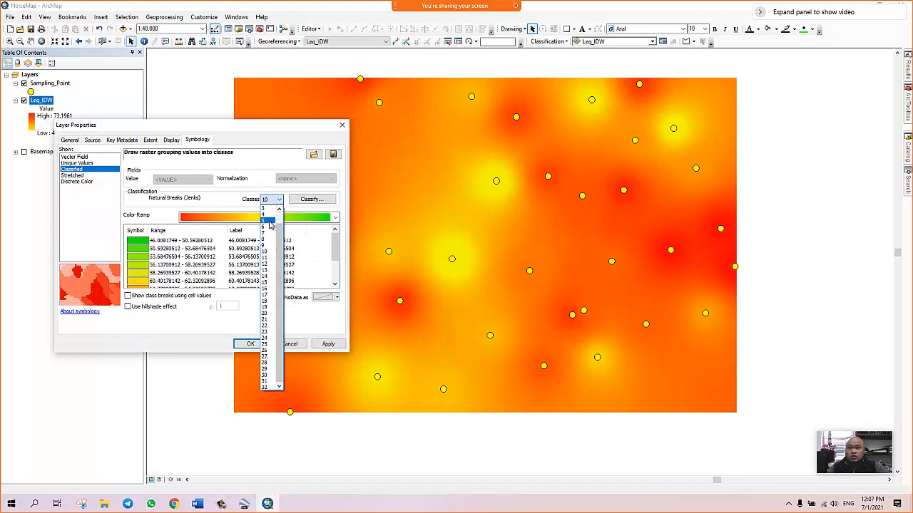
click(271, 226)
click(328, 343)
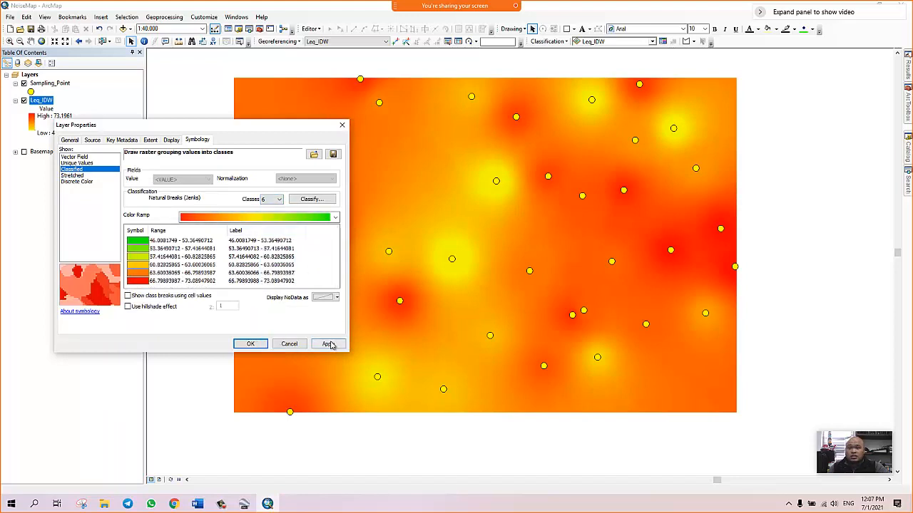
click(251, 344)
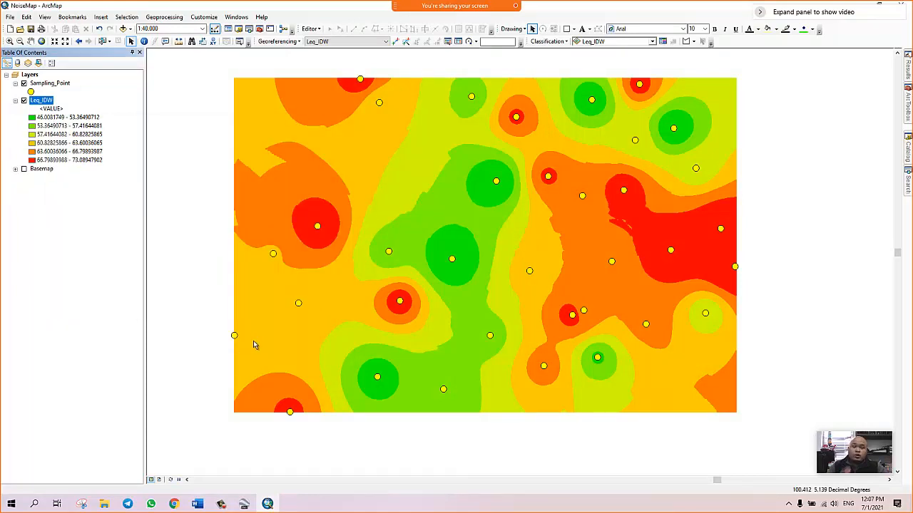
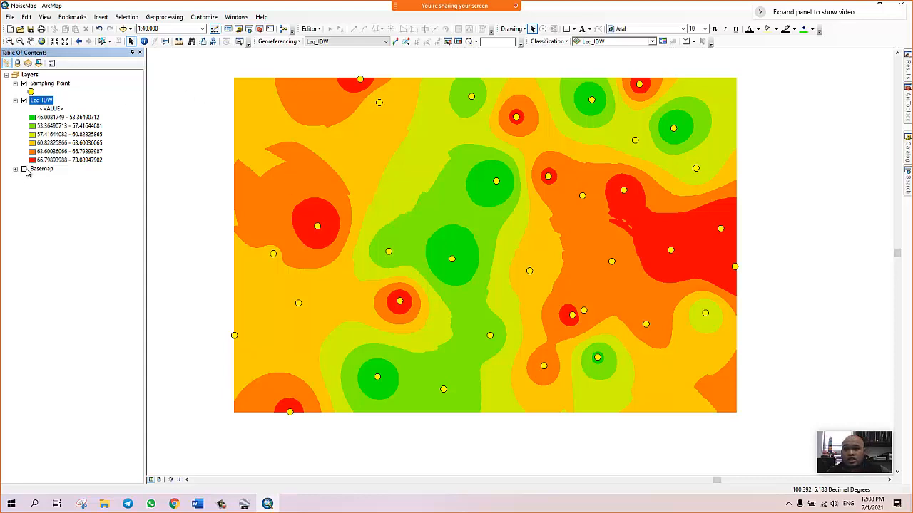
Turn on the Basemap layer, and hide Leq_IDW and collapse its legend to show the sampling points over the imagery
click(24, 170)
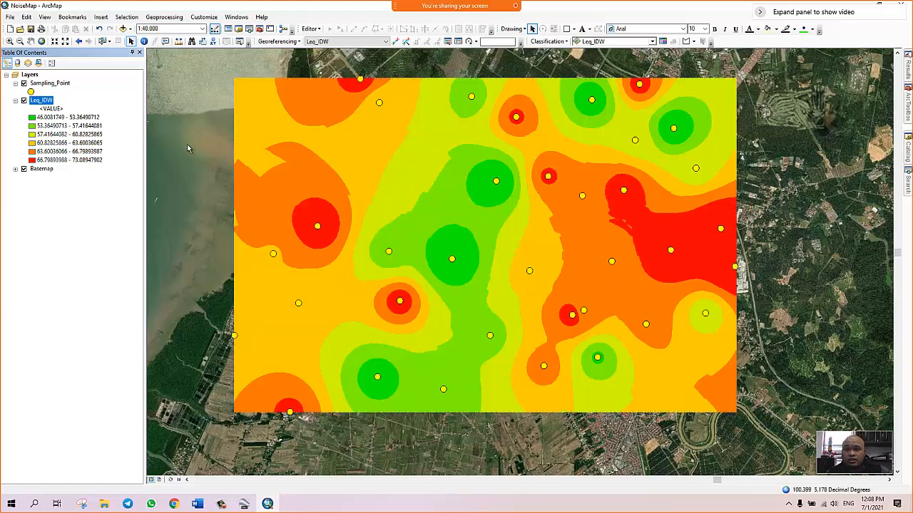
click(23, 100)
click(15, 101)
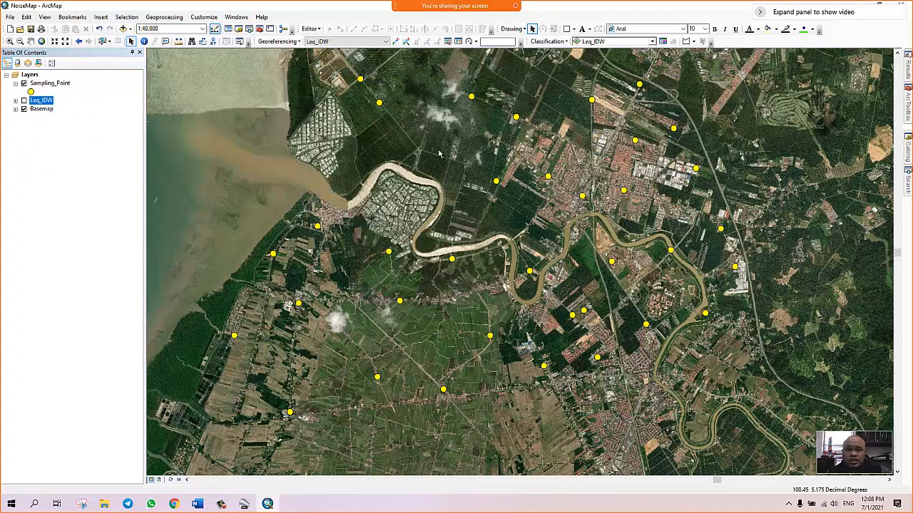
scroll(440, 154, up, 2)
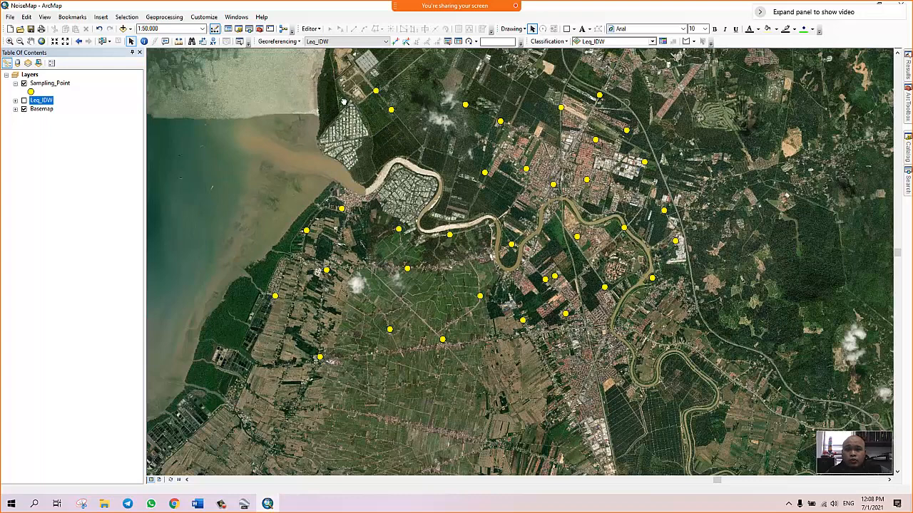
drag(346, 105, 342, 130)
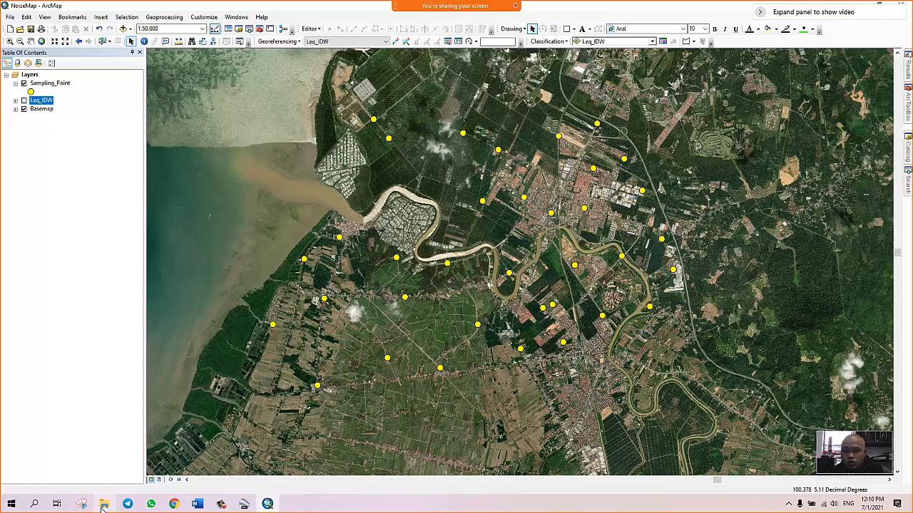
Launch ArcCatalog from the installed ArcGIS programs to manage the noise project's Data folder
click(12, 504)
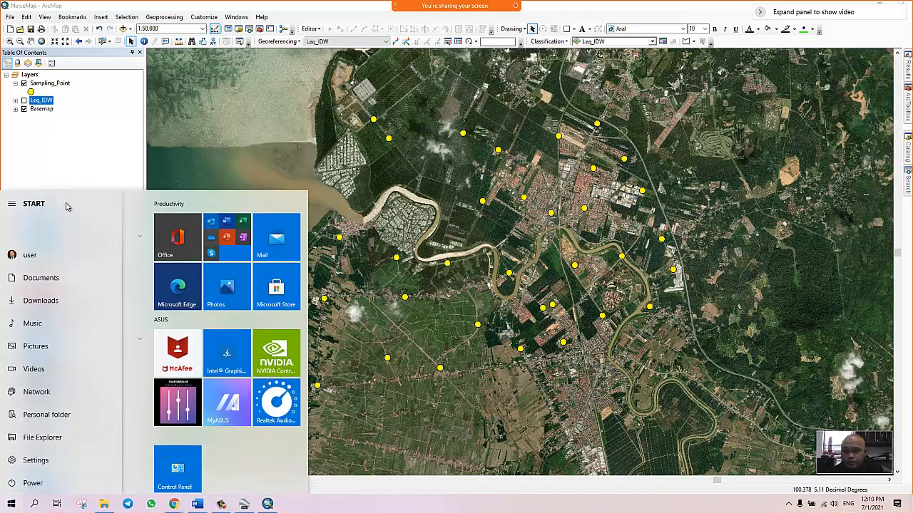
click(75, 340)
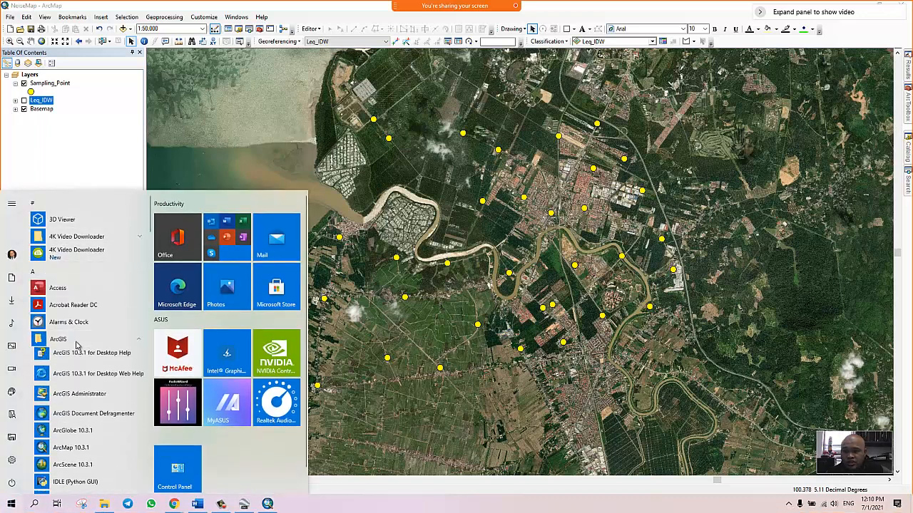
click(78, 355)
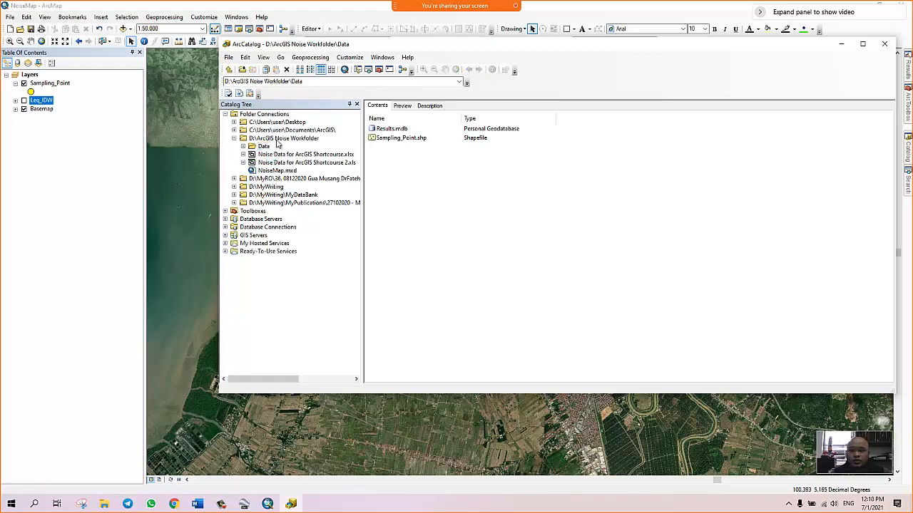
right_click(265, 148)
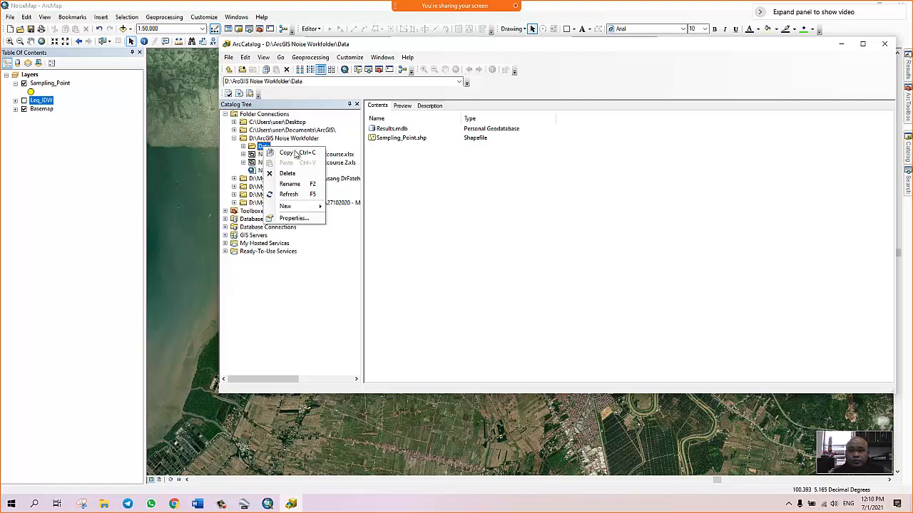
mouse_move(304, 207)
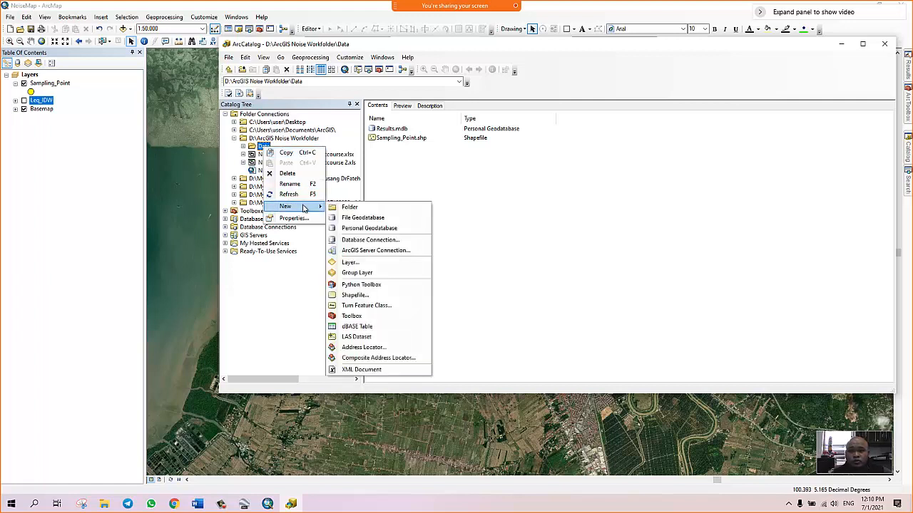
click(390, 299)
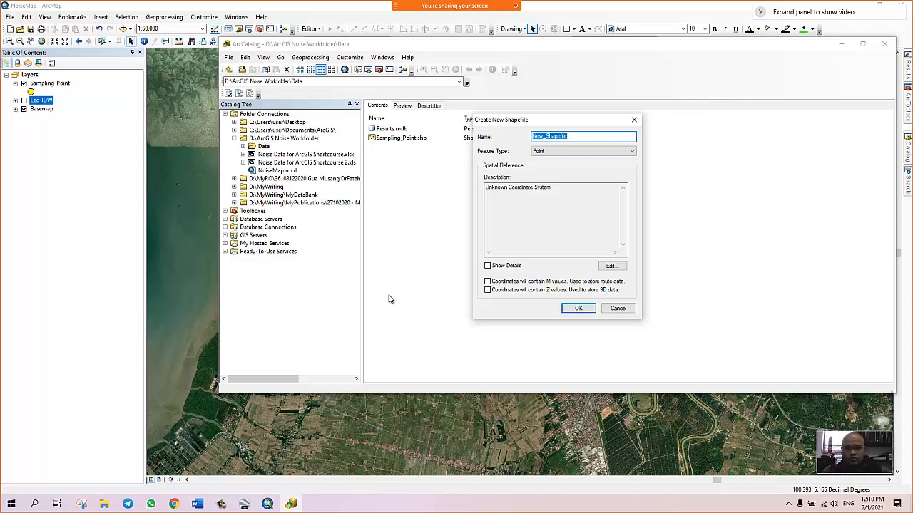
text(Boundary_SArea)
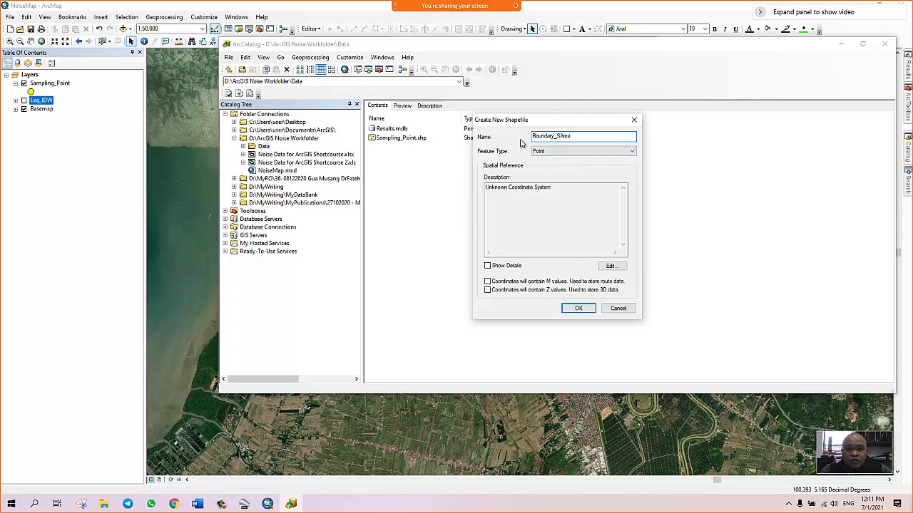
click(549, 153)
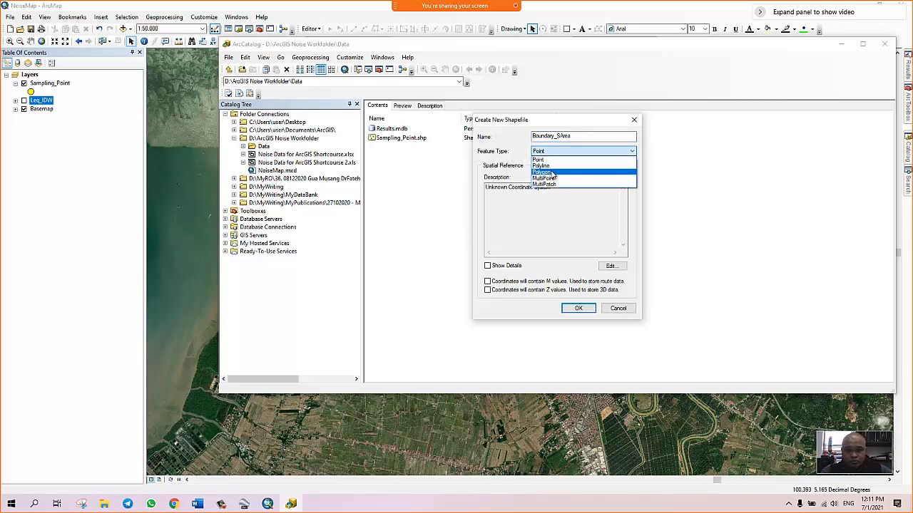
click(552, 173)
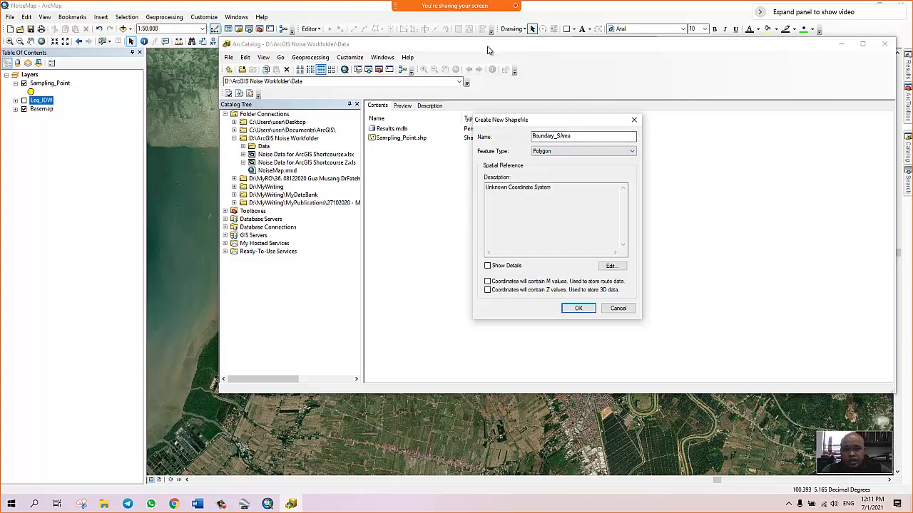
click(634, 119)
Move ArcCatalog off the map, measure a multi-segment line along the main road through the sampling area, and close the measurement
drag(645, 51, 559, 405)
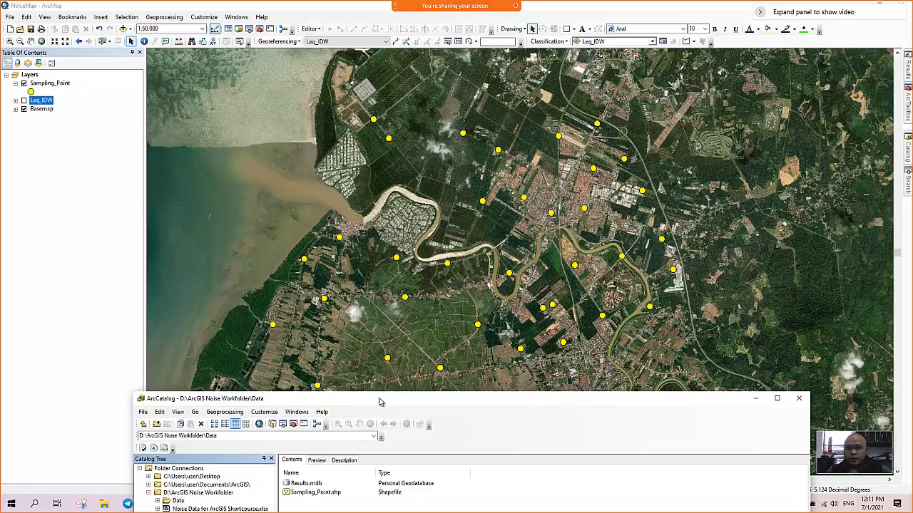
click(178, 41)
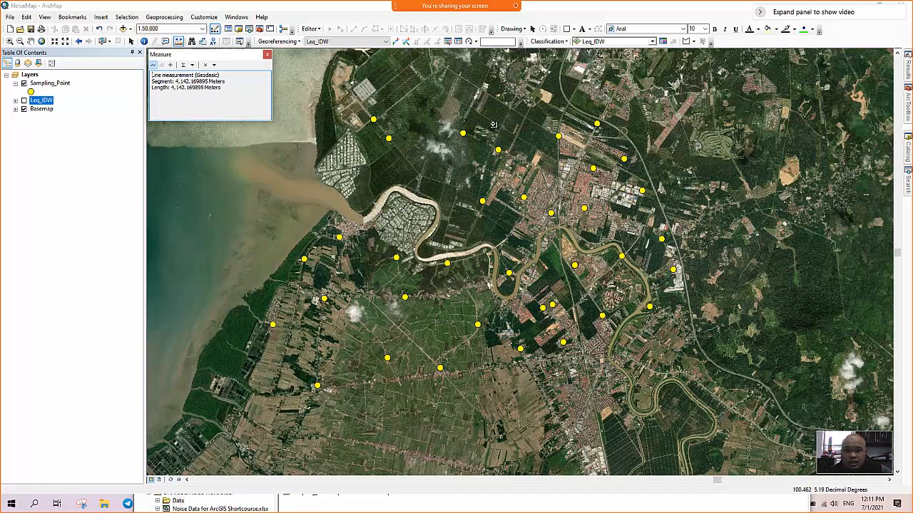
click(589, 65)
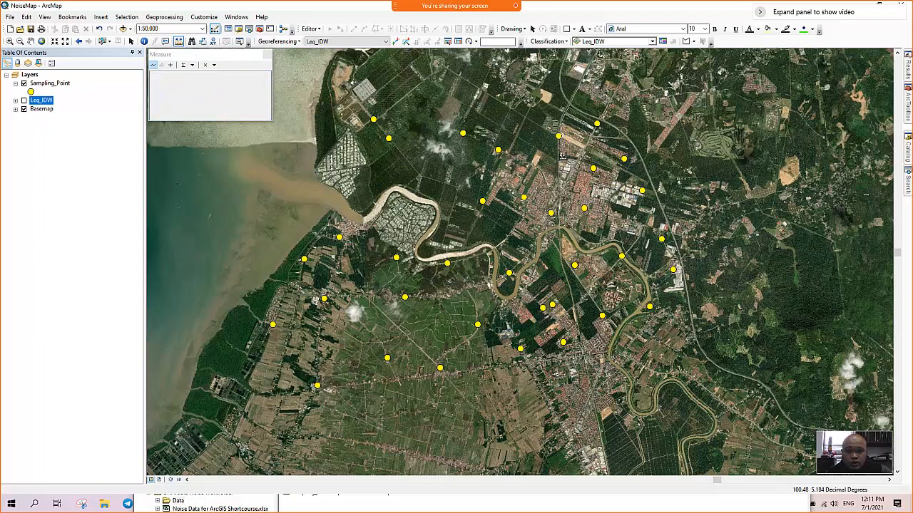
click(560, 176)
click(561, 227)
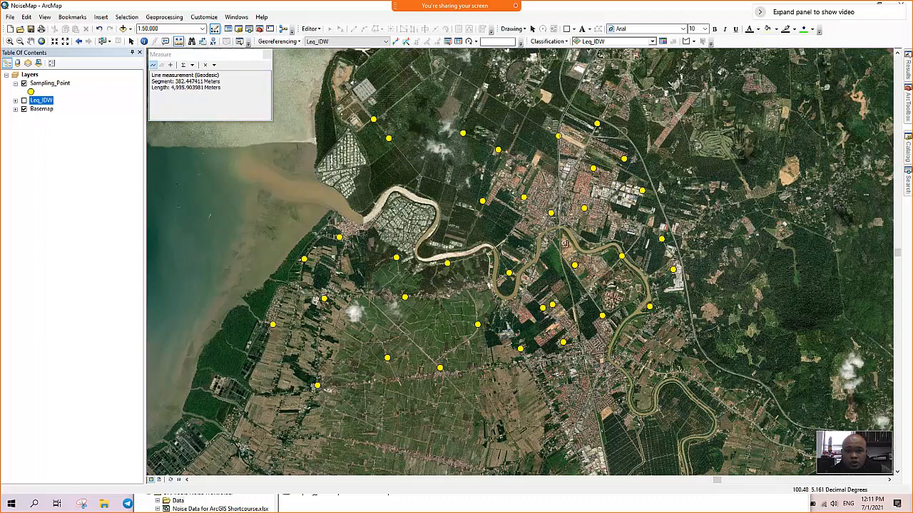
click(563, 262)
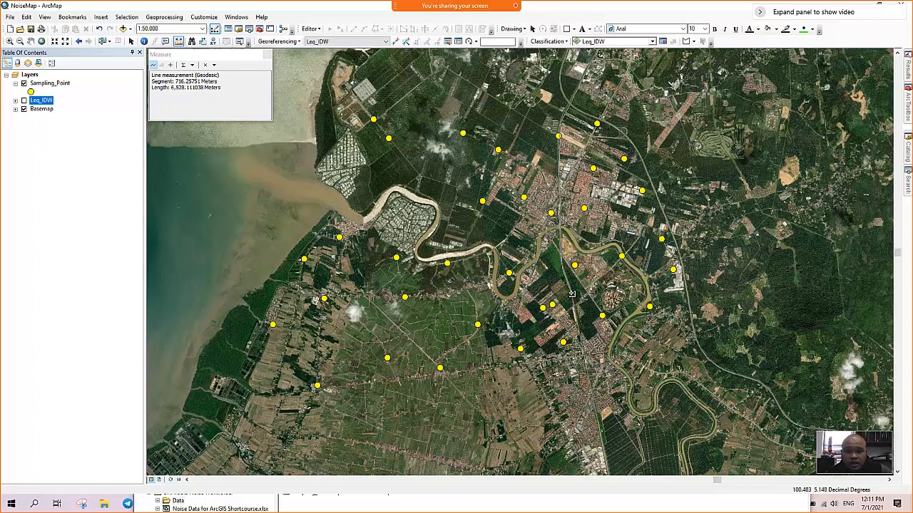
click(577, 328)
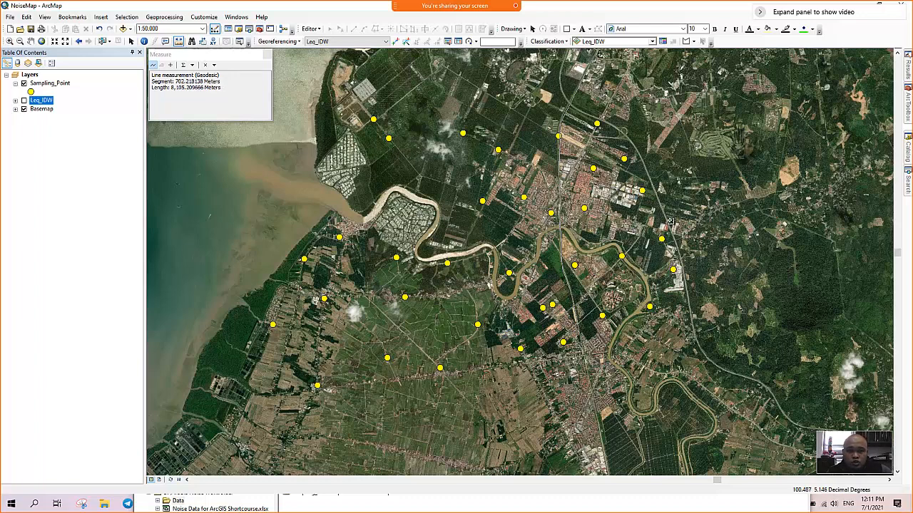
click(681, 187)
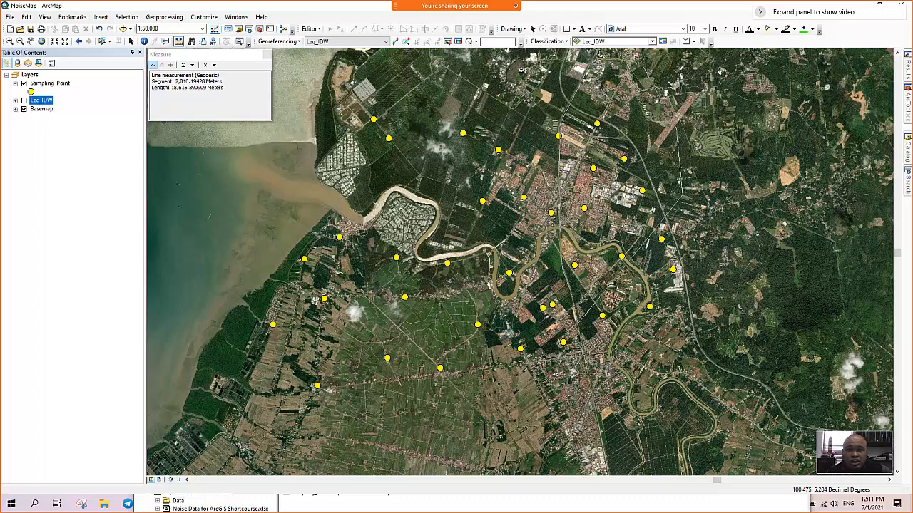
click(266, 57)
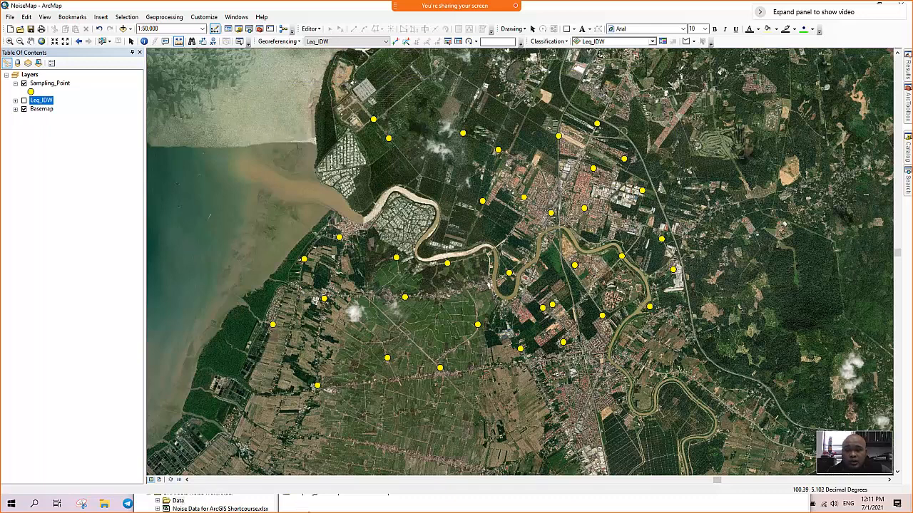
Bring ArcCatalog back and set up a new shapefile in the Data folder, named Boundary_SArea with feature type Polygon
drag(385, 391, 358, 91)
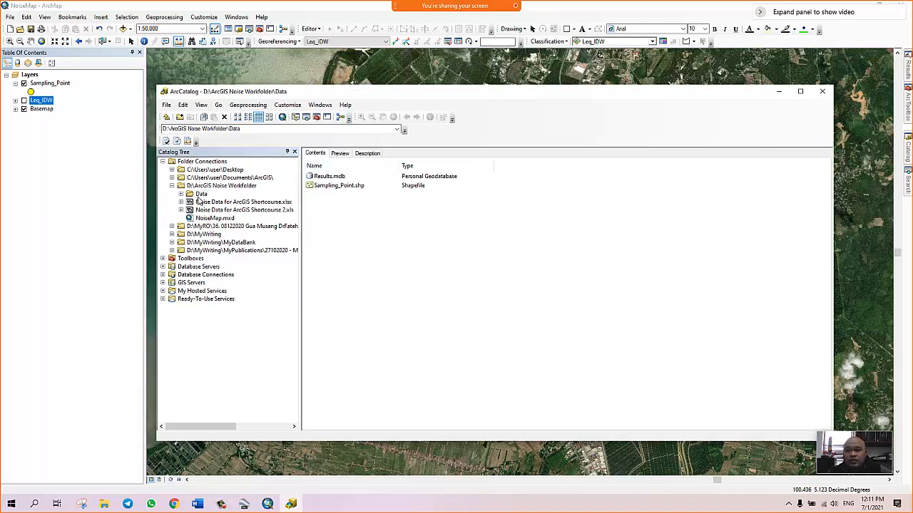
right_click(198, 197)
mouse_move(239, 257)
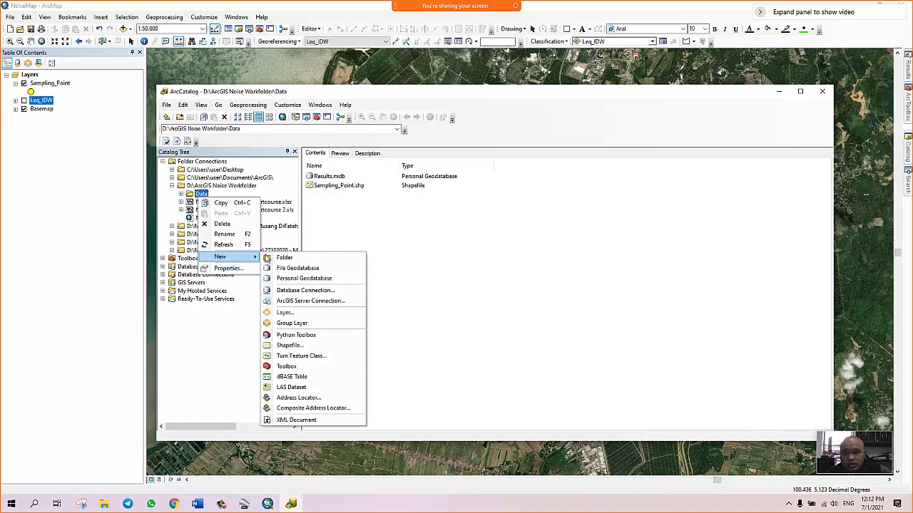
click(303, 346)
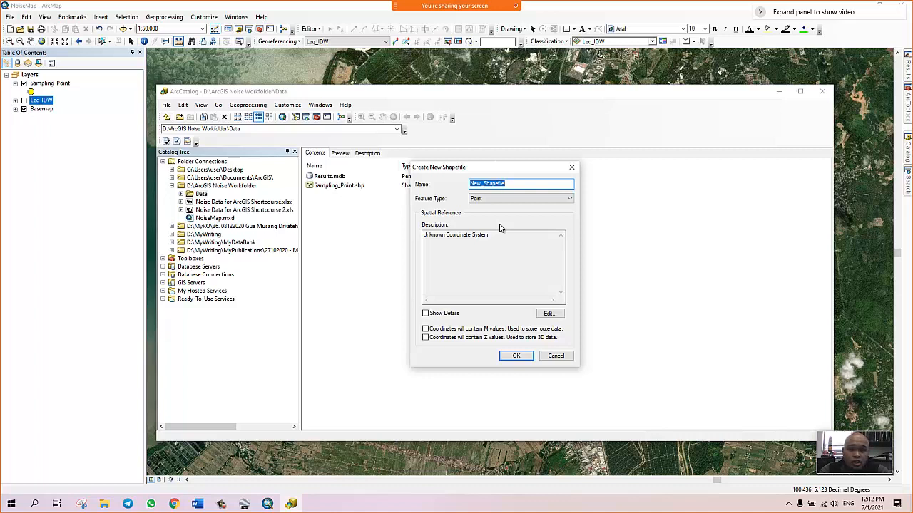
text(Boundary_SArea)
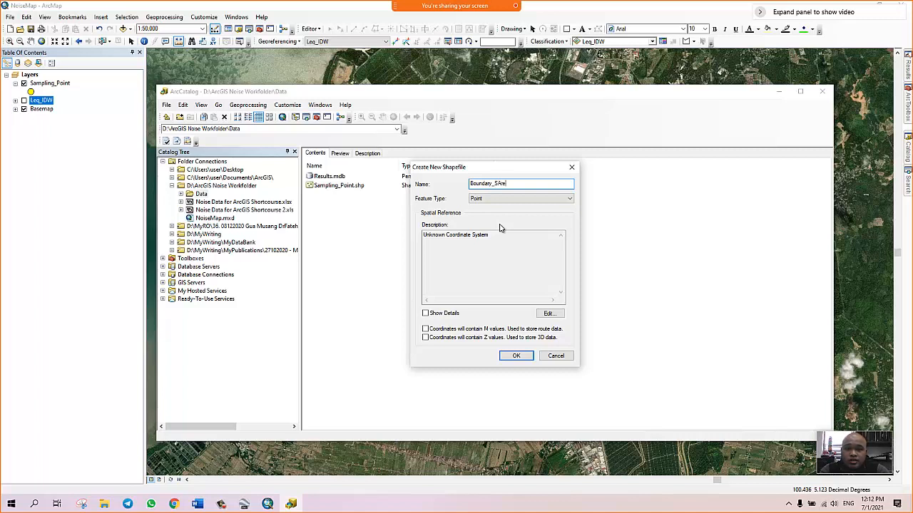
click(474, 198)
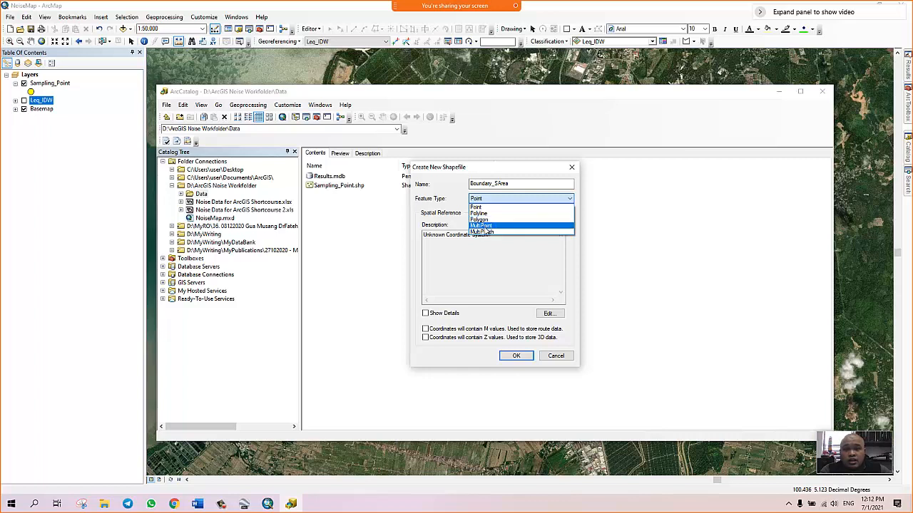
click(489, 221)
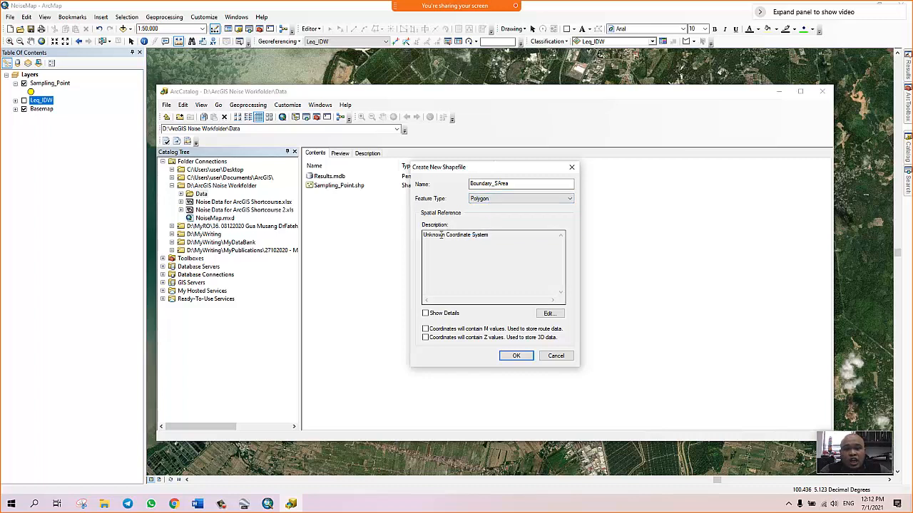
Choose the geographic coordinate system WGS 1984 from the World group as the new shapefile's spatial reference
click(548, 313)
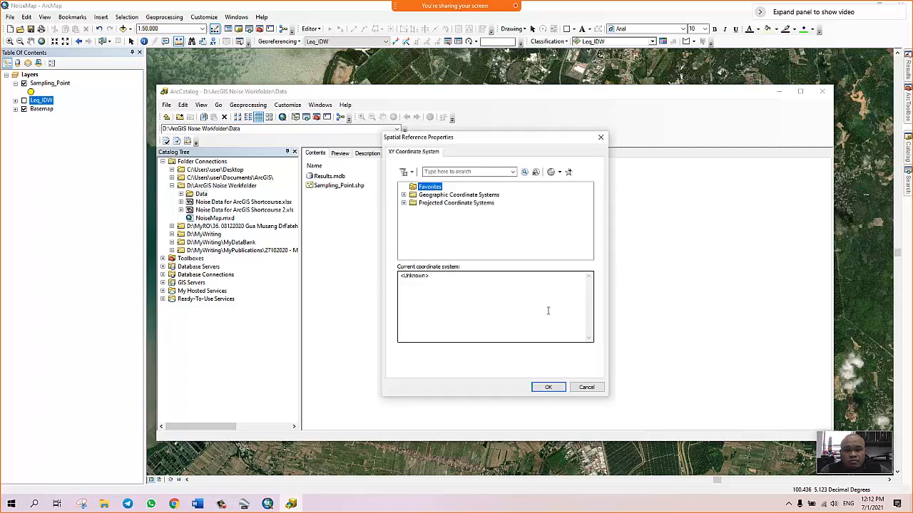
click(404, 195)
scroll(456, 206, down, 3)
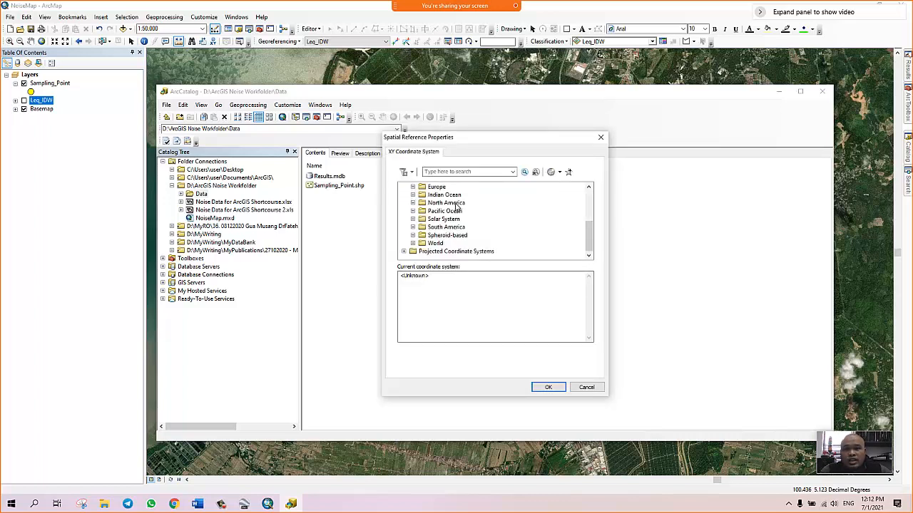
click(412, 243)
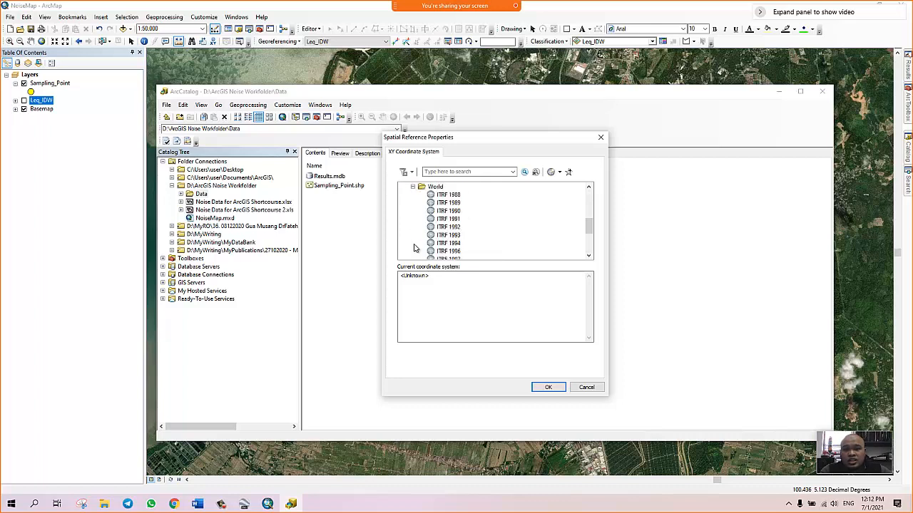
scroll(460, 240, down, 3)
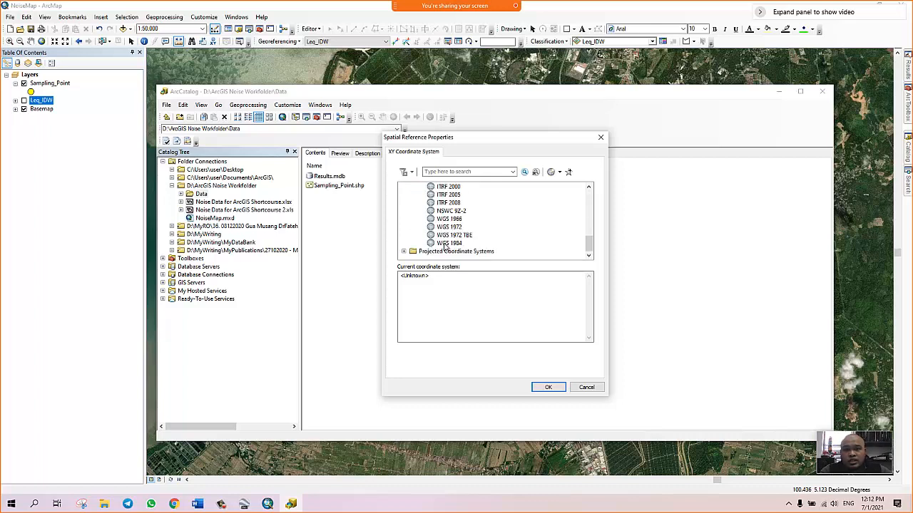
click(441, 244)
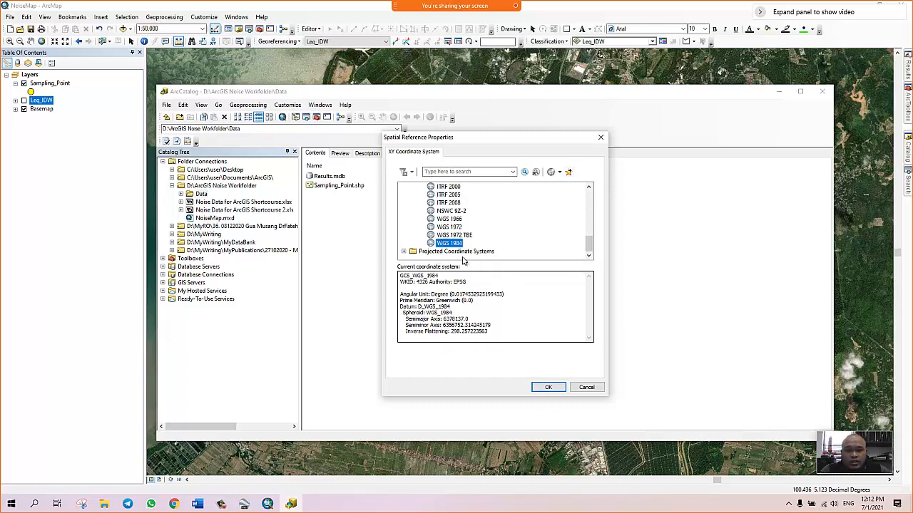
Apply the WGS 1984 coordinate system and create the Boundary_SArea polygon shapefile in the Data folder
click(546, 387)
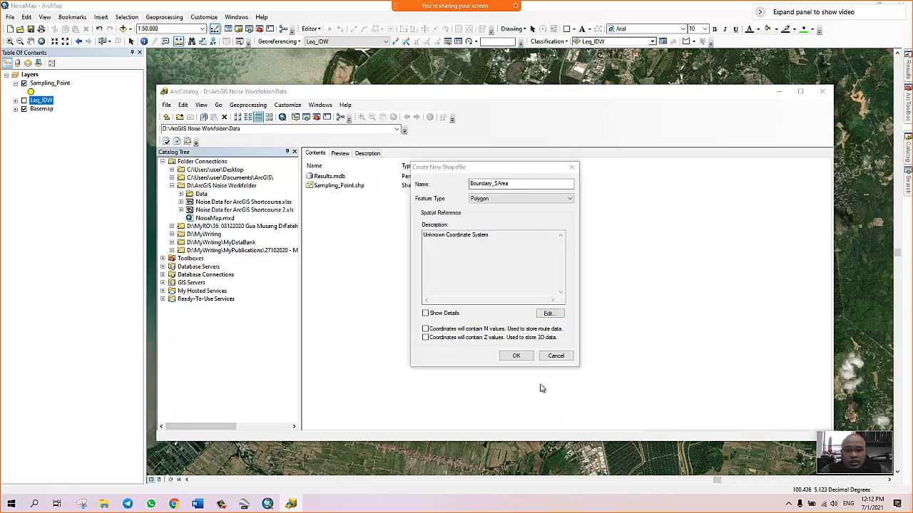
click(517, 355)
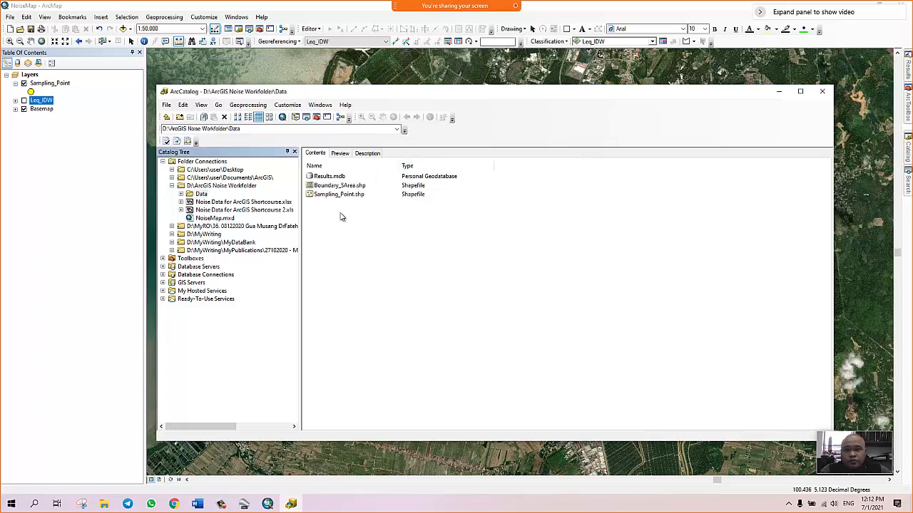
click(324, 186)
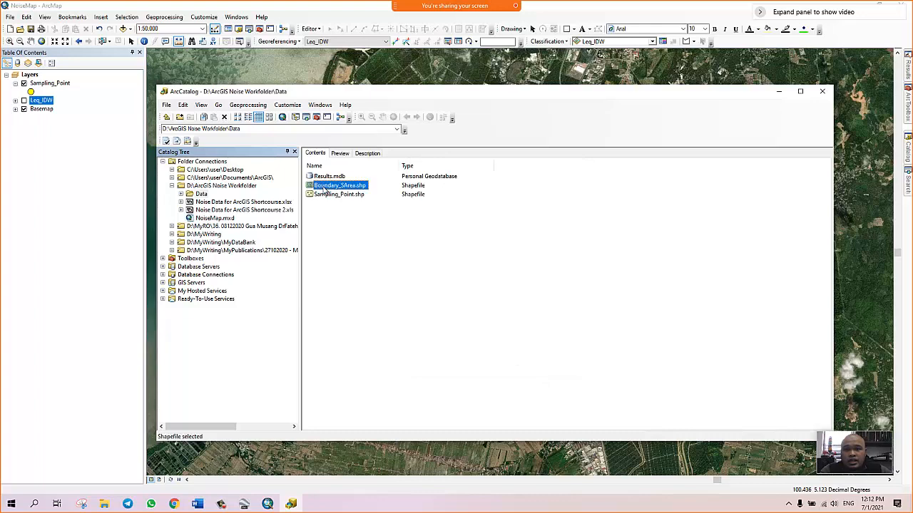
Switch to ArcMap and add Boundary_SArea.shp from the Data folder to the map
click(778, 91)
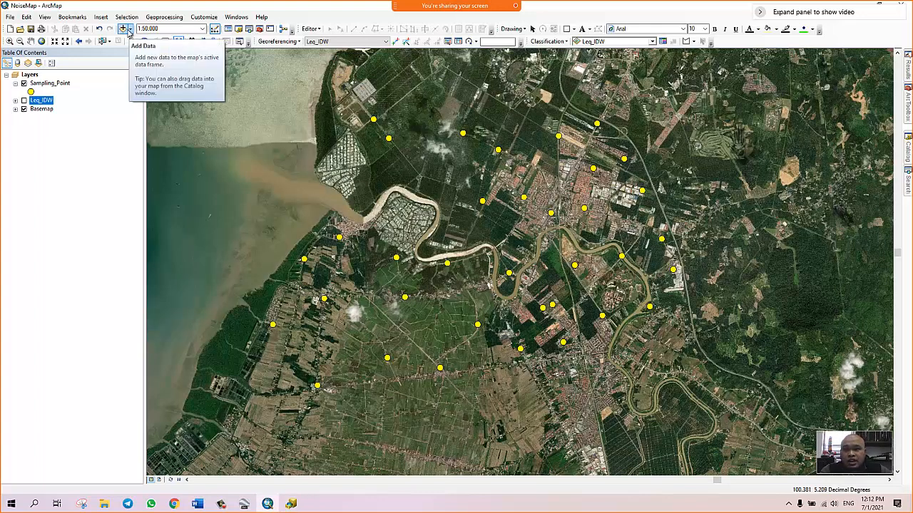
click(124, 29)
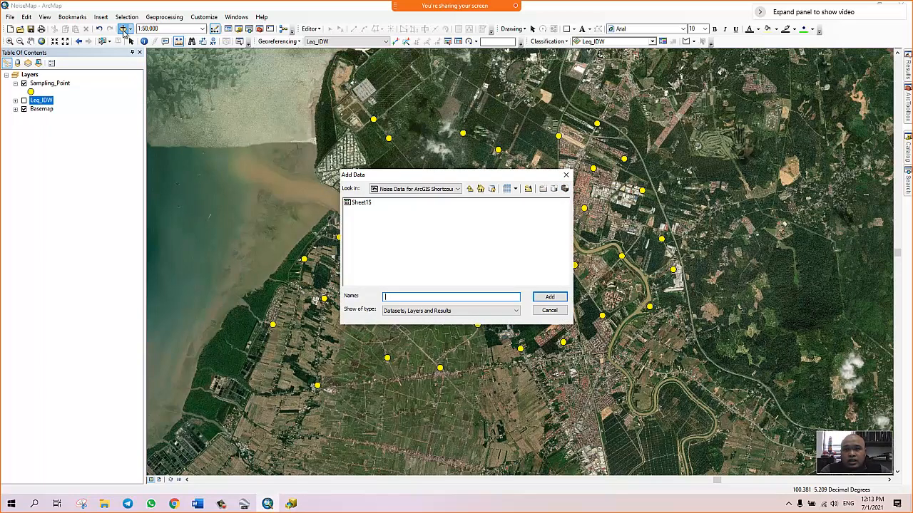
click(470, 189)
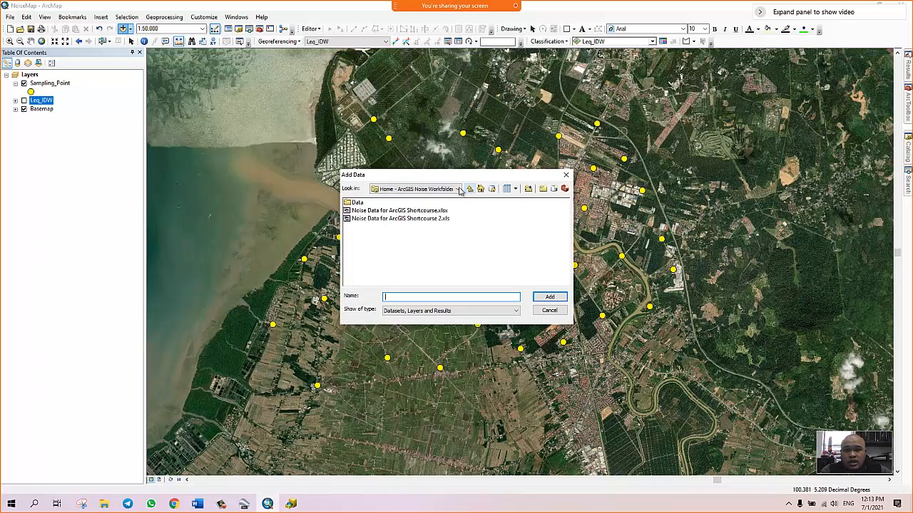
click(355, 204)
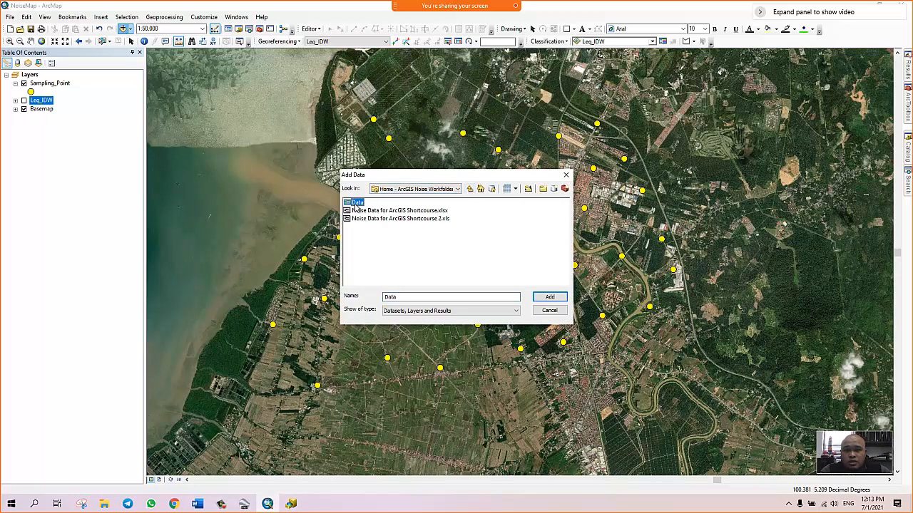
double_click(355, 204)
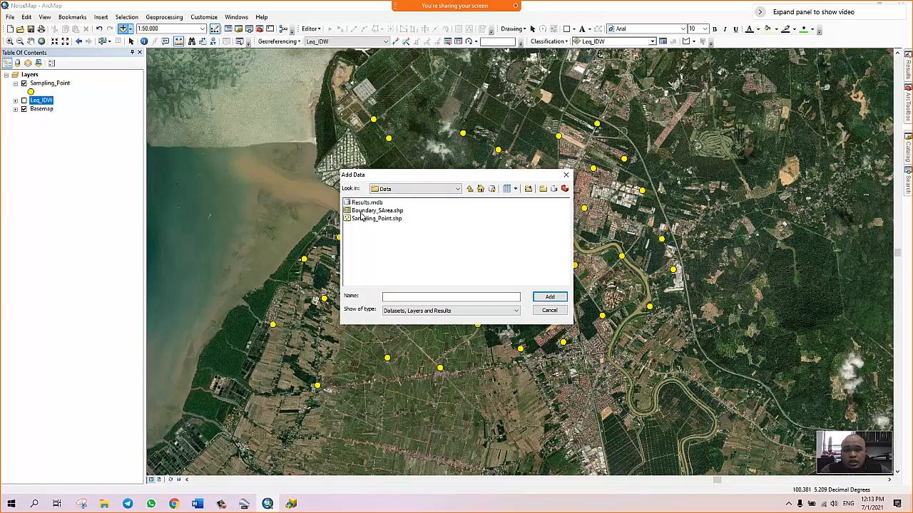
click(361, 211)
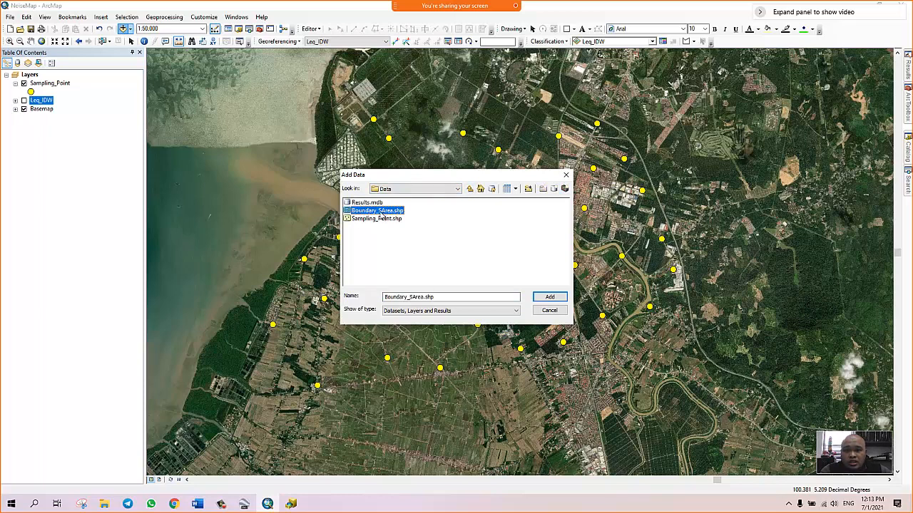
click(542, 297)
click(131, 183)
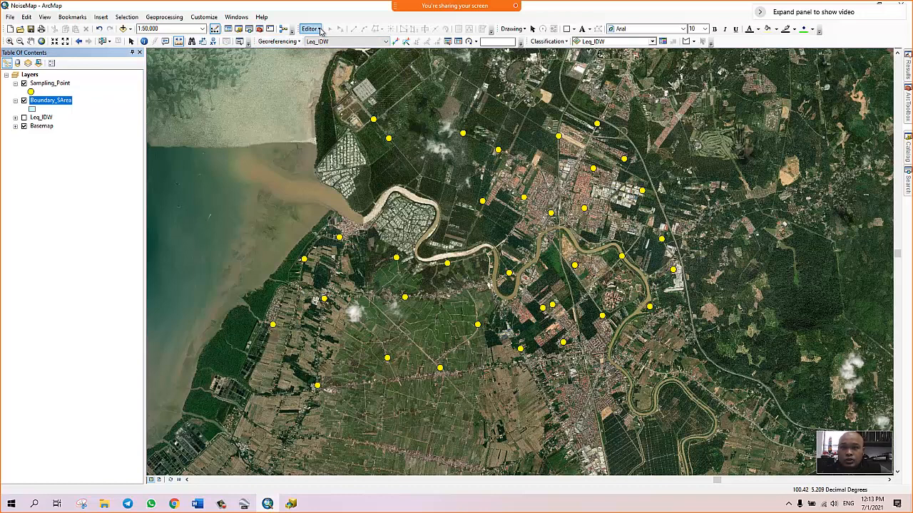
click(205, 17)
mouse_move(209, 28)
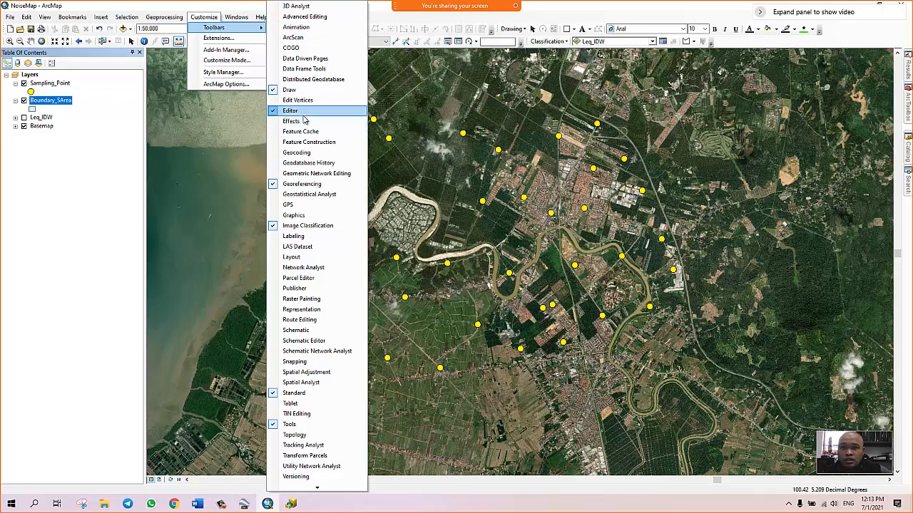
click(378, 12)
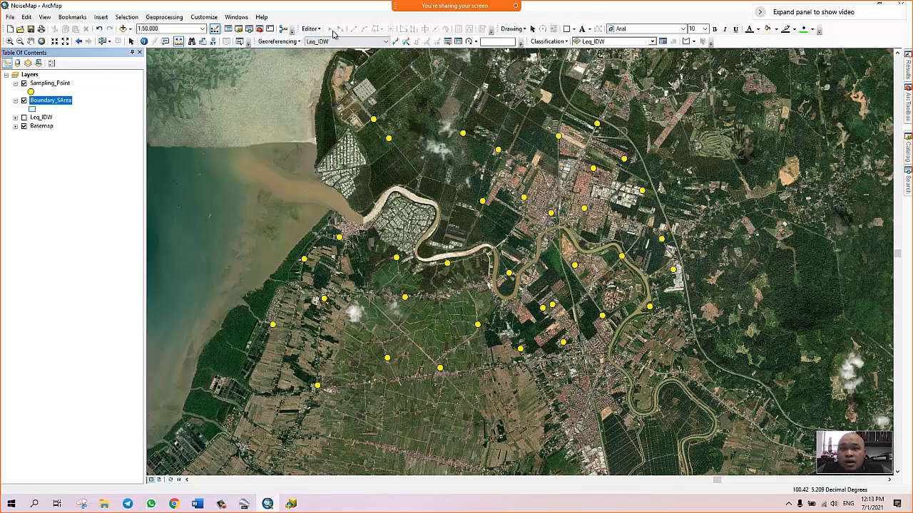
click(320, 29)
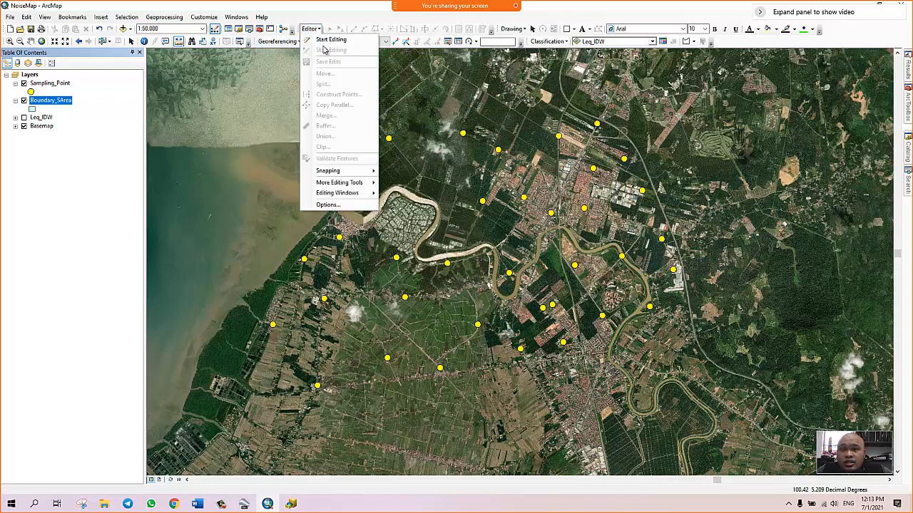
click(320, 29)
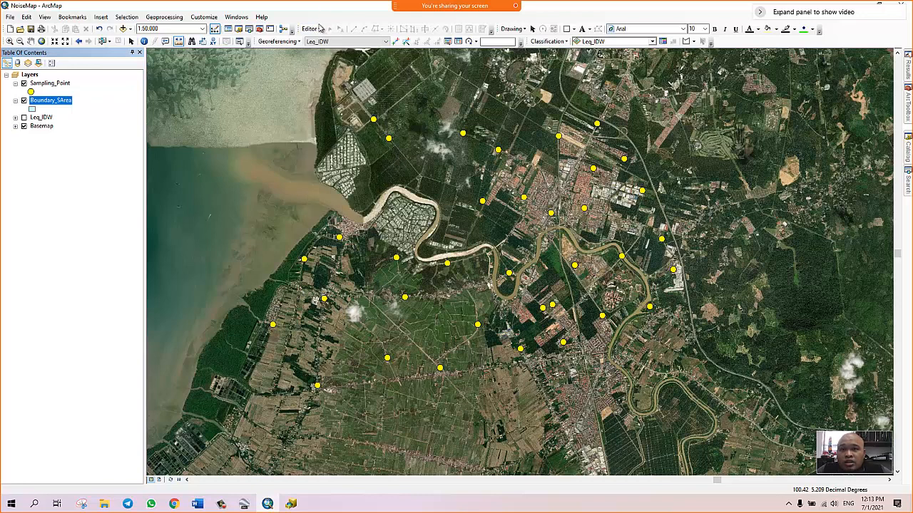
click(314, 29)
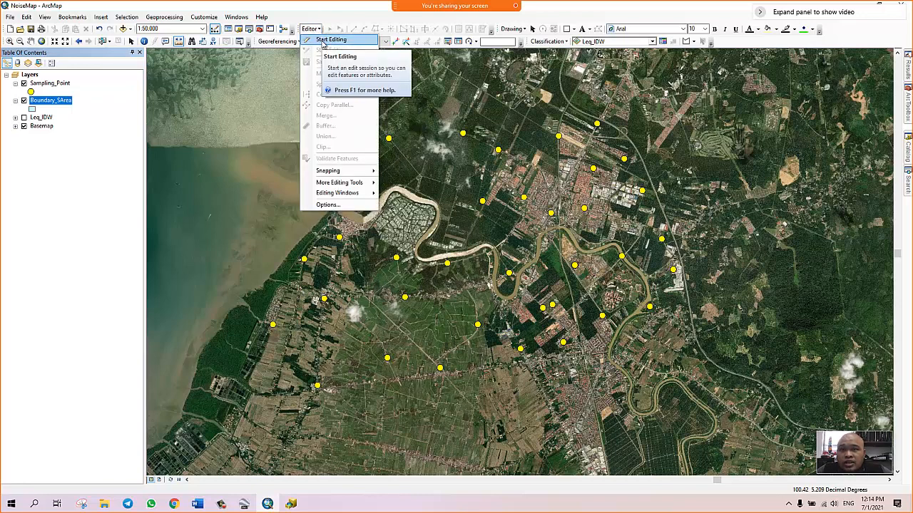
click(74, 152)
Start an edit session on the Boundary_SArea layer
right_click(52, 103)
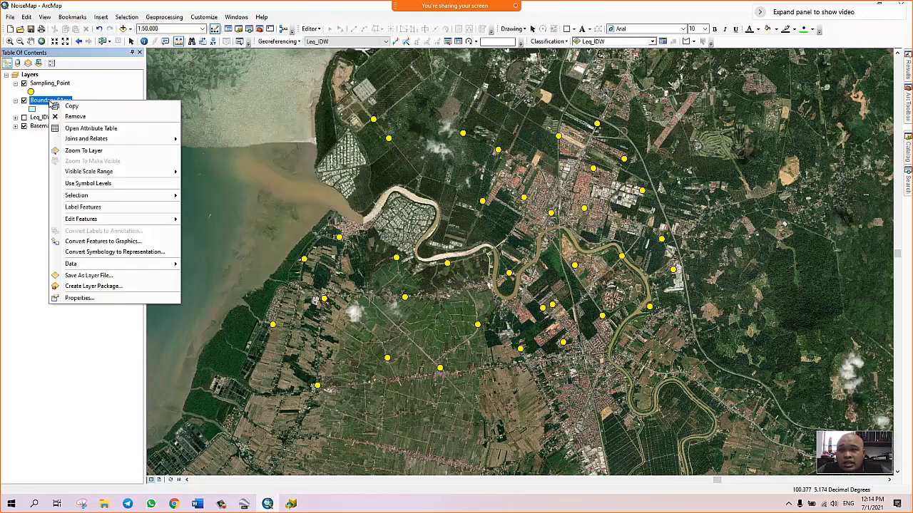
mouse_move(128, 220)
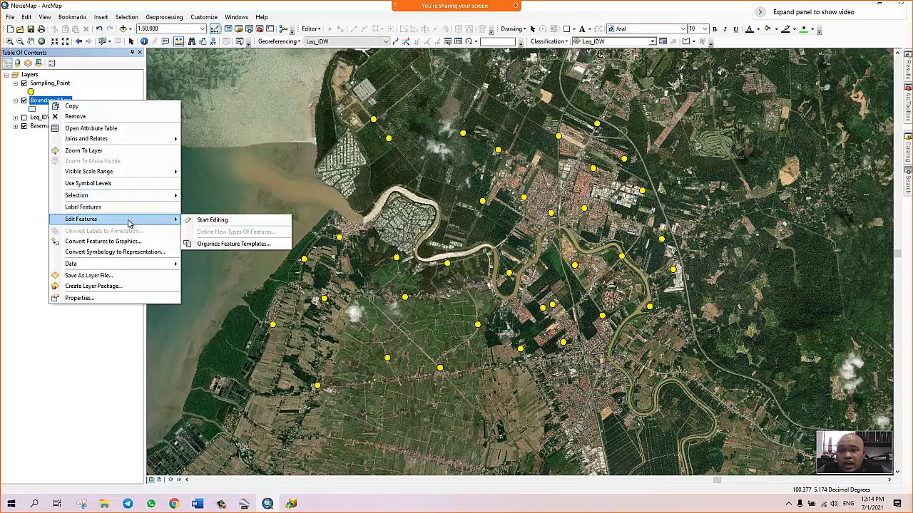
click(214, 220)
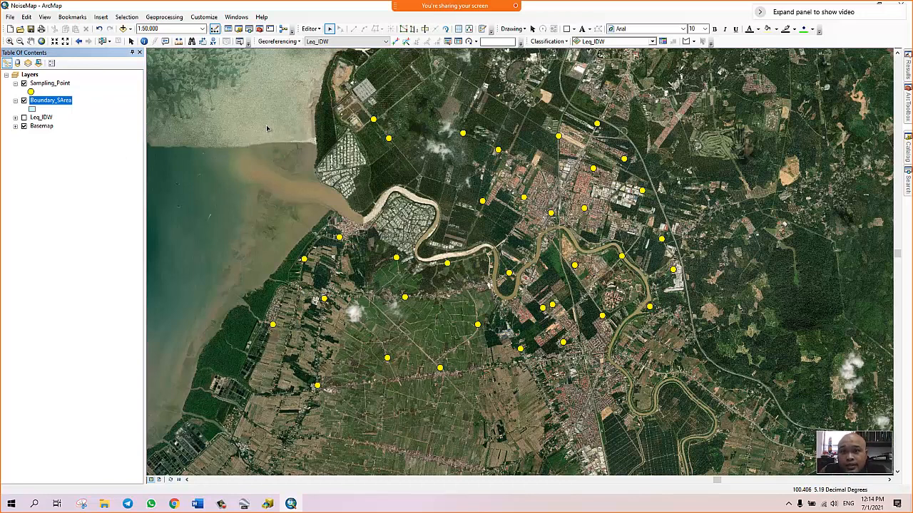
click(313, 30)
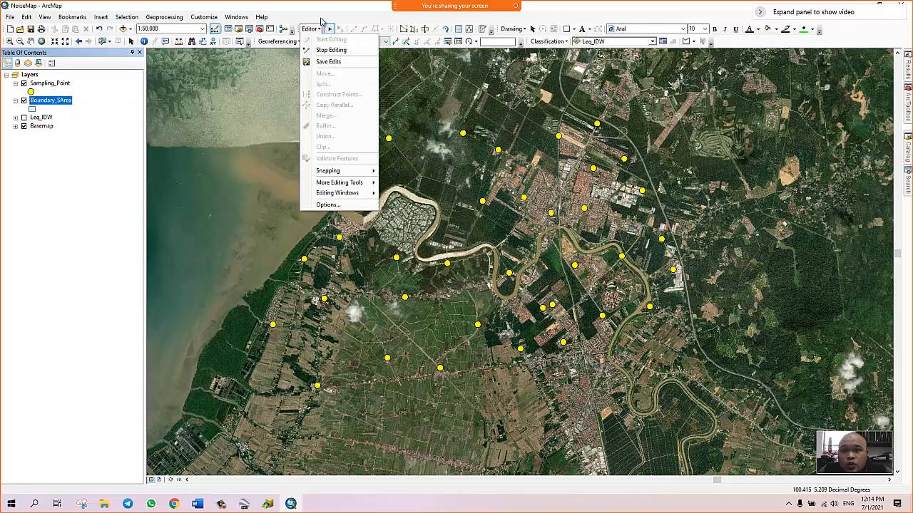
click(321, 19)
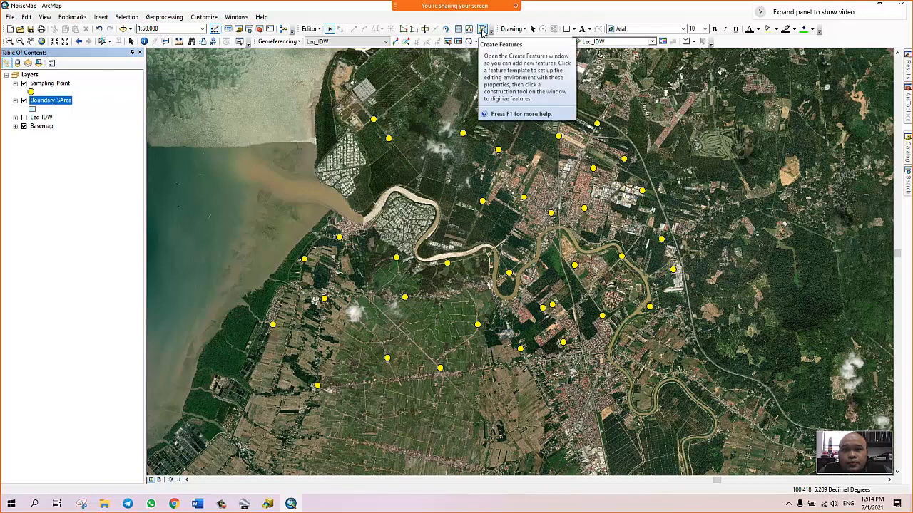
Show the Create Features window and choose the Boundary_SArea template for polygon construction
click(482, 30)
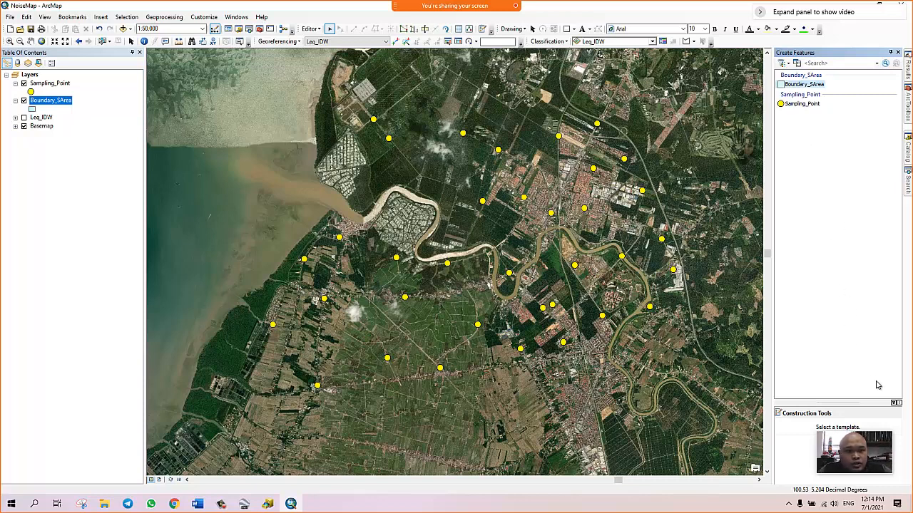
mouse_move(837, 448)
drag(855, 446, 21, 456)
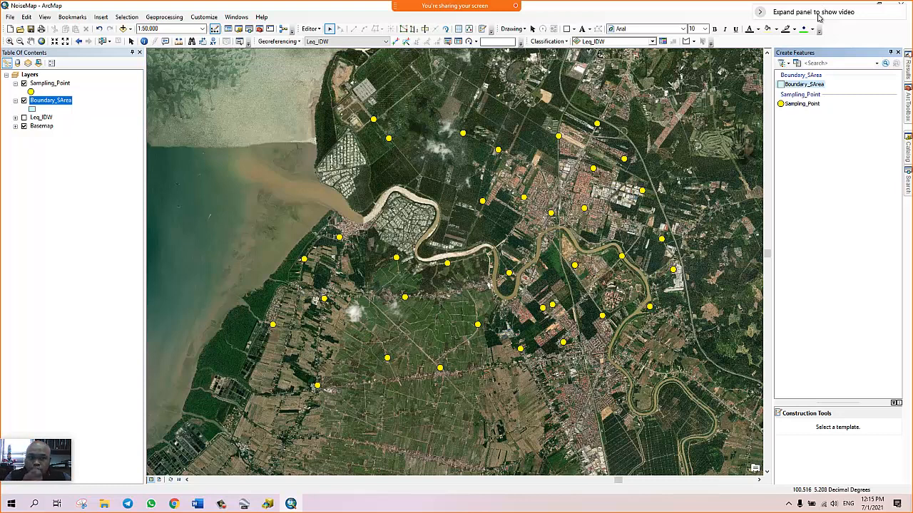
click(798, 86)
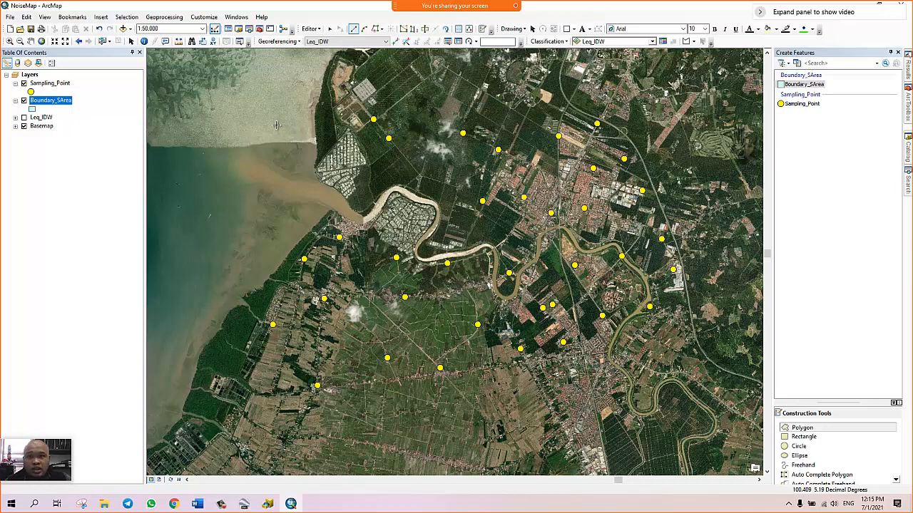
Digitize the first vertices of the study area polygon southward along the northern coastline to the river mouth
scroll(268, 152, up, 1)
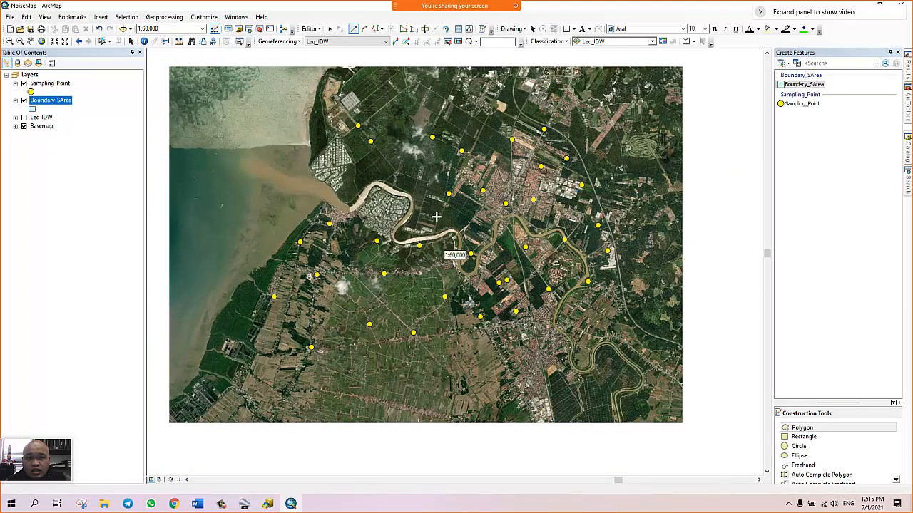
scroll(431, 230, up, 1)
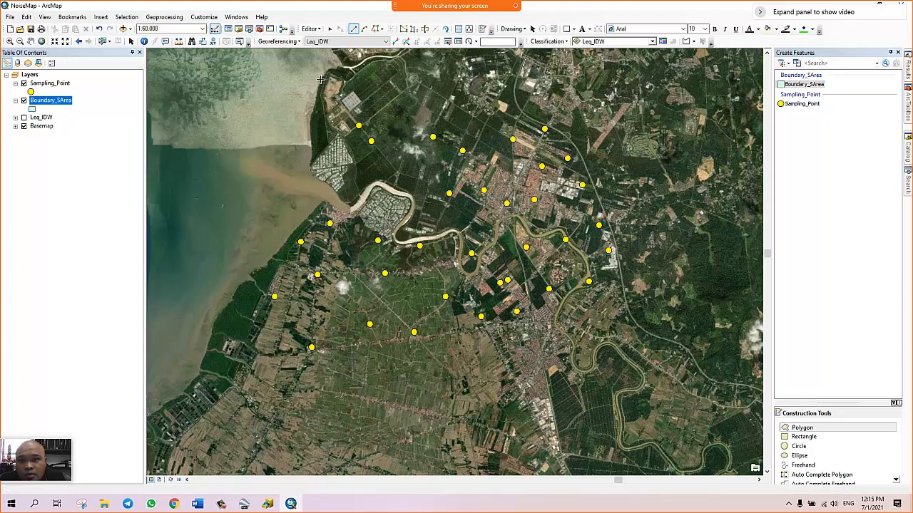
click(320, 78)
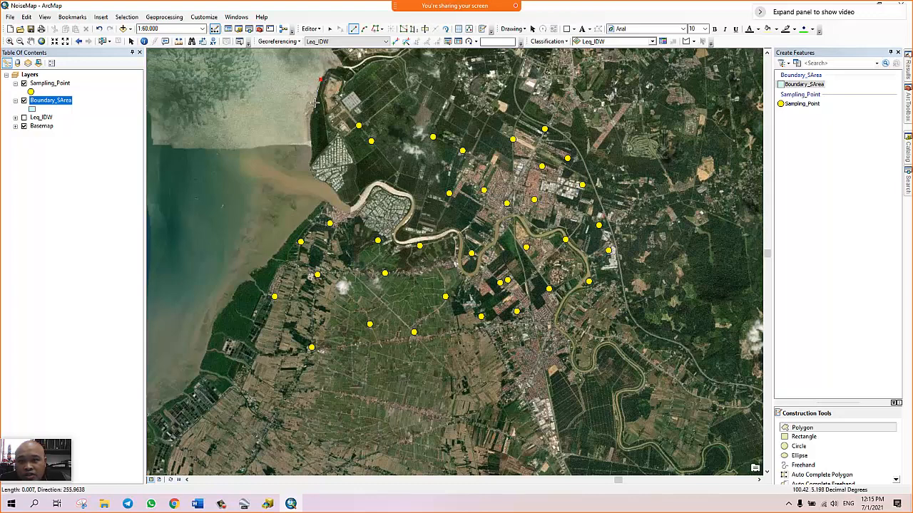
click(314, 103)
click(309, 126)
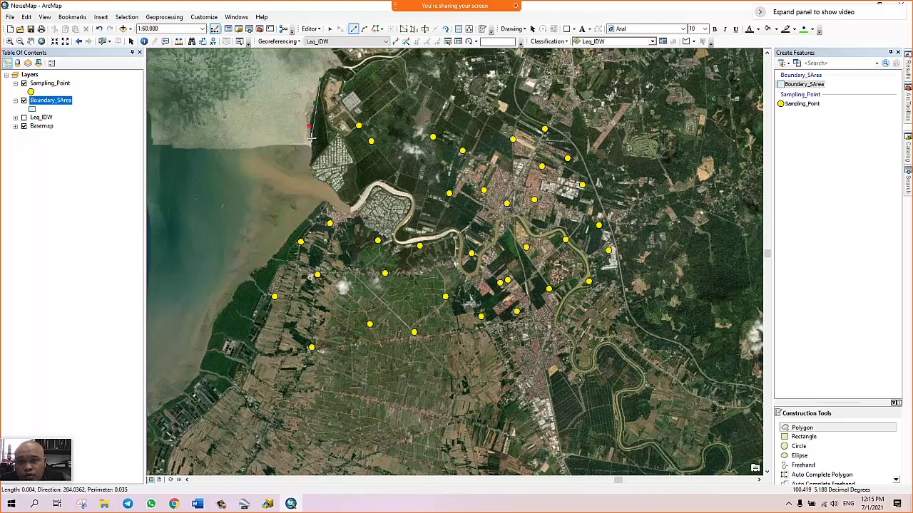
click(311, 146)
click(310, 162)
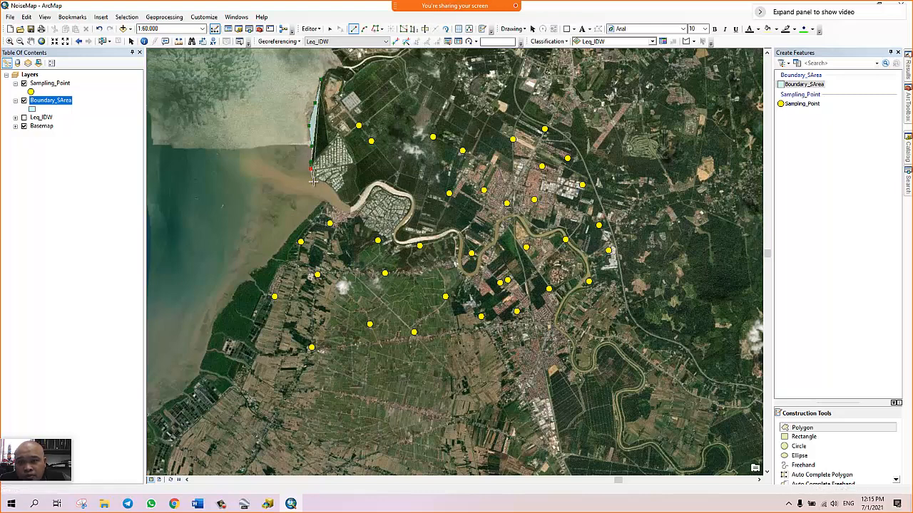
click(312, 176)
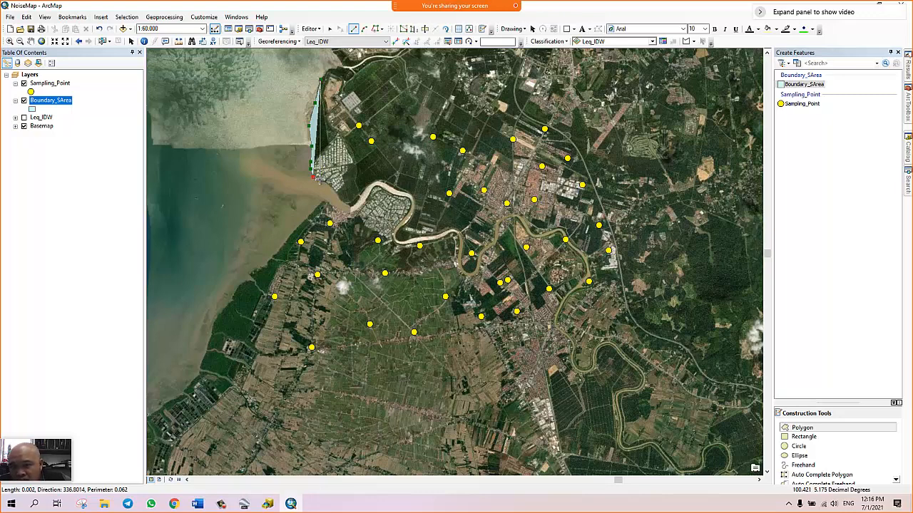
click(319, 179)
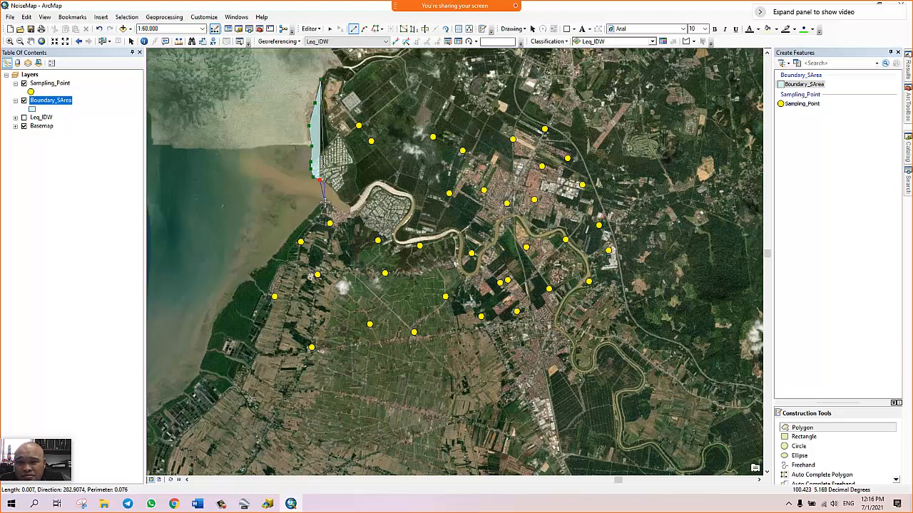
Continue the study area polygon from the river mouth southwestward along the coastline to just above the southern coastal ponds
click(325, 202)
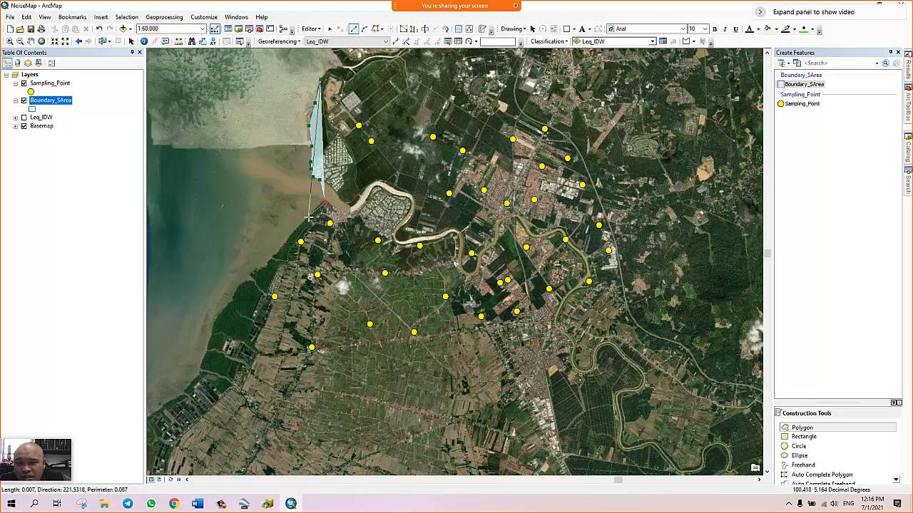
click(307, 217)
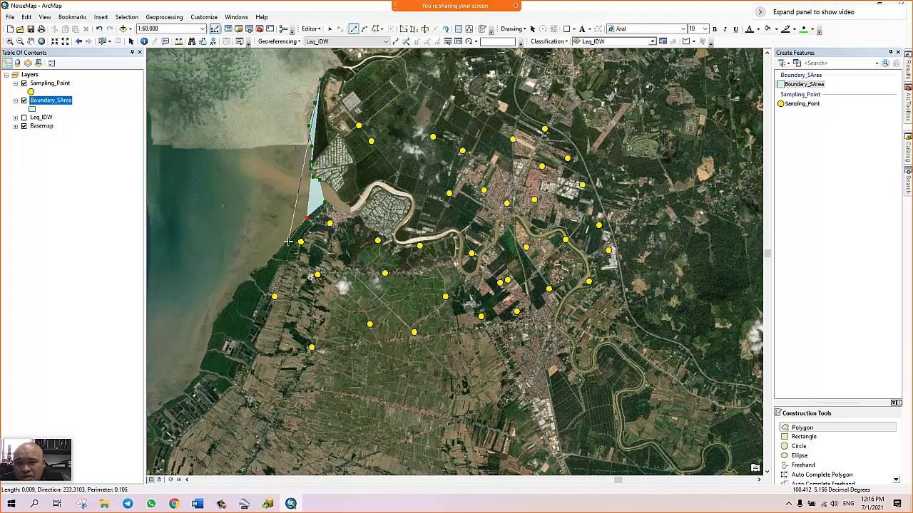
click(249, 275)
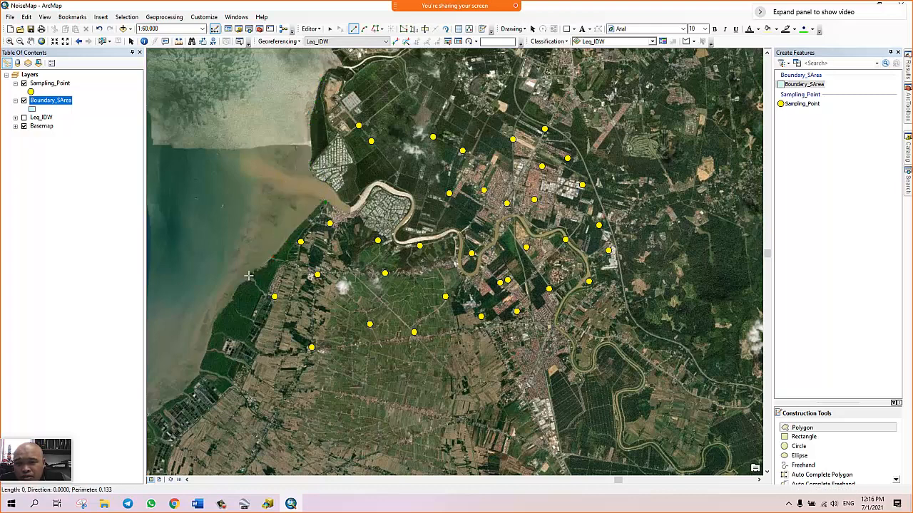
click(242, 284)
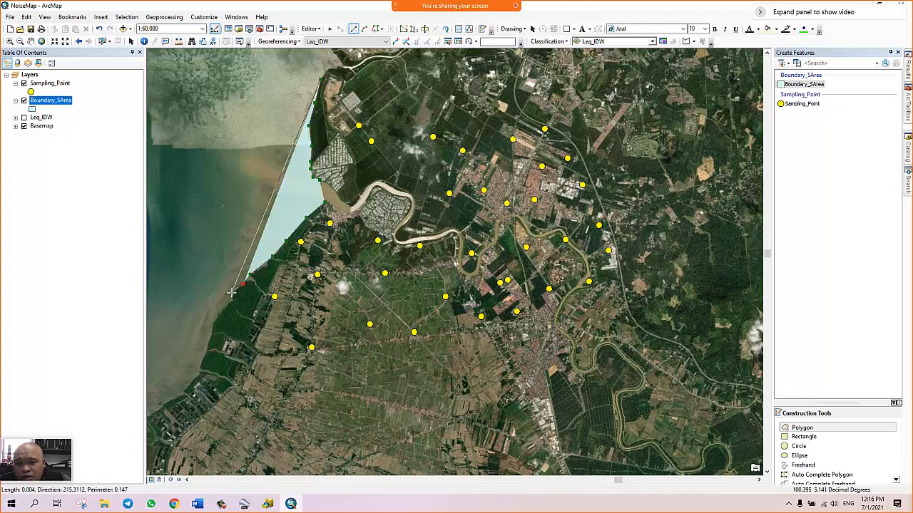
click(219, 310)
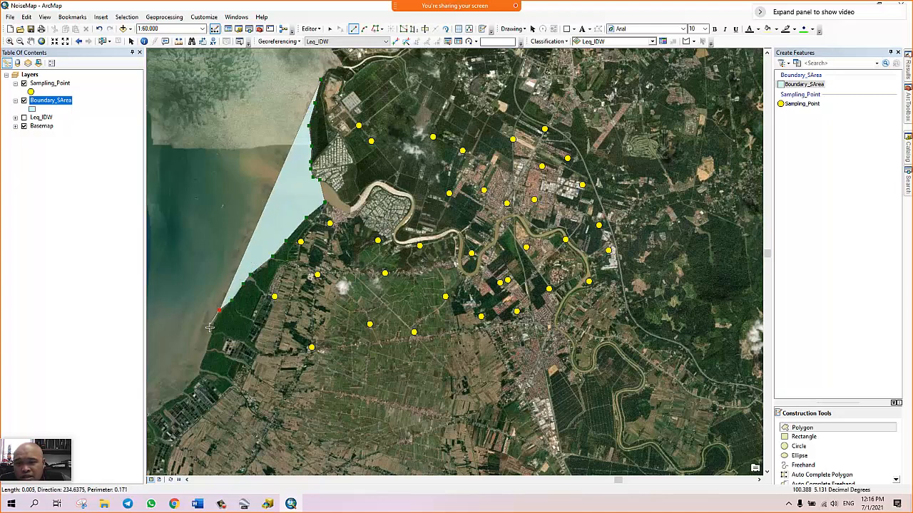
click(208, 332)
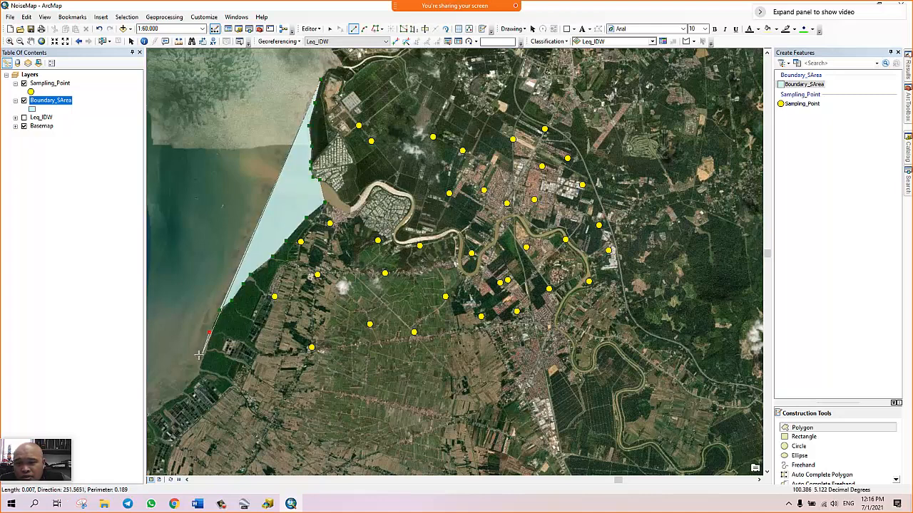
click(200, 368)
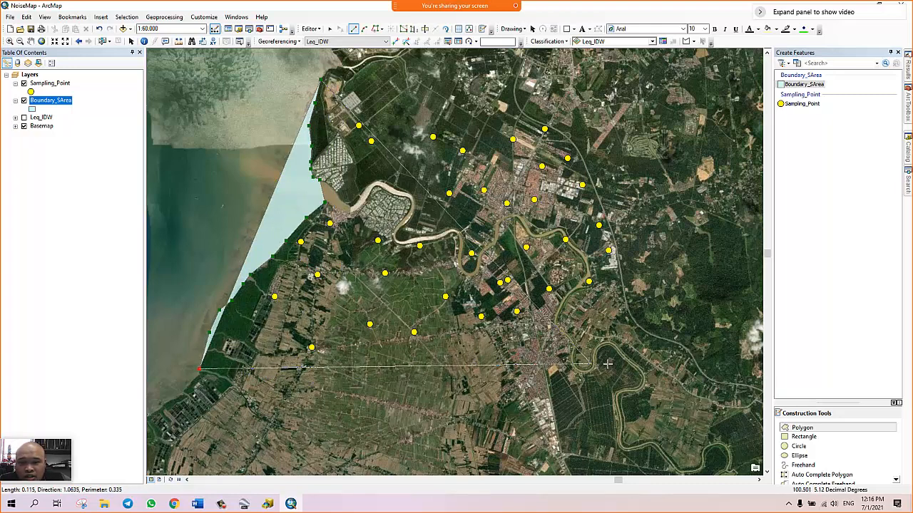
click(180, 394)
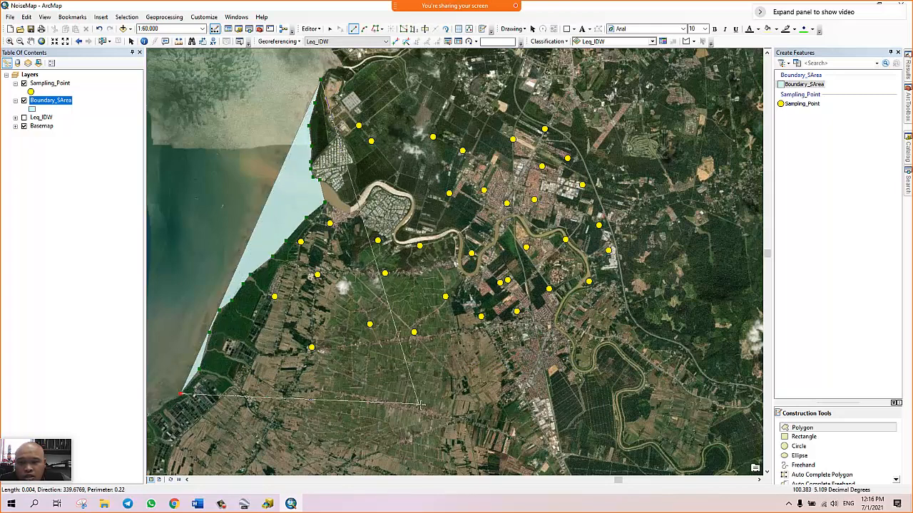
Add the southeastern and northeastern corners so the polygon encloses all sampling points, and finish the sketch
click(664, 401)
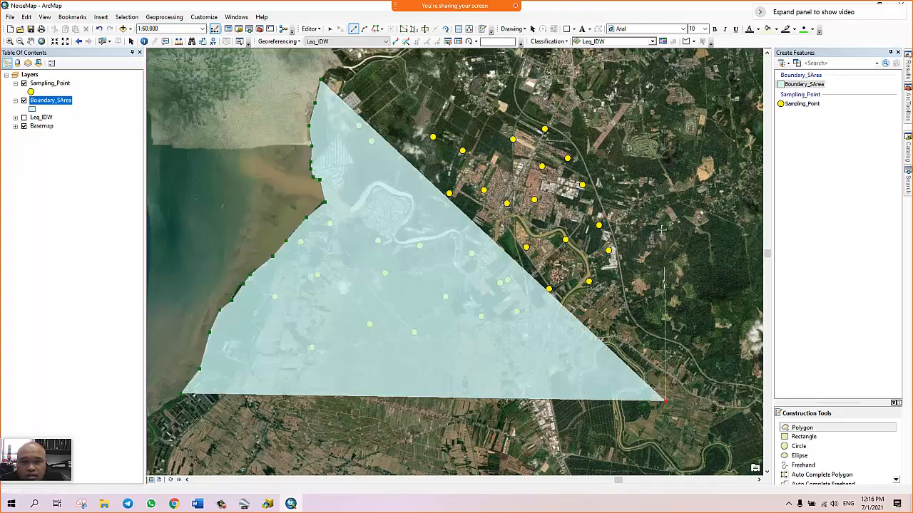
click(662, 78)
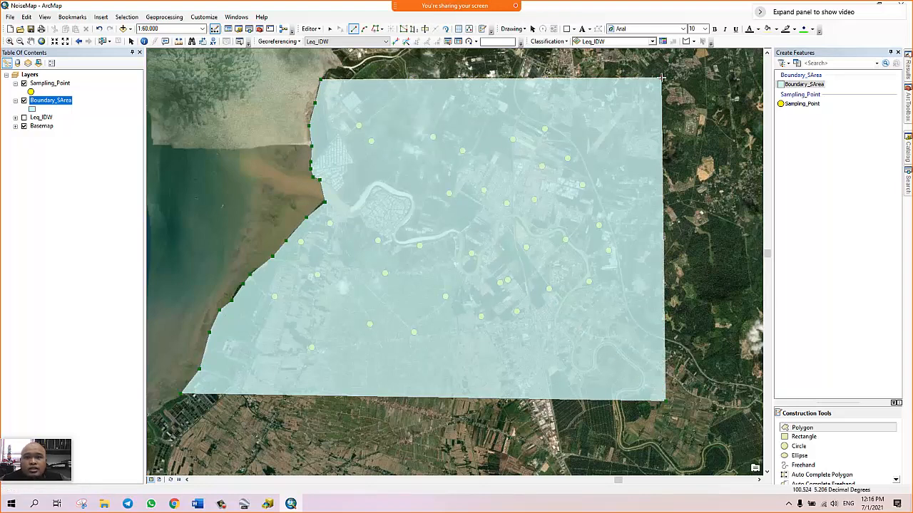
right_click(662, 79)
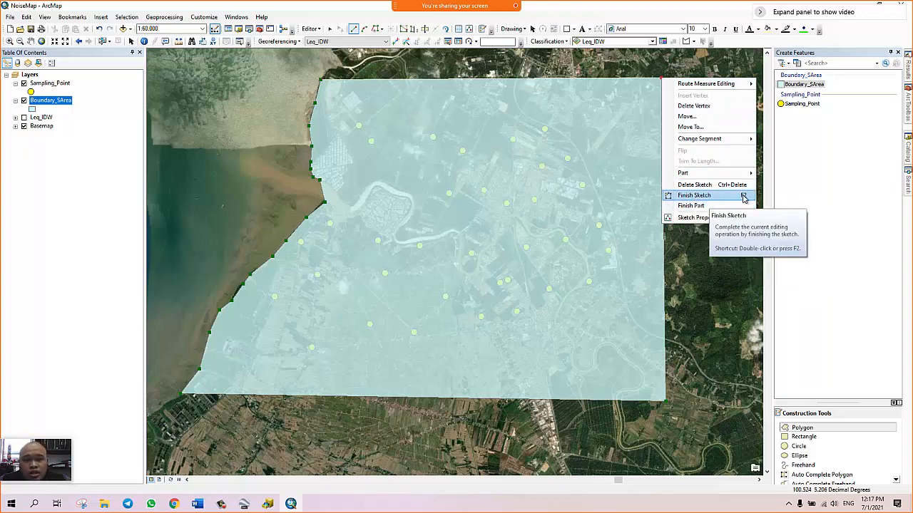
click(694, 196)
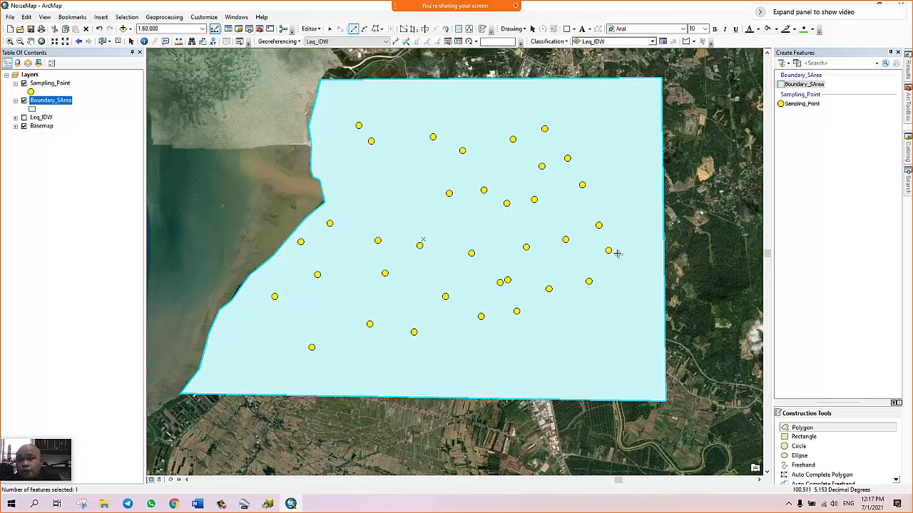
Check the Boundary_SArea attribute table for the new polygon record and close the table
right_click(53, 103)
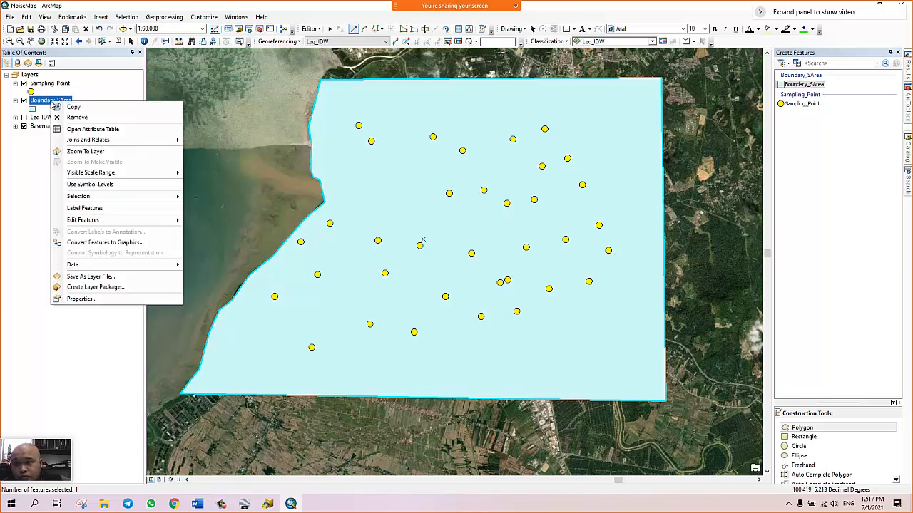
click(116, 130)
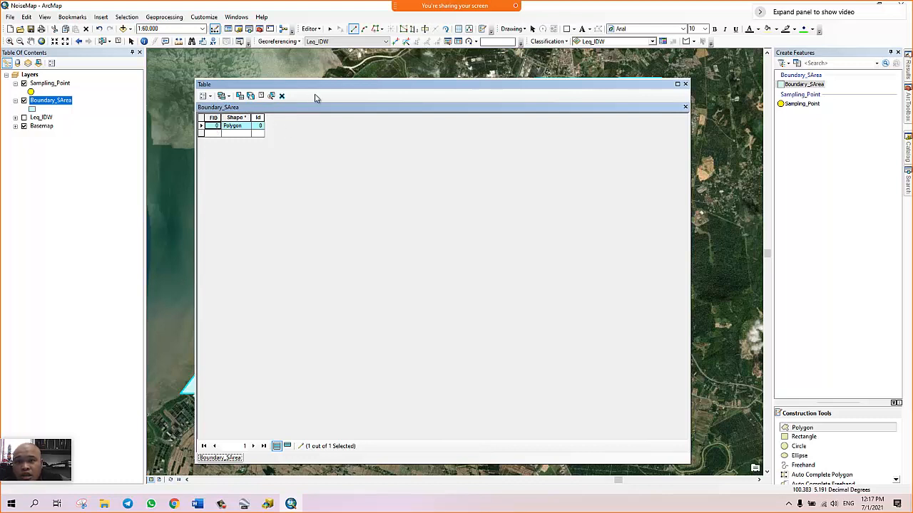
drag(320, 86, 345, 144)
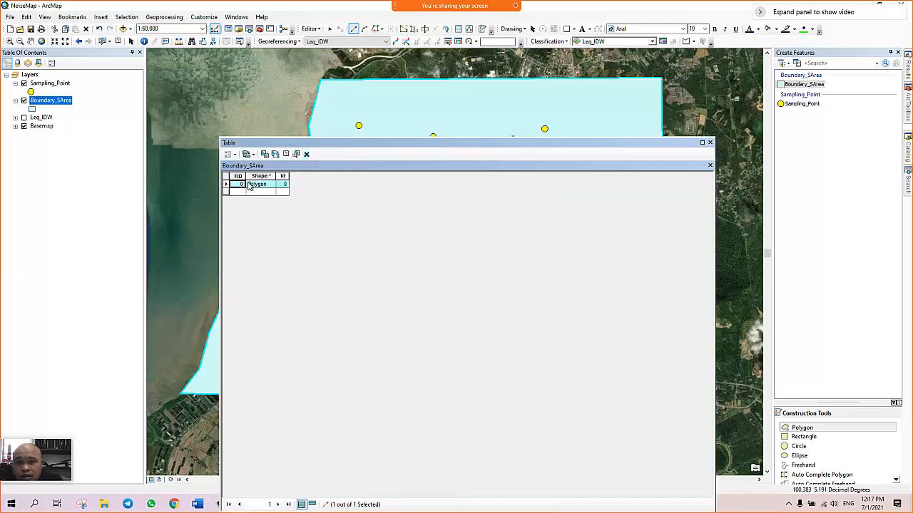
click(709, 142)
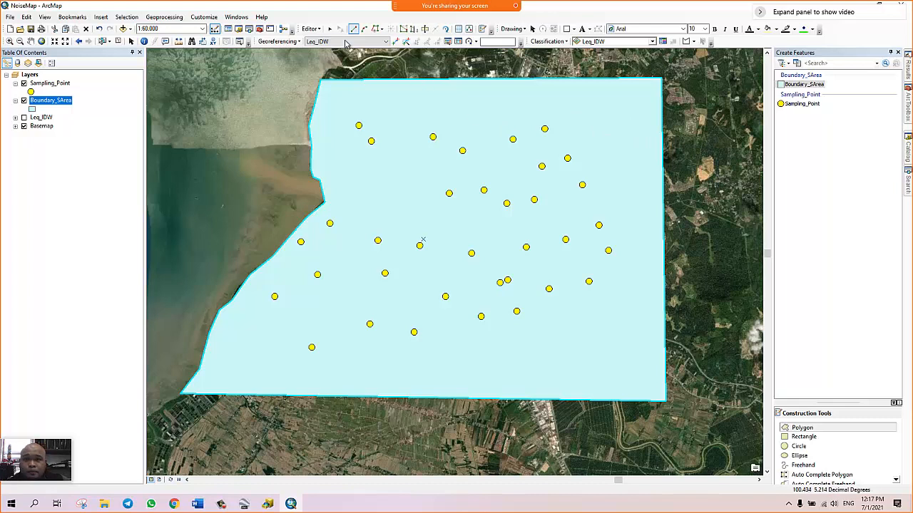
Save the Boundary_SArea edits and end the edit session, closing the Create Features window
click(311, 29)
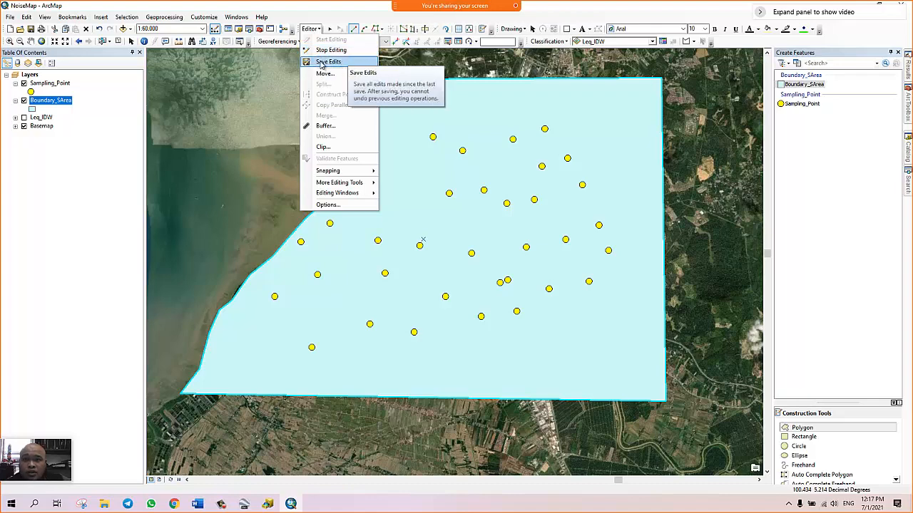
click(322, 62)
click(311, 29)
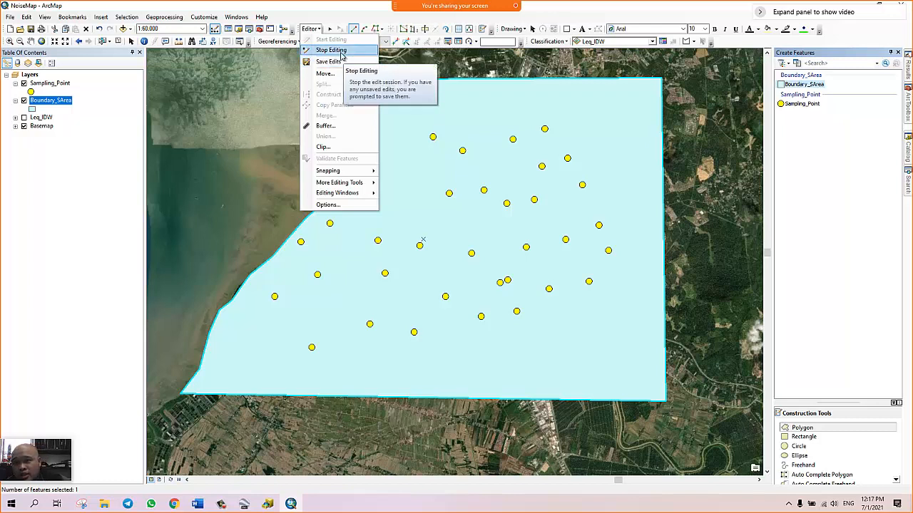
click(341, 56)
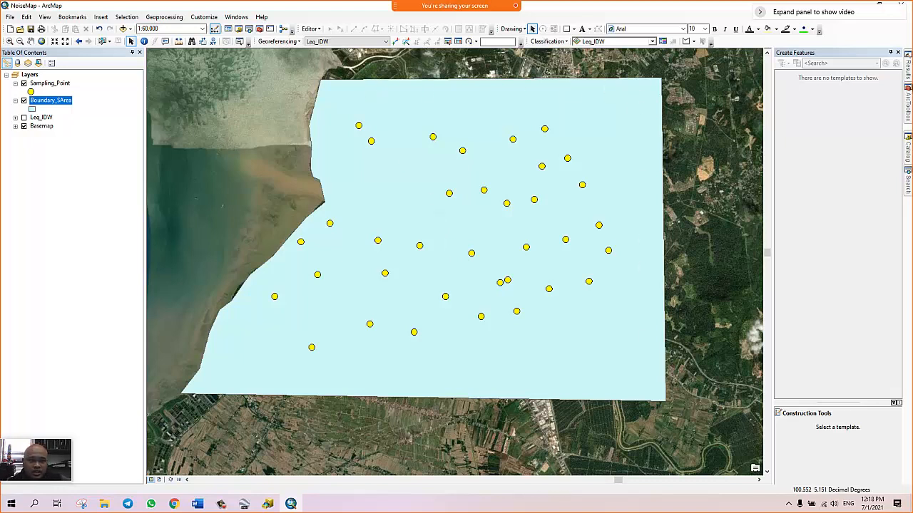
click(889, 52)
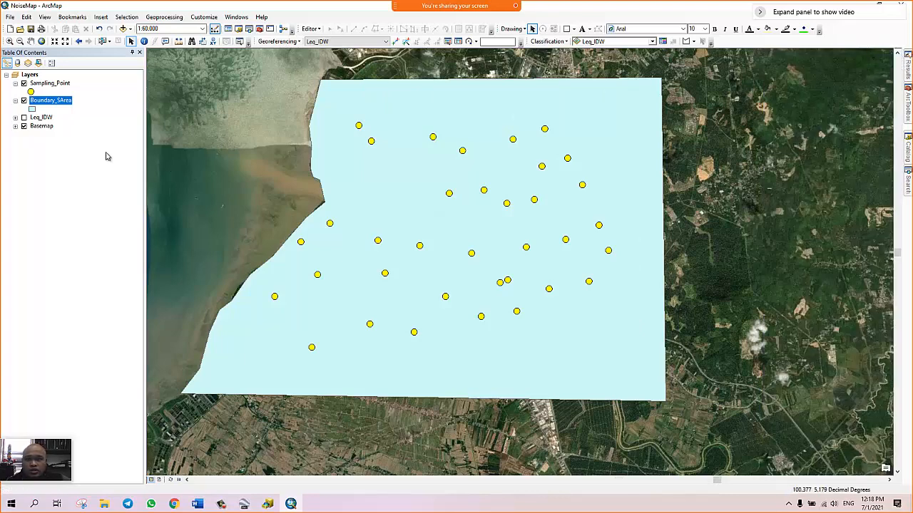
Display the Leq_IDW raster above Boundary_SArea in the layer order to compare their coverage, and hide the raster again
click(23, 118)
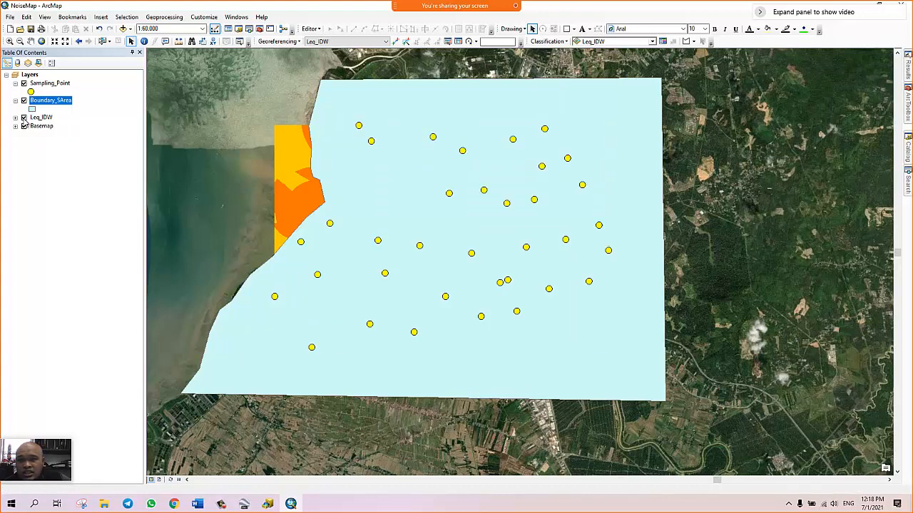
drag(40, 119, 46, 102)
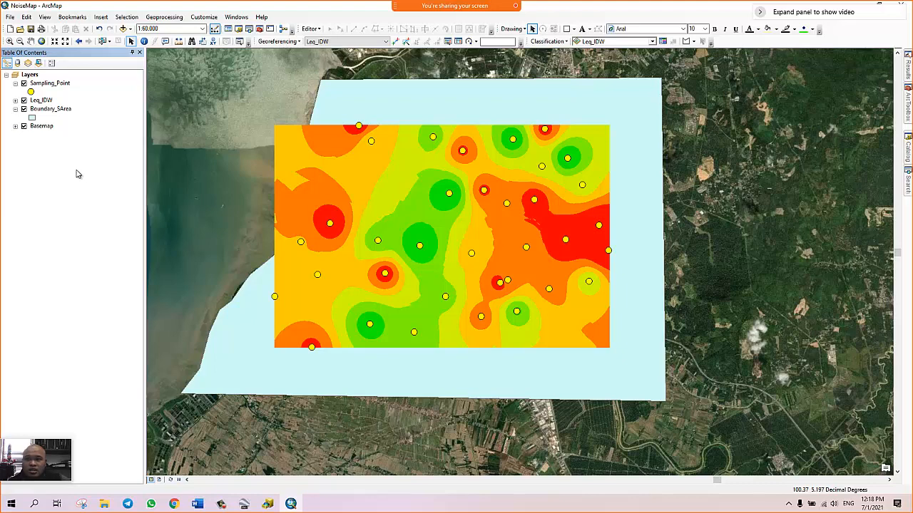
click(24, 101)
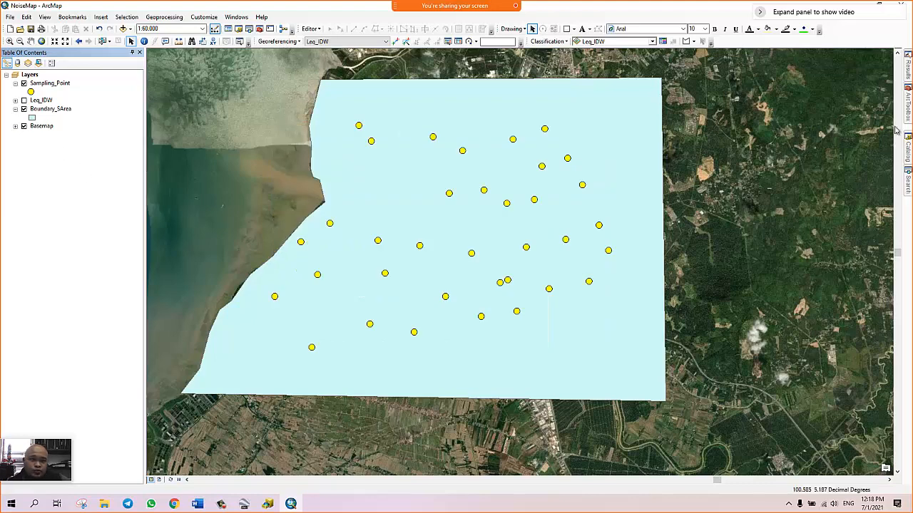
Reopen the earlier IDW run from the geoprocessing results and set its output raster to Leq_IDW (2) in Results.mdb
mouse_move(907, 88)
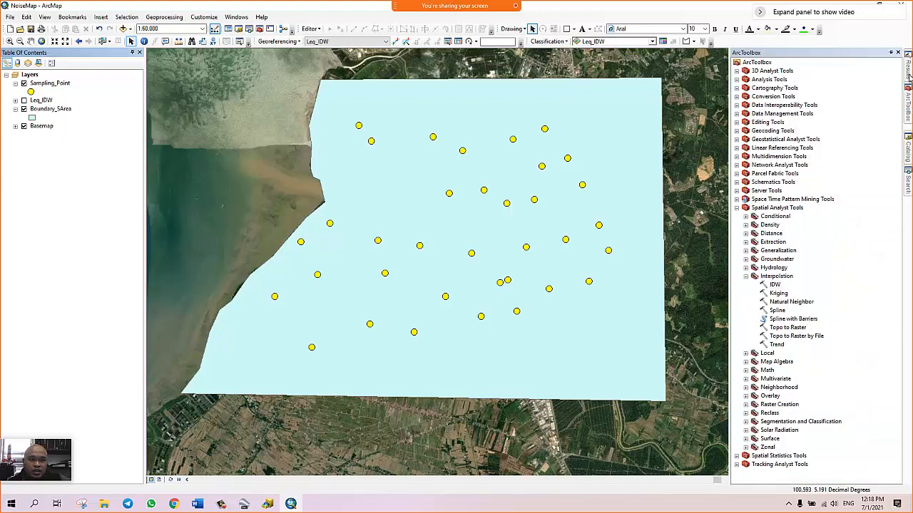
mouse_move(908, 71)
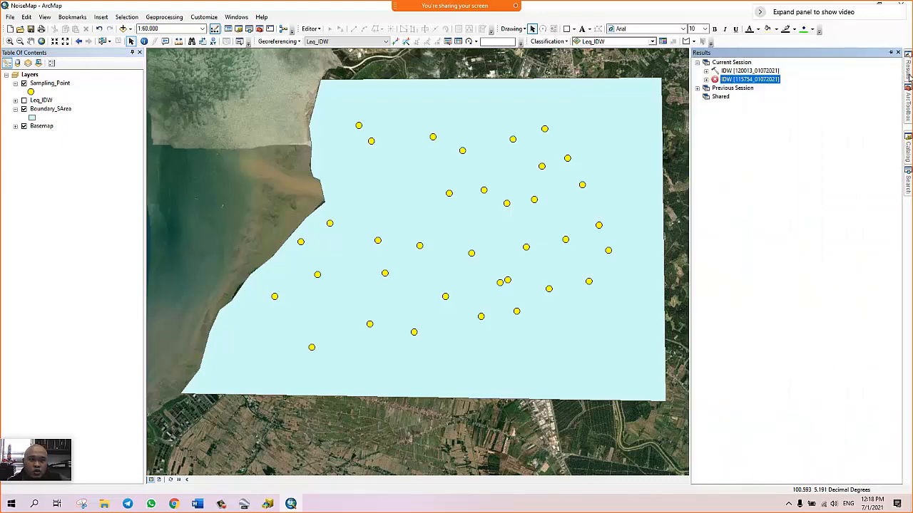
double_click(731, 80)
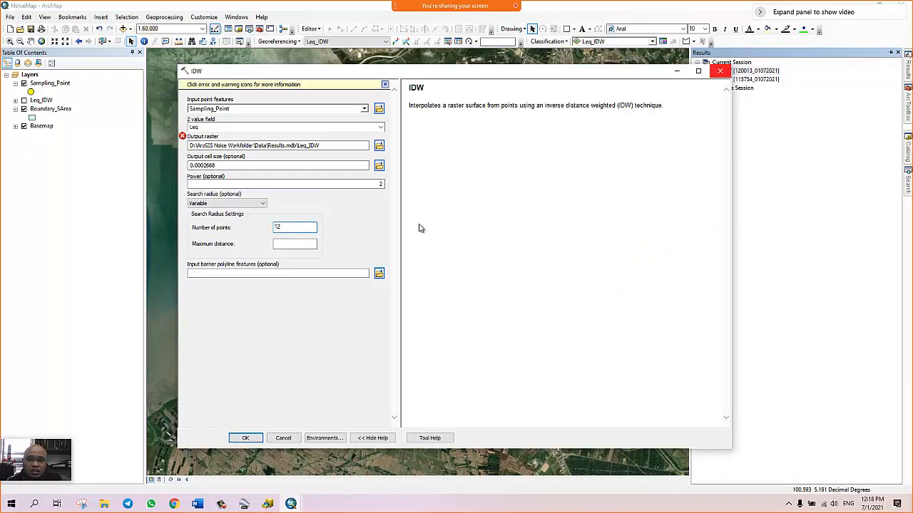
mouse_move(183, 137)
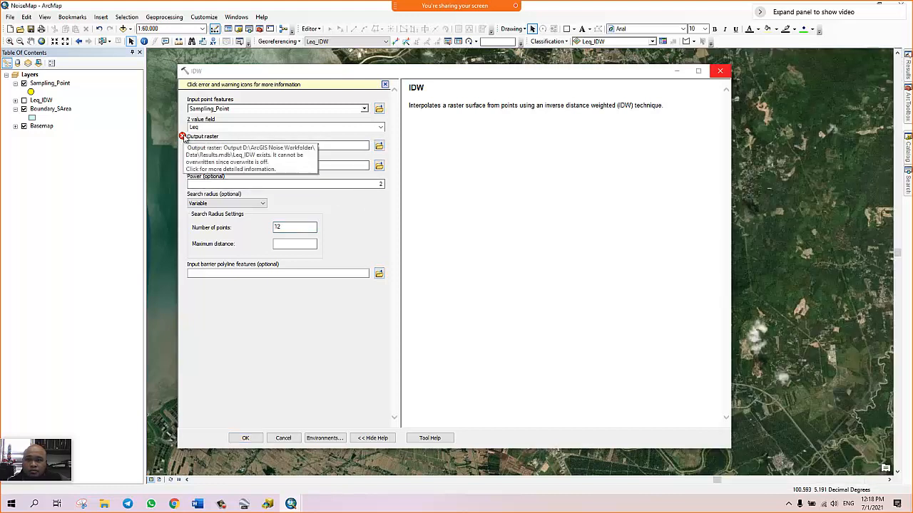
click(378, 145)
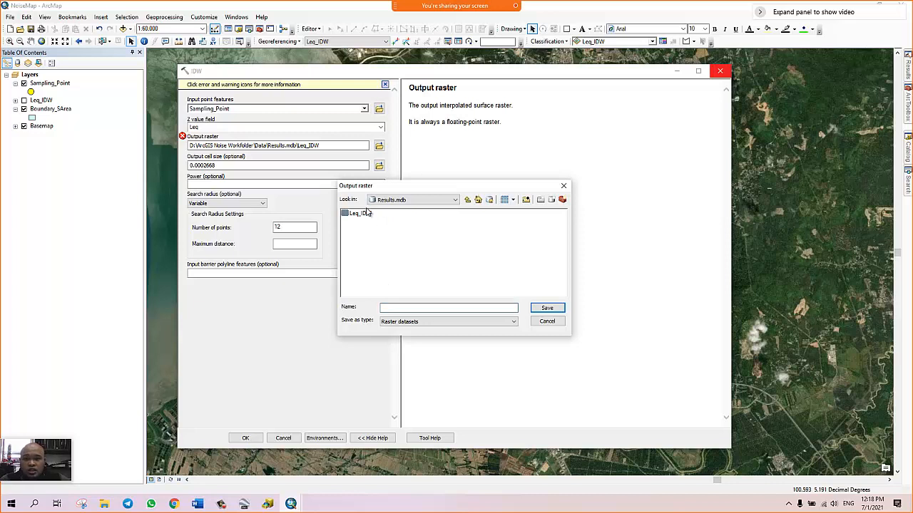
click(365, 214)
click(416, 307)
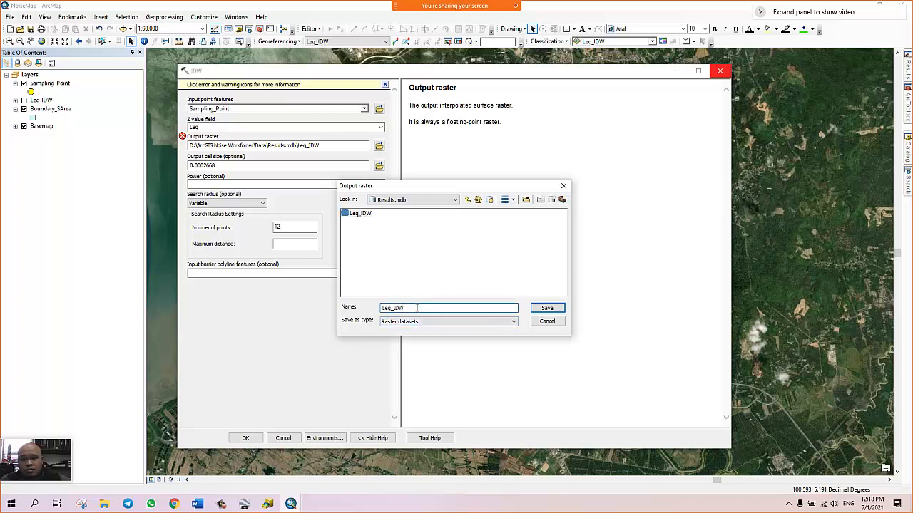
text((2))
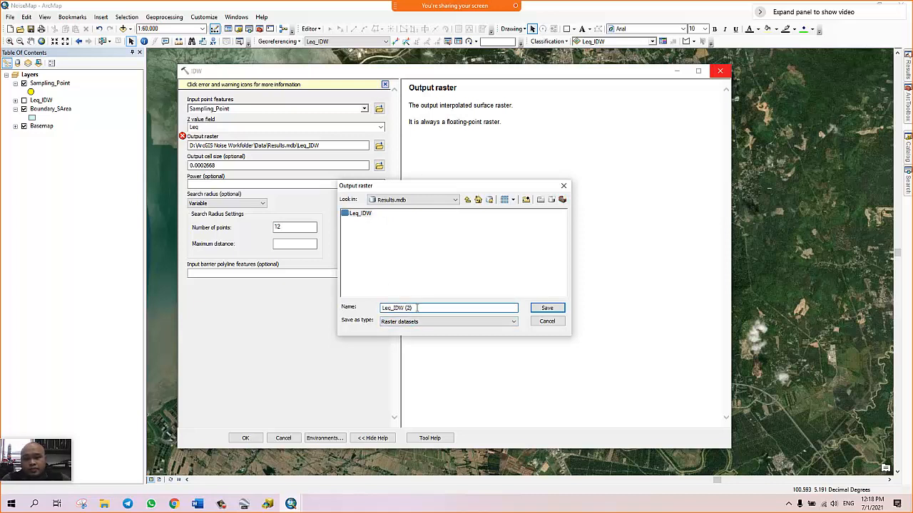
click(540, 312)
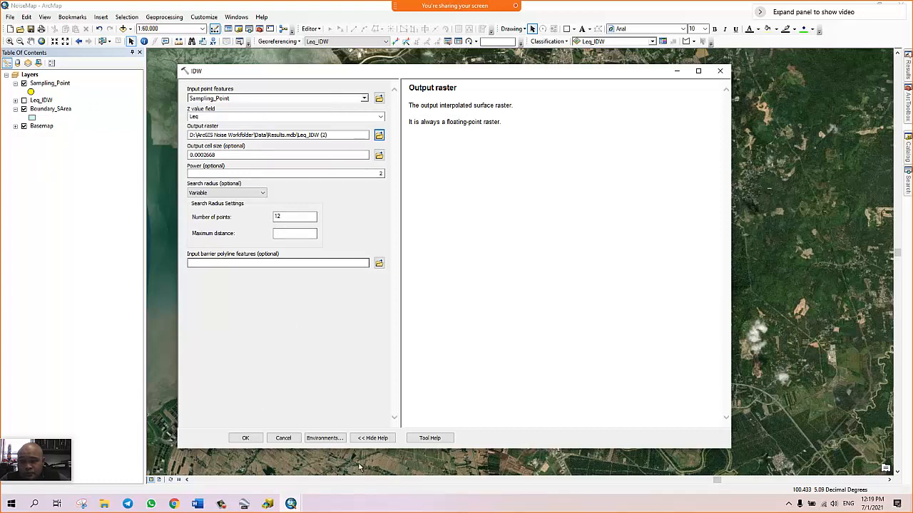
In the IDW environment settings, set the processing extent to Same as layer Boundary_SArea
click(326, 438)
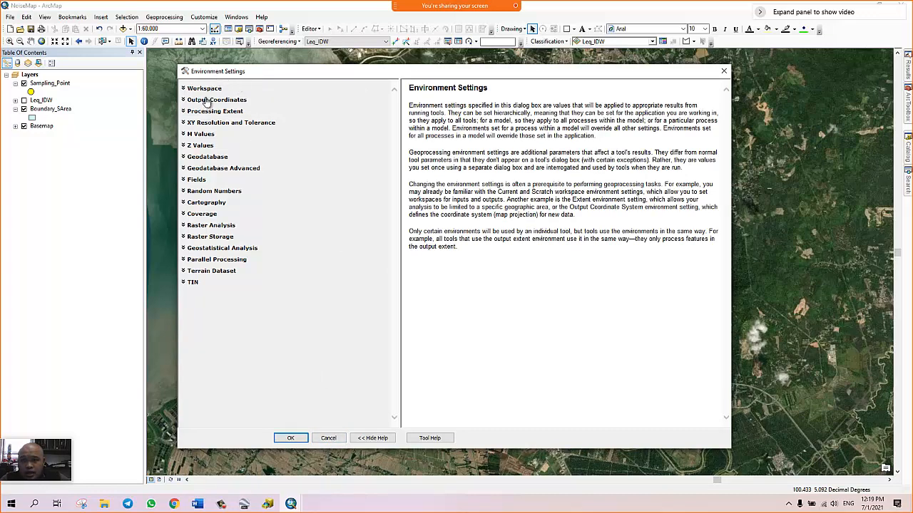
click(186, 112)
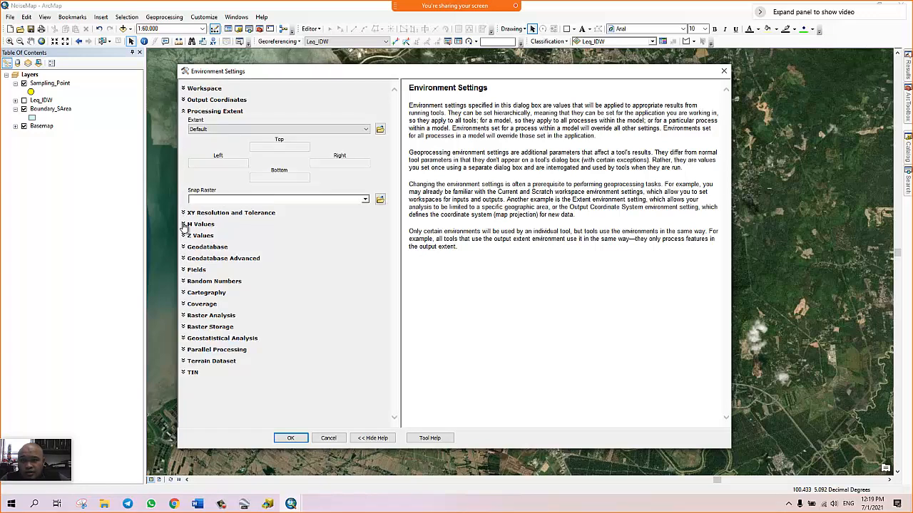
click(202, 130)
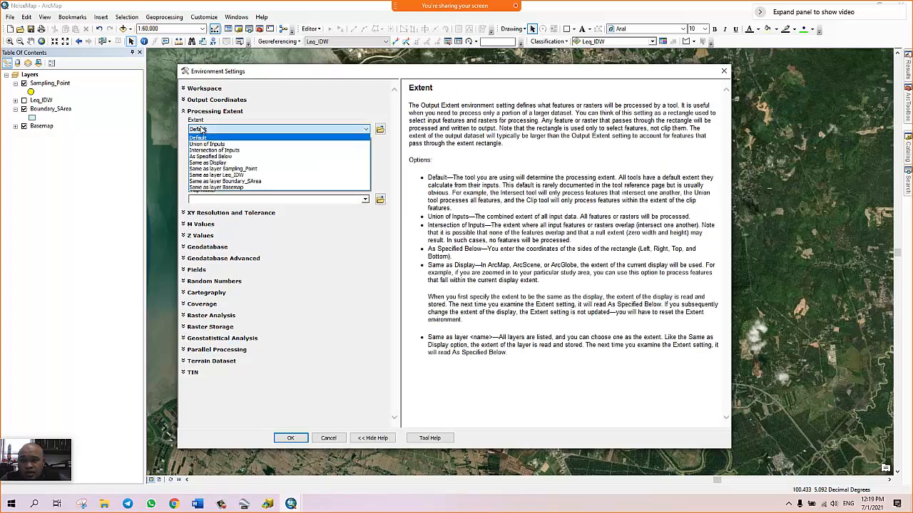
click(250, 181)
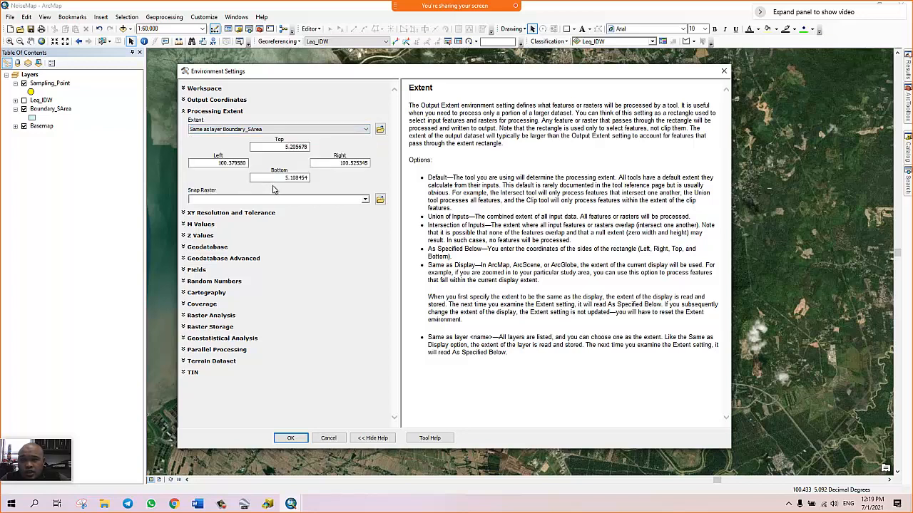
Accept the environment settings with no snap raster and try to run the IDW interpolation
click(365, 201)
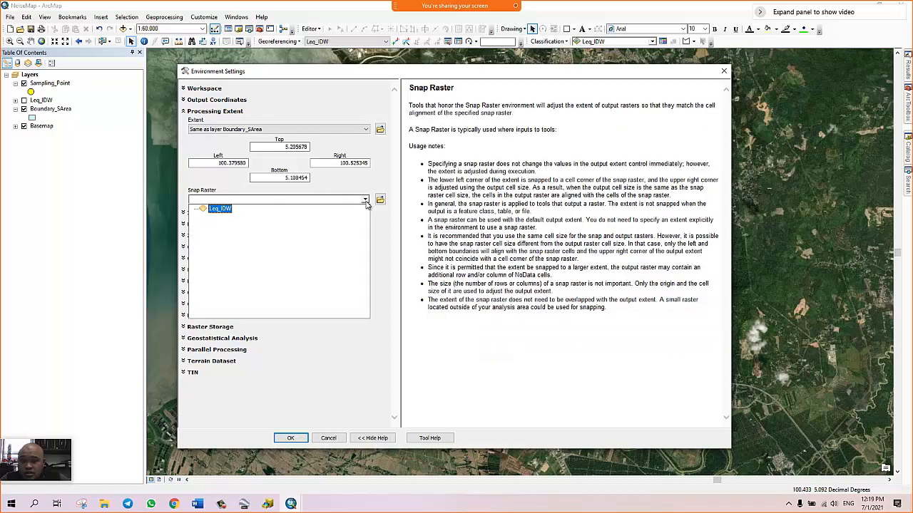
click(365, 200)
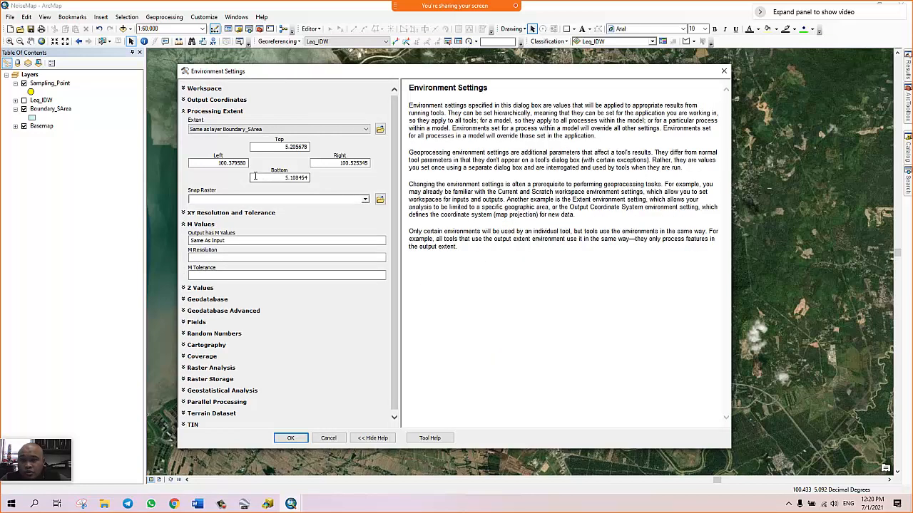
click(184, 224)
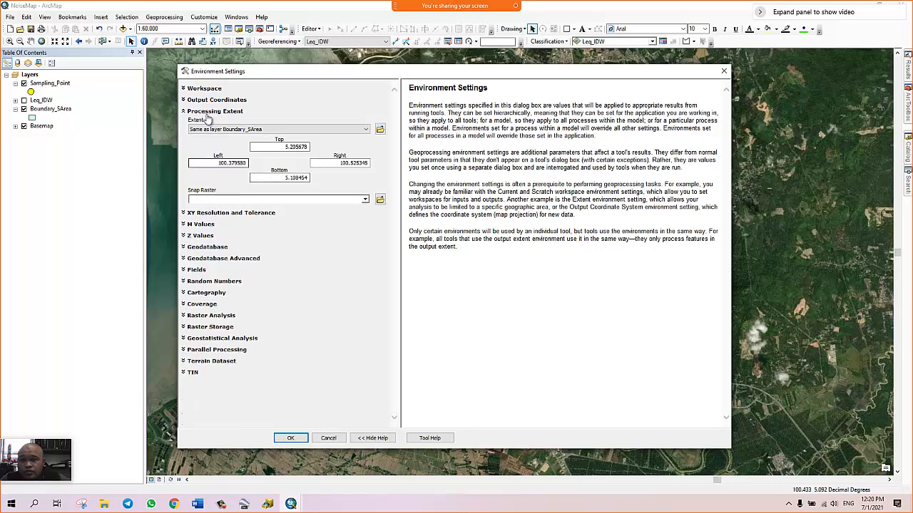
click(292, 438)
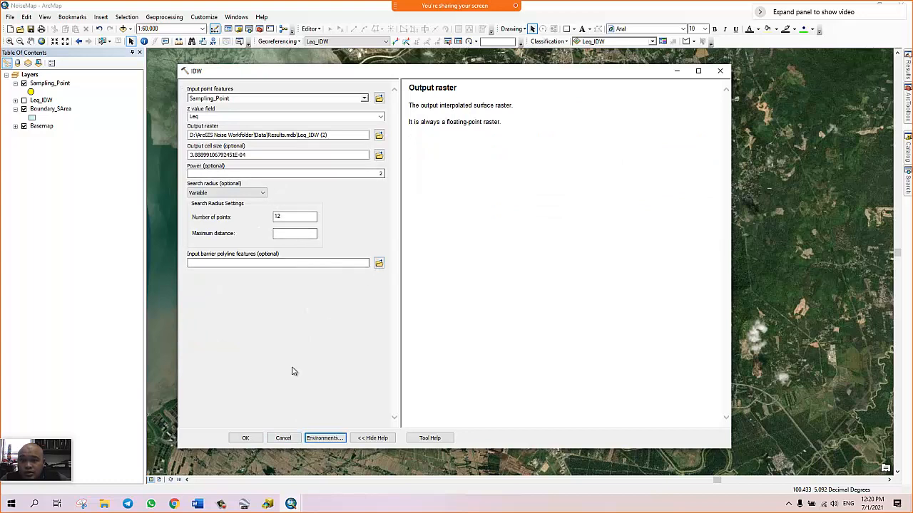
click(245, 438)
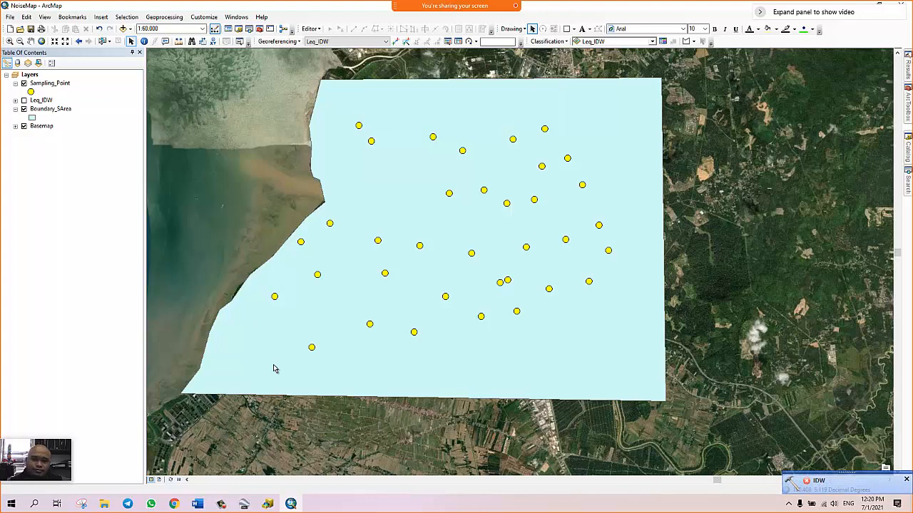
Examine the error messages of the latest IDW run in the geoprocessing results and dismiss its notification
click(819, 482)
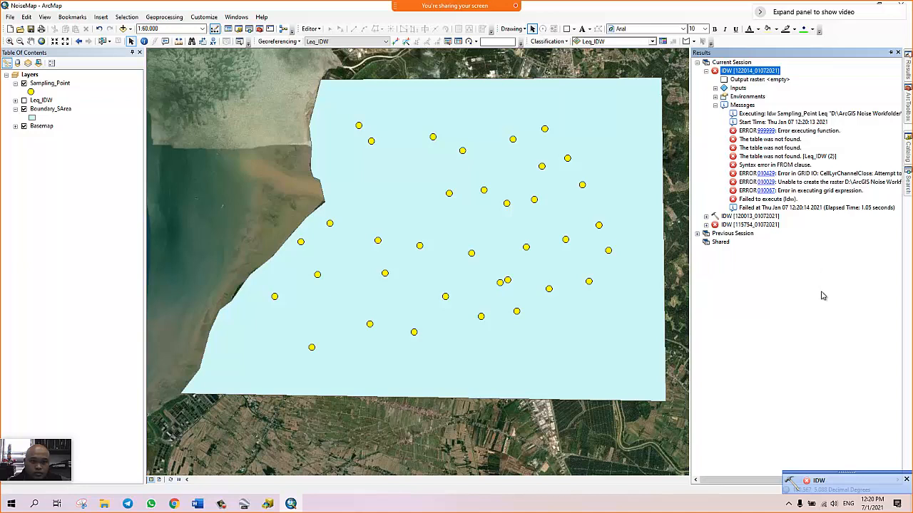
click(706, 71)
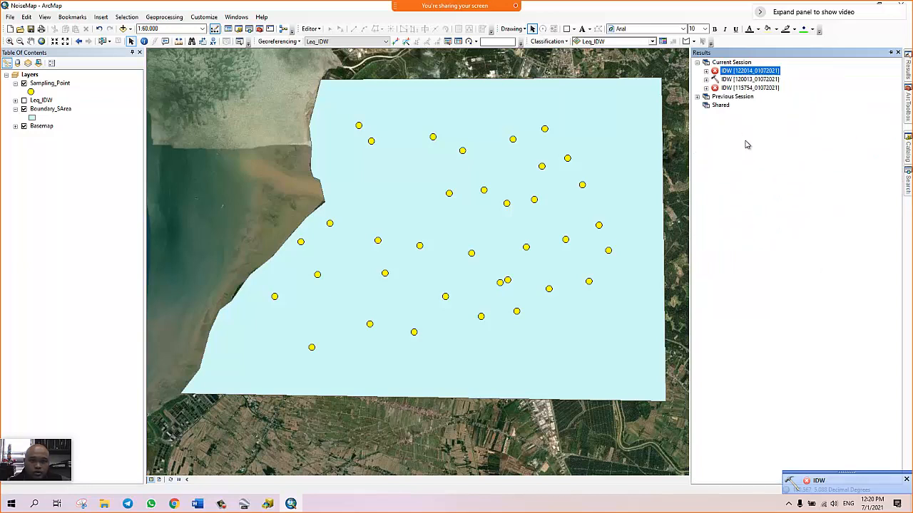
click(905, 479)
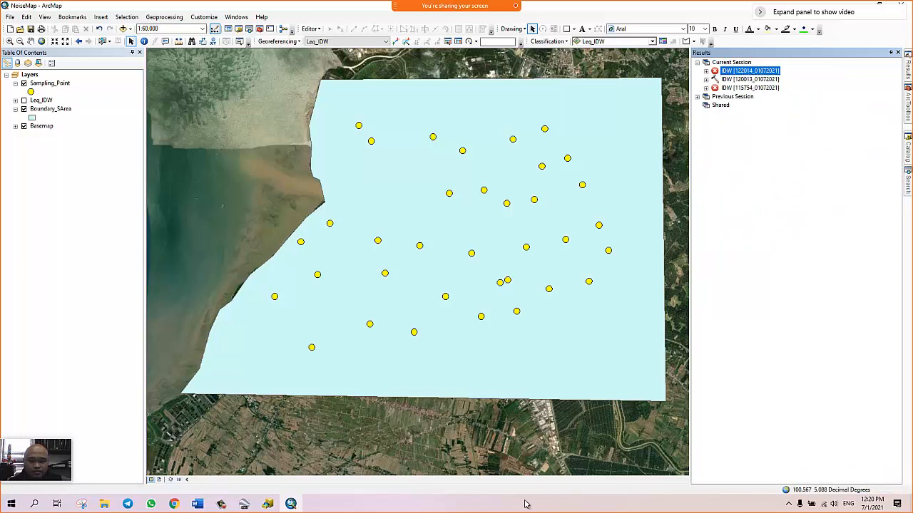
Select Boundary_SArea.shp in ArcCatalog and remove the Boundary_SArea layer from the map in ArcMap
click(271, 505)
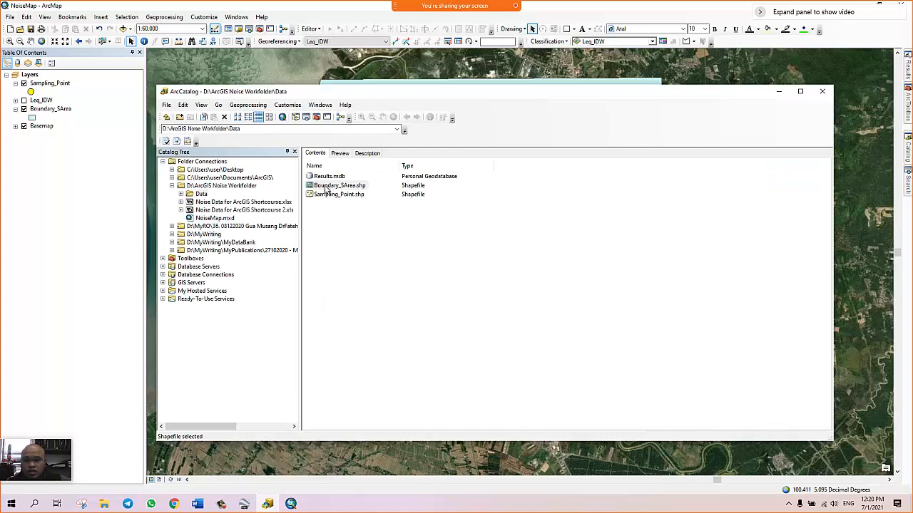
click(335, 186)
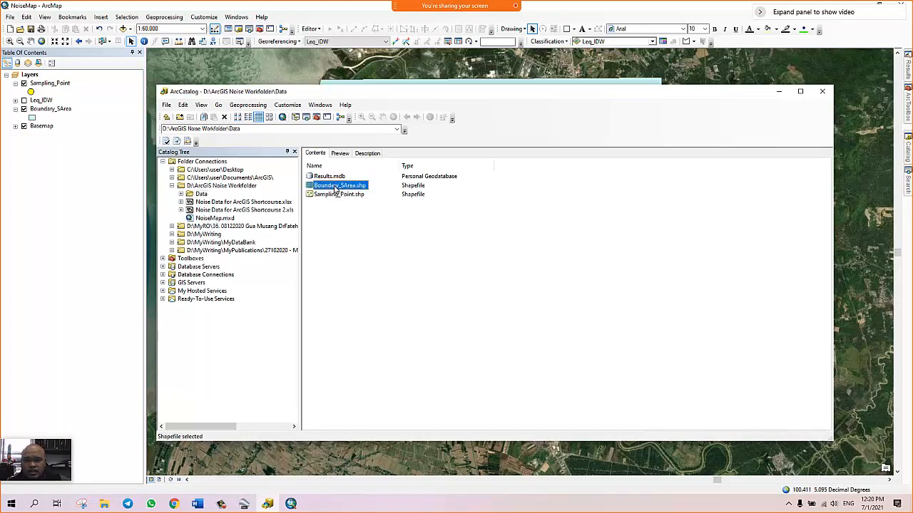
right_click(51, 109)
click(74, 126)
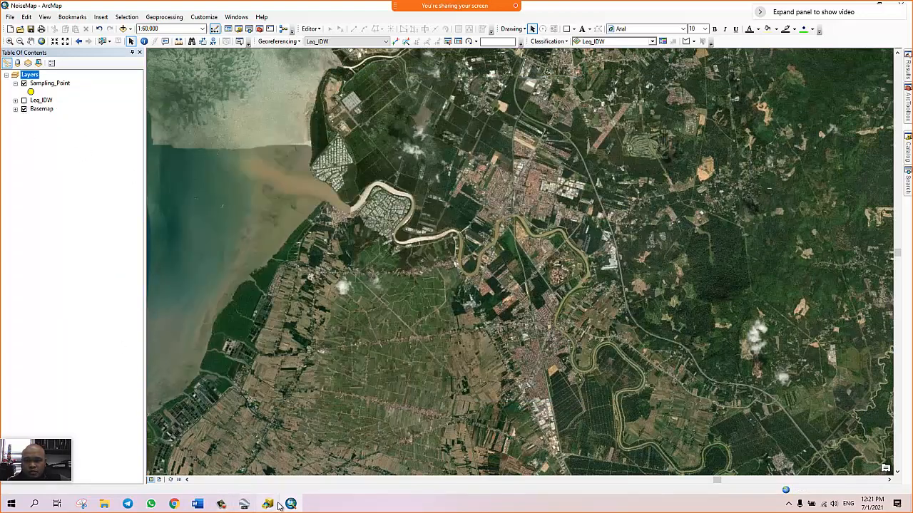
Switch to ArcCatalog and try to copy Boundary_SArea.shp into the Results.mdb geodatabase
click(244, 504)
click(309, 187)
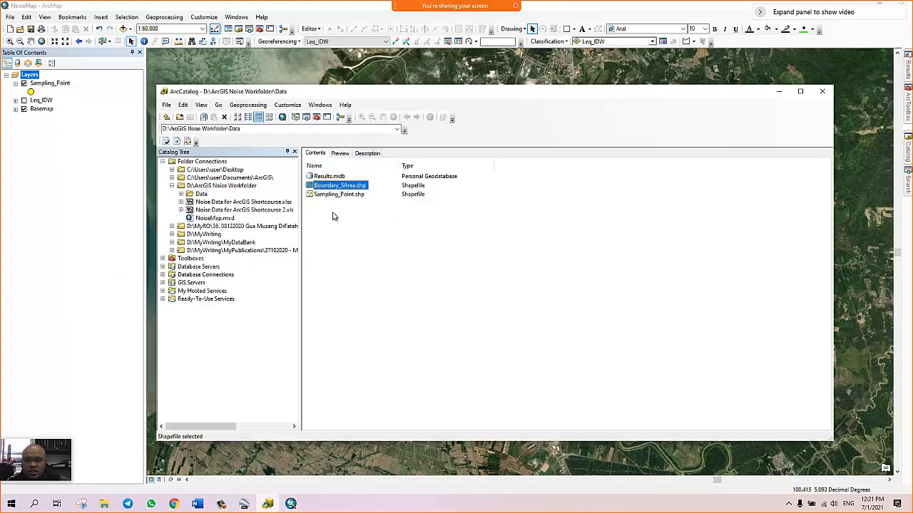
drag(328, 177, 332, 173)
right_click(333, 187)
click(353, 193)
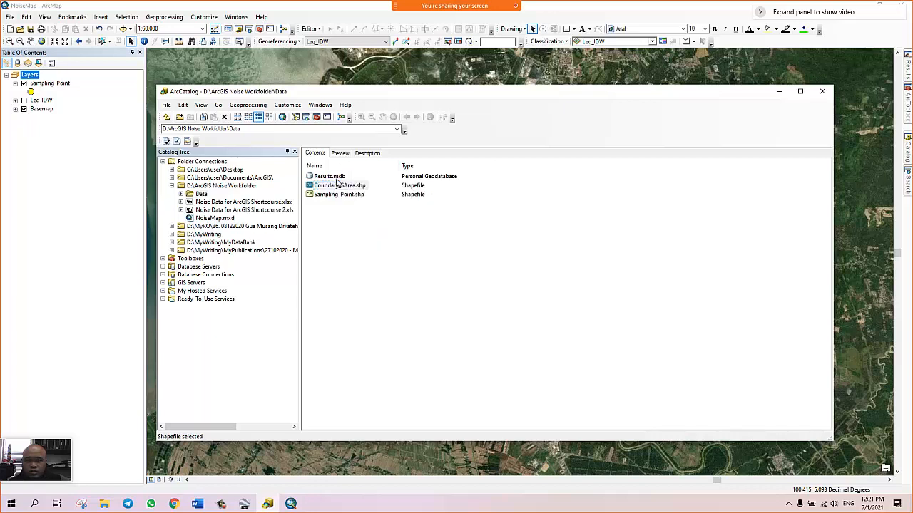
double_click(324, 178)
right_click(326, 213)
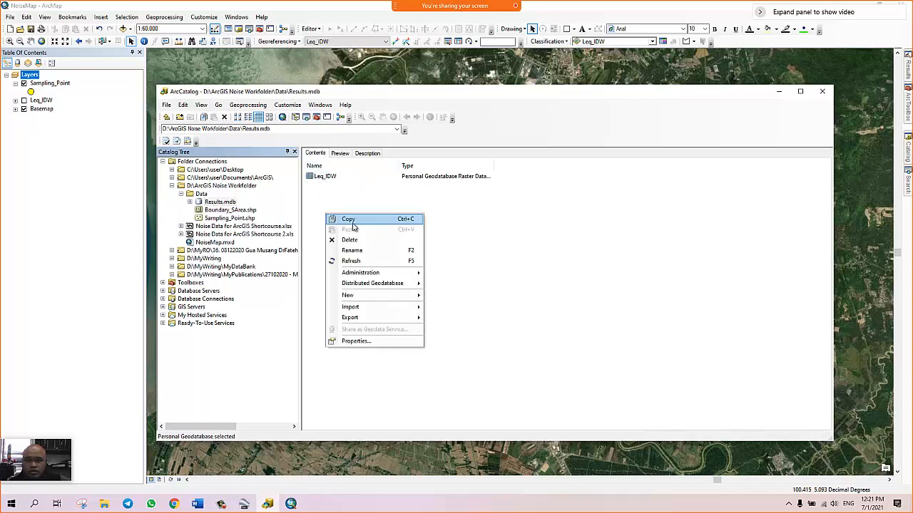
click(357, 230)
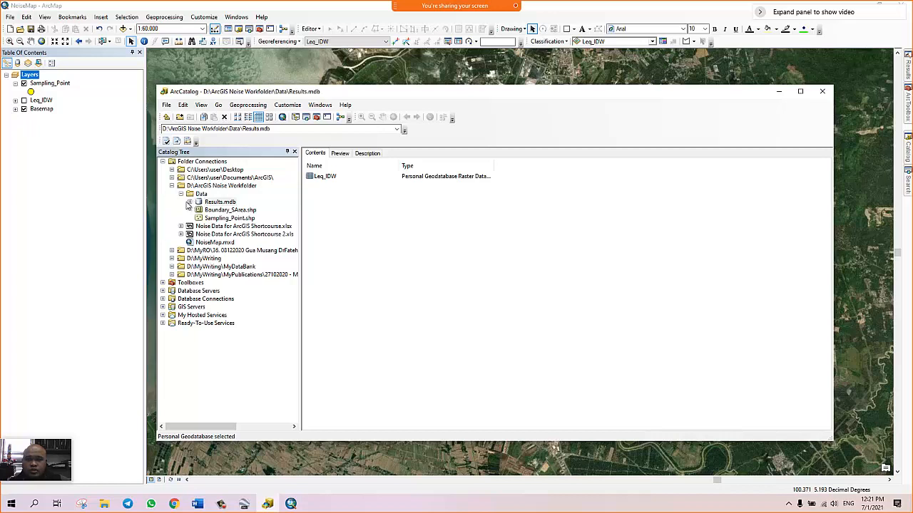
Preview Boundary_SArea.shp in ArcCatalog and close ArcCatalog
click(214, 211)
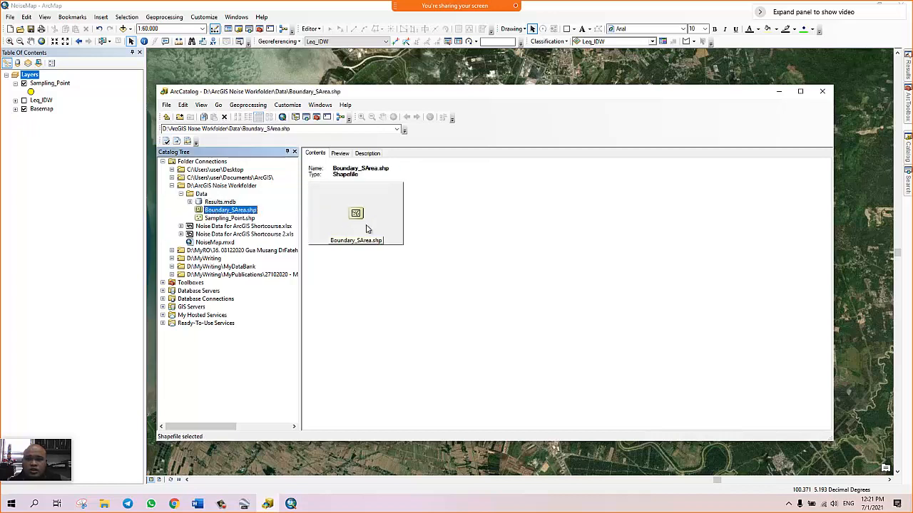
click(343, 153)
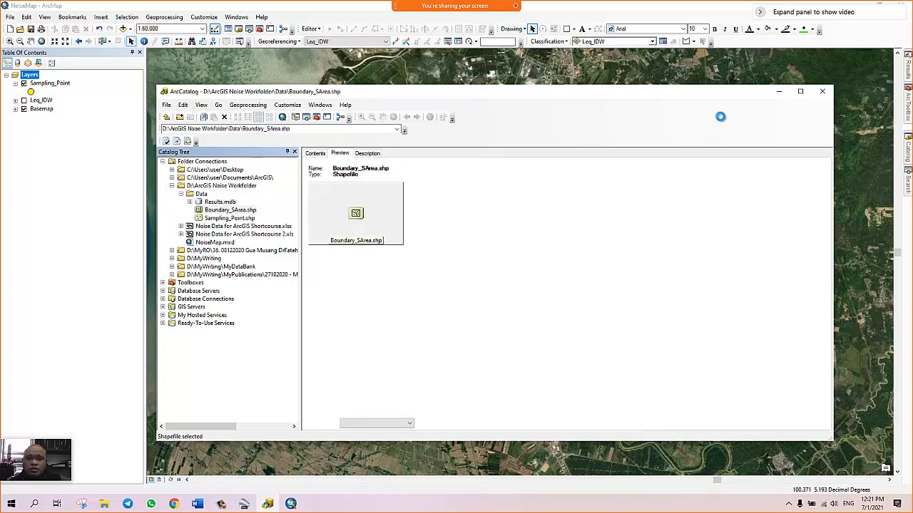
click(821, 91)
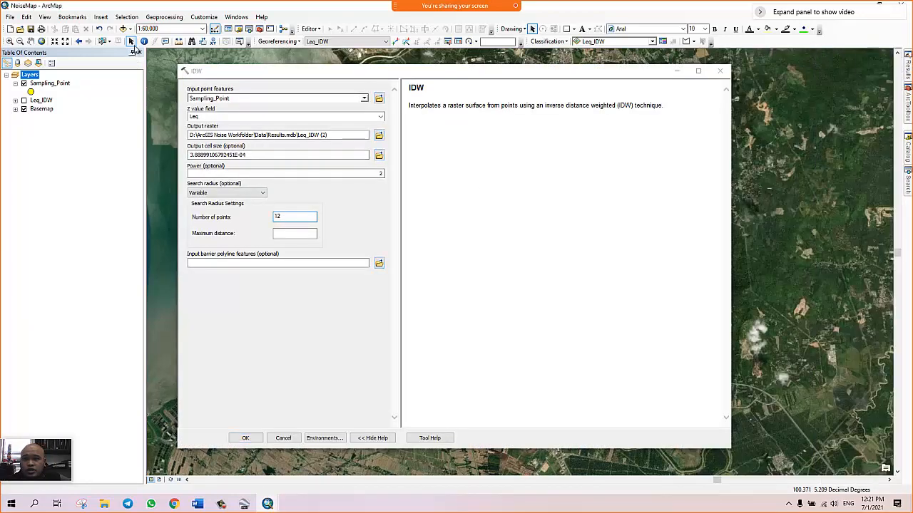
Add Boundary_SArea.shp from the Data folder back to the map
click(123, 29)
click(363, 211)
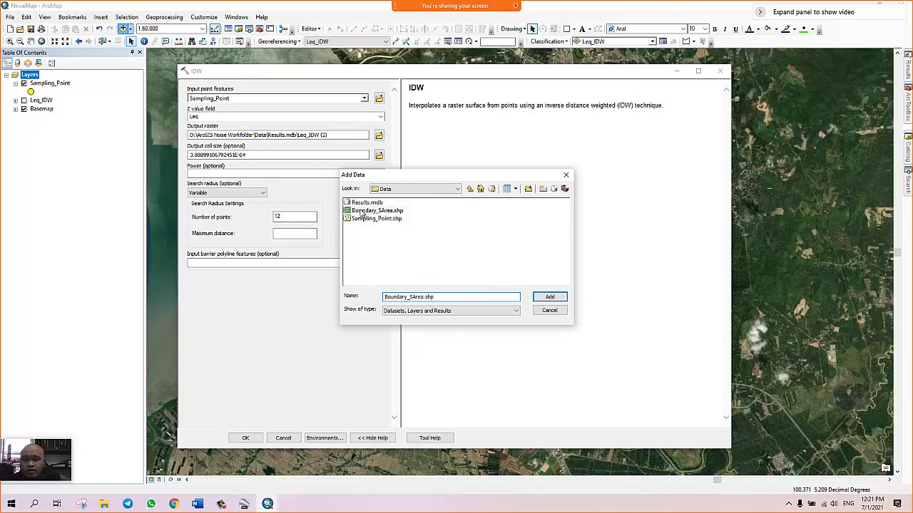
click(549, 297)
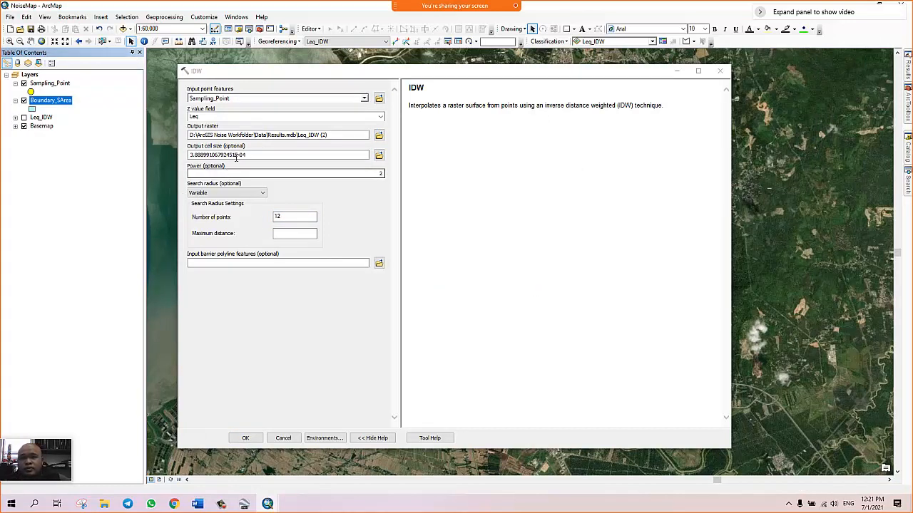
Browse to Results.mdb and save the IDW output raster under the name Leq_IDW (2)
click(378, 136)
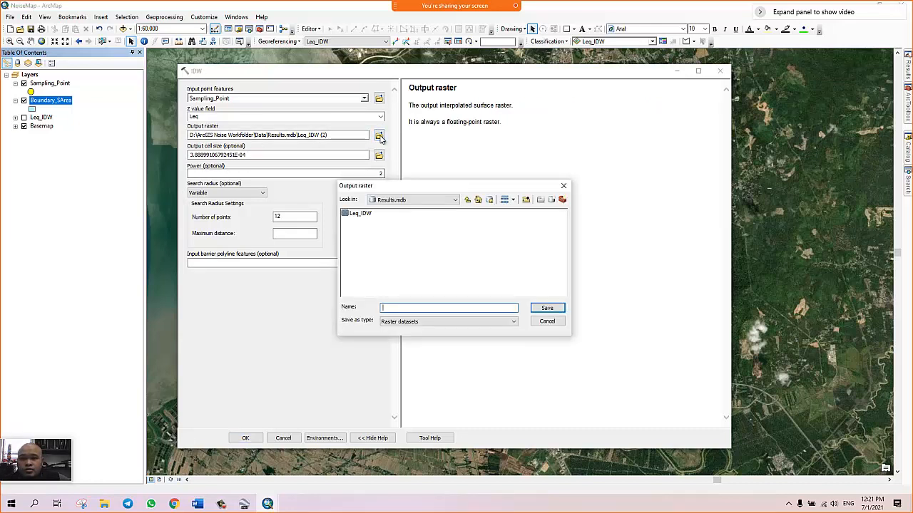
click(467, 200)
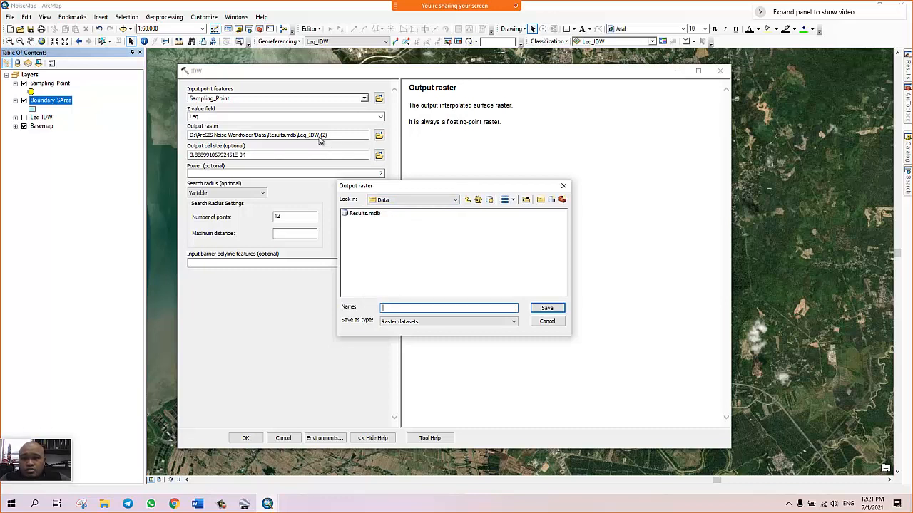
double_click(360, 214)
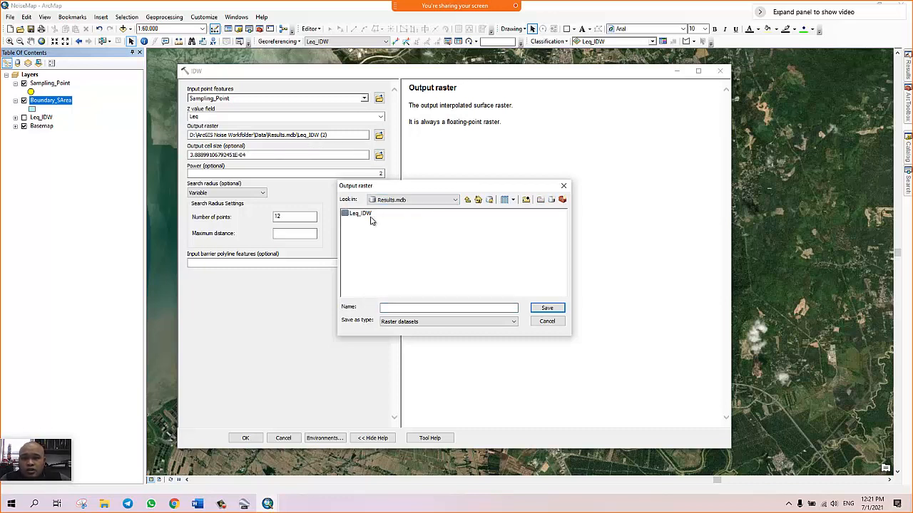
click(361, 214)
click(410, 308)
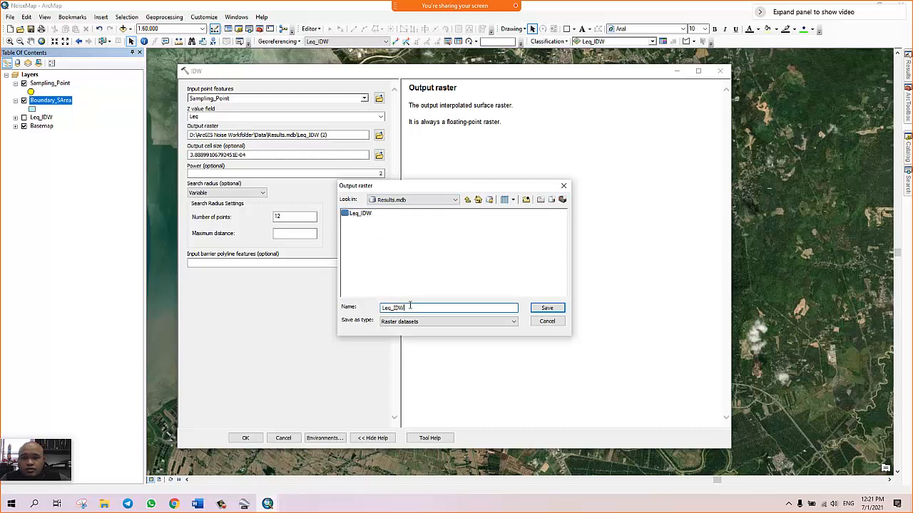
text((2))
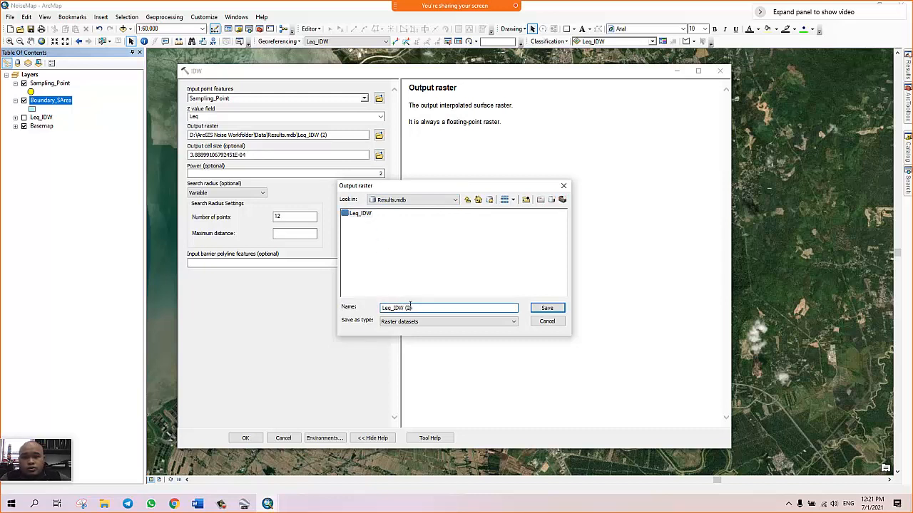
click(555, 311)
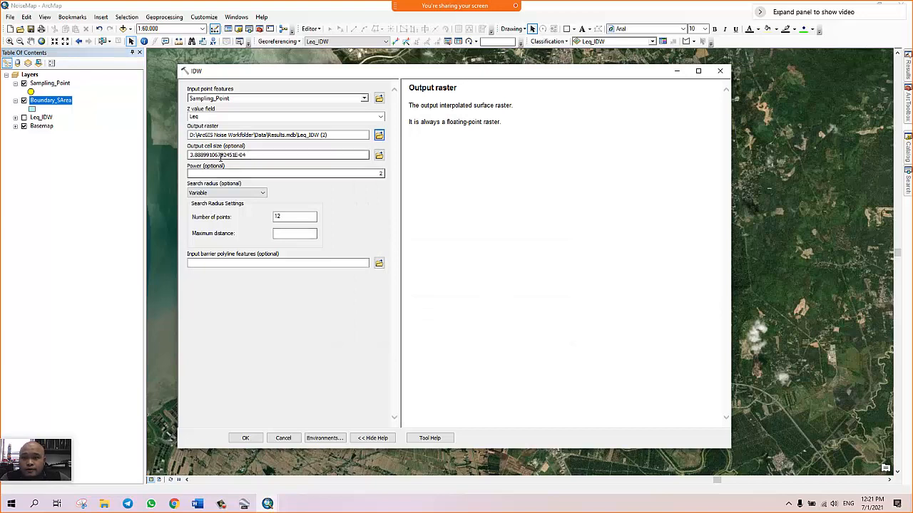
Set the IDW processing extent to Same as layer Boundary_SArea and try to run the interpolation again
click(318, 438)
click(199, 114)
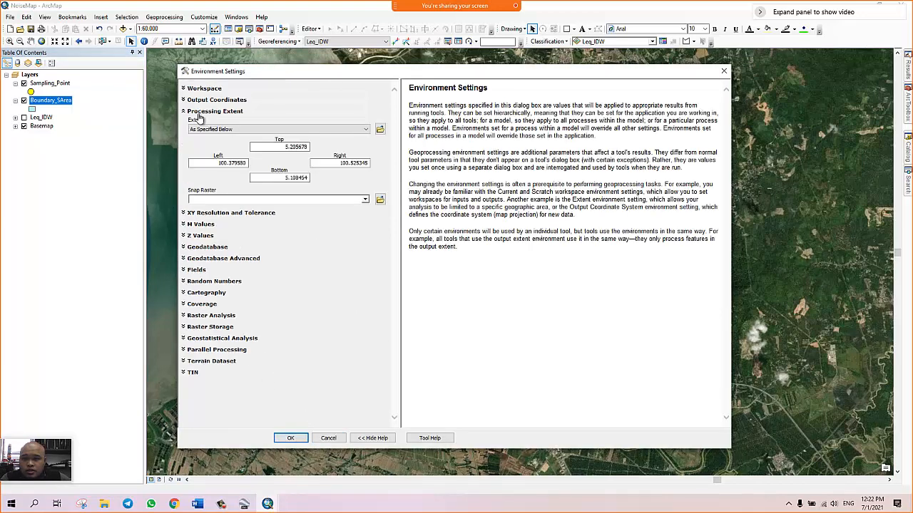
click(207, 129)
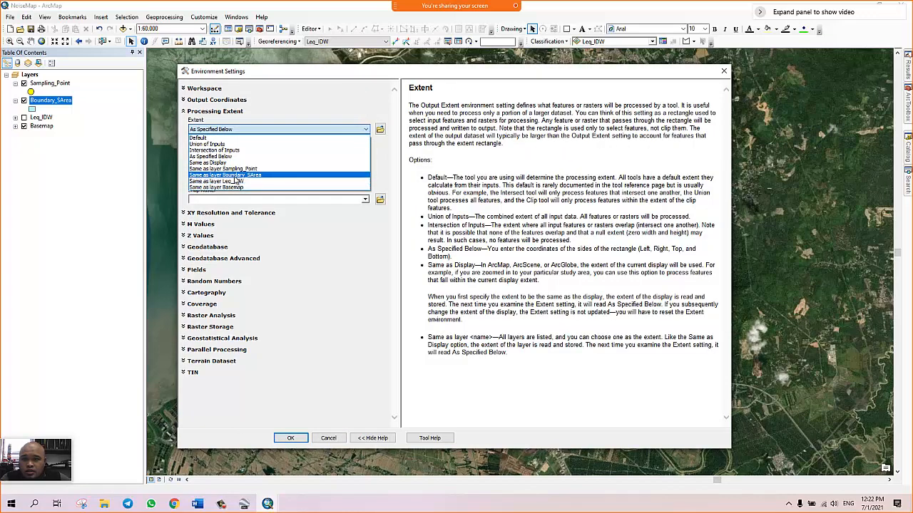
click(234, 176)
click(291, 437)
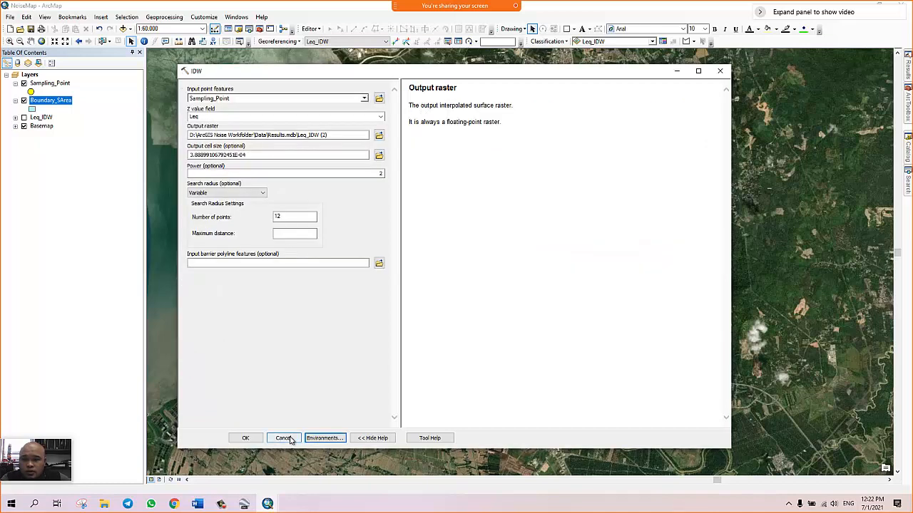
click(245, 438)
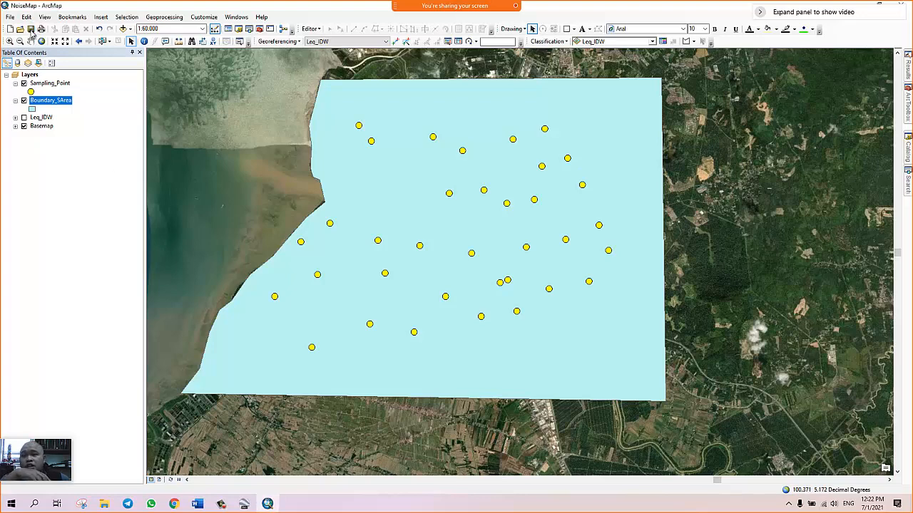
Close ArcMap, check the Data folder in File Explorer, and reopen the NoiseMap document from ArcGIS Noise Workfolder
click(909, 6)
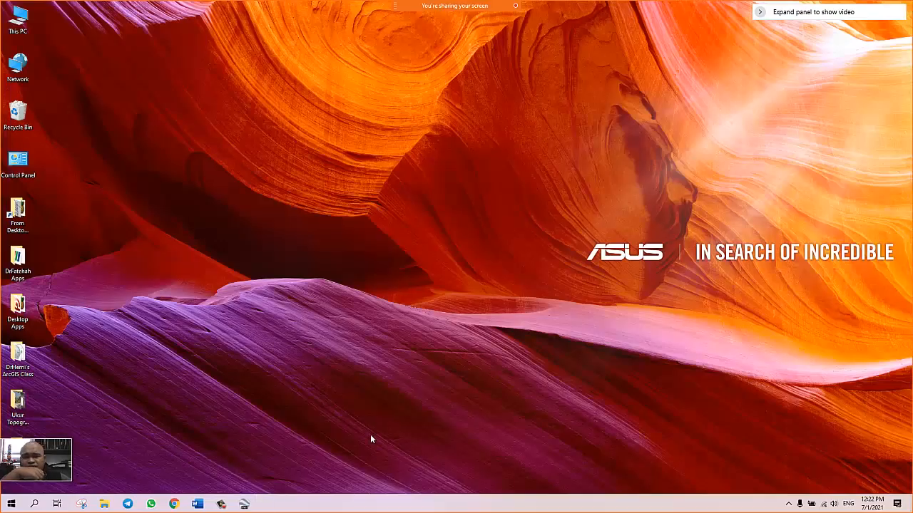
click(106, 504)
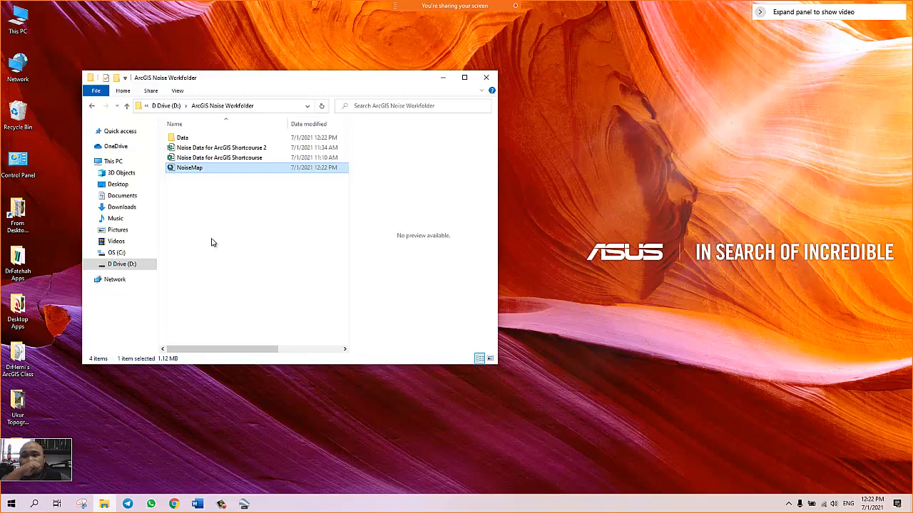
double_click(181, 139)
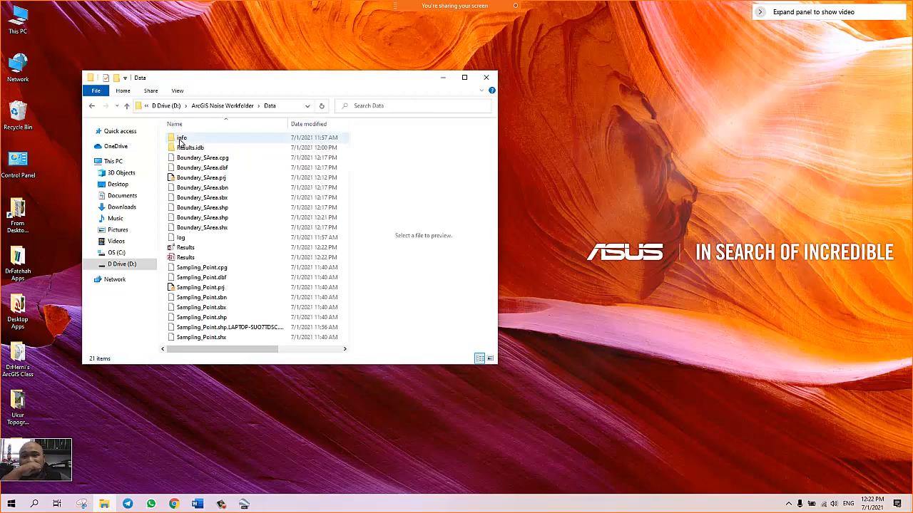
click(91, 105)
click(184, 169)
double_click(184, 169)
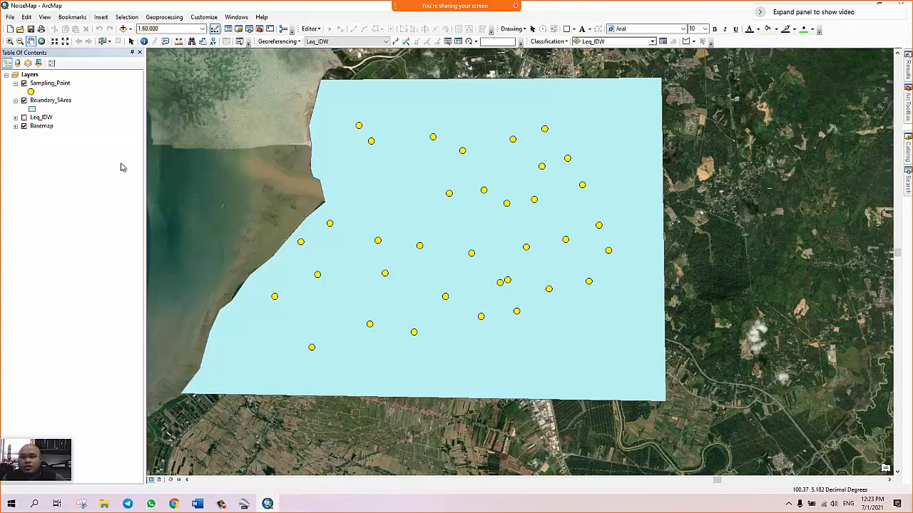
Inspect the Boundary_SArea layer's extent, data source and coordinate system in its layer properties
right_click(42, 101)
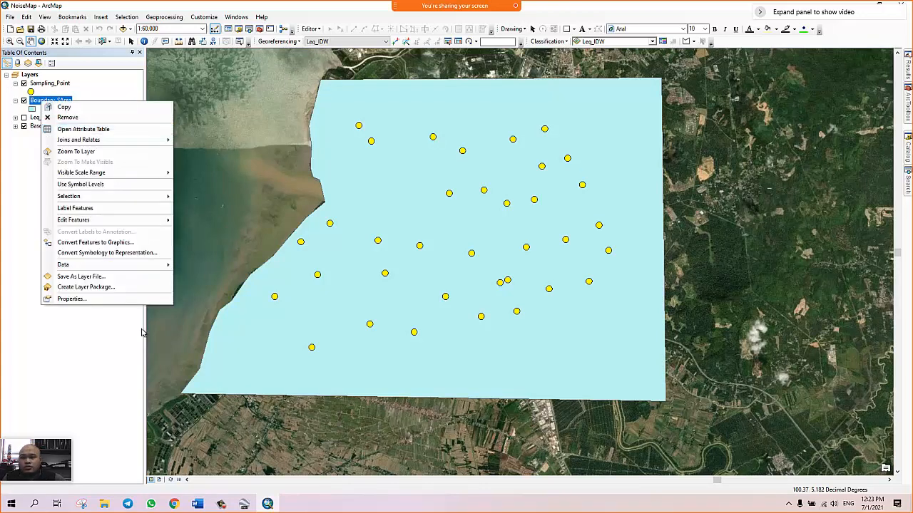
click(121, 299)
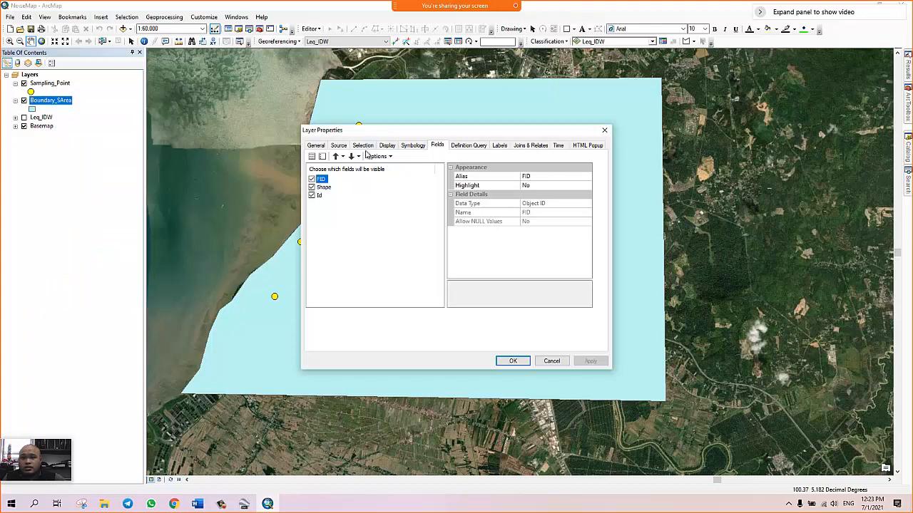
click(339, 146)
scroll(460, 254, down, 1)
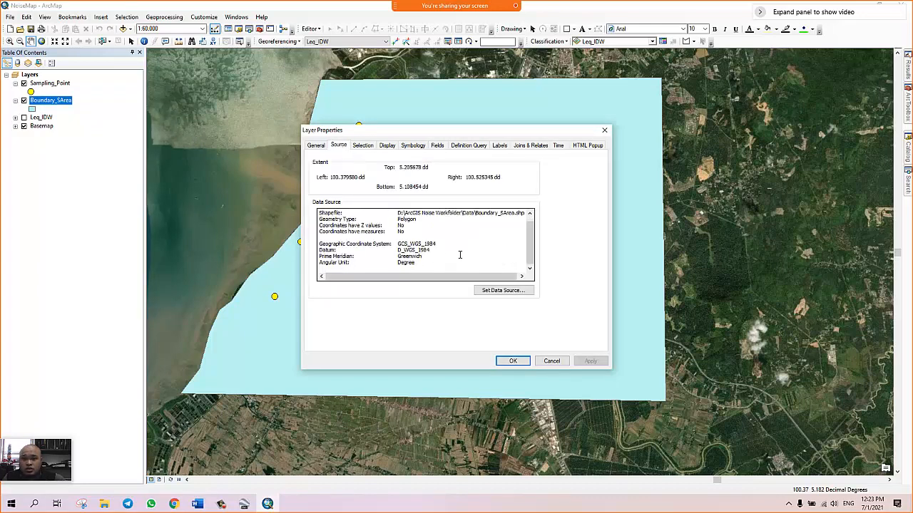
scroll(460, 255, up, 1)
click(512, 361)
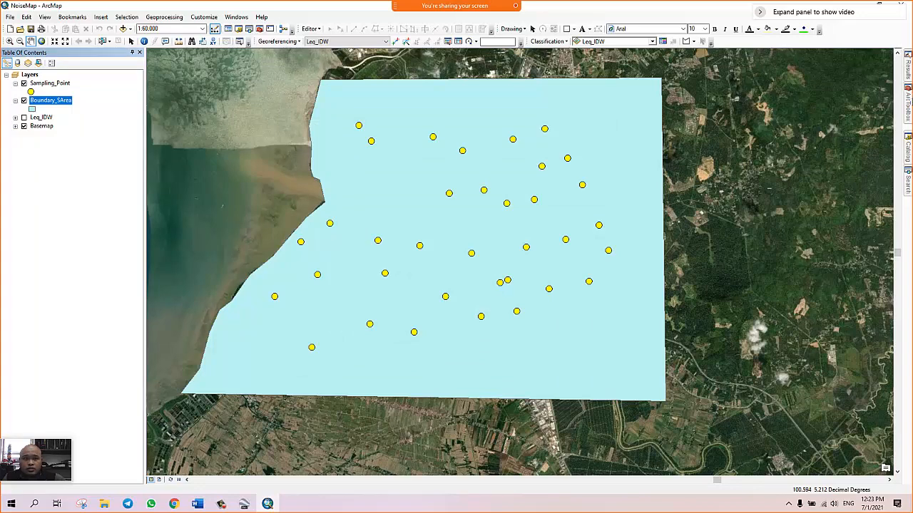
Start the Spatial Analyst IDW interpolation with Sampling_Point as the input point features and Leq as the Z value field
click(908, 105)
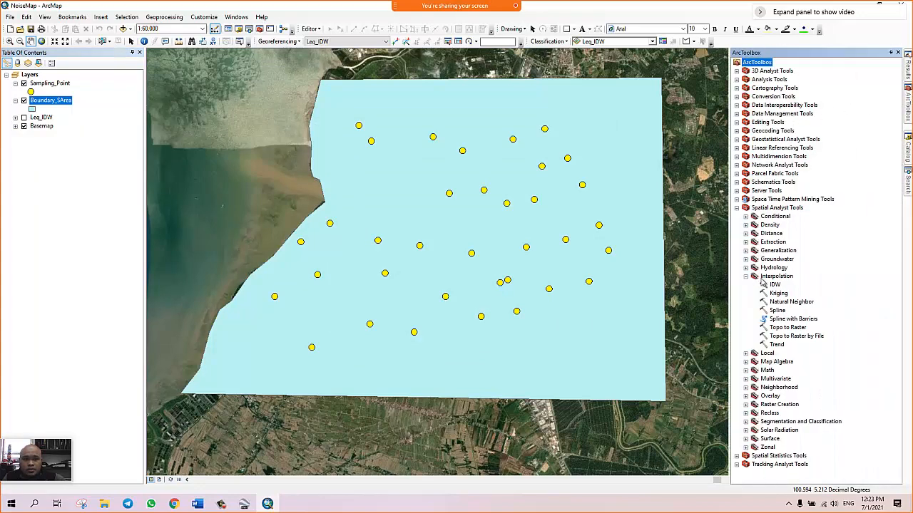
double_click(775, 285)
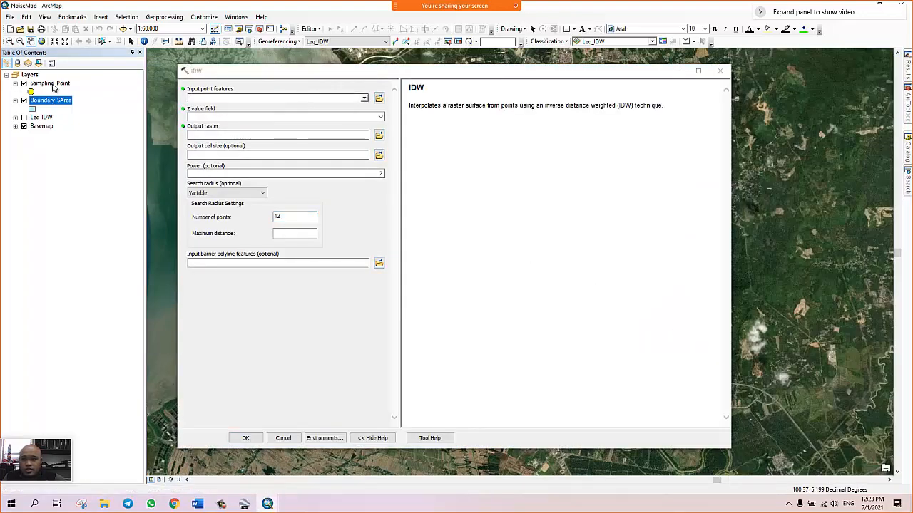
drag(54, 87, 136, 95)
drag(185, 101, 206, 102)
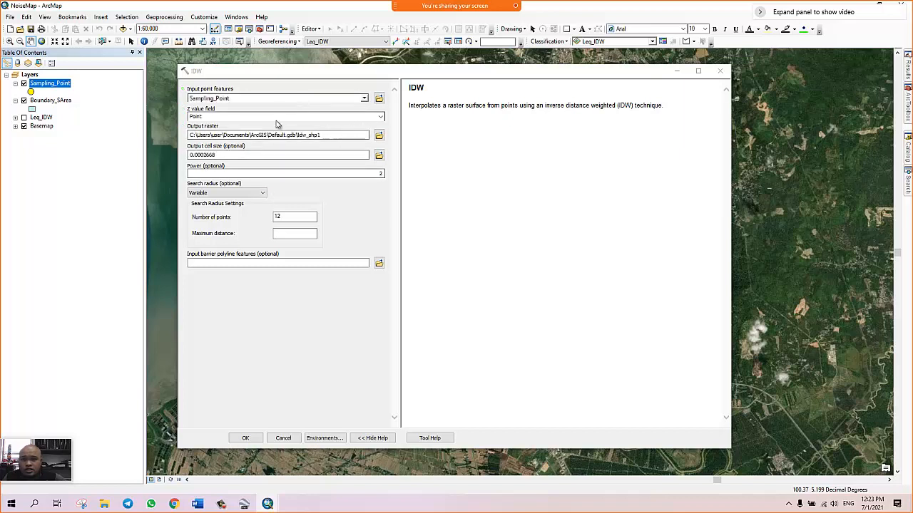
click(213, 116)
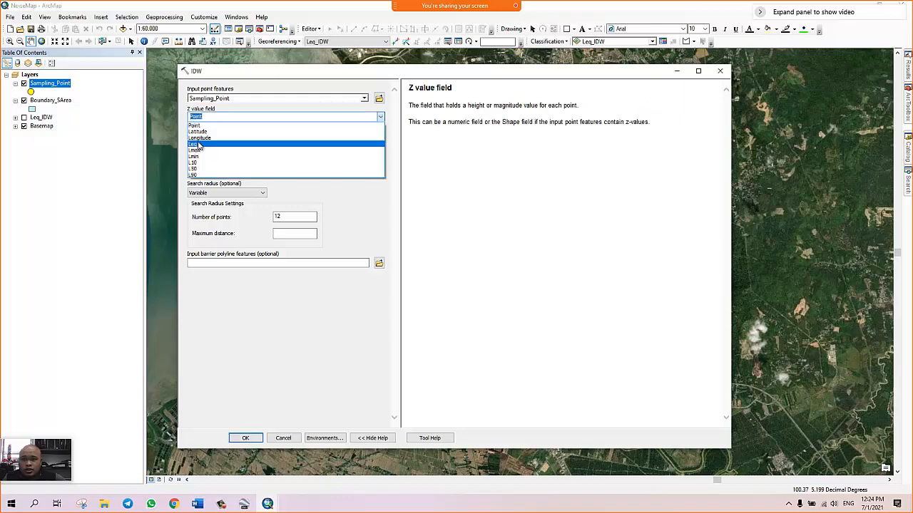
click(199, 145)
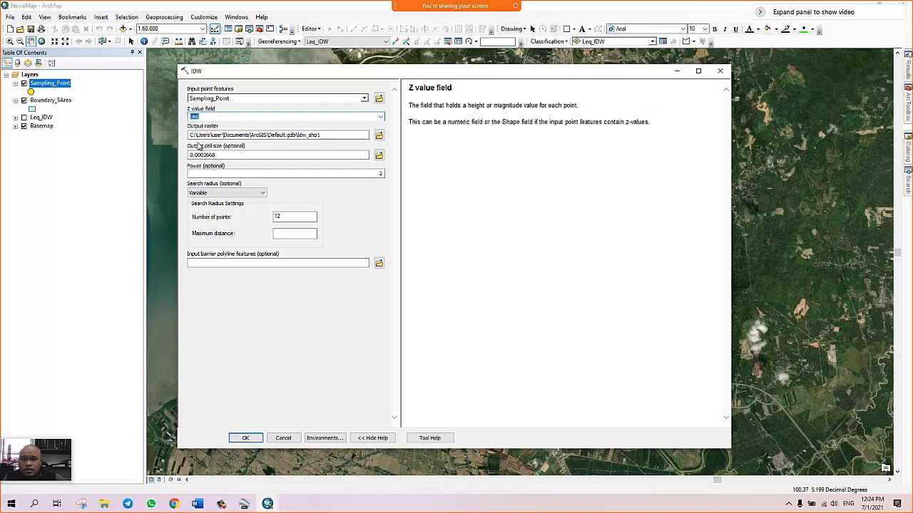
Save the IDW output raster in Results.mdb under the name Leq_Boundary
click(378, 135)
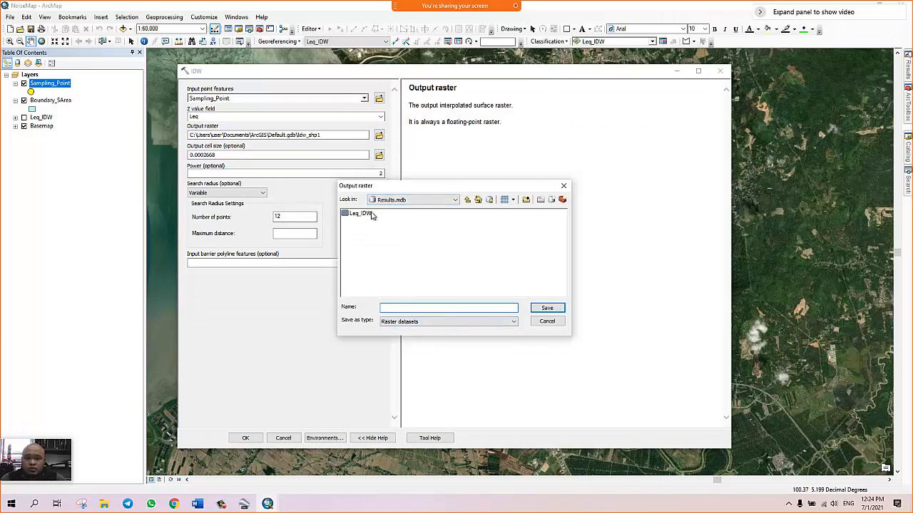
text(Leq_Boundary)
click(546, 311)
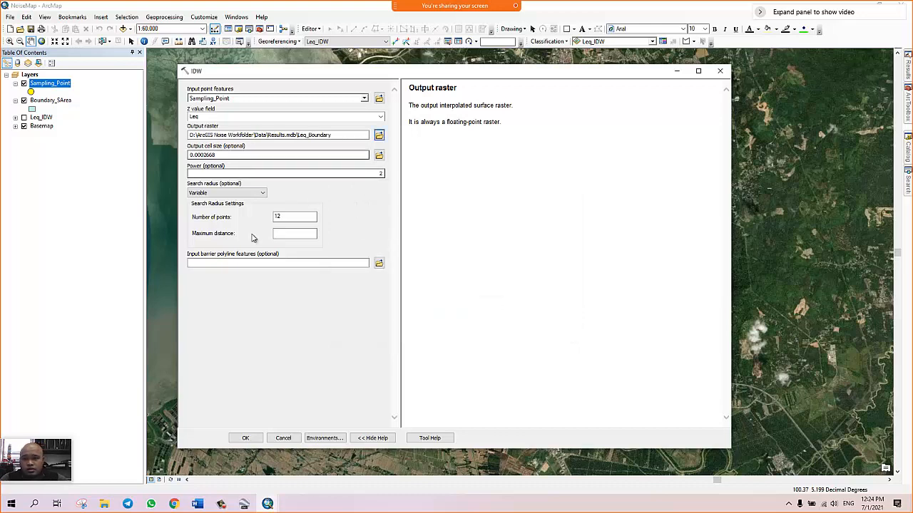
Set the IDW processing extent to Same as layer Boundary_SArea and run the interpolation
click(325, 437)
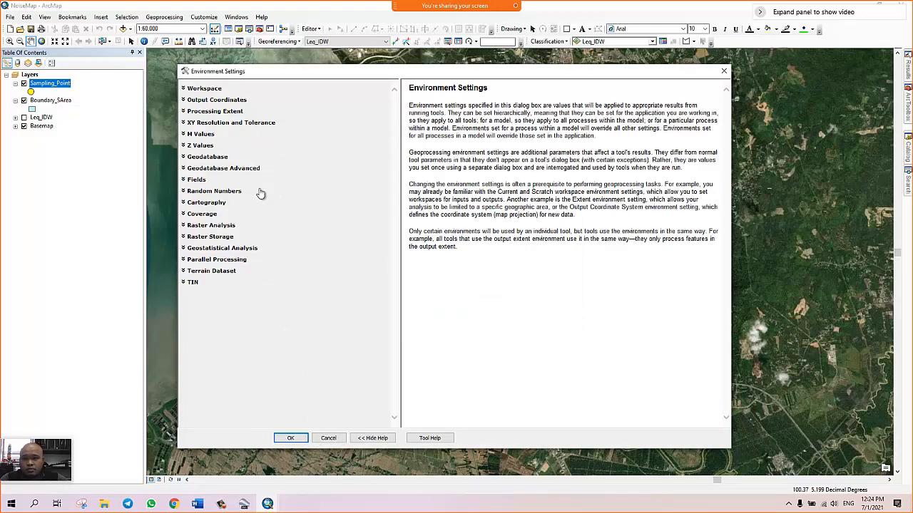
click(214, 112)
click(198, 130)
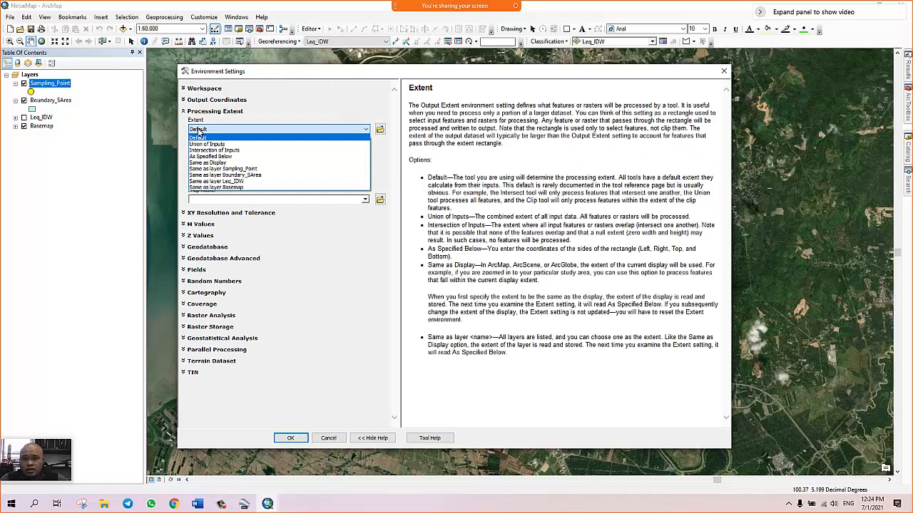
click(223, 176)
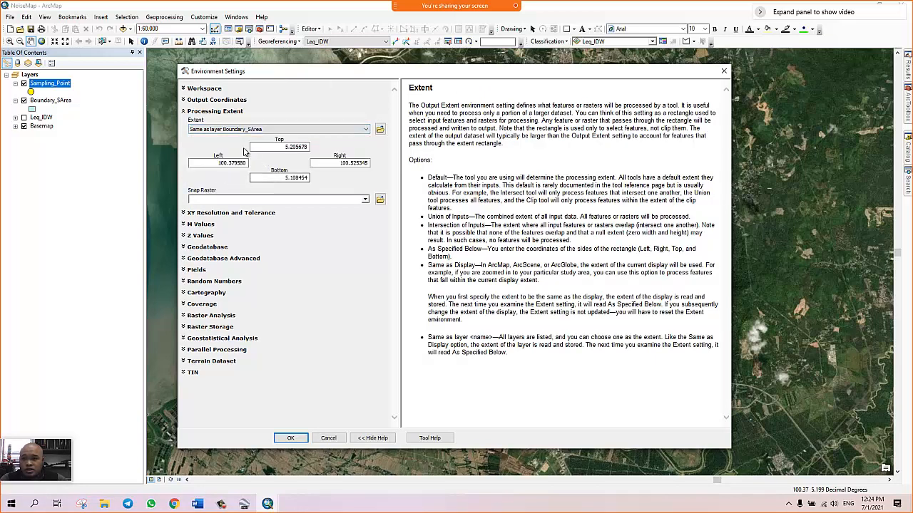
click(301, 439)
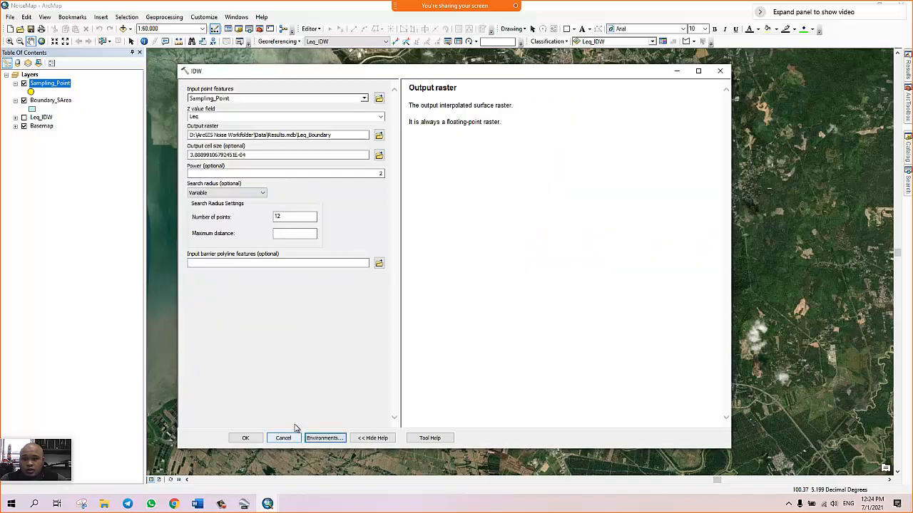
click(255, 441)
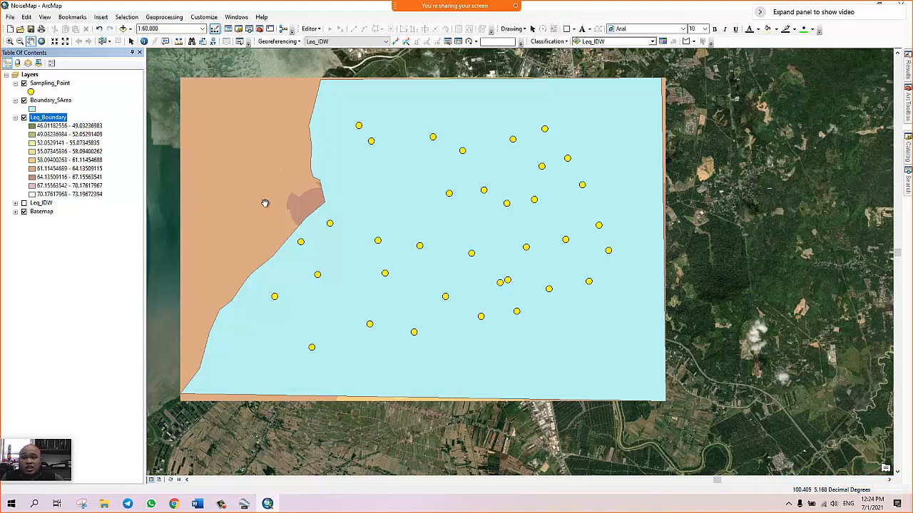
Hide the Leq_Boundary raster layer and collapse its legend
click(23, 118)
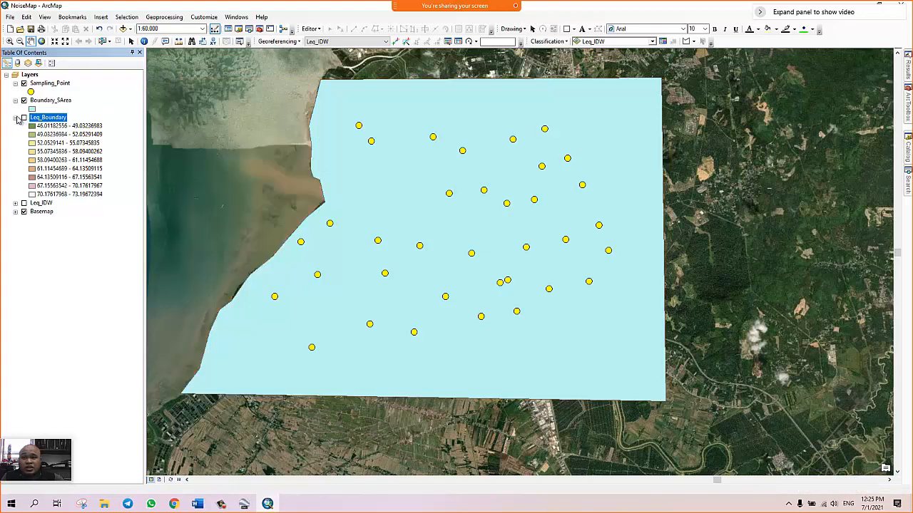
click(15, 117)
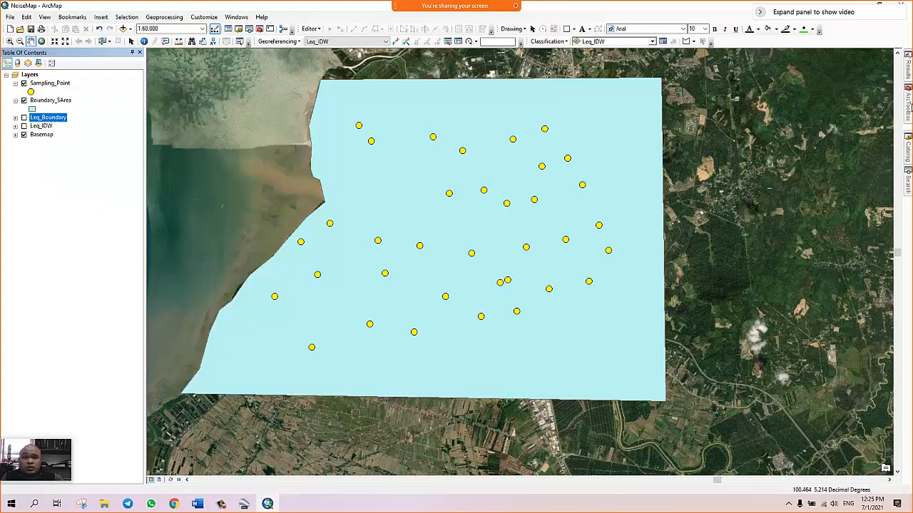
Check the current session's entries in the geoprocessing results
click(909, 69)
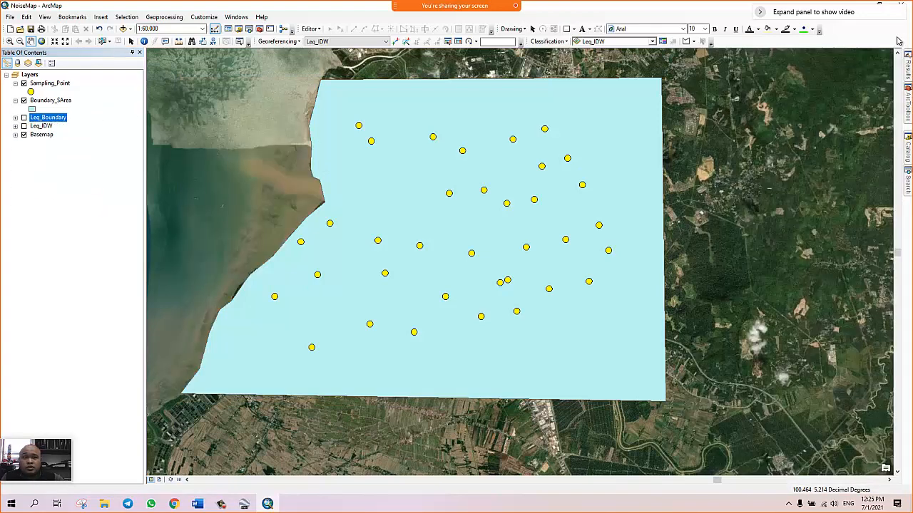
mouse_move(908, 97)
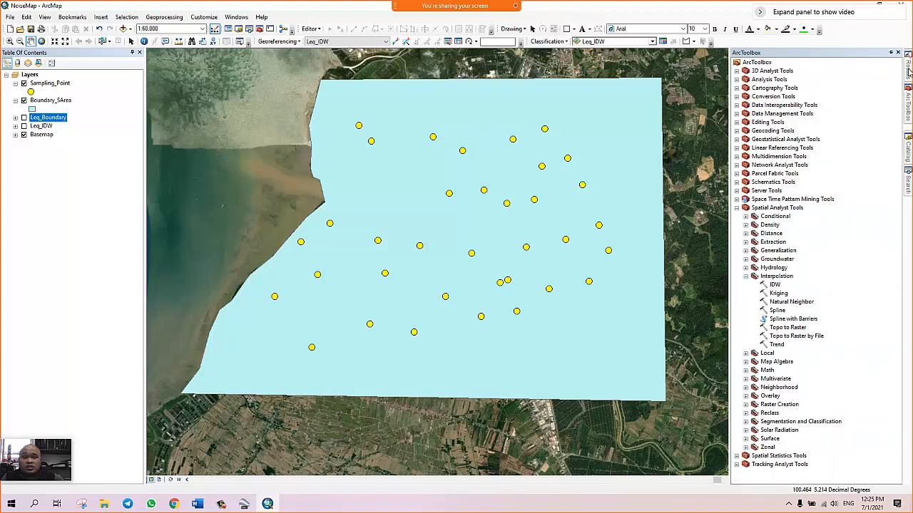
mouse_move(909, 62)
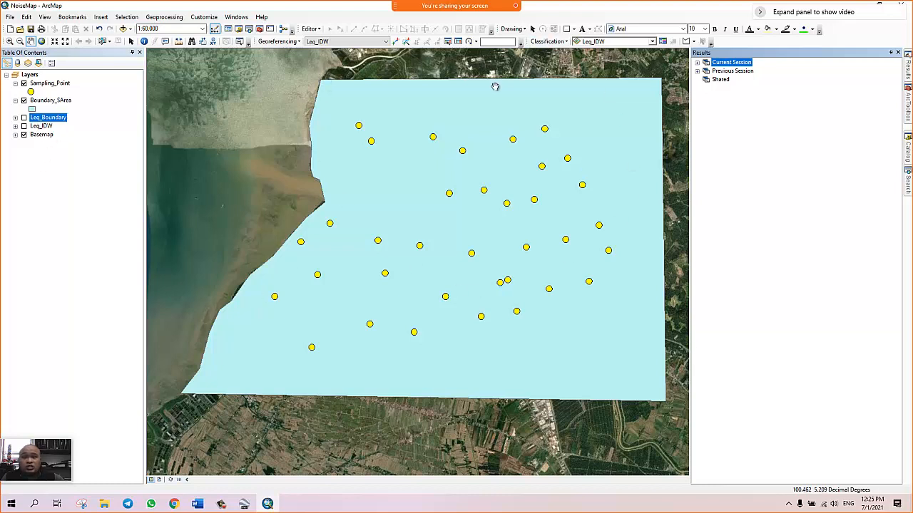
click(697, 63)
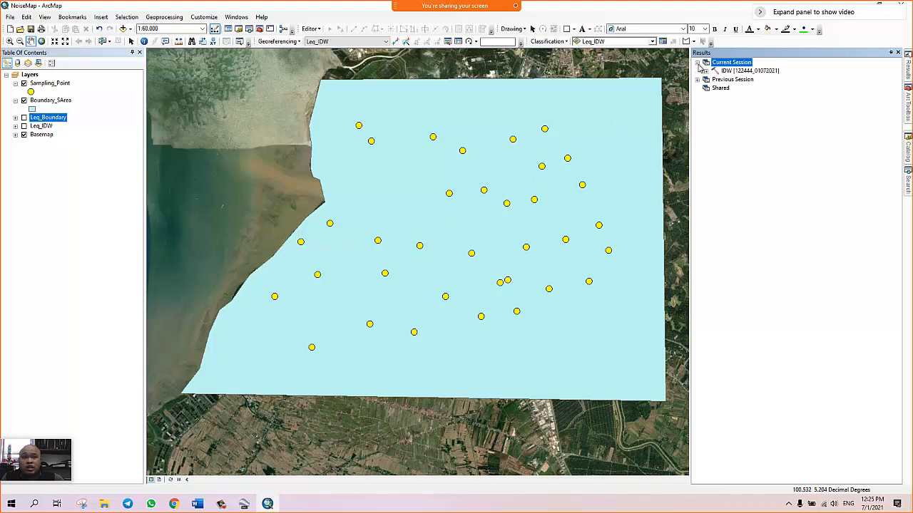
click(697, 63)
Open a new IDW interpolation using Sampling_Point as input point features and Leq as the Z value field
click(908, 104)
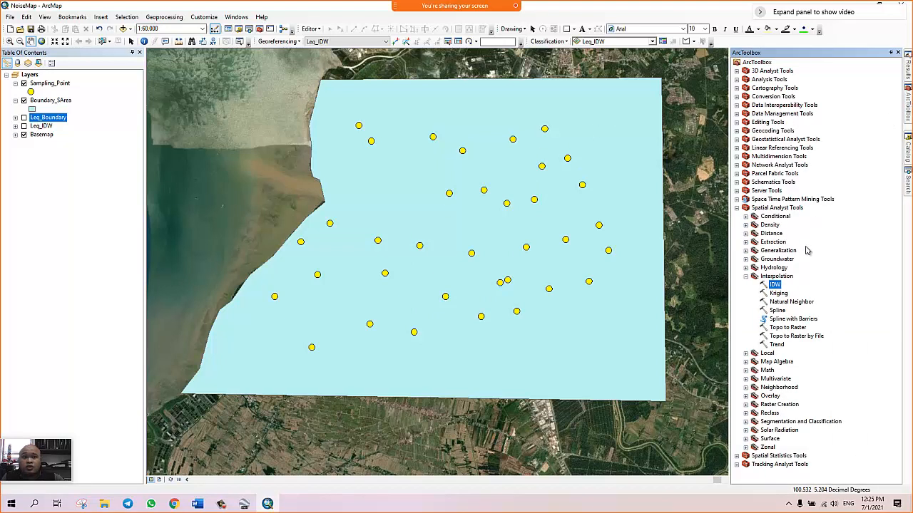
double_click(774, 285)
click(909, 76)
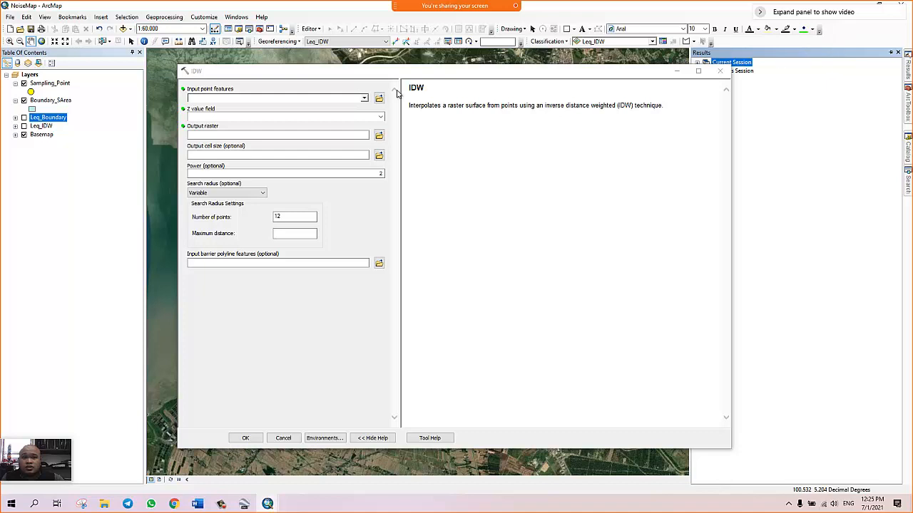
click(47, 83)
drag(162, 96, 207, 98)
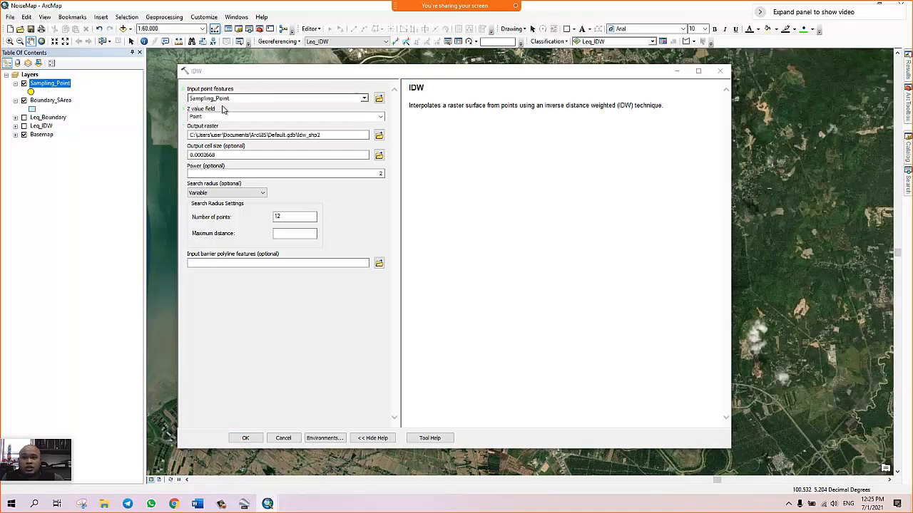
click(382, 117)
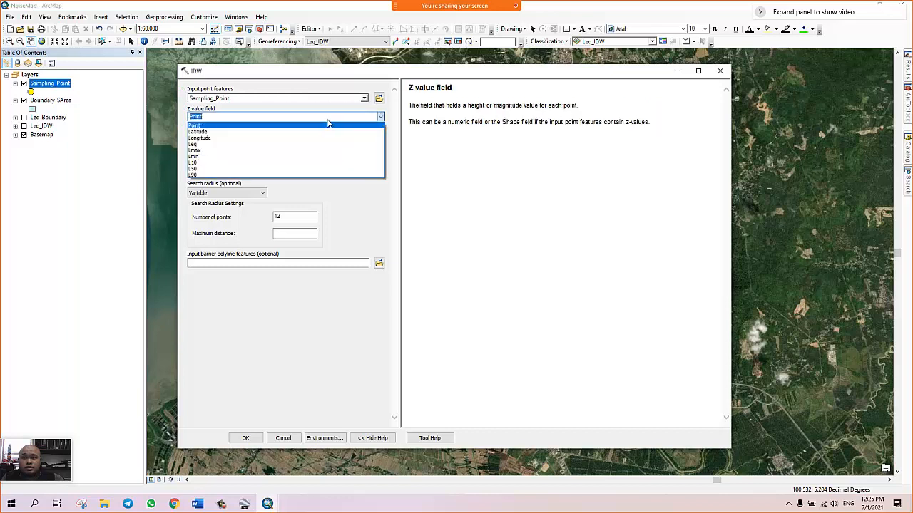
click(199, 144)
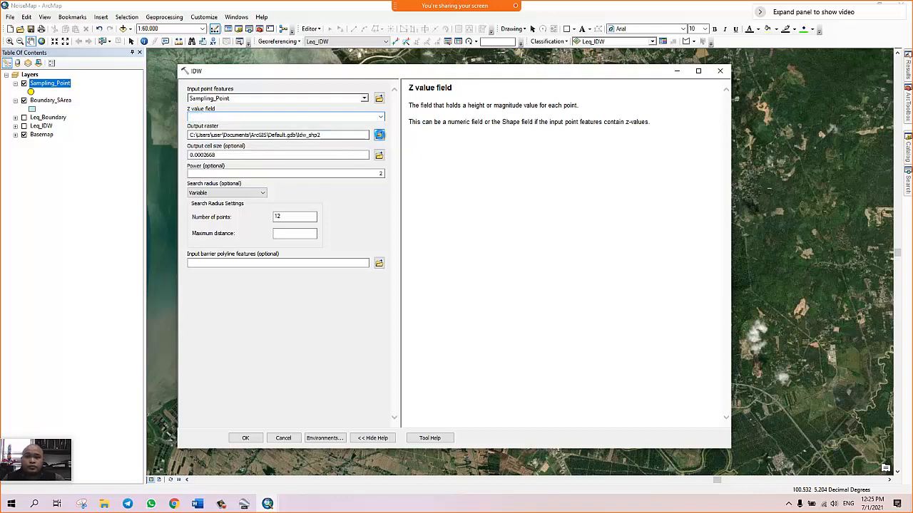
Name the new IDW output raster Leq_Boundary (2) and save it in Results.mdb
click(378, 135)
click(369, 214)
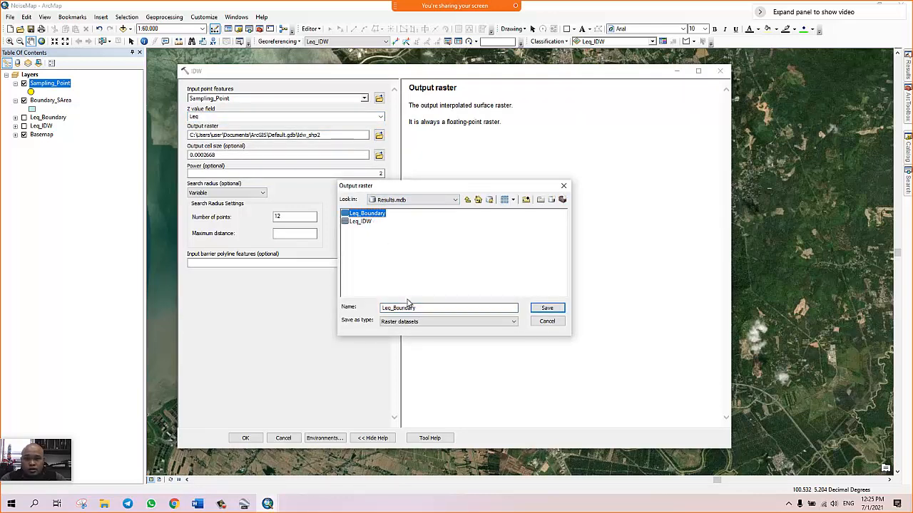
click(423, 307)
text((2)
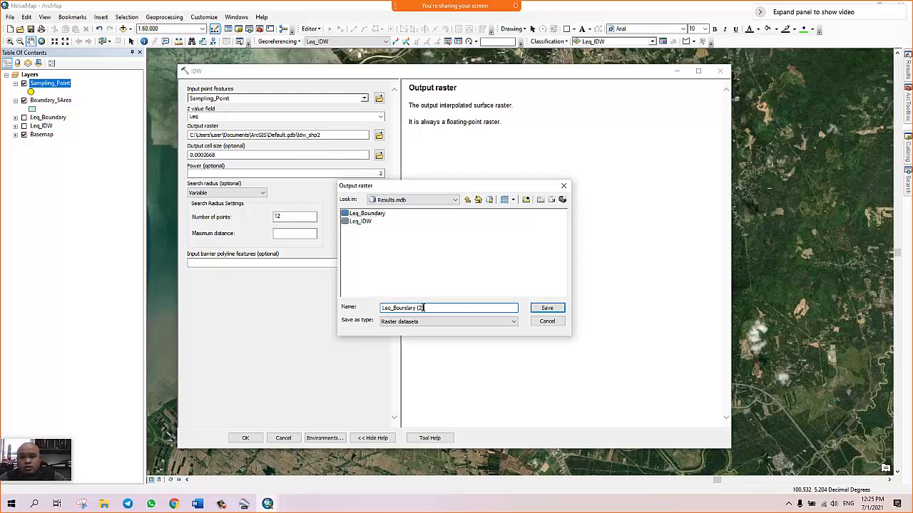
text())
click(547, 307)
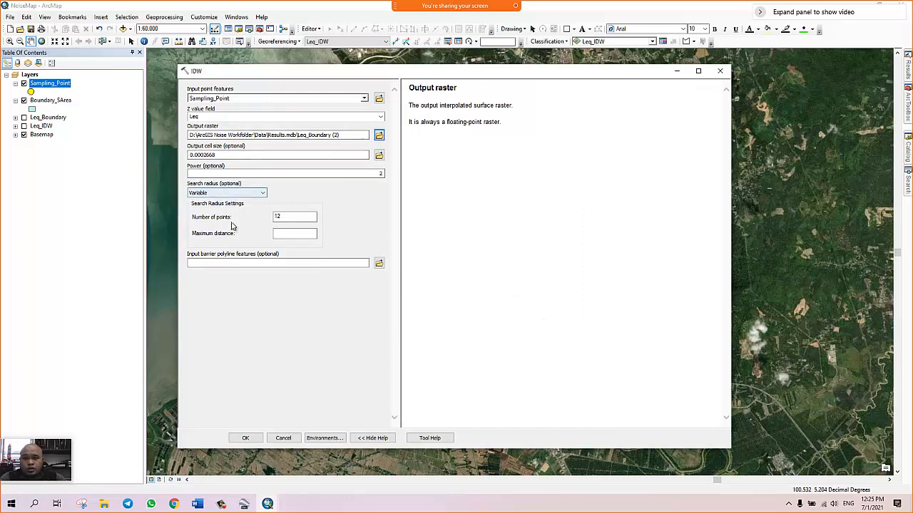
Set the IDW processing extent to Same as layer Boundary_SArea, leave the snap raster empty, and accept the environment settings
click(320, 438)
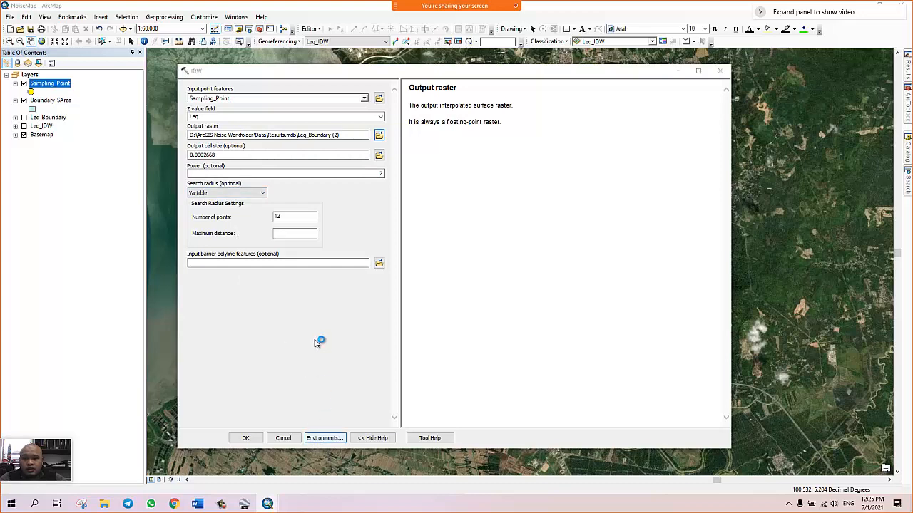
click(201, 112)
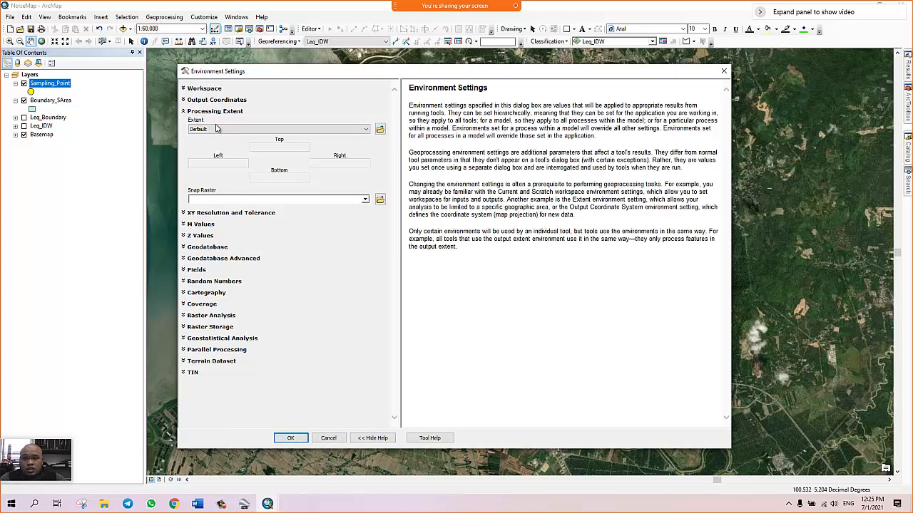
click(217, 129)
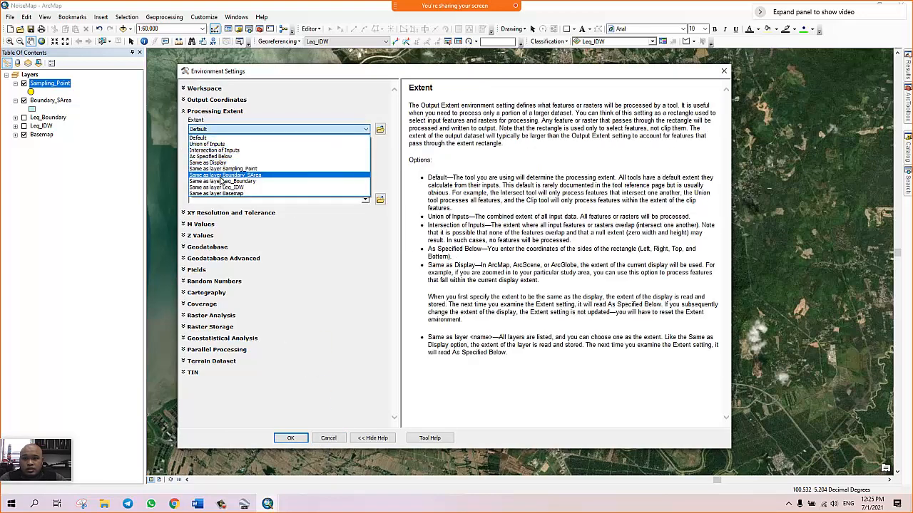
click(224, 176)
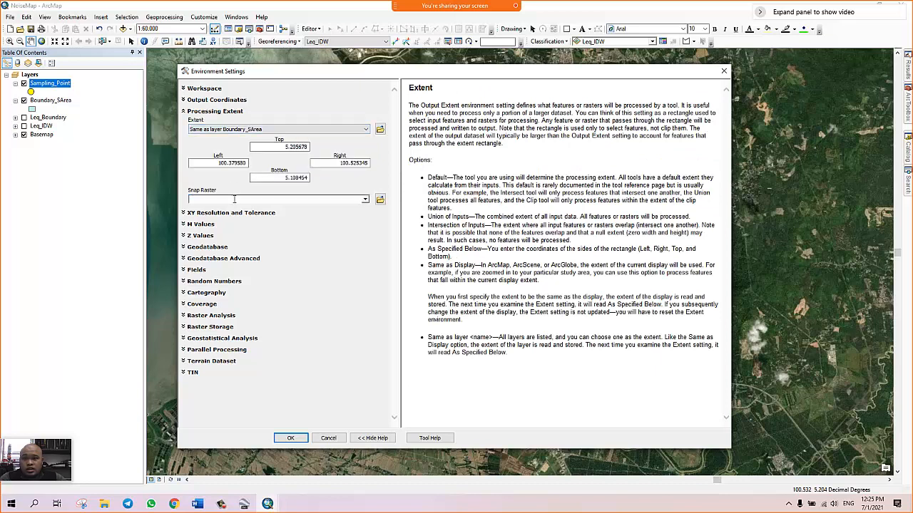
click(365, 201)
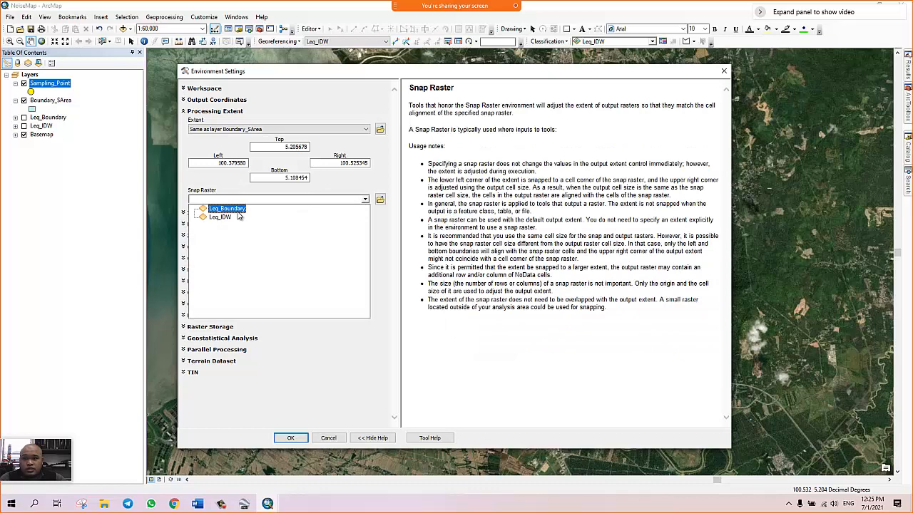
click(219, 182)
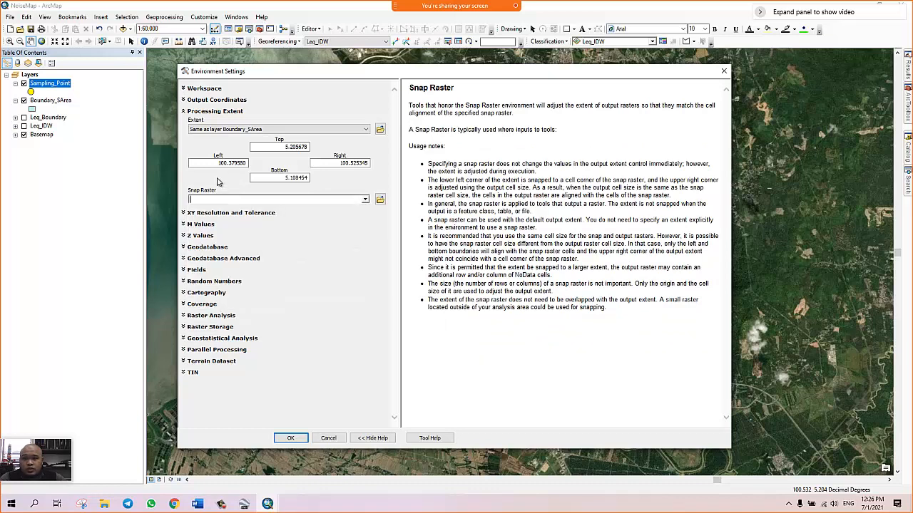
click(380, 130)
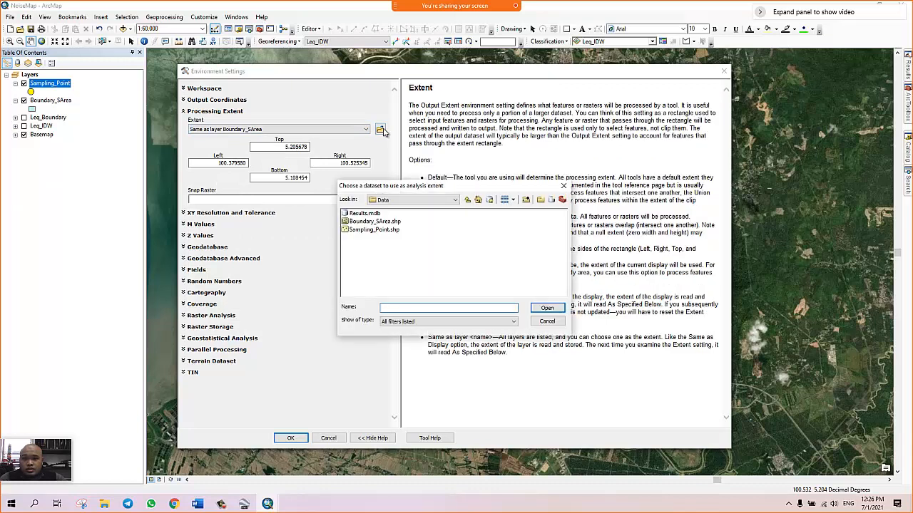
click(563, 183)
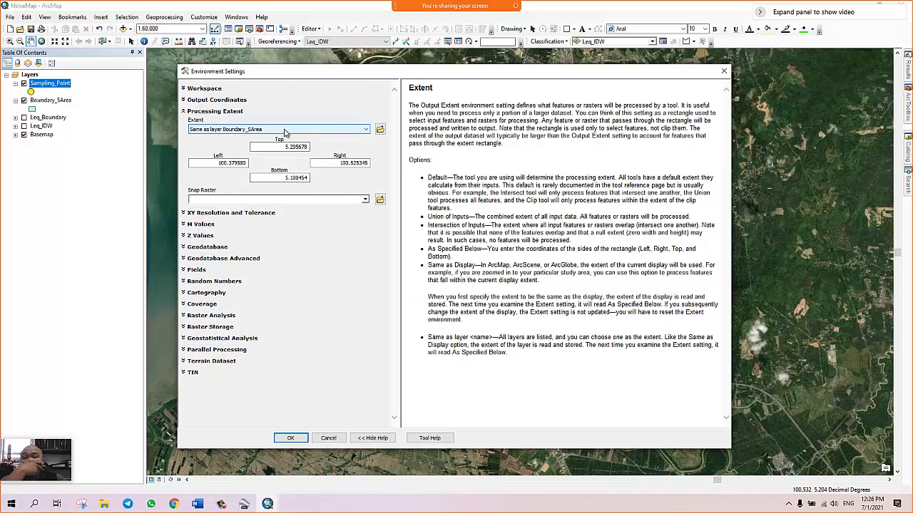
click(298, 440)
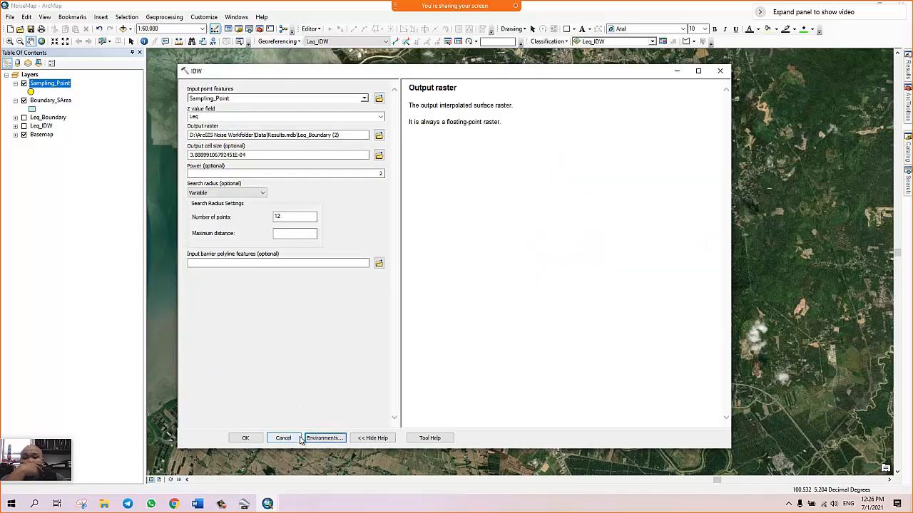
Check the IDW tool's barrier polyline input and read the help on its search radius options
click(378, 264)
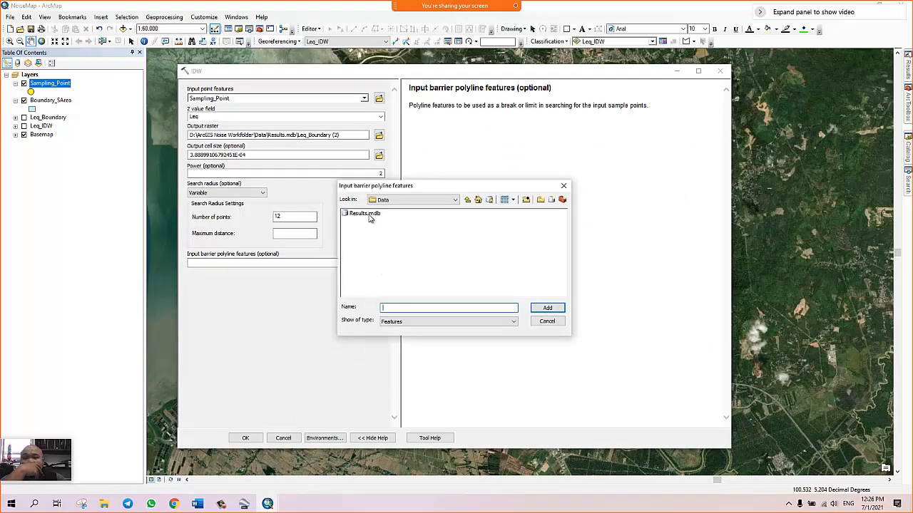
click(563, 185)
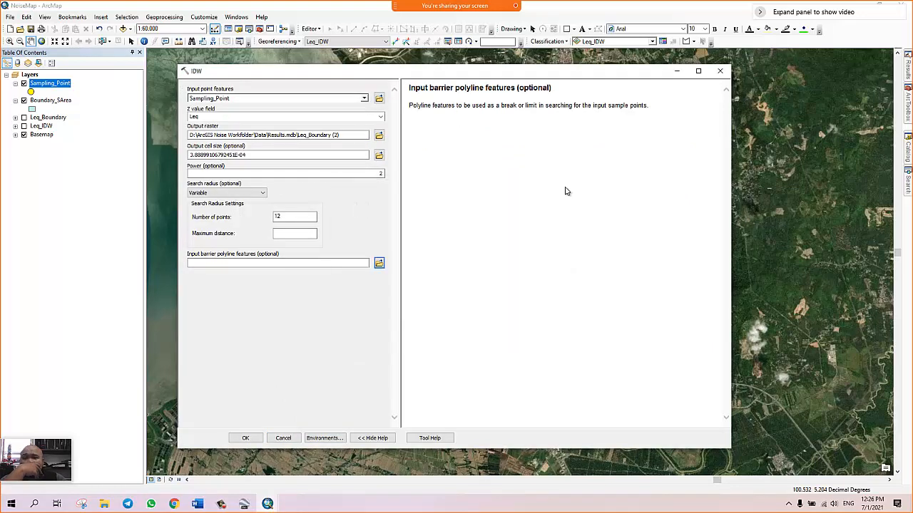
click(359, 212)
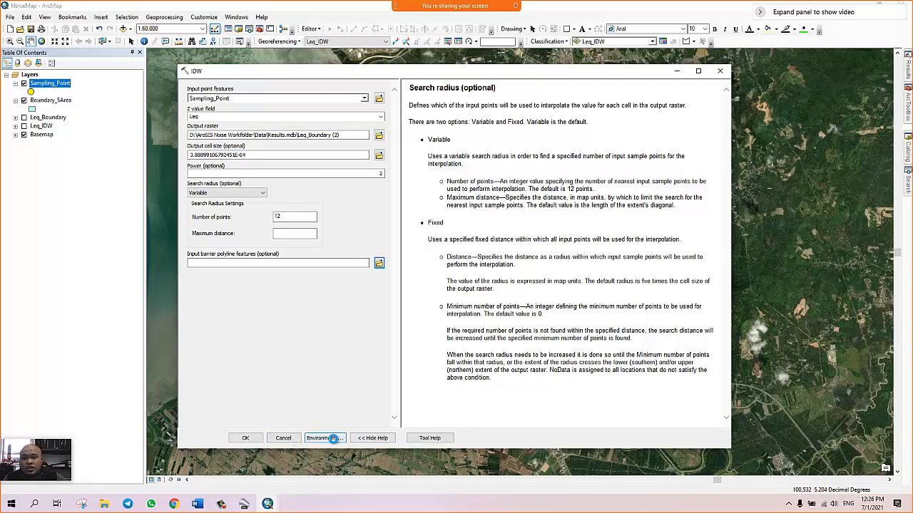
Review the processing extent choices in the environment settings, and cancel the IDW interpolation without running it
click(325, 438)
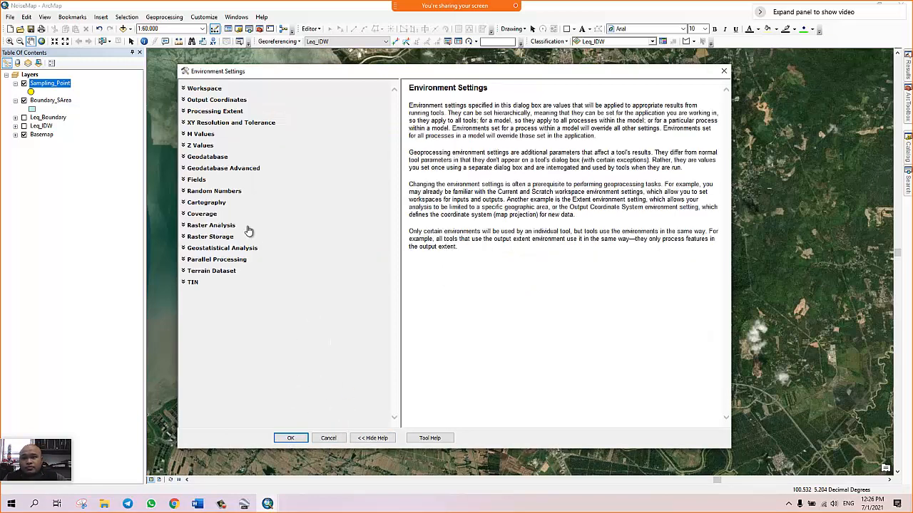
click(190, 111)
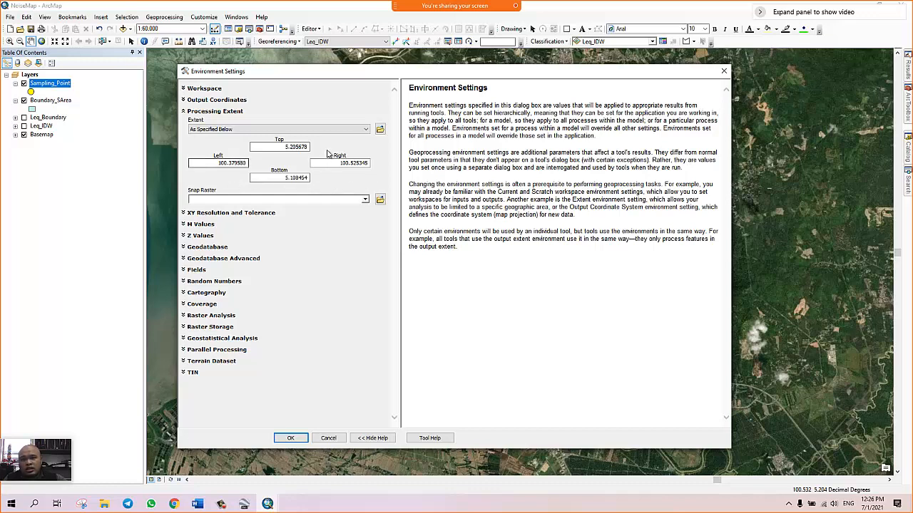
click(364, 130)
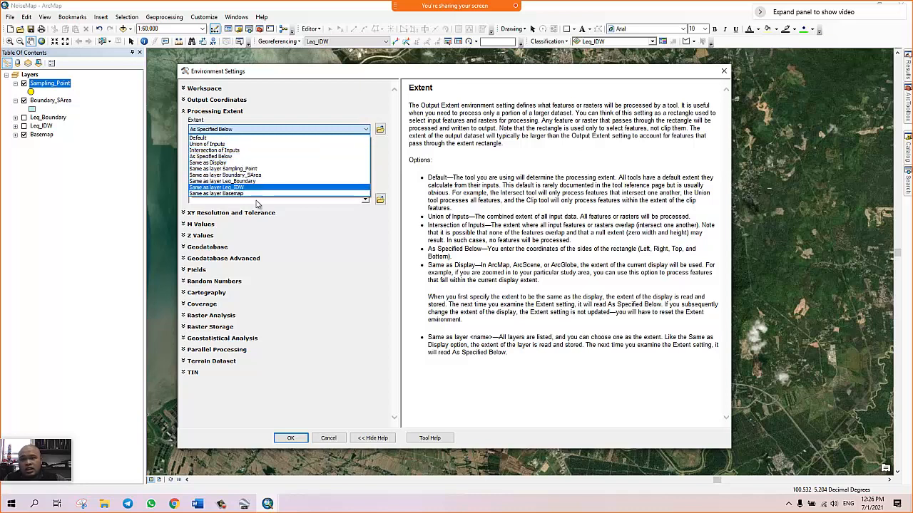
click(718, 79)
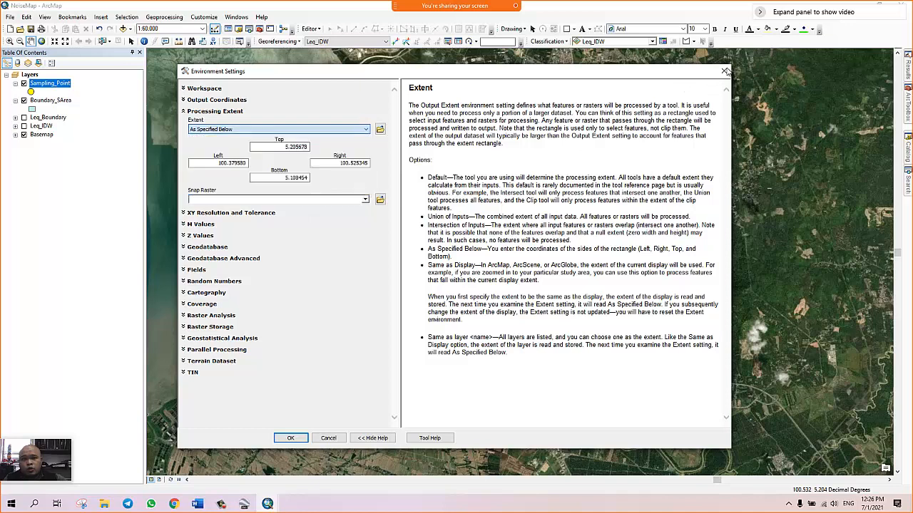
click(329, 439)
click(284, 438)
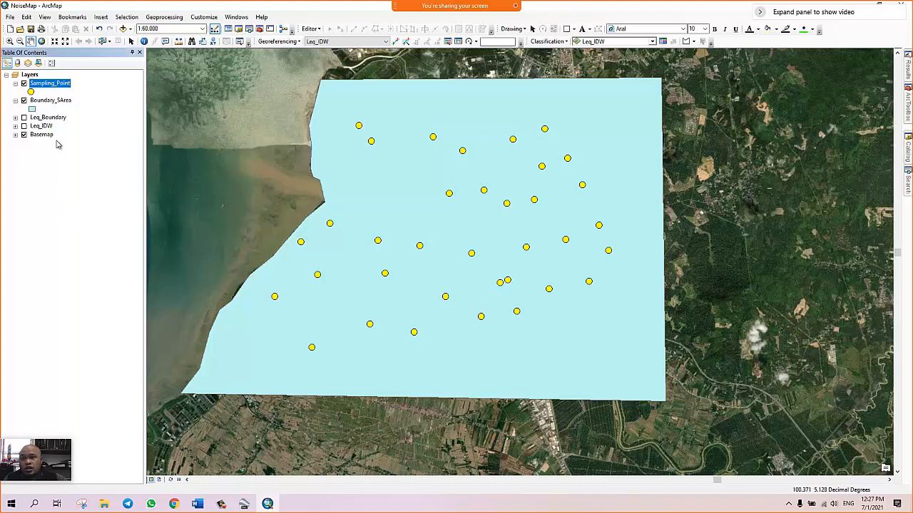
Show the Leq_Boundary raster and compare its coverage with Boundary_SArea by temporarily hiding the boundary layer
click(23, 118)
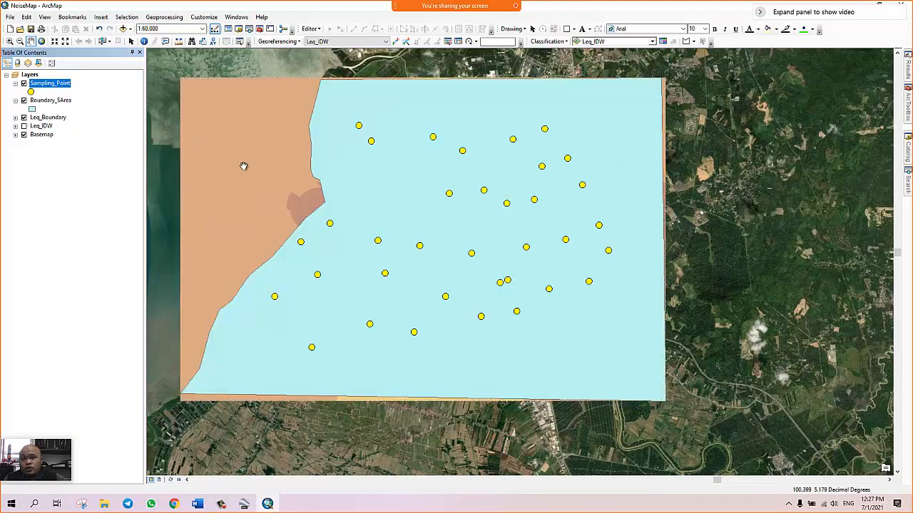
click(23, 101)
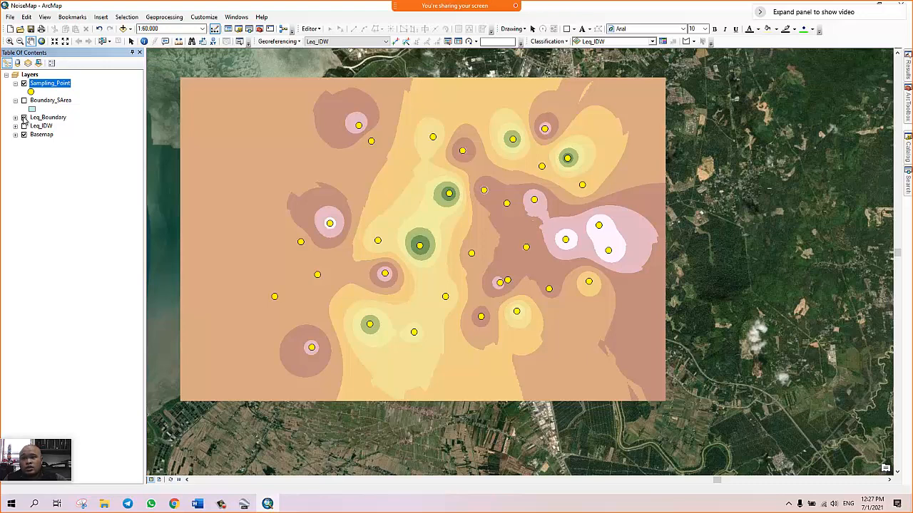
click(23, 101)
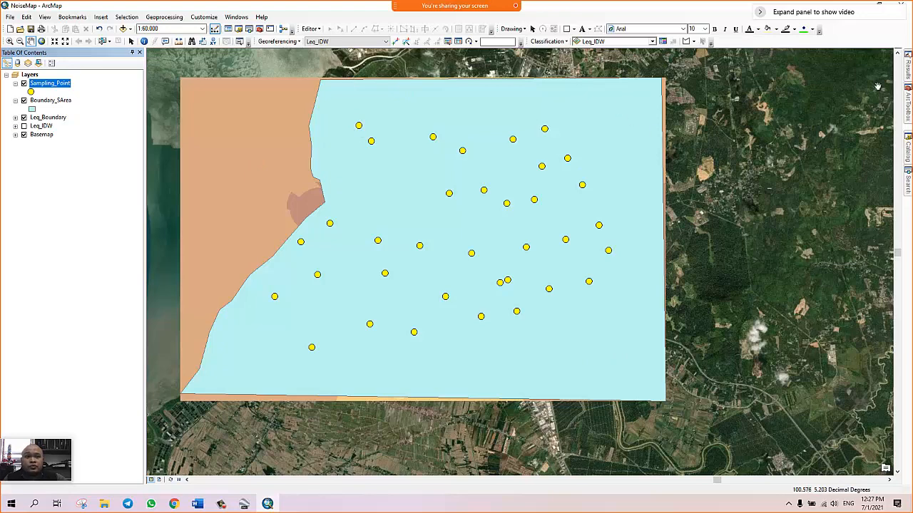
Open the Clip tool from the Extract toolset of Analysis Tools to examine its description, and close it
mouse_move(909, 104)
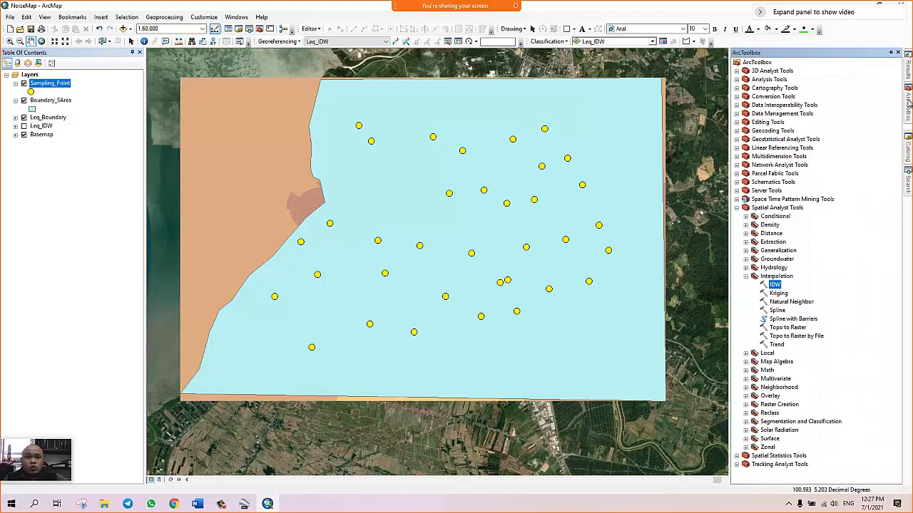
click(736, 207)
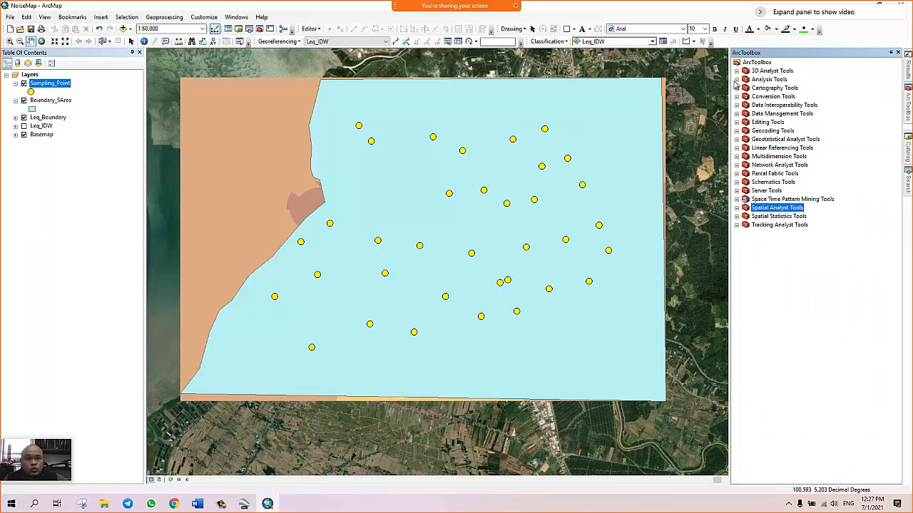
click(737, 79)
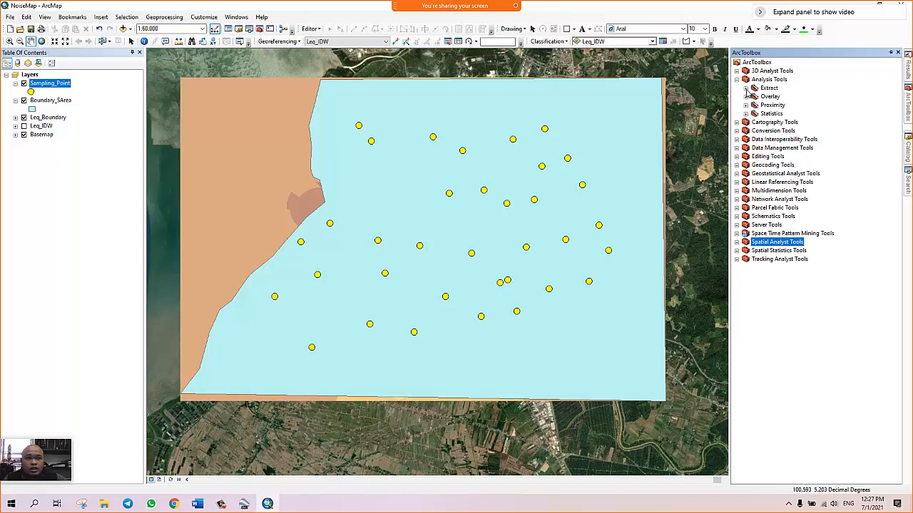
click(745, 88)
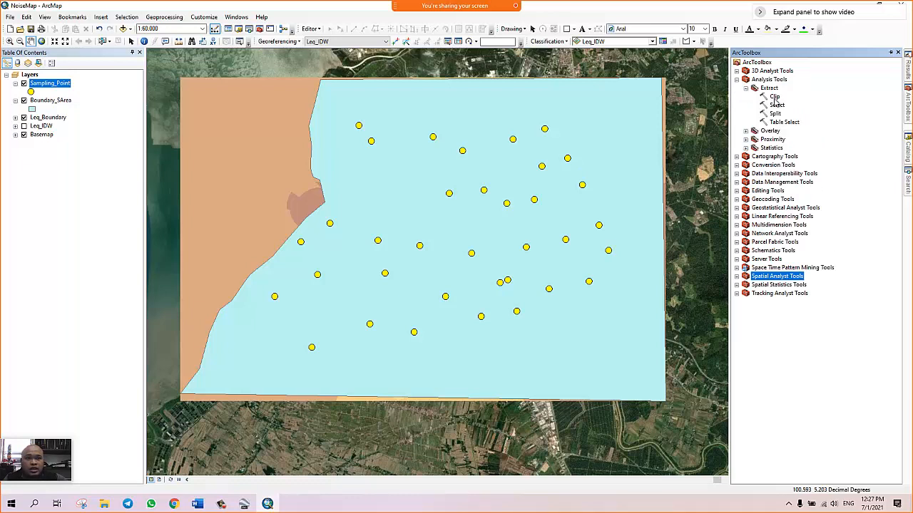
click(774, 97)
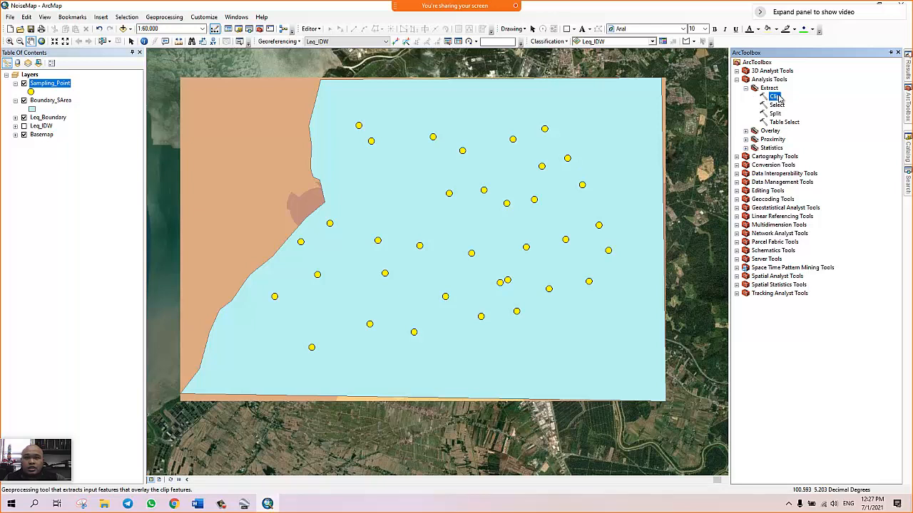
double_click(776, 97)
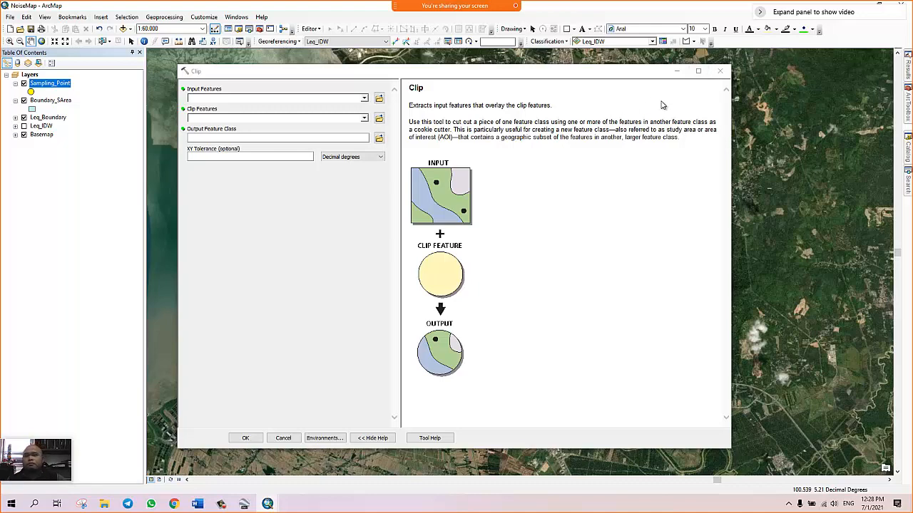
click(720, 71)
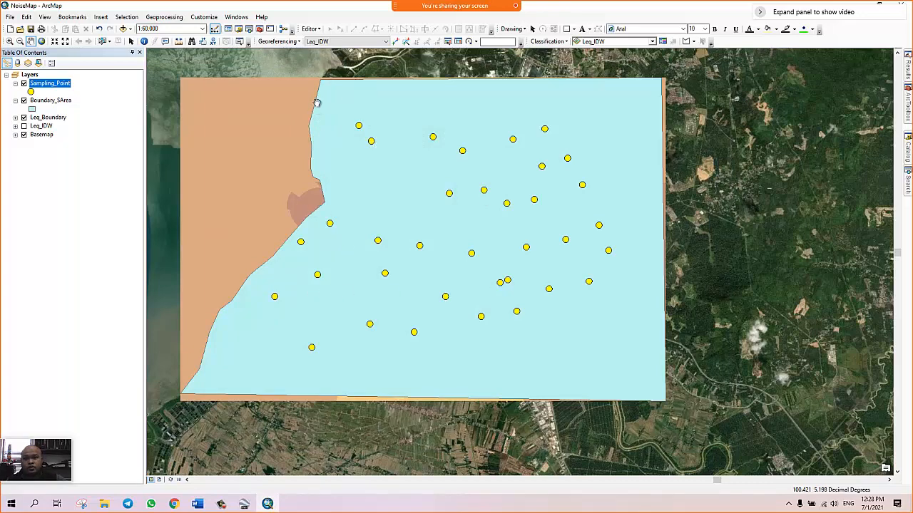
Hide the Basemap layer and inspect the western edge of Boundary_SArea against the Leq_Boundary raster up close
scroll(316, 103, up, 5)
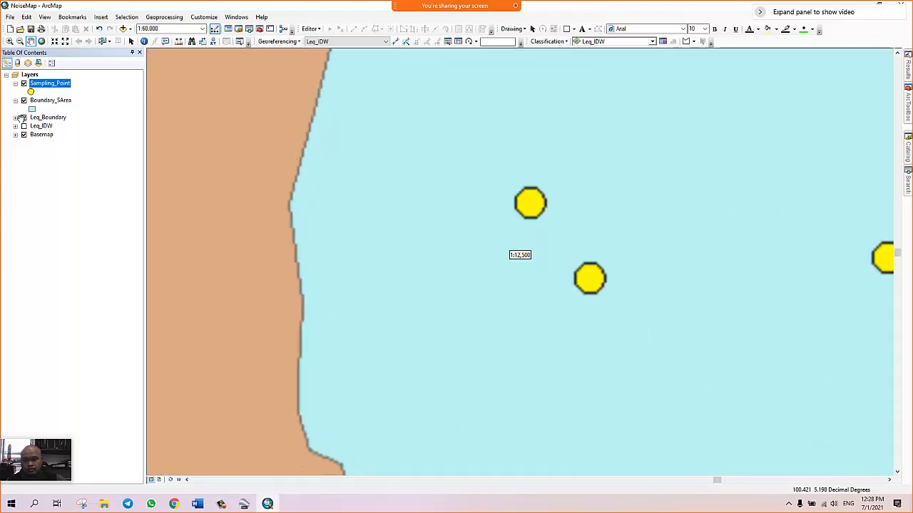
click(23, 134)
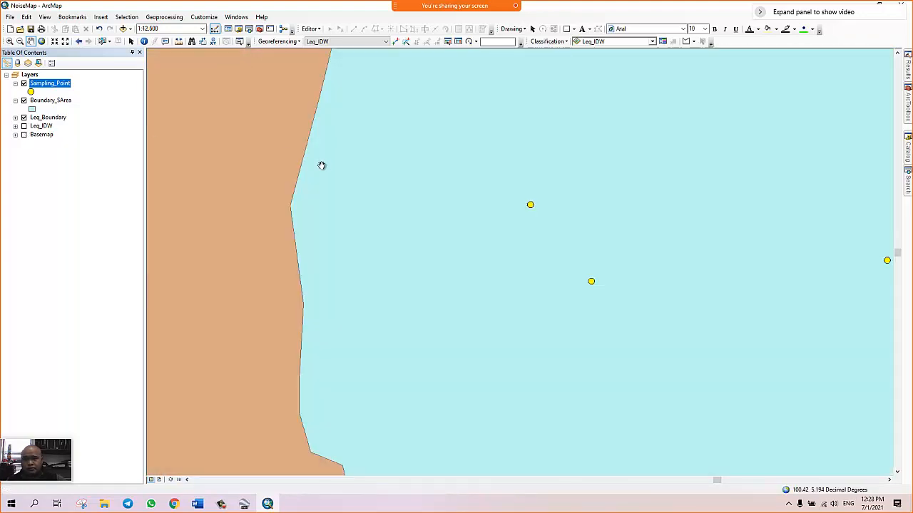
scroll(286, 192, up, 4)
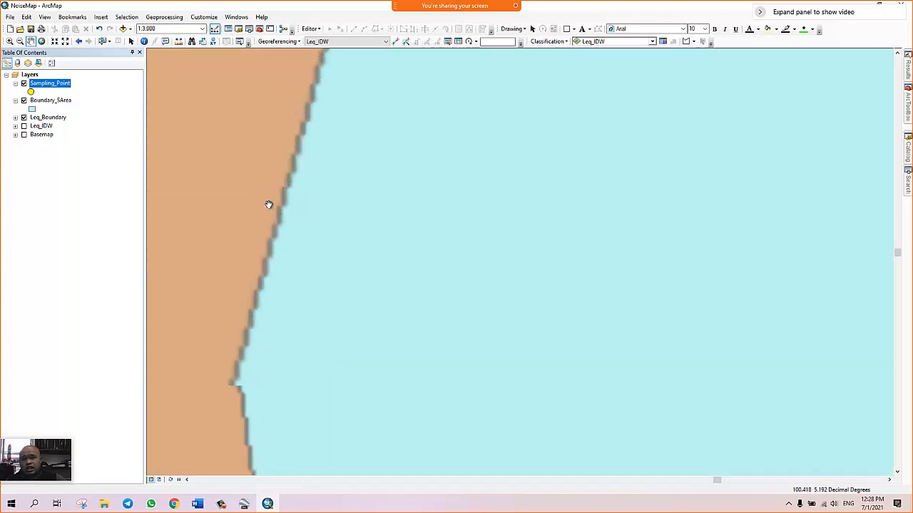
scroll(268, 204, up, 6)
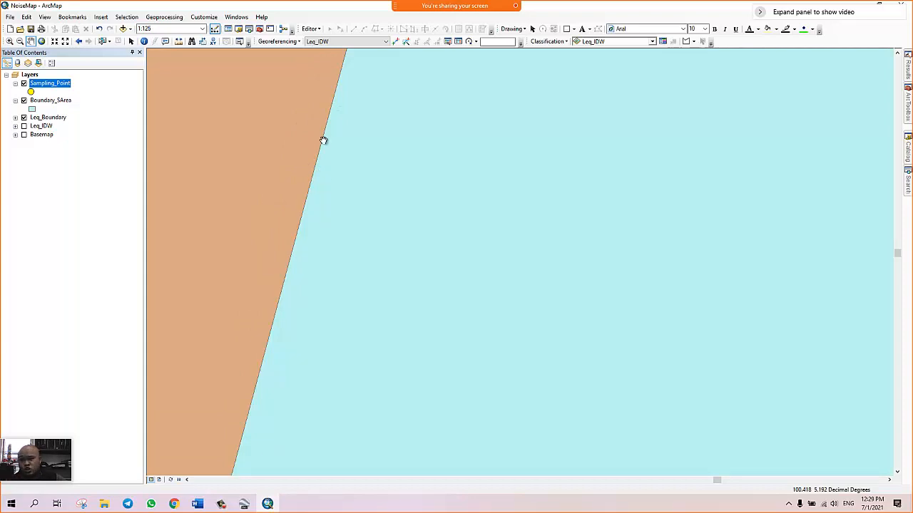
scroll(312, 175, down, 1)
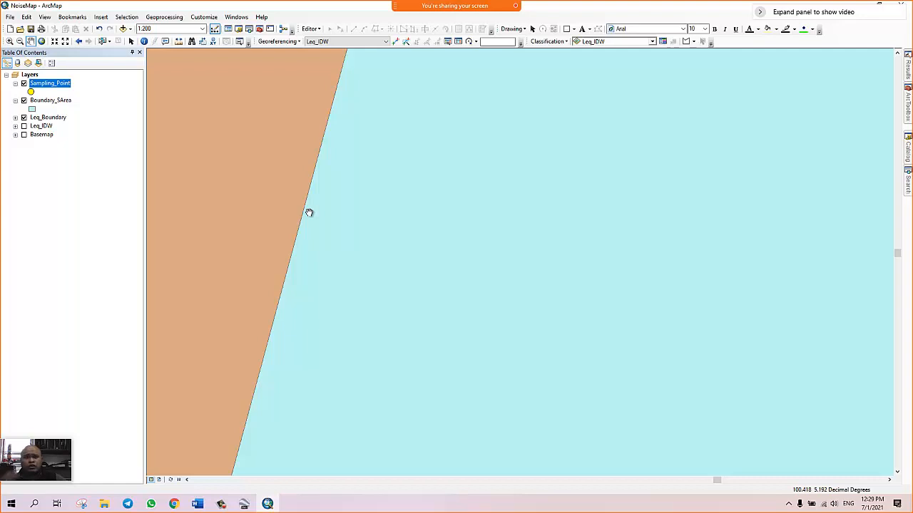
scroll(309, 212, down, 1)
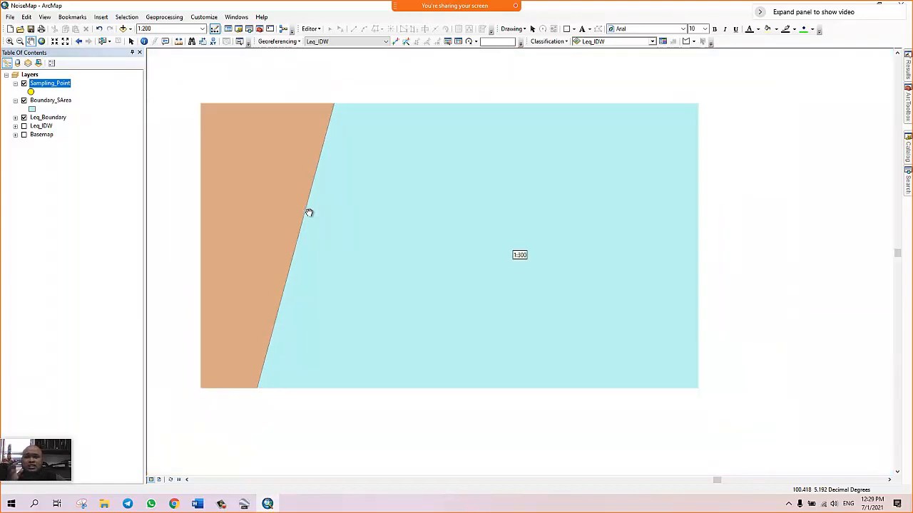
scroll(309, 212, down, 2)
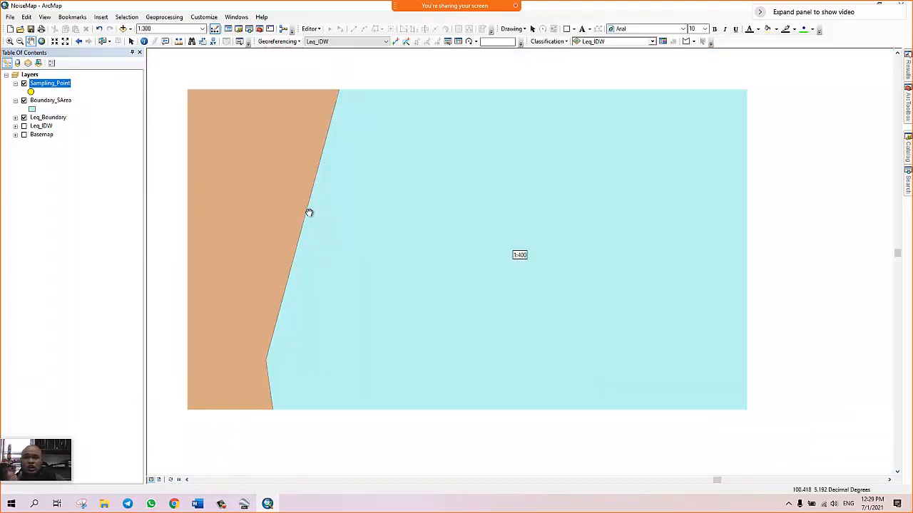
scroll(313, 209, down, 3)
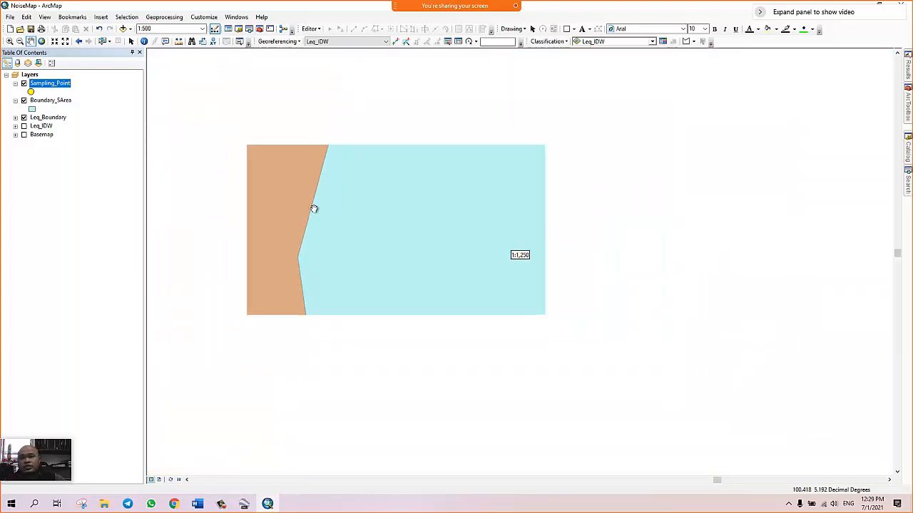
Hide the Boundary_SArea layer to uncover the Leq_Boundary raster beneath it
scroll(314, 201, down, 3)
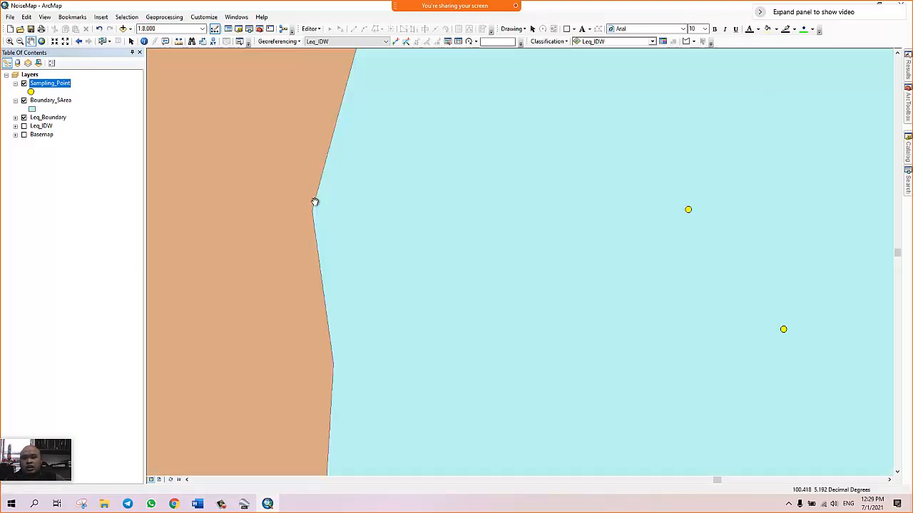
scroll(314, 202, down, 3)
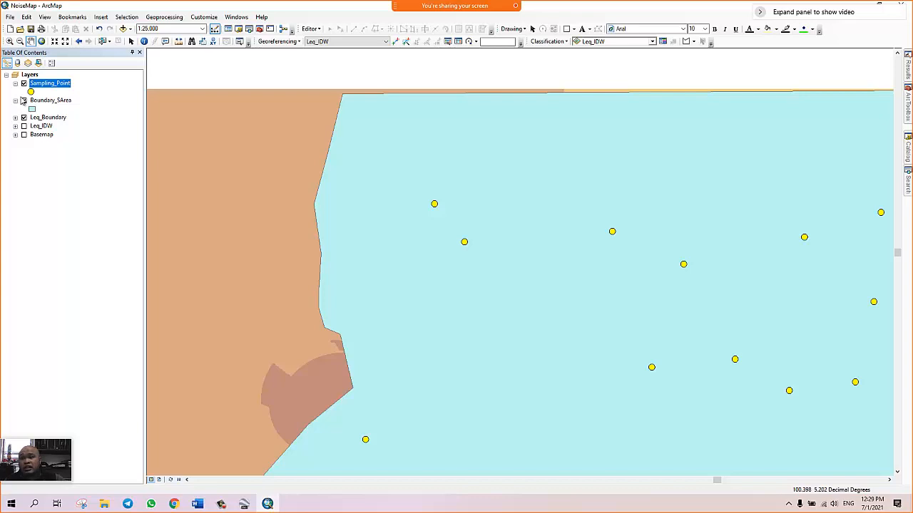
click(24, 100)
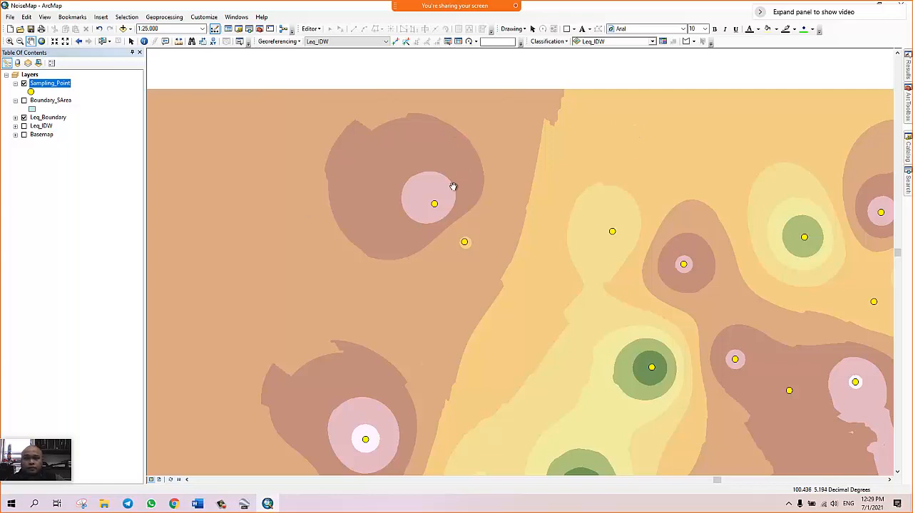
Examine the smoothness of the Leq_Boundary class edge around the northwestern sampling point at very large scales
scroll(446, 176, down, 1)
scroll(446, 176, down, 4)
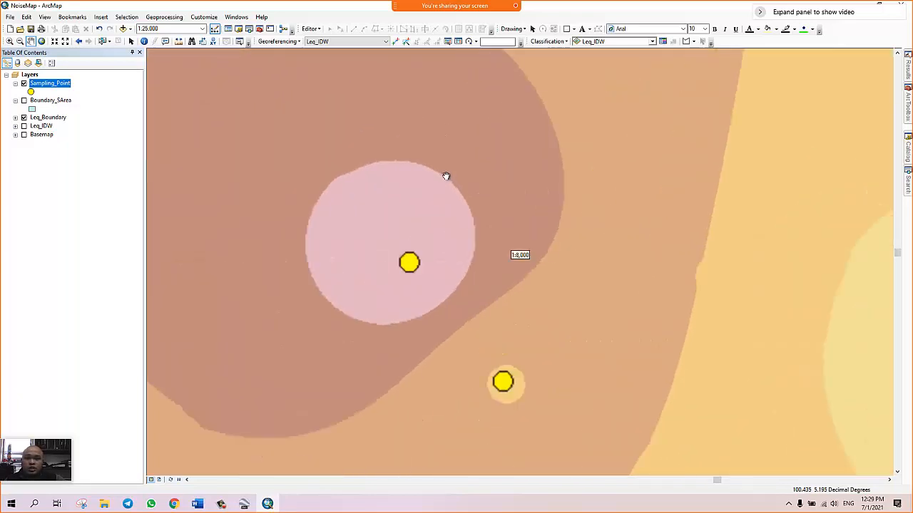
scroll(437, 181, down, 6)
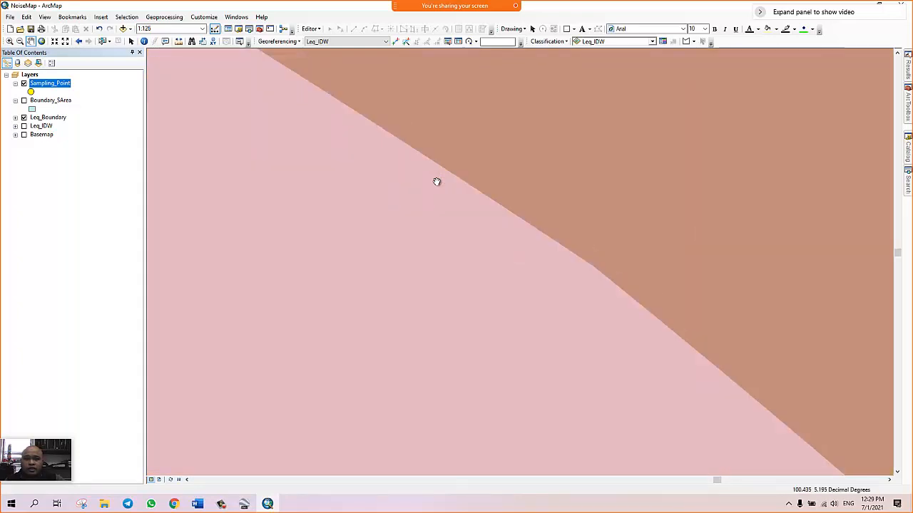
scroll(436, 178, down, 2)
scroll(449, 158, down, 3)
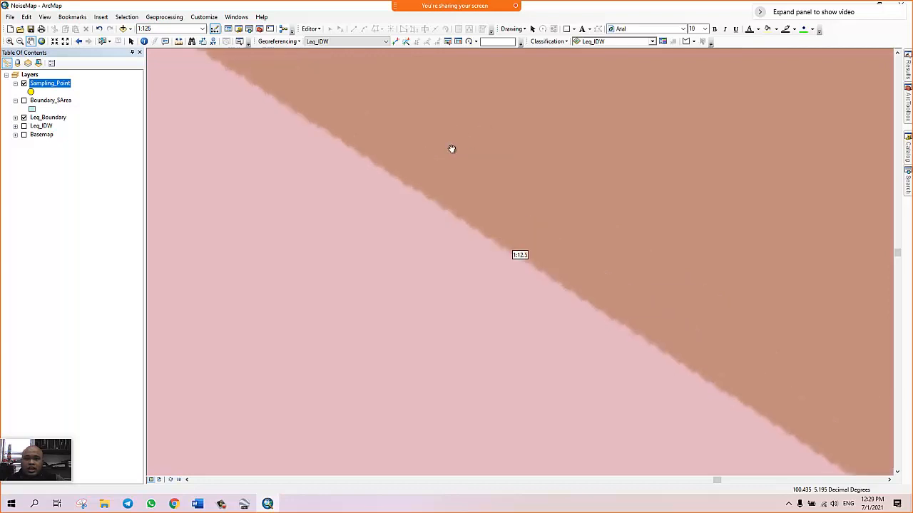
scroll(421, 202, down, 3)
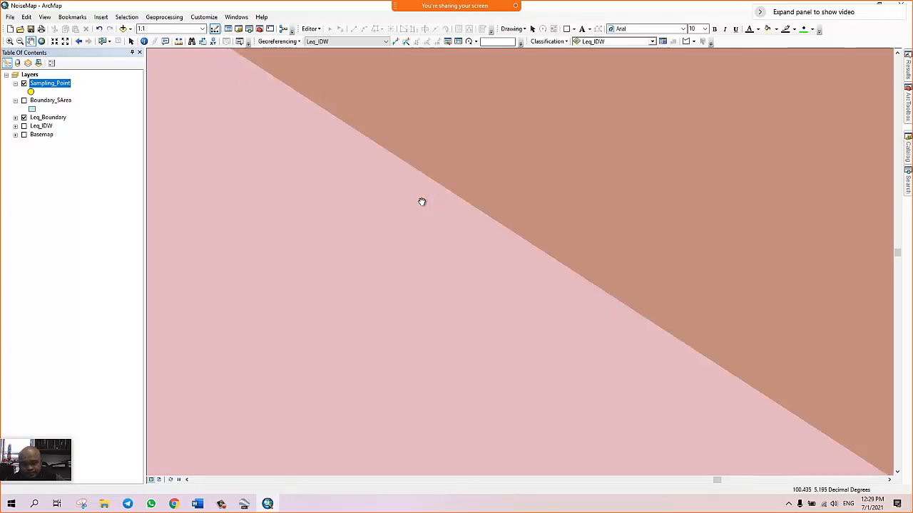
scroll(421, 202, up, 3)
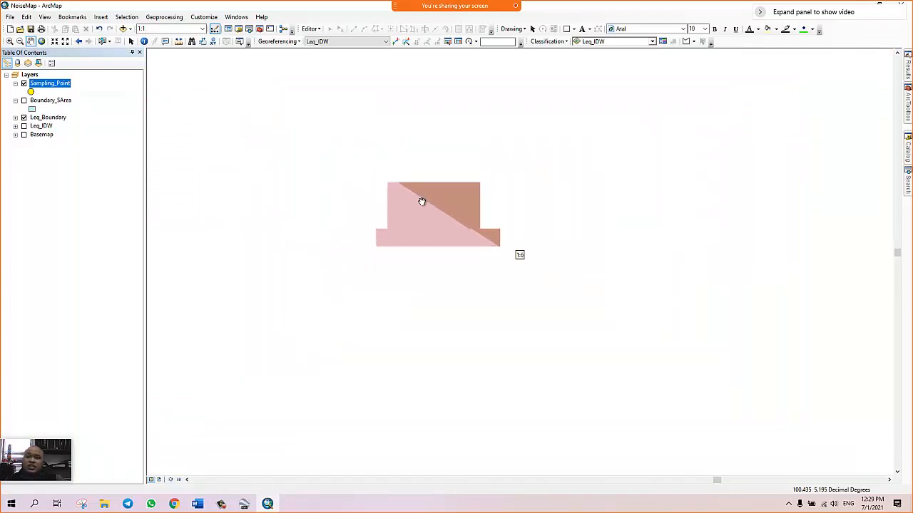
scroll(422, 201, up, 2)
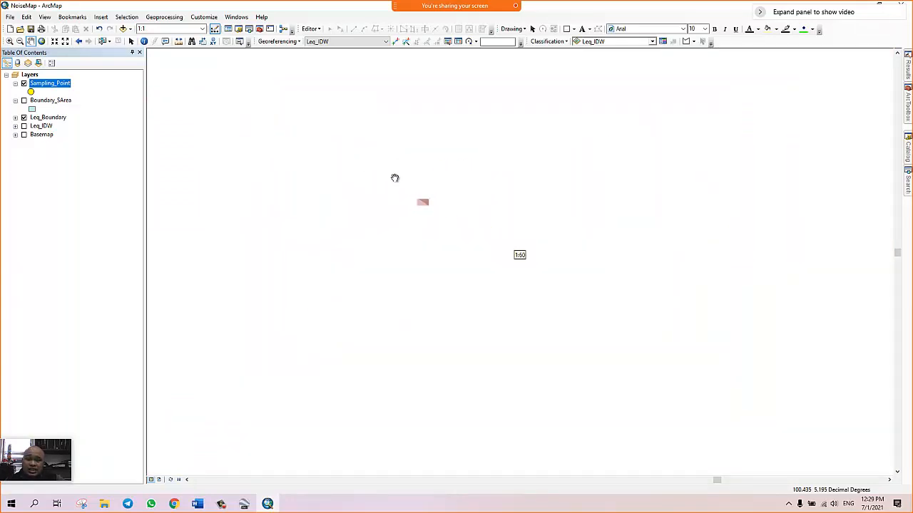
scroll(521, 235, up, 3)
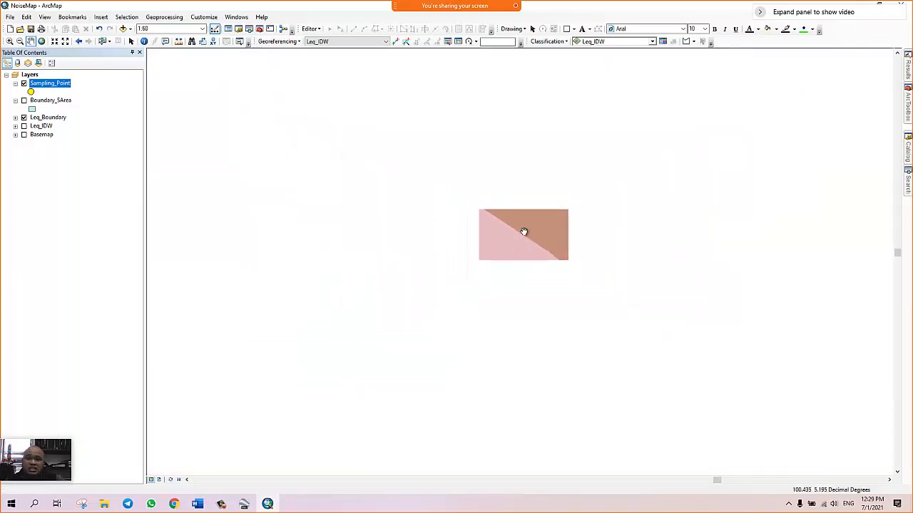
scroll(531, 230, up, 3)
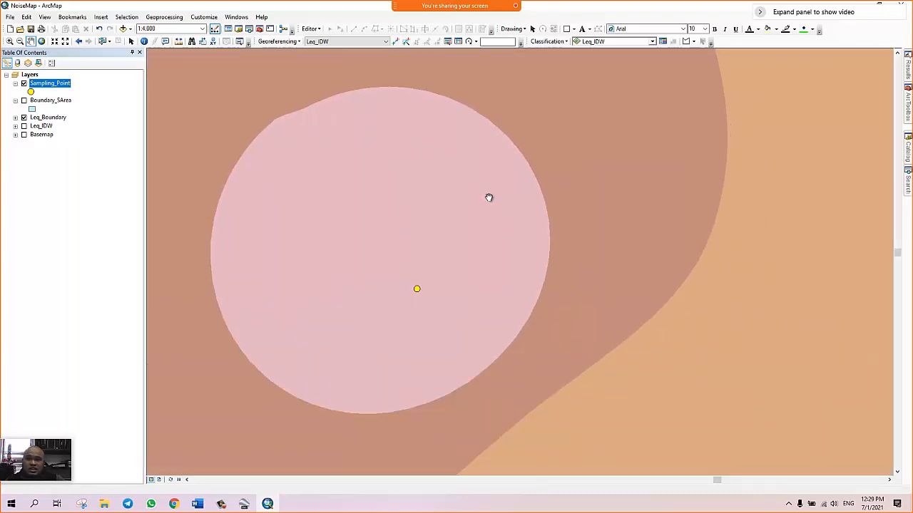
scroll(489, 198, up, 2)
scroll(489, 198, up, 1)
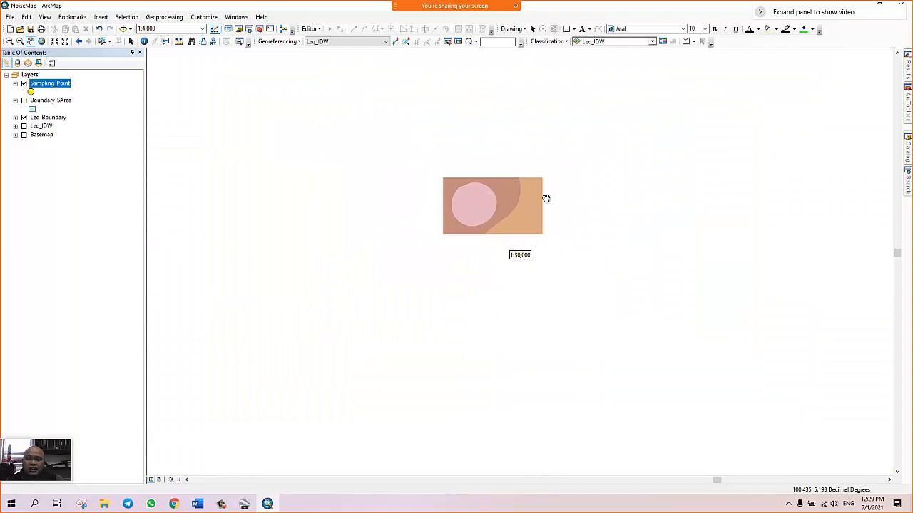
Inspect the jagged class edge at the northern border of Leq_Boundary, and bring the whole raster back into view
scroll(559, 209, down, 1)
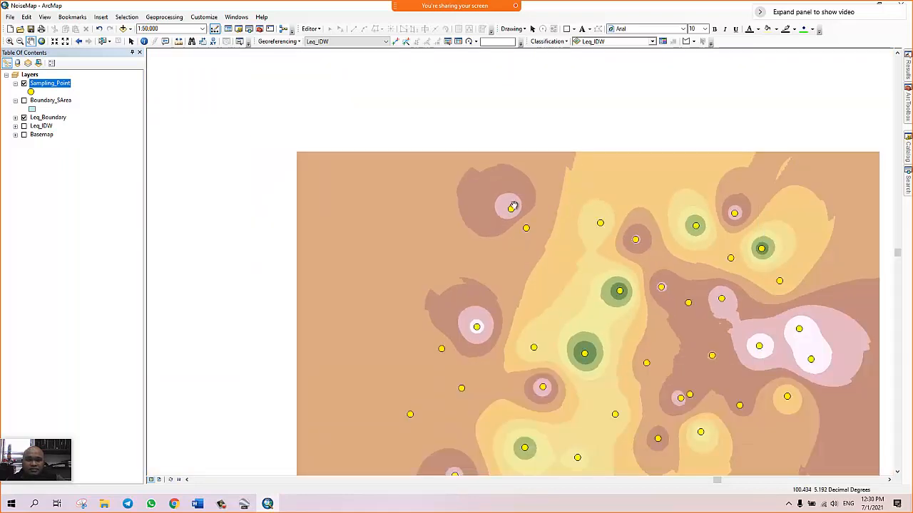
scroll(570, 157, down, 1)
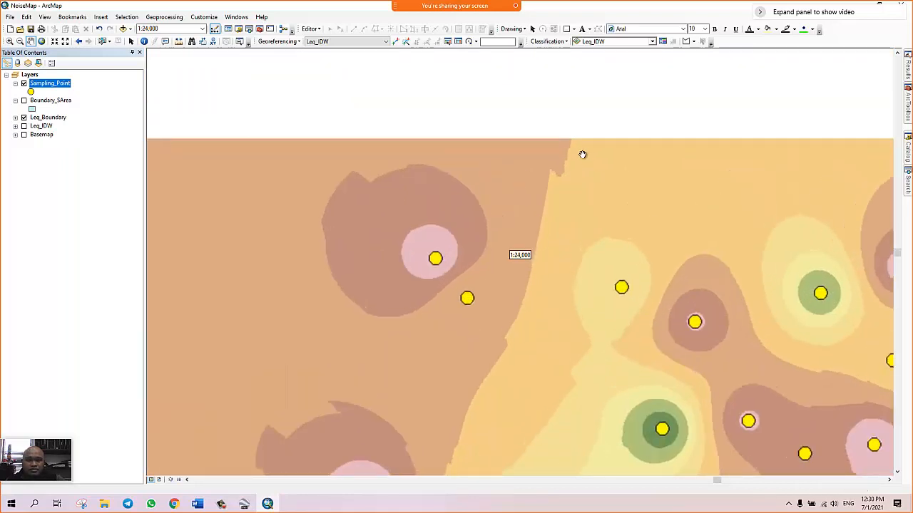
scroll(581, 155, down, 2)
scroll(581, 155, down, 1)
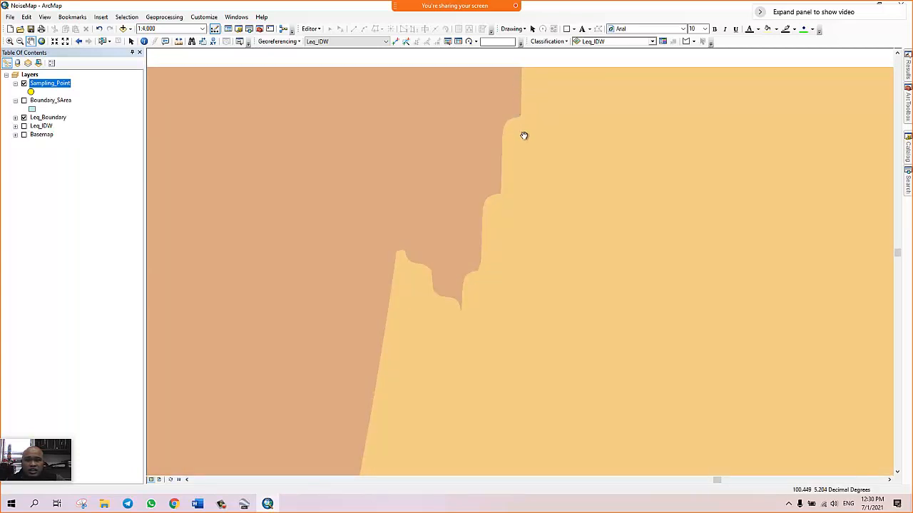
scroll(512, 152, up, 3)
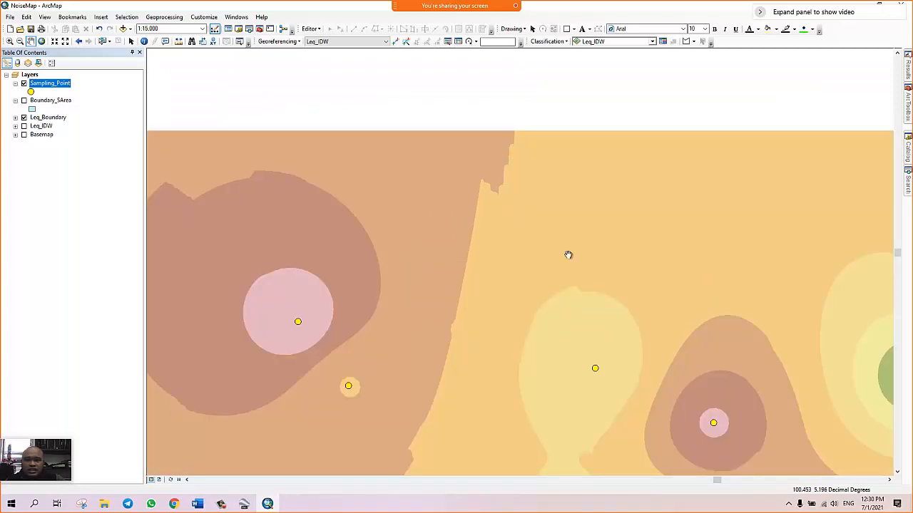
scroll(568, 254, up, 3)
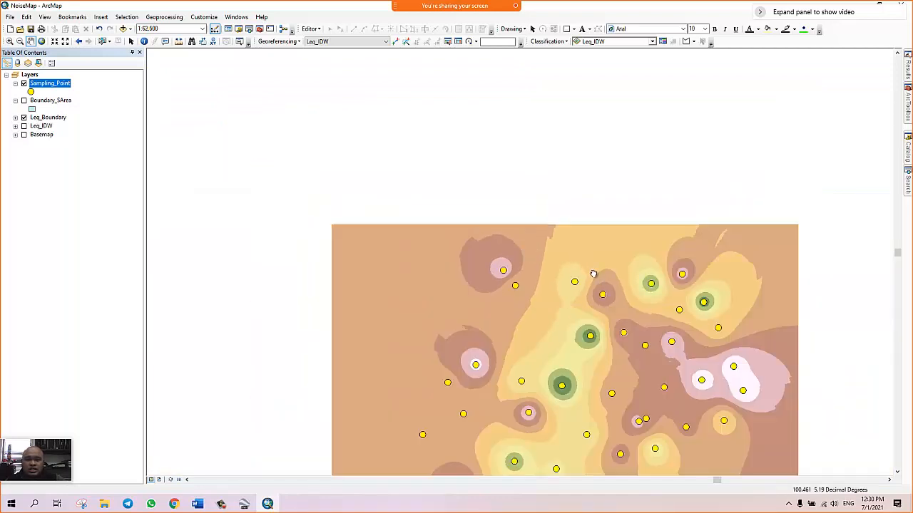
drag(507, 237, 432, 95)
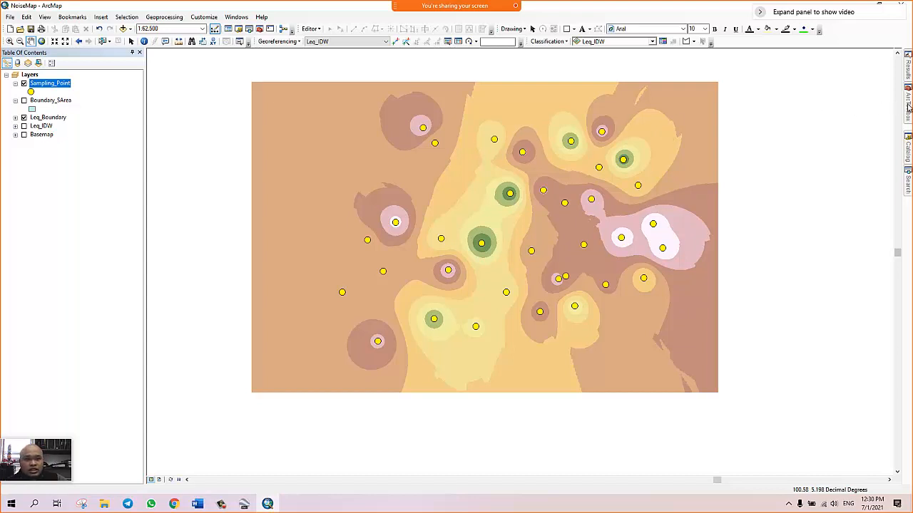
Locate the raster Clip tool in the Raster Processing toolset under Raster in Data Management Tools
mouse_move(908, 105)
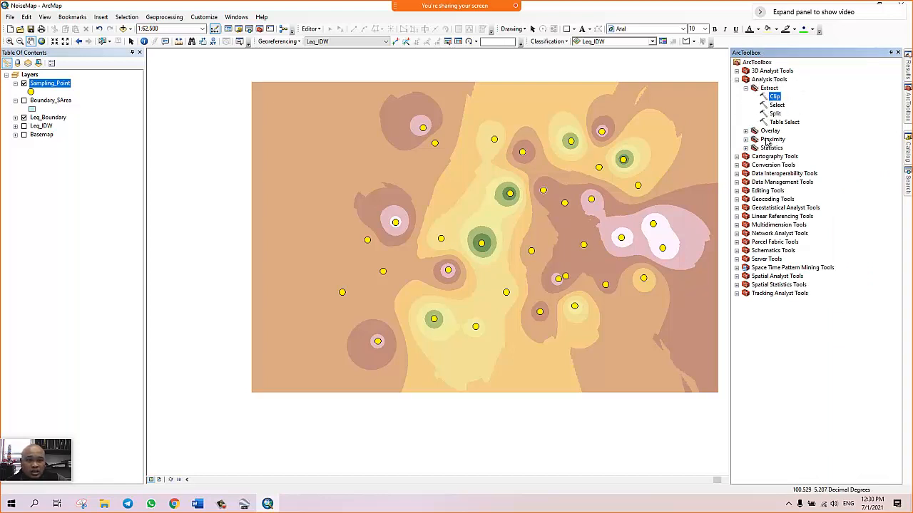
click(737, 183)
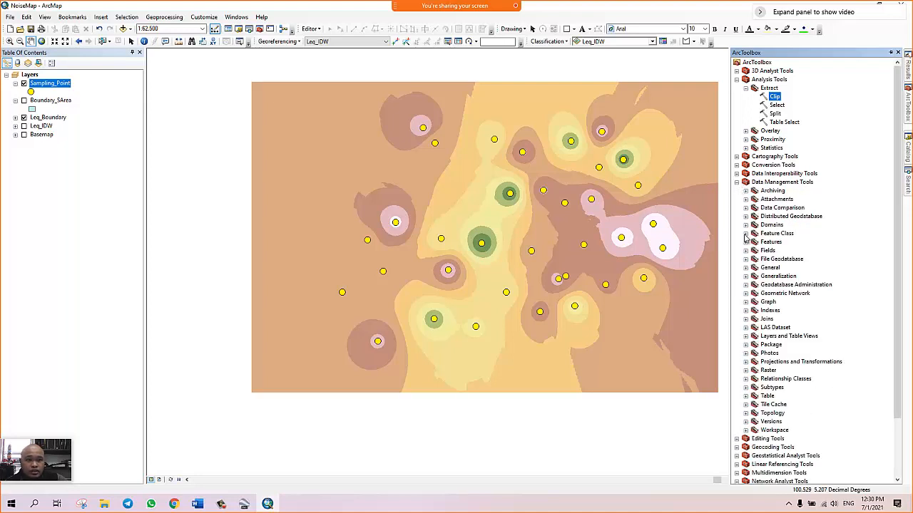
click(746, 371)
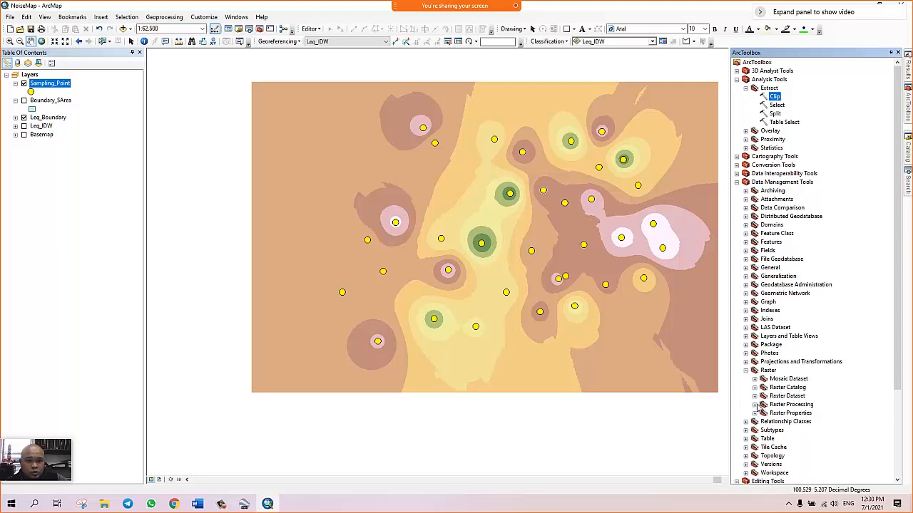
click(754, 405)
click(780, 405)
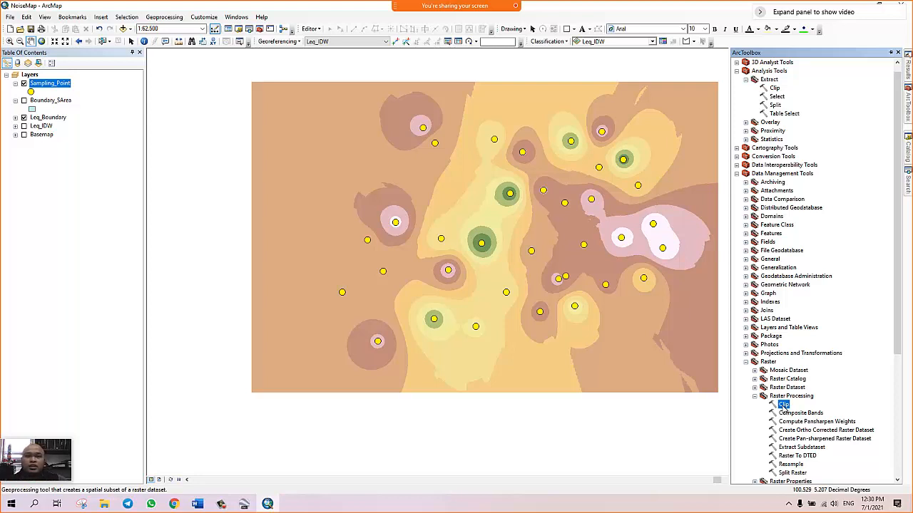
Search the local tools for "clip" to review the available Clip tools
click(202, 17)
mouse_move(236, 20)
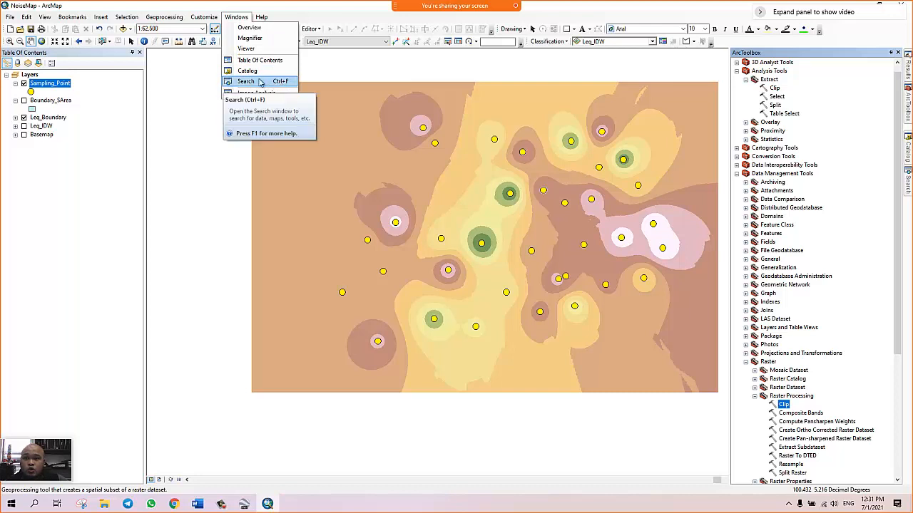
click(641, 15)
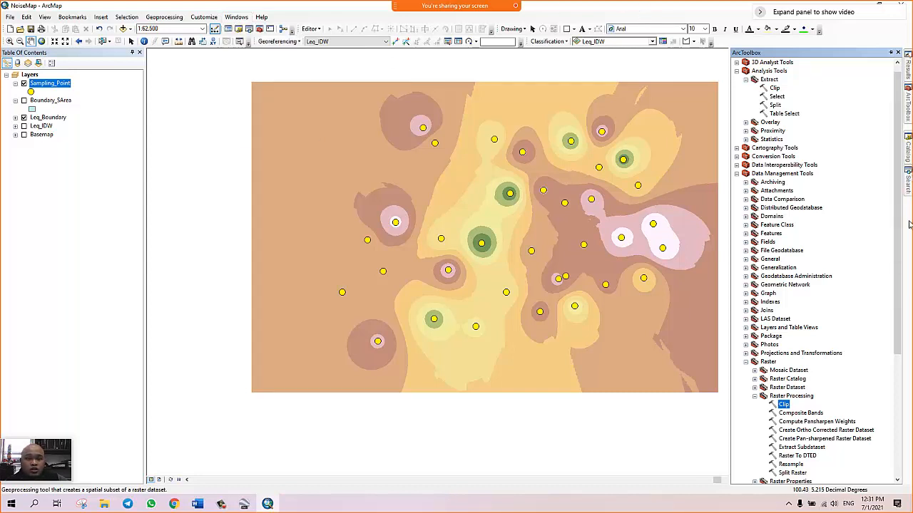
click(908, 180)
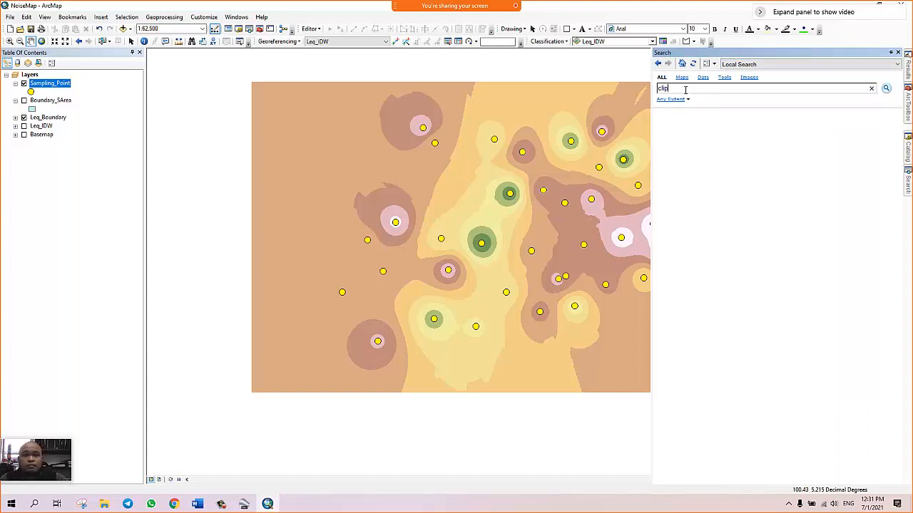
click(884, 89)
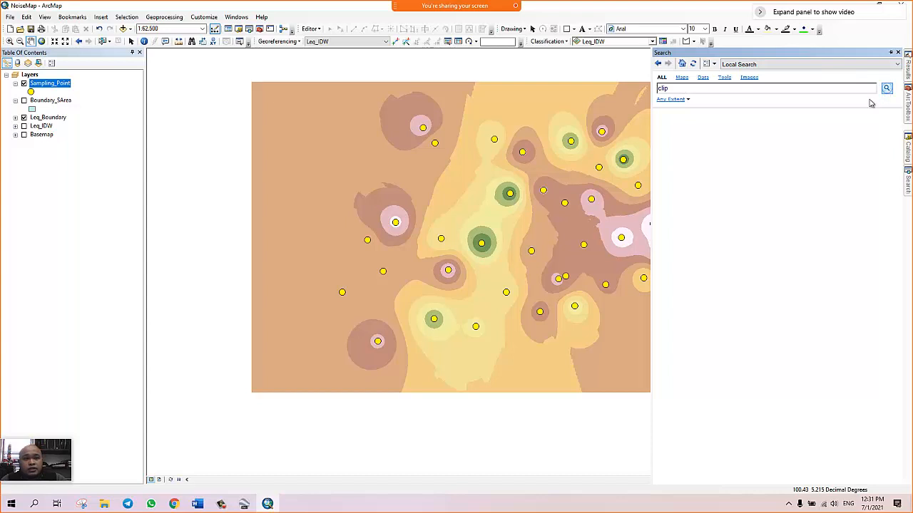
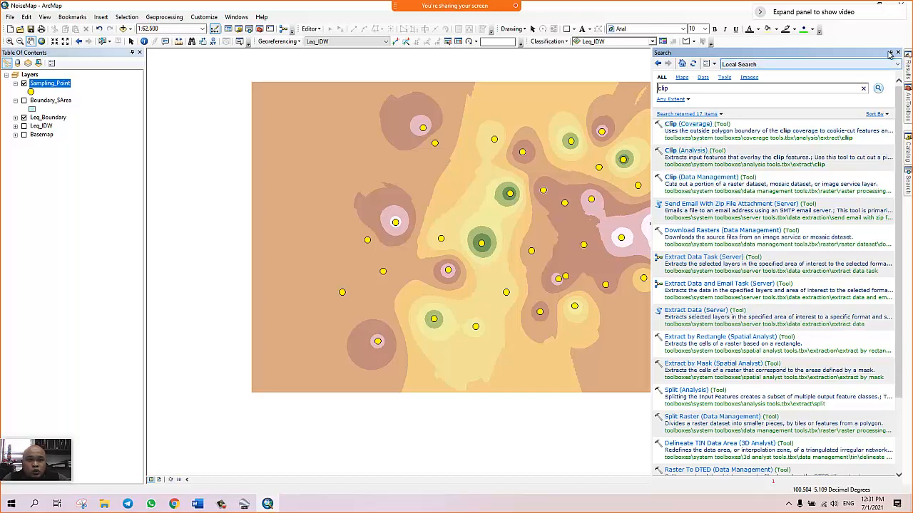
Open the Clip tool from Raster Processing and set Leq_Boundary as its input raster
mouse_move(908, 100)
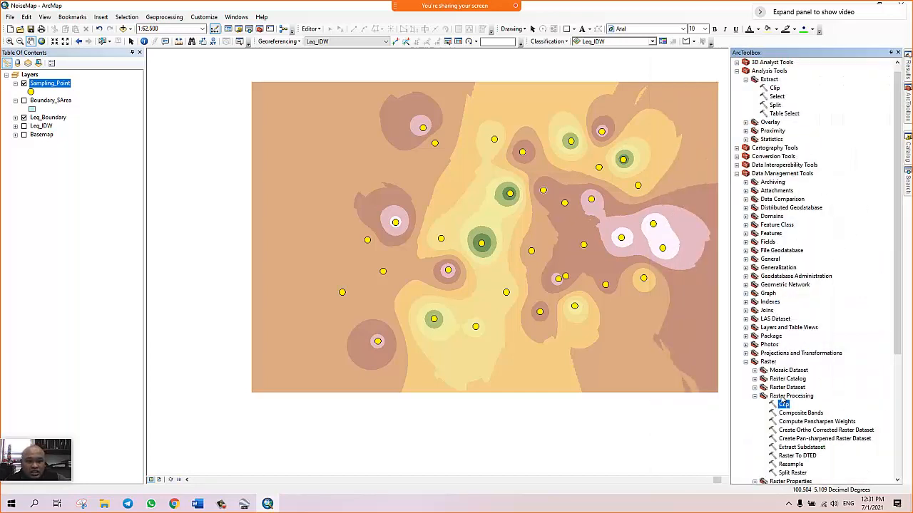
double_click(784, 405)
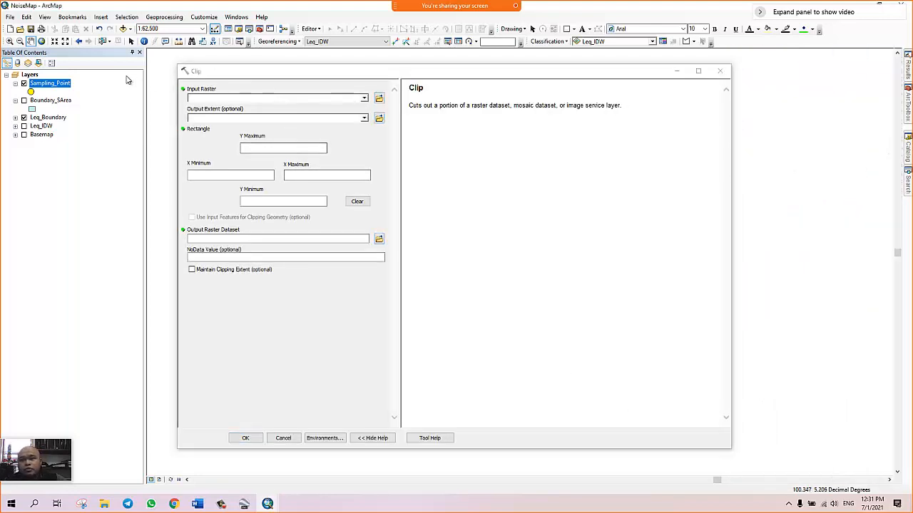
click(62, 87)
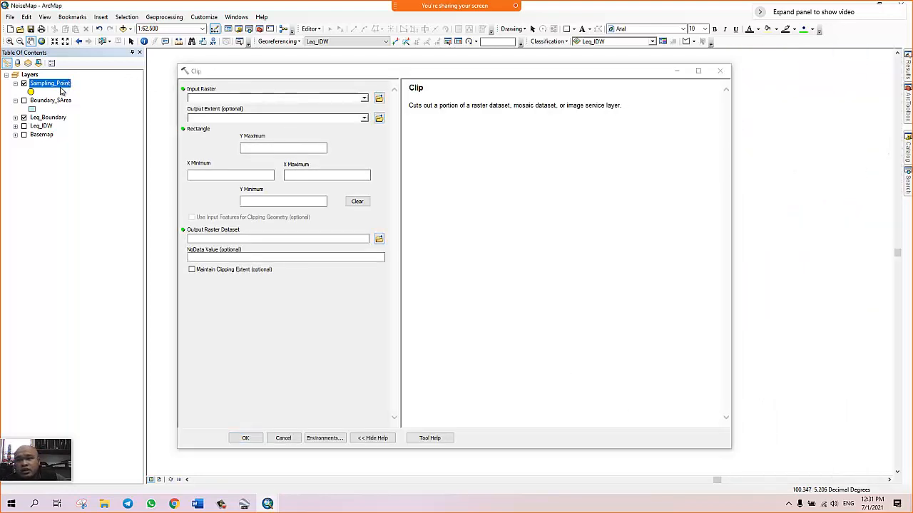
click(24, 118)
mouse_move(229, 79)
mouse_down()
mouse_move(384, 100)
mouse_move(353, 97)
mouse_move(391, 153)
mouse_up()
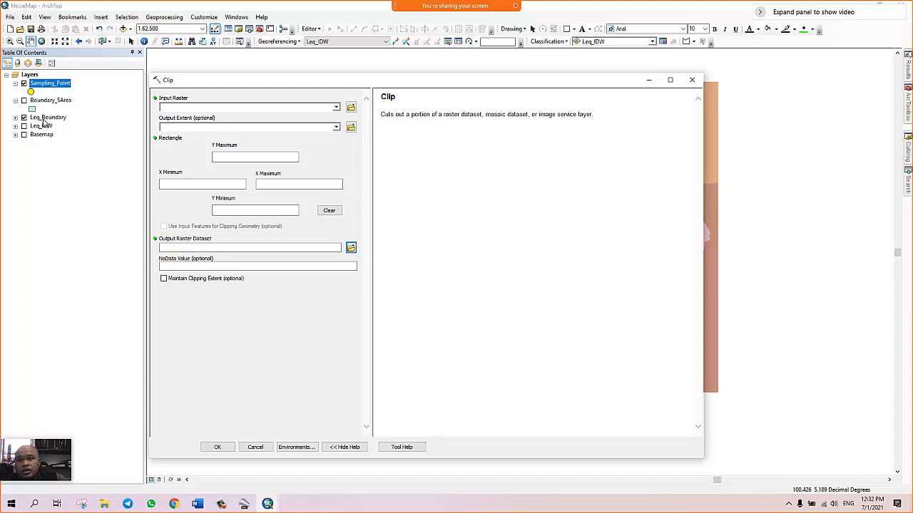
click(48, 118)
drag(178, 108, 191, 106)
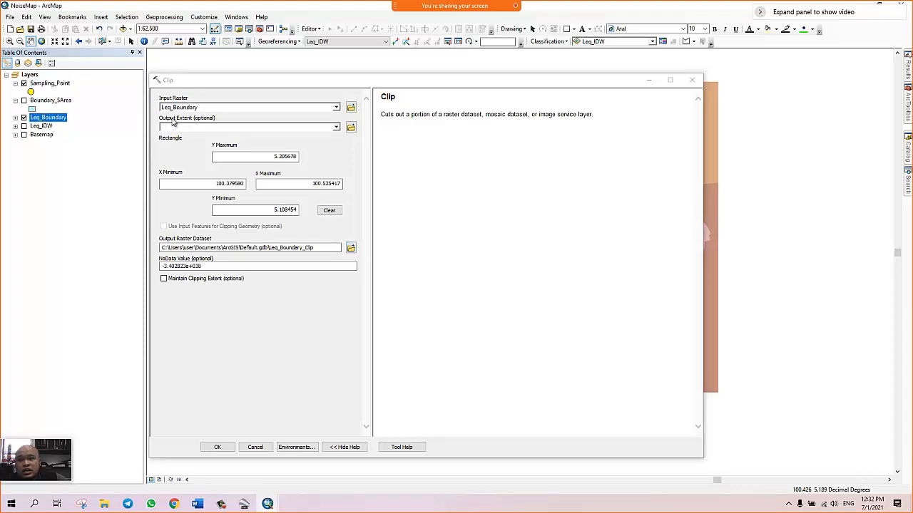
Set the clip's output extent to Boundary_SArea and enable Use Input Features for Clipping Geometry
click(336, 128)
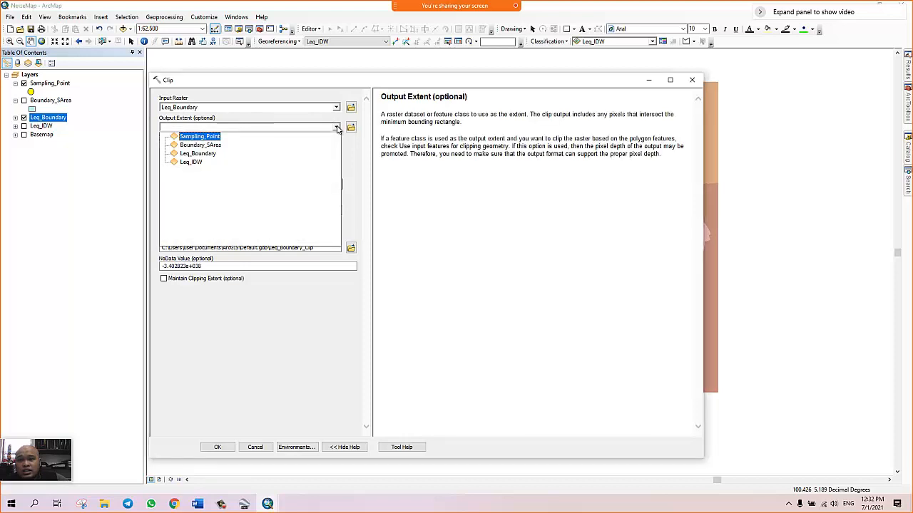
click(200, 145)
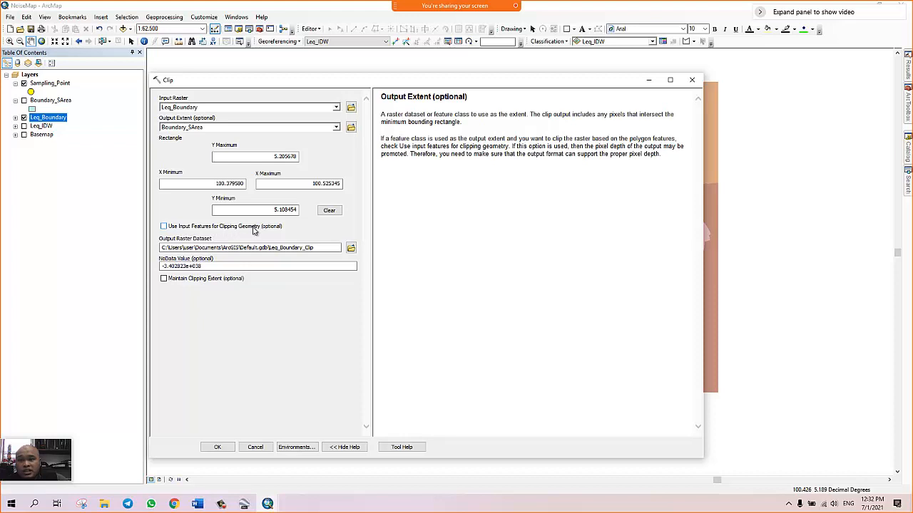
click(164, 227)
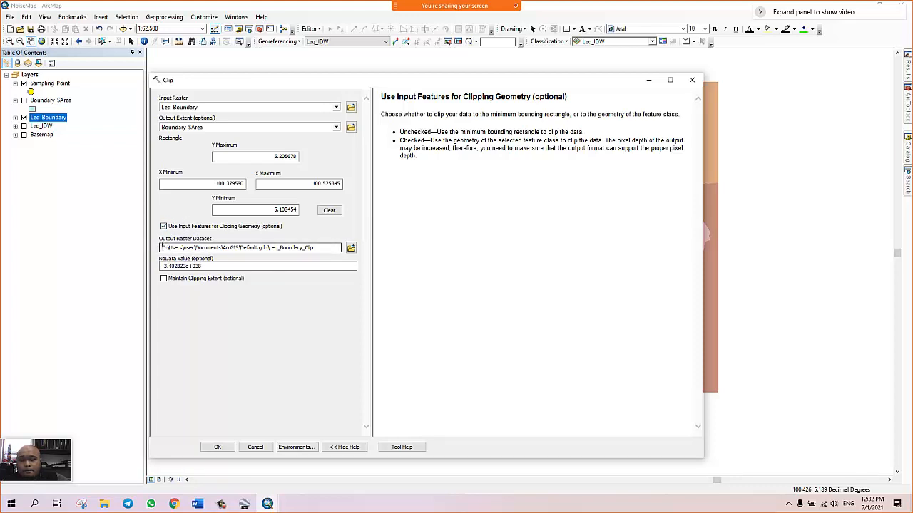
Set the clip's output raster dataset to Leq_BoundaryClip in the Results.mdb geodatabase
click(350, 248)
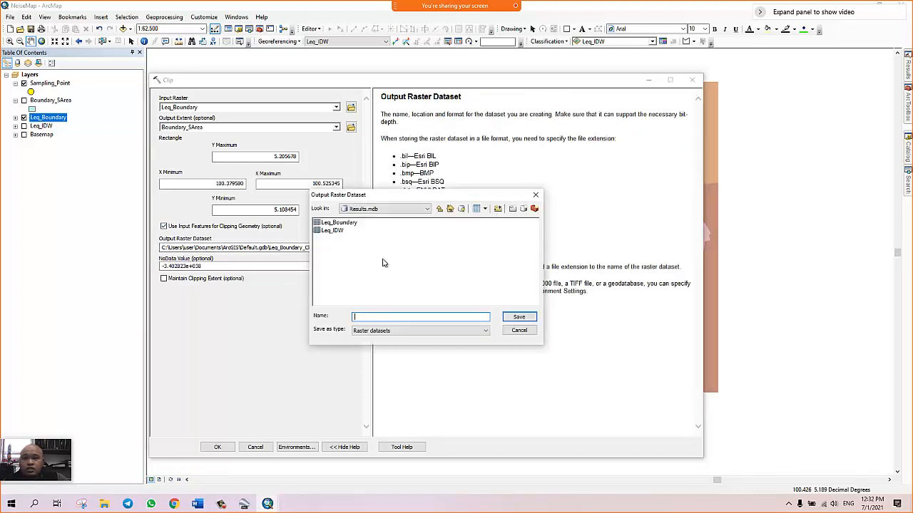
click(356, 225)
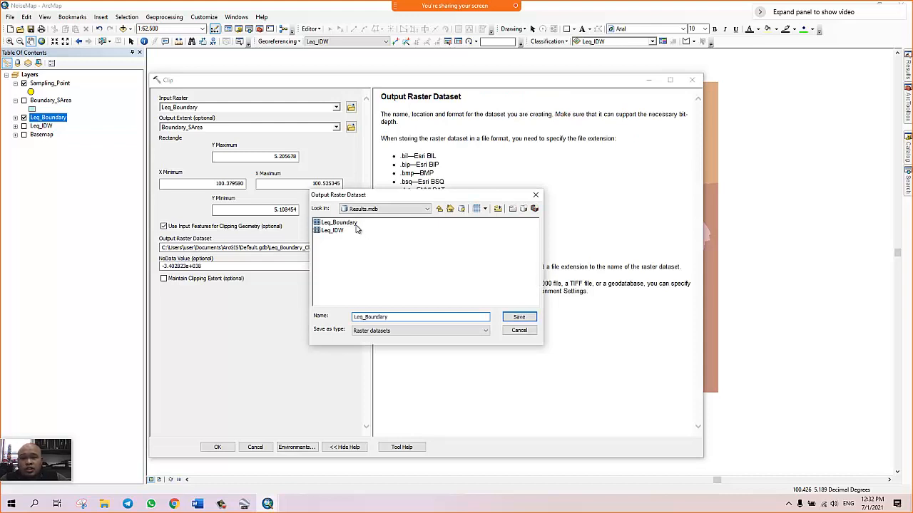
click(390, 317)
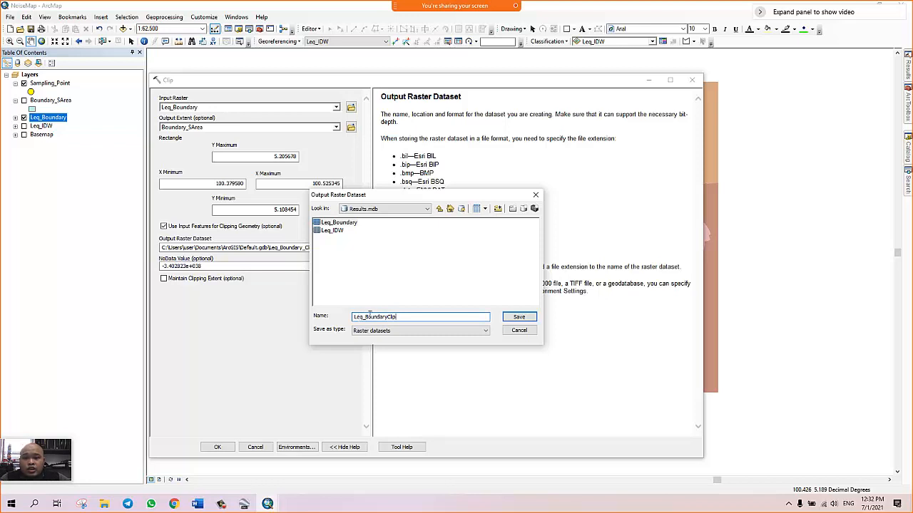
click(519, 317)
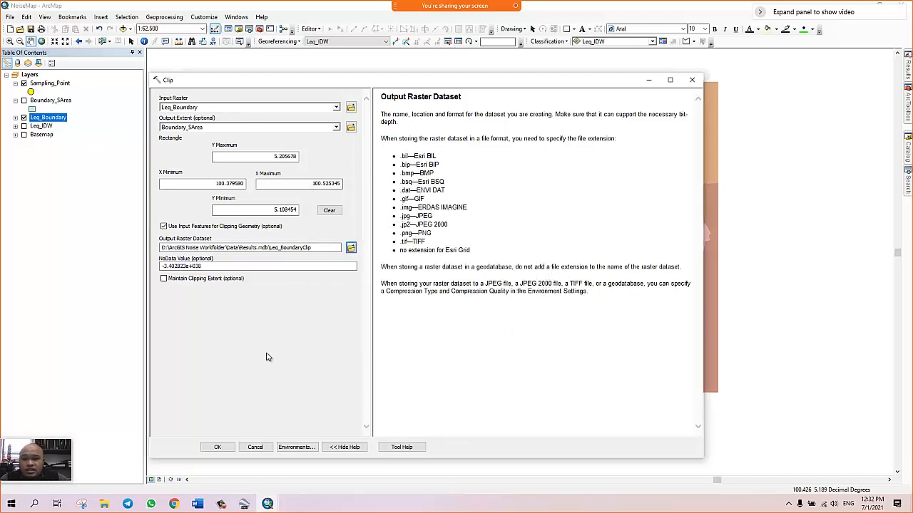
click(298, 448)
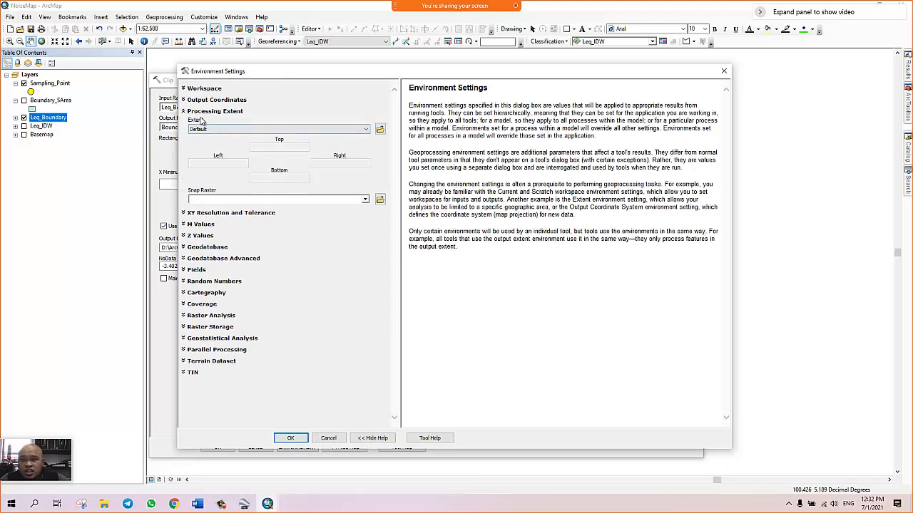
click(205, 113)
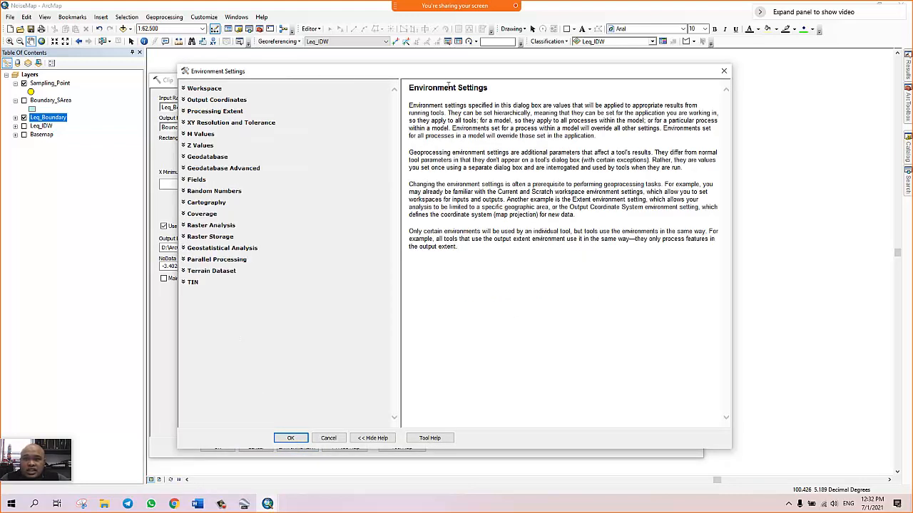
click(723, 72)
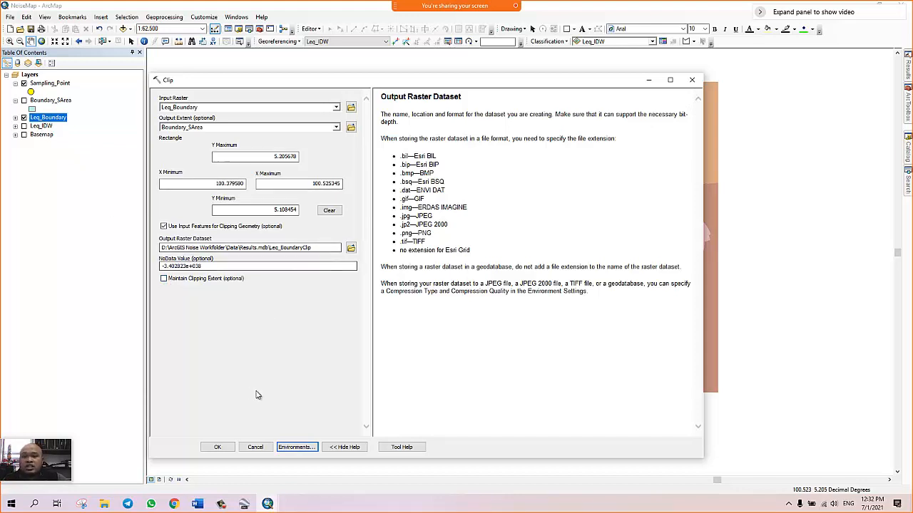
Run the clip and hide the unclipped Leq_Boundary layer
click(218, 447)
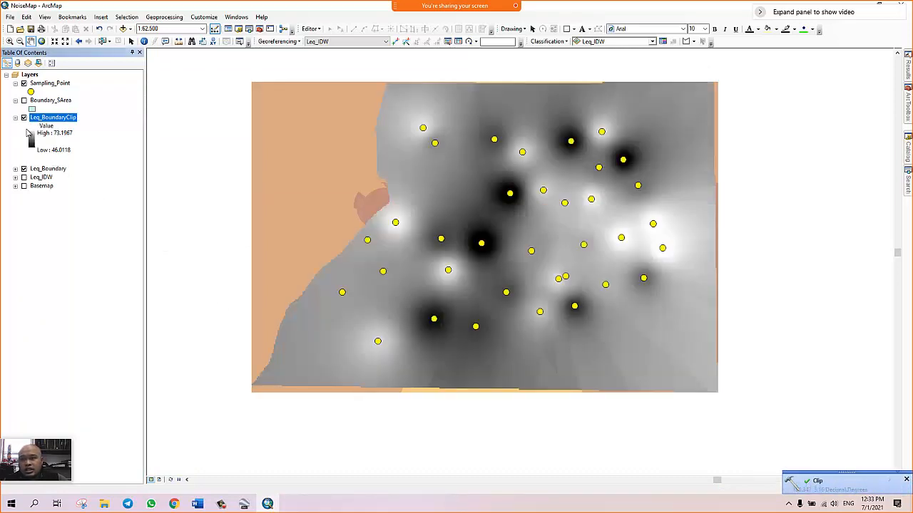
click(23, 169)
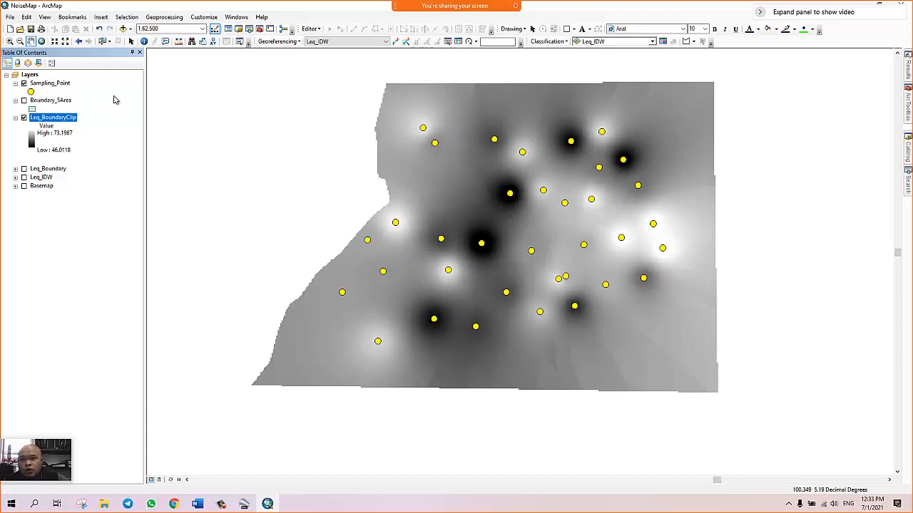
Place the Boundary_SArea layer directly beneath Leq_BoundaryClip in the layer order and collapse its legend
mouse_move(39, 102)
mouse_down()
mouse_move(42, 159)
mouse_move(51, 134)
mouse_move(48, 91)
mouse_move(22, 102)
mouse_up()
click(24, 101)
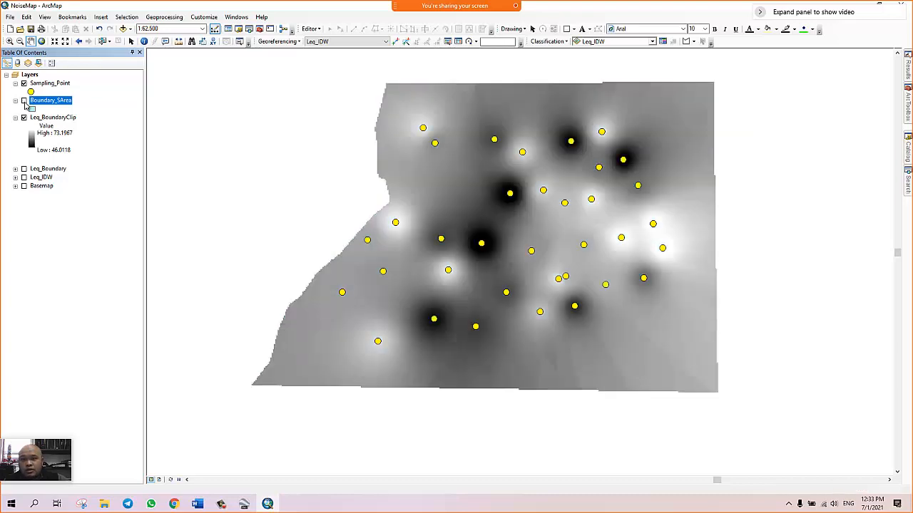
click(24, 101)
click(24, 101)
drag(47, 103, 48, 151)
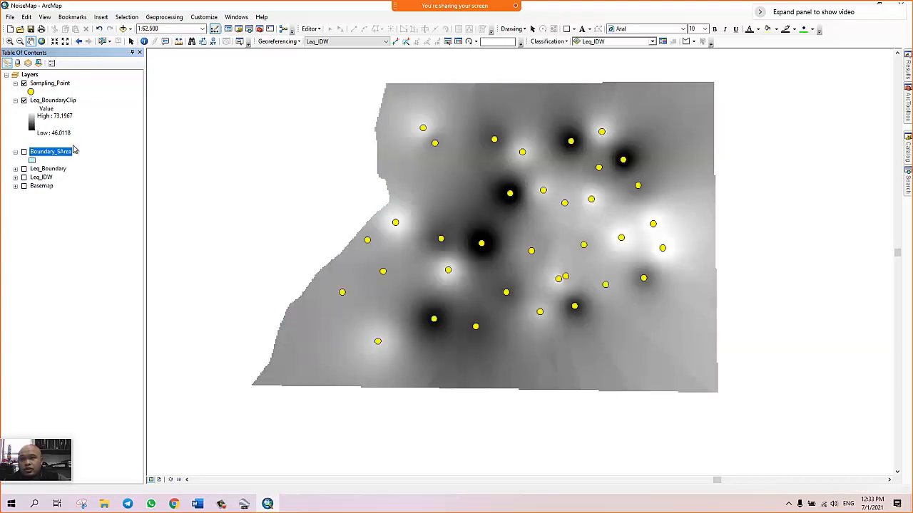
click(15, 152)
Measure the width of a single raster cell in Leq_BoundaryClip near the northwest edge of the study area
scroll(385, 100, down, 2)
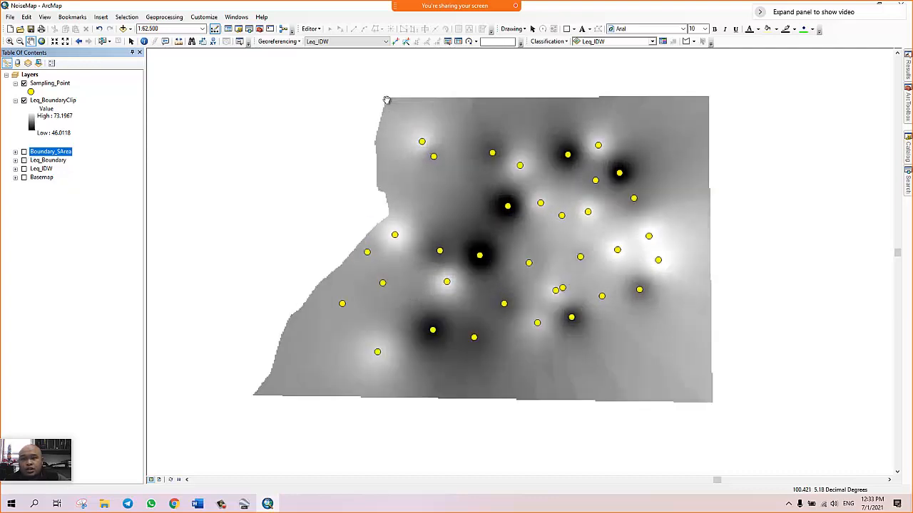
scroll(385, 99, down, 4)
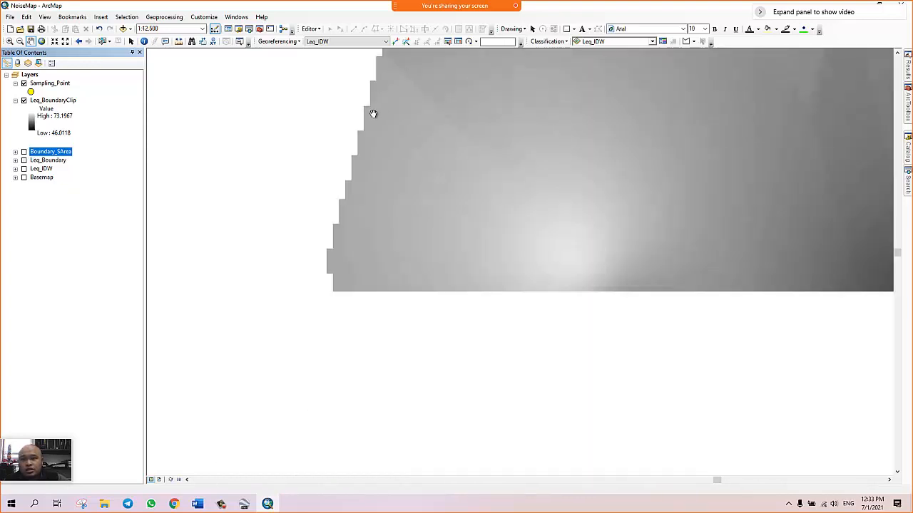
scroll(430, 83, down, 4)
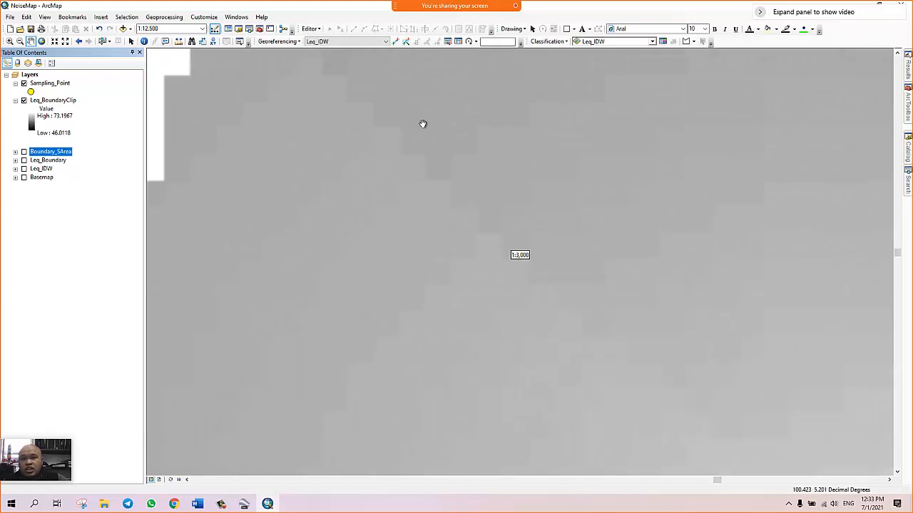
scroll(379, 126, down, 3)
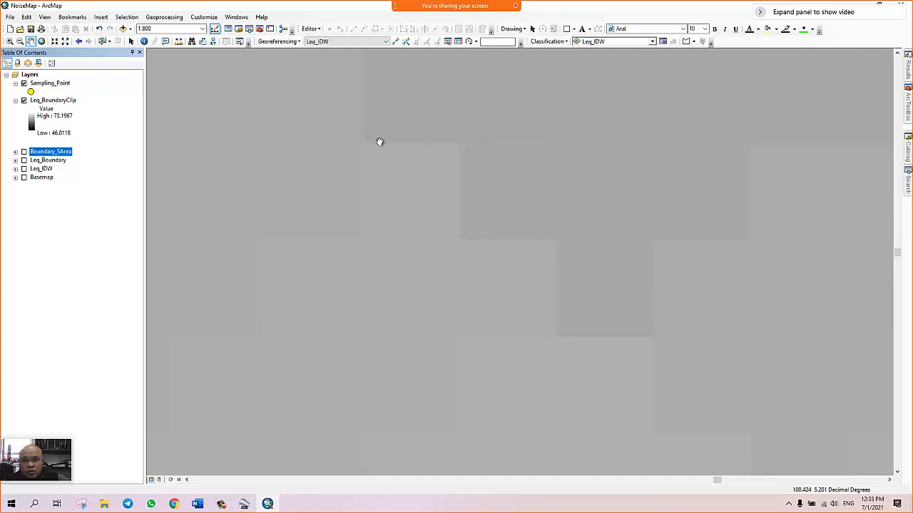
click(179, 40)
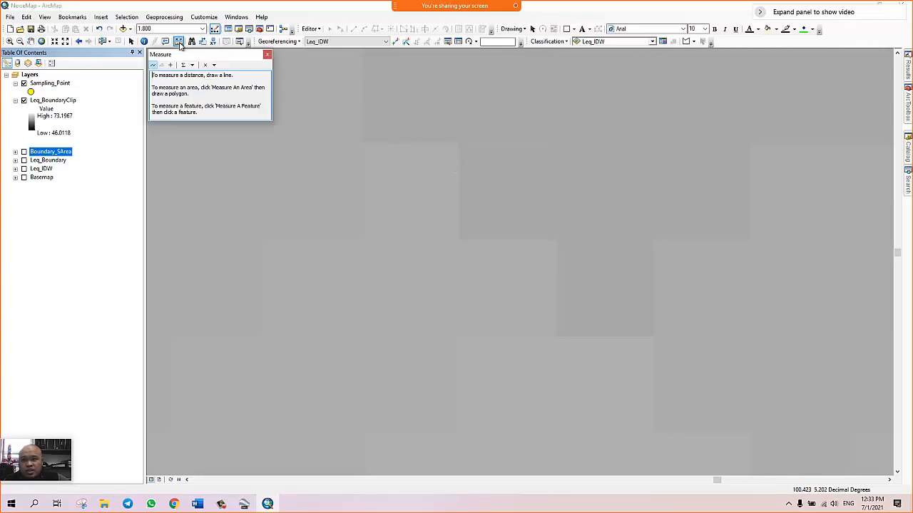
click(460, 143)
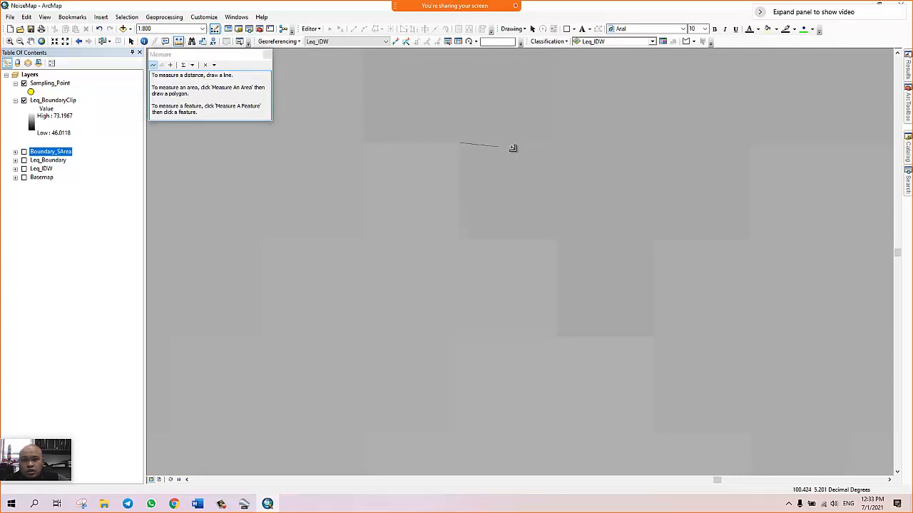
click(556, 144)
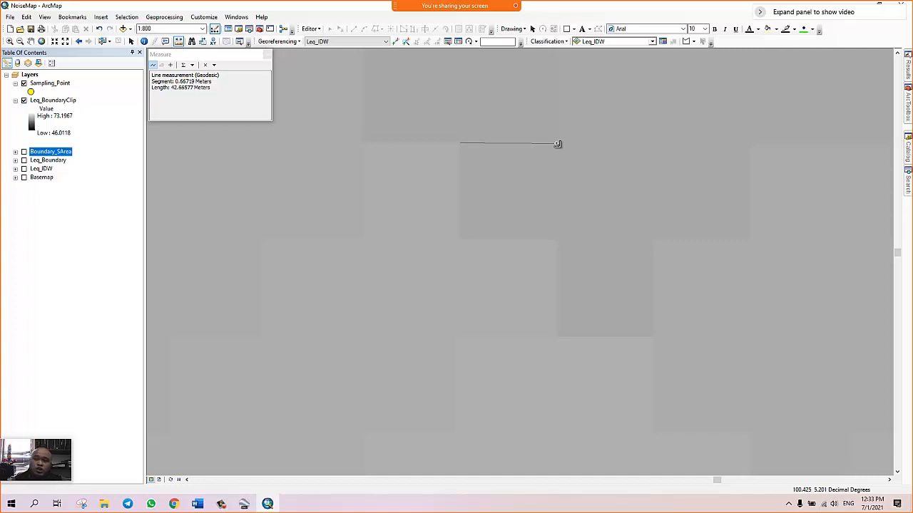
click(267, 54)
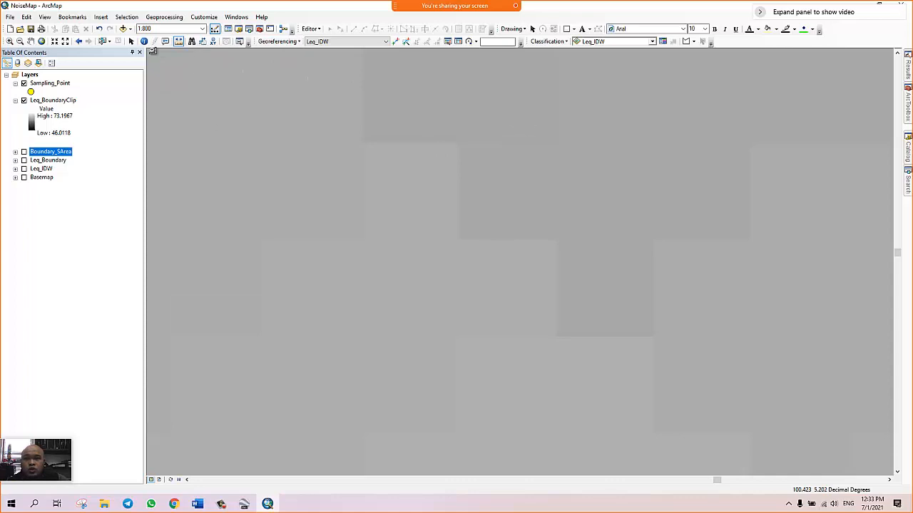
click(132, 41)
Examine the full extent of the clipped raster together with the sampling points
scroll(429, 237, up, 5)
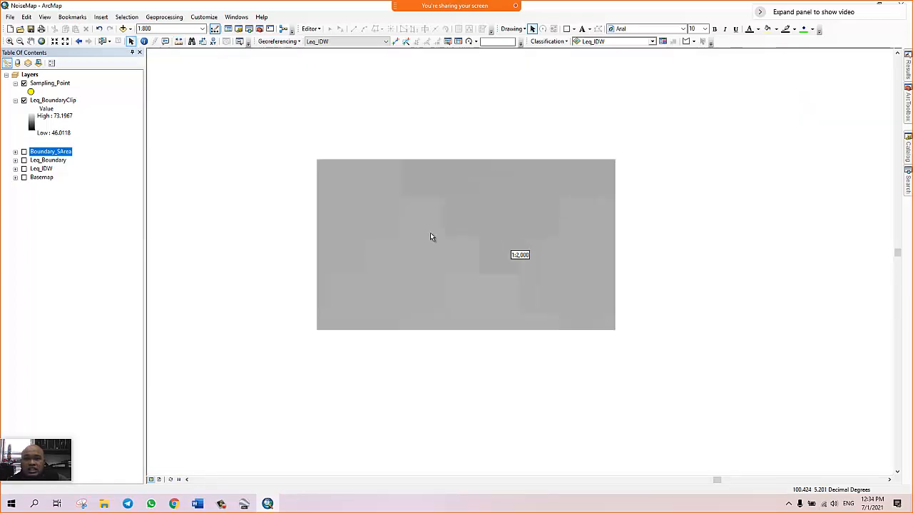
scroll(430, 236, down, 2)
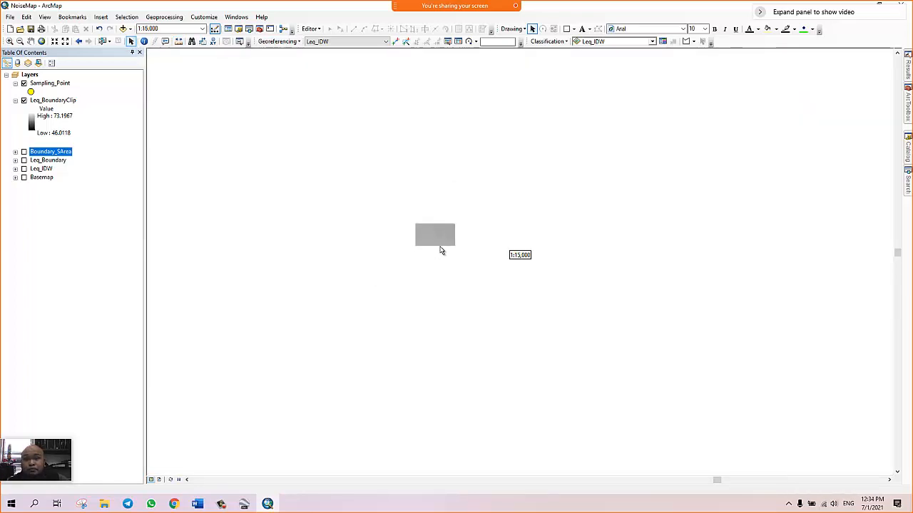
scroll(525, 302, up, 1)
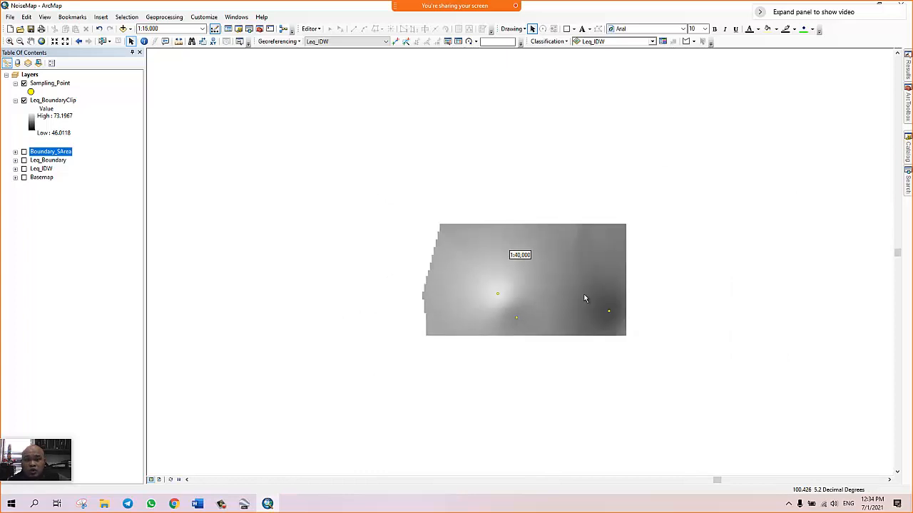
drag(748, 256, 619, 113)
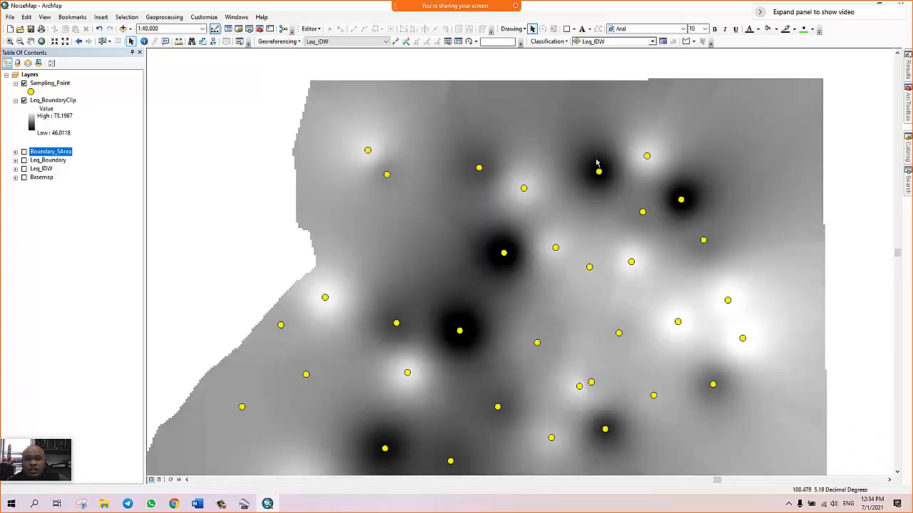
scroll(540, 247, up, 1)
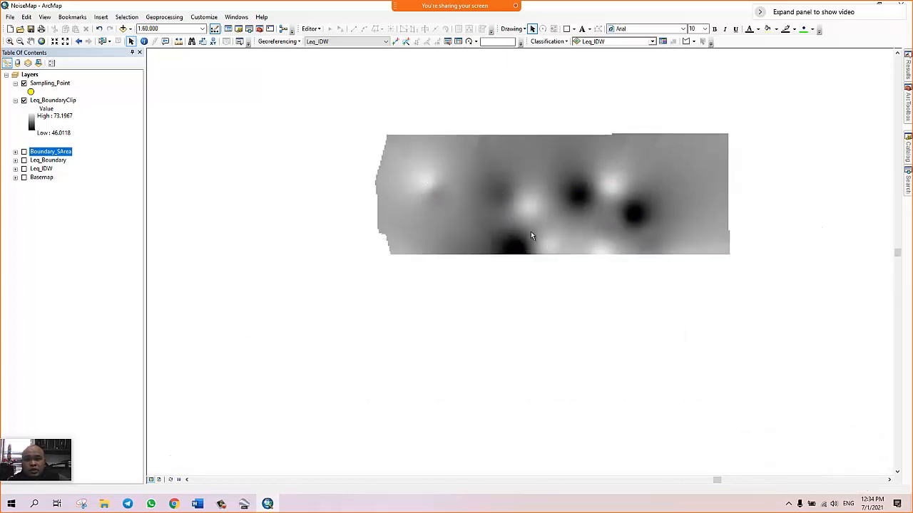
drag(529, 227, 529, 206)
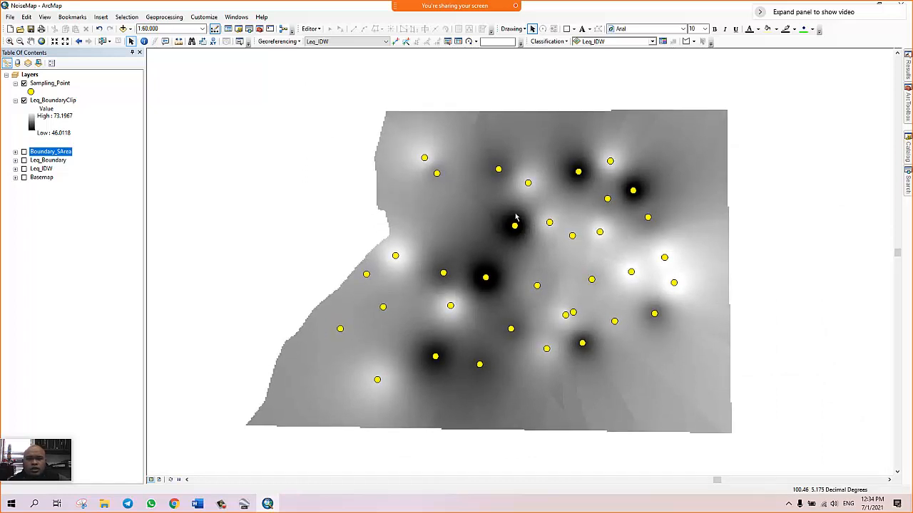
scroll(517, 217, down, 1)
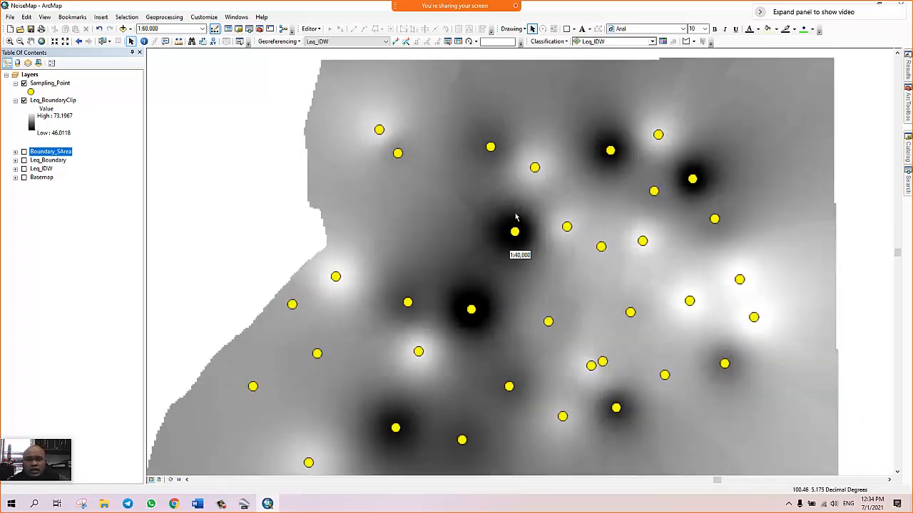
Switch the Leq_BoundaryClip layer's symbology from stretched to Classified in its layer properties
right_click(69, 102)
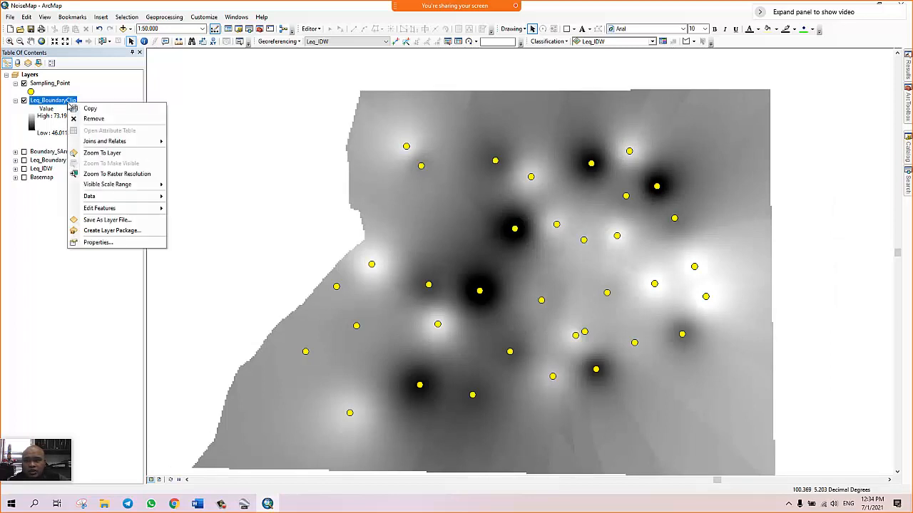
click(103, 243)
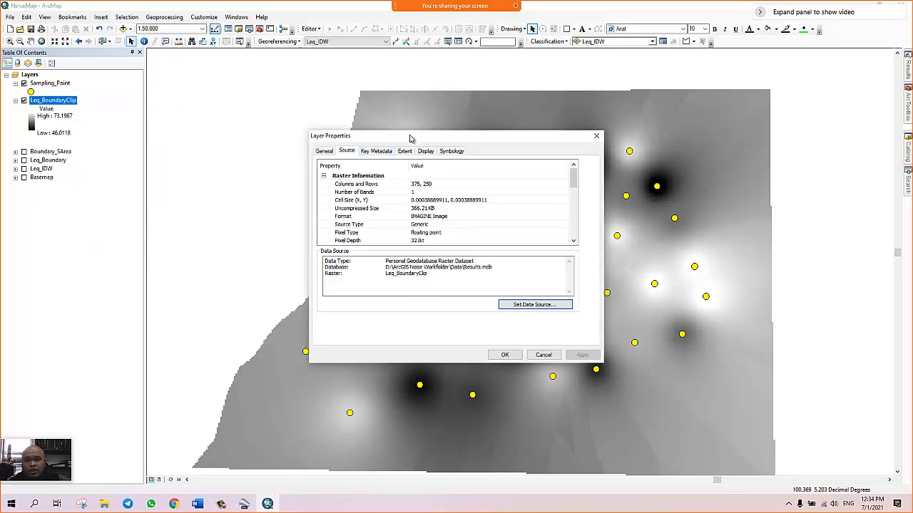
drag(412, 139, 127, 142)
click(142, 156)
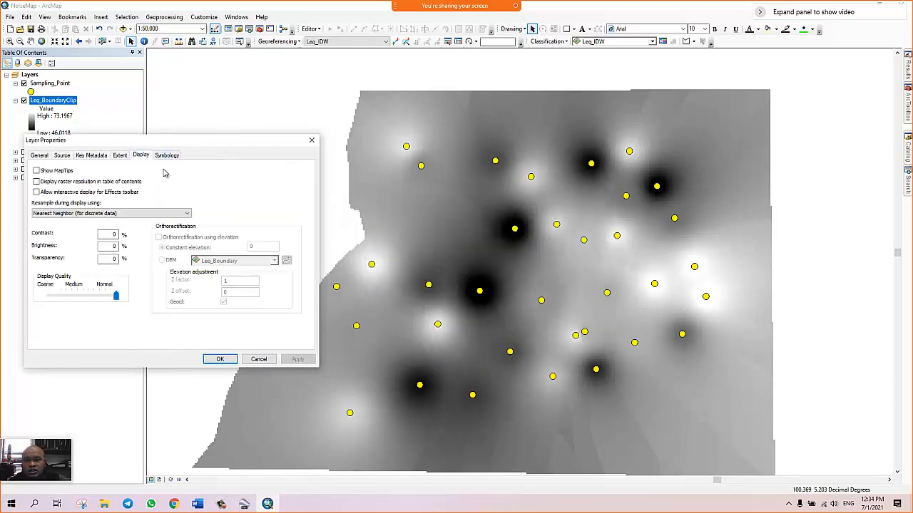
click(174, 155)
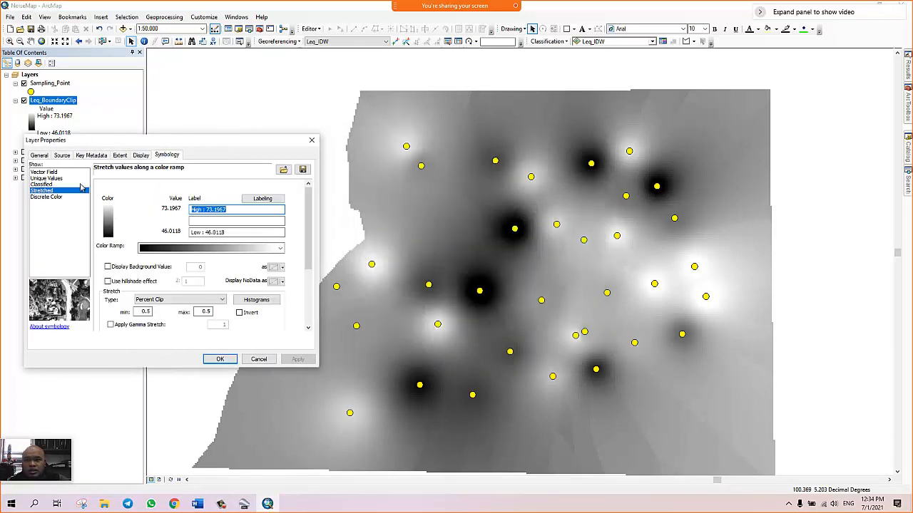
click(43, 185)
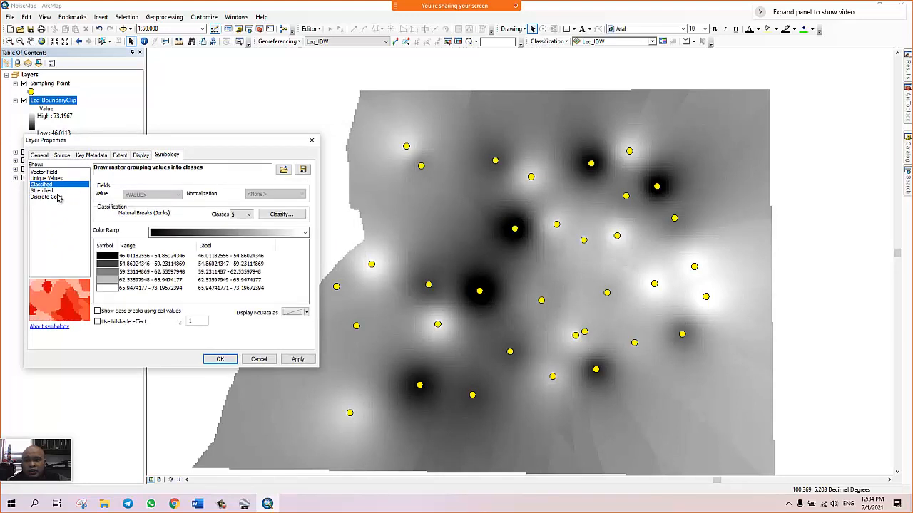
Try a multicolor terrain ramp and a light-to-dark green ramp on the classes of Leq_BoundaryClip
click(305, 232)
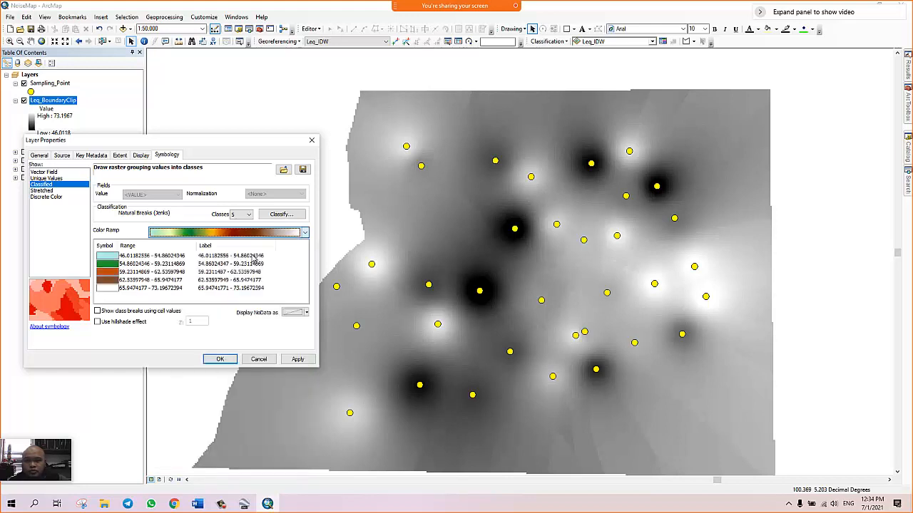
click(253, 259)
click(250, 215)
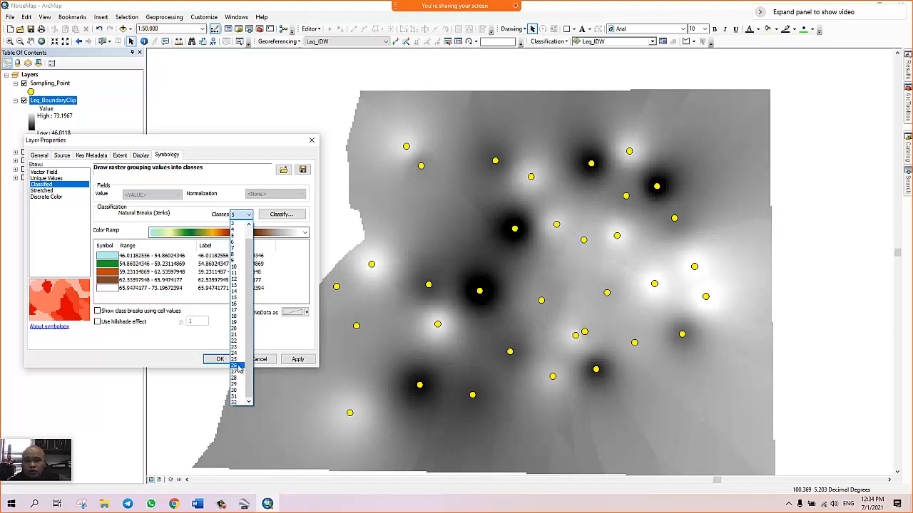
click(306, 229)
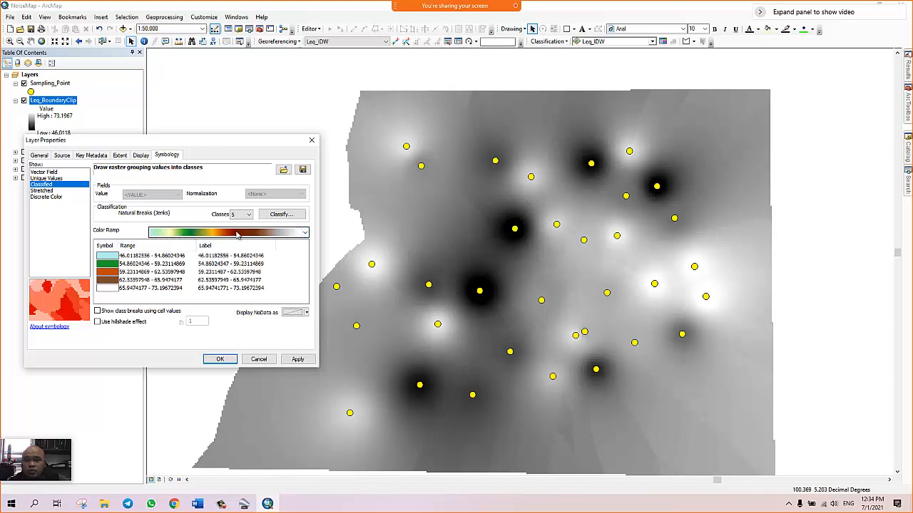
click(304, 232)
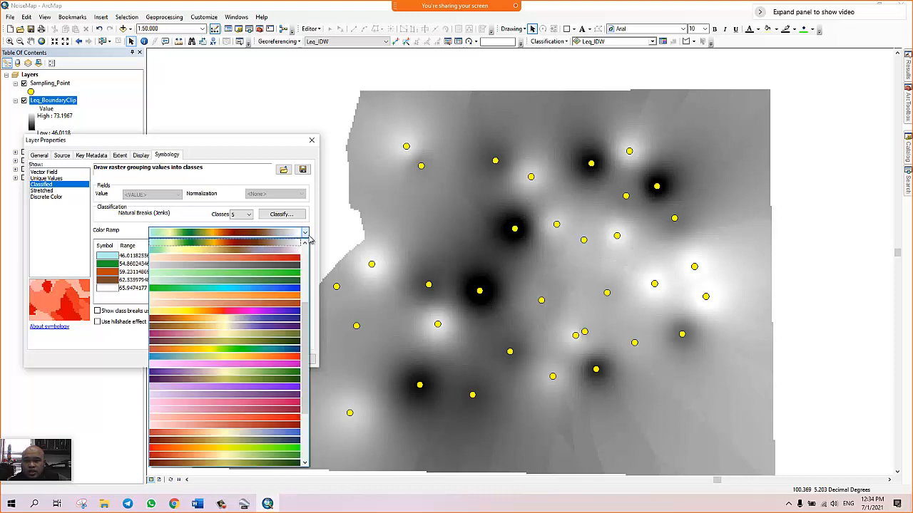
click(260, 276)
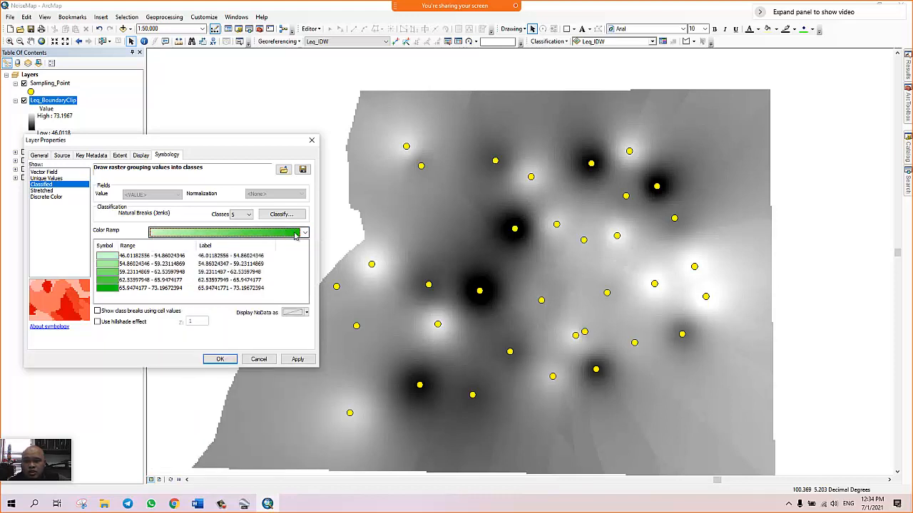
click(238, 214)
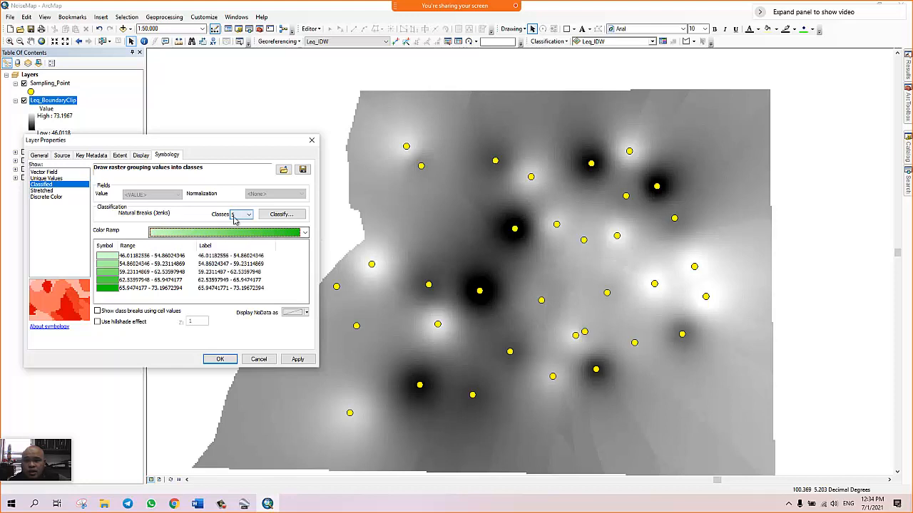
click(247, 216)
click(242, 214)
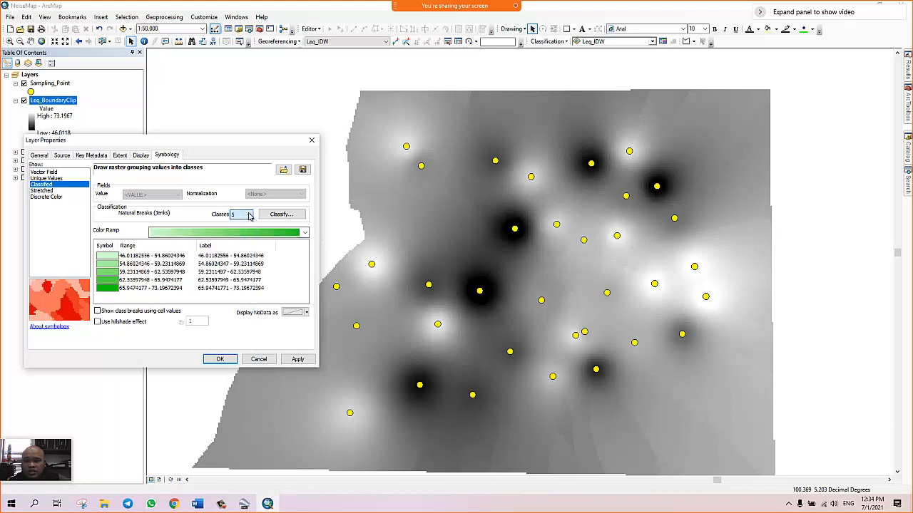
Apply the red-yellow-green color ramp to the five classes of Leq_BoundaryClip and confirm the layer properties
click(304, 233)
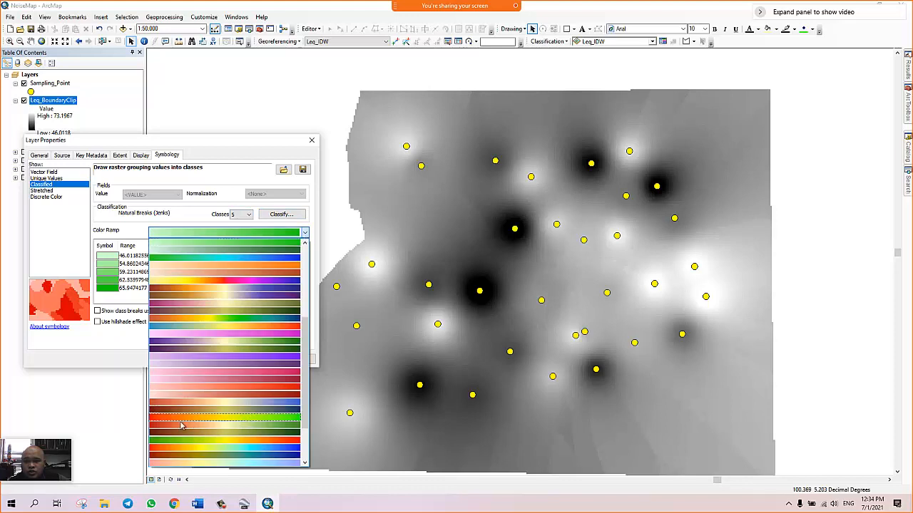
click(157, 420)
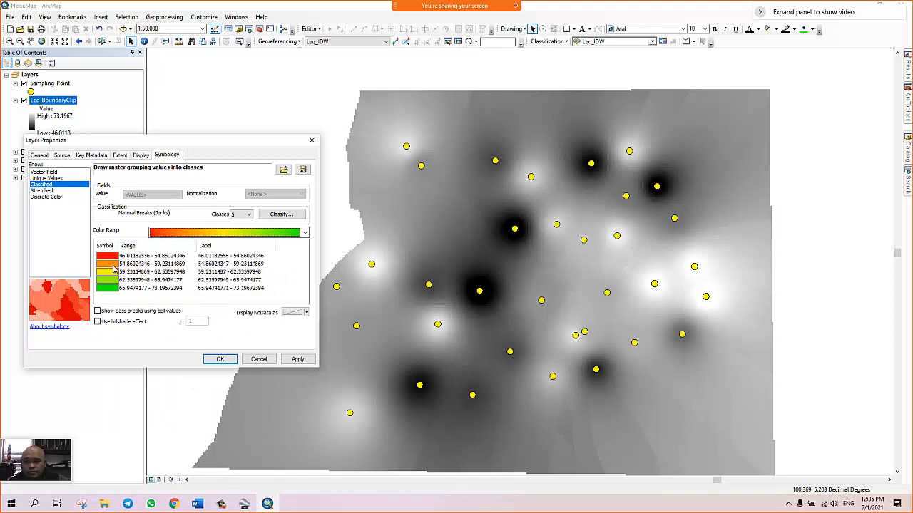
click(297, 359)
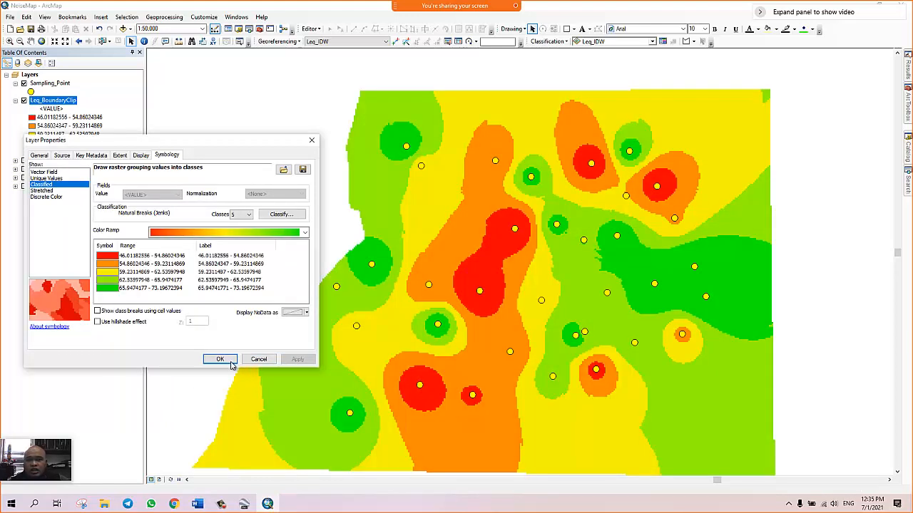
click(228, 360)
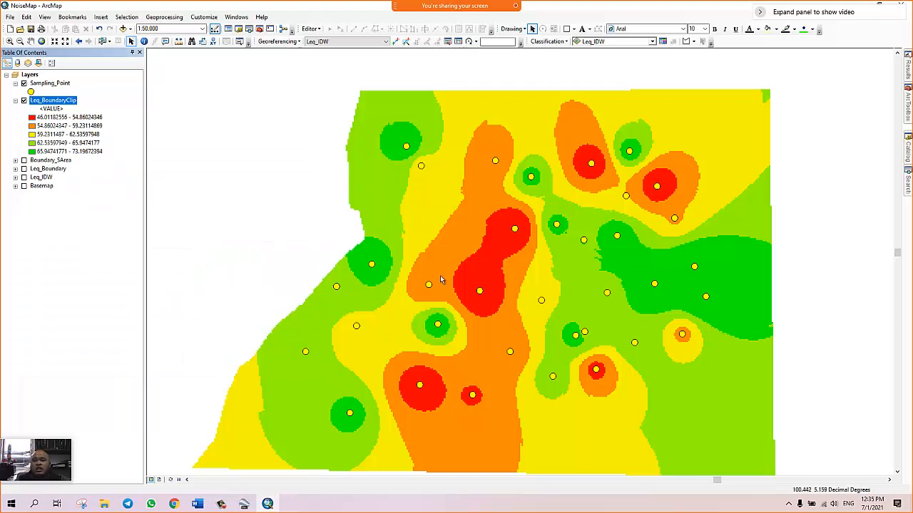
Inspect the classified raster and display the Basemap layer beneath it
scroll(443, 225, up, 1)
scroll(441, 225, down, 4)
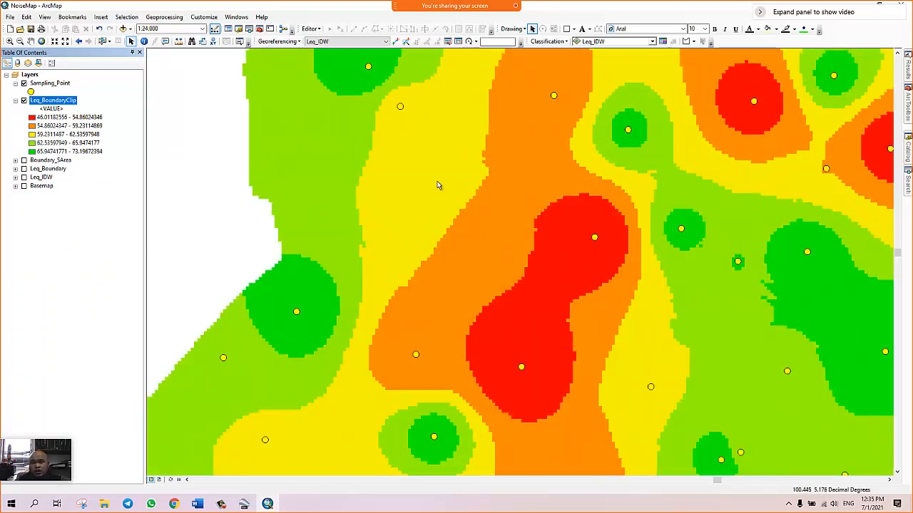
scroll(428, 208, up, 3)
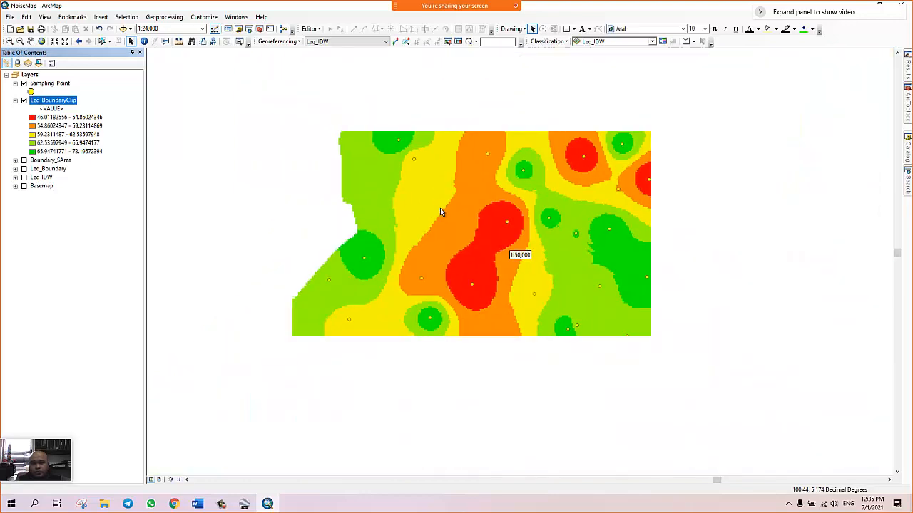
scroll(440, 212, up, 1)
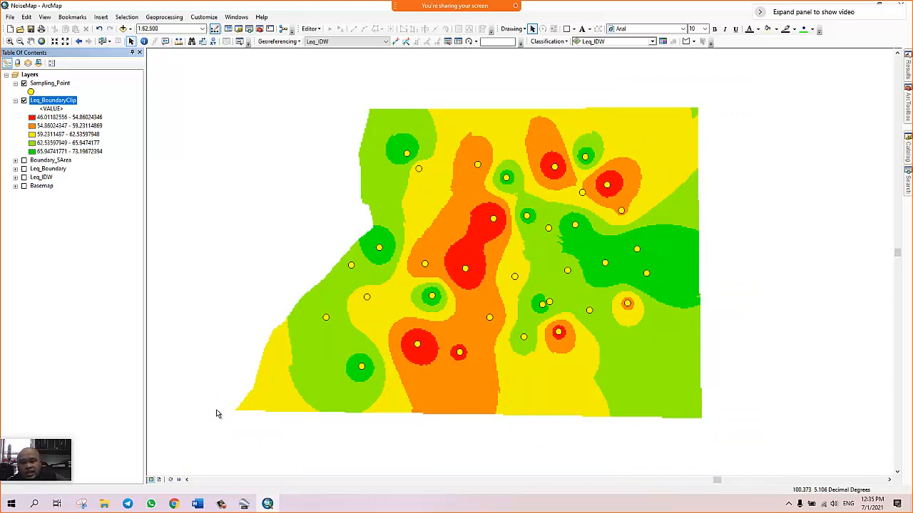
click(24, 186)
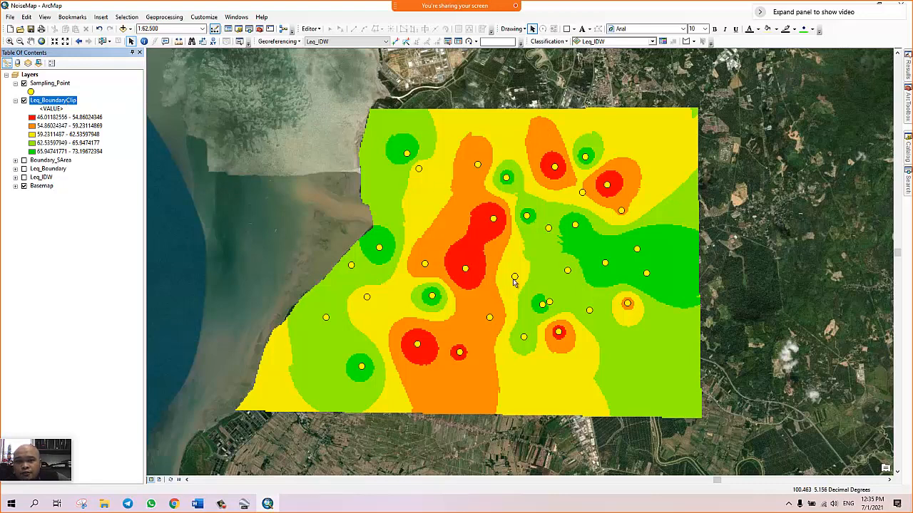
scroll(541, 305, down, 2)
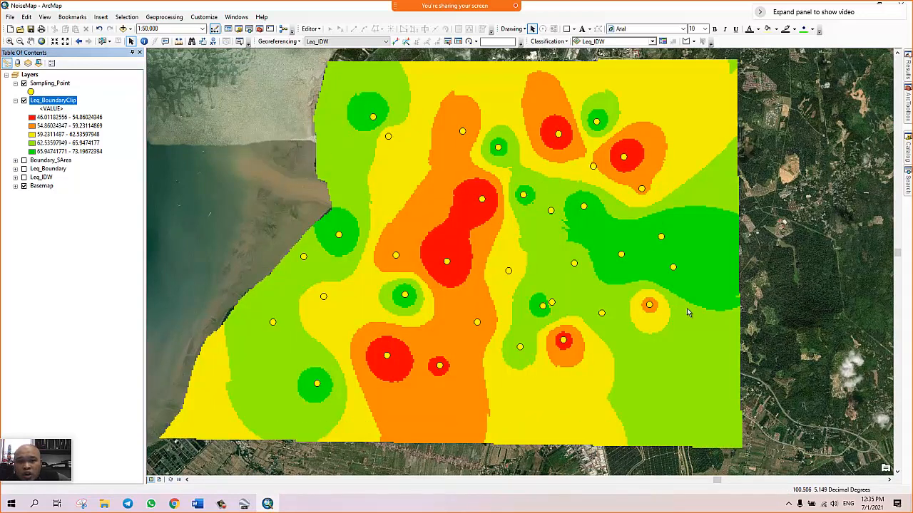
Review the display settings of Leq_BoundaryClip in its layer properties and close them without changes
right_click(66, 101)
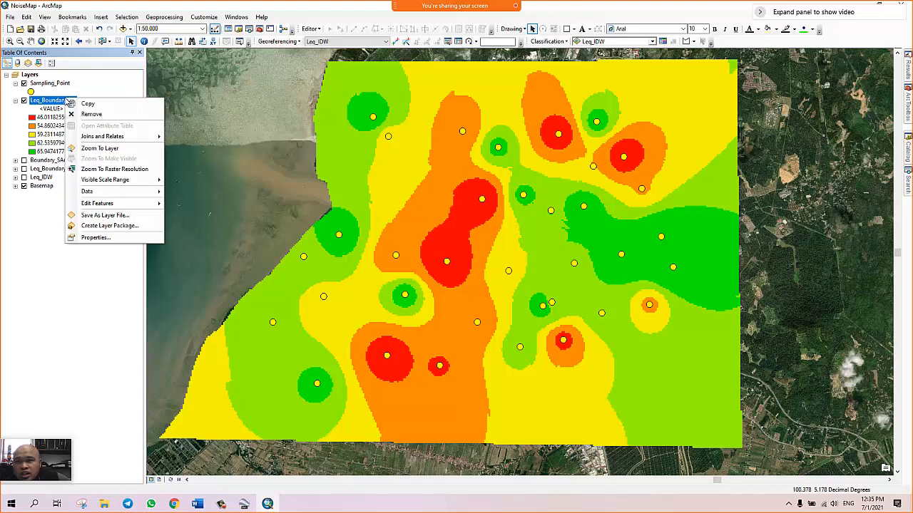
click(112, 237)
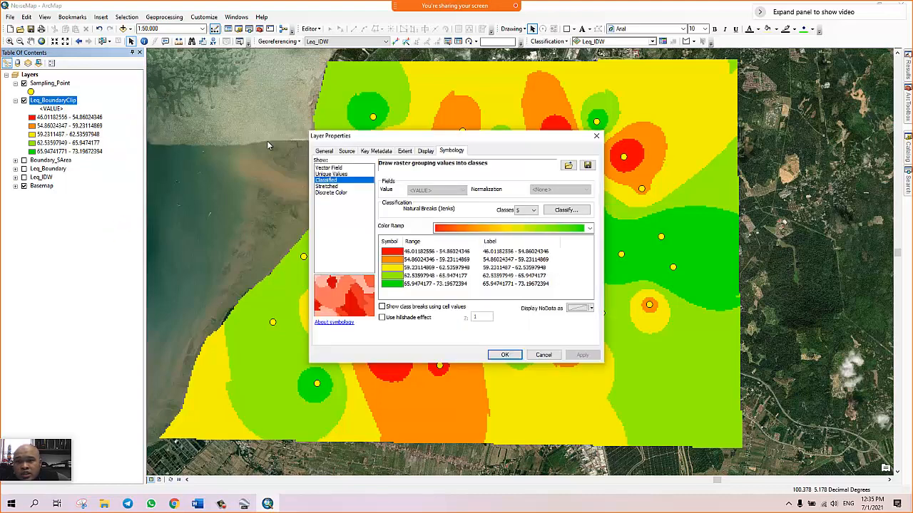
drag(400, 139, 109, 142)
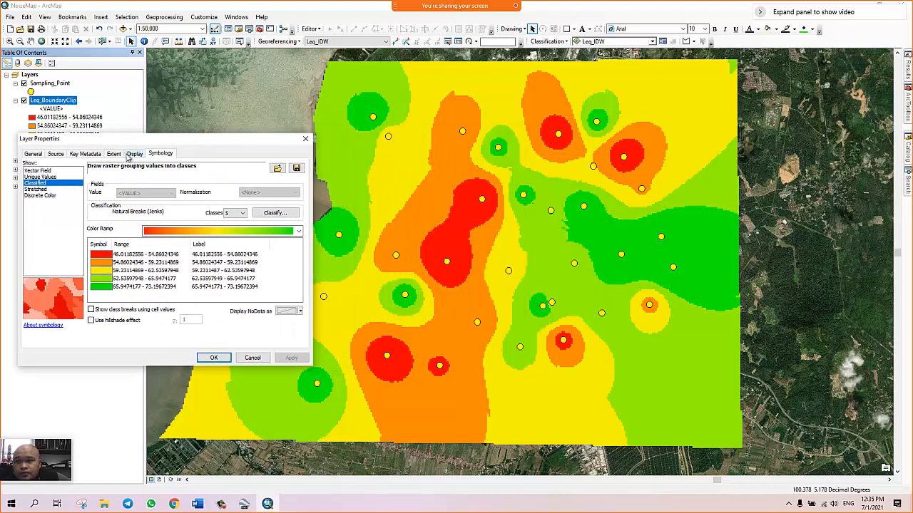
click(136, 155)
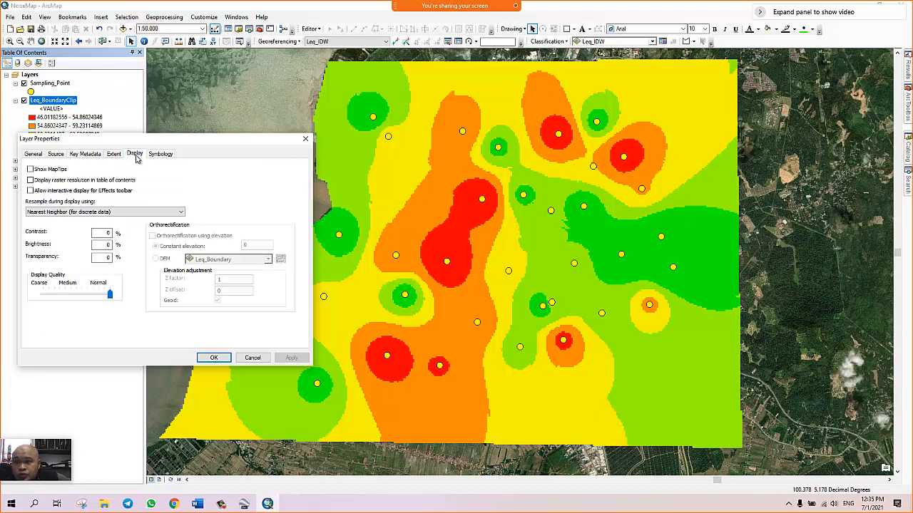
click(305, 140)
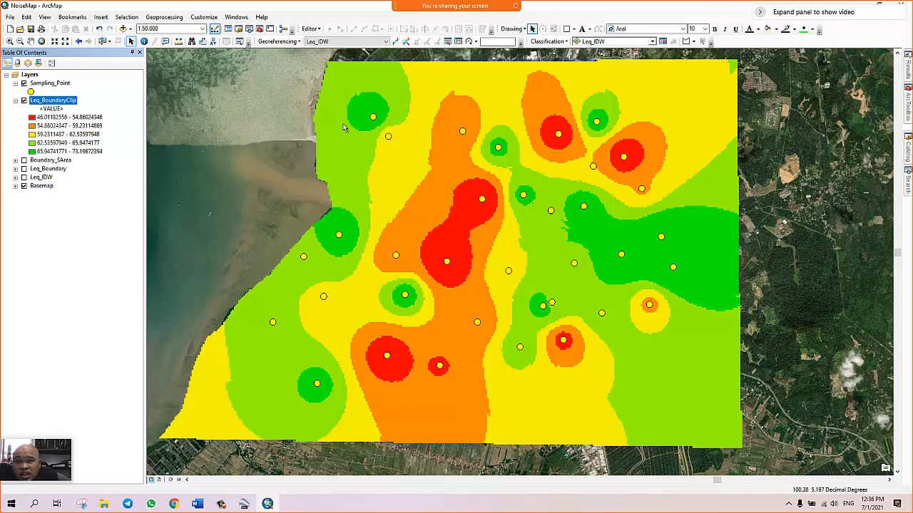
Label the features of the Sampling_Point layer using the Point field as the label field
right_click(50, 84)
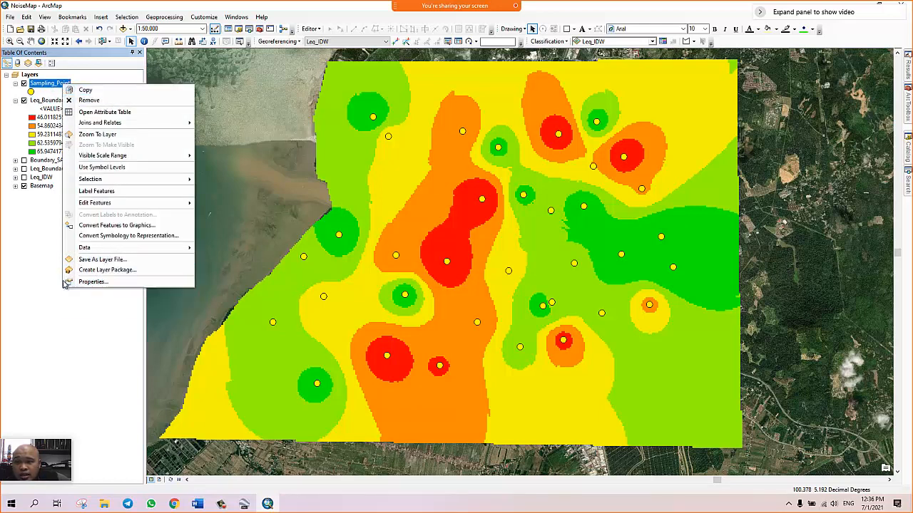
click(92, 282)
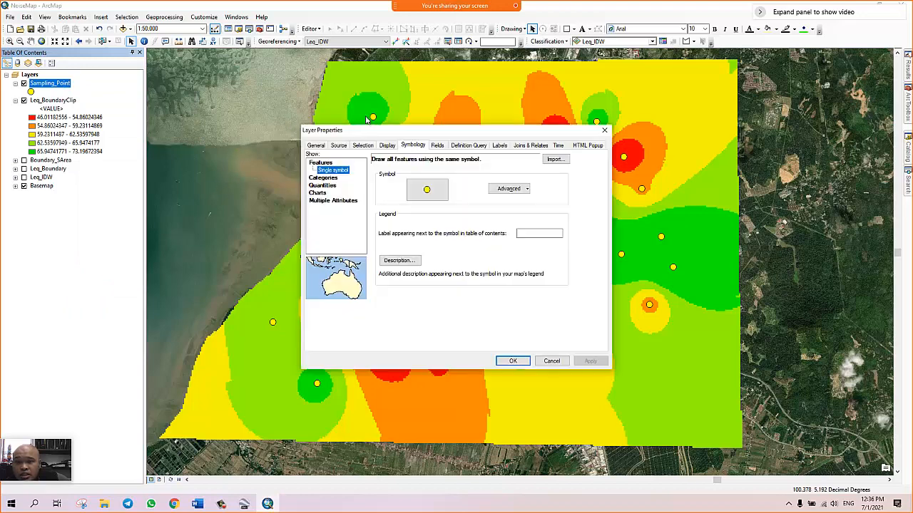
drag(411, 132, 133, 107)
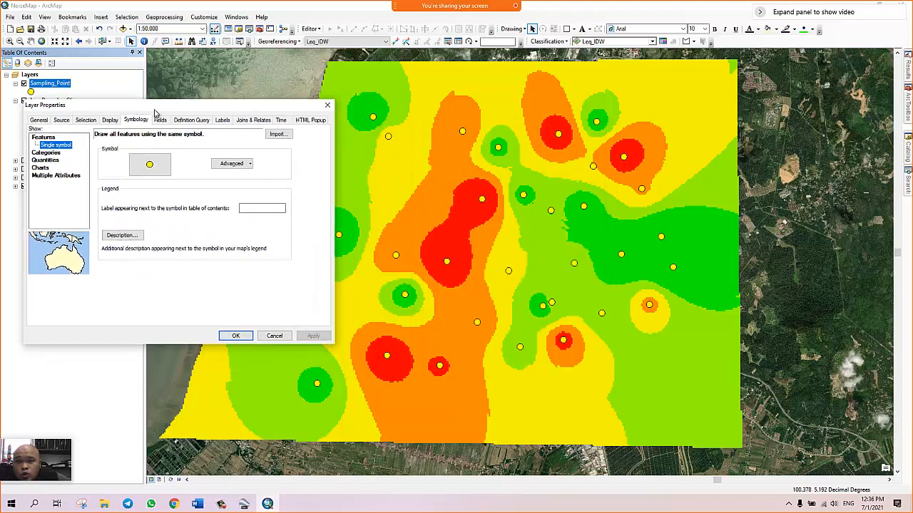
click(223, 120)
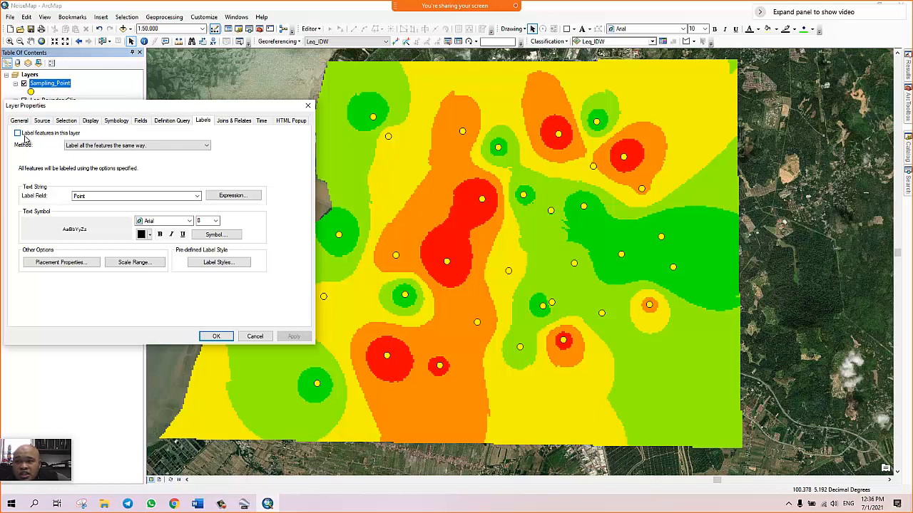
click(17, 134)
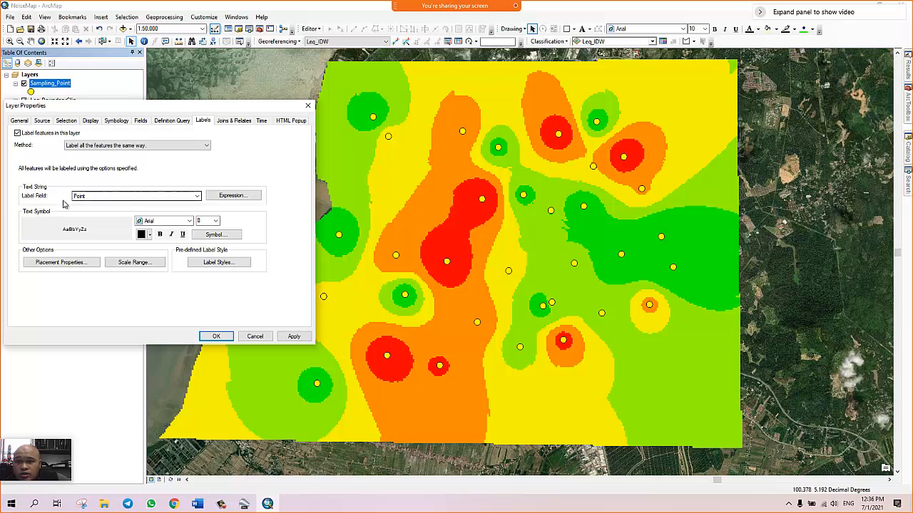
click(197, 196)
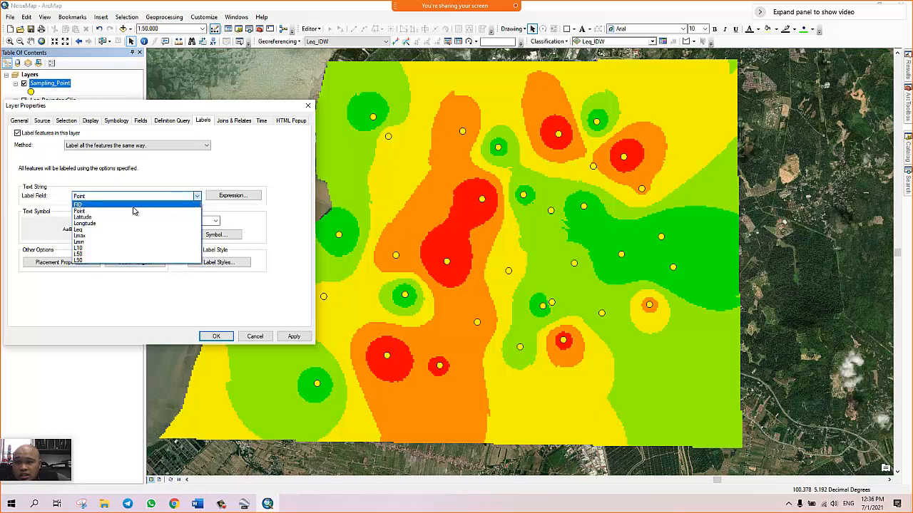
click(82, 214)
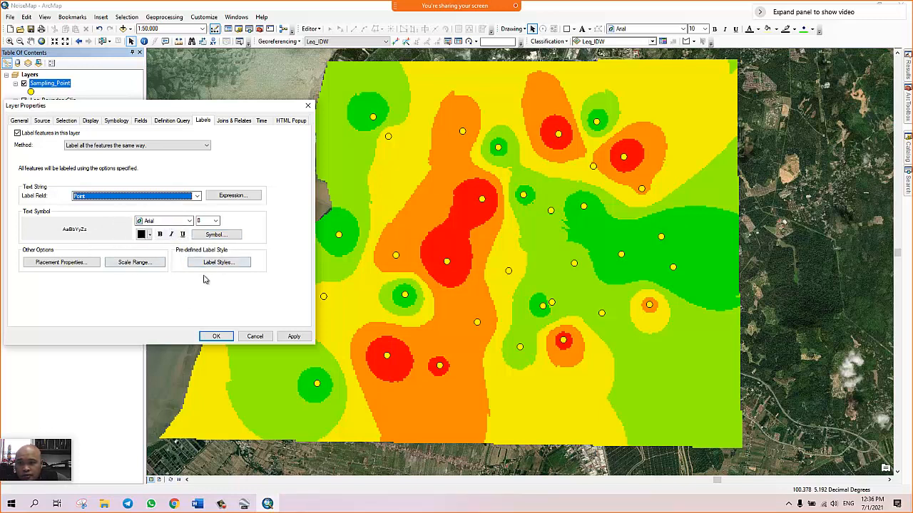
click(292, 336)
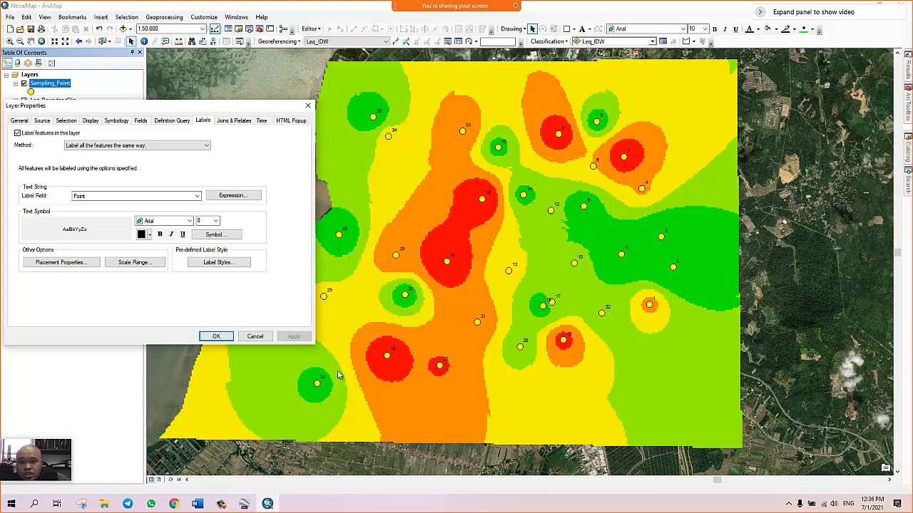
click(216, 336)
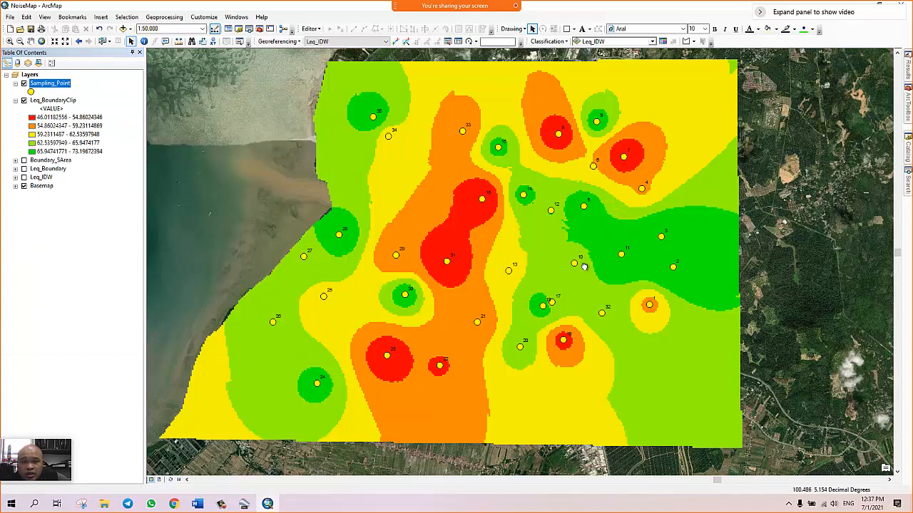
Hide the Basemap layer and check the labeled sampling points over the classified raster
drag(571, 247, 669, 314)
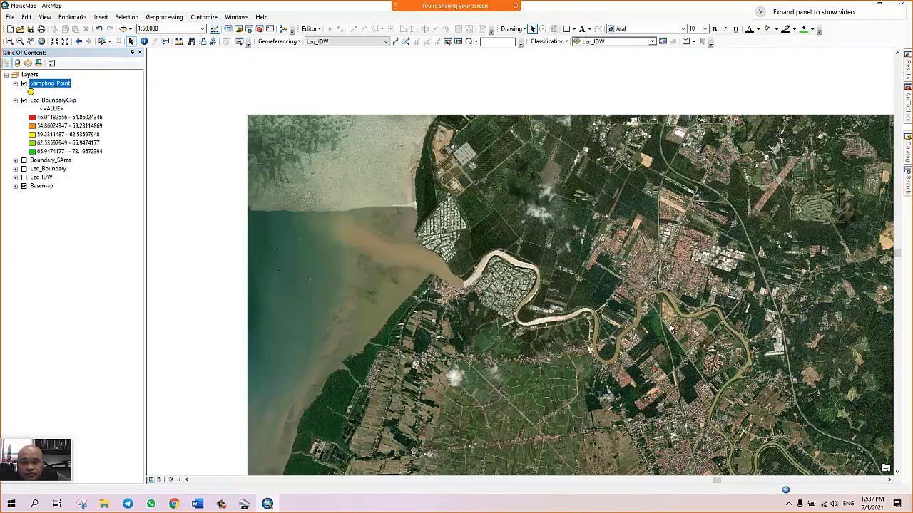
click(23, 186)
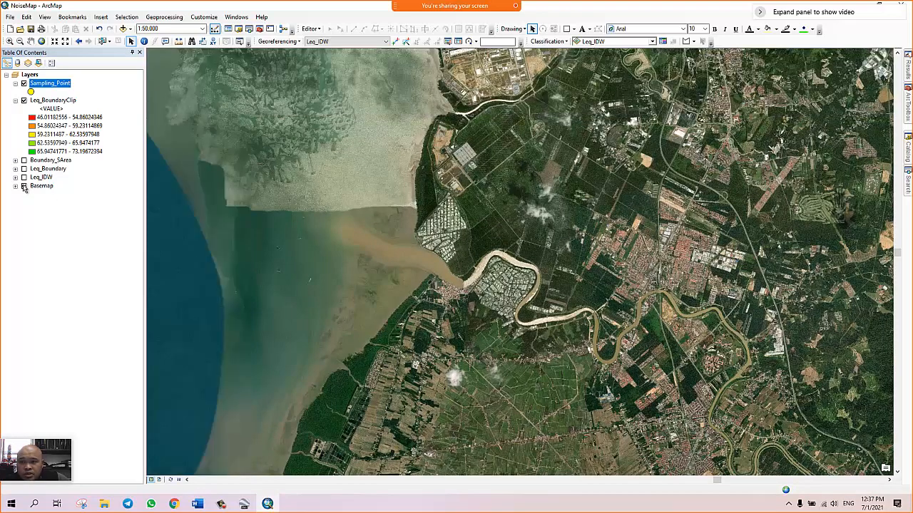
scroll(861, 254, down, 1)
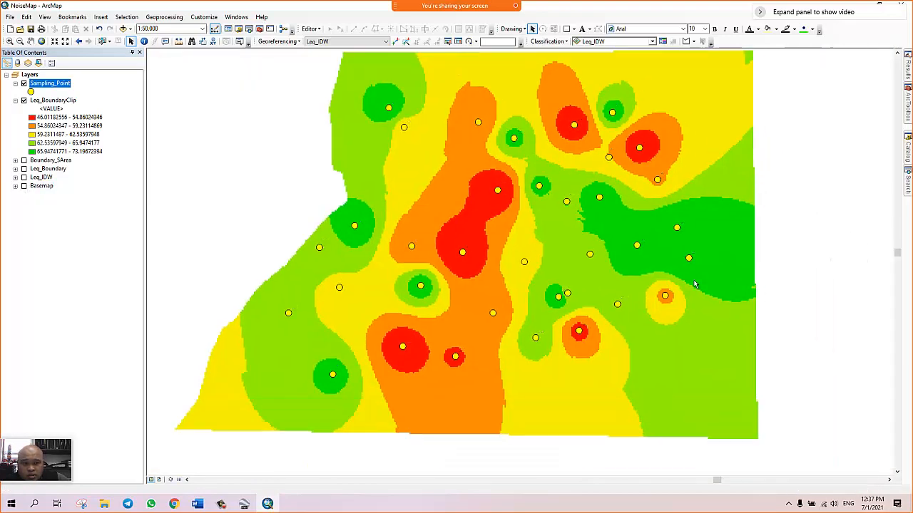
scroll(673, 298, up, 2)
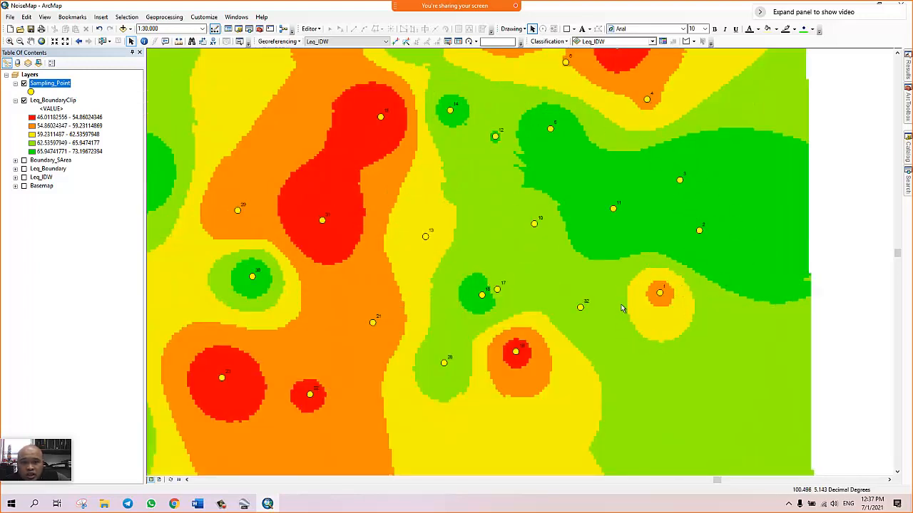
scroll(517, 304, down, 2)
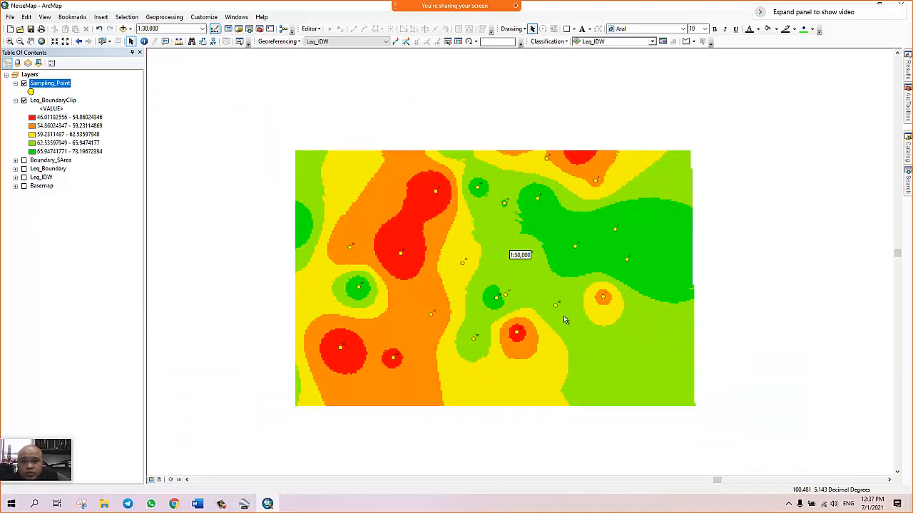
Switch to the layout view and enlarge the noise map to 1:80,000, positioned inside the page frame
scroll(709, 300, down, 1)
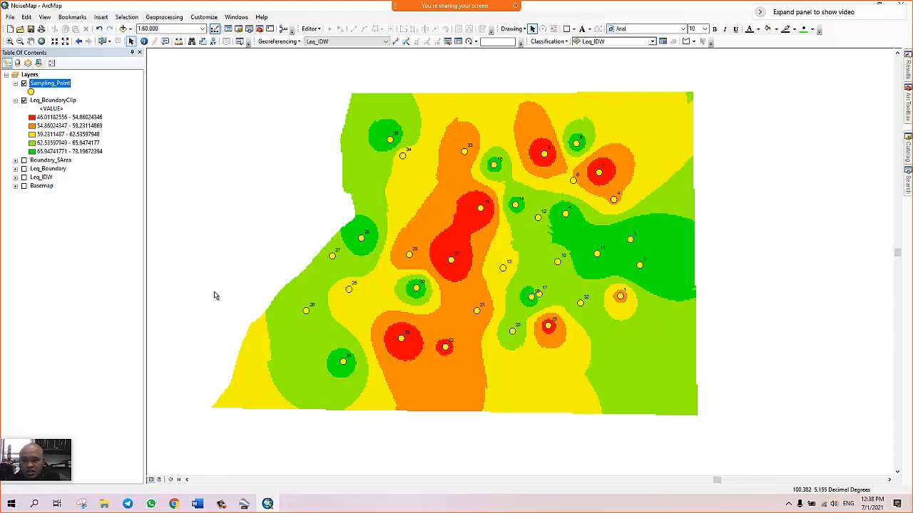
click(160, 480)
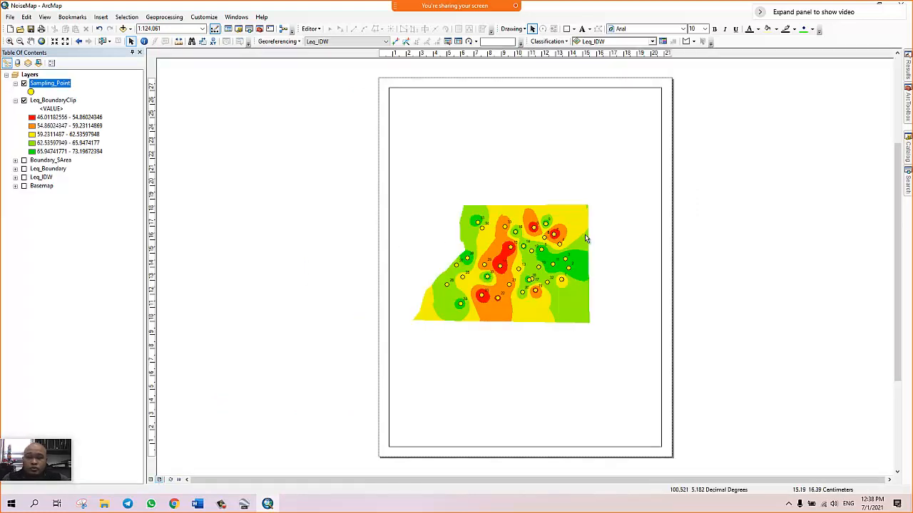
scroll(584, 235, up, 2)
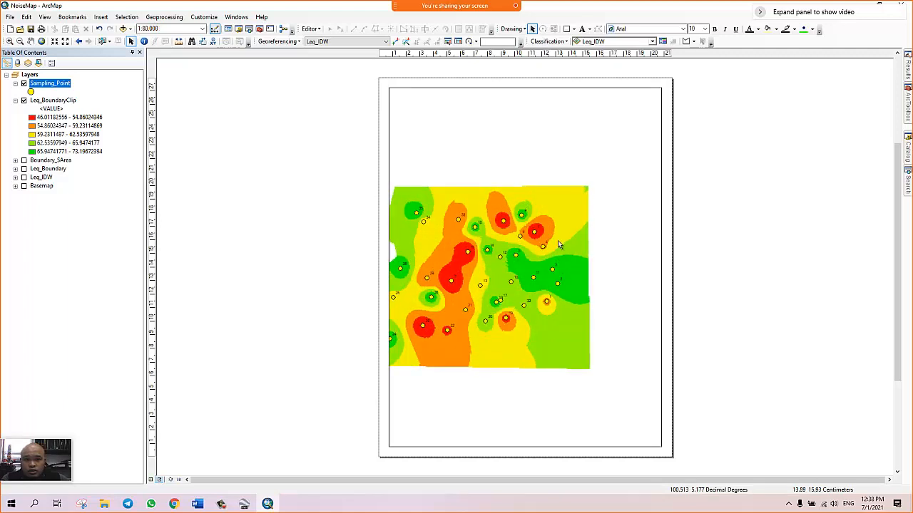
drag(556, 231, 589, 207)
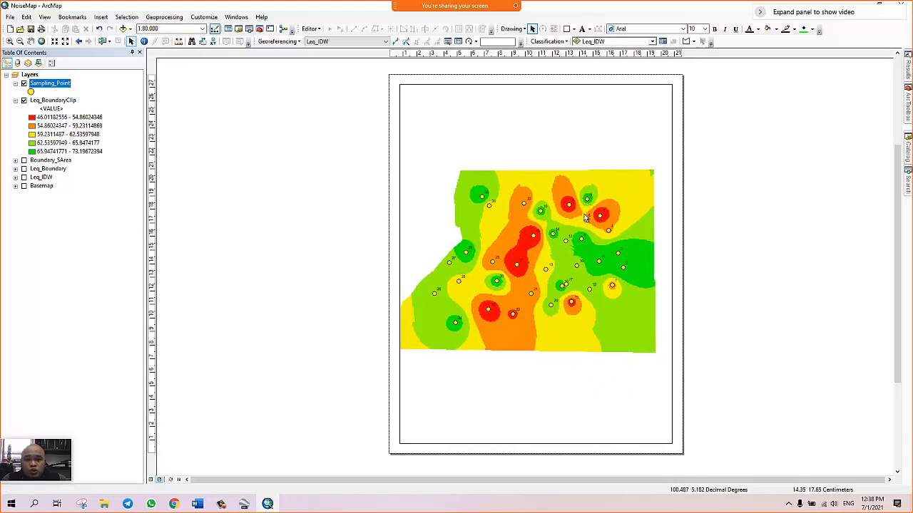
Compare map scales on the layout page, settle on 1:80,000 and shift the map slightly above the frame's middle
scroll(586, 213, down, 2)
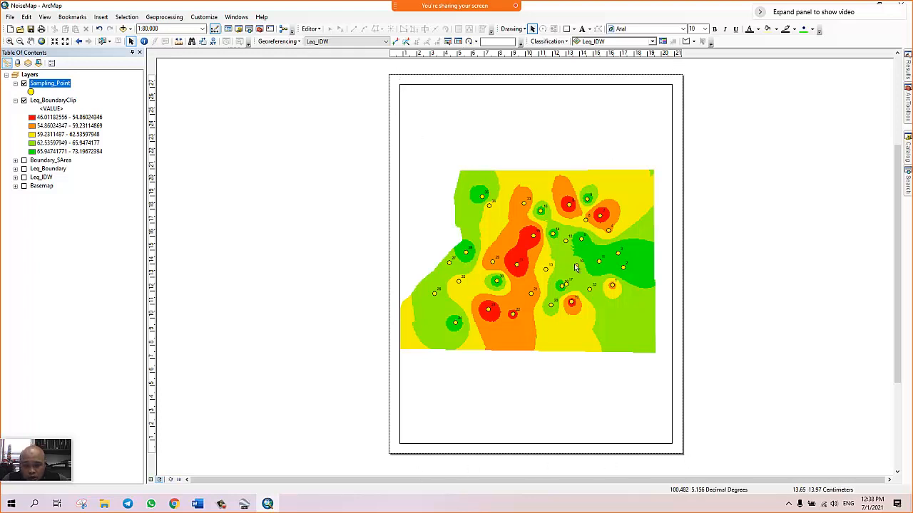
scroll(576, 267, up, 1)
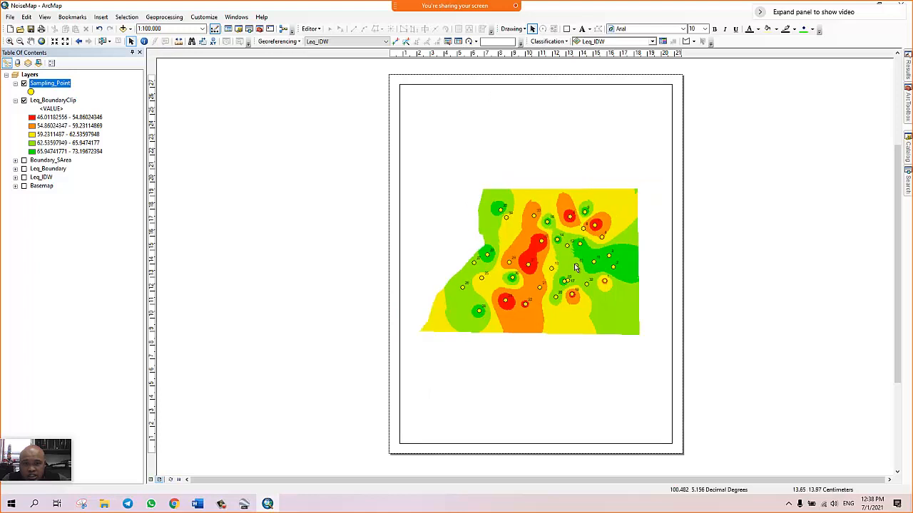
scroll(570, 265, down, 1)
scroll(563, 268, up, 1)
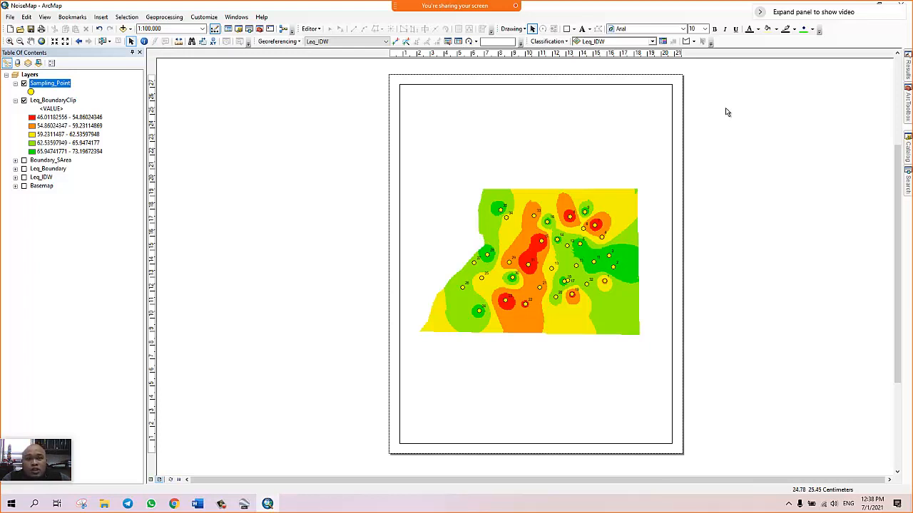
scroll(712, 180, down, 1)
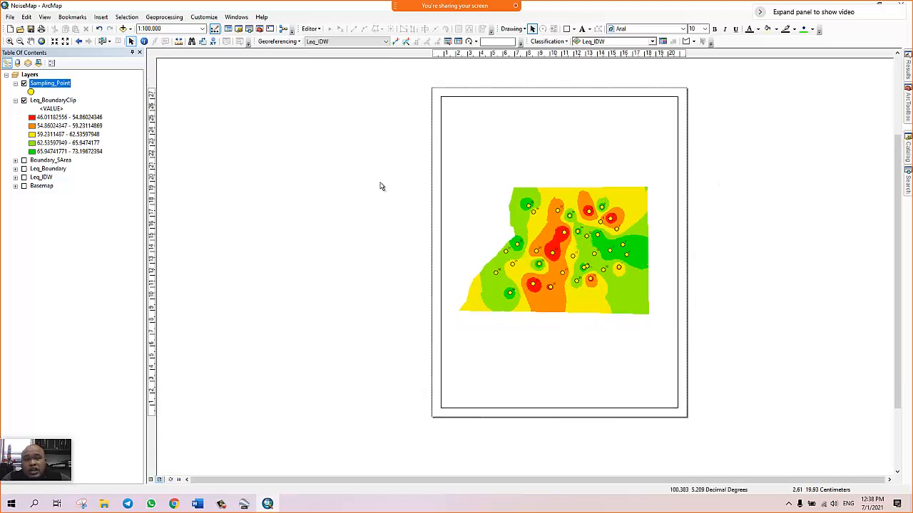
scroll(363, 187, down, 2)
scroll(481, 206, up, 2)
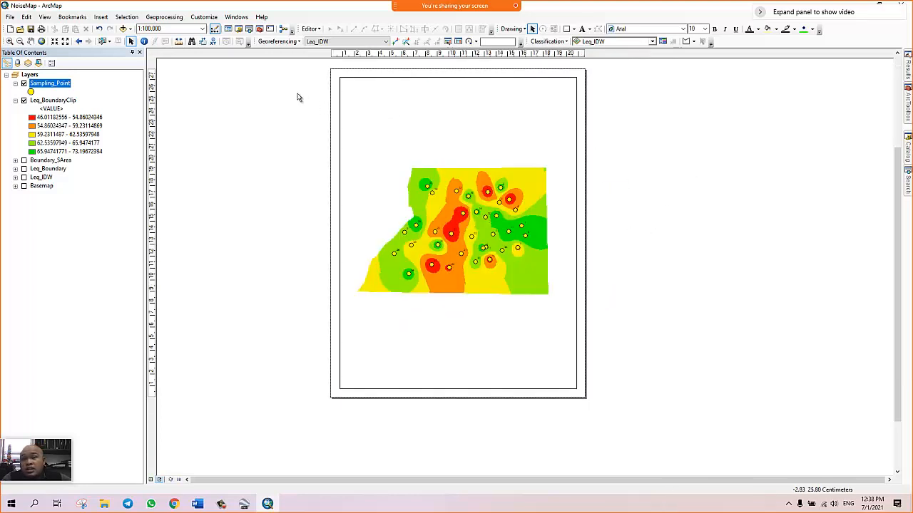
scroll(300, 96, up, 1)
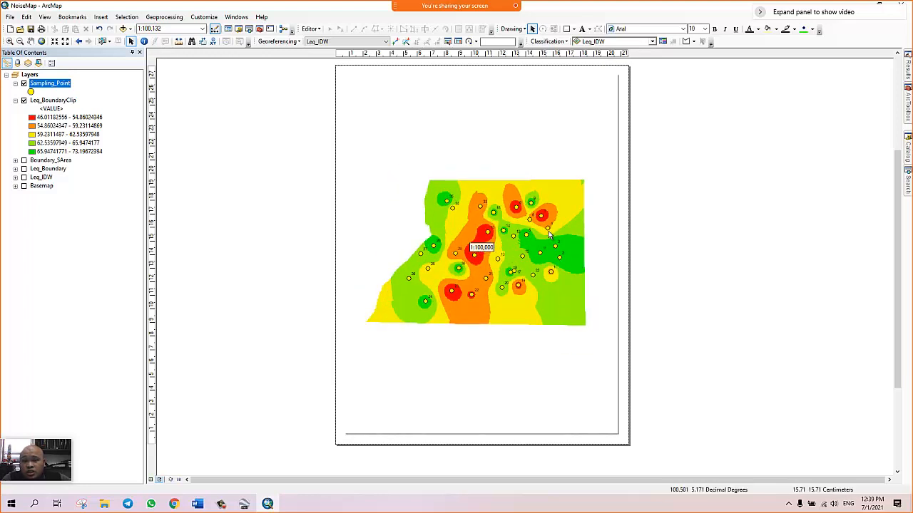
scroll(548, 231, up, 1)
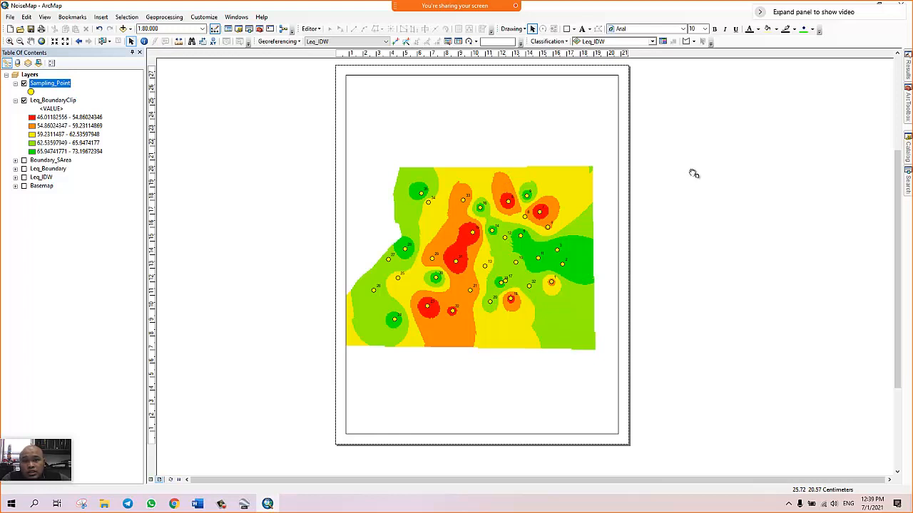
drag(690, 173, 719, 176)
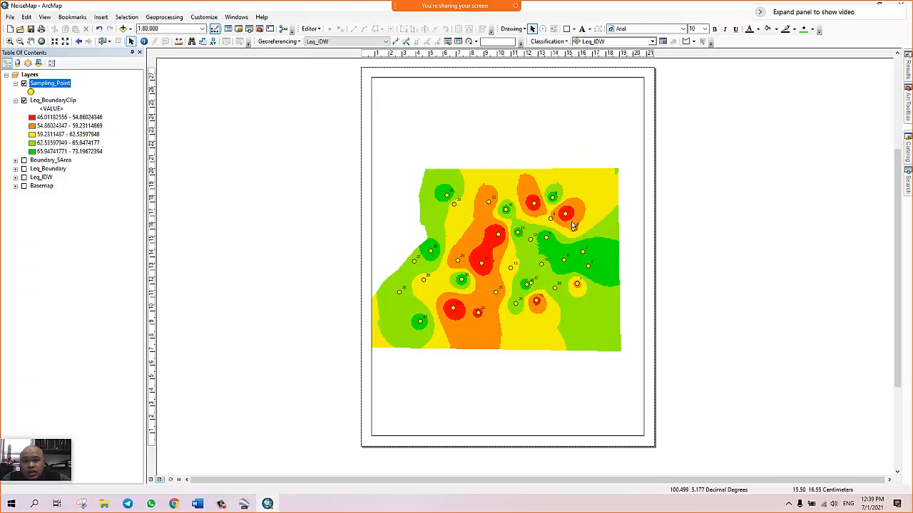
drag(574, 226, 583, 214)
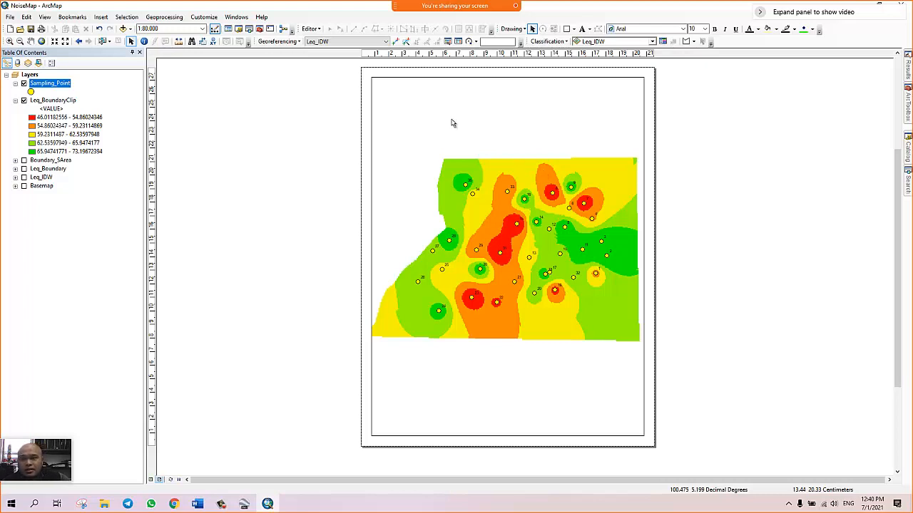
Insert a north arrow in the ESRI North 3 style into the layout
click(100, 18)
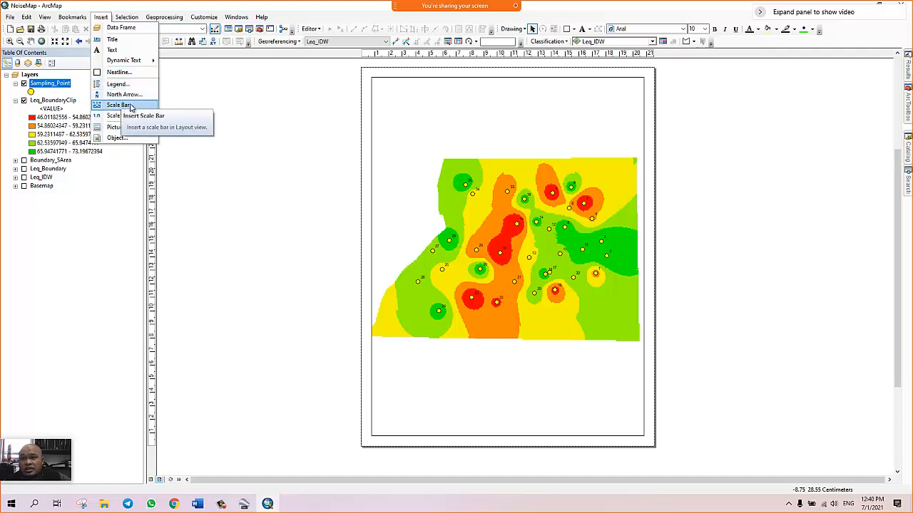
click(132, 95)
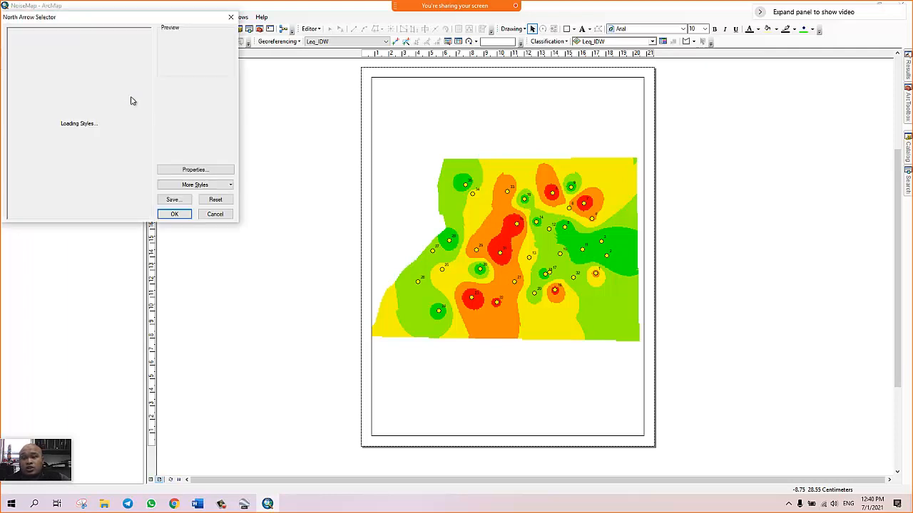
drag(177, 16, 285, 75)
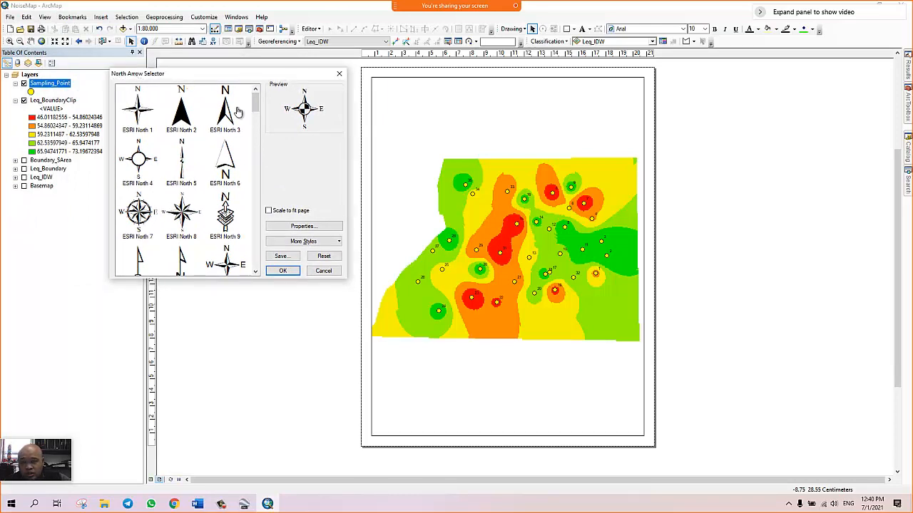
drag(255, 106, 247, 256)
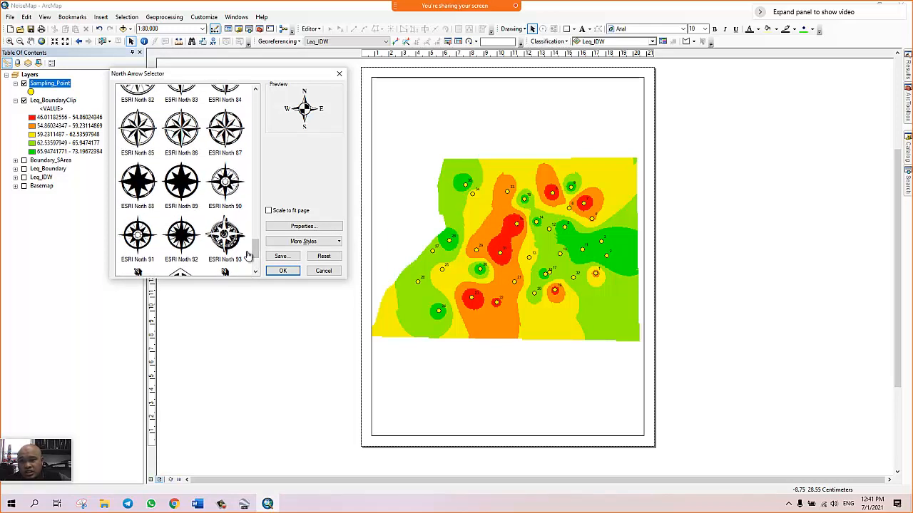
scroll(256, 248, up, 2)
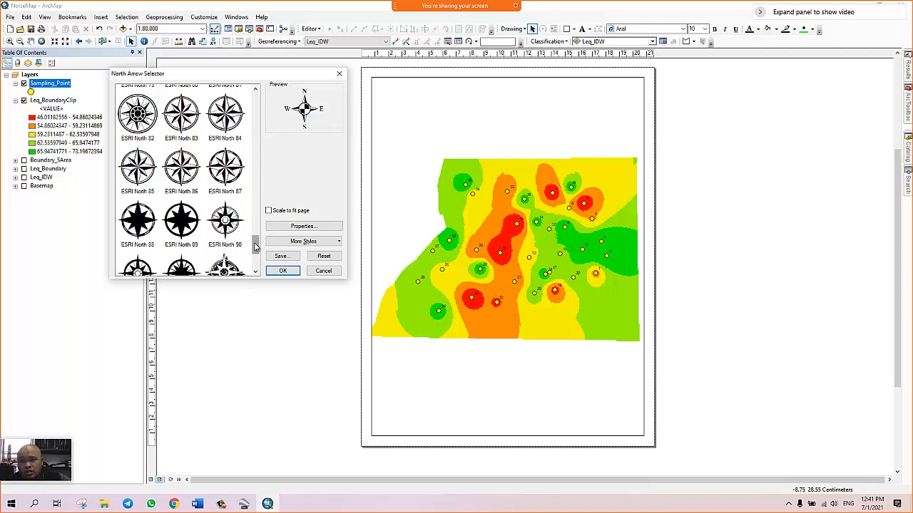
drag(256, 245, 254, 95)
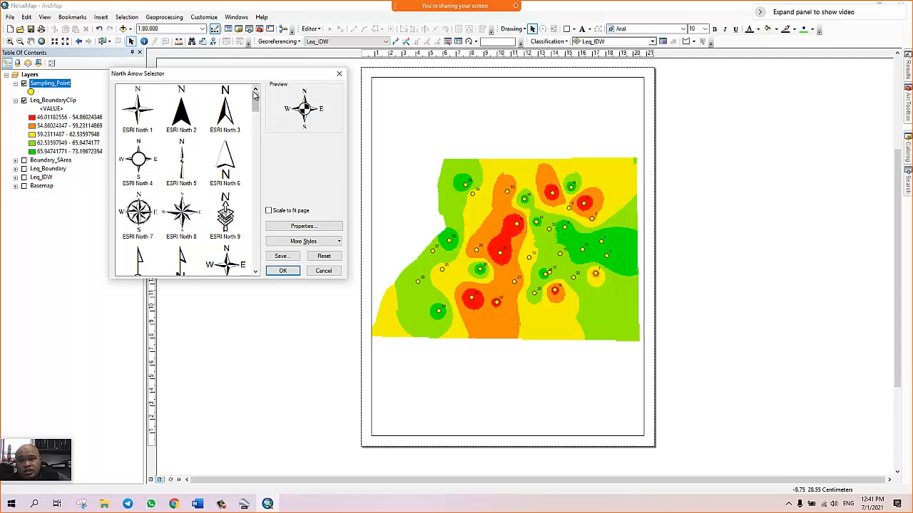
click(227, 117)
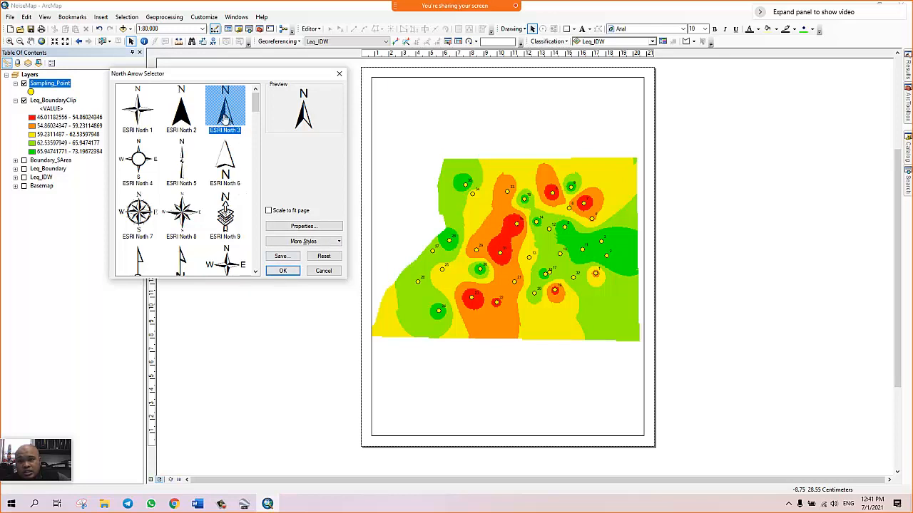
click(281, 271)
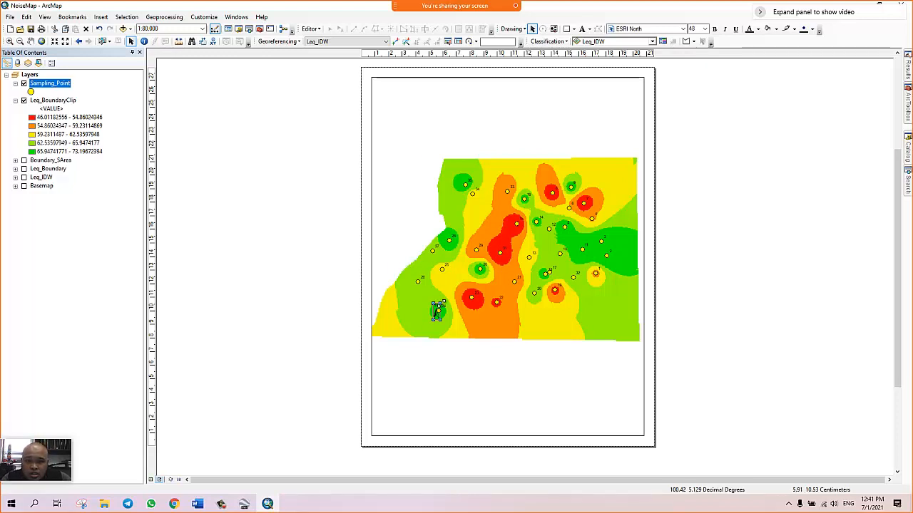
Enlarge the north arrow and place it in the white space beside the map's upper left edge
drag(443, 302, 470, 233)
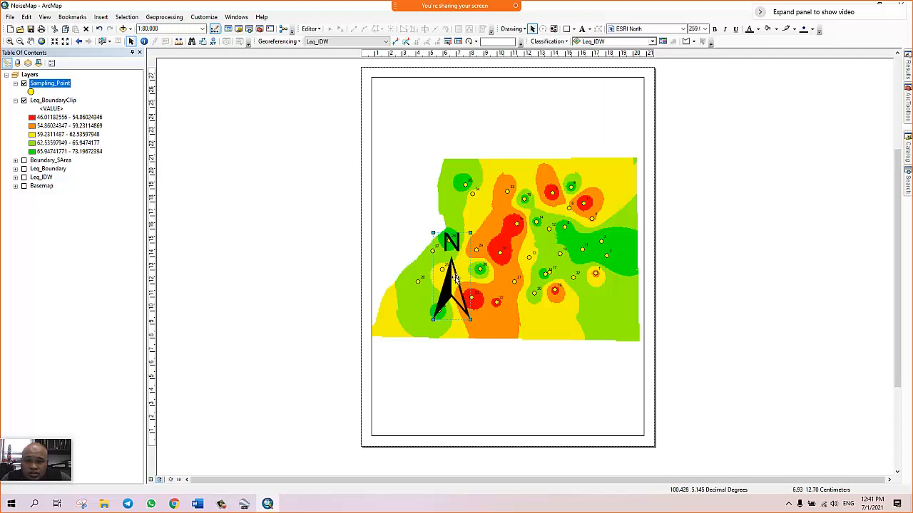
drag(448, 262, 399, 217)
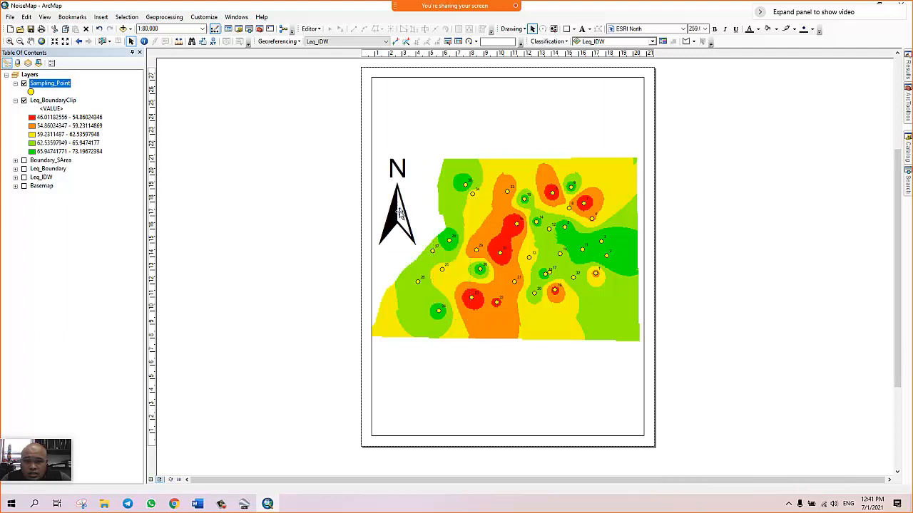
click(522, 140)
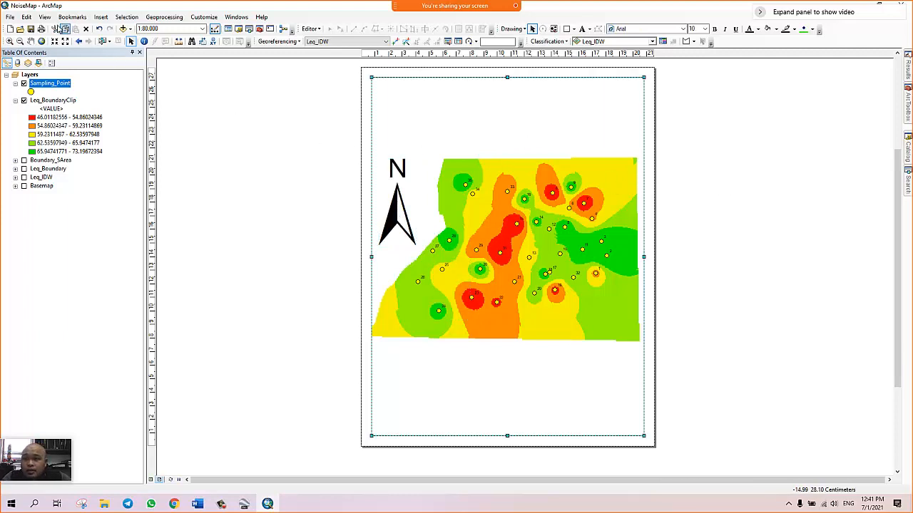
Start a new legend and remove Sampling_Point from its items, keeping only Leq_BoundaryClip
click(100, 17)
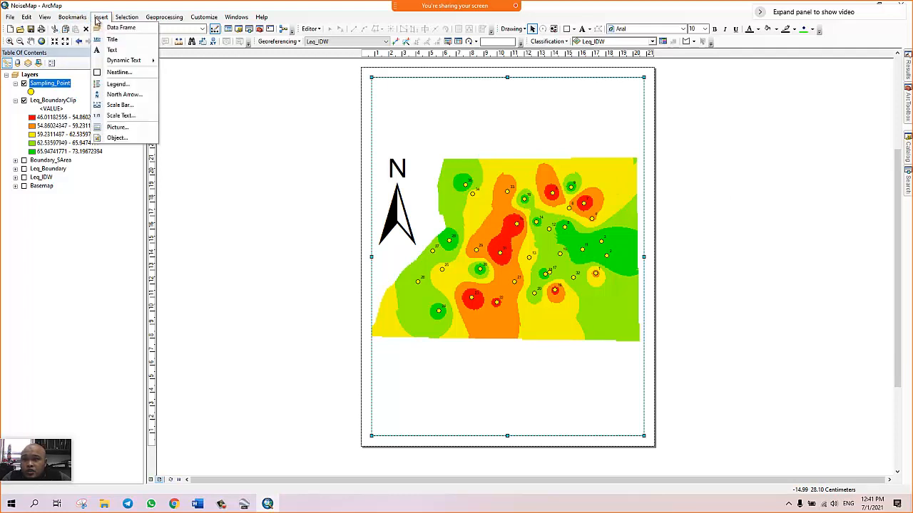
click(120, 84)
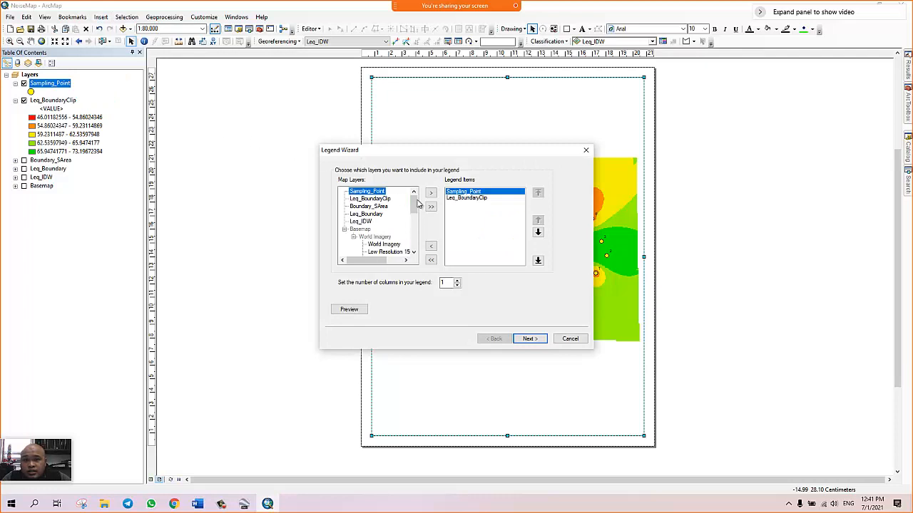
drag(458, 156, 222, 167)
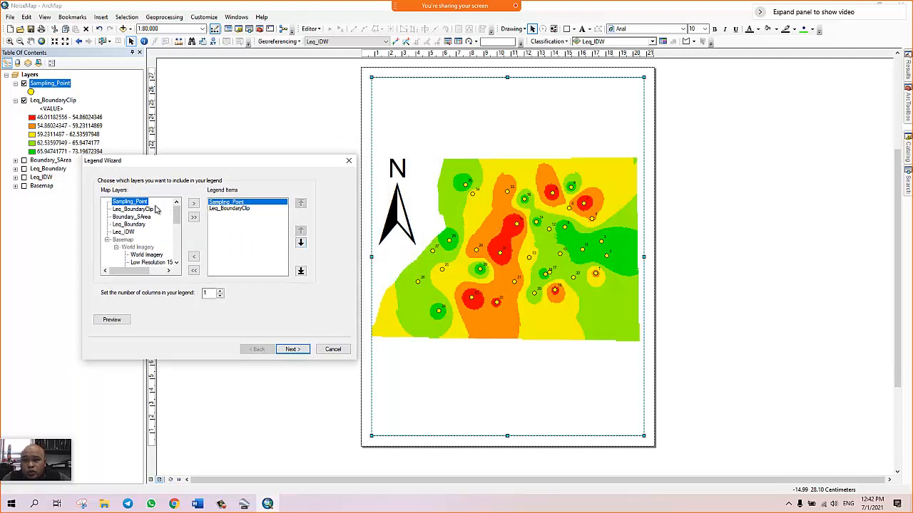
click(217, 208)
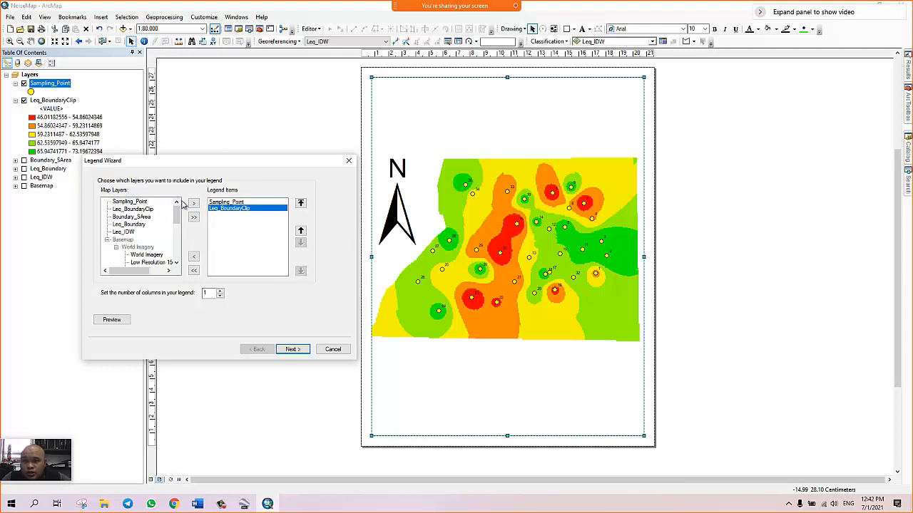
click(228, 203)
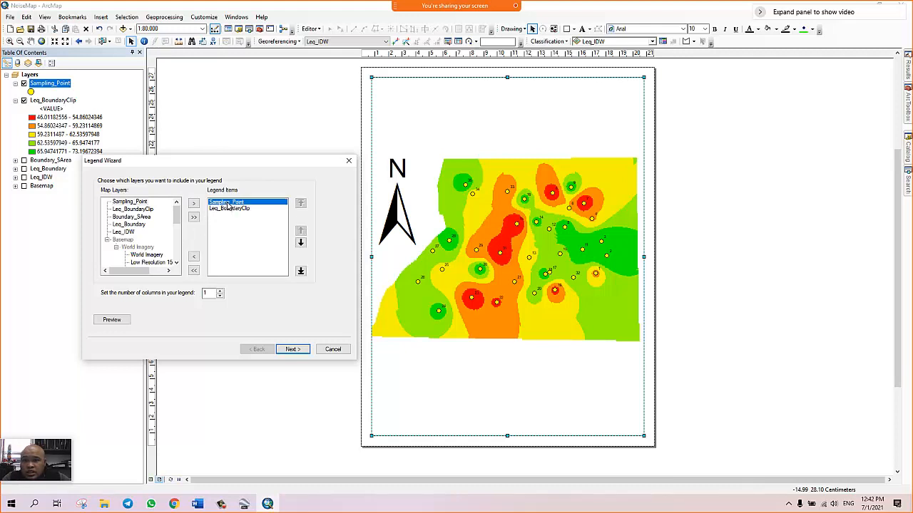
click(193, 257)
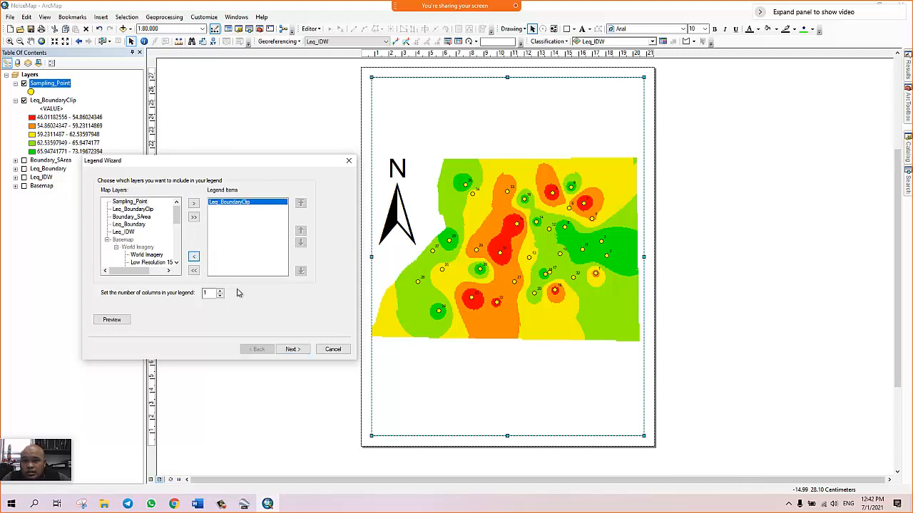
Complete the legend with the title Legend and default formatting, and place it below the map's lower left part
click(305, 353)
click(293, 350)
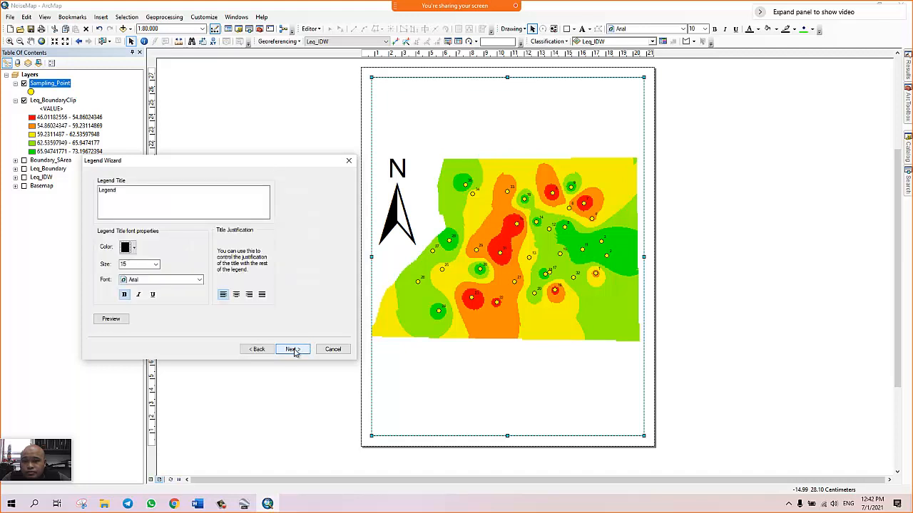
click(114, 191)
click(292, 350)
click(293, 349)
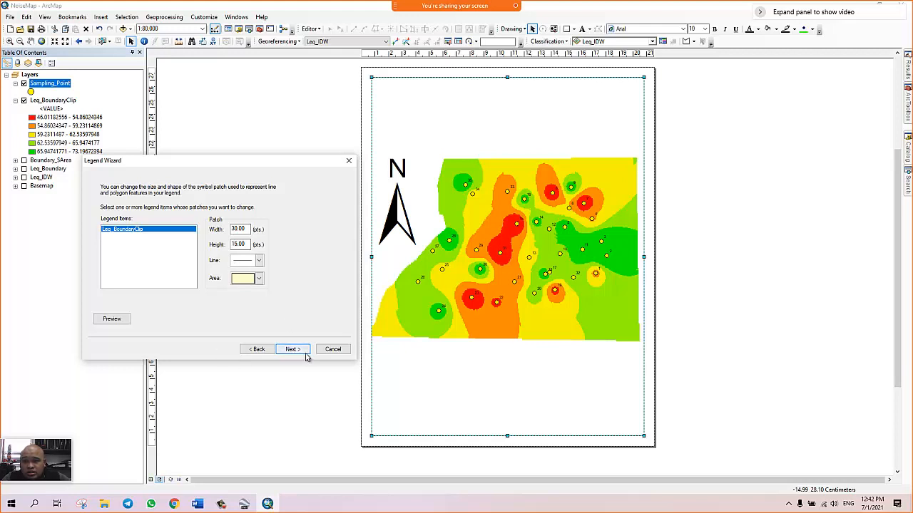
click(300, 350)
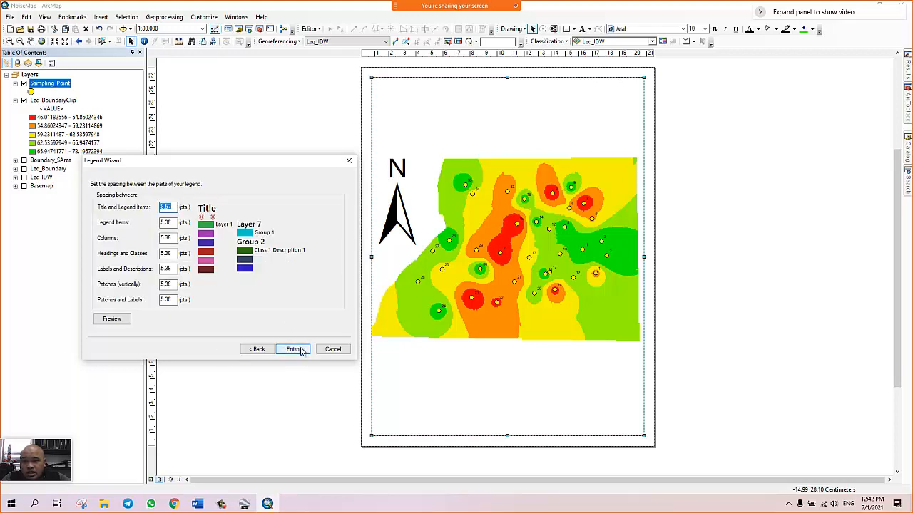
click(293, 349)
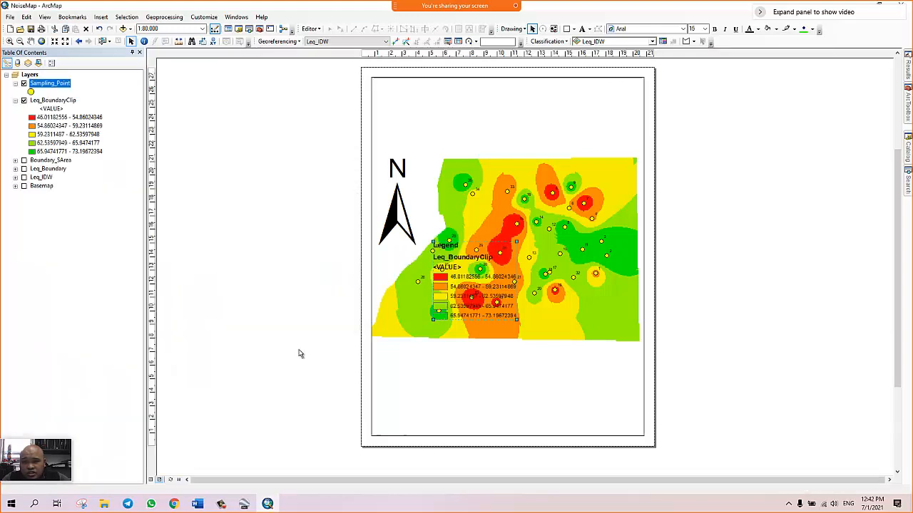
drag(469, 241, 419, 355)
click(492, 365)
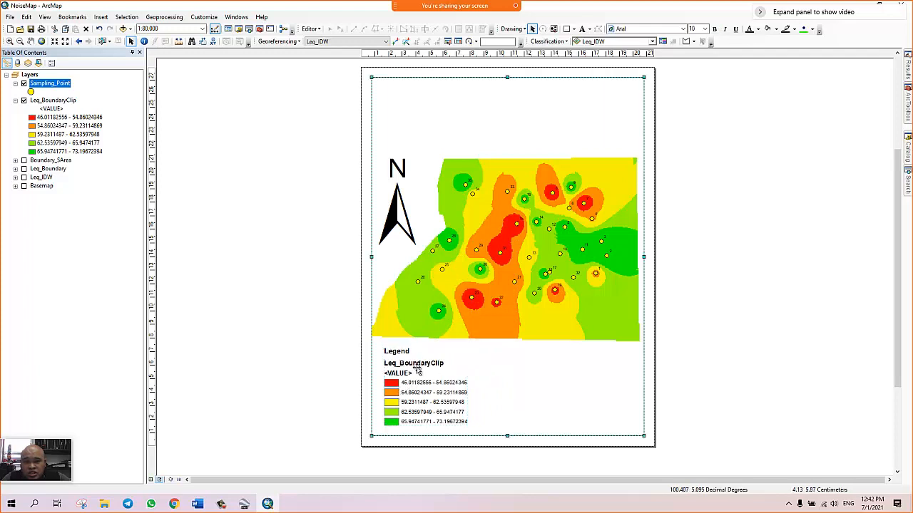